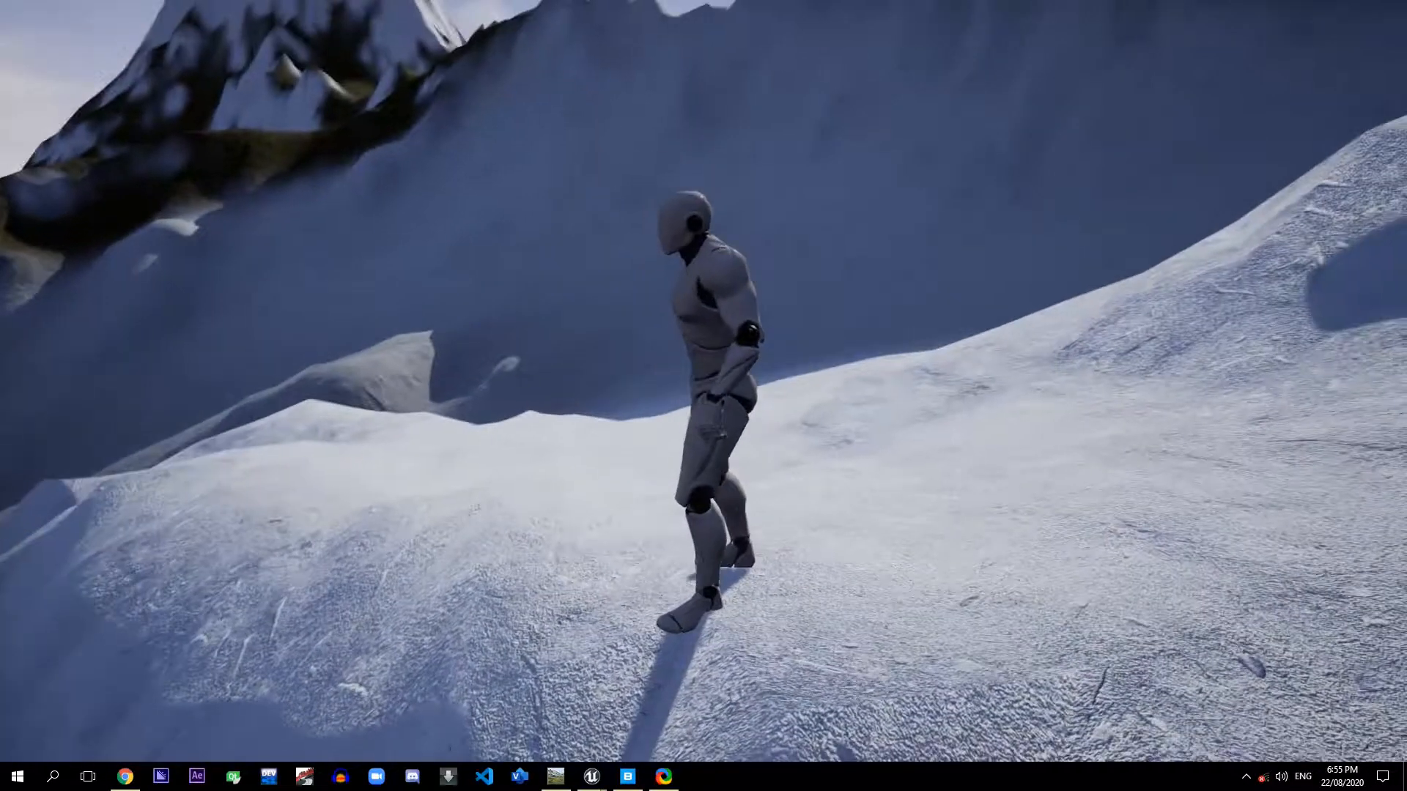
# Step: Run the mannequin character around the snow and grass mountain landscape in the play preview
pyautogui.press('w')
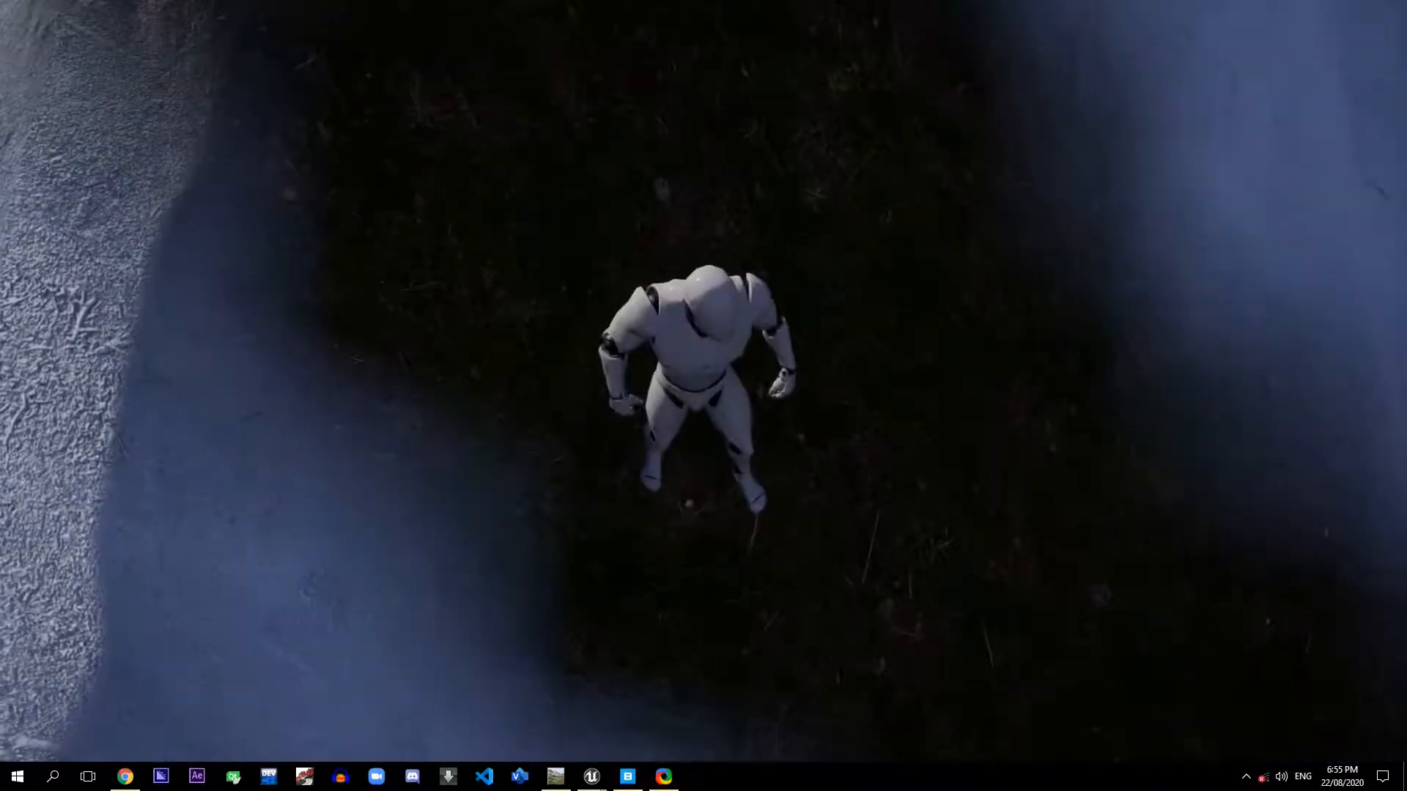
pyautogui.press('d')
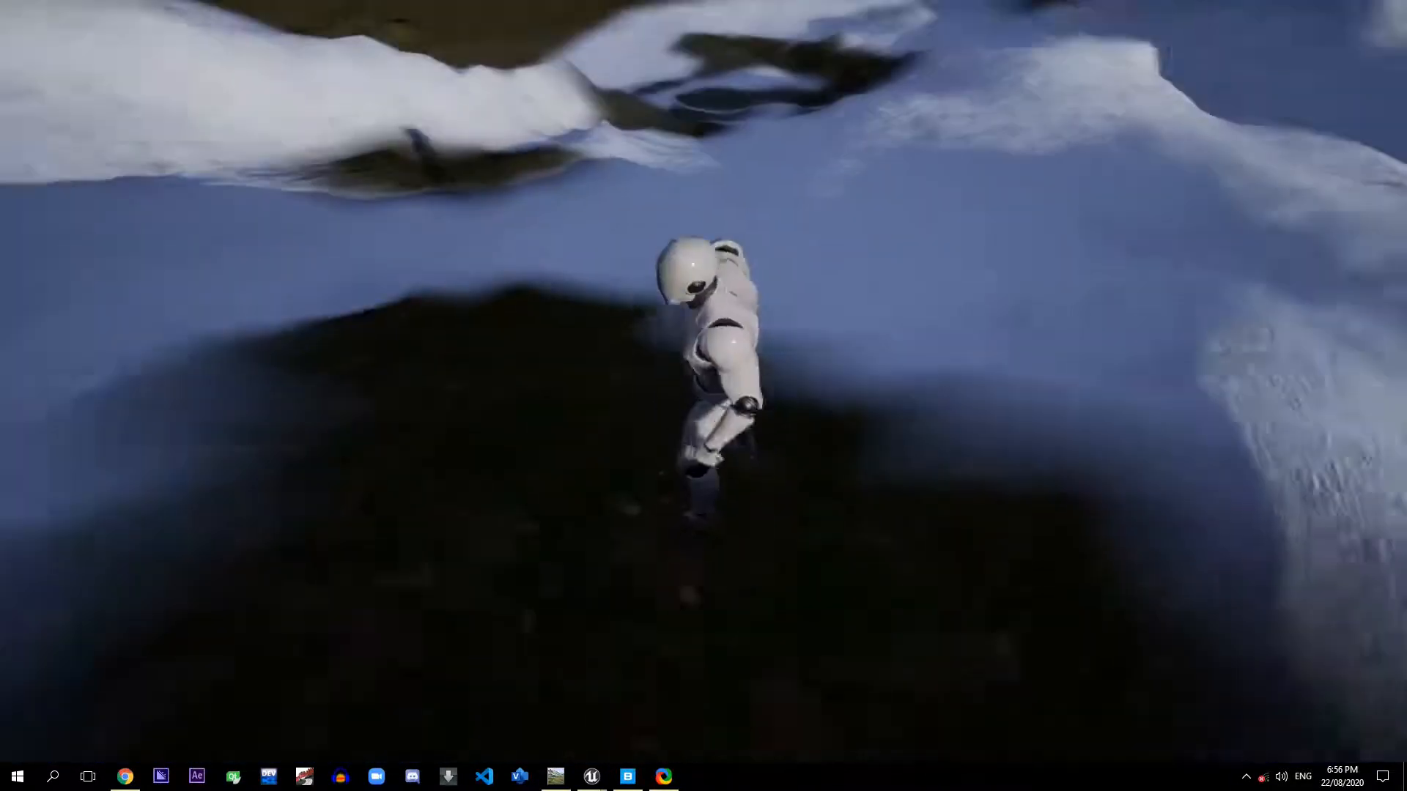
pyautogui.press('w')
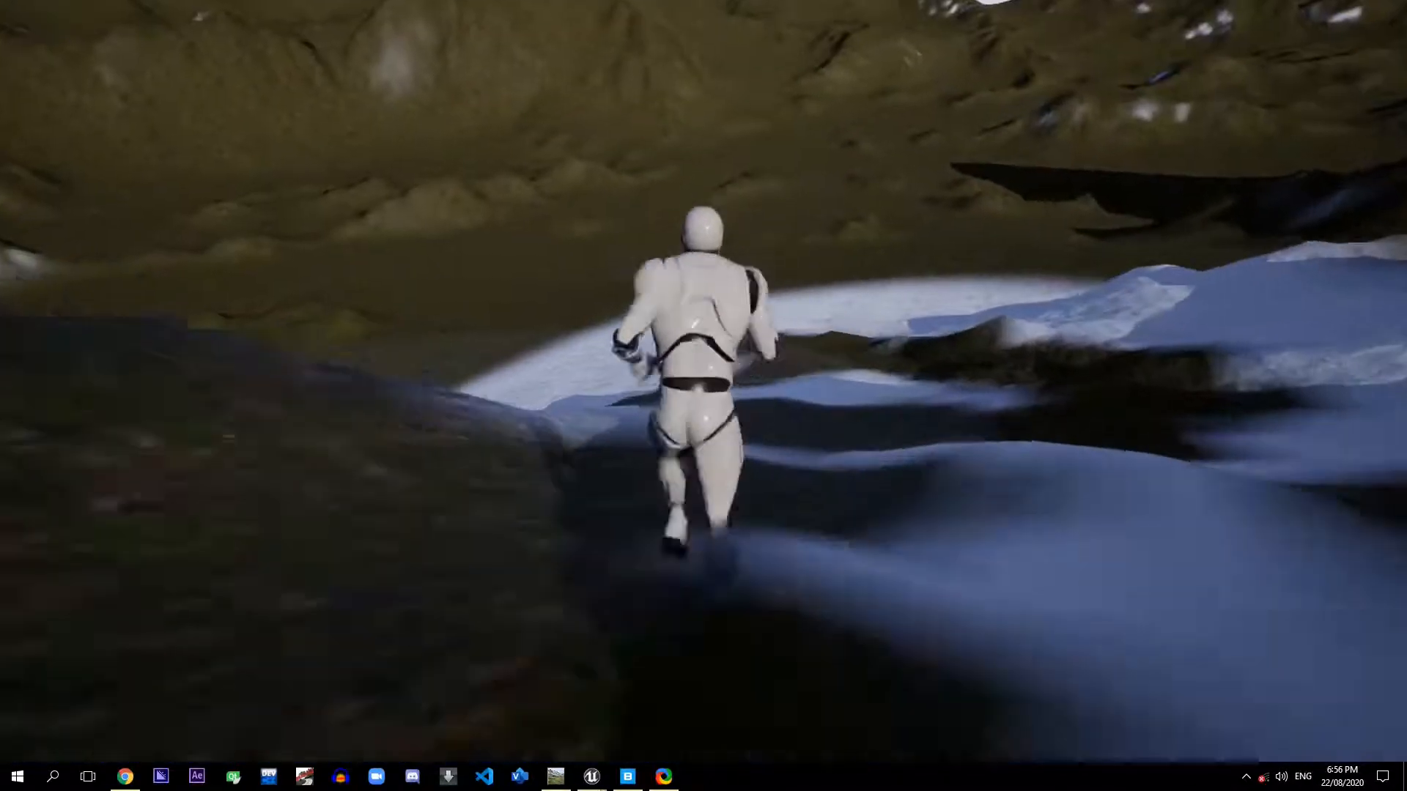
pyautogui.press('w')
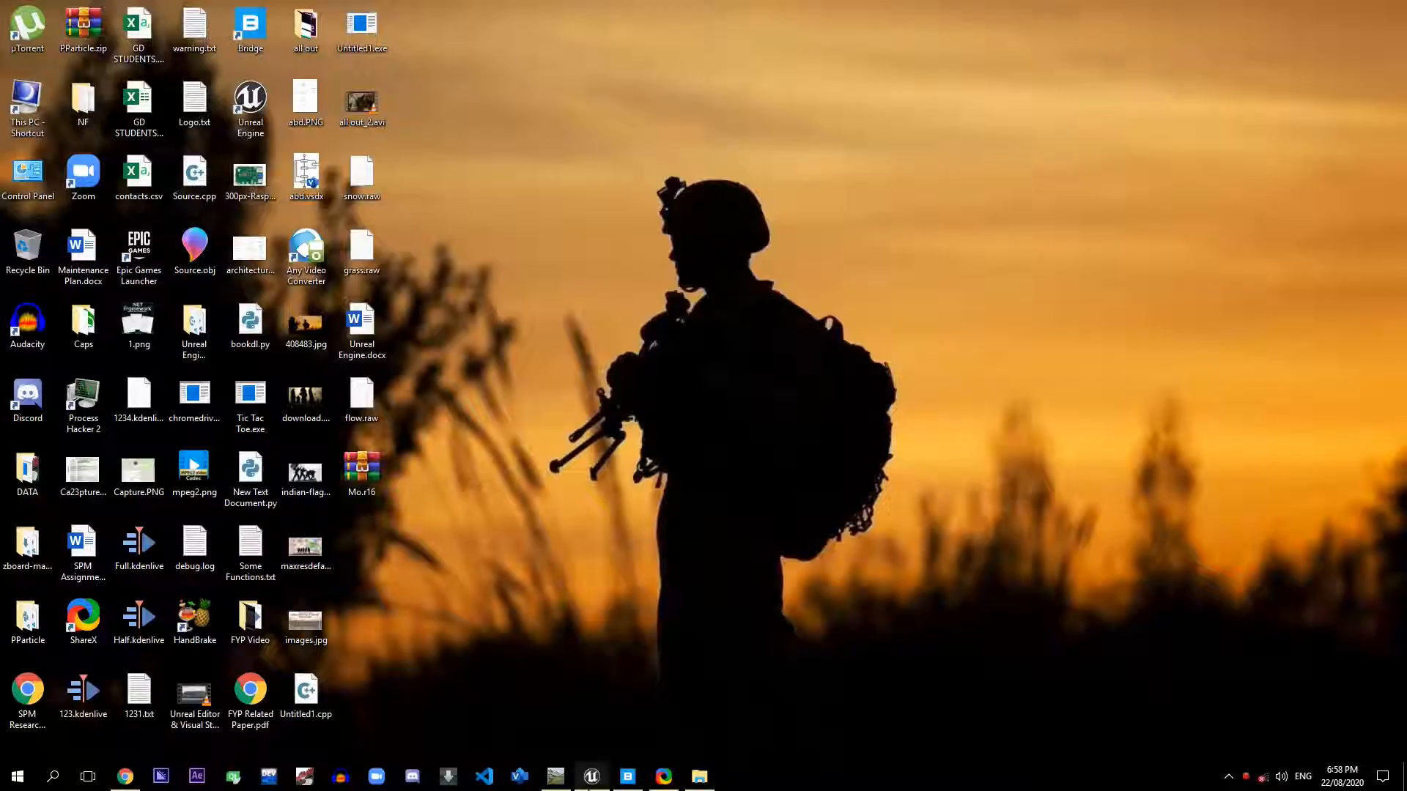
# Step: Switch to Unreal Editor and start a new Games project based on the Third Person template
pyautogui.click(592, 776)
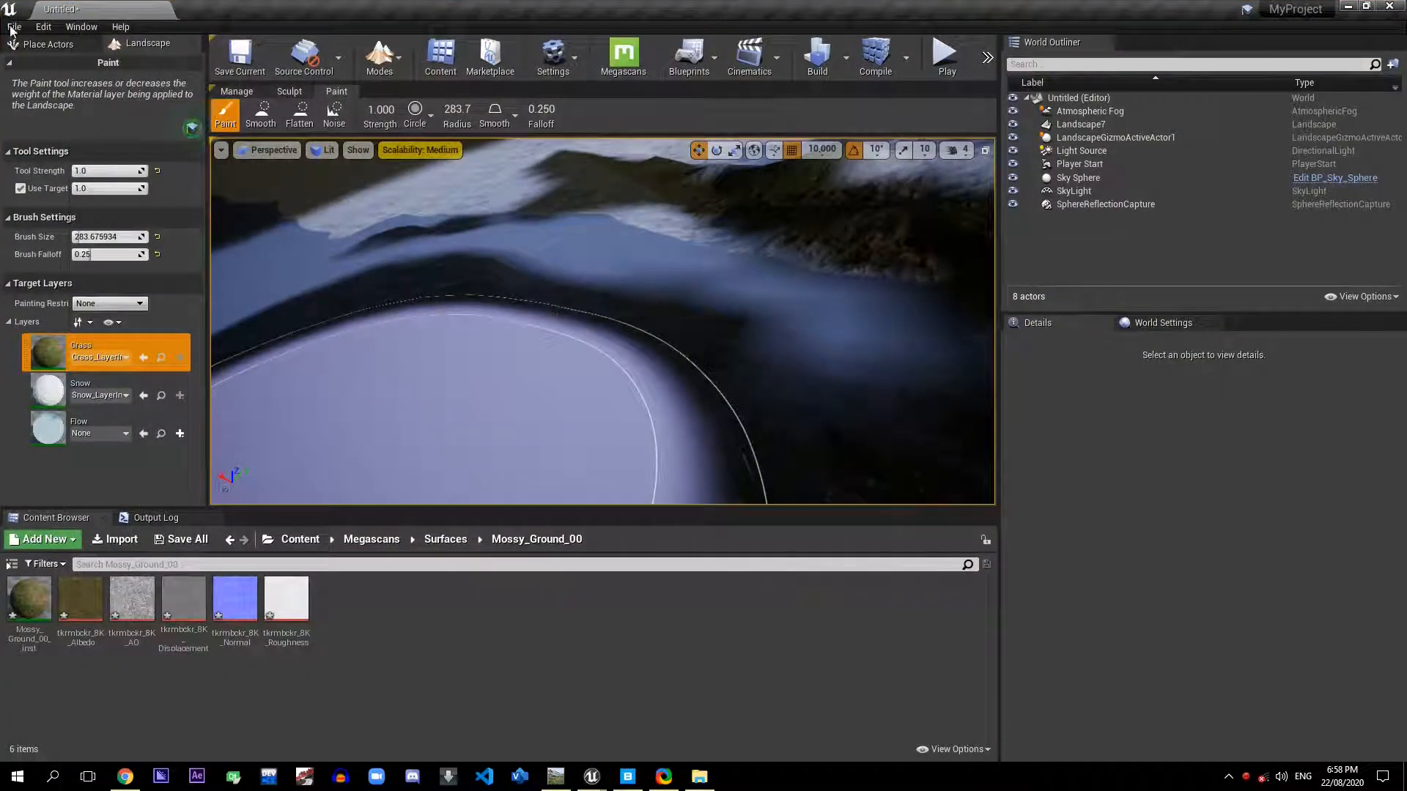
pyautogui.click(13, 26)
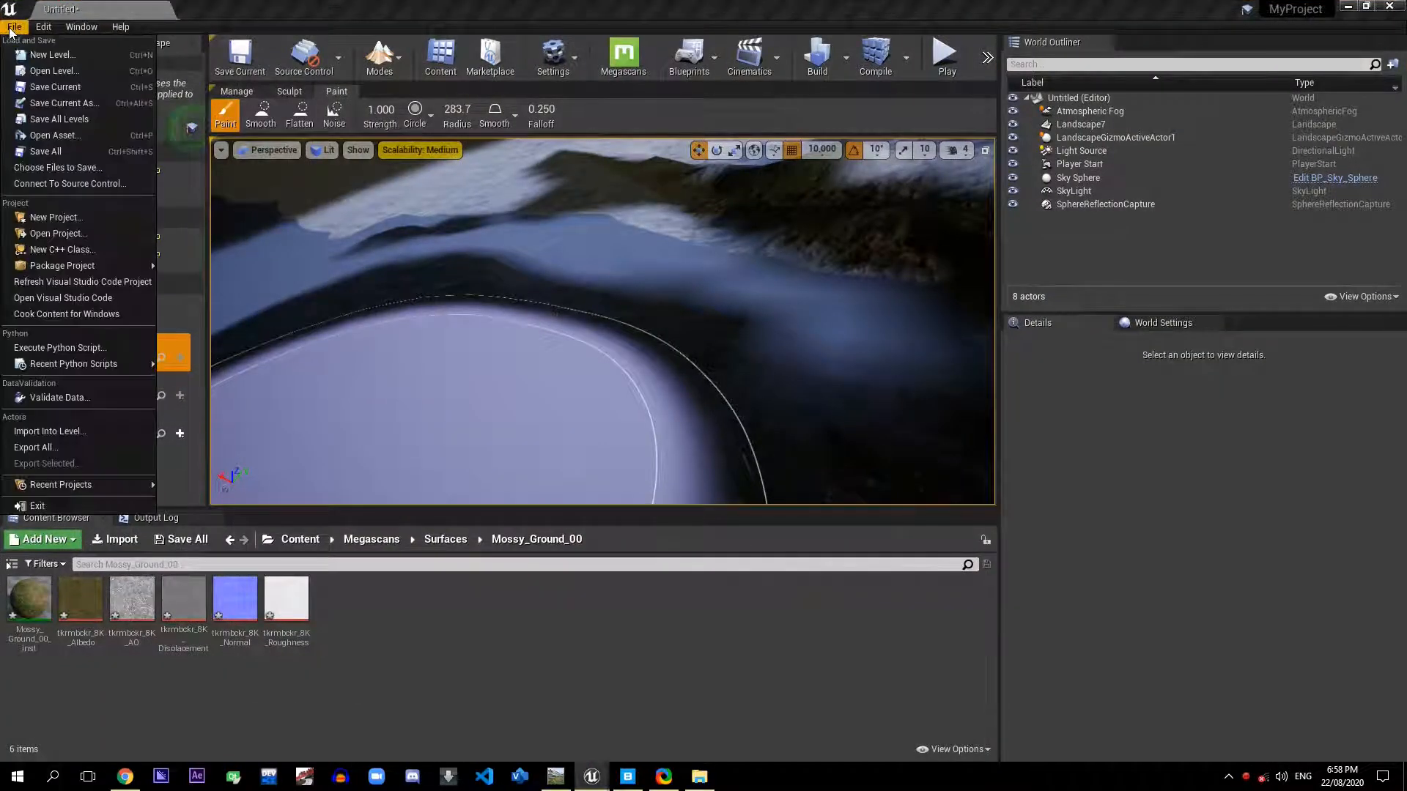
pyautogui.click(63, 218)
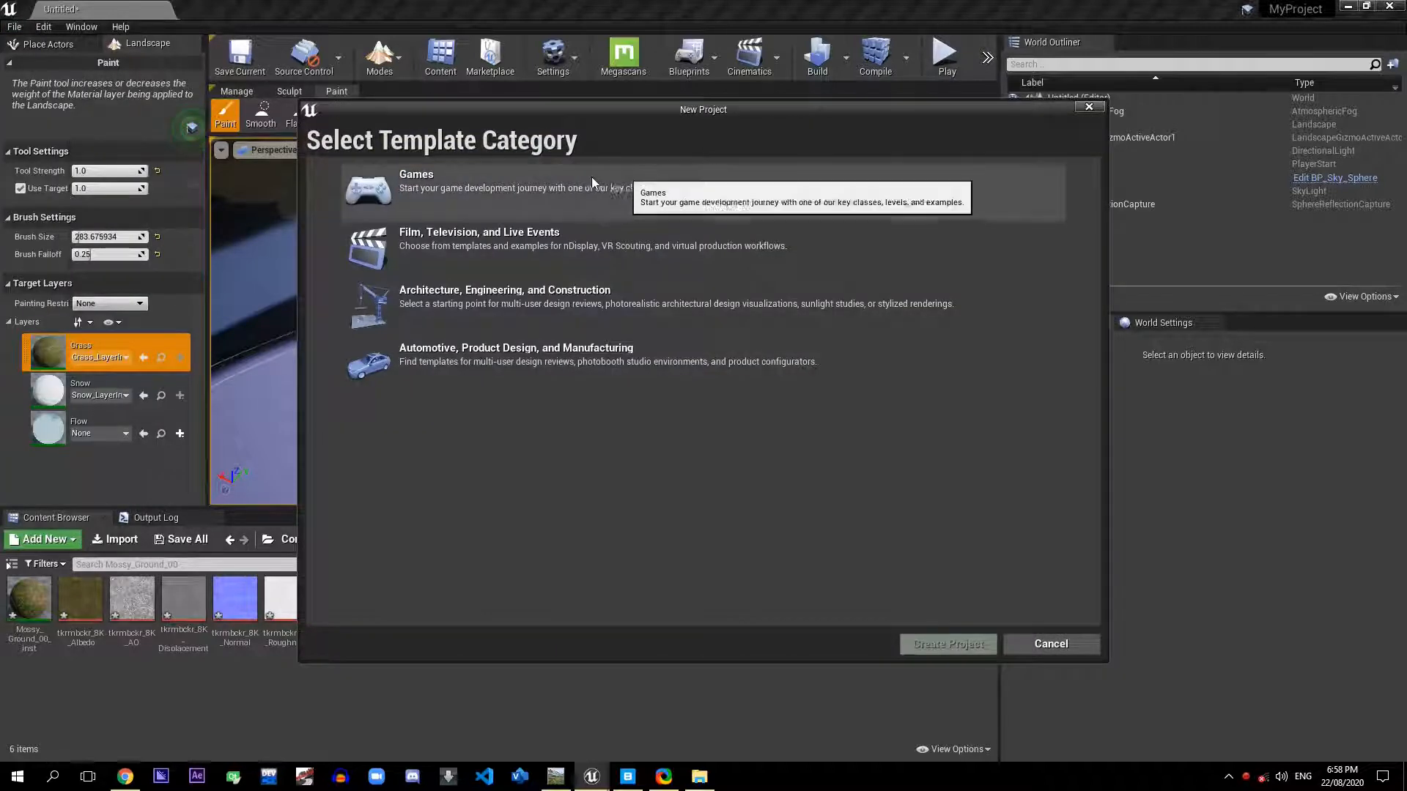
pyautogui.doubleClick(587, 187)
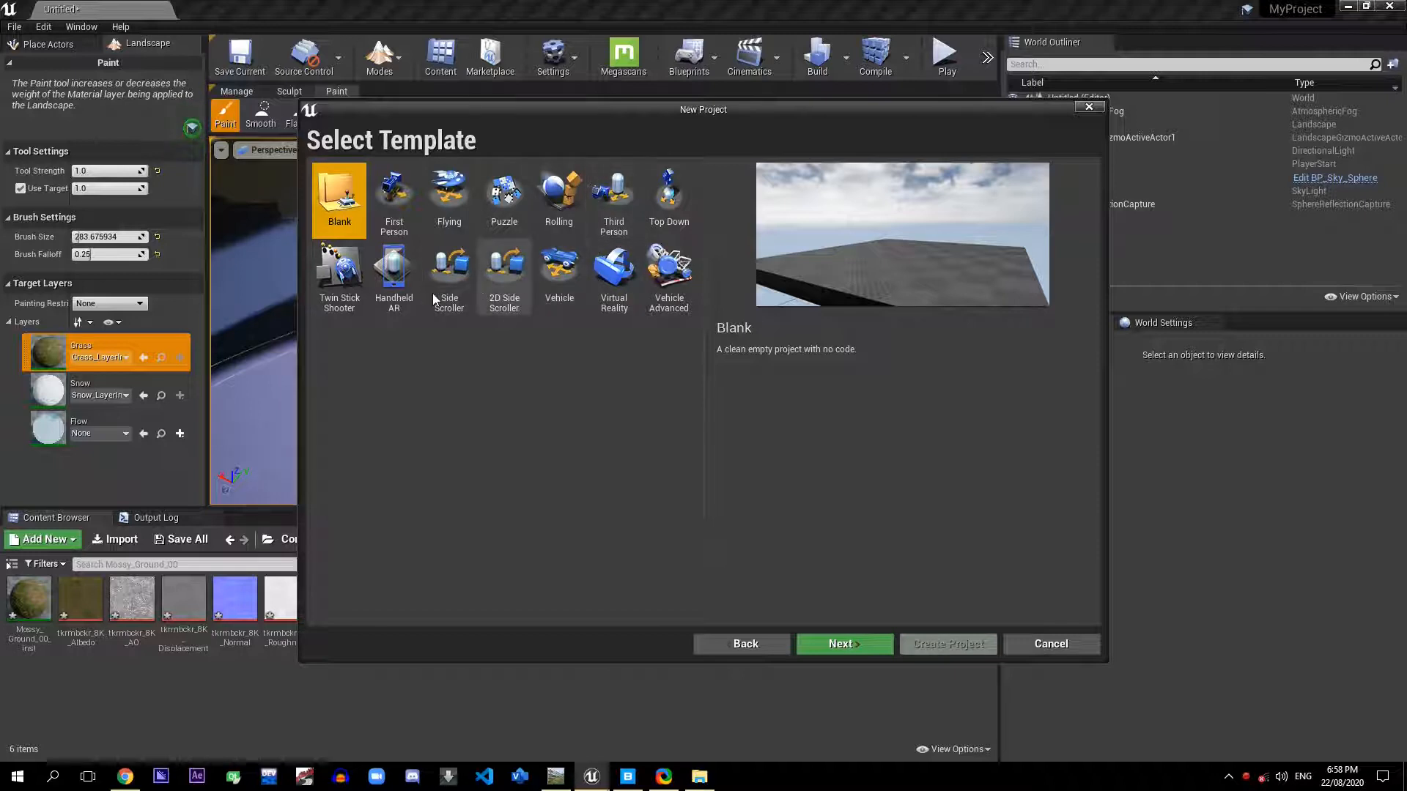
pyautogui.click(605, 198)
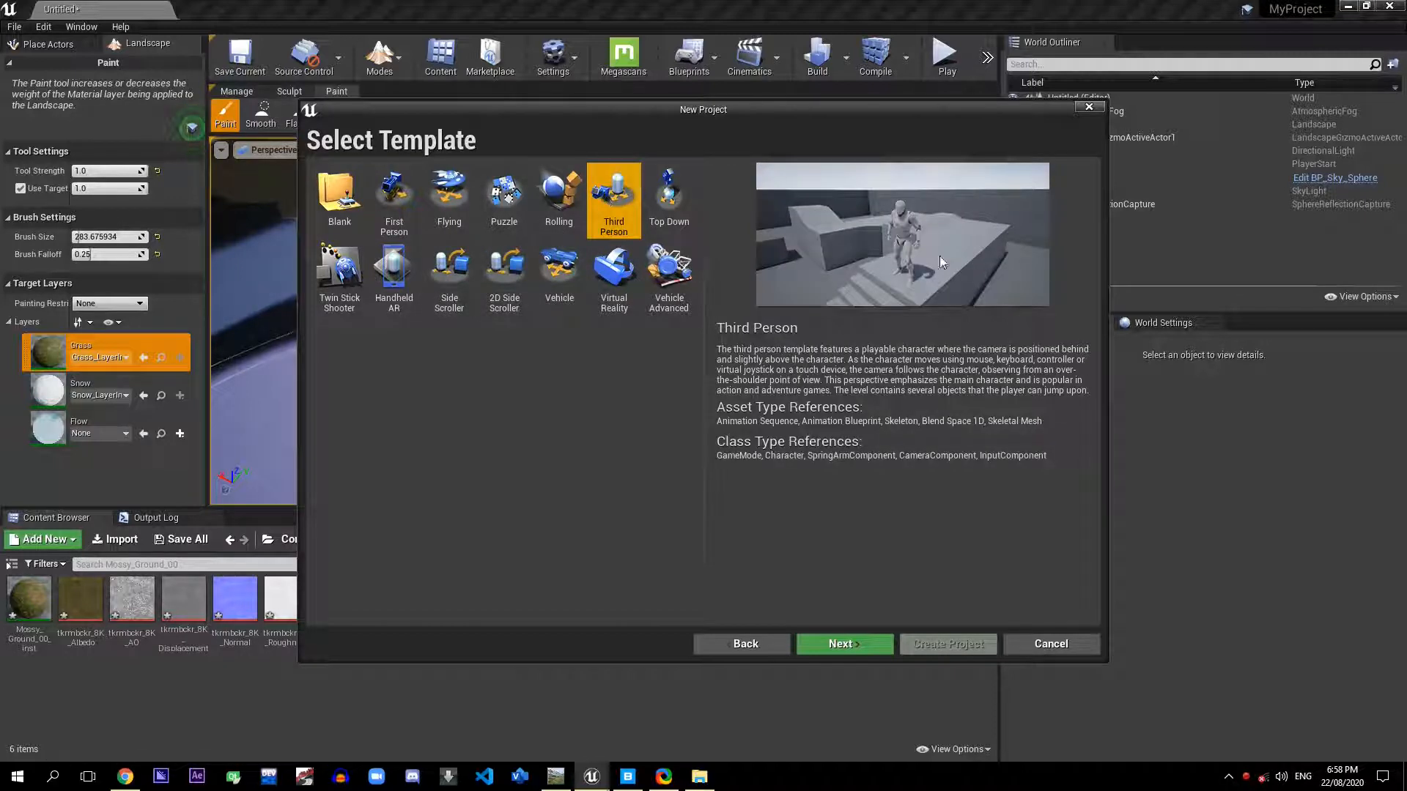
pyautogui.click(865, 646)
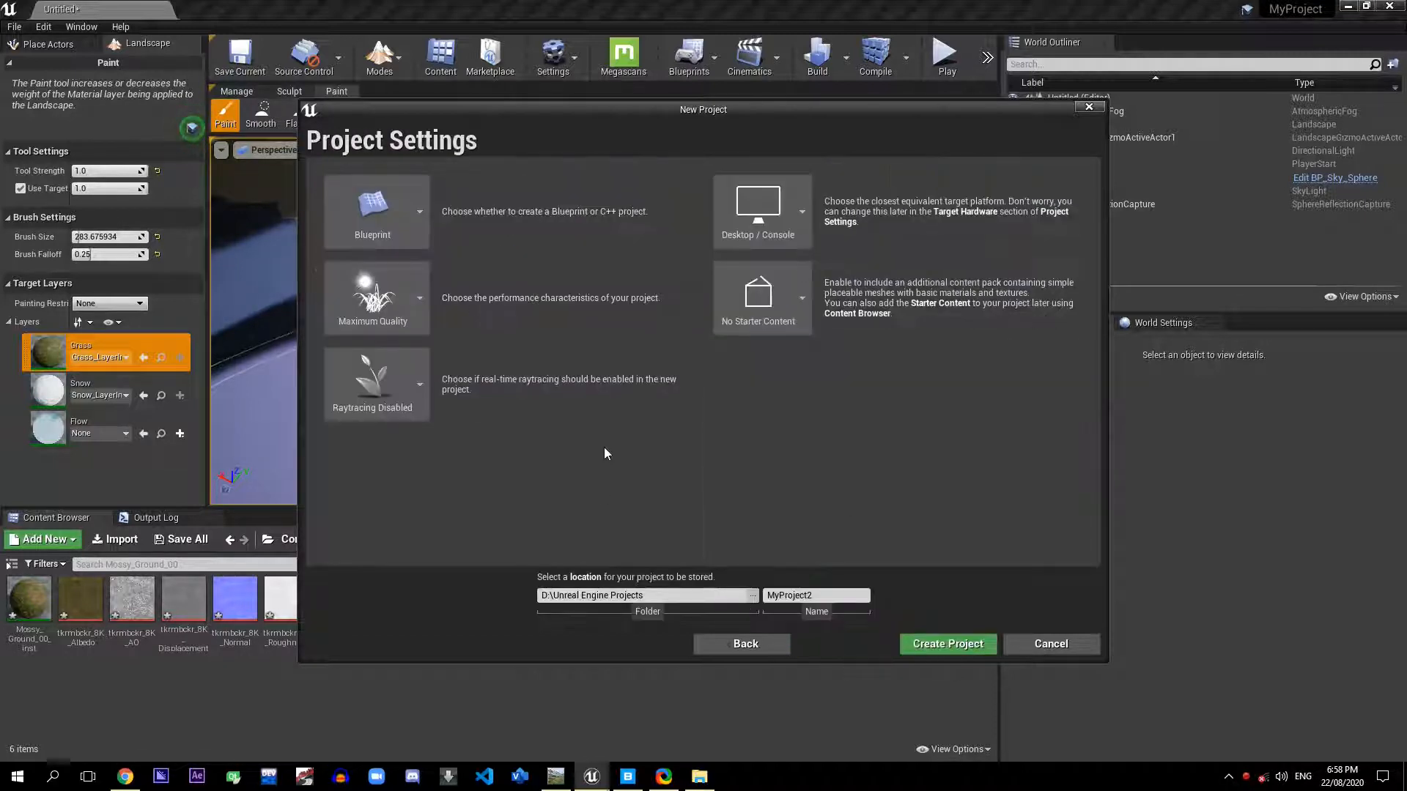
# Step: Make it a C++ project named Mountains in the D:\Unreal Engine Projects folder and create it
pyautogui.click(836, 595)
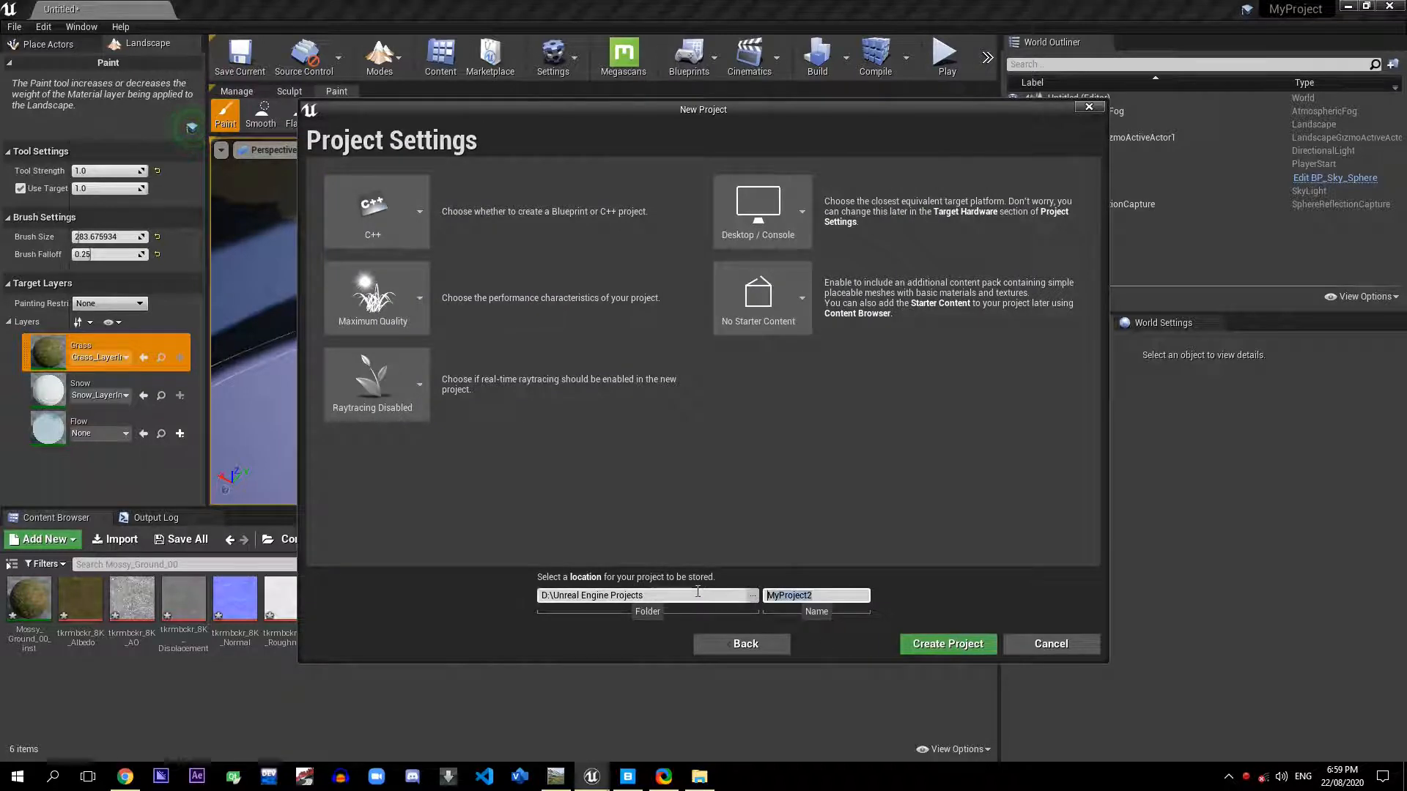
pyautogui.press('BackSpace')
pyautogui.write('Mountains')
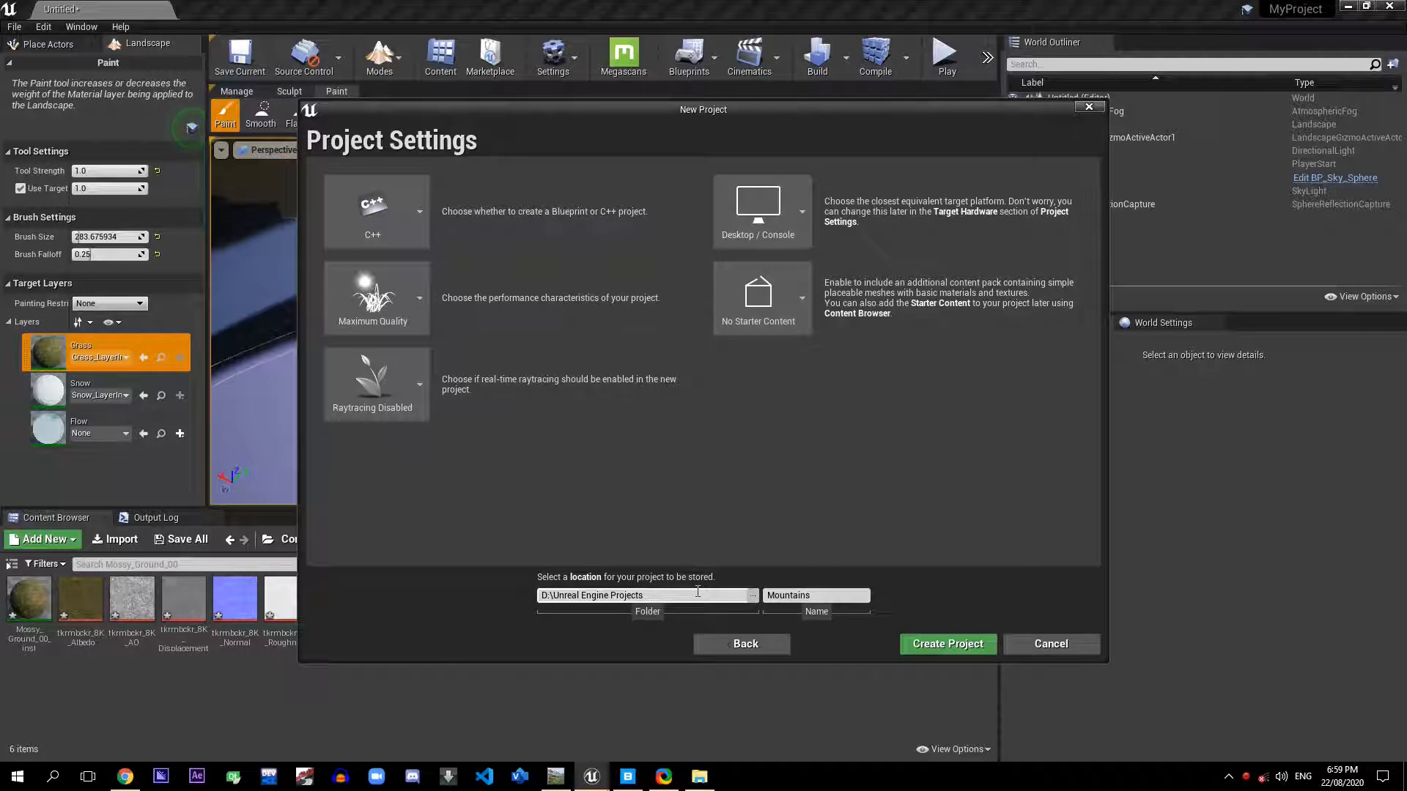
pyautogui.click(952, 643)
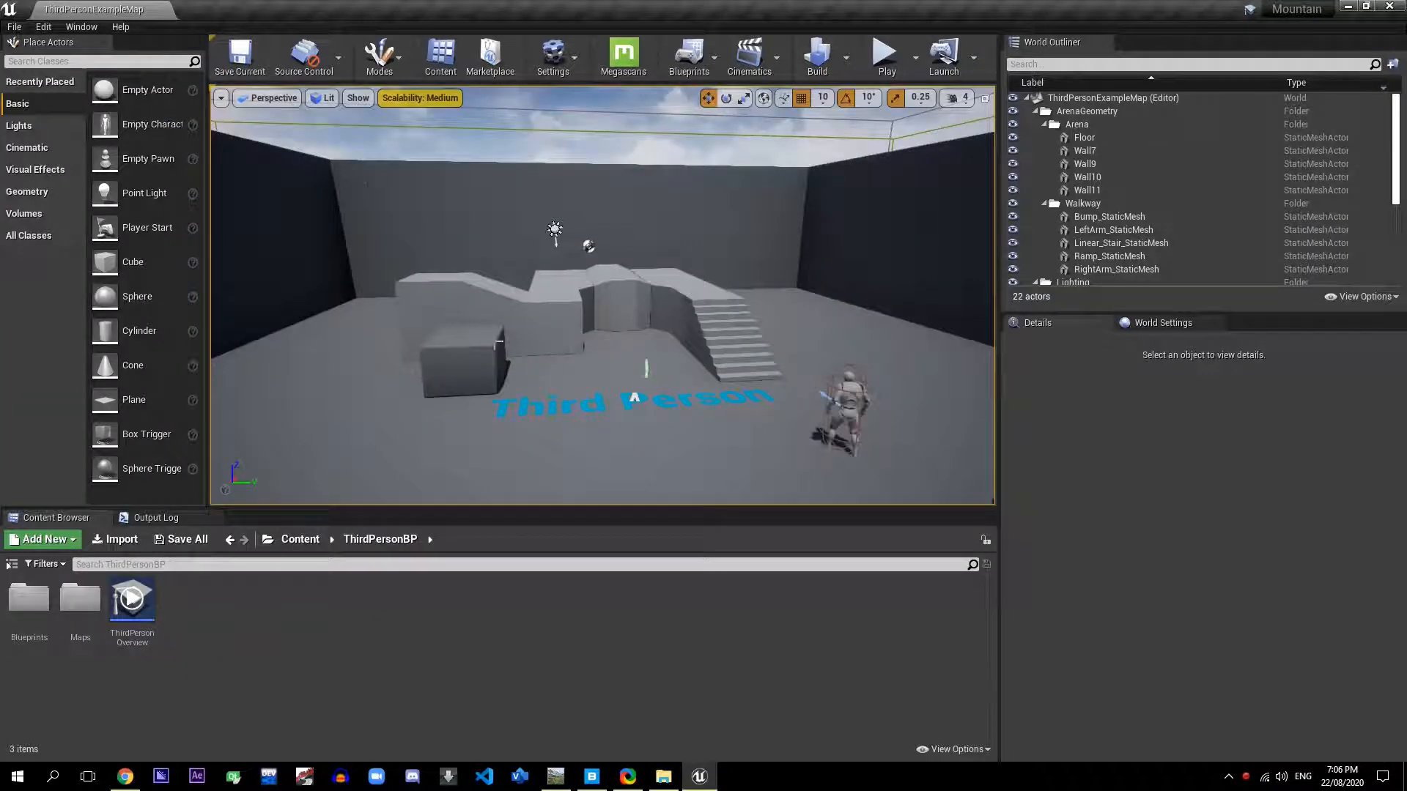
# Step: Create a new level from the Default template and delete its Floor mesh
pyautogui.click(14, 27)
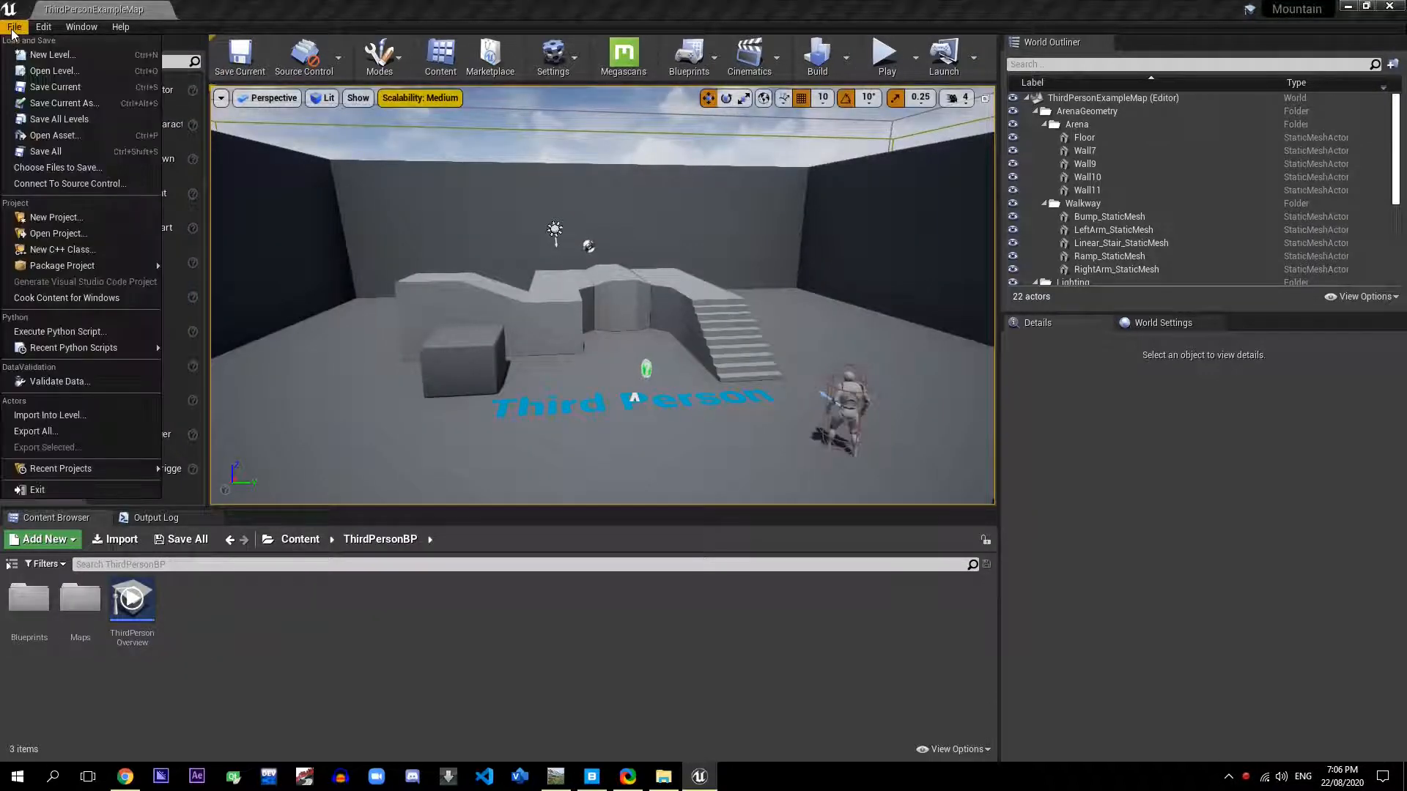
pyautogui.click(37, 55)
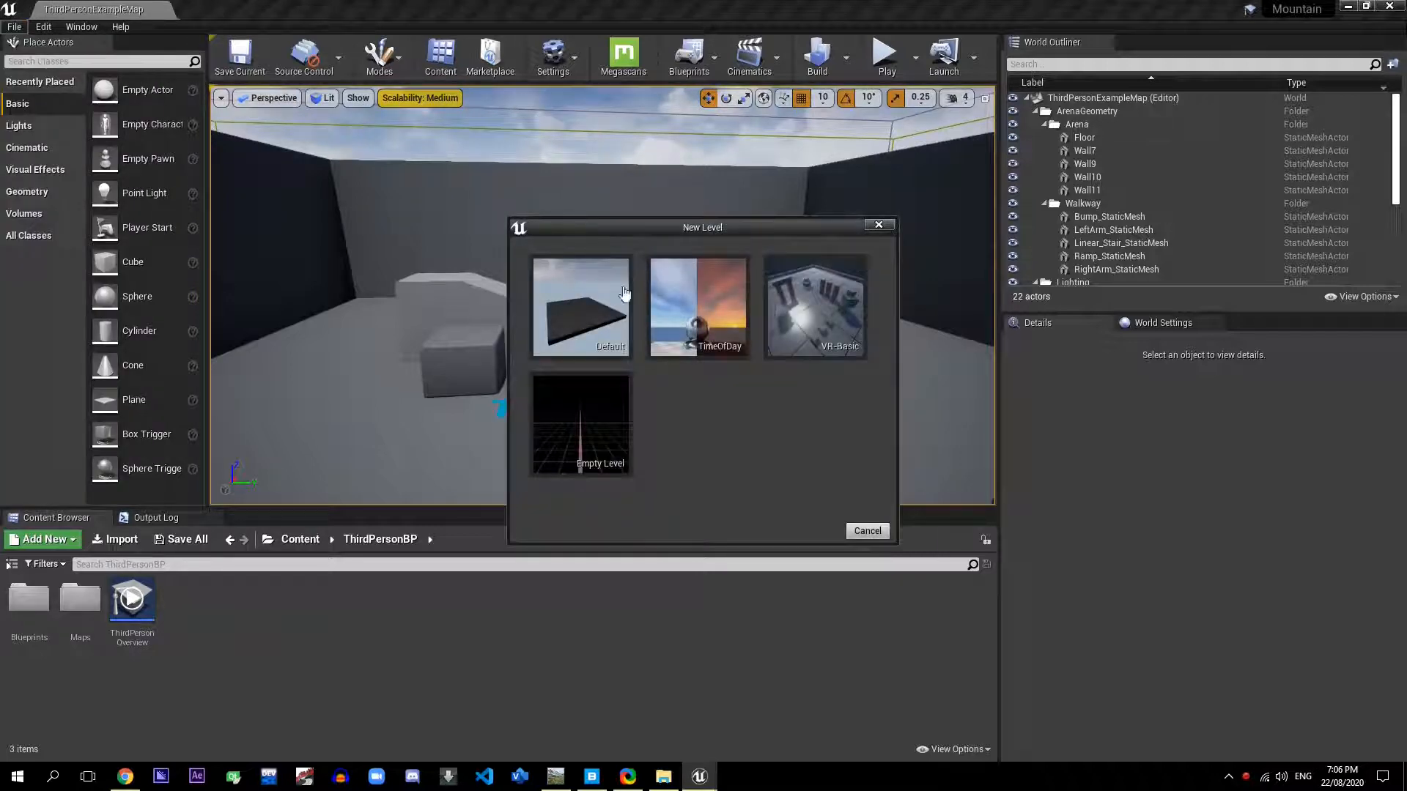
pyautogui.doubleClick(600, 290)
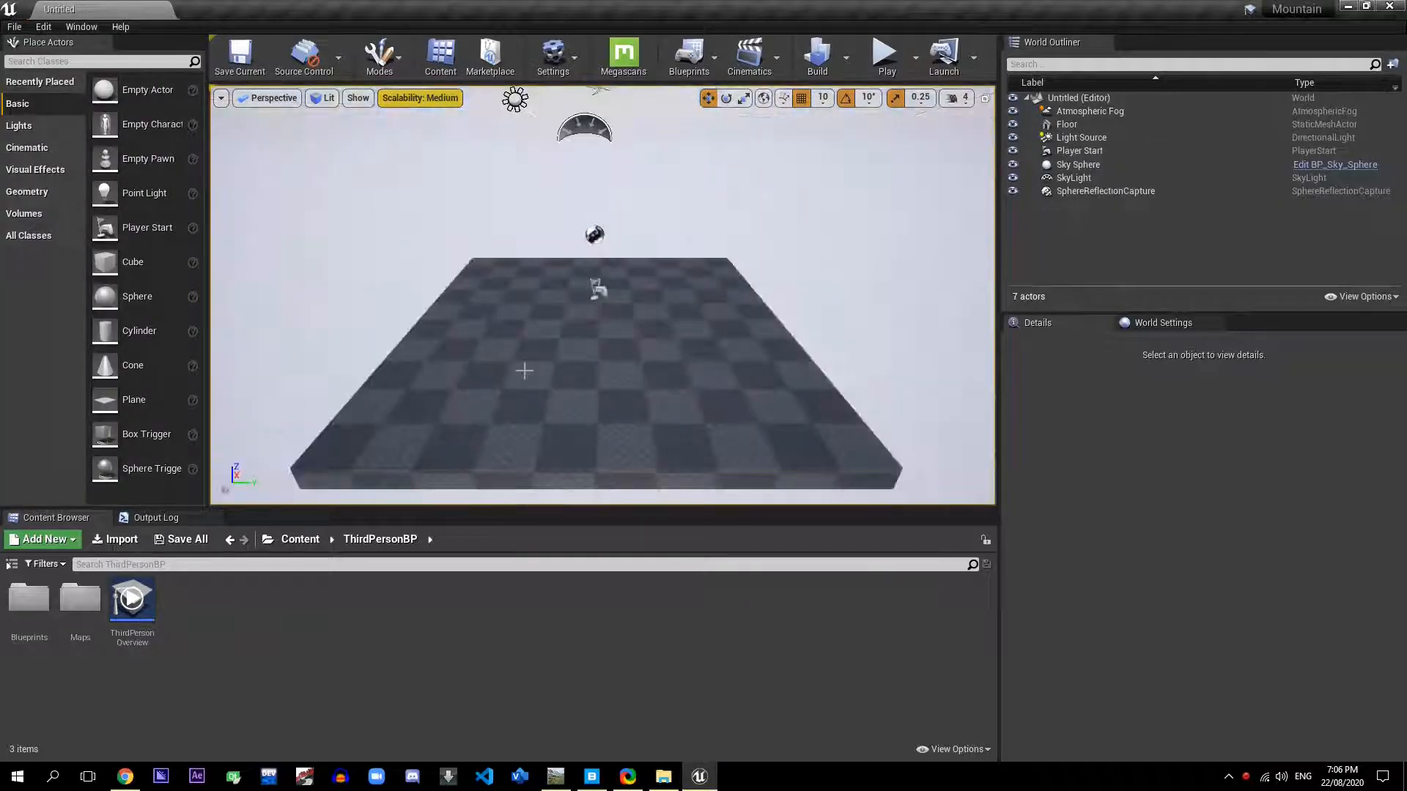
pyautogui.click(540, 378)
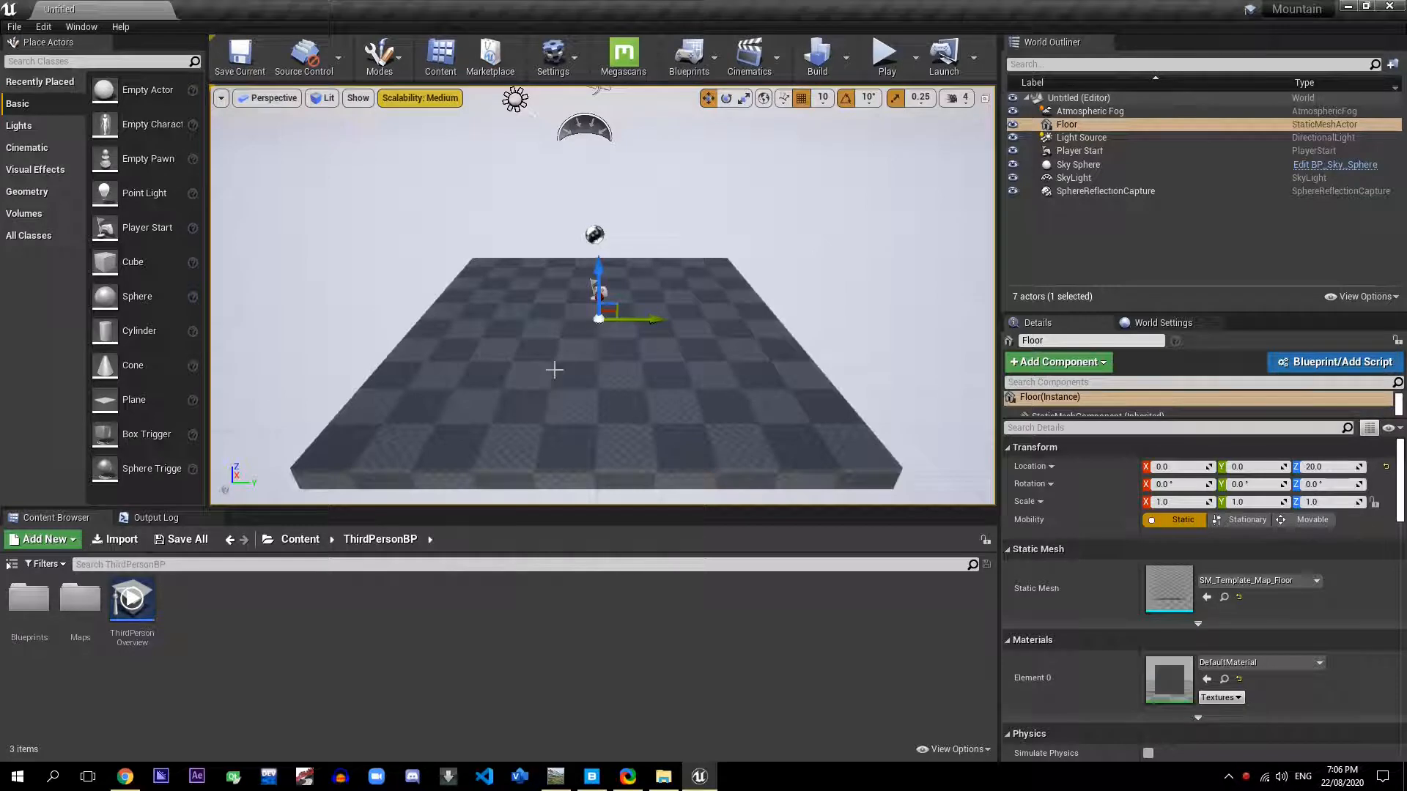
pyautogui.press('Delete')
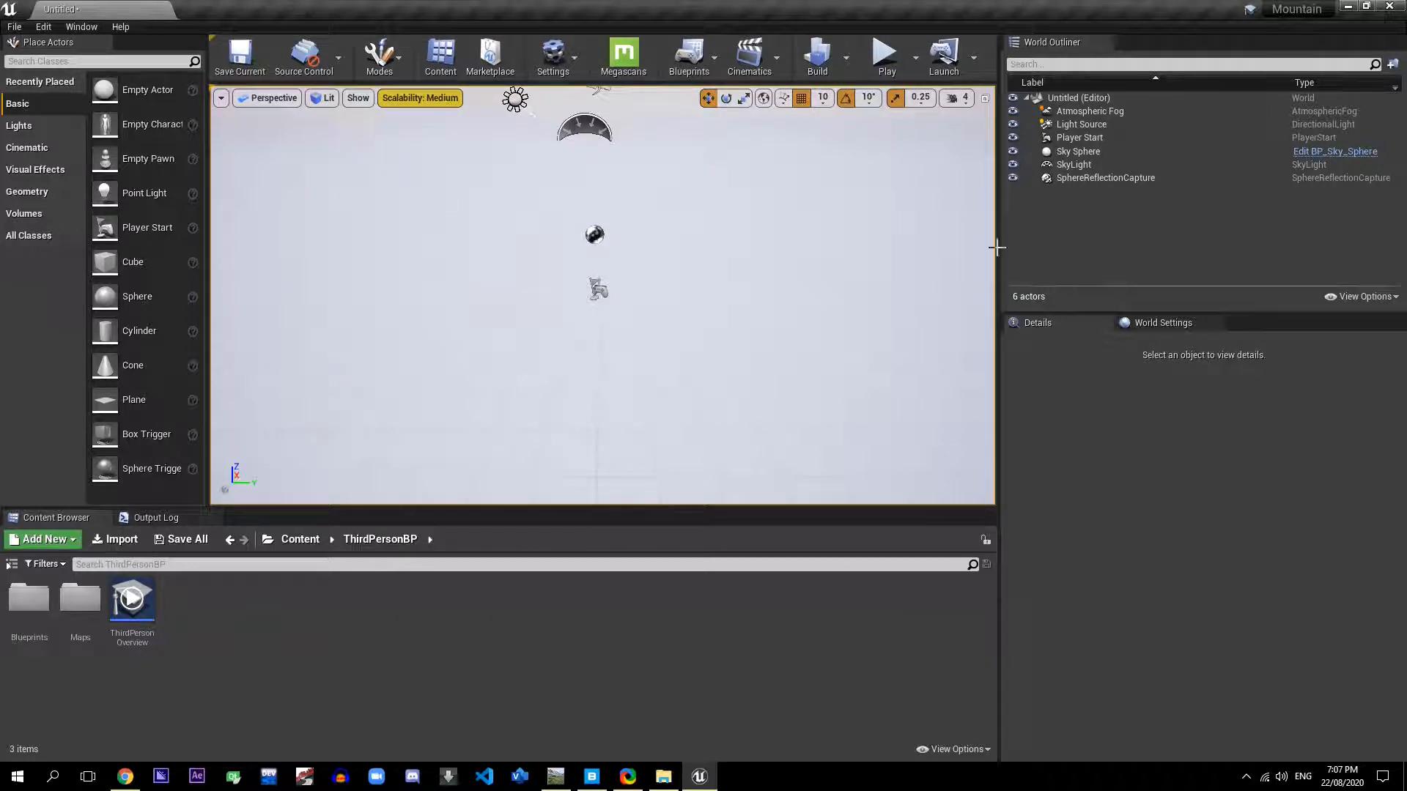
# Step: Switch to Chrome and view the World Machine website at world-machine.com
pyautogui.click(125, 776)
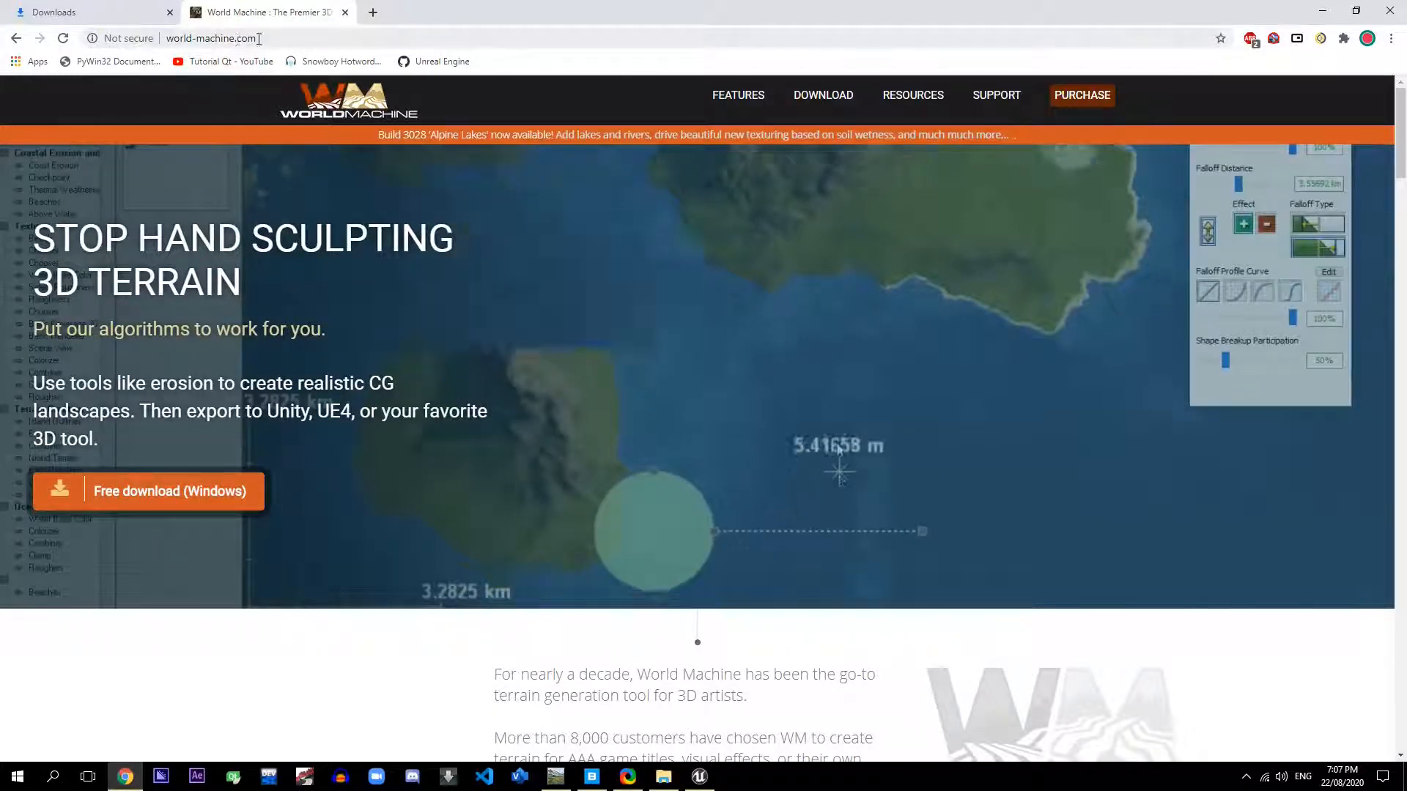
pyautogui.click(213, 38)
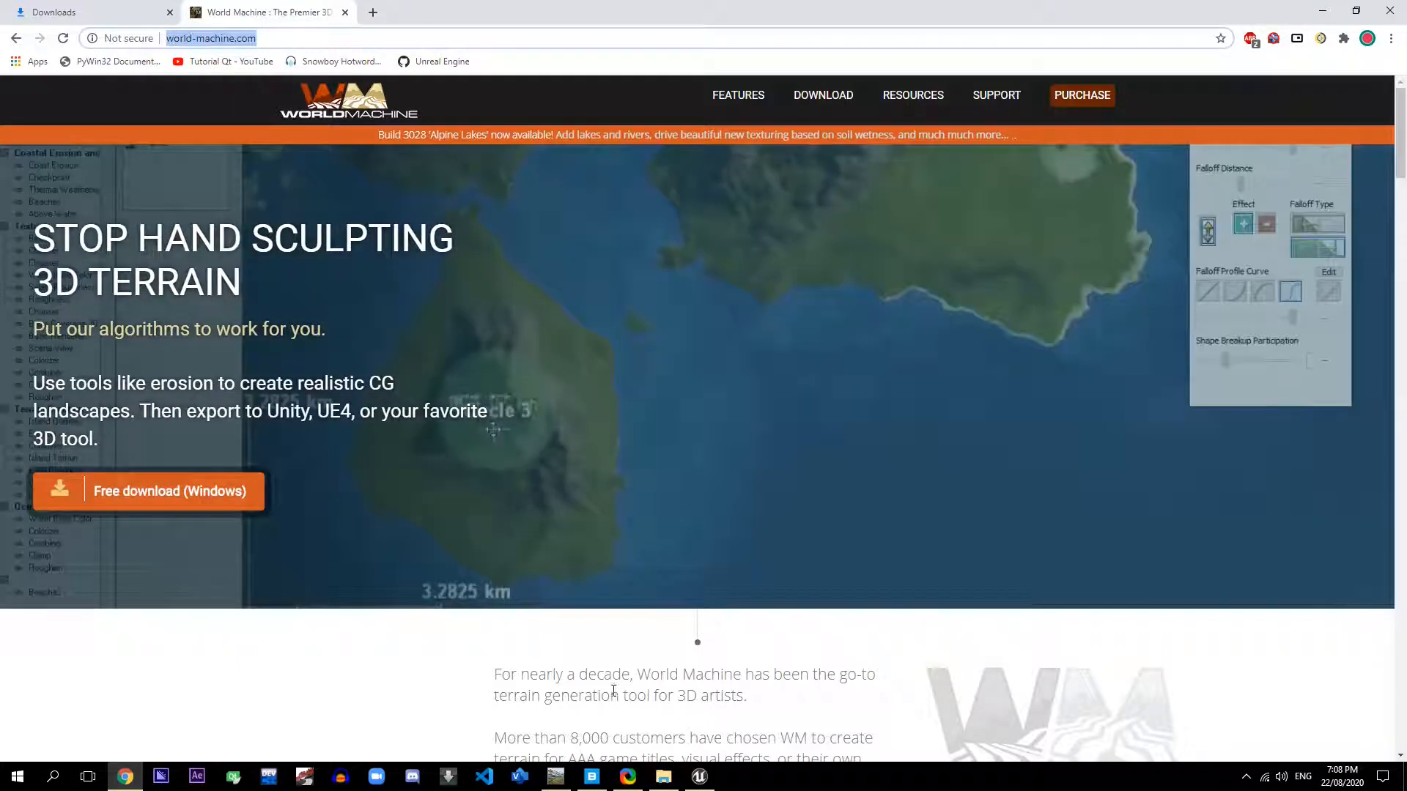
# Step: Switch to World Machine and examine the Height Output device's terrain in the 3D preview
pyautogui.click(559, 782)
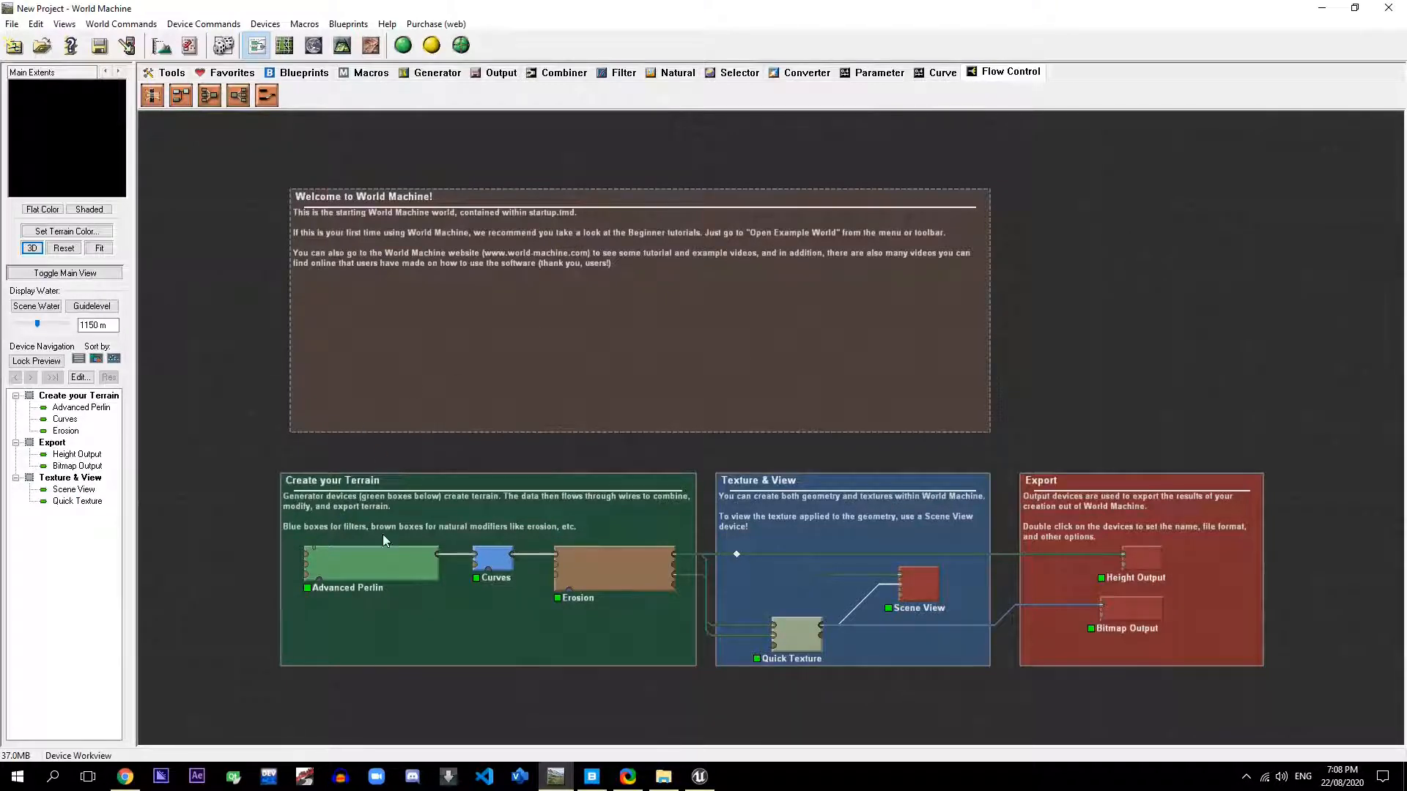
pyautogui.click(1140, 561)
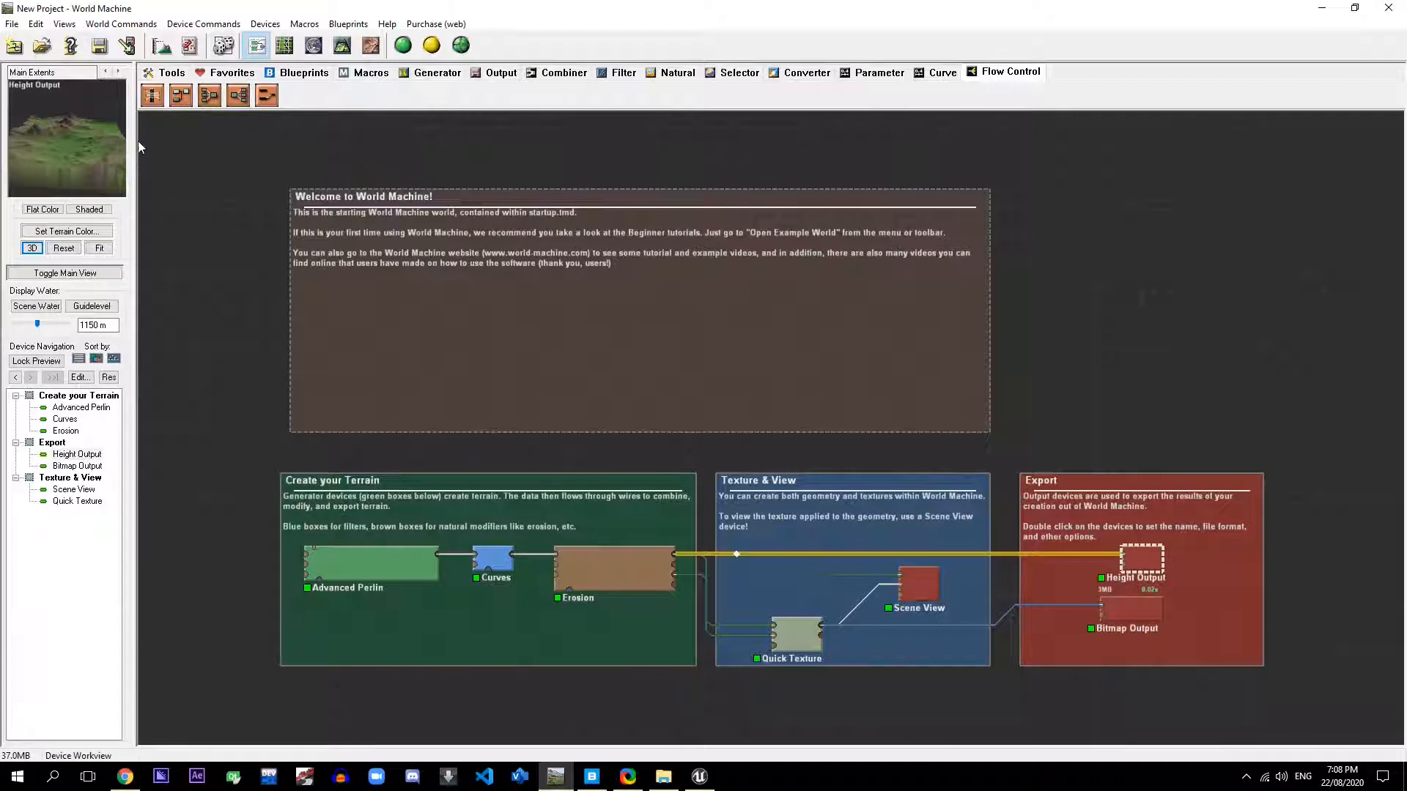
pyautogui.moveTo(136, 141); pyautogui.dragTo(68, 166)
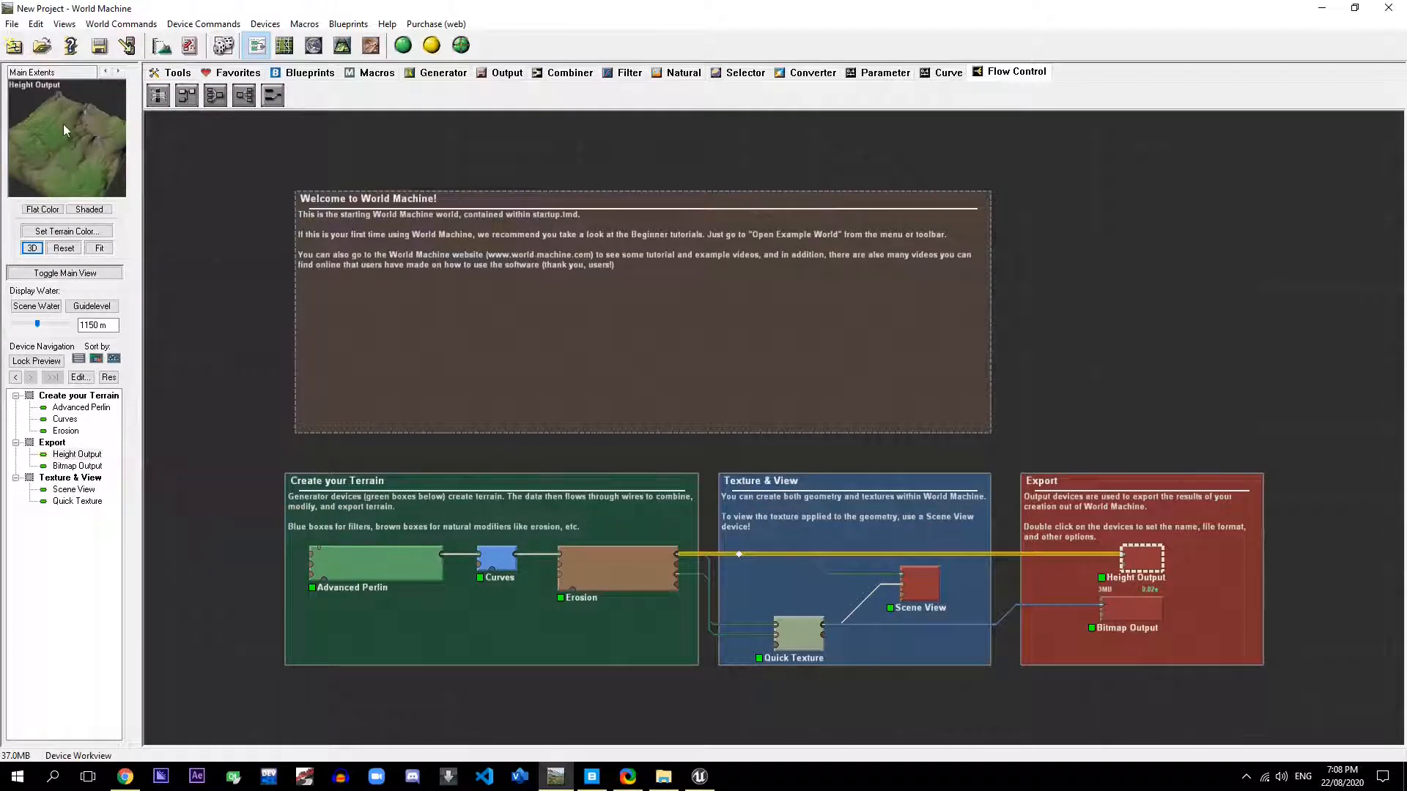
# Step: Randomize the world to generate a different terrain
pyautogui.click(223, 47)
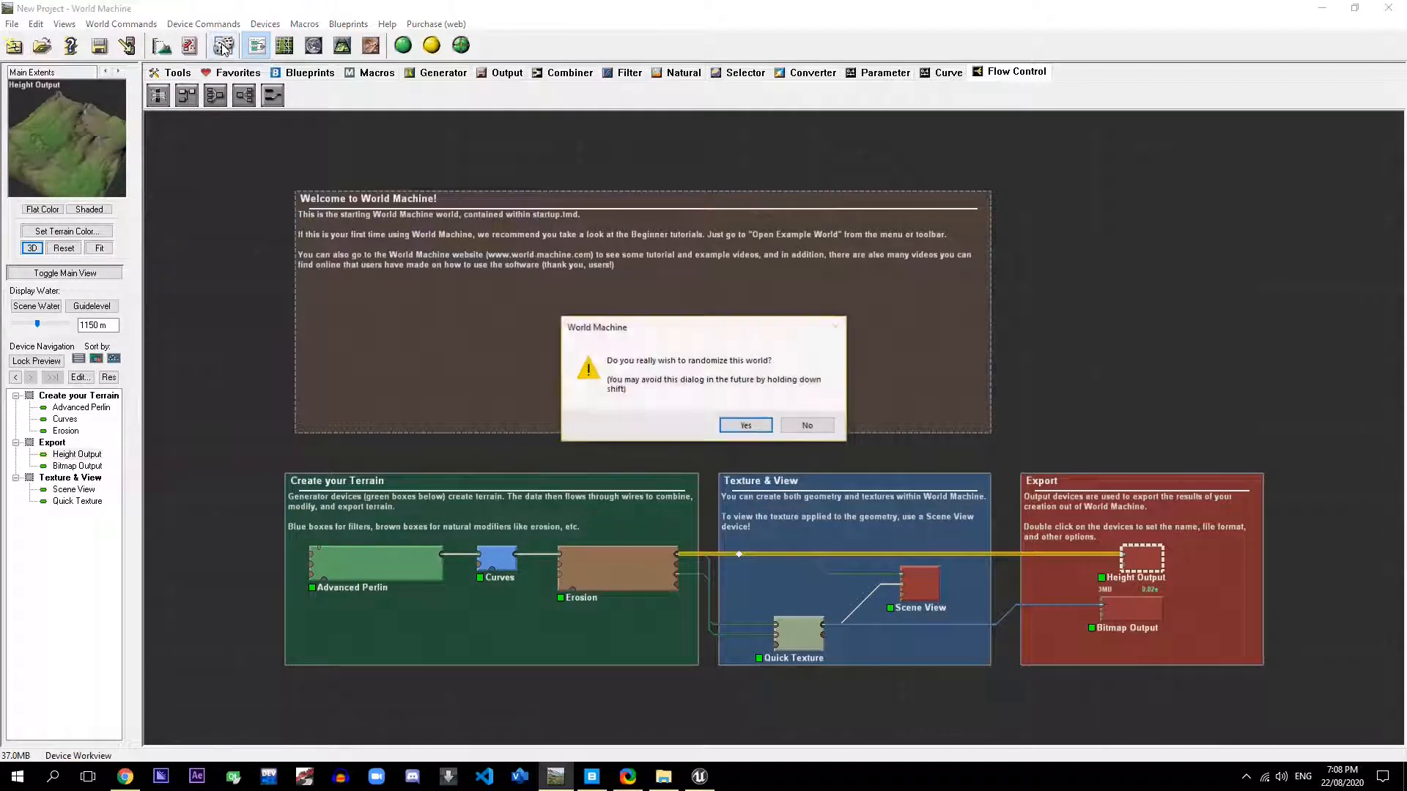
pyautogui.click(745, 427)
pyautogui.moveTo(59, 172)
pyautogui.mouseDown(button='right')
pyautogui.moveTo(147, 164)
pyautogui.moveTo(81, 155)
pyautogui.mouseUp(button='right')
pyautogui.moveTo(81, 156)
pyautogui.mouseDown()
pyautogui.moveTo(50, 152)
pyautogui.moveTo(67, 156)
pyautogui.moveTo(95, 126)
pyautogui.moveTo(117, 162)
pyautogui.moveTo(100, 144)
pyautogui.moveTo(51, 139)
pyautogui.moveTo(104, 108)
pyautogui.moveTo(94, 139)
pyautogui.moveTo(89, 106)
pyautogui.moveTo(20, 109)
pyautogui.moveTo(89, 144)
pyautogui.moveTo(60, 154)
pyautogui.moveTo(46, 115)
pyautogui.moveTo(37, 138)
pyautogui.moveTo(58, 134)
pyautogui.moveTo(50, 148)
pyautogui.moveTo(72, 164)
pyautogui.moveTo(82, 154)
pyautogui.moveTo(66, 143)
pyautogui.moveTo(52, 157)
pyautogui.moveTo(85, 151)
pyautogui.moveTo(59, 151)
pyautogui.mouseUp()
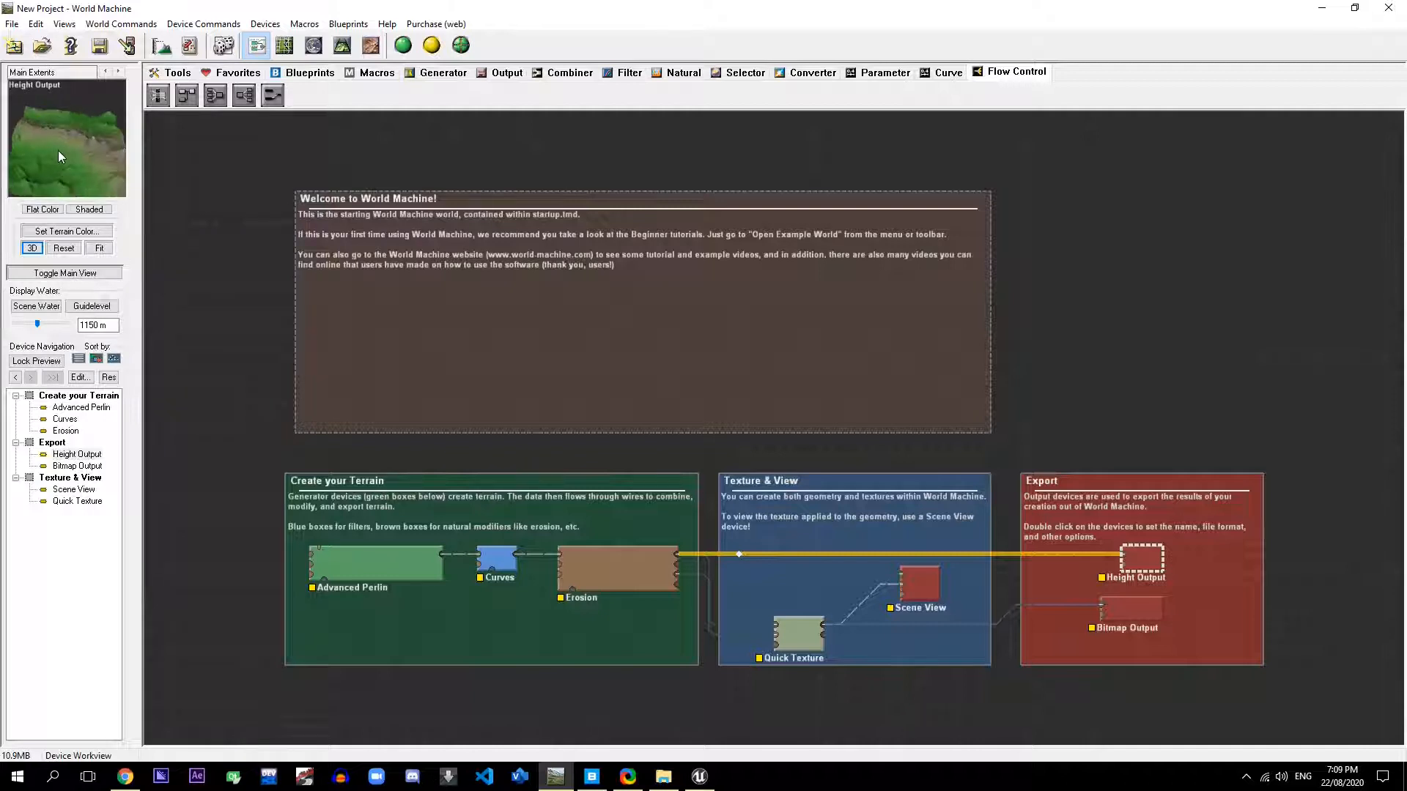
# Step: Set the Height Output device's file to Mountain.r16 on the Desktop as 16bit RAW data
pyautogui.doubleClick(1137, 557)
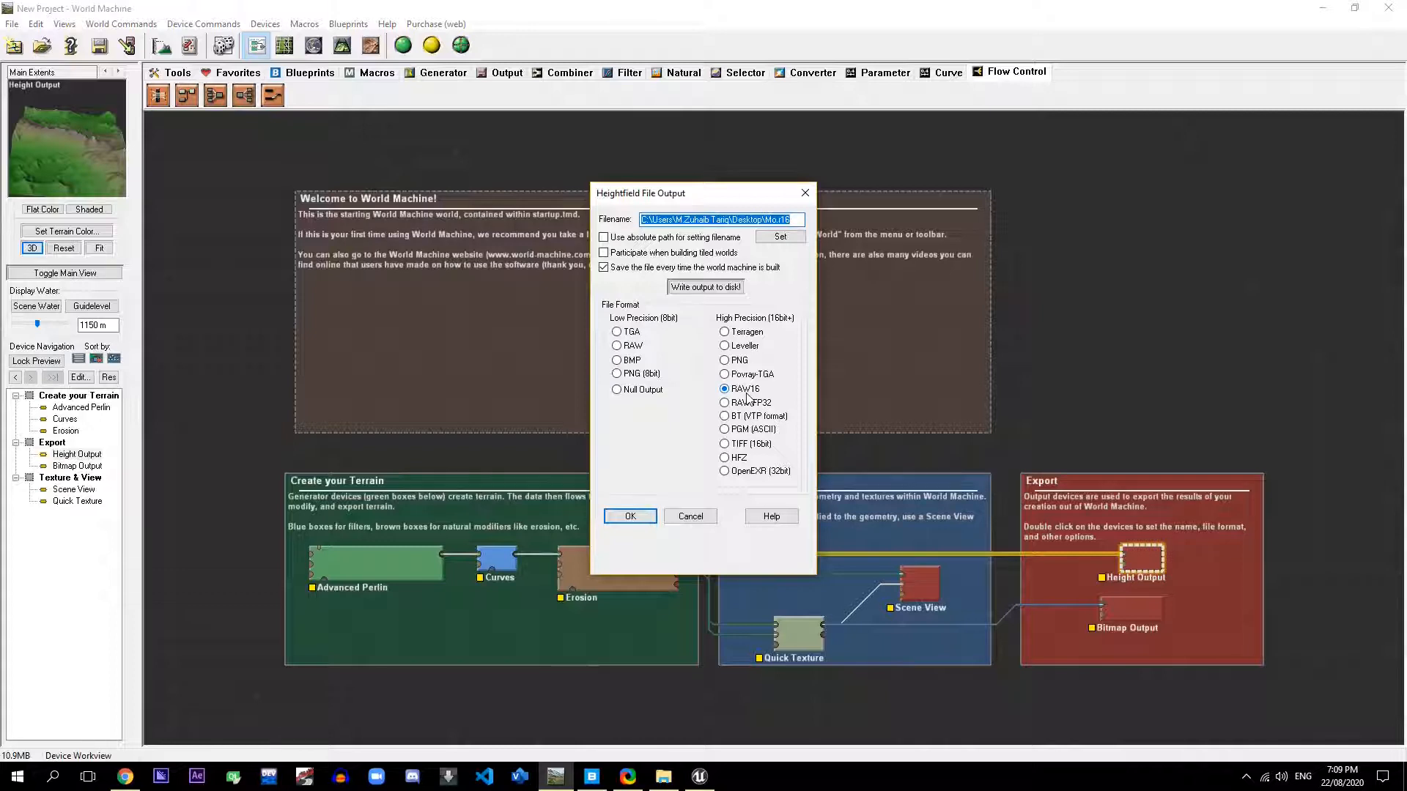
pyautogui.click(781, 237)
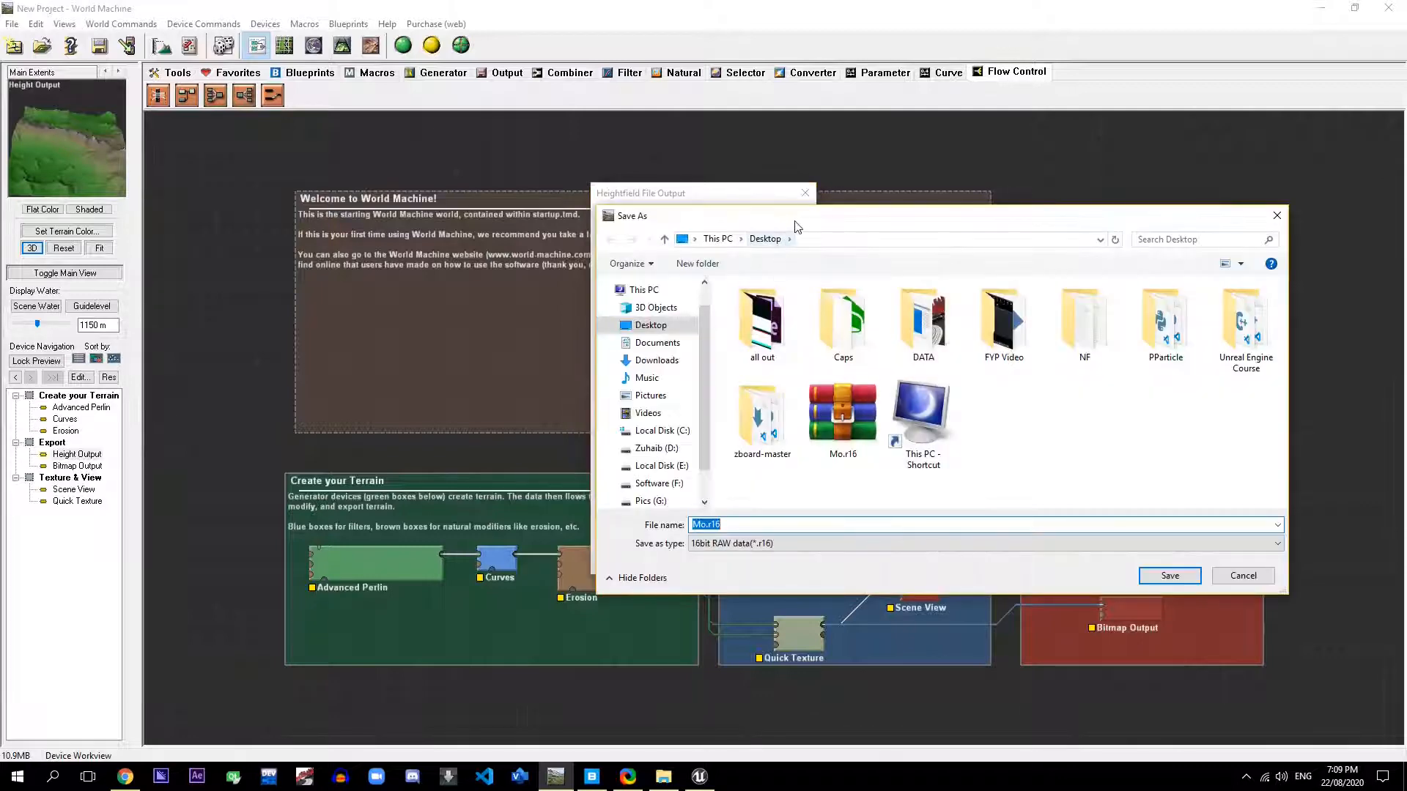
pyautogui.moveTo(785, 223); pyautogui.dragTo(549, 157)
pyautogui.click(479, 463)
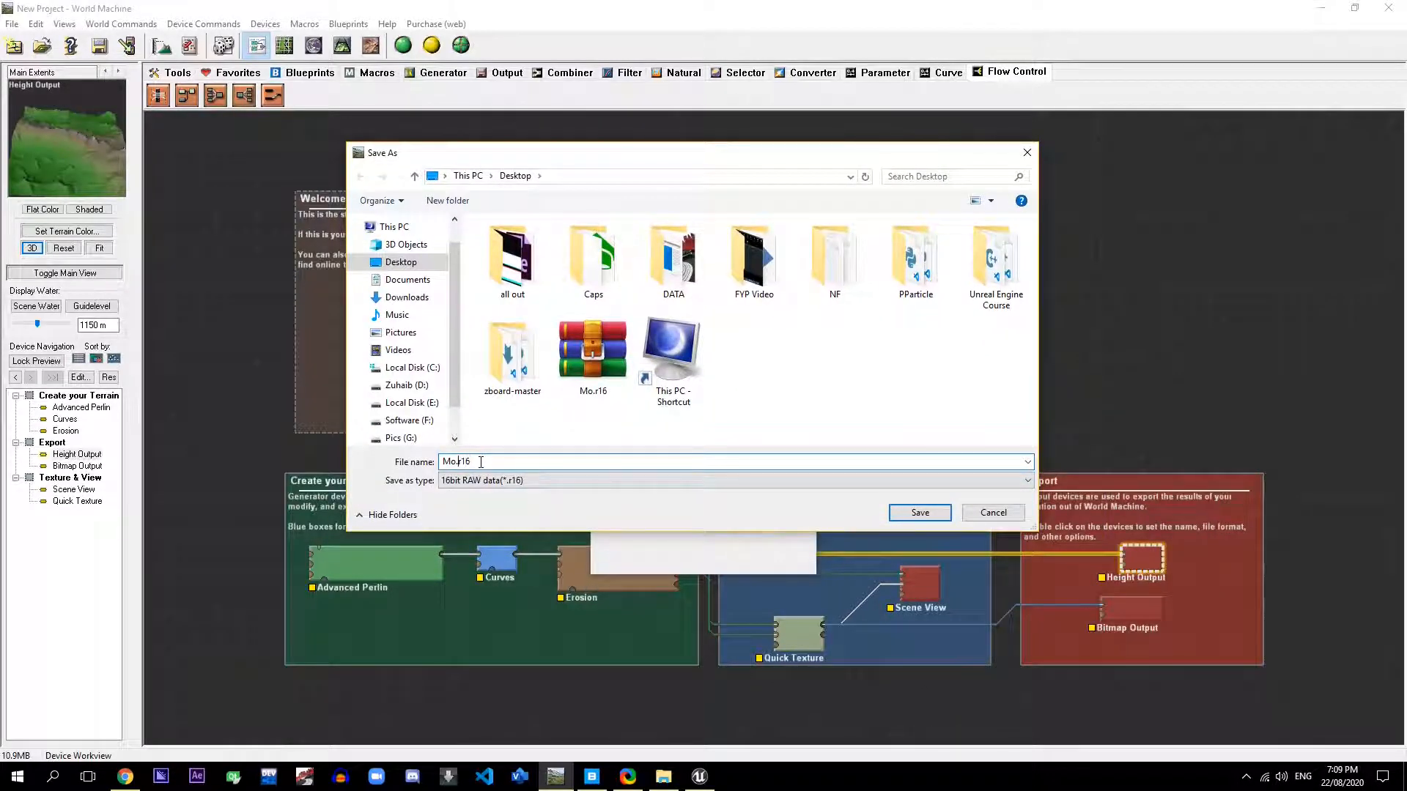
pyautogui.press('BackSpace')
pyautogui.press('BackSpace')
pyautogui.write('Mou')
pyautogui.press('Return')
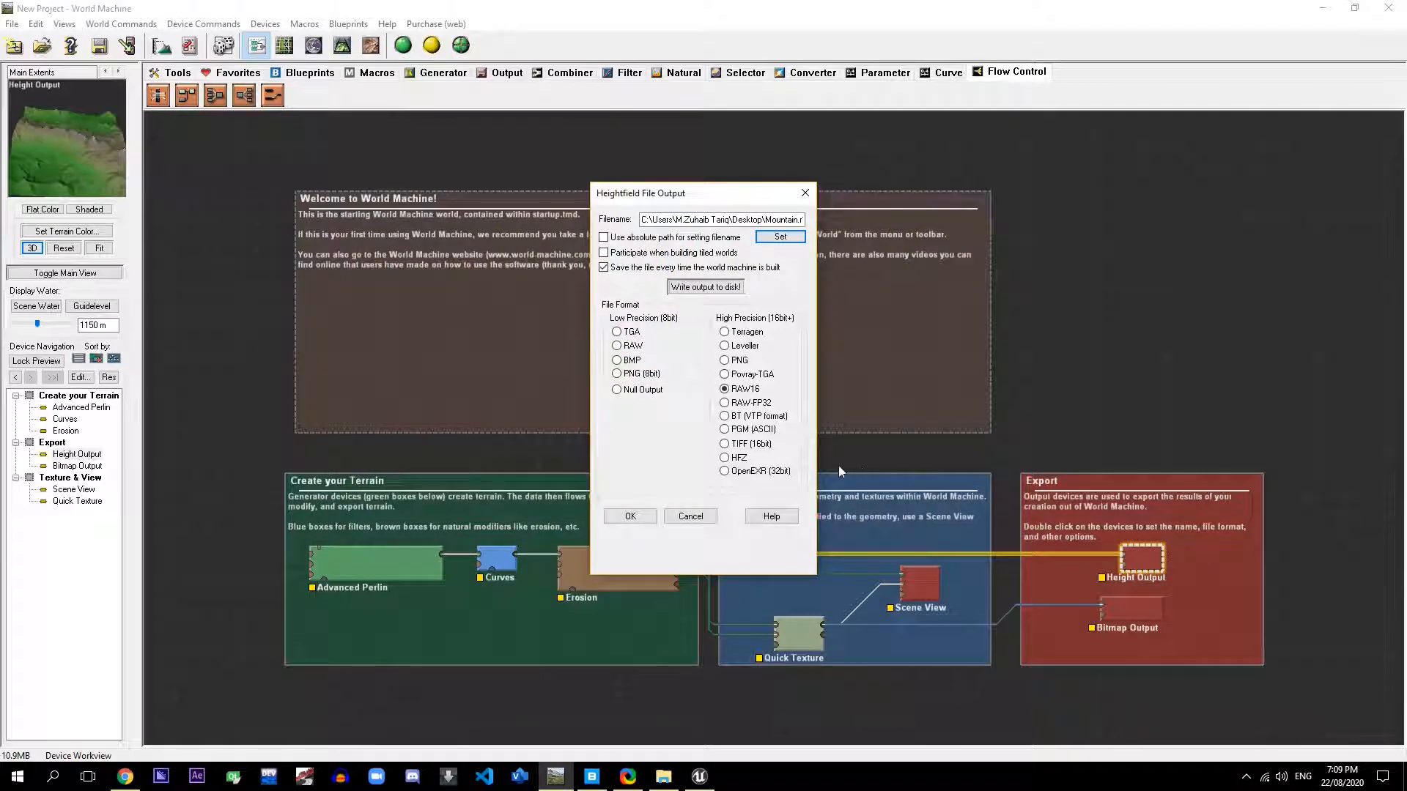
# Step: Write the heightfield output to disk, building the world first, and accept the output settings
pyautogui.click(706, 287)
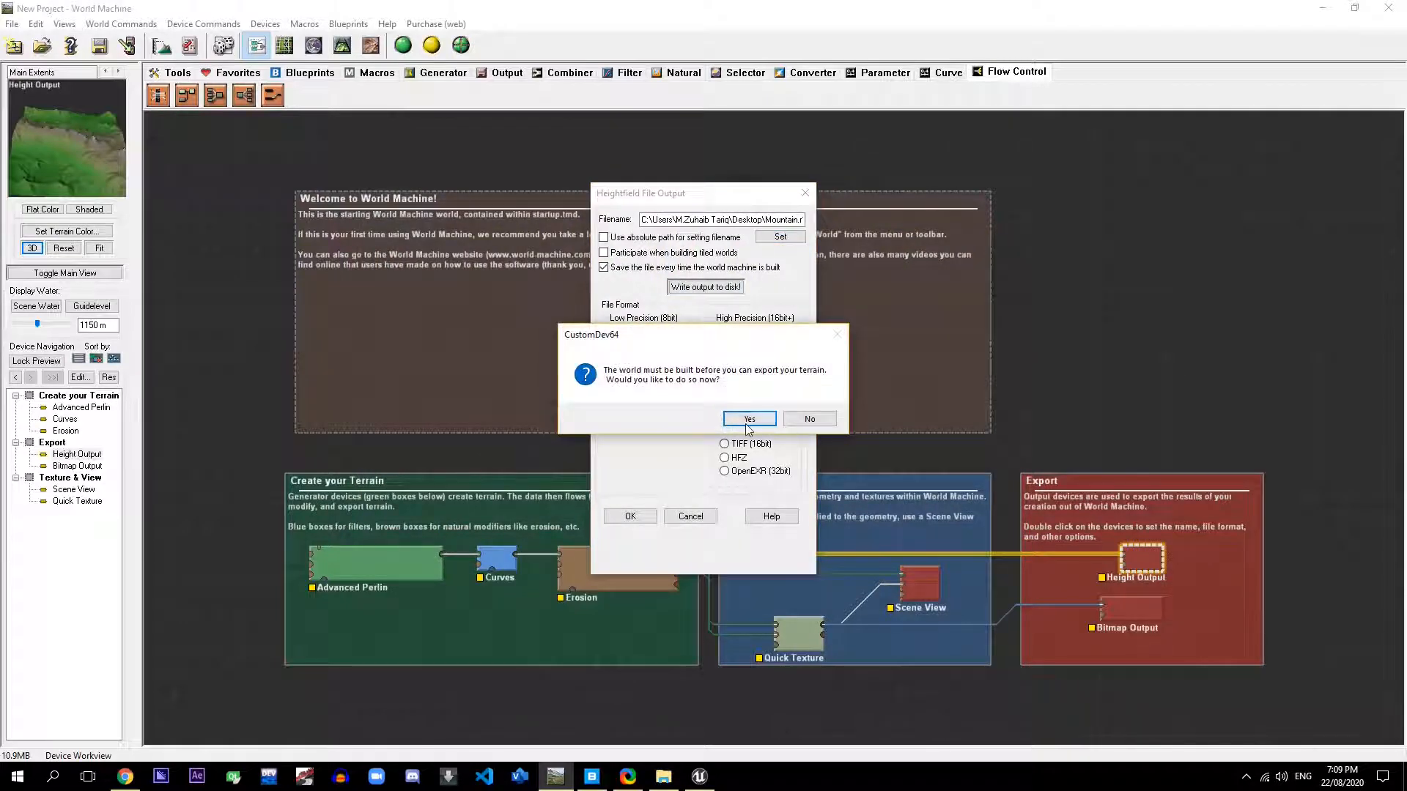
pyautogui.click(747, 424)
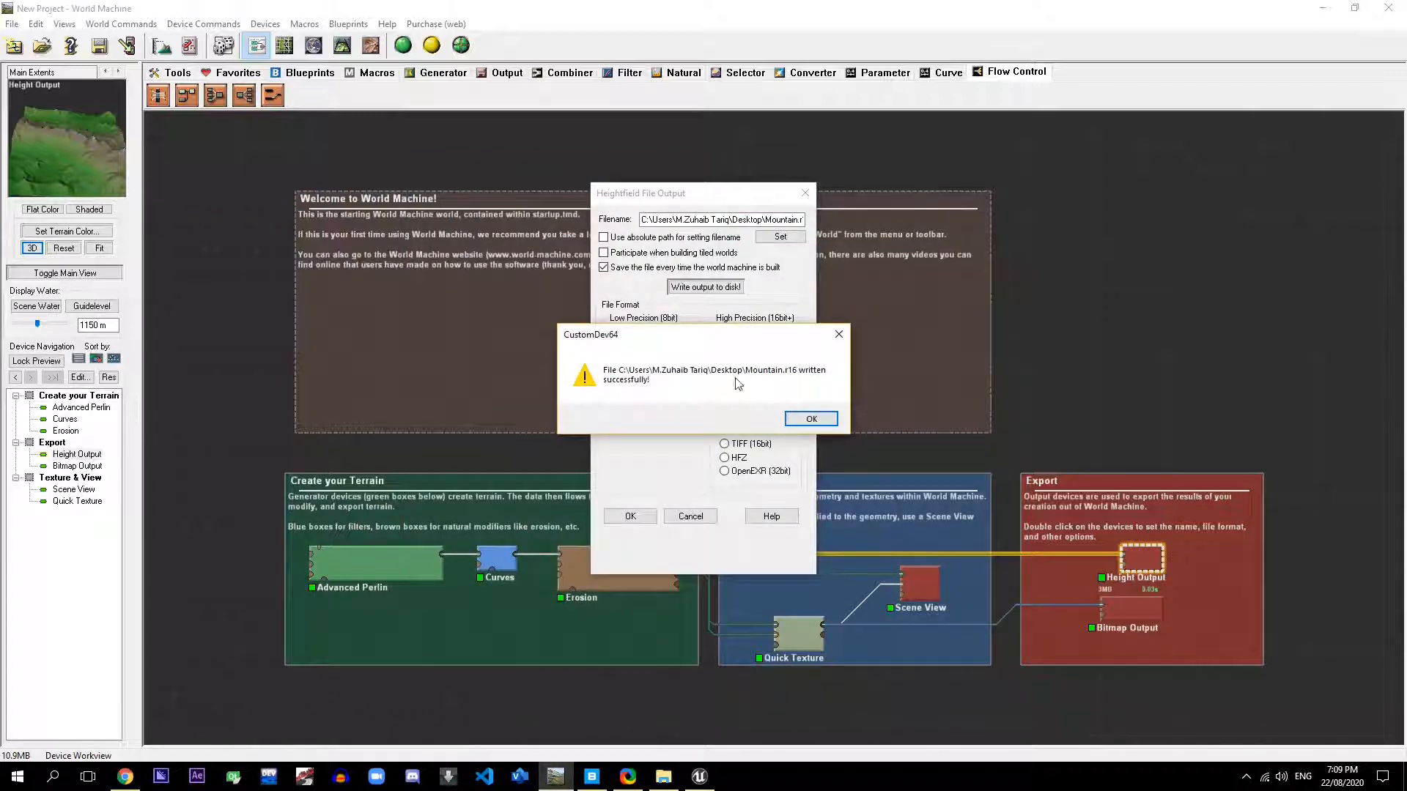
pyautogui.click(806, 419)
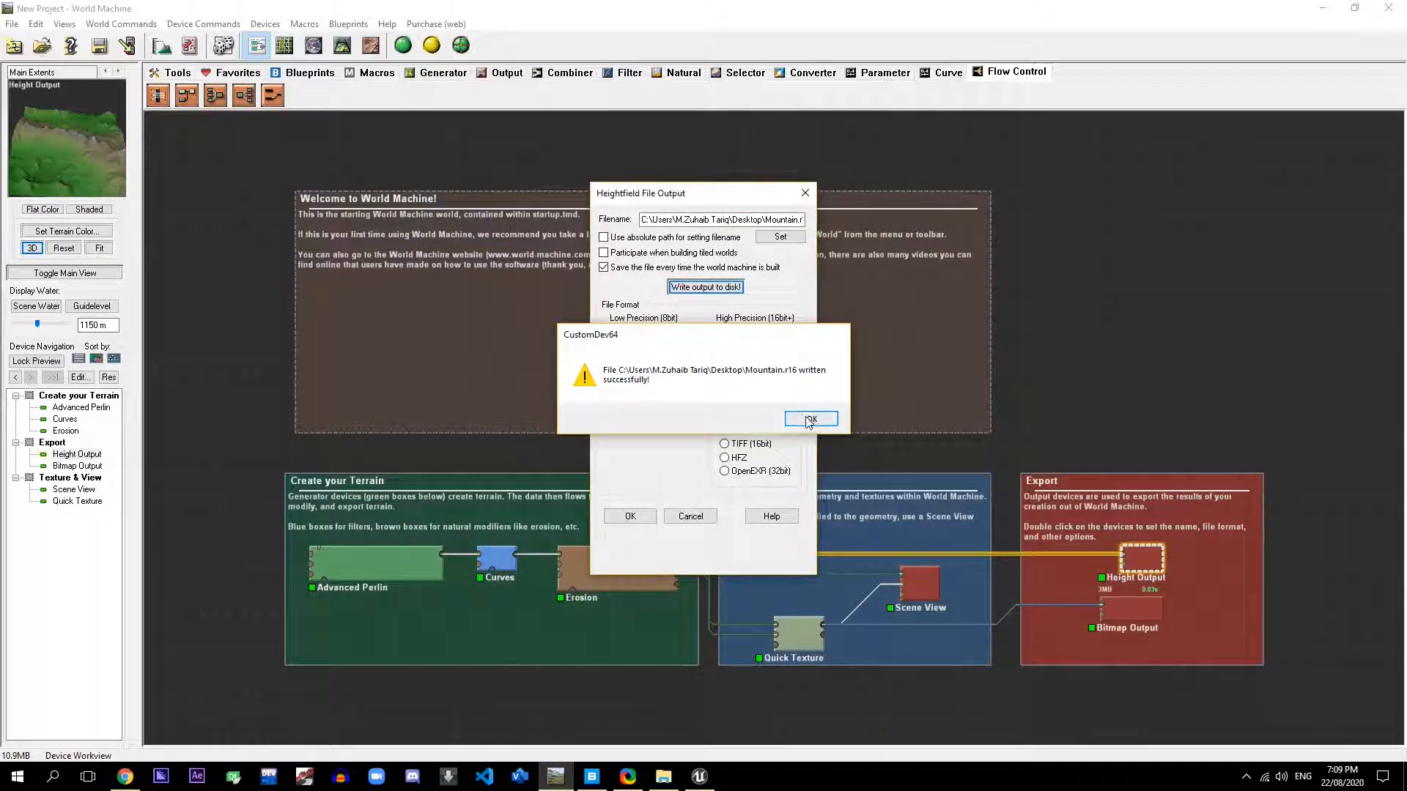
pyautogui.click(630, 517)
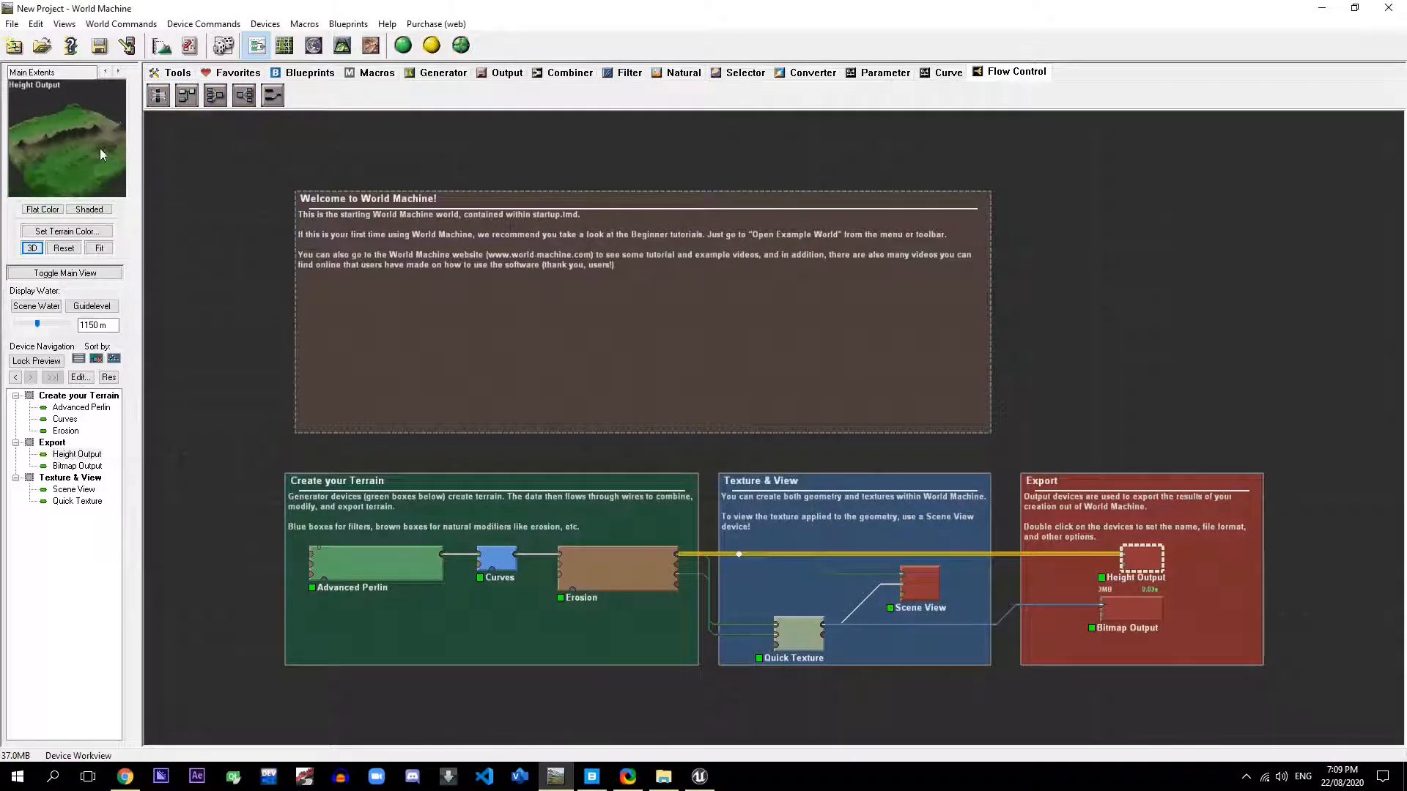
# Step: Place a Checkpoint device in the Welcome group, above the Texture & View group
pyautogui.moveTo(99, 148); pyautogui.dragTo(66, 117)
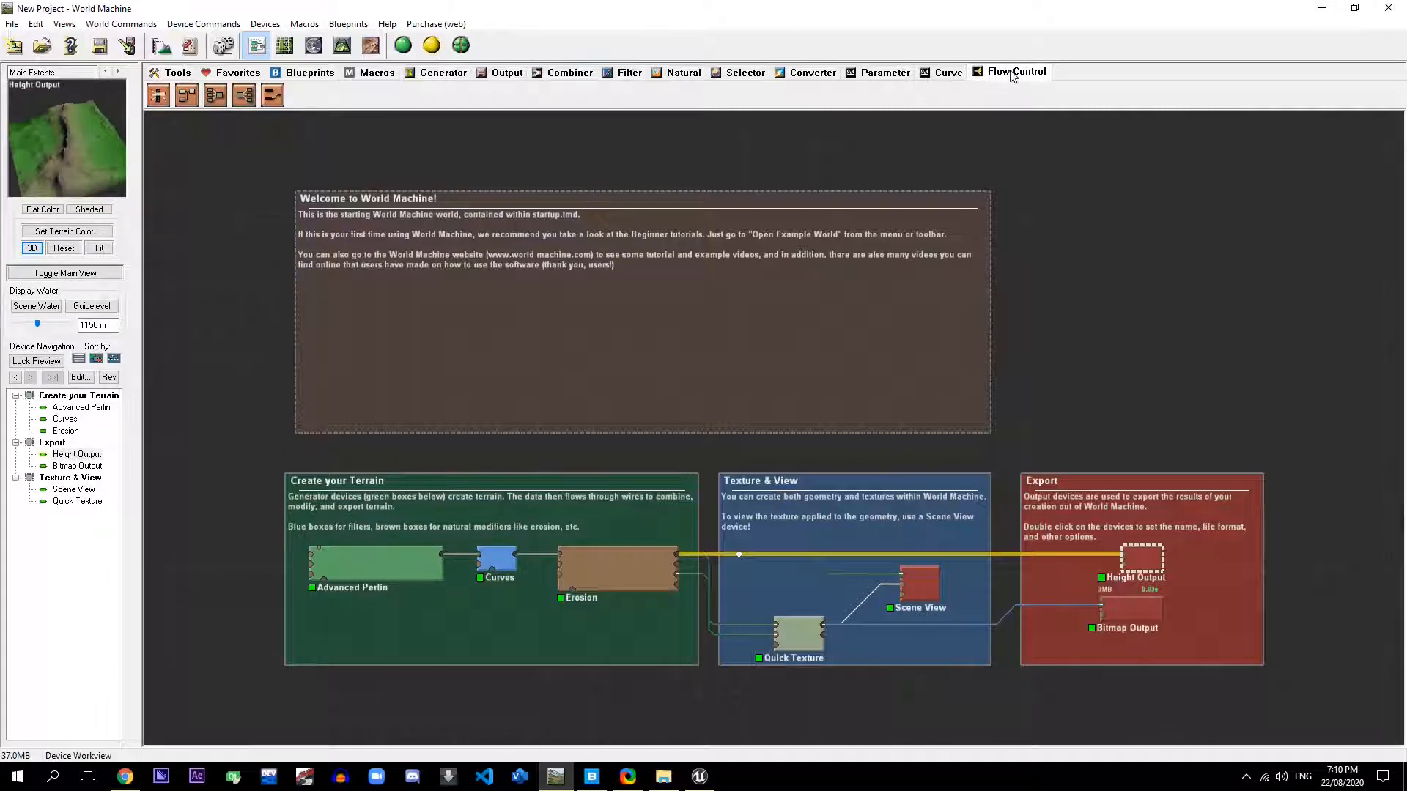
pyautogui.click(158, 95)
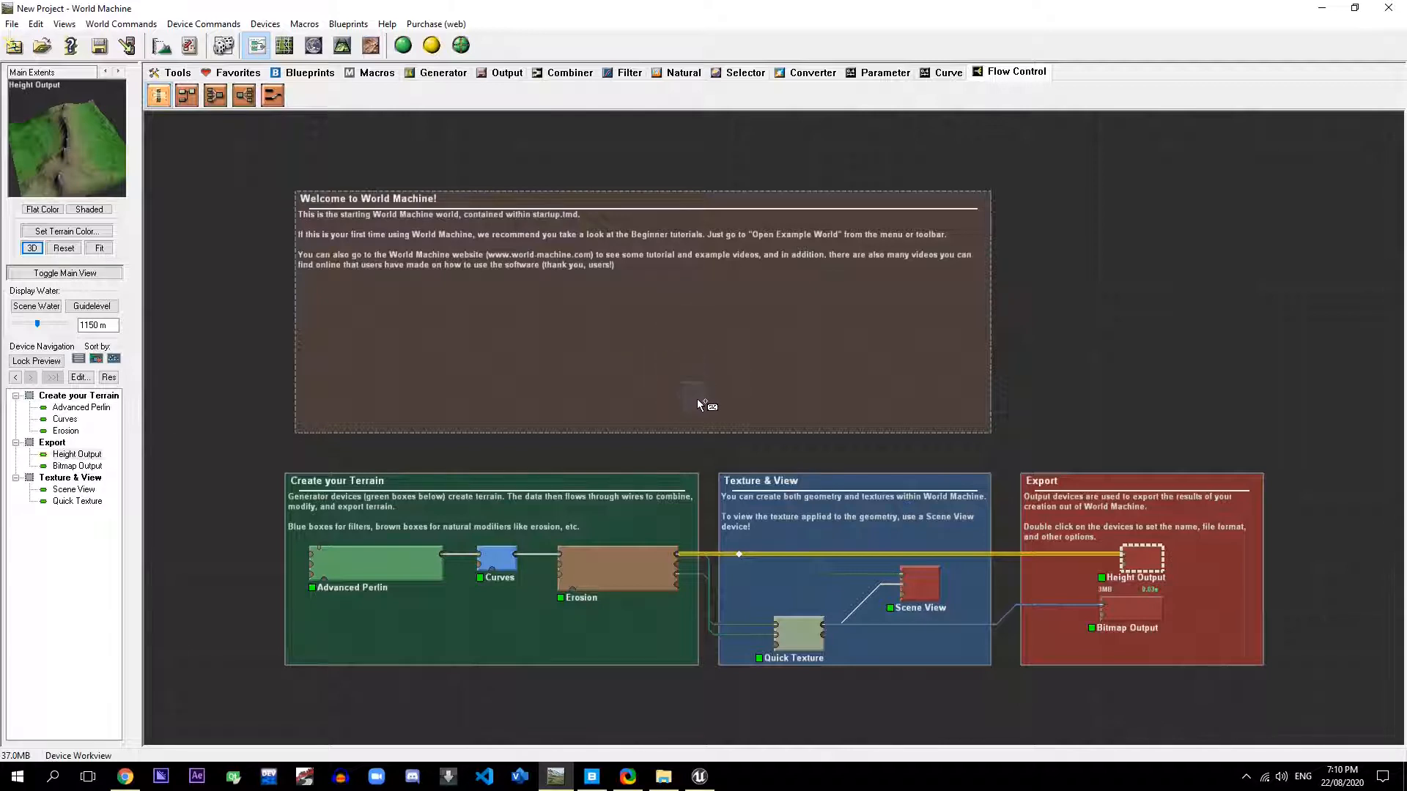
pyautogui.click(738, 406)
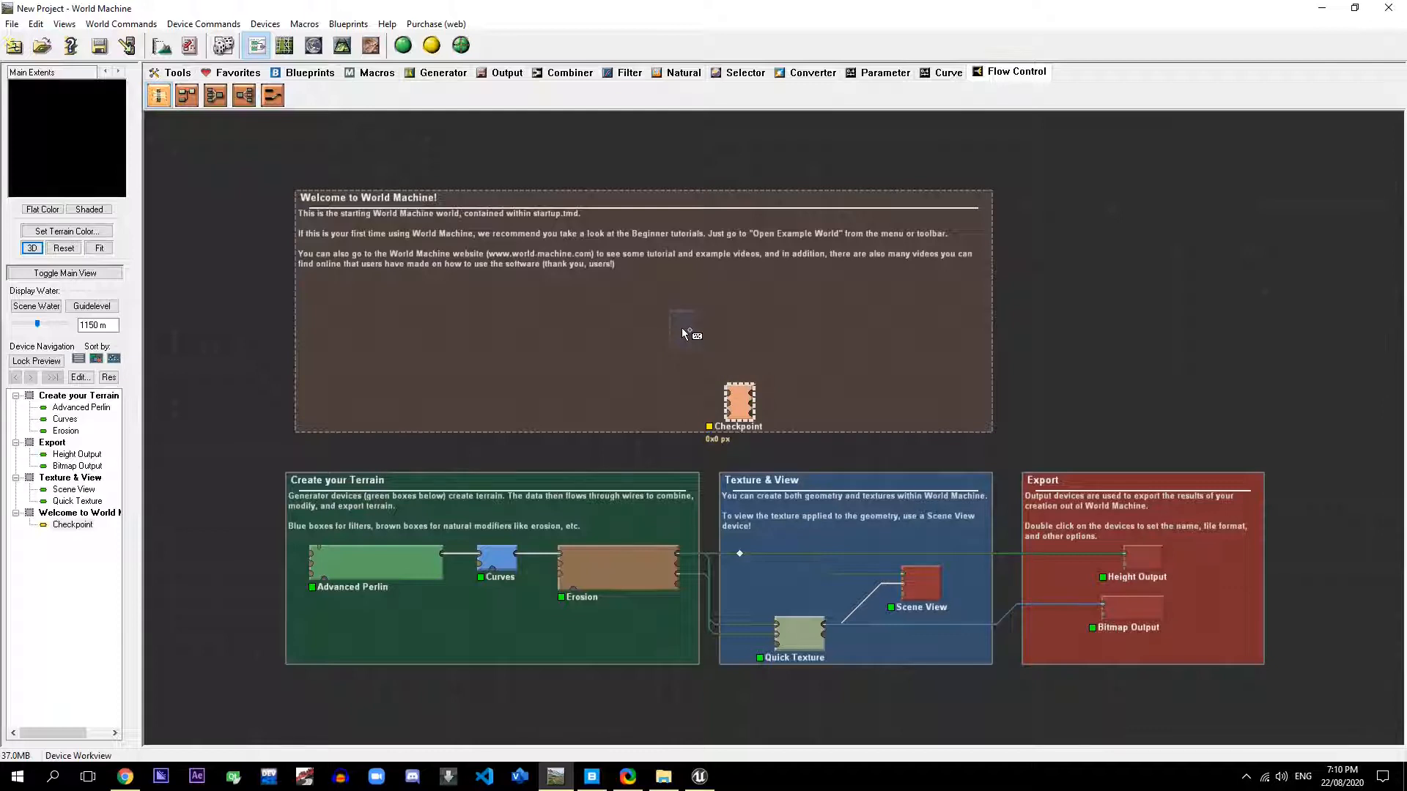
pyautogui.rightClick(682, 328)
pyautogui.click(688, 295)
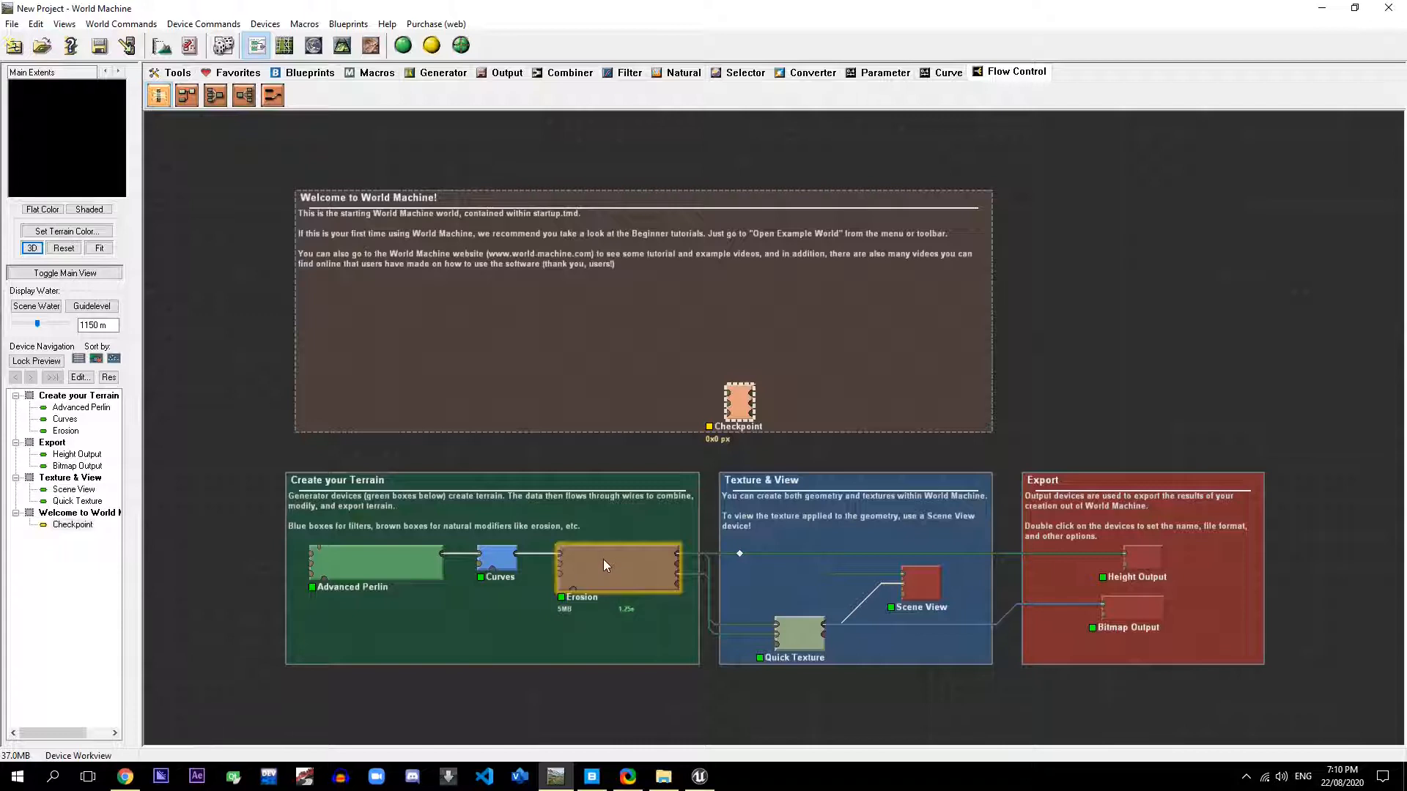
# Step: Connect the Erosion device's primary output to the Checkpoint's first input and reroute the wire directly up to it
pyautogui.click(574, 582)
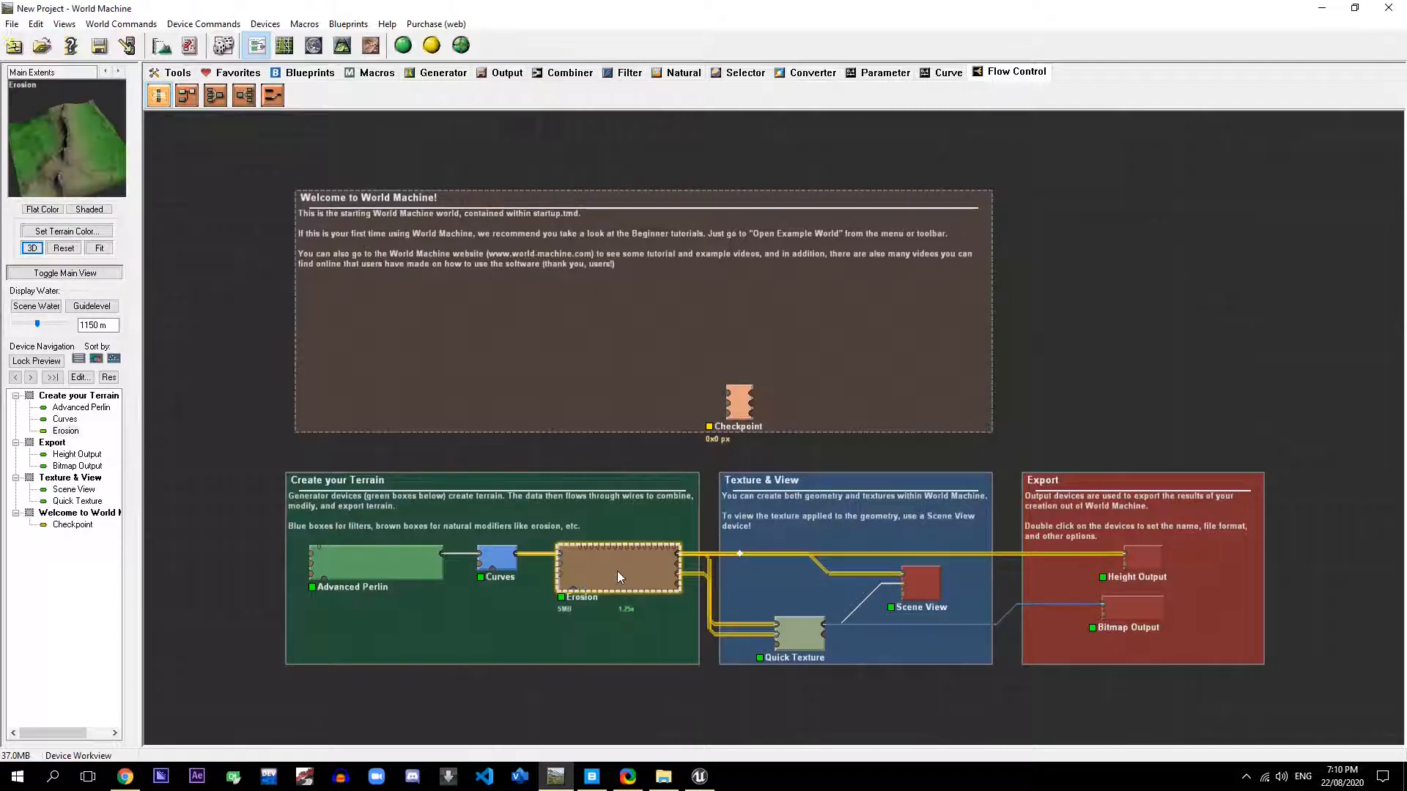
pyautogui.moveTo(36, 167)
pyautogui.mouseDown()
pyautogui.moveTo(69, 157)
pyautogui.moveTo(51, 157)
pyautogui.mouseUp()
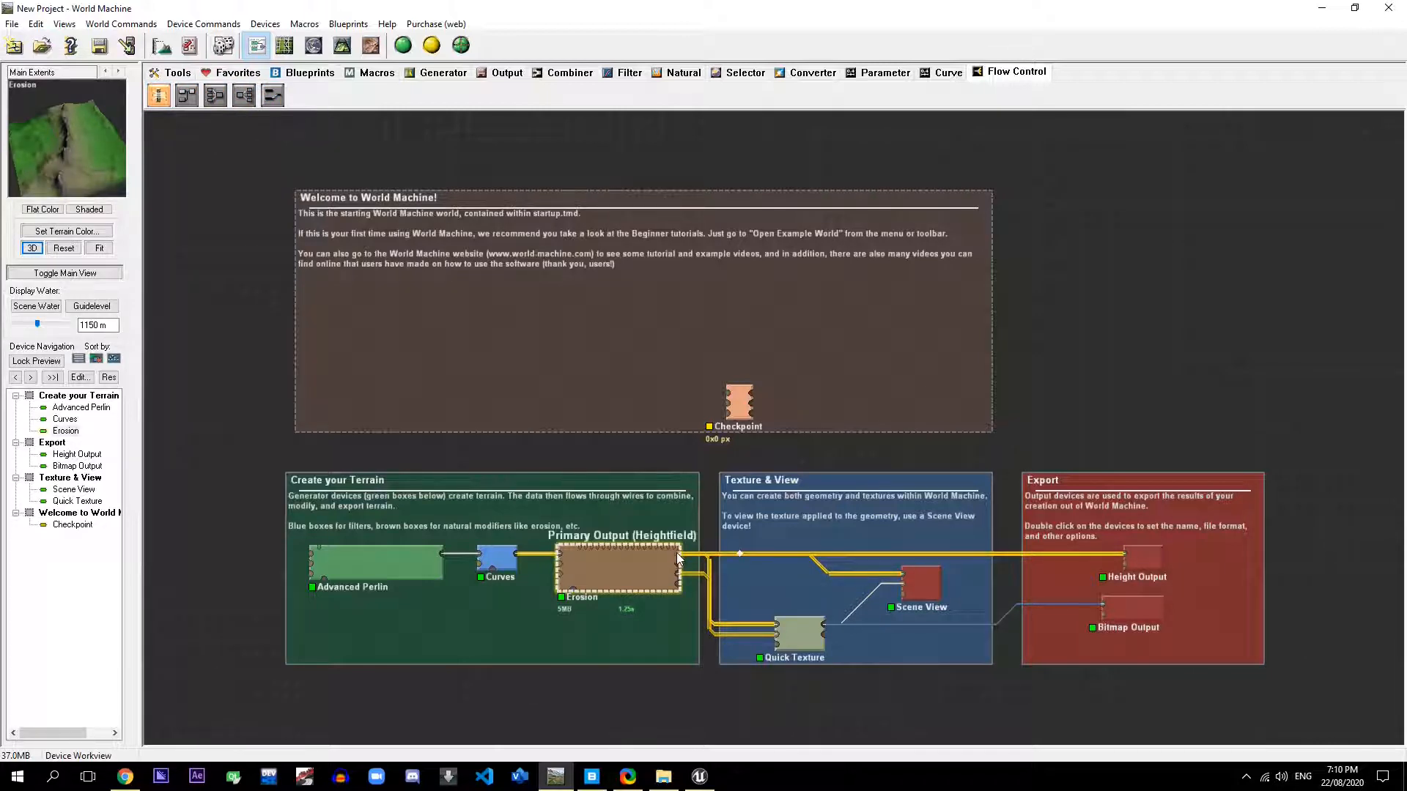
pyautogui.moveTo(678, 557); pyautogui.dragTo(729, 396)
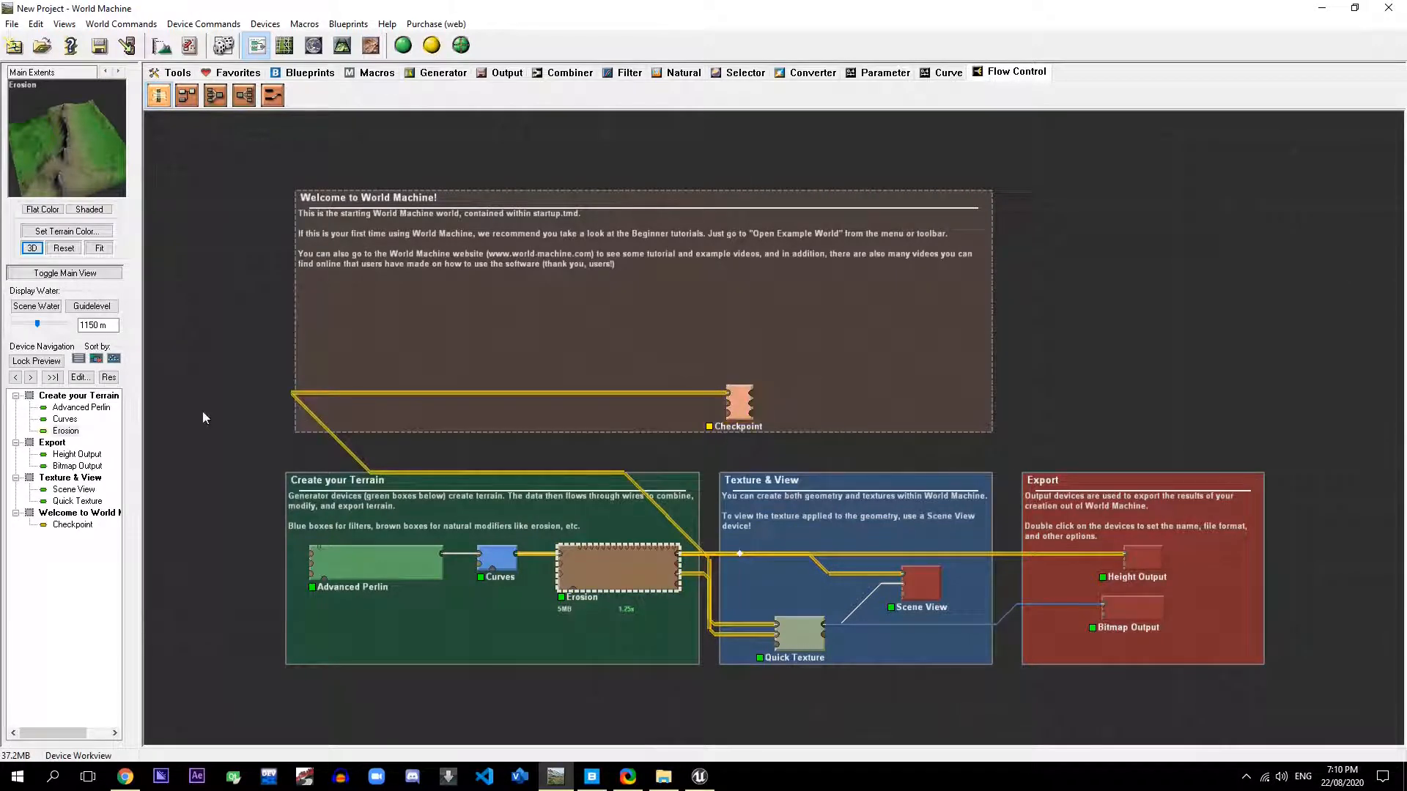
pyautogui.moveTo(292, 394); pyautogui.dragTo(760, 402)
pyautogui.click(755, 406)
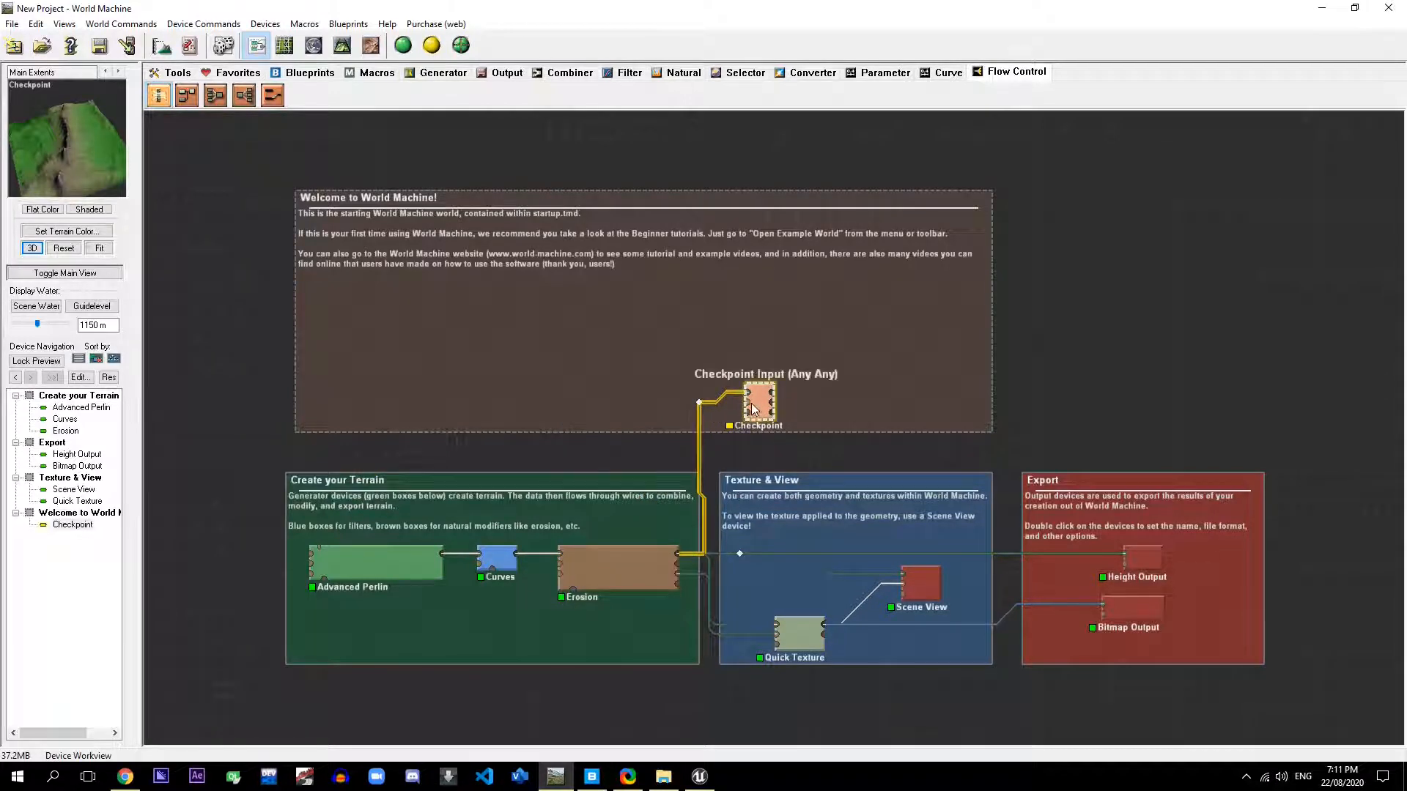
# Step: Reduce the Checkpoint device to a single port
pyautogui.rightClick(758, 400)
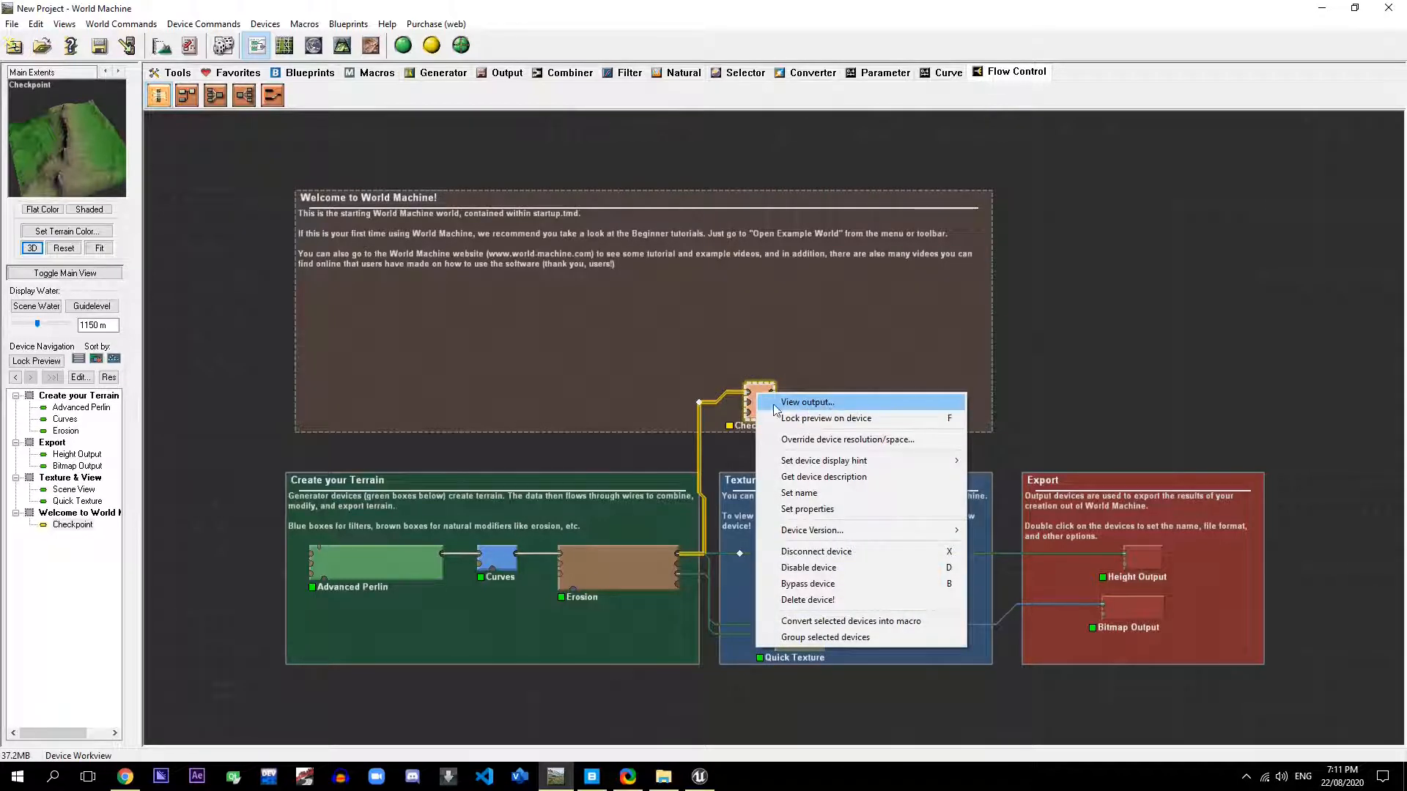
pyautogui.doubleClick(752, 391)
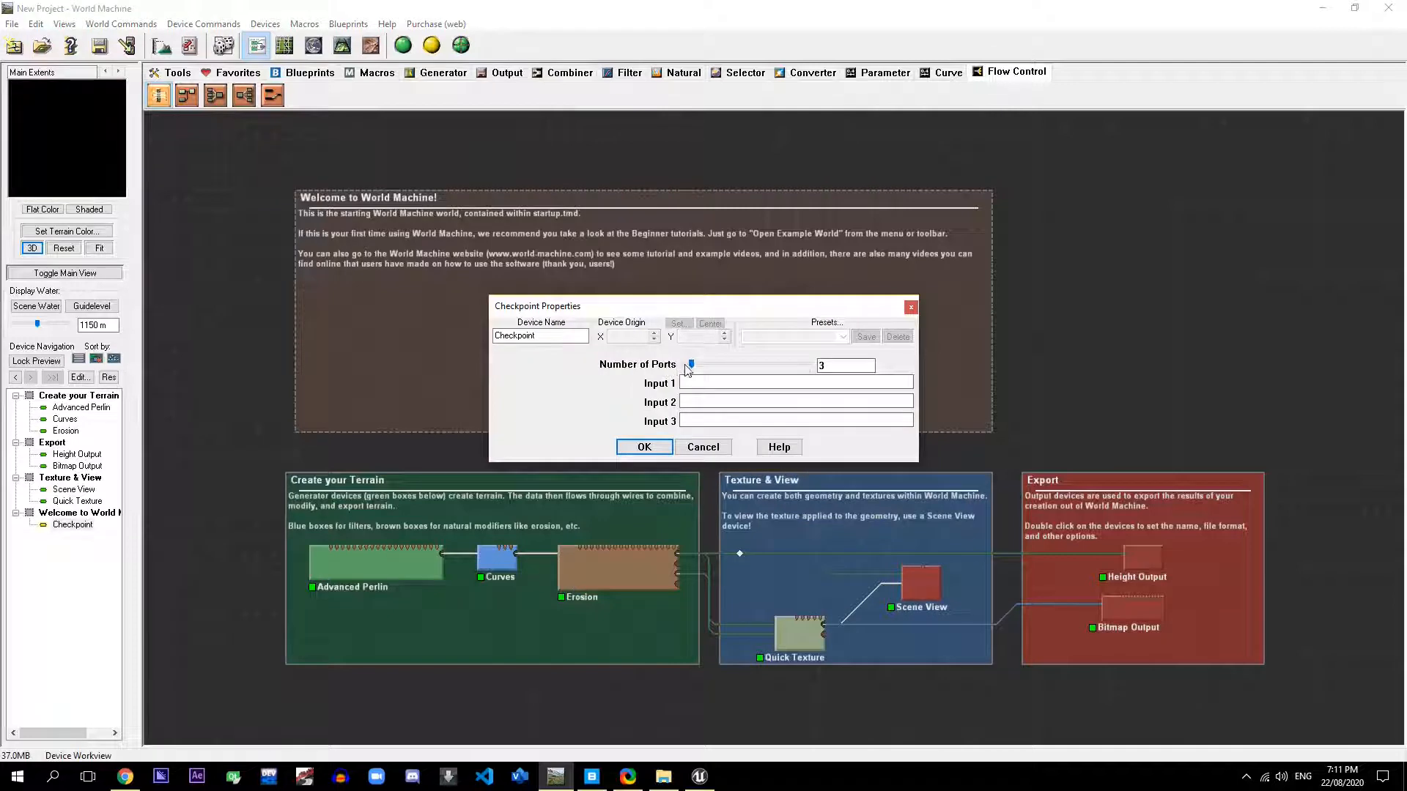
pyautogui.click(641, 447)
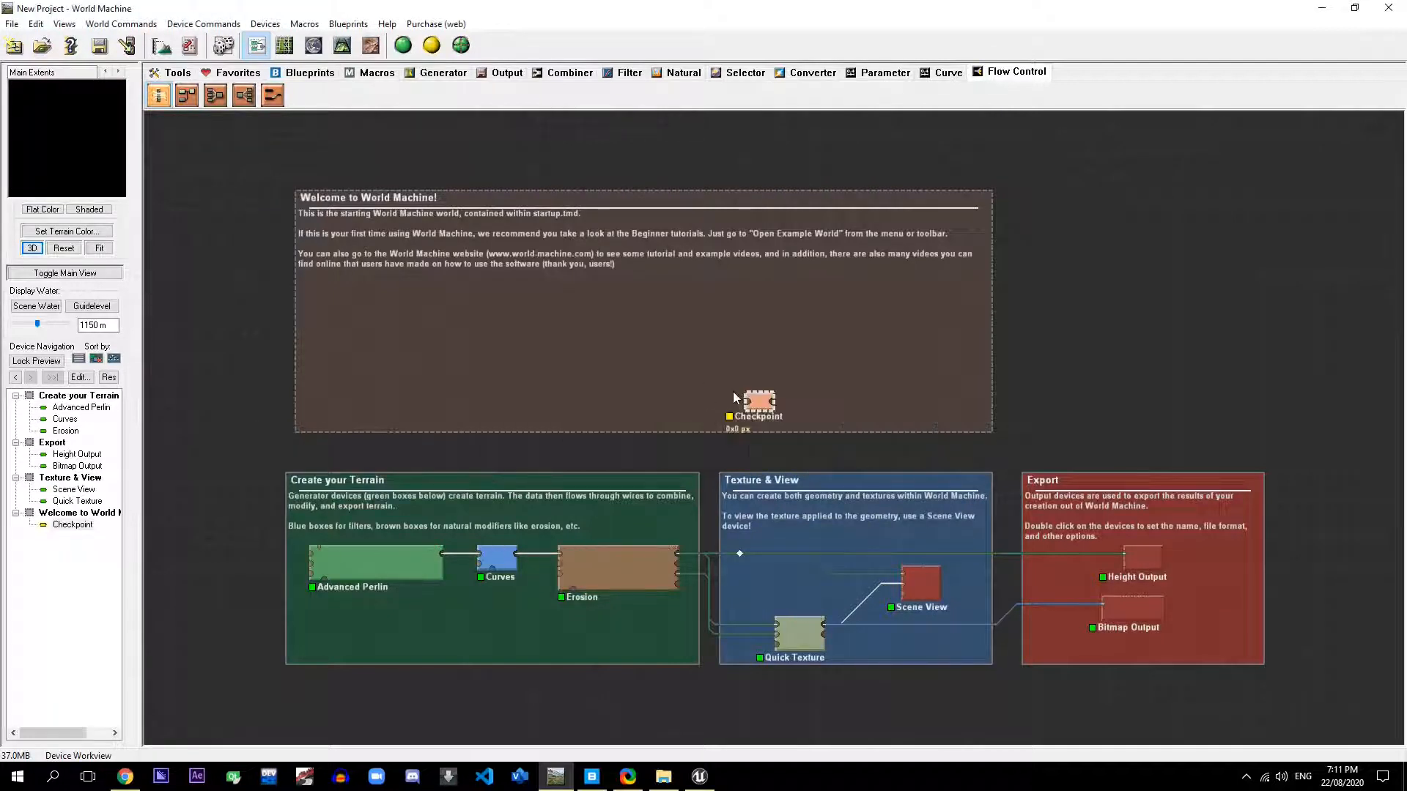
# Step: Wire the Erosion device's primary output to the single-port Checkpoint and bend the wire through the gap between the groups
pyautogui.click(669, 560)
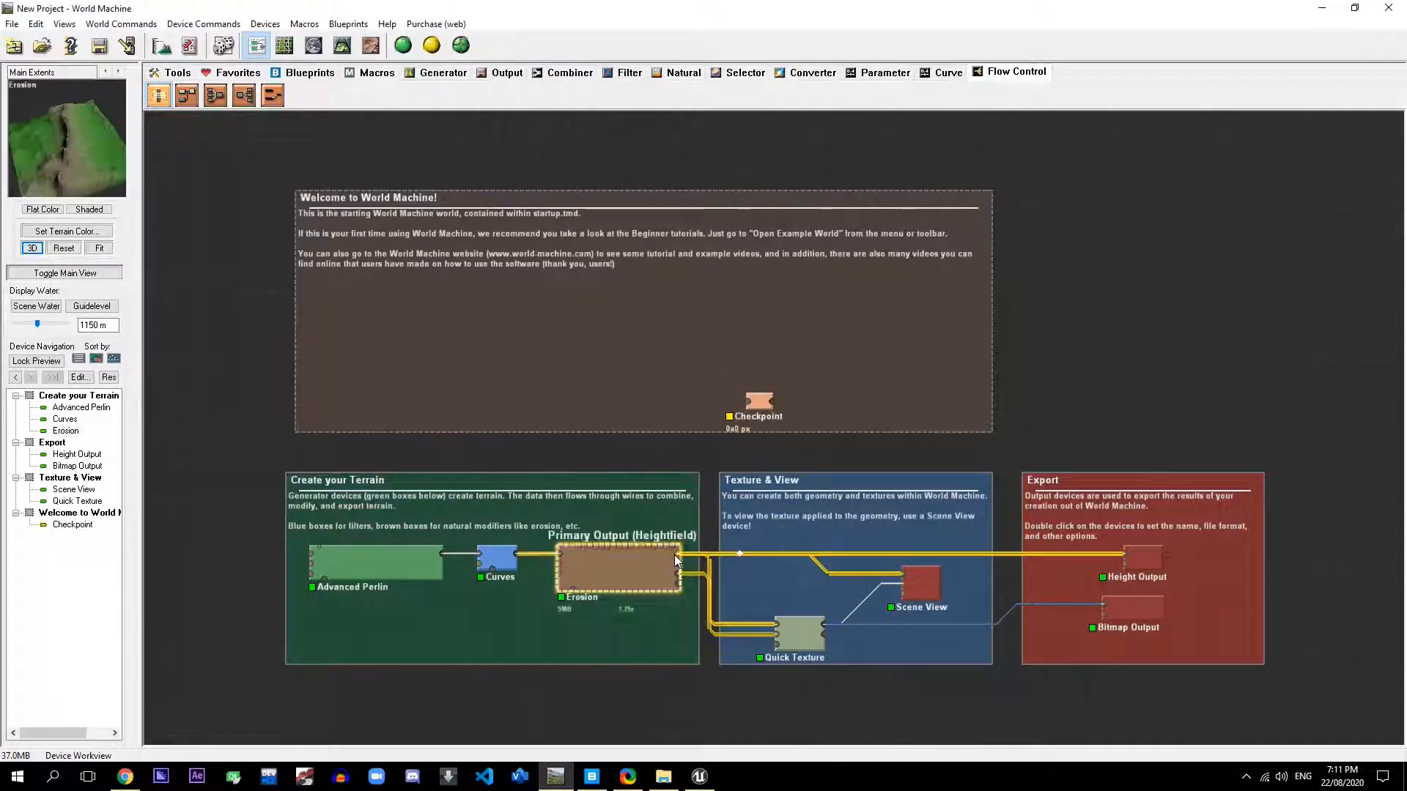
pyautogui.moveTo(712, 495); pyautogui.dragTo(770, 412)
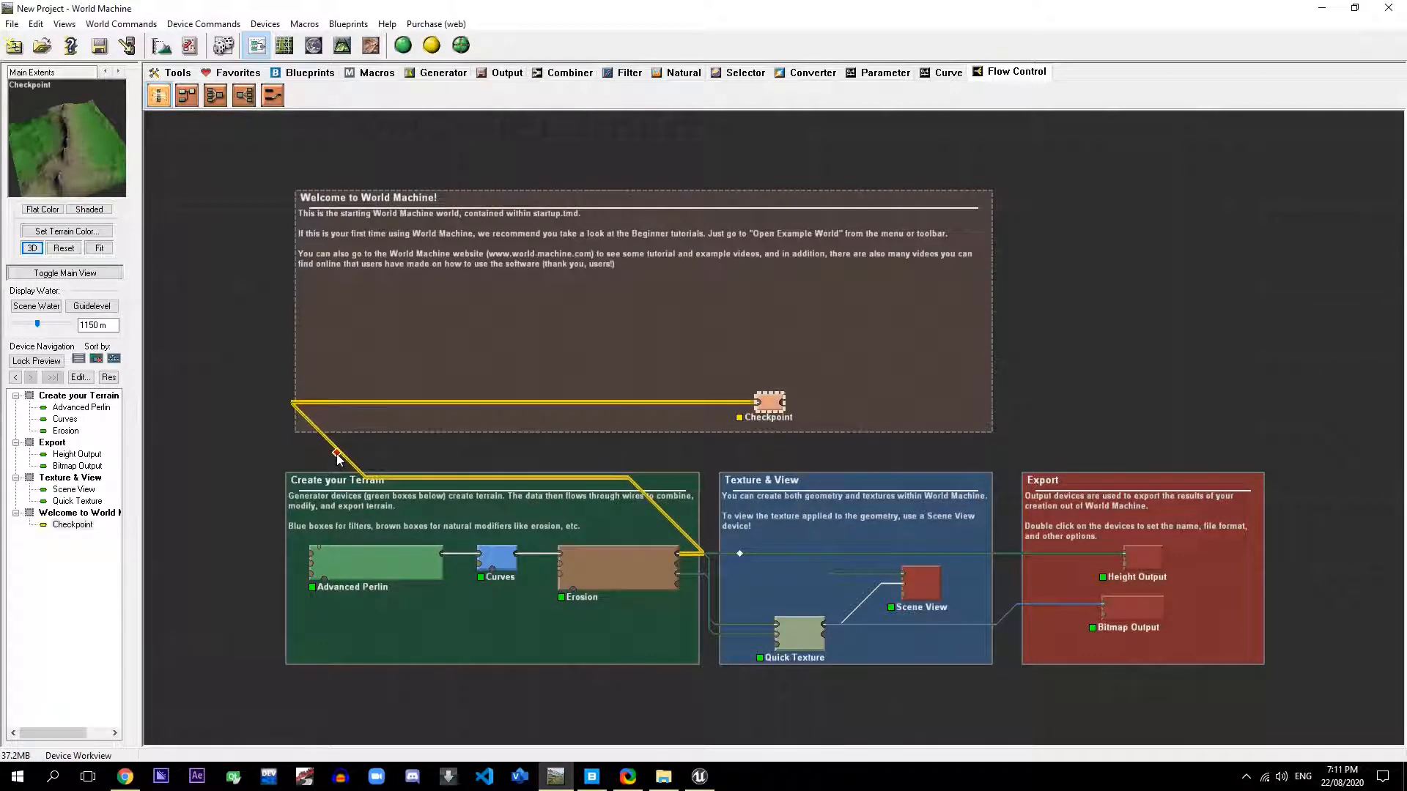
pyautogui.moveTo(338, 452); pyautogui.dragTo(718, 454)
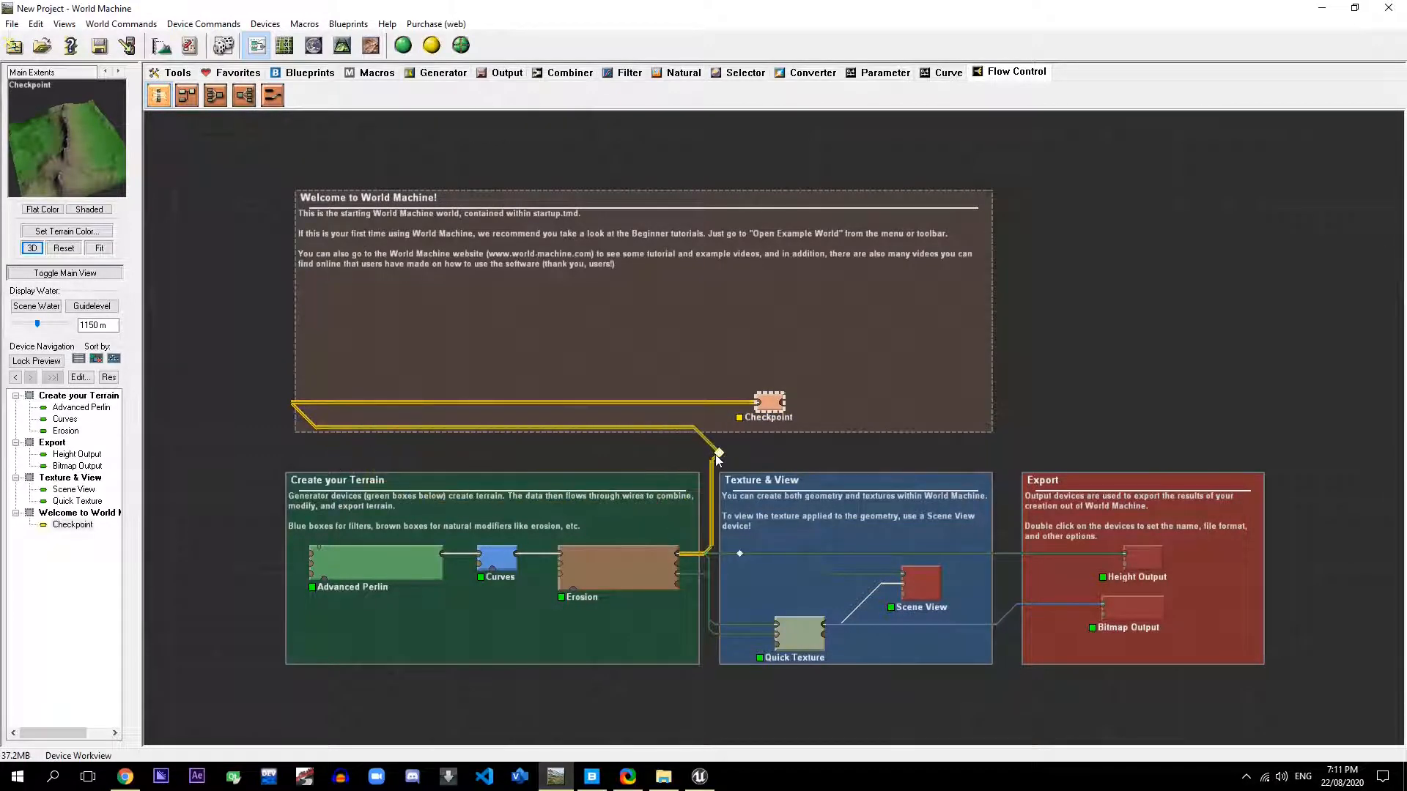
pyautogui.moveTo(291, 403); pyautogui.dragTo(698, 403)
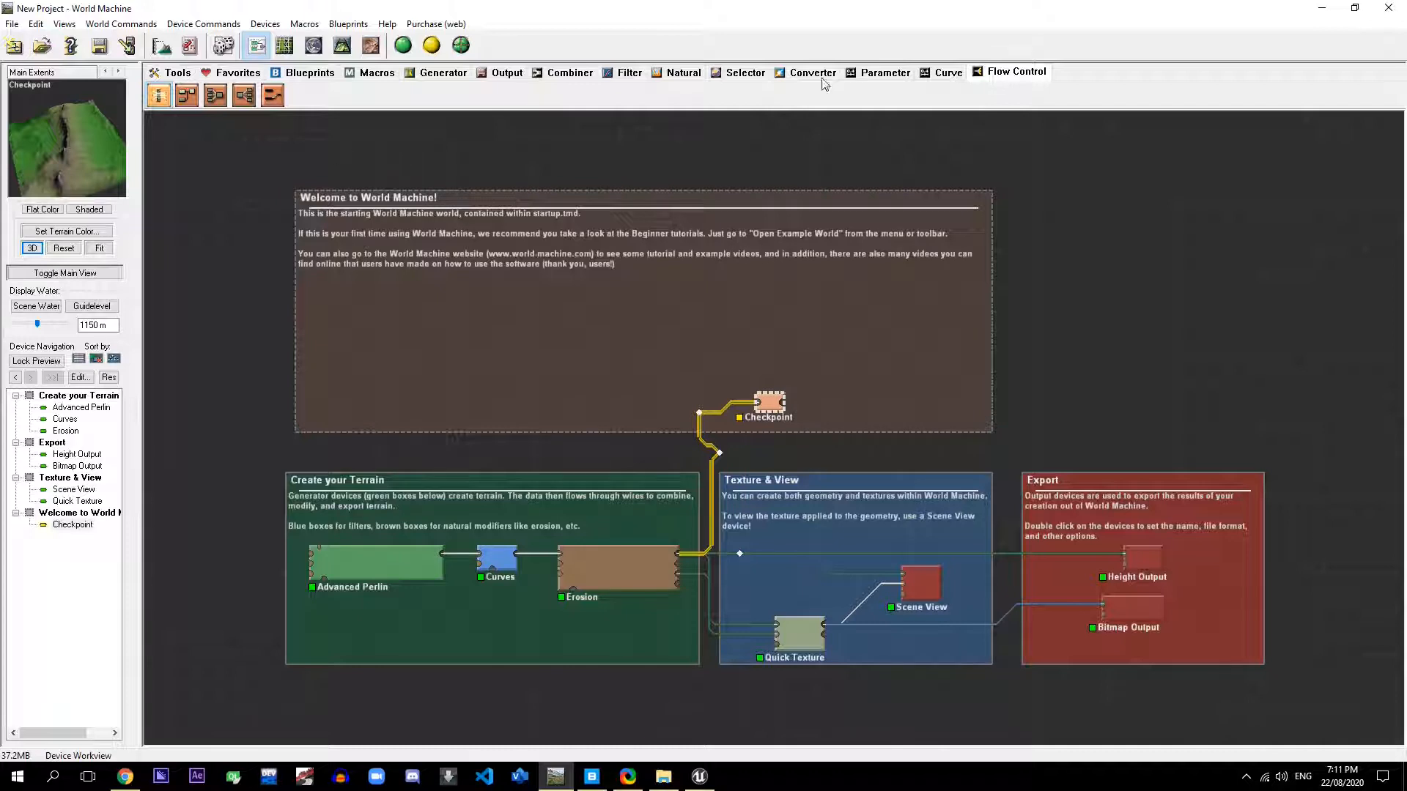
# Step: Add two Select Slope devices beyond the Checkpoint and align them one above the other
pyautogui.click(745, 74)
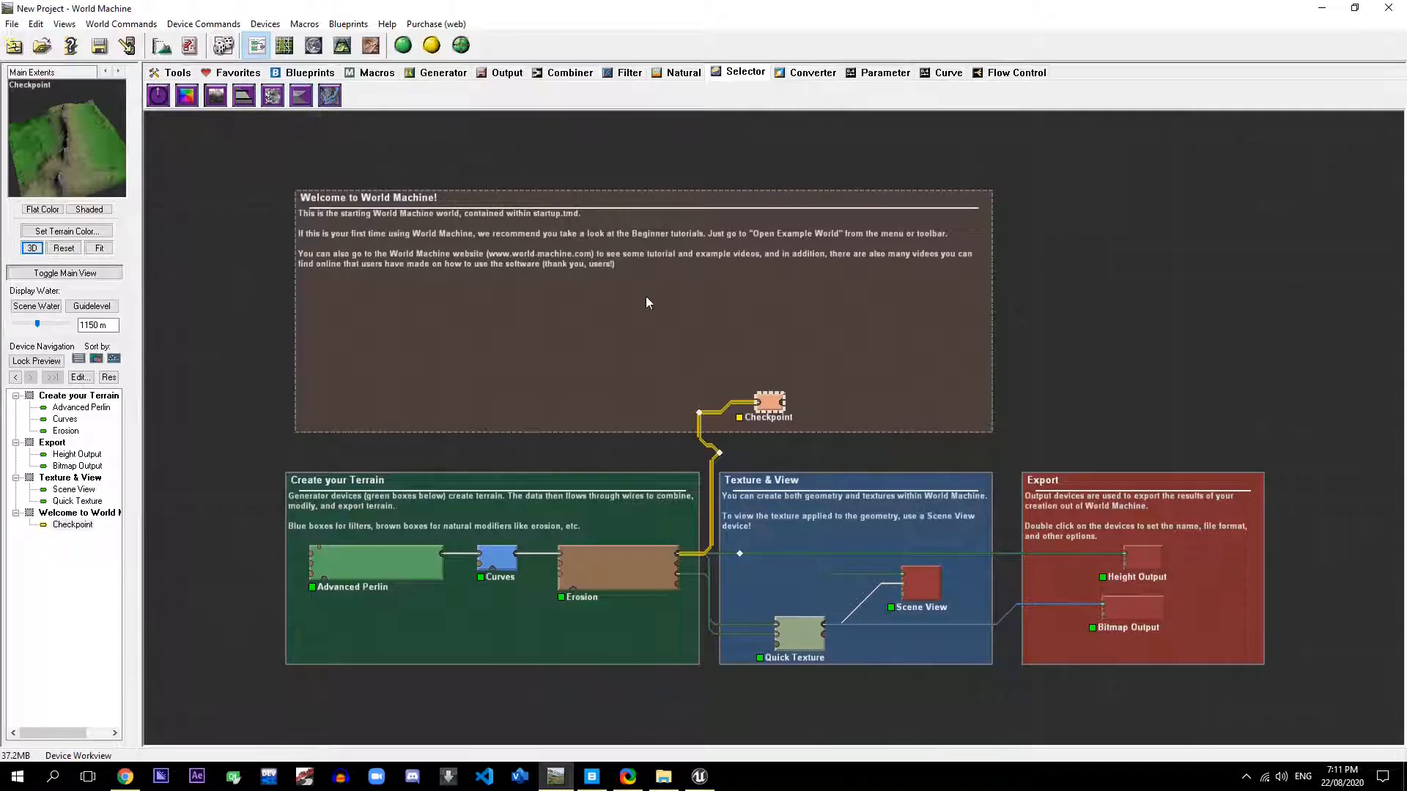
pyautogui.click(301, 95)
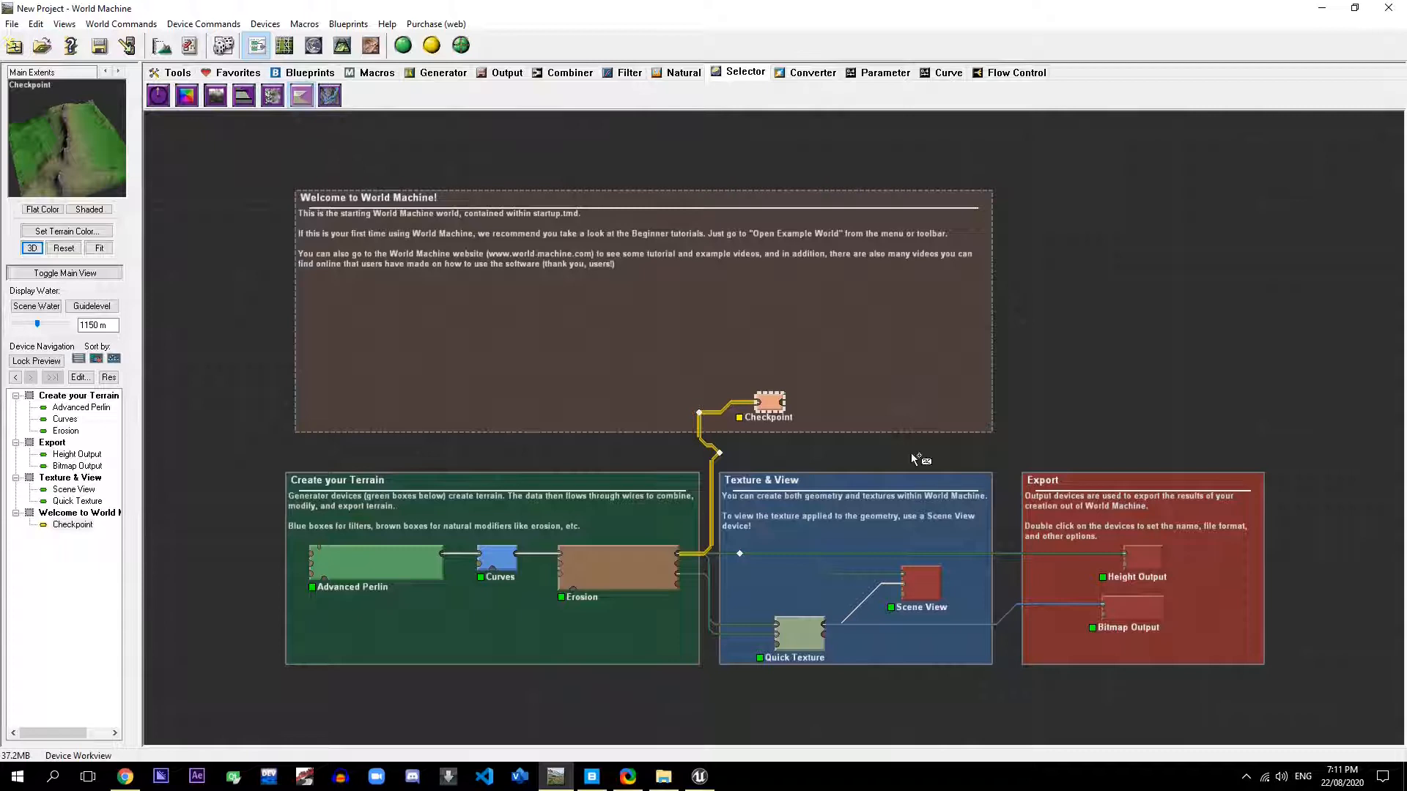
pyautogui.click(853, 344)
pyautogui.click(860, 414)
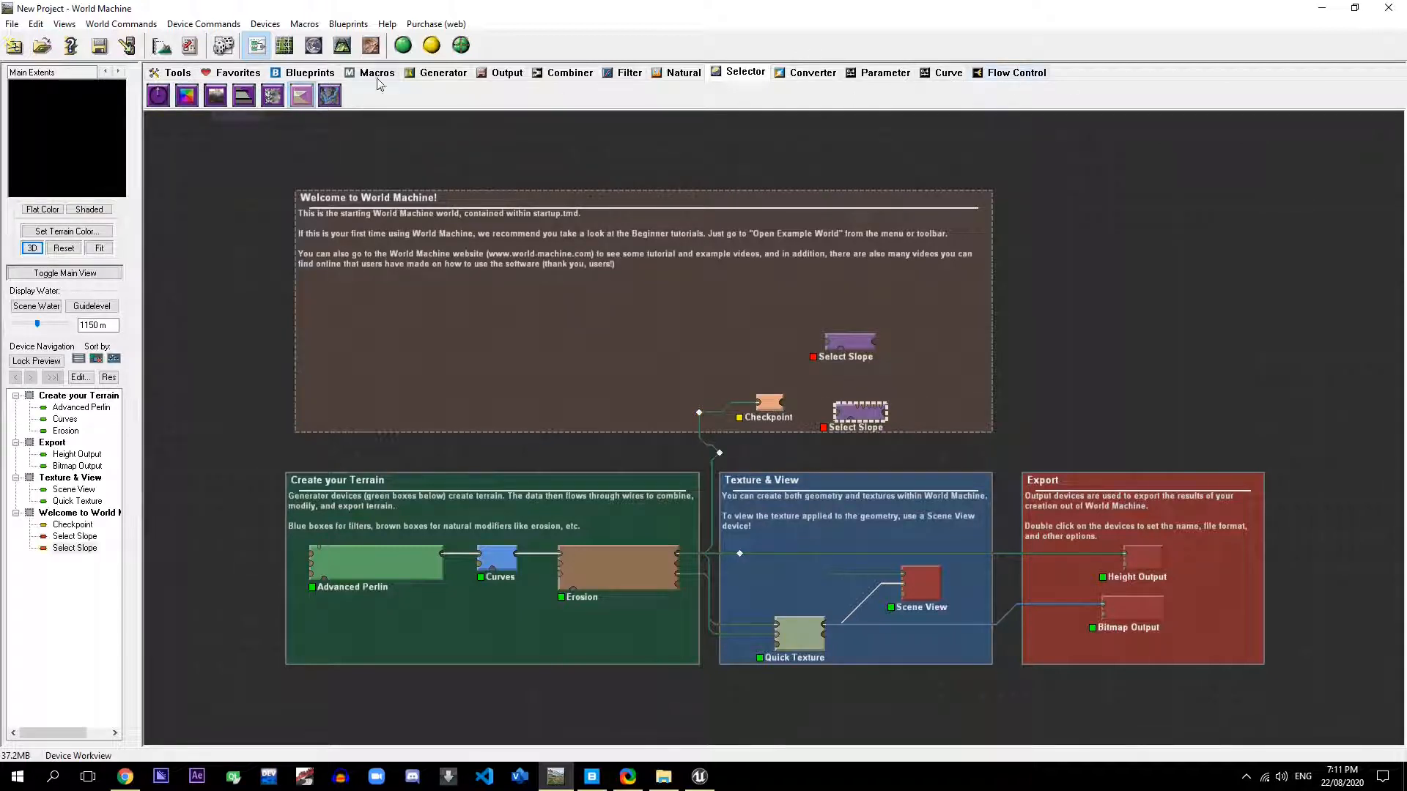
pyautogui.rightClick(714, 311)
pyautogui.click(752, 316)
pyautogui.moveTo(859, 349); pyautogui.dragTo(869, 359)
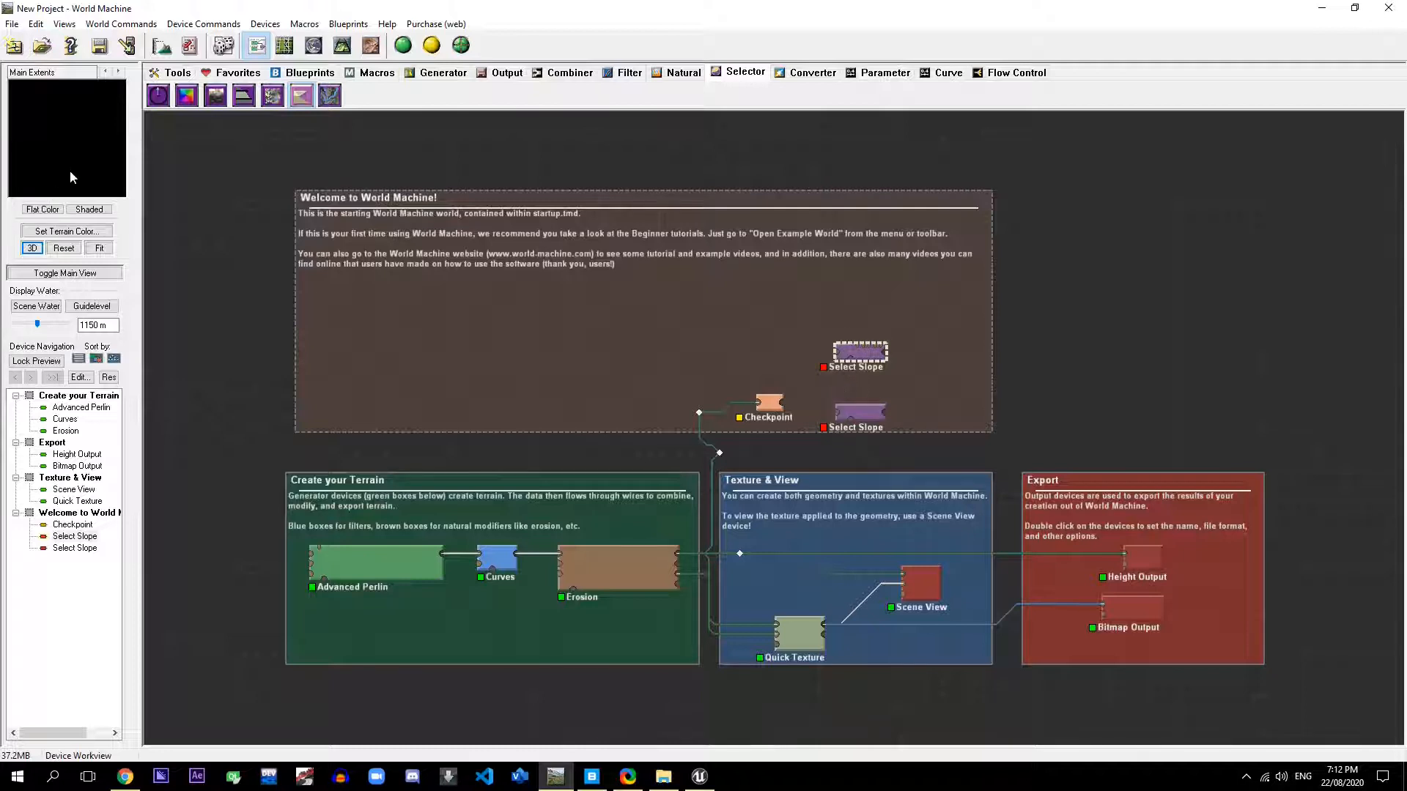
# Step: Connect the Checkpoint's output to the primary inputs of both Select Slope devices
pyautogui.click(769, 401)
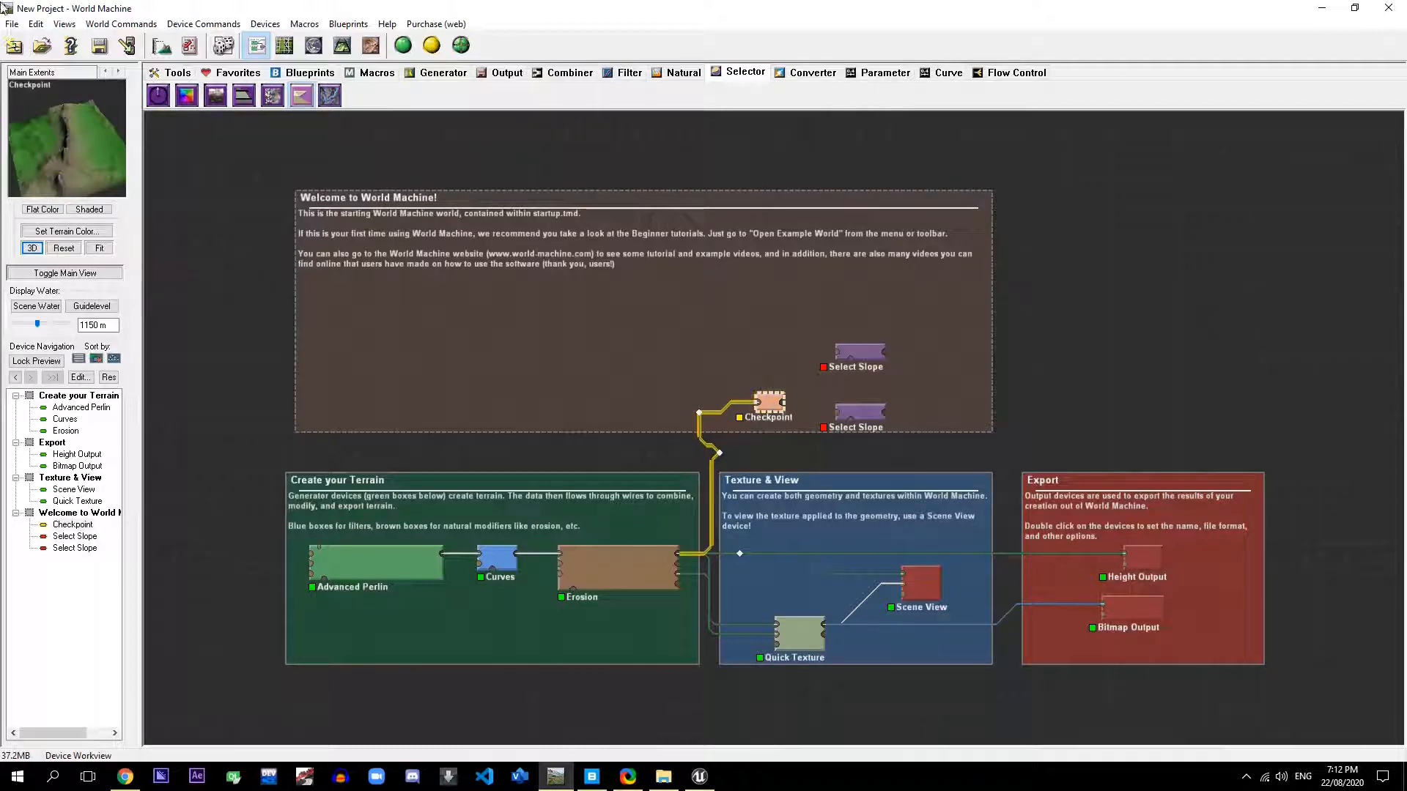
pyautogui.moveTo(81, 133)
pyautogui.mouseDown()
pyautogui.moveTo(116, 136)
pyautogui.moveTo(18, 167)
pyautogui.moveTo(73, 143)
pyautogui.moveTo(50, 155)
pyautogui.moveTo(76, 156)
pyautogui.moveTo(81, 138)
pyautogui.moveTo(61, 142)
pyautogui.moveTo(102, 130)
pyautogui.moveTo(95, 154)
pyautogui.moveTo(57, 139)
pyautogui.moveTo(70, 123)
pyautogui.mouseUp()
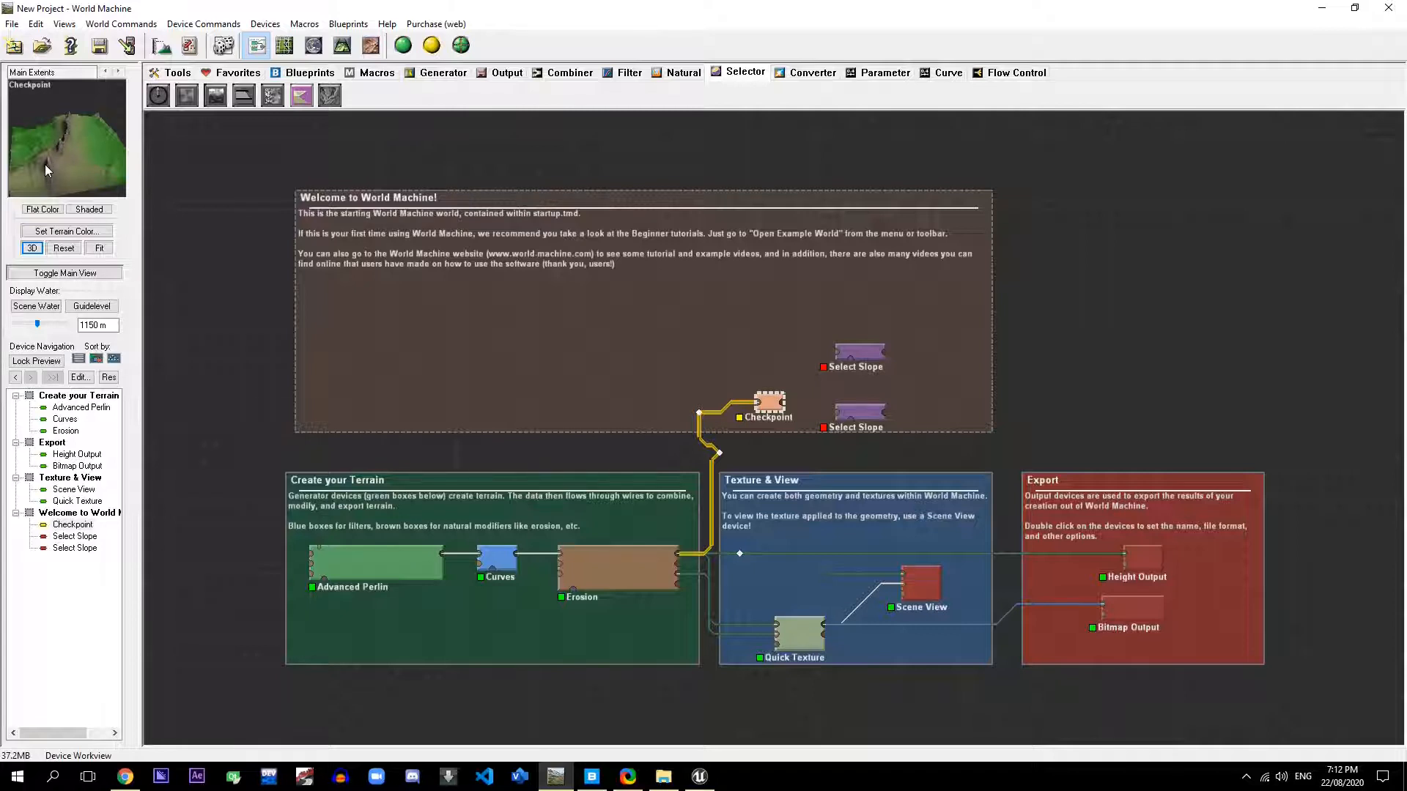
pyautogui.moveTo(68, 146)
pyautogui.mouseDown()
pyautogui.moveTo(100, 131)
pyautogui.moveTo(79, 159)
pyautogui.moveTo(24, 156)
pyautogui.moveTo(58, 138)
pyautogui.mouseUp()
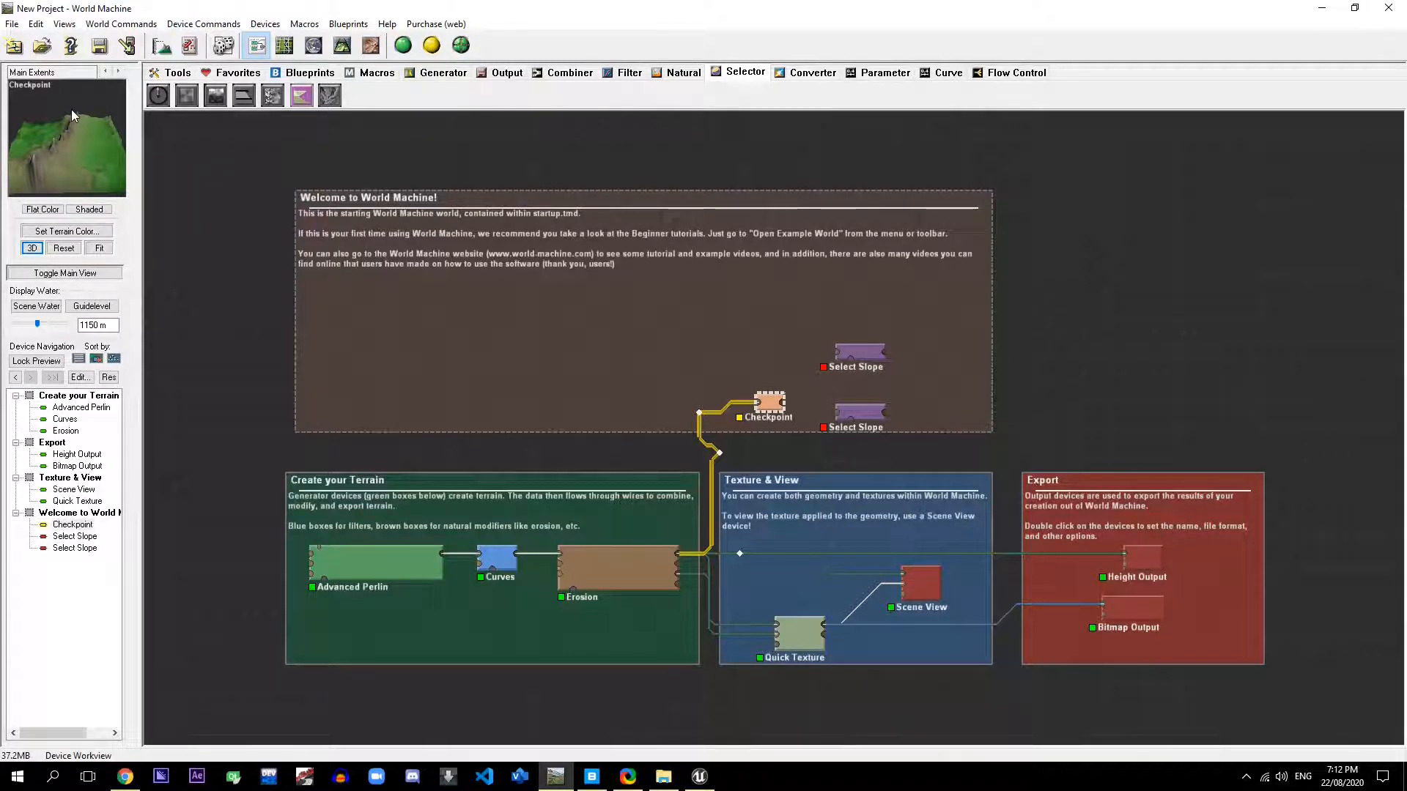
pyautogui.moveTo(72, 109); pyautogui.dragTo(68, 142)
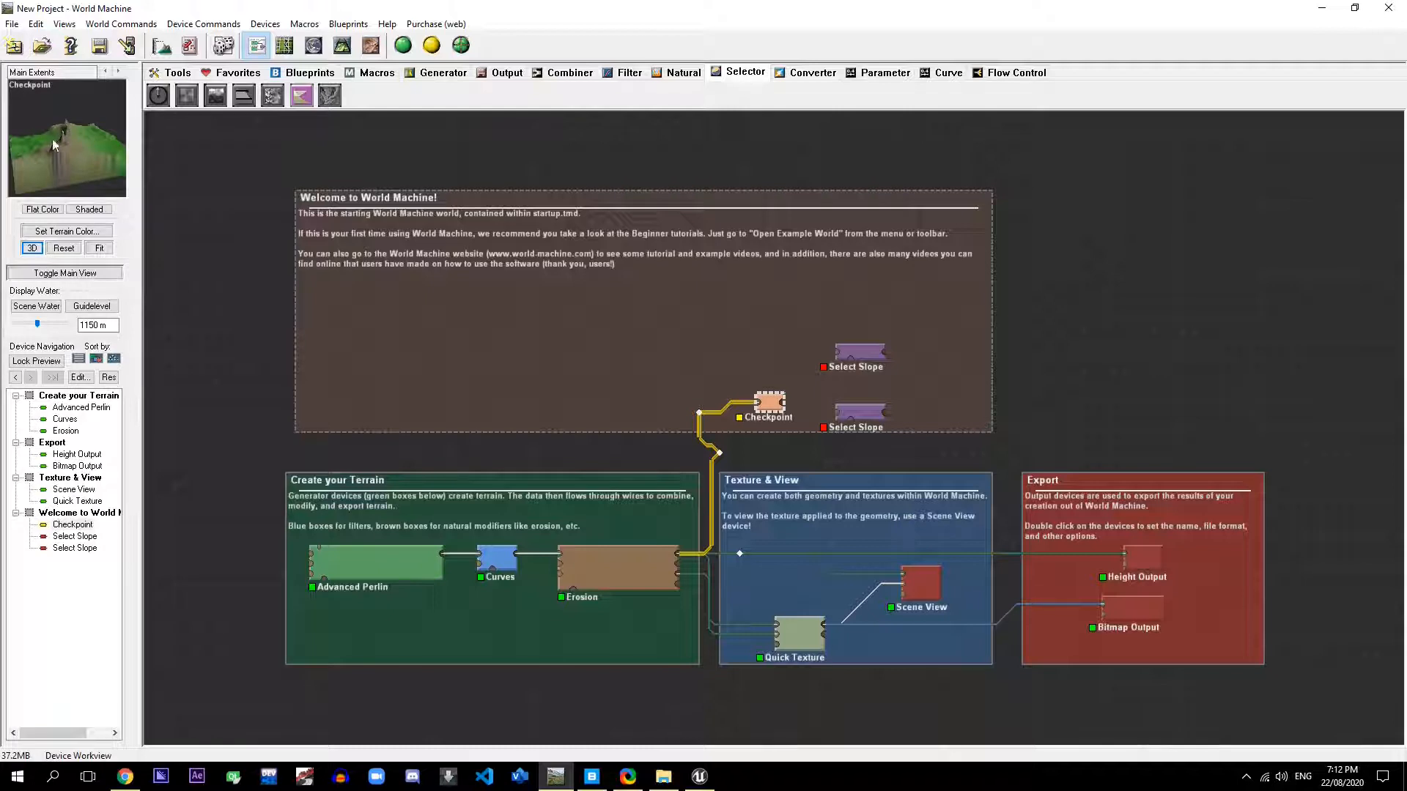
pyautogui.moveTo(41, 149); pyautogui.dragTo(72, 160)
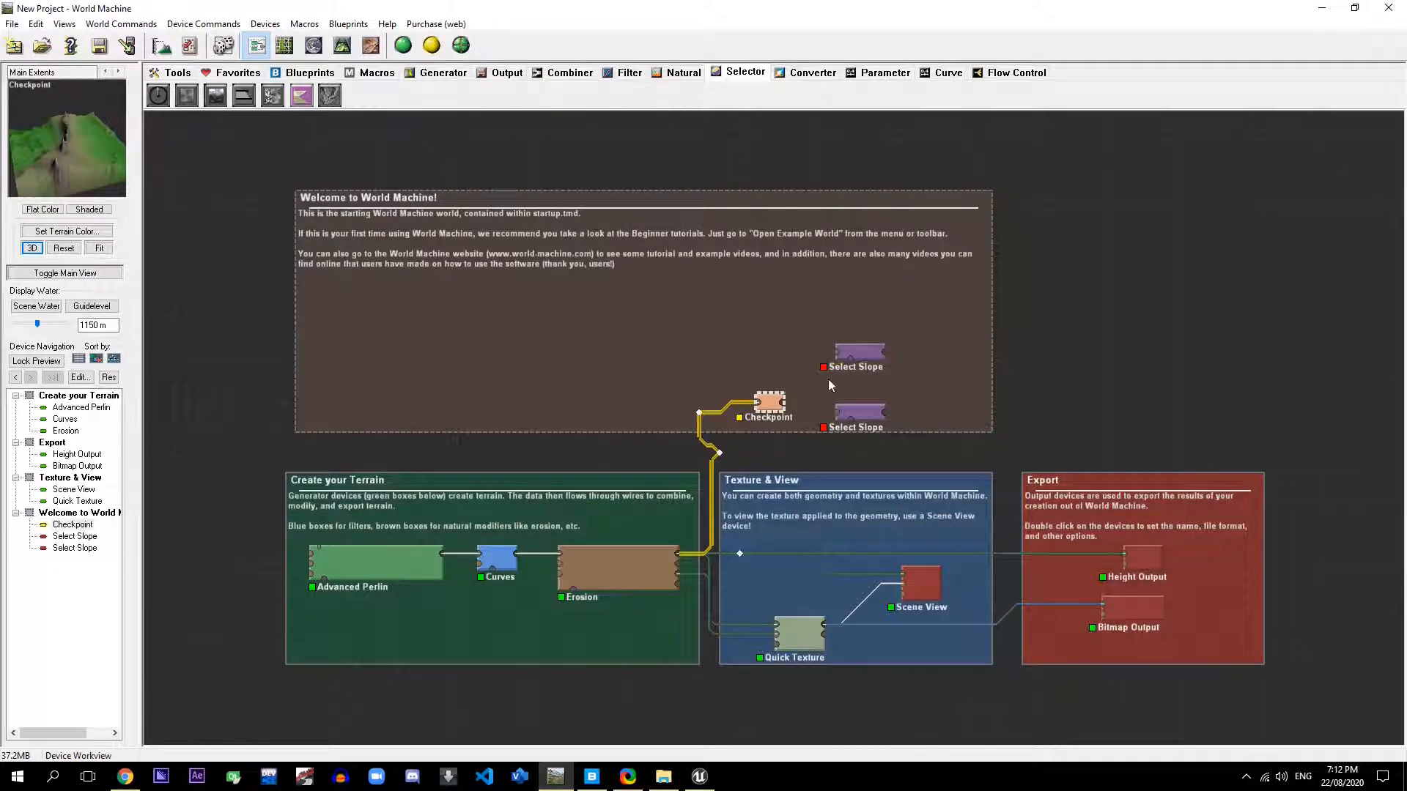
pyautogui.moveTo(784, 402); pyautogui.dragTo(842, 359)
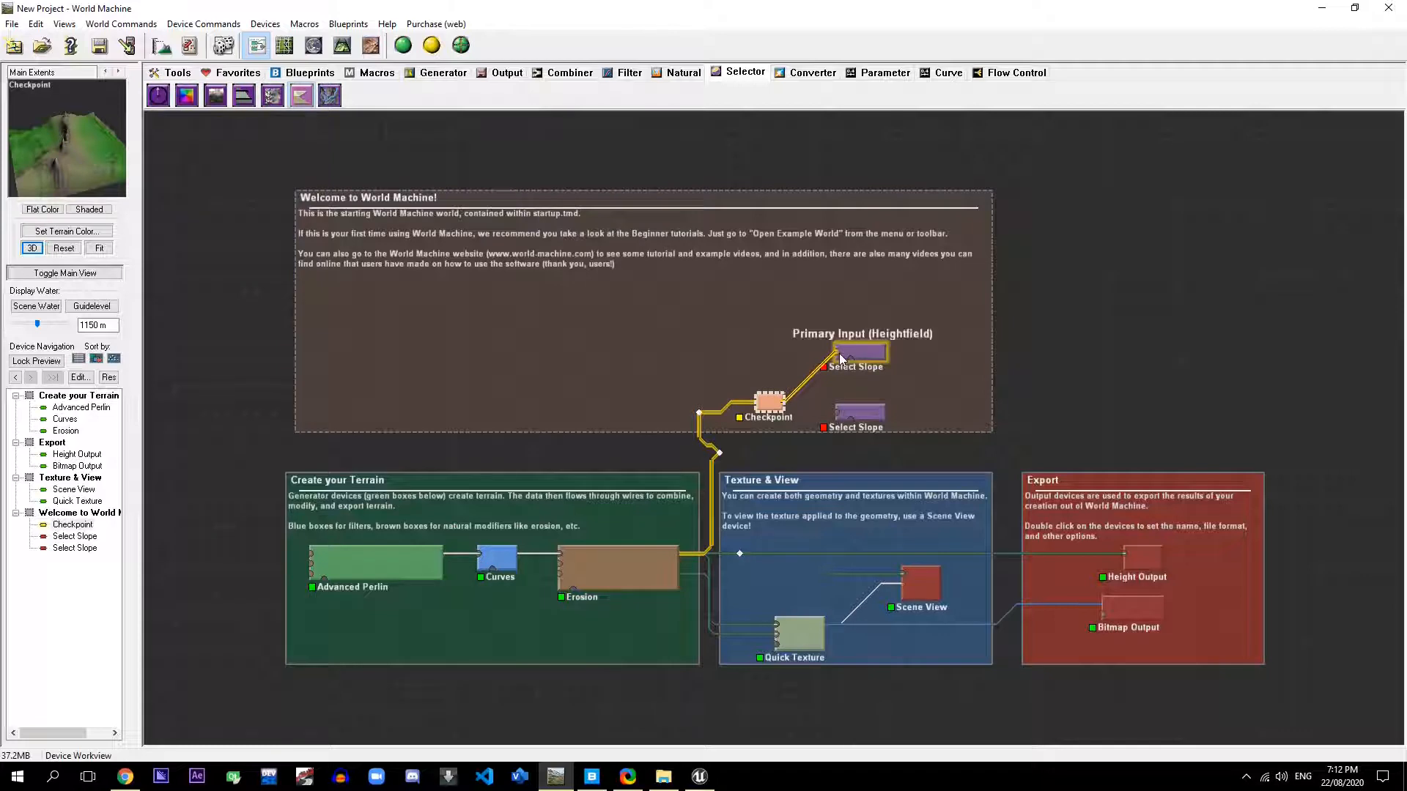
pyautogui.moveTo(792, 401); pyautogui.dragTo(849, 415)
# Step: Configure the upper Select Slope device with a maximum of 90 deg, minimum of 55 deg and exponential falloff of 4 deg
pyautogui.doubleClick(858, 352)
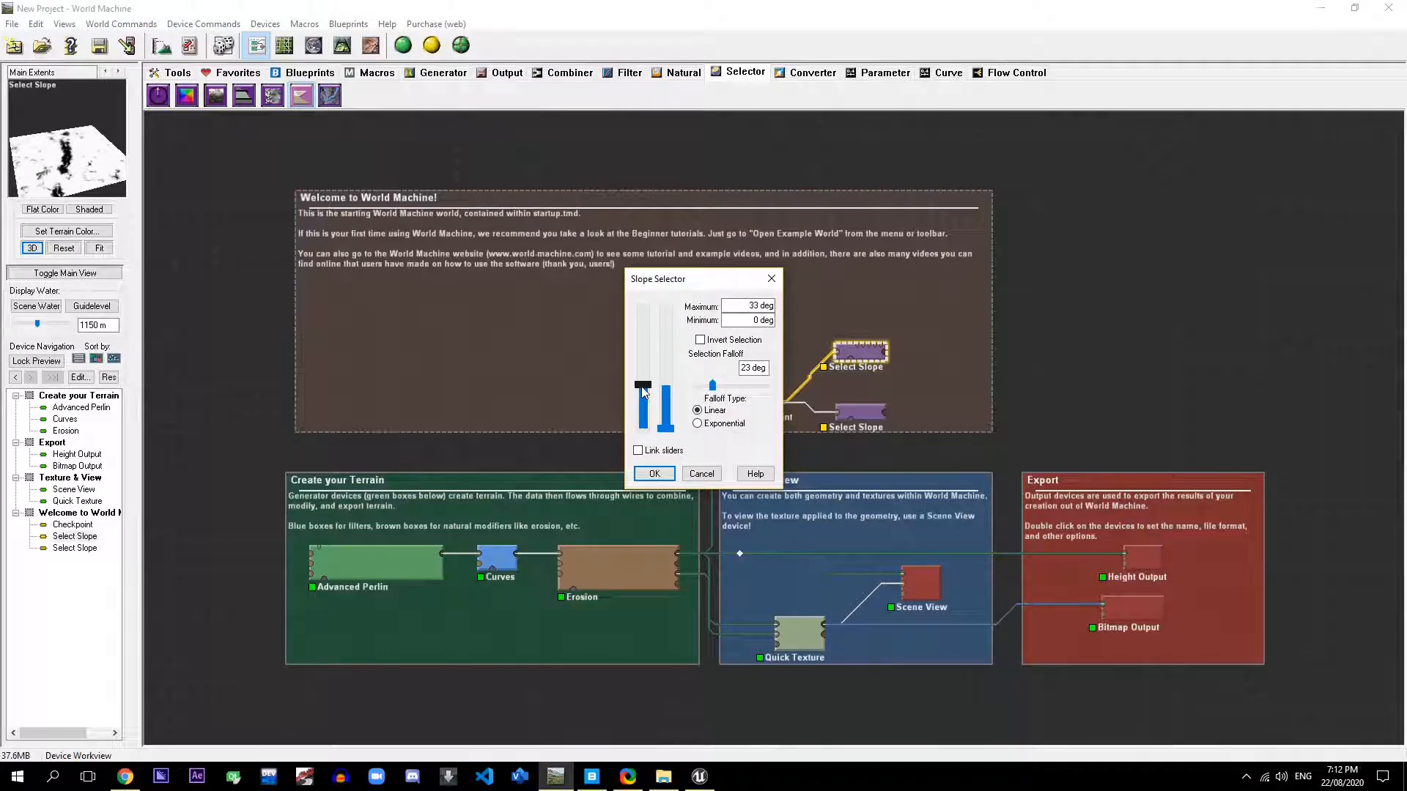
pyautogui.moveTo(642, 386); pyautogui.dragTo(645, 306)
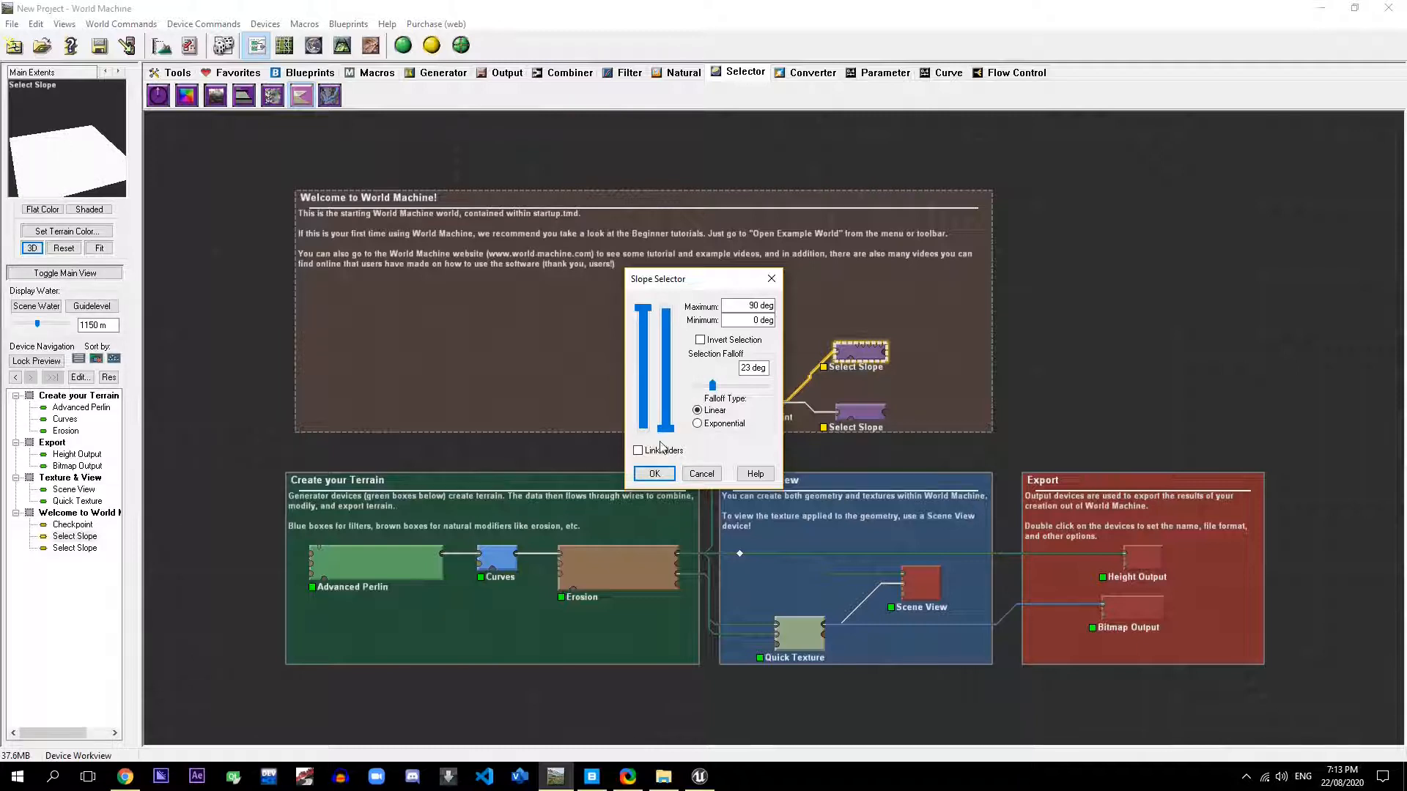
pyautogui.moveTo(665, 429); pyautogui.dragTo(674, 356)
pyautogui.click(707, 426)
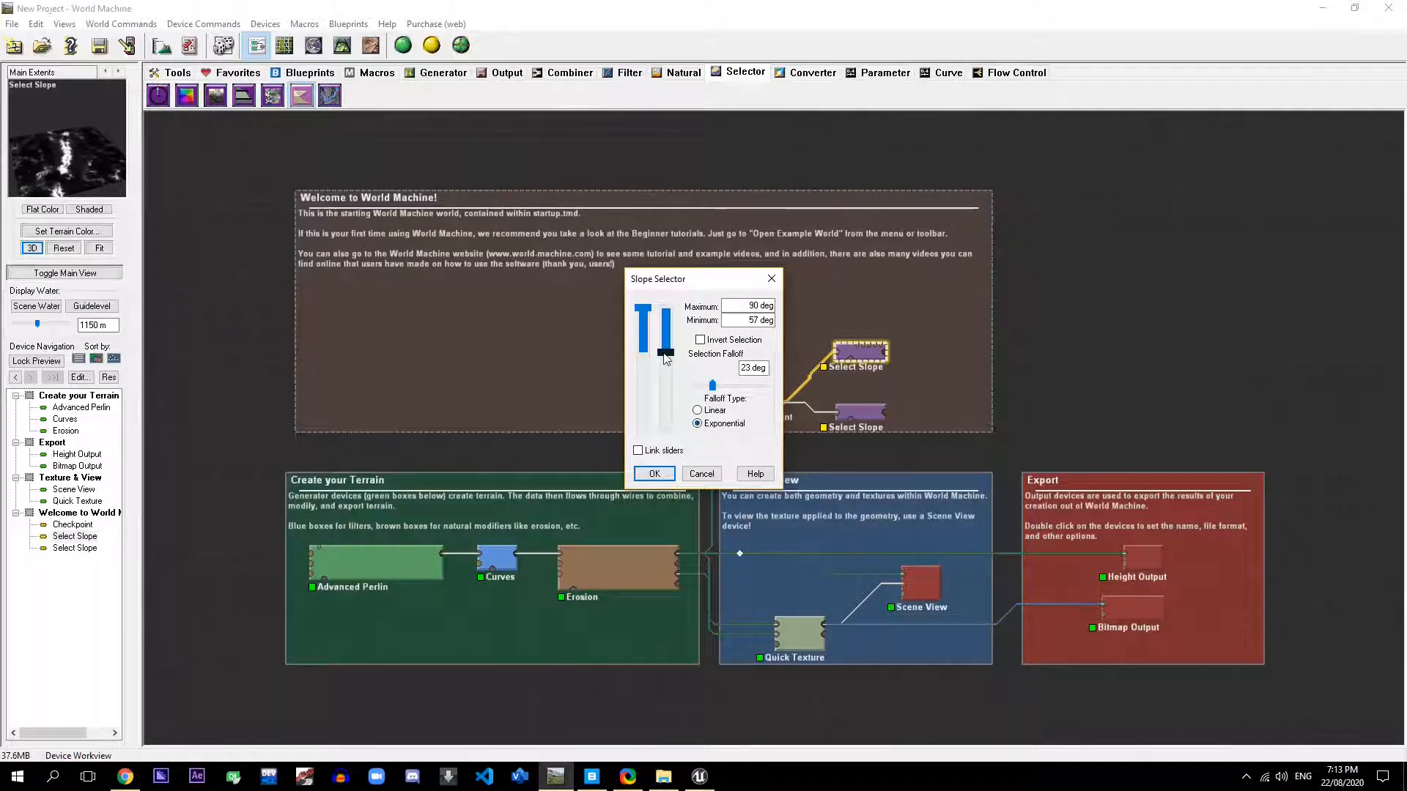
pyautogui.moveTo(664, 359); pyautogui.dragTo(667, 357)
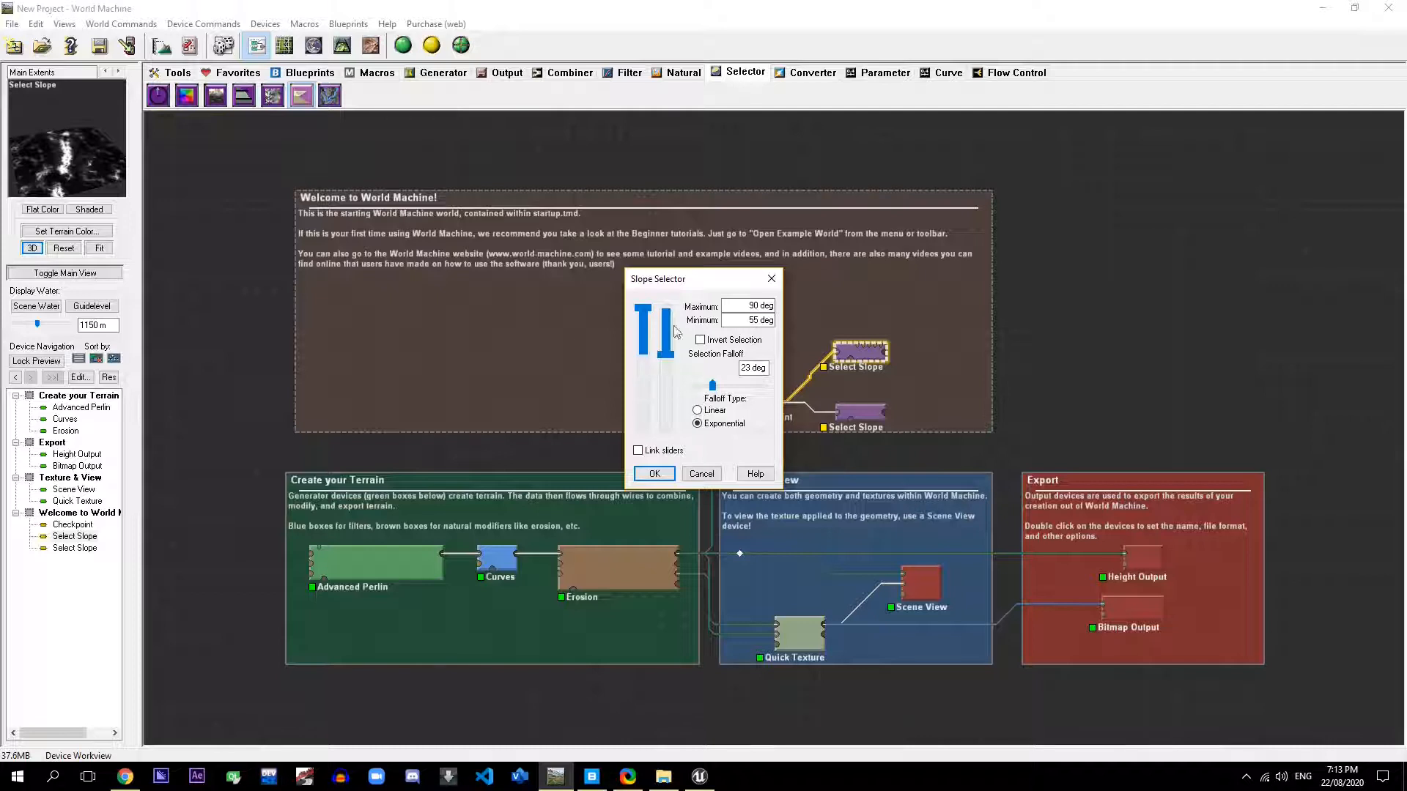
pyautogui.click(745, 368)
pyautogui.doubleClick(746, 368)
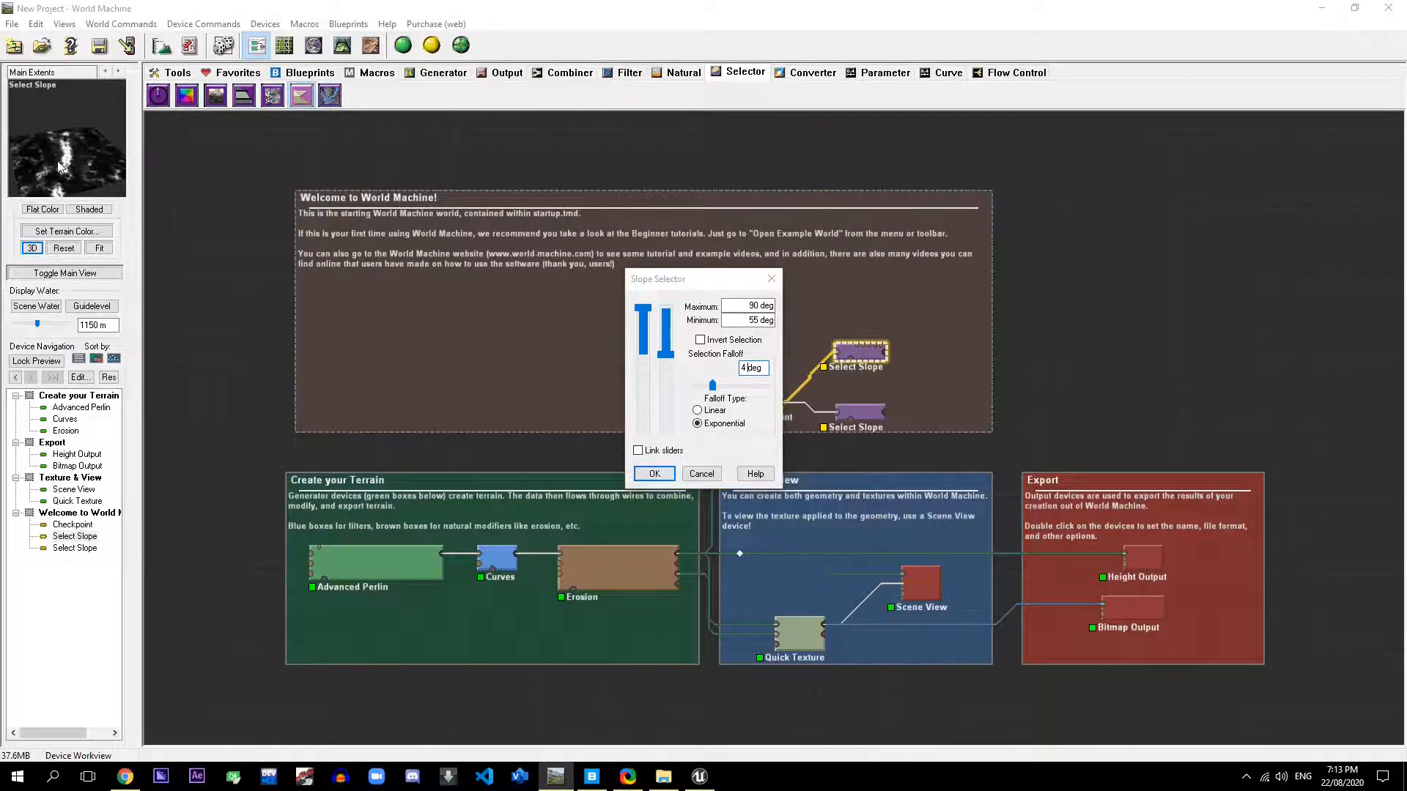
pyautogui.click(654, 473)
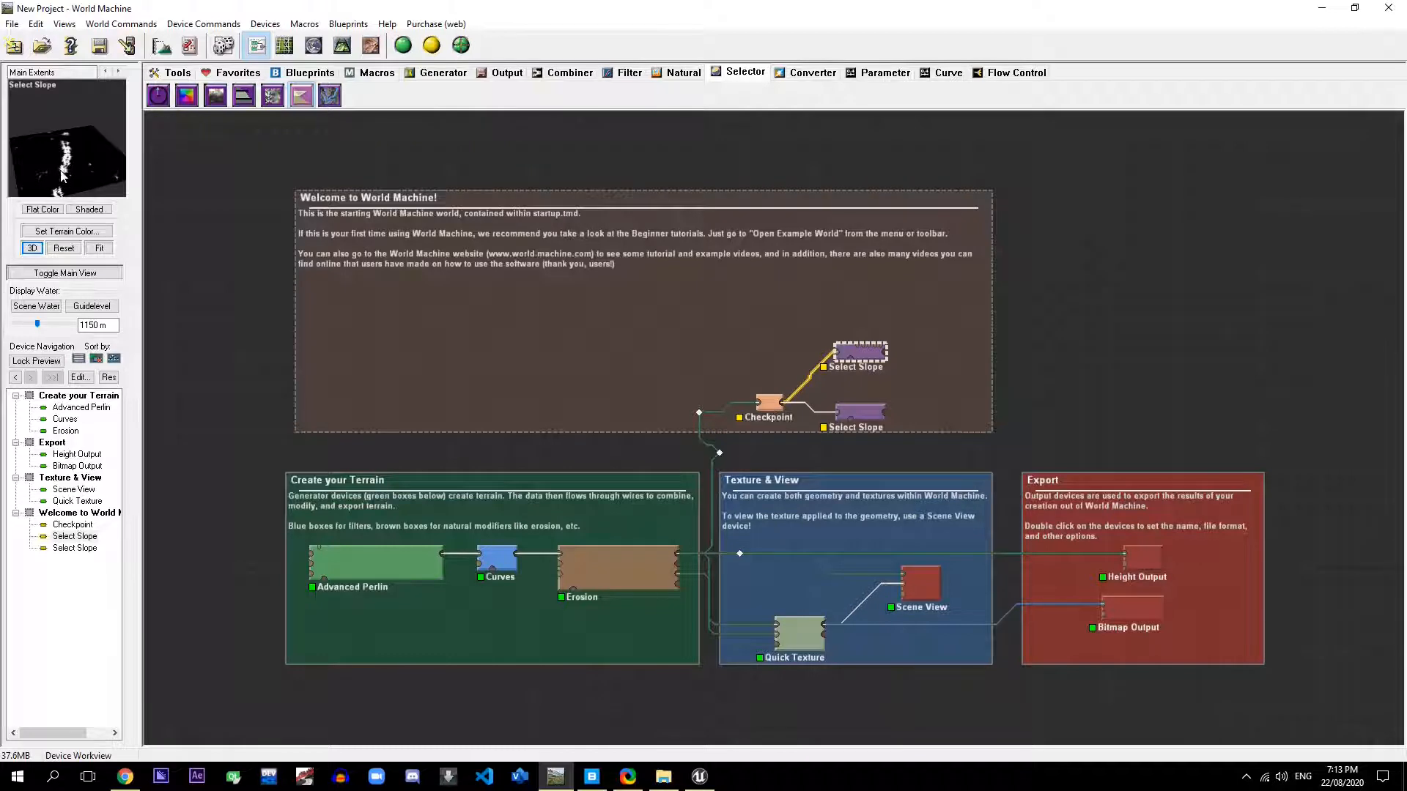
pyautogui.doubleClick(865, 357)
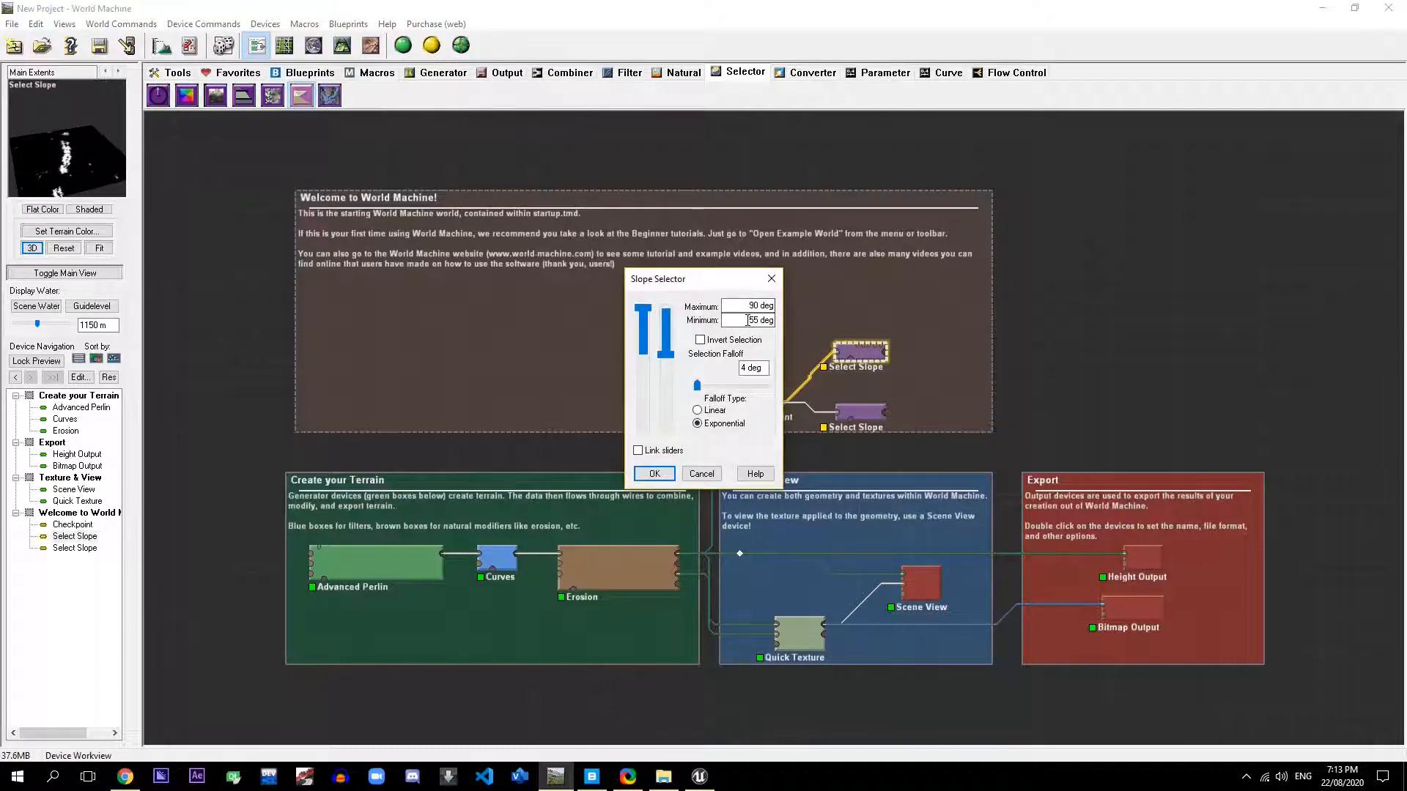
pyautogui.moveTo(746, 305); pyautogui.dragTo(769, 305)
pyautogui.click(654, 474)
# Step: Set the lower Select Slope device's range to a maximum of 55 deg and a minimum of 0 deg
pyautogui.click(859, 416)
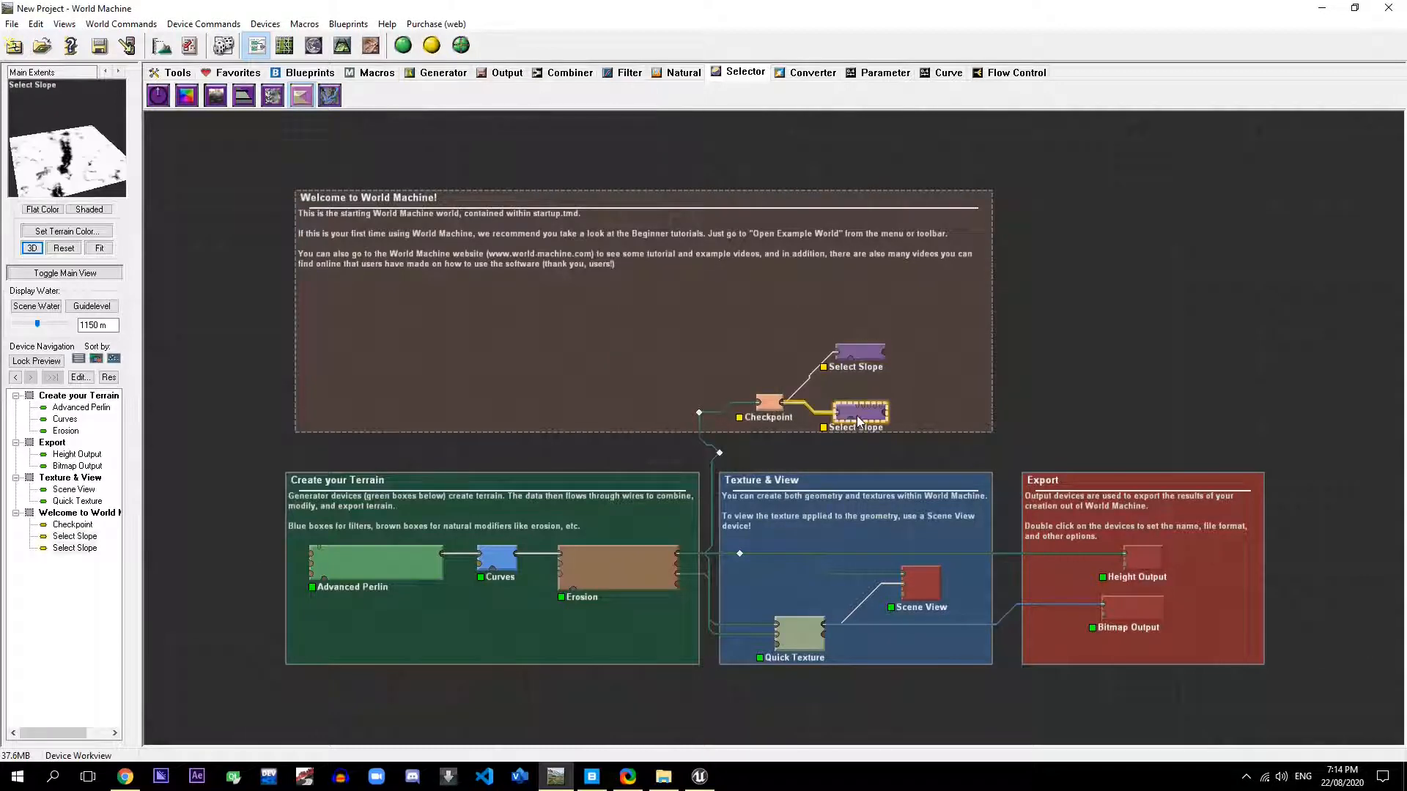
pyautogui.doubleClick(858, 416)
pyautogui.moveTo(645, 306); pyautogui.dragTo(646, 360)
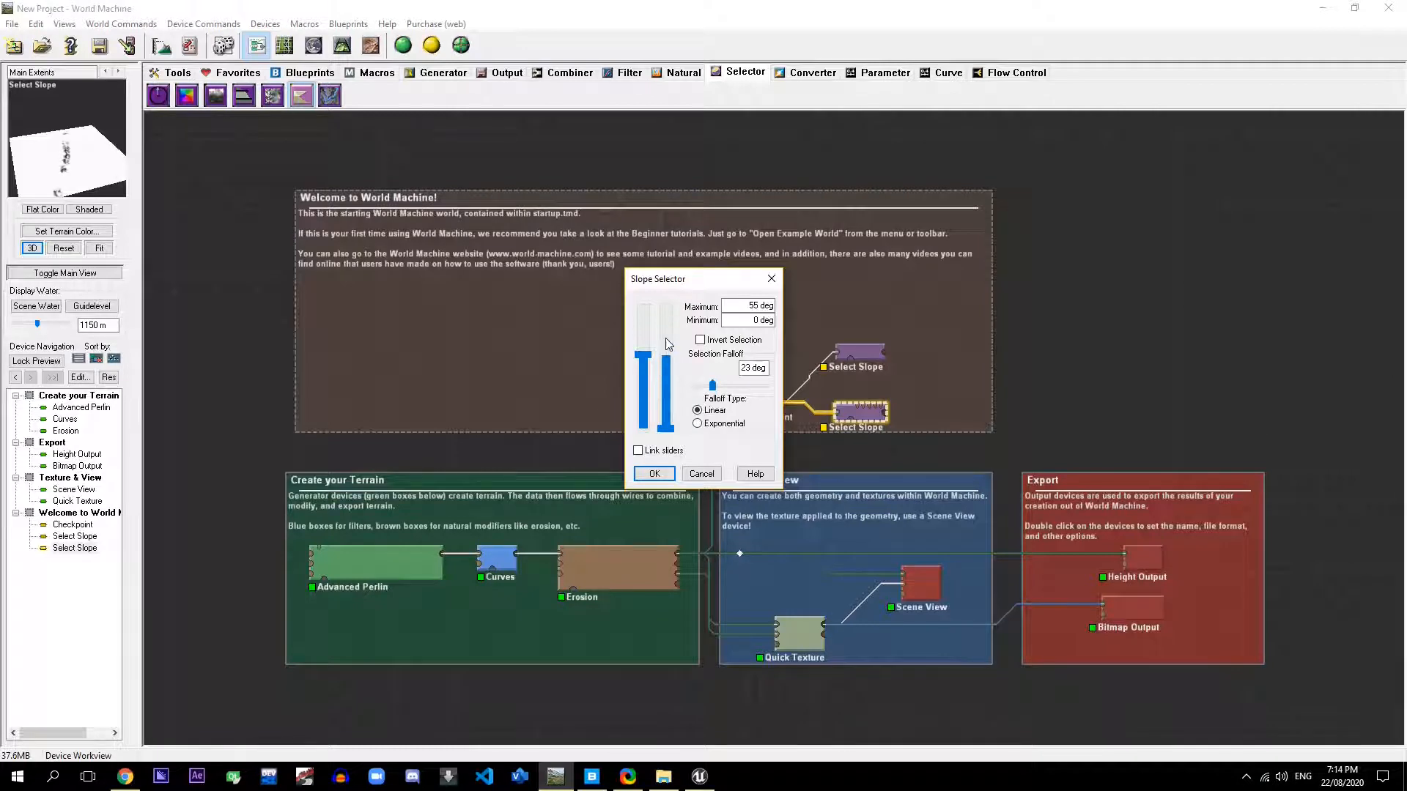
pyautogui.moveTo(666, 429); pyautogui.dragTo(667, 473)
pyautogui.moveTo(749, 319); pyautogui.dragTo(789, 318)
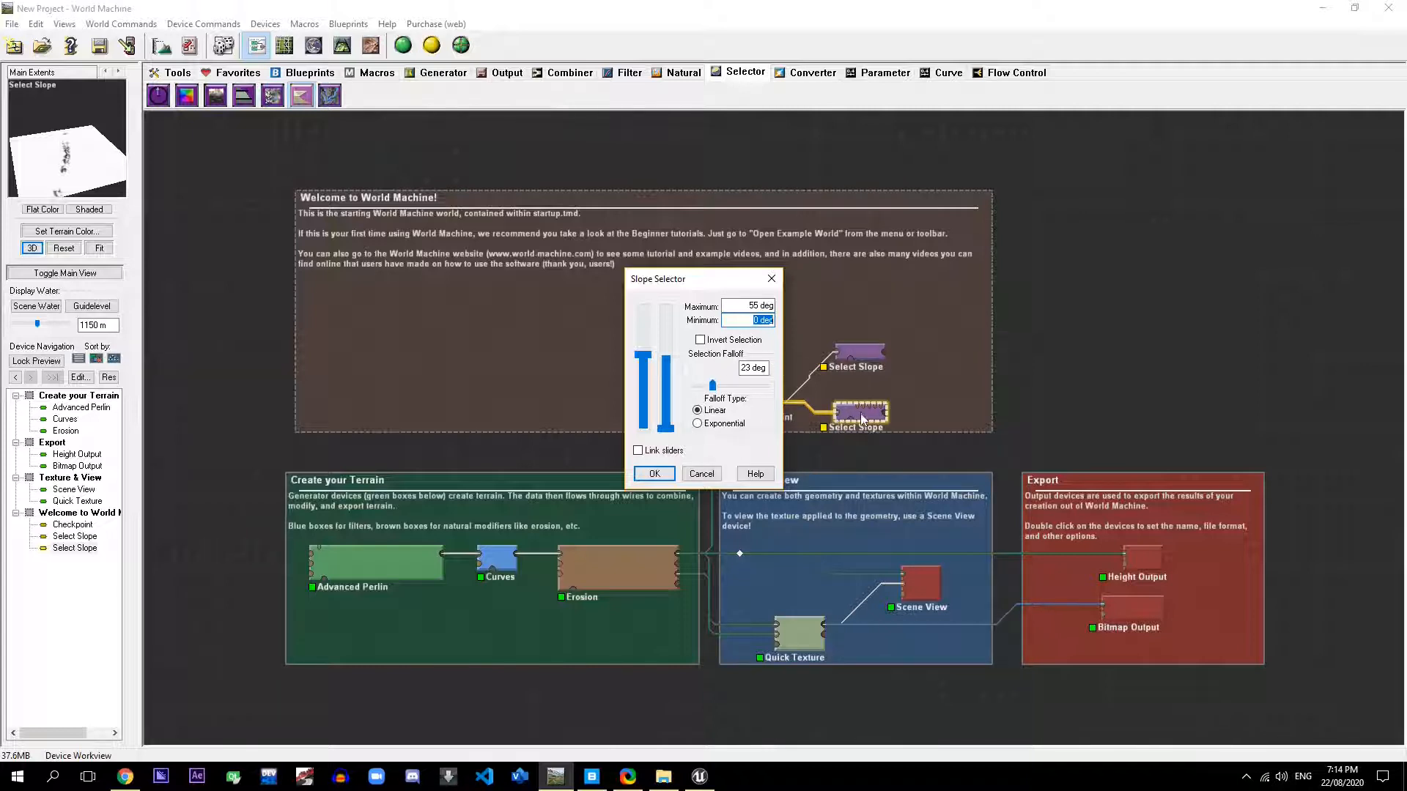
# Step: Give the lower Select Slope an exponential falloff of 0 deg and compare both slope masks in the 3D preview
pyautogui.click(718, 424)
pyautogui.click(749, 368)
pyautogui.doubleClick(748, 368)
pyautogui.write('0')
pyautogui.click(658, 475)
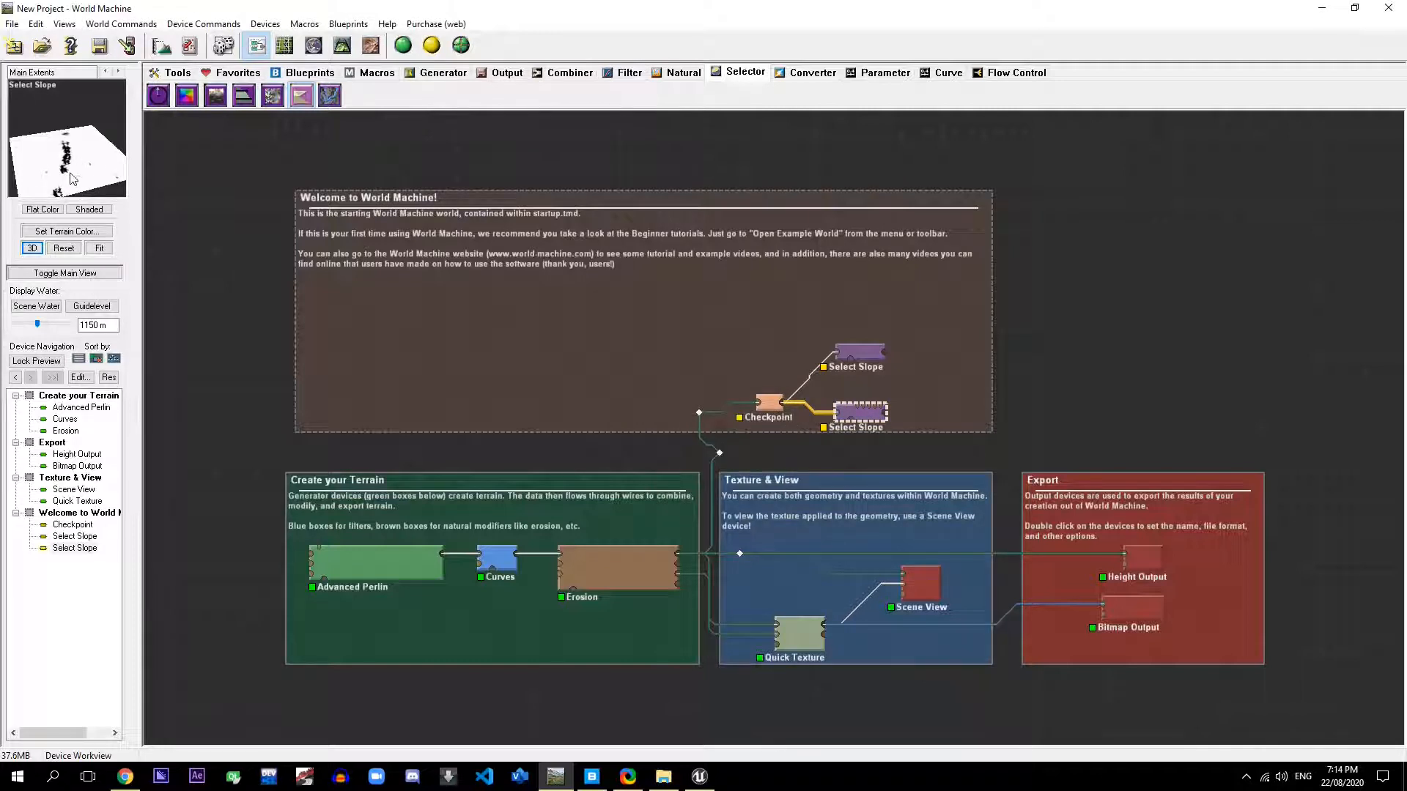
pyautogui.moveTo(46, 172)
pyautogui.mouseDown()
pyautogui.moveTo(115, 160)
pyautogui.moveTo(29, 182)
pyautogui.moveTo(67, 157)
pyautogui.mouseUp()
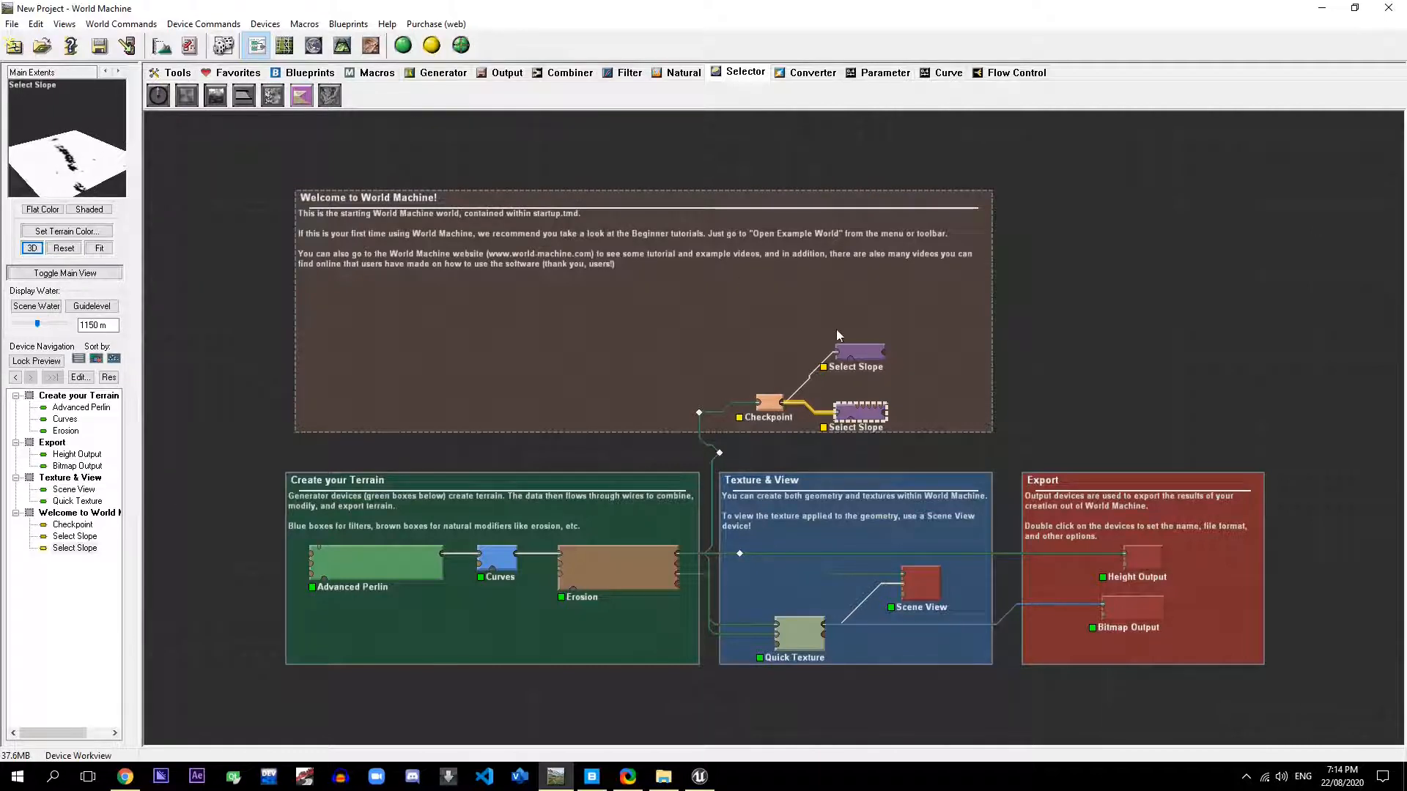
pyautogui.click(862, 354)
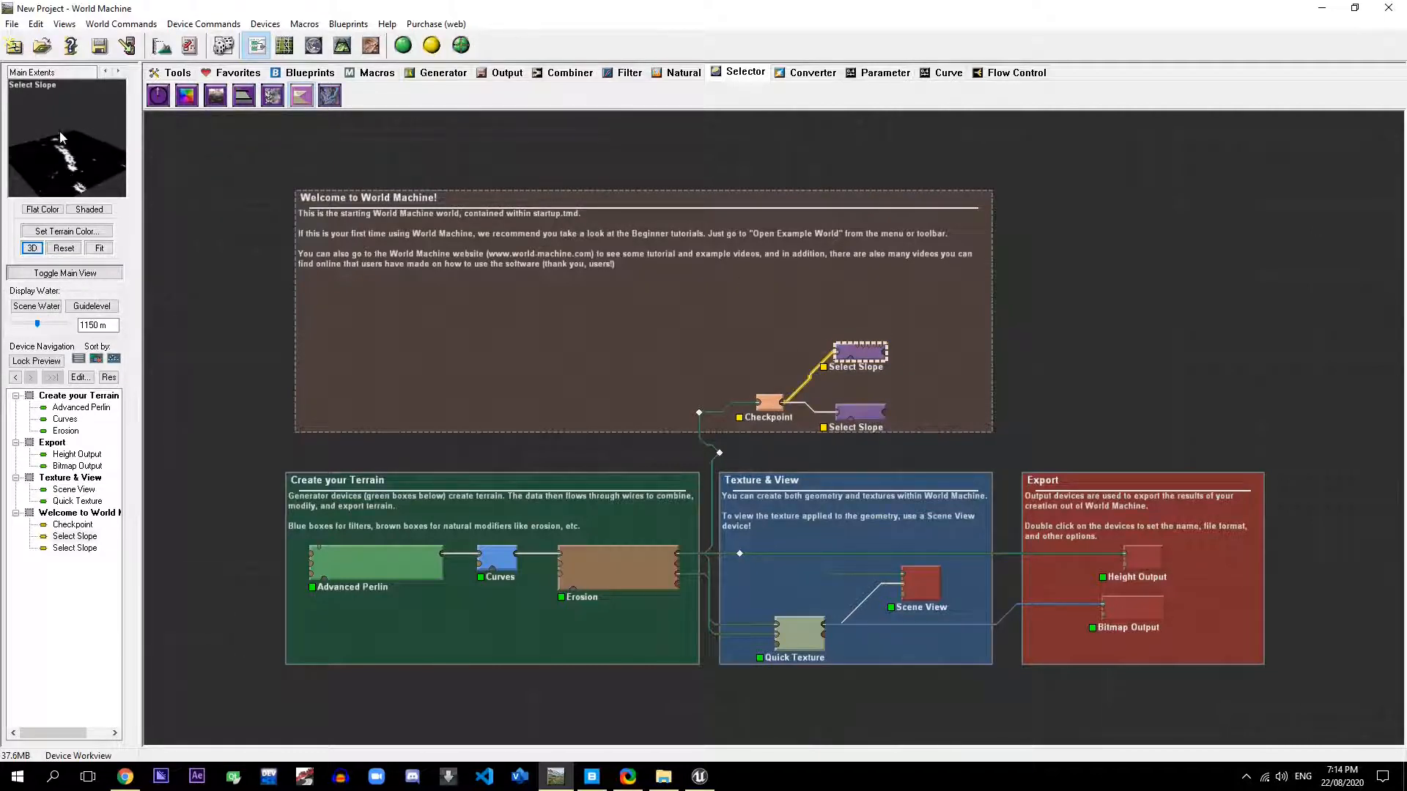
pyautogui.moveTo(48, 156)
pyautogui.mouseDown()
pyautogui.moveTo(85, 179)
pyautogui.moveTo(42, 157)
pyautogui.mouseUp()
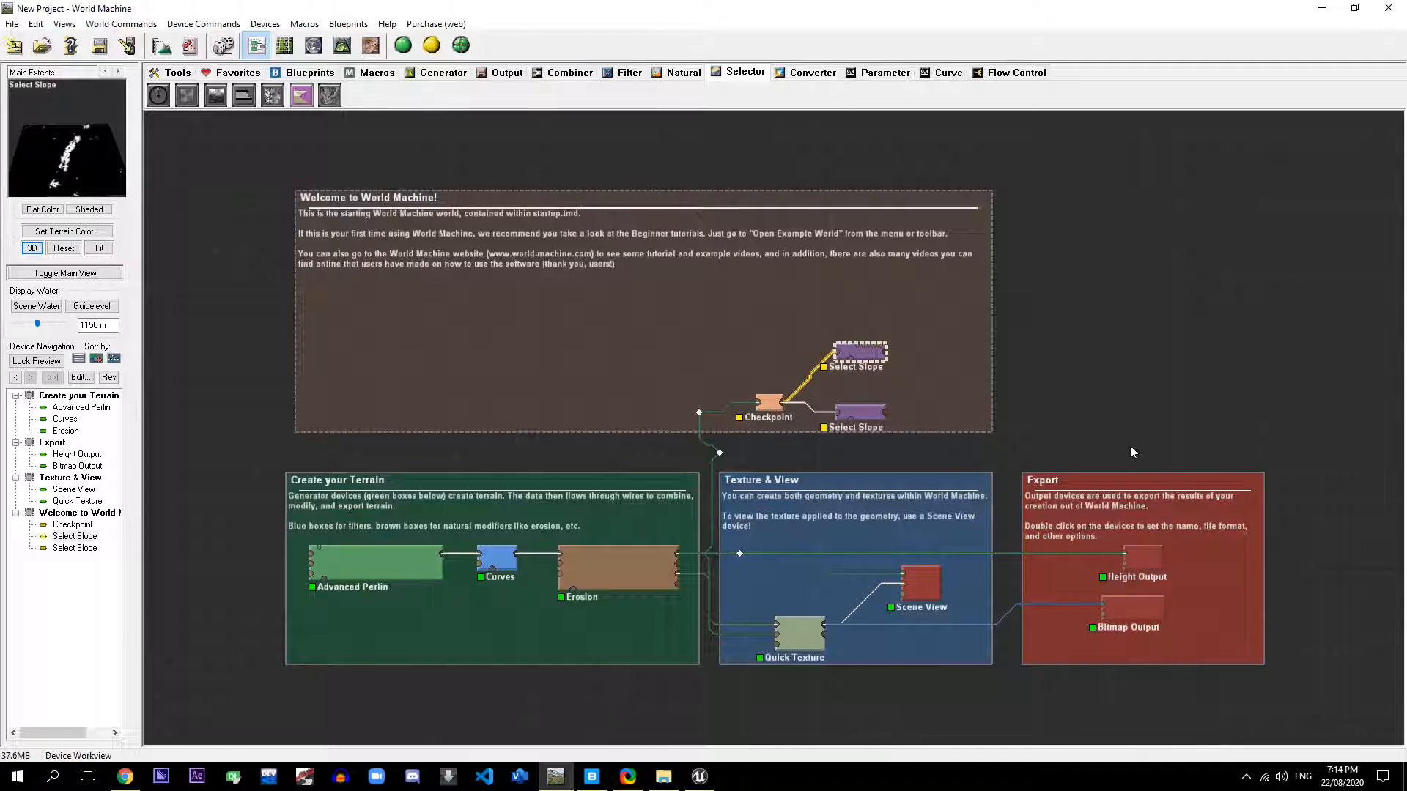
# Step: Place two copies of the Height Output device beside the Select Slope devices and wire each Select Slope's output to its adjacent copy
pyautogui.click(1132, 560)
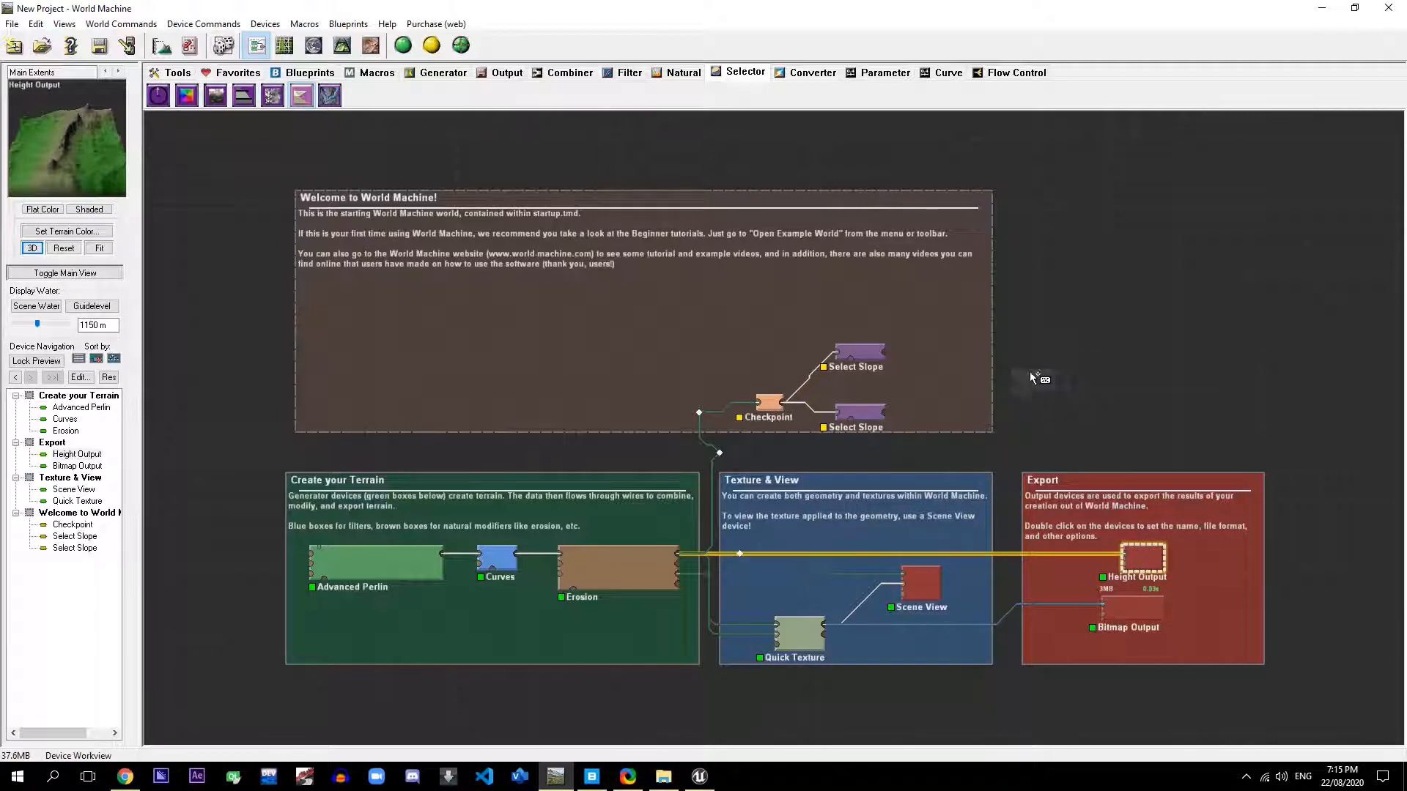
pyautogui.keyDown('ctrl'); pyautogui.moveTo(970, 359); pyautogui.dragTo(970, 356); pyautogui.keyUp('ctrl')
pyautogui.keyDown('ctrl'); pyautogui.moveTo(969, 417); pyautogui.dragTo(965, 412); pyautogui.keyUp('ctrl')
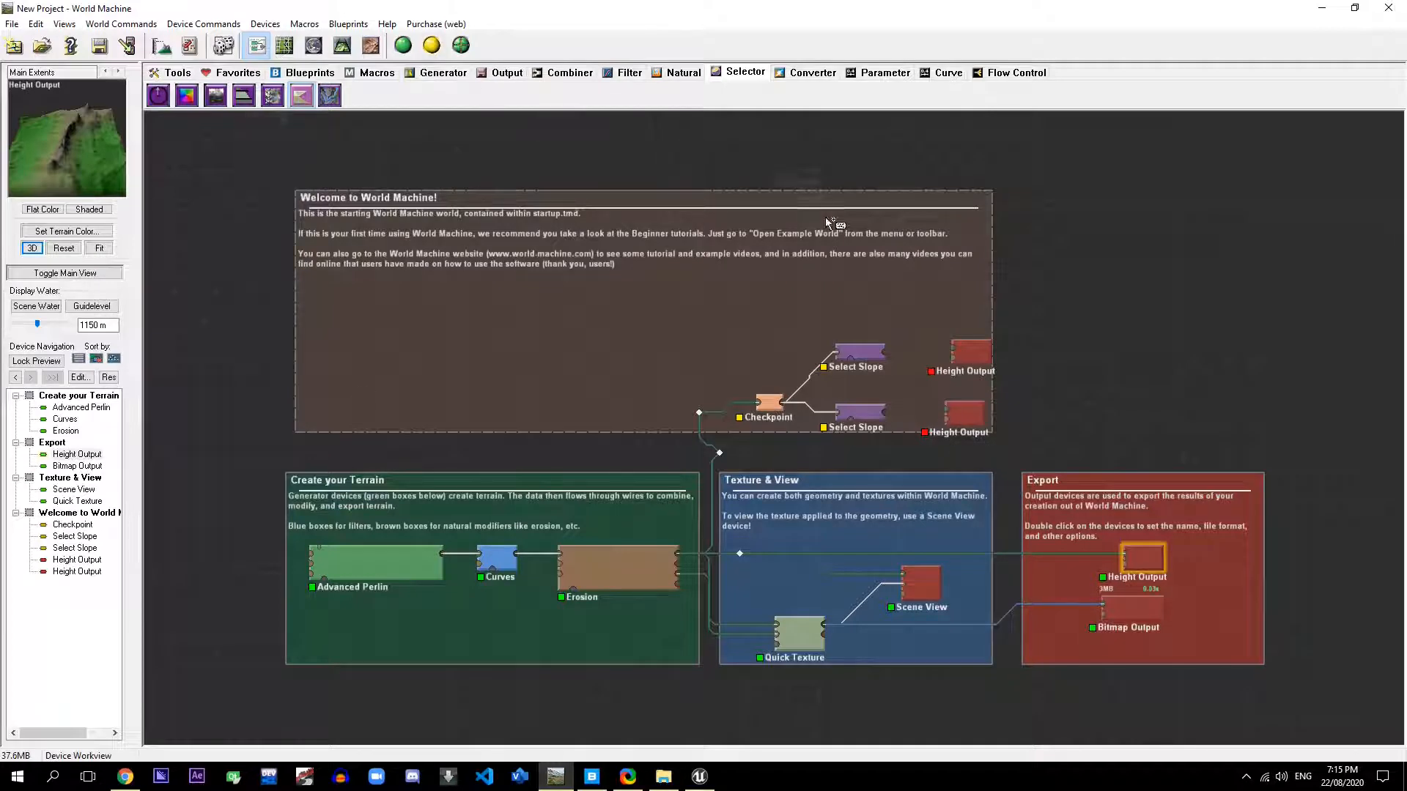
pyautogui.click(826, 240)
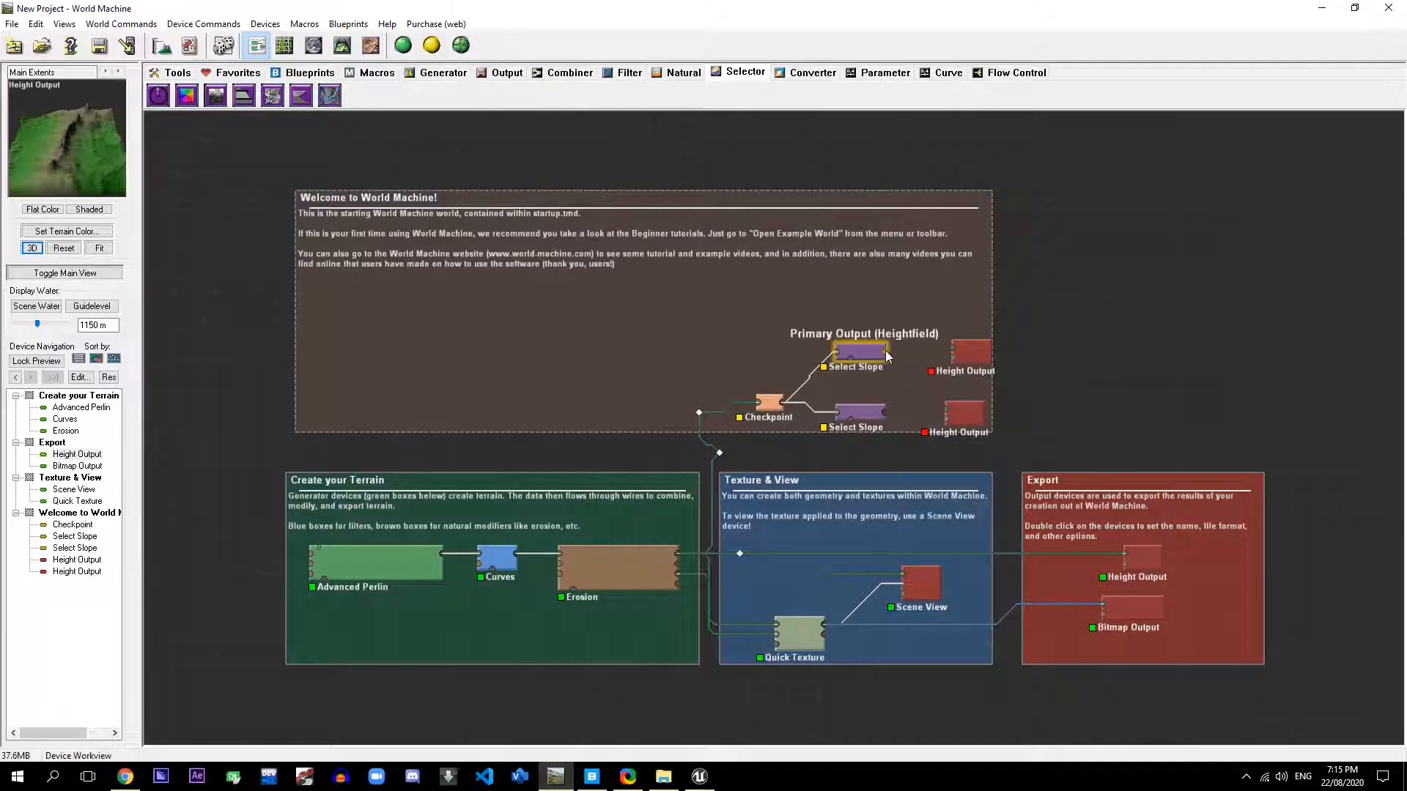
pyautogui.moveTo(885, 352); pyautogui.dragTo(954, 350)
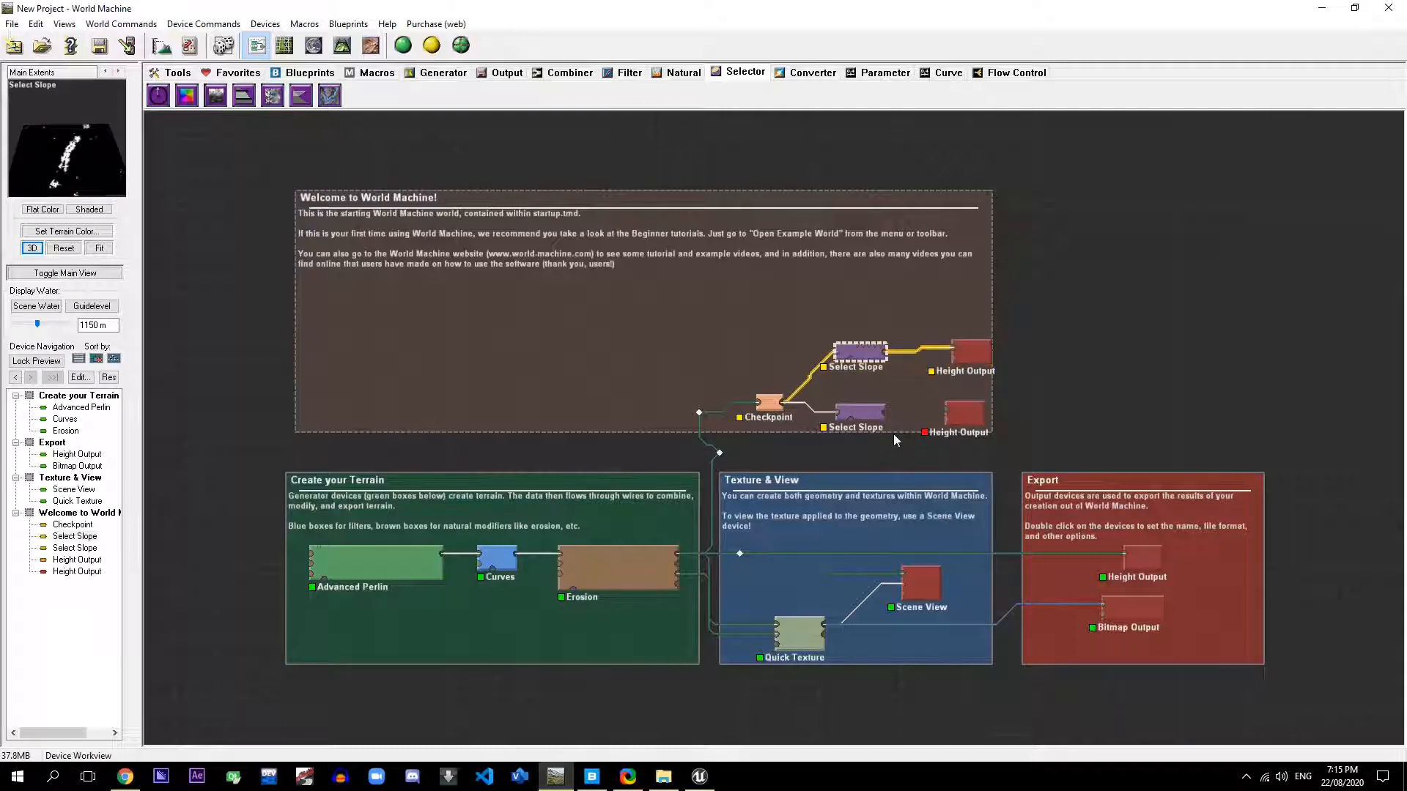
pyautogui.moveTo(887, 415); pyautogui.dragTo(949, 419)
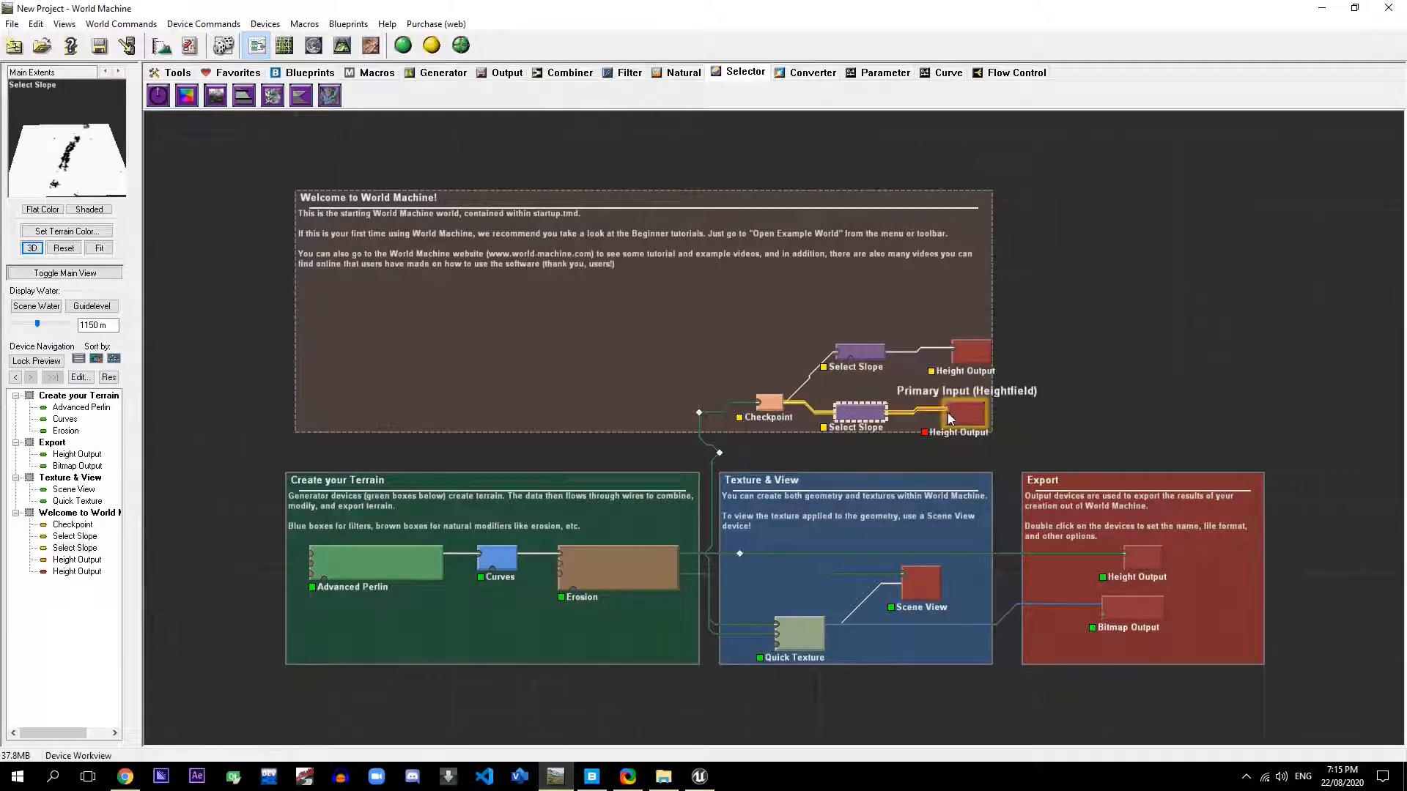
pyautogui.doubleClick(973, 353)
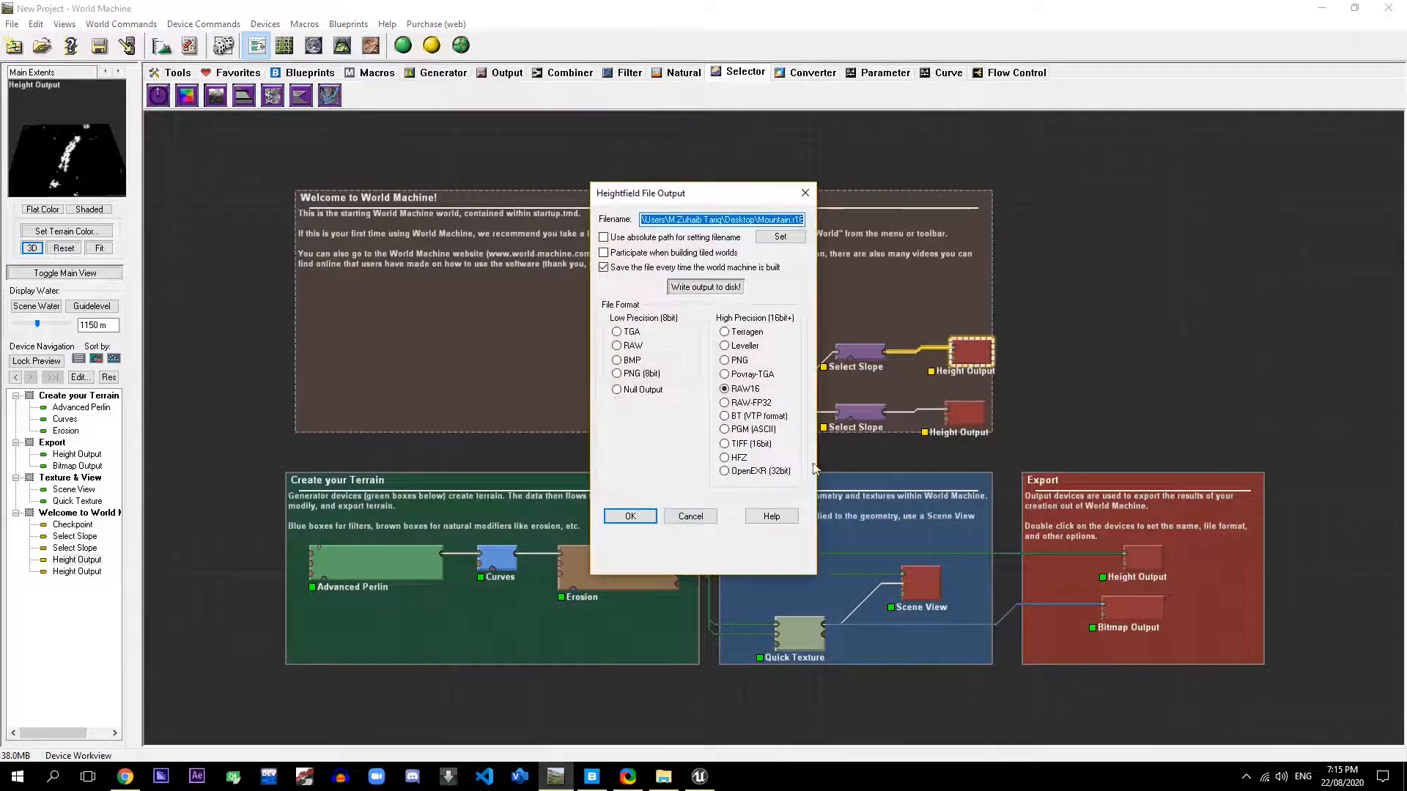
pyautogui.click(631, 347)
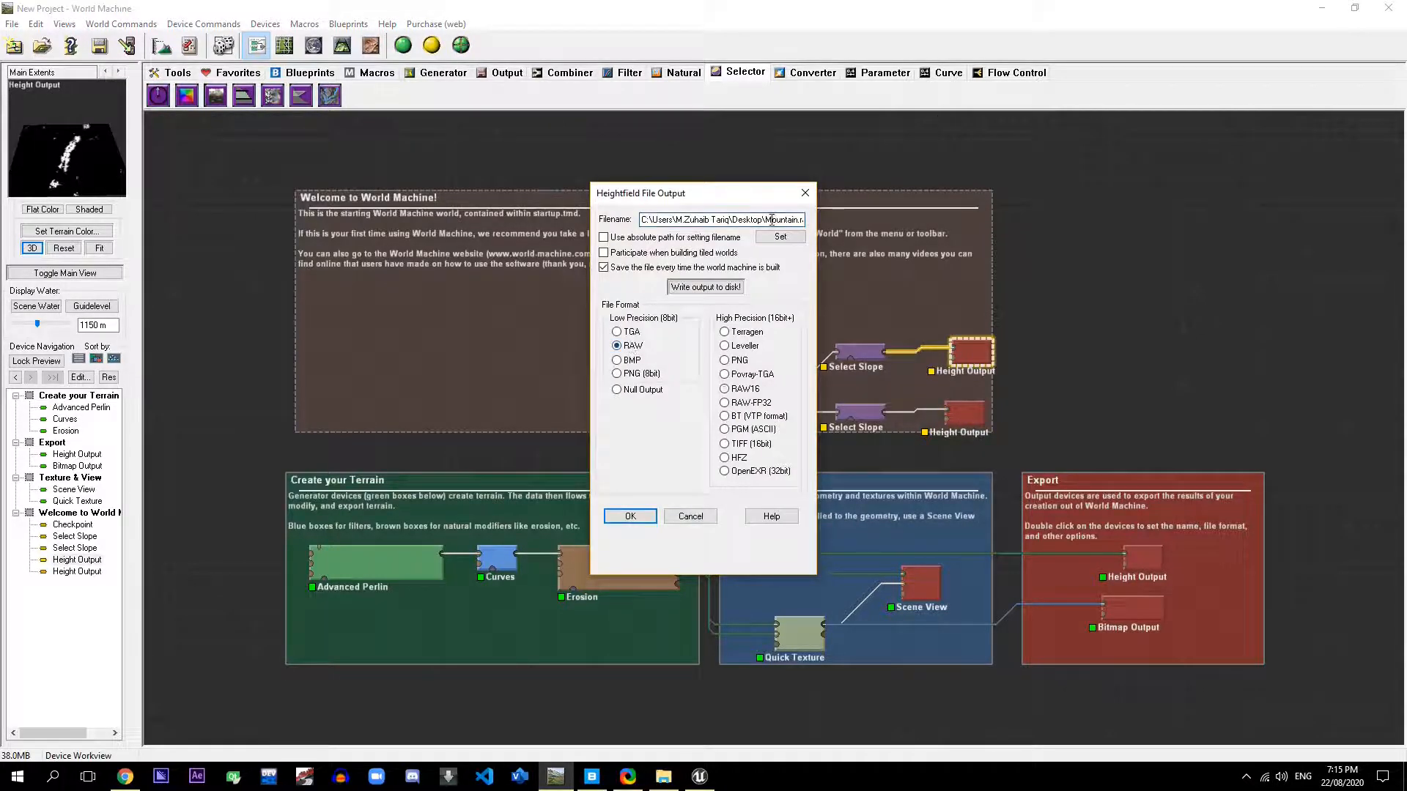
pyautogui.click(690, 516)
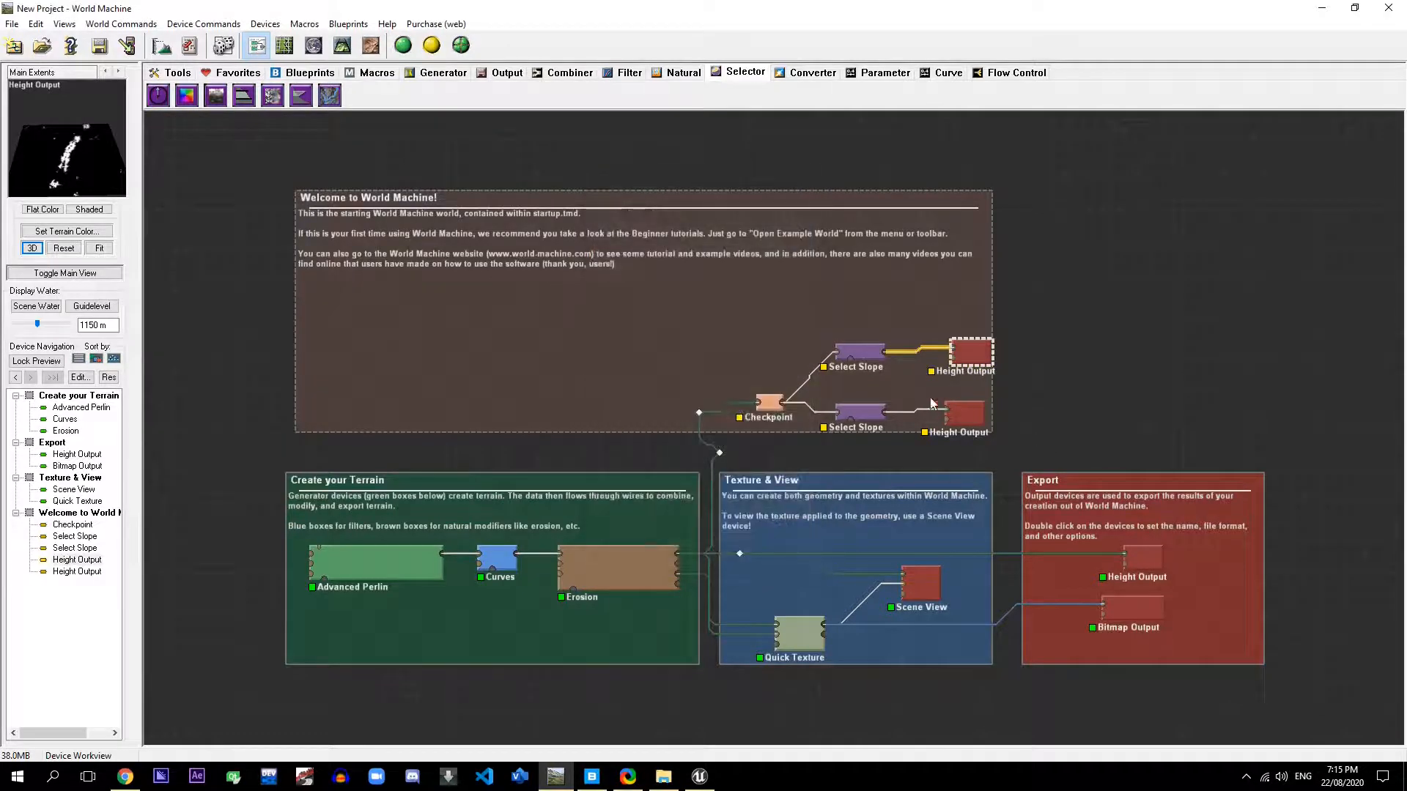
pyautogui.doubleClick(1136, 565)
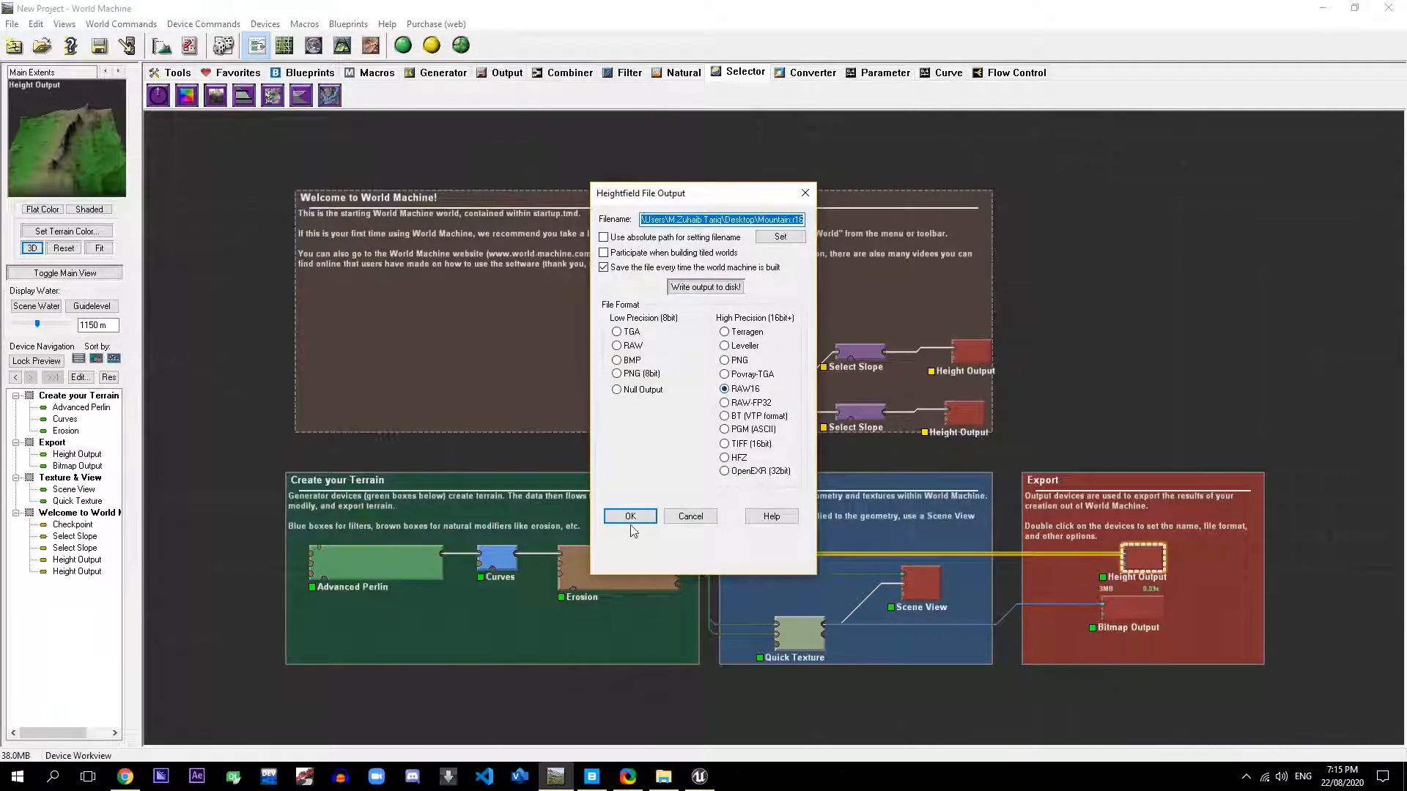
pyautogui.click(631, 522)
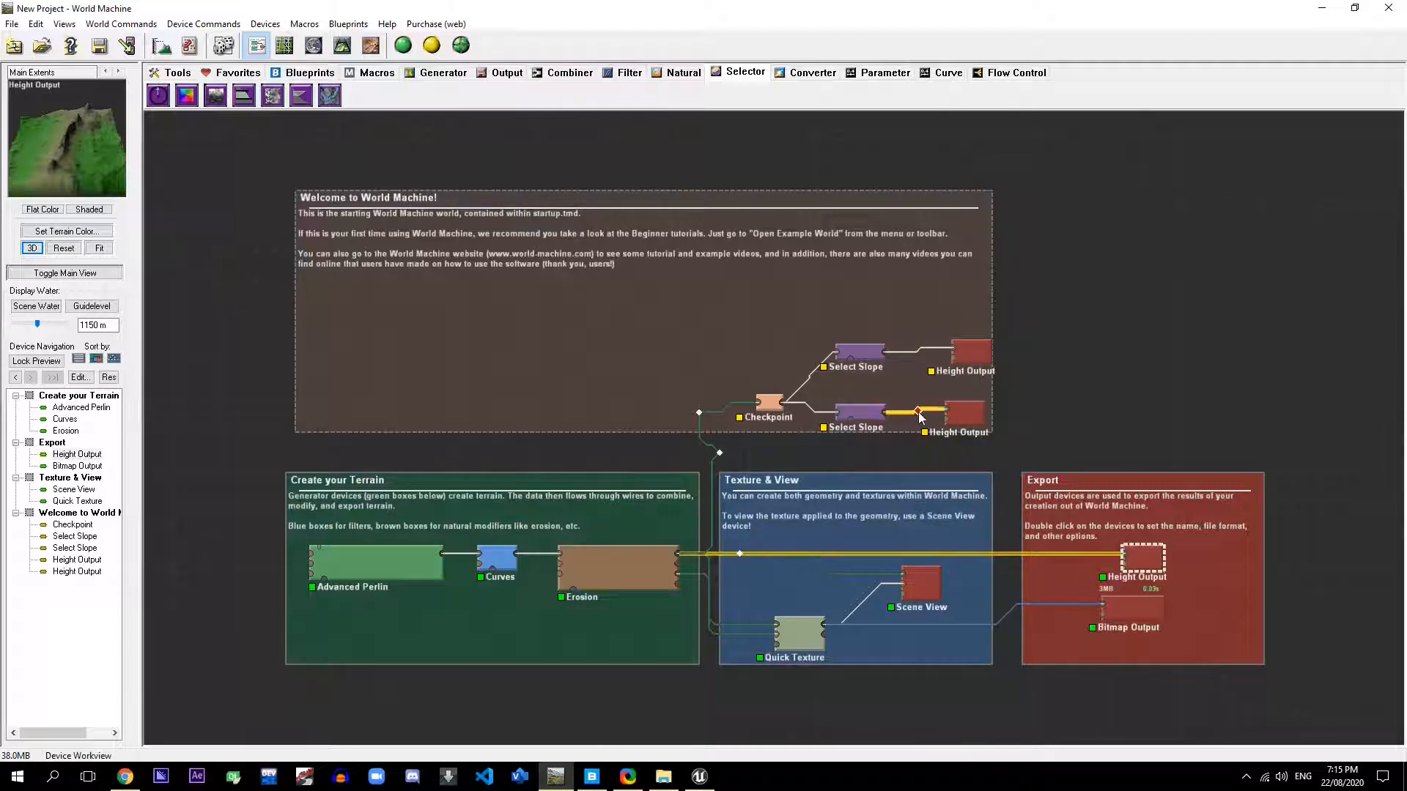
# Step: Set the upper slope mask's Height Output to 8-bit RAW format, saving to the Desktop as snow.raw
pyautogui.doubleClick(976, 359)
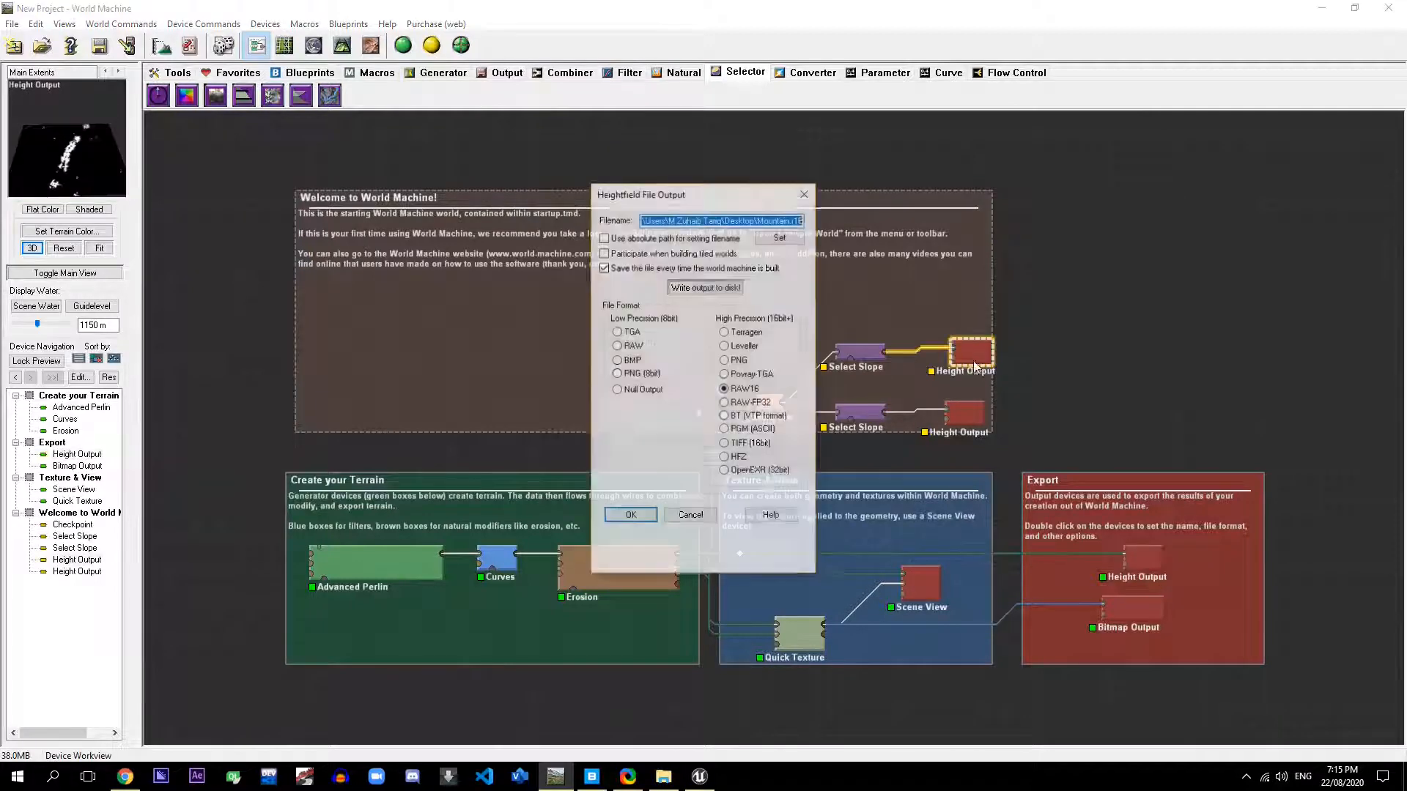
pyautogui.click(632, 348)
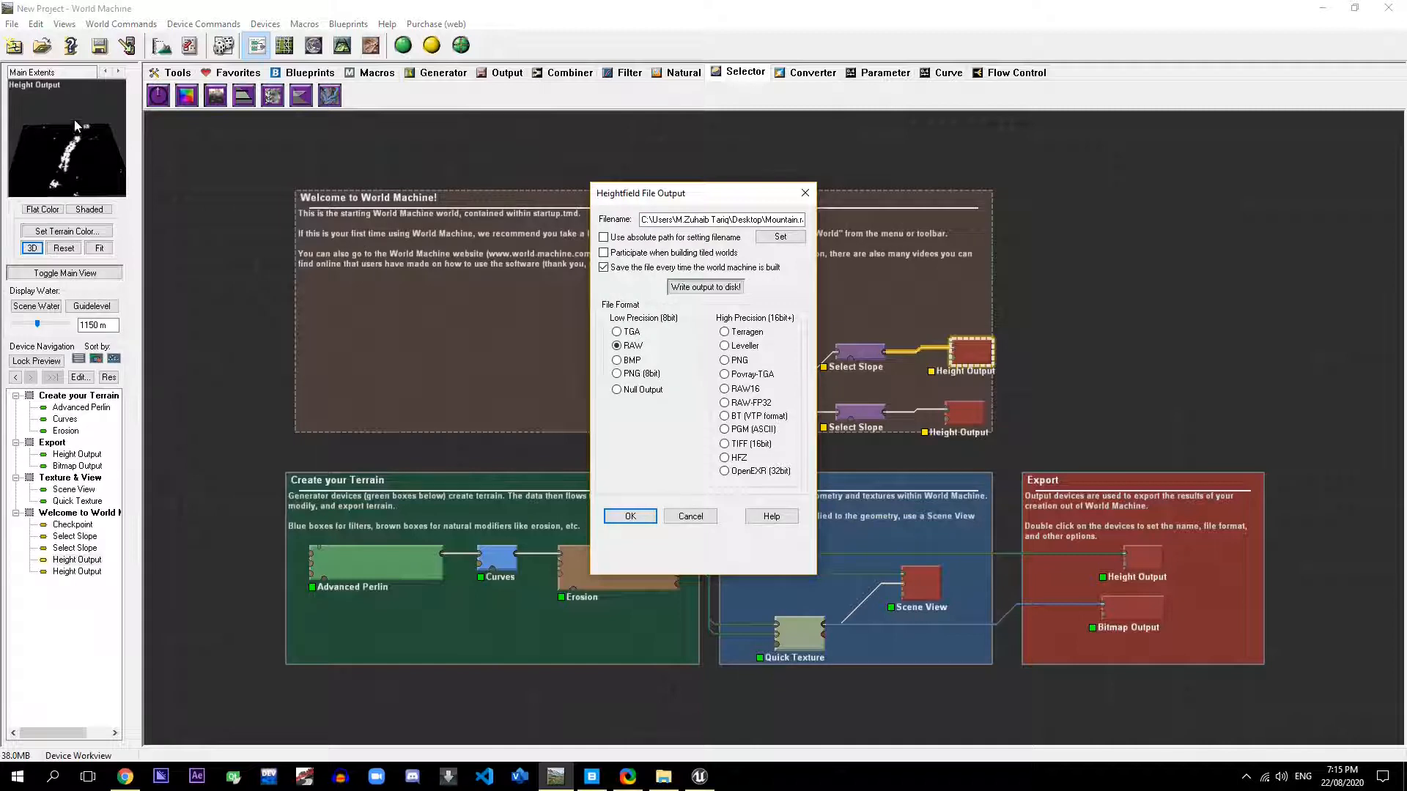
pyautogui.click(766, 234)
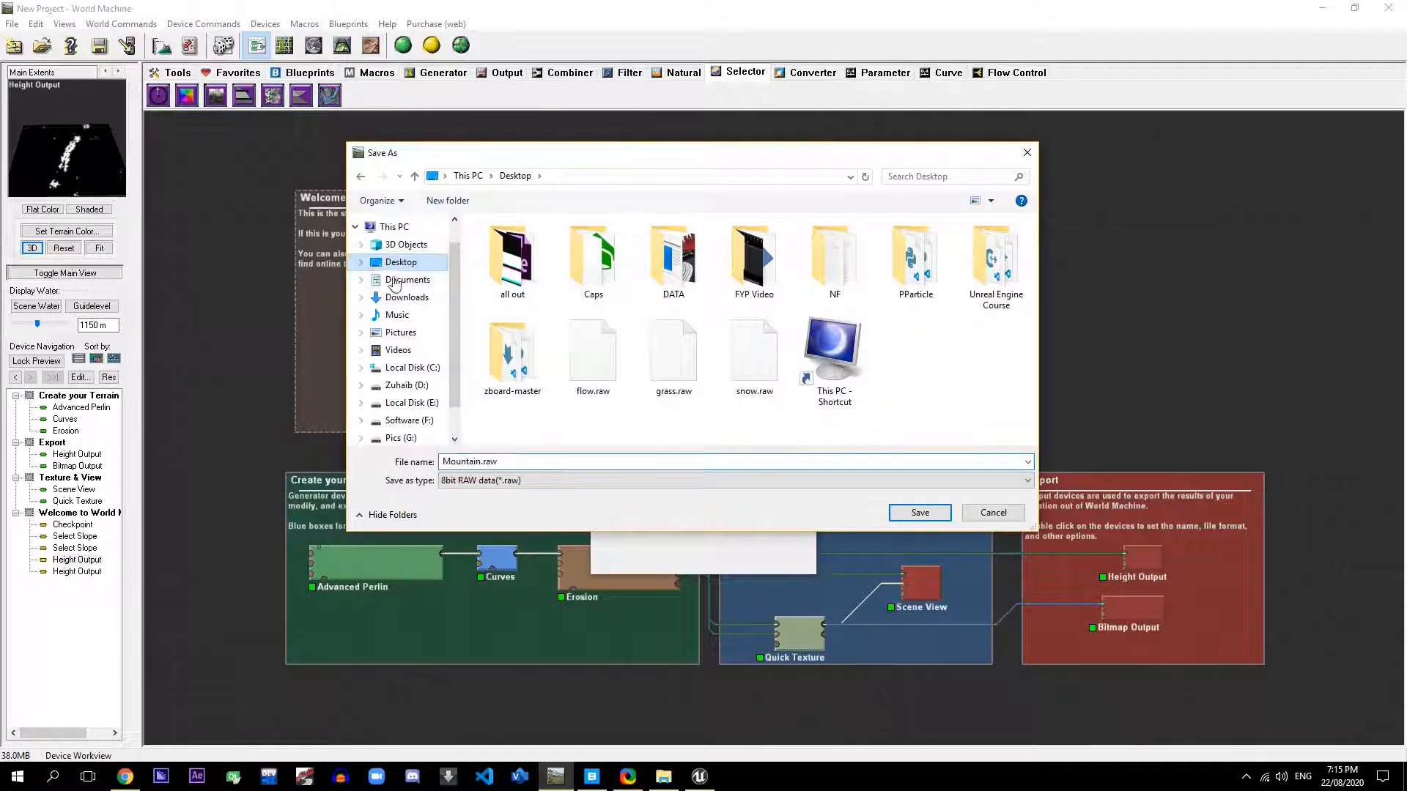
pyautogui.click(484, 461)
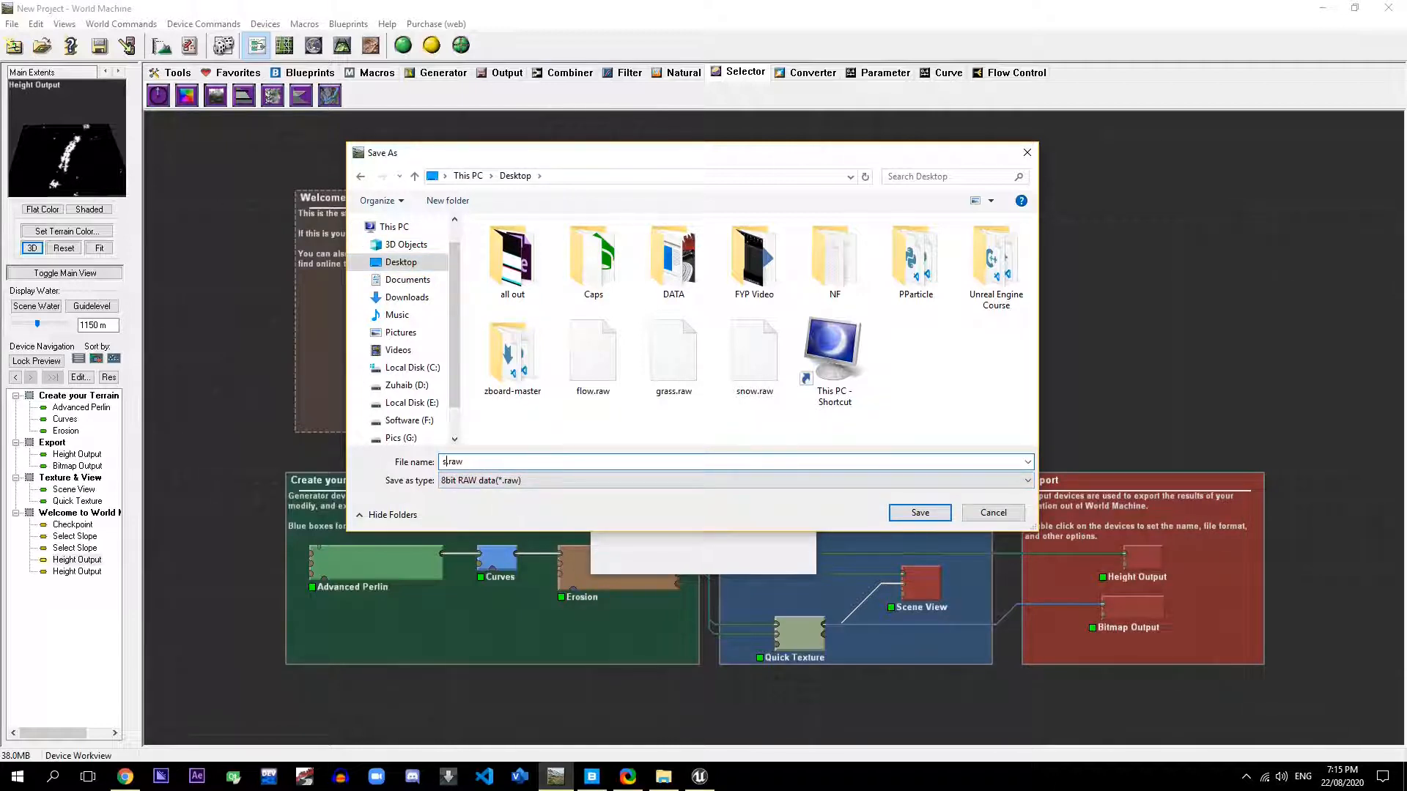
pyautogui.press('Return')
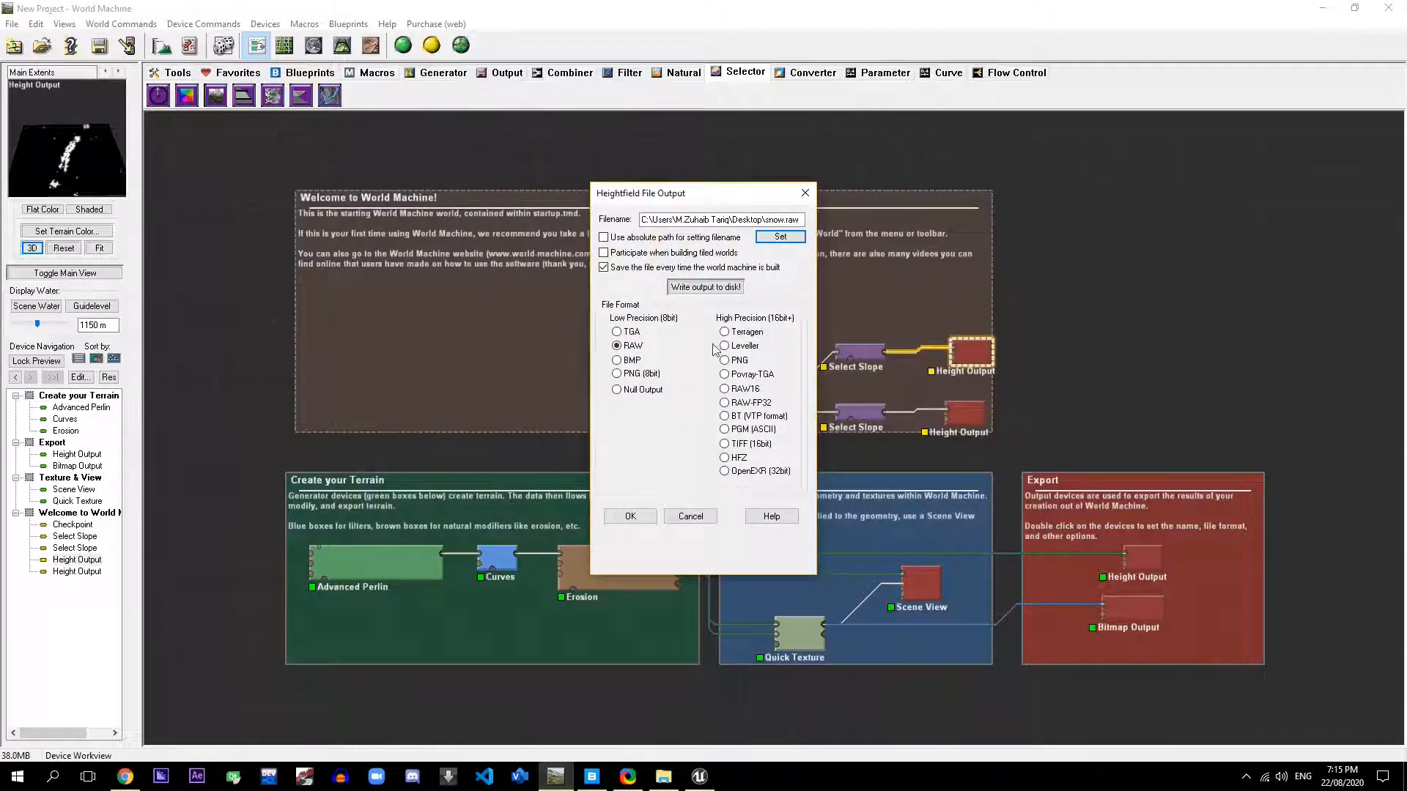
pyautogui.click(630, 517)
# Step: Set the lower slope mask's Height Output to 8-bit RAW format, saving to the Desktop as grass.raw
pyautogui.doubleClick(964, 413)
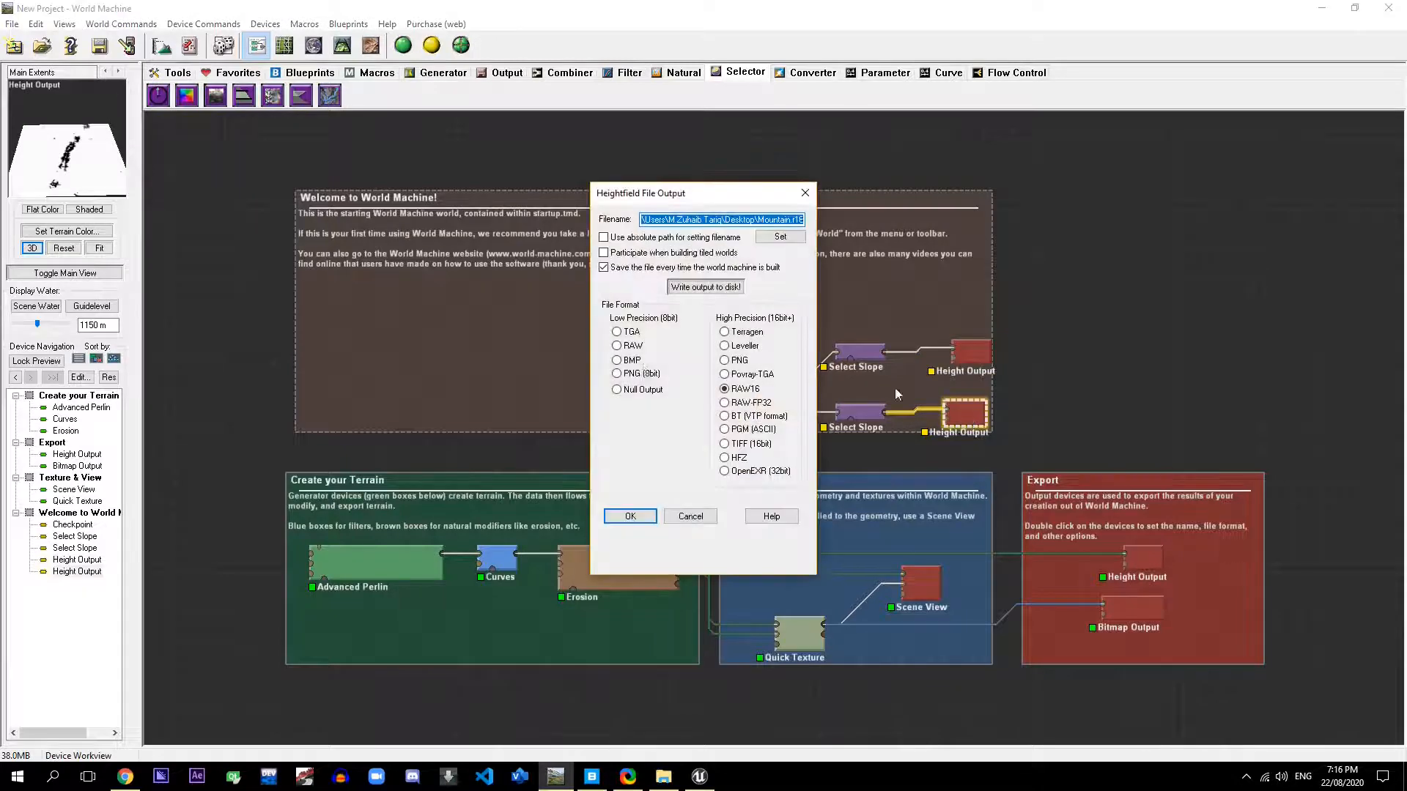
pyautogui.click(633, 346)
pyautogui.click(781, 237)
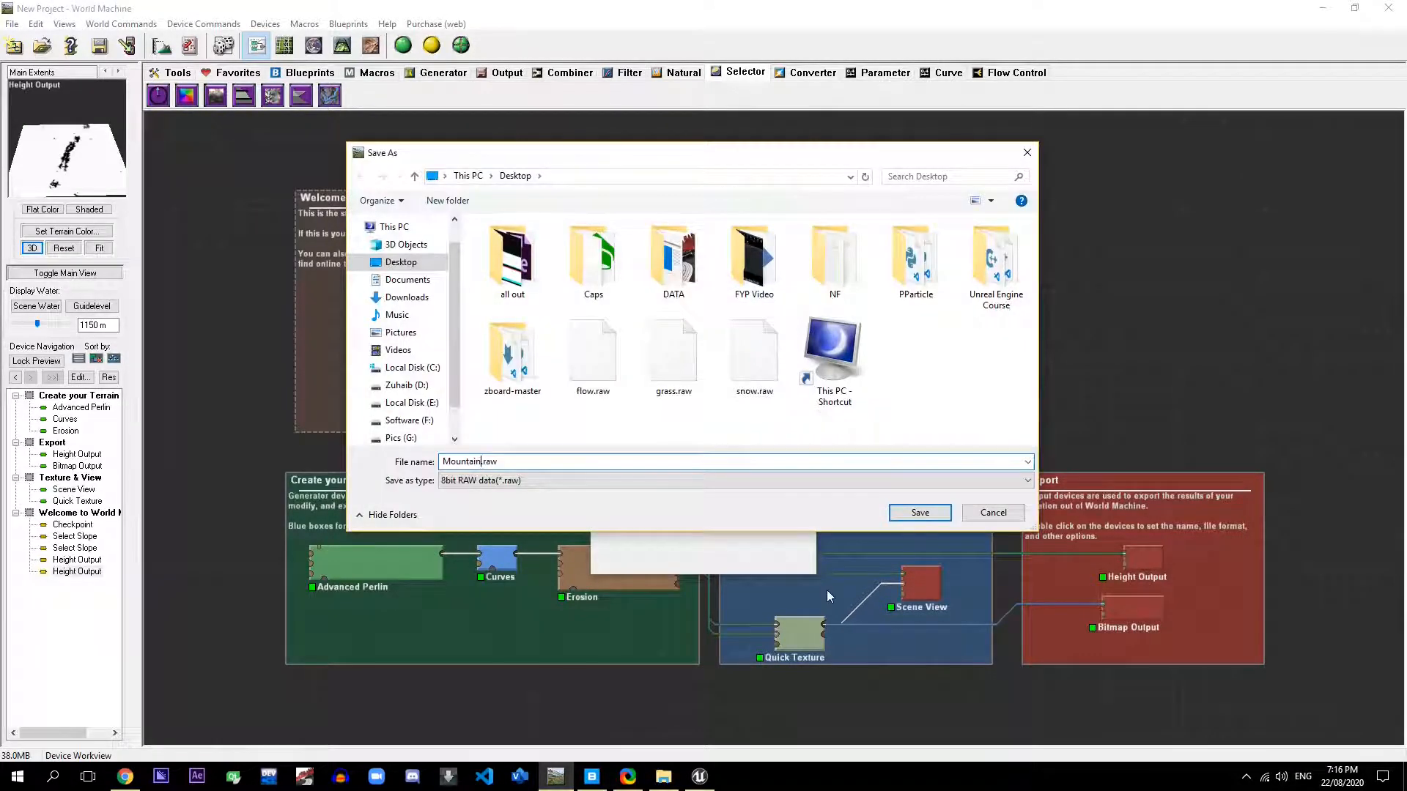
pyautogui.press('BackSpace')
pyautogui.press('Return')
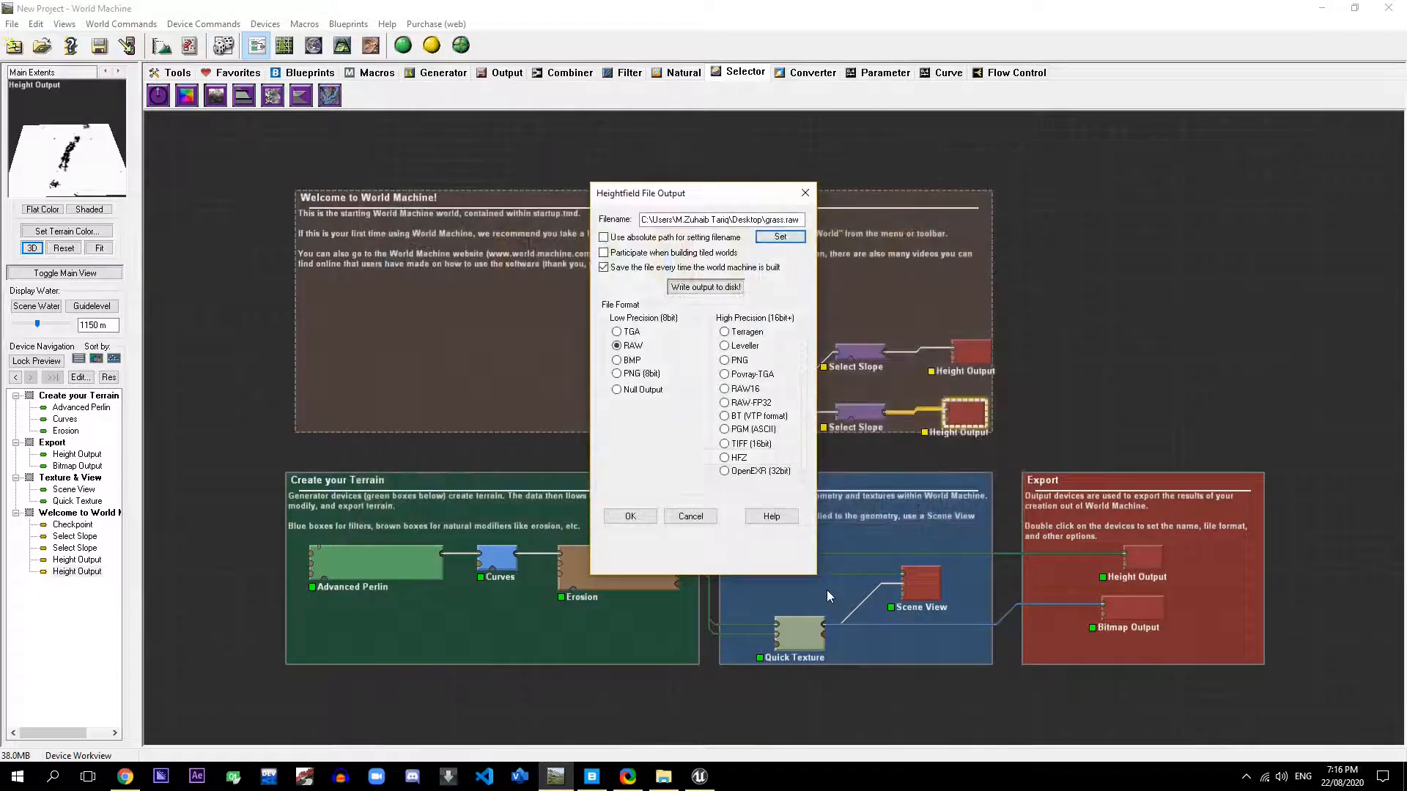
pyautogui.click(630, 517)
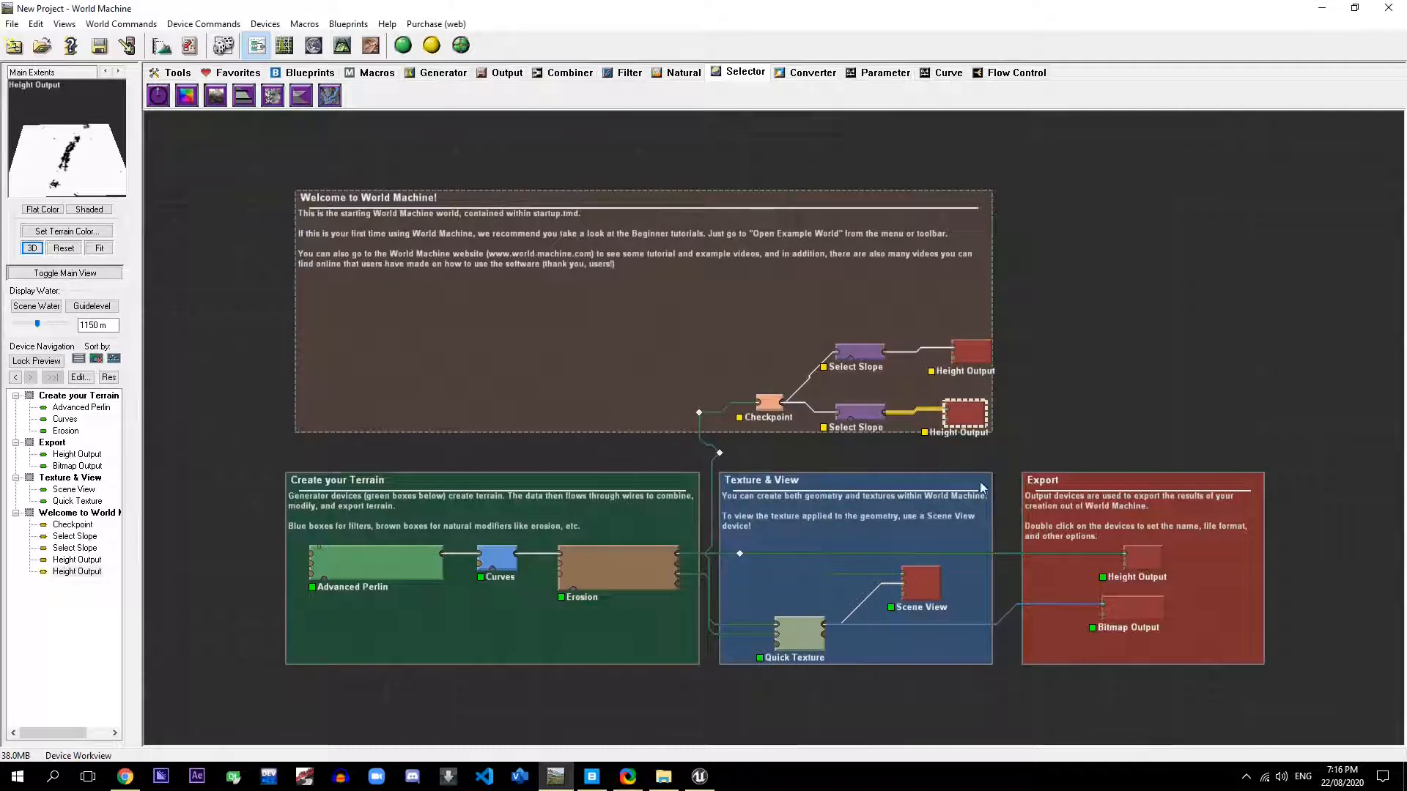
# Step: Build the world and write the upper slope mask's Height Output to disk as snow.raw
pyautogui.click(404, 46)
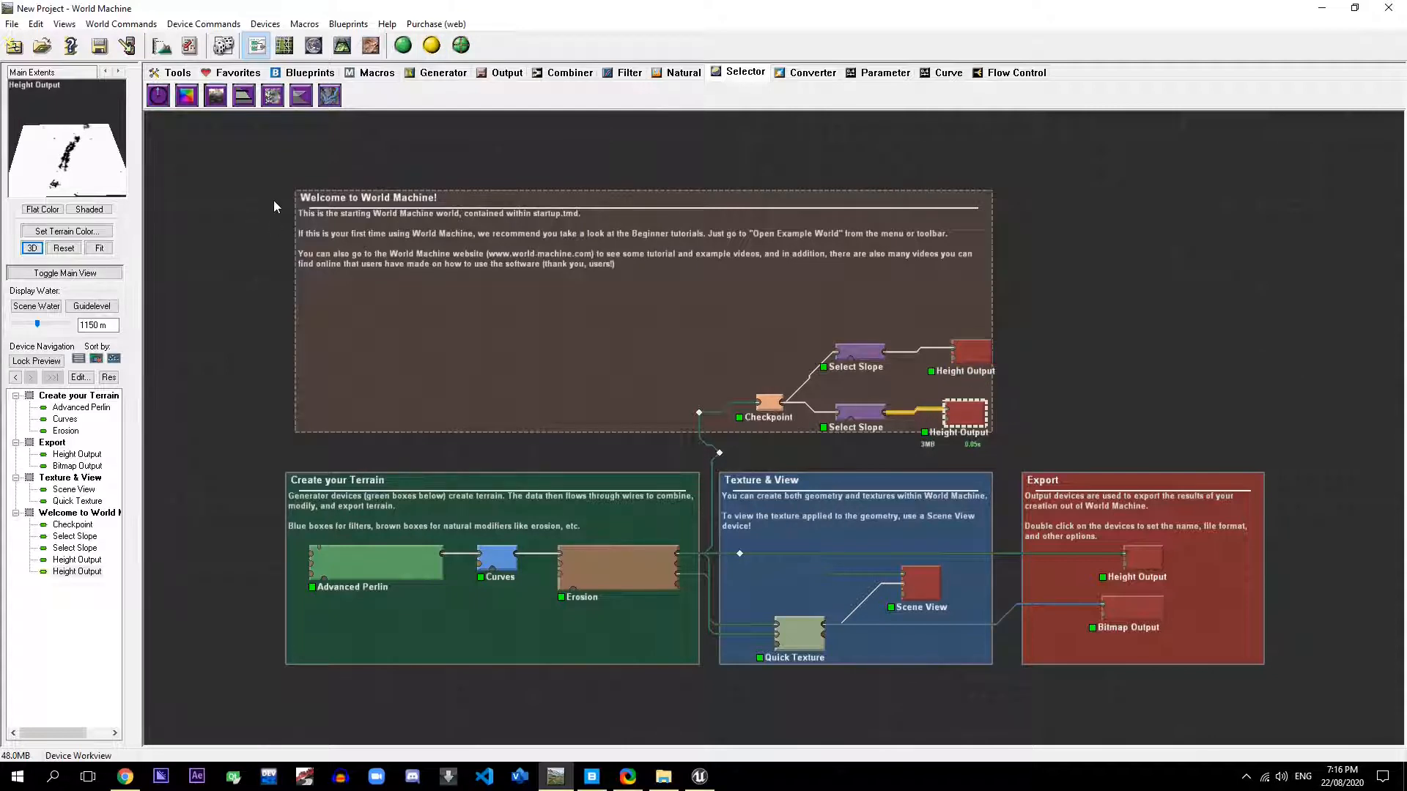
pyautogui.doubleClick(978, 353)
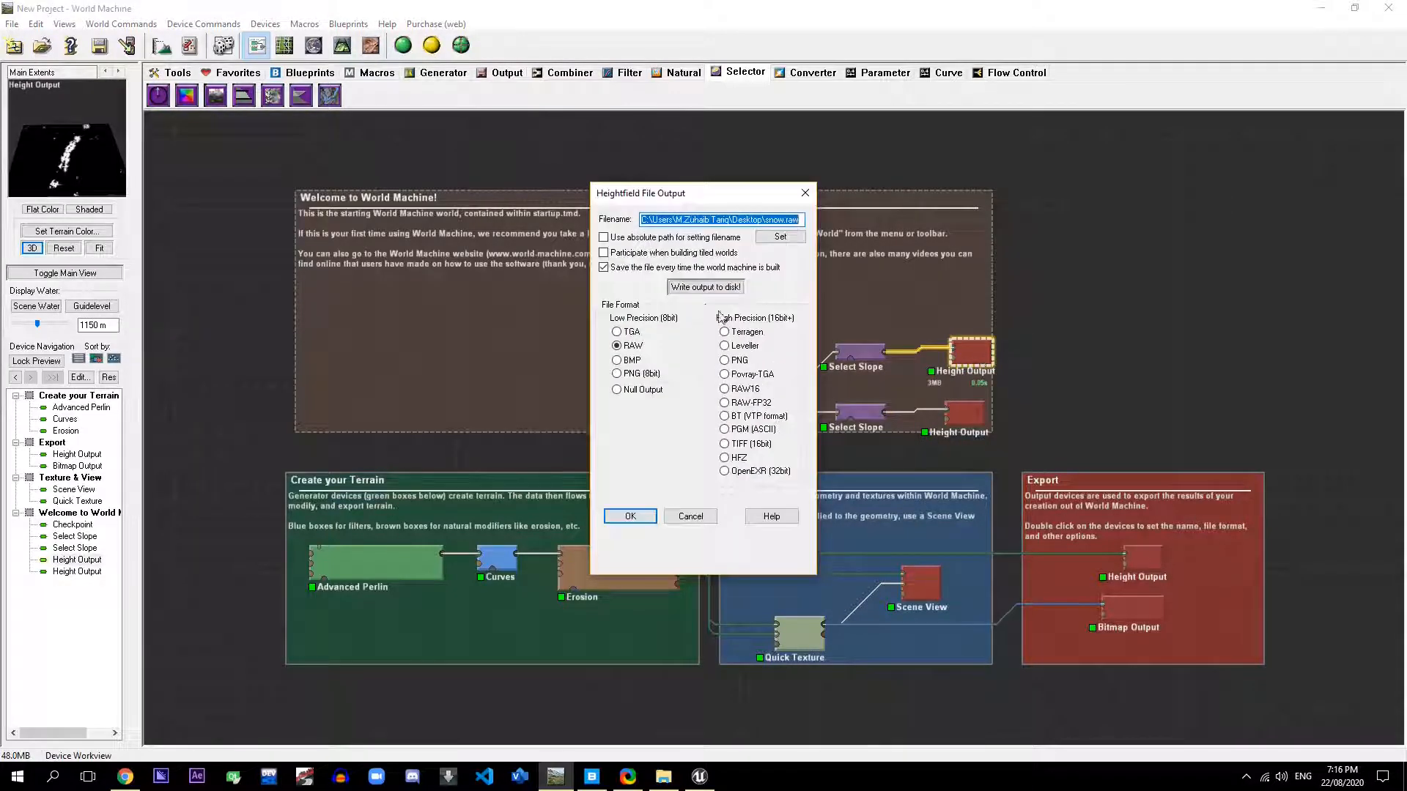
pyautogui.click(717, 289)
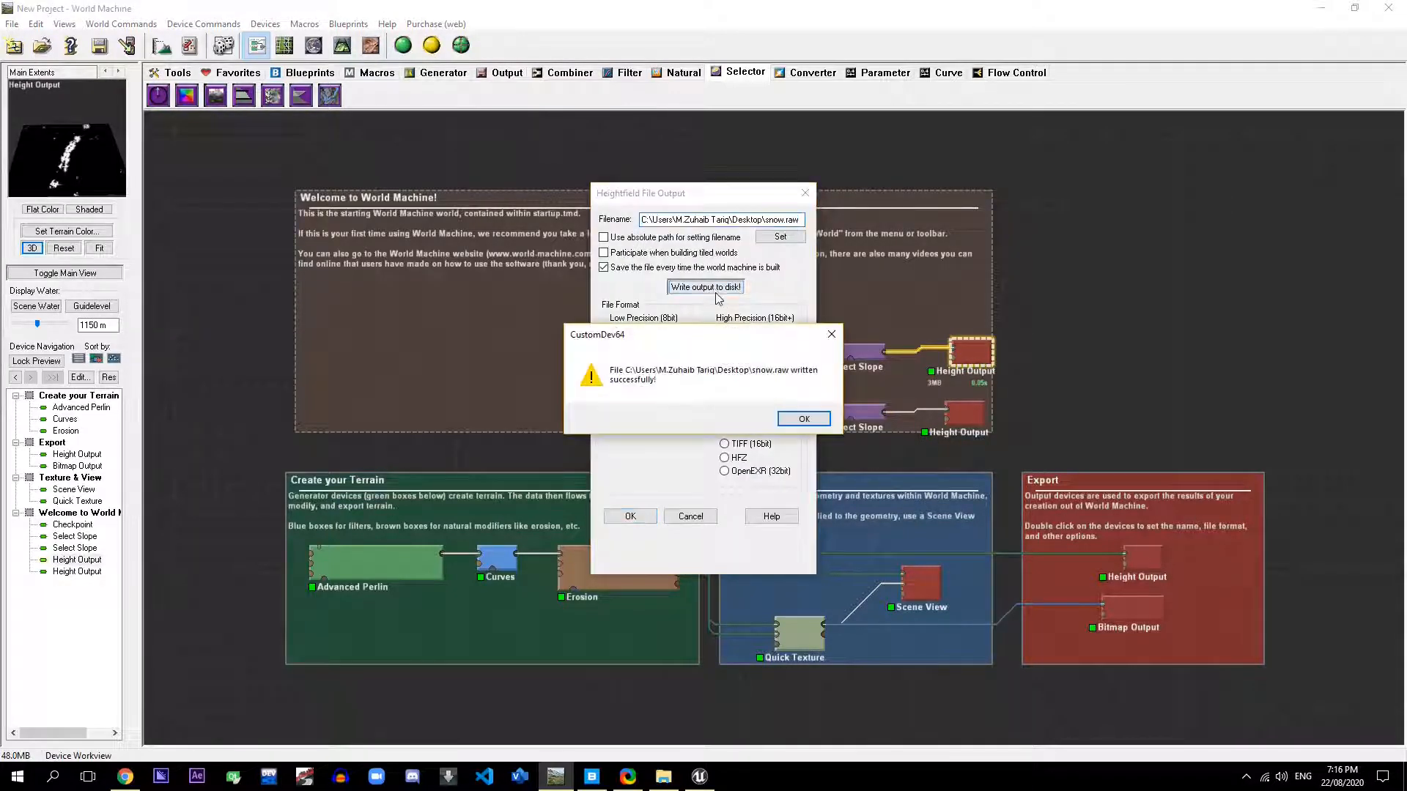
pyautogui.click(800, 424)
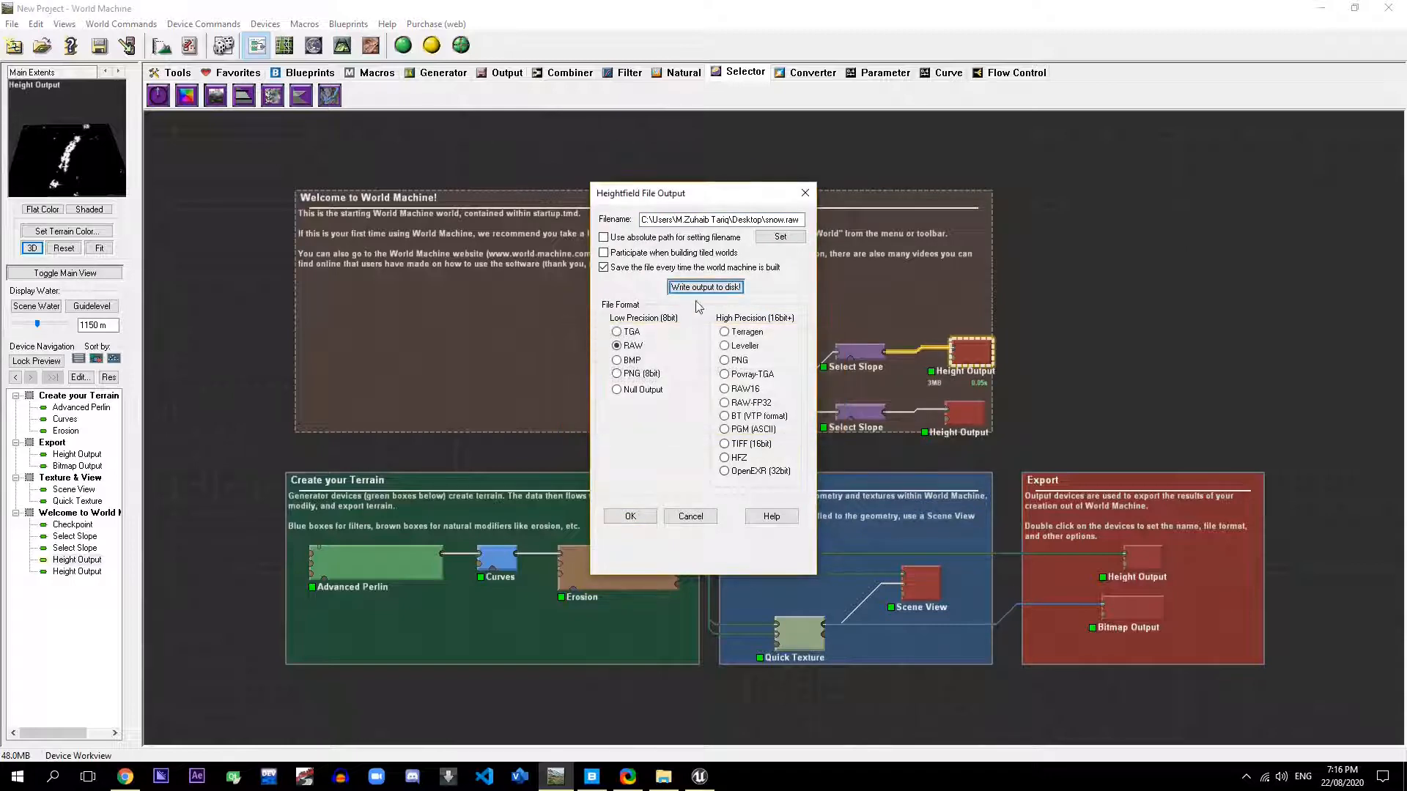
pyautogui.click(629, 516)
# Step: Write the lower slope mask's Height Output to disk as grass.raw
pyautogui.click(966, 414)
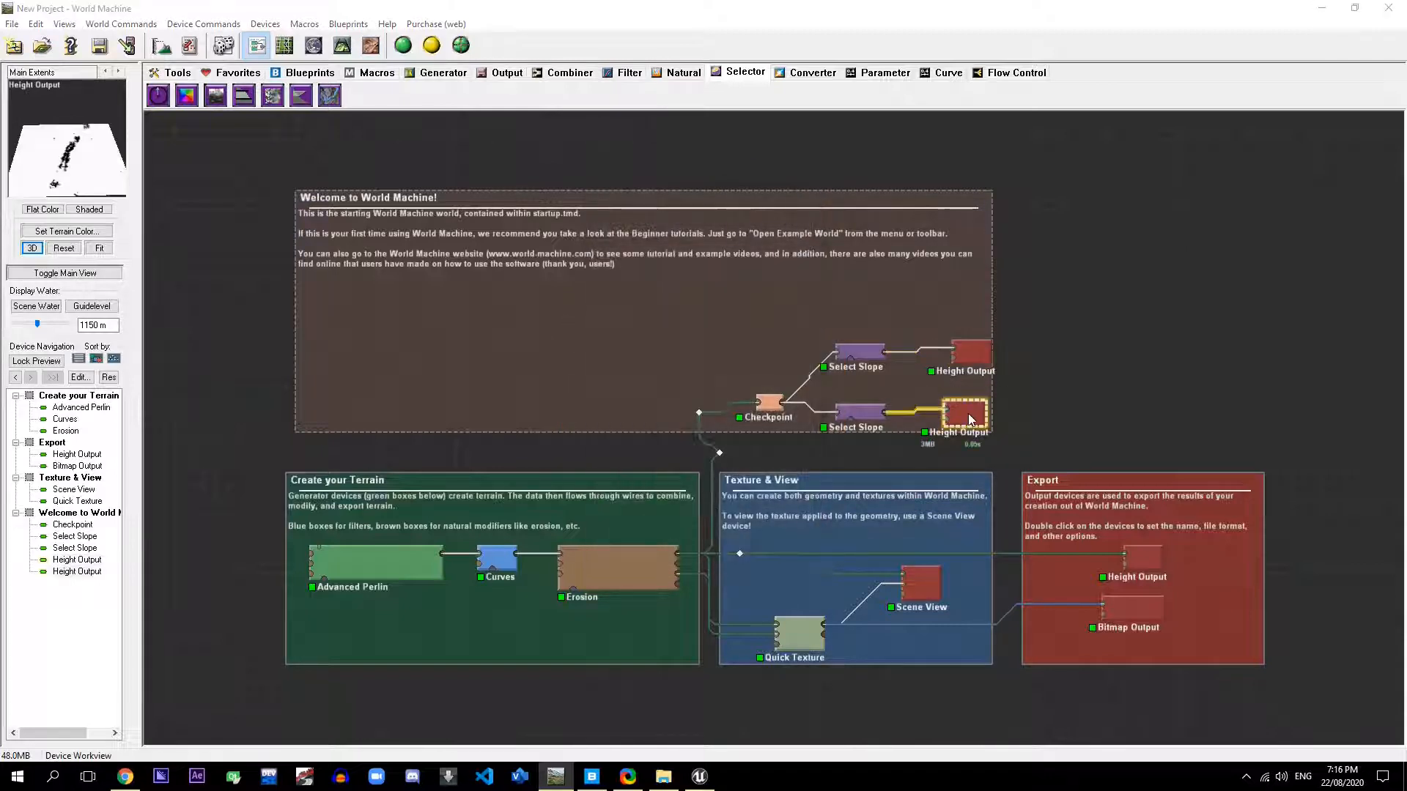
pyautogui.doubleClick(969, 413)
pyautogui.click(724, 287)
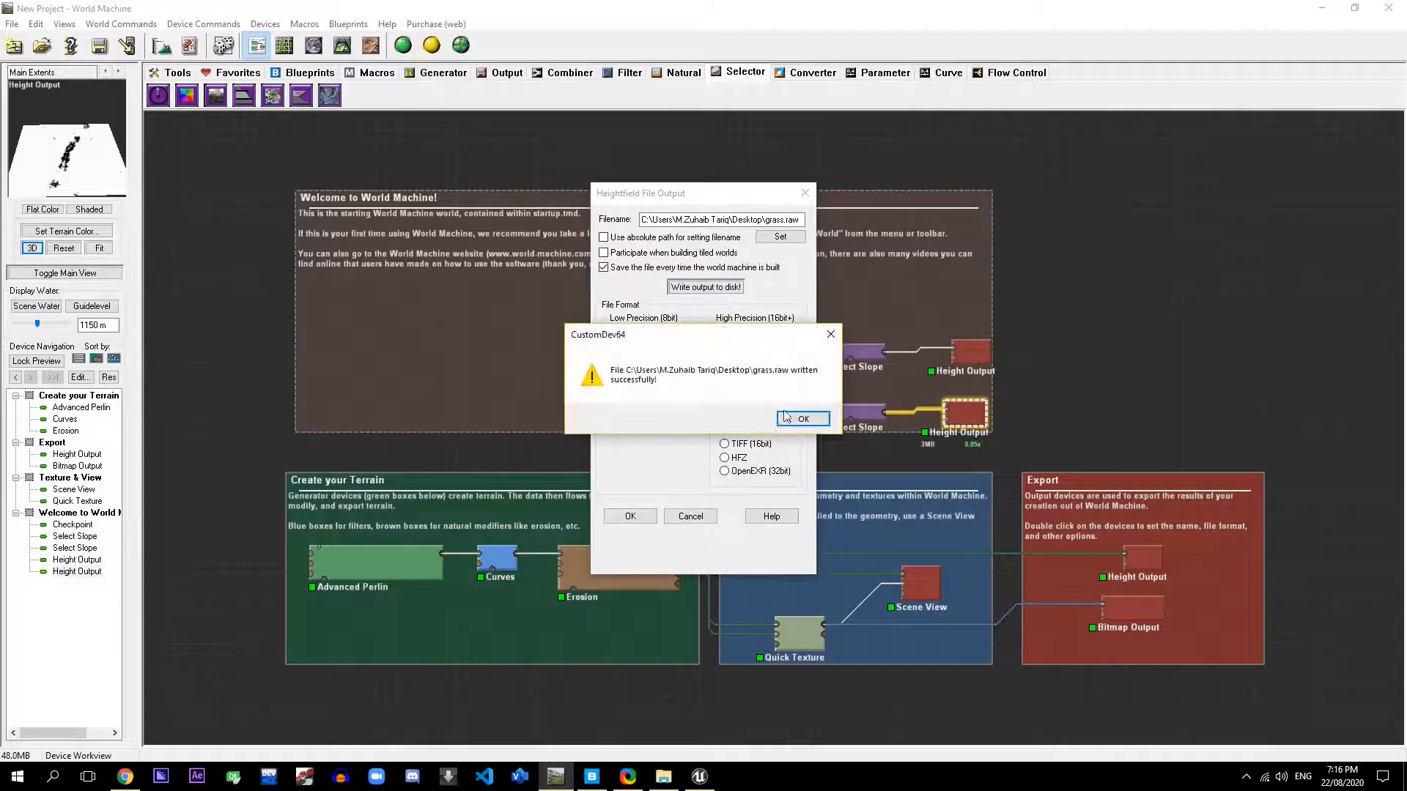
pyautogui.click(800, 424)
pyautogui.click(629, 516)
# Step: Write the Height Output in the Export group to disk as the RAW16 Mountain heightmap
pyautogui.click(1143, 559)
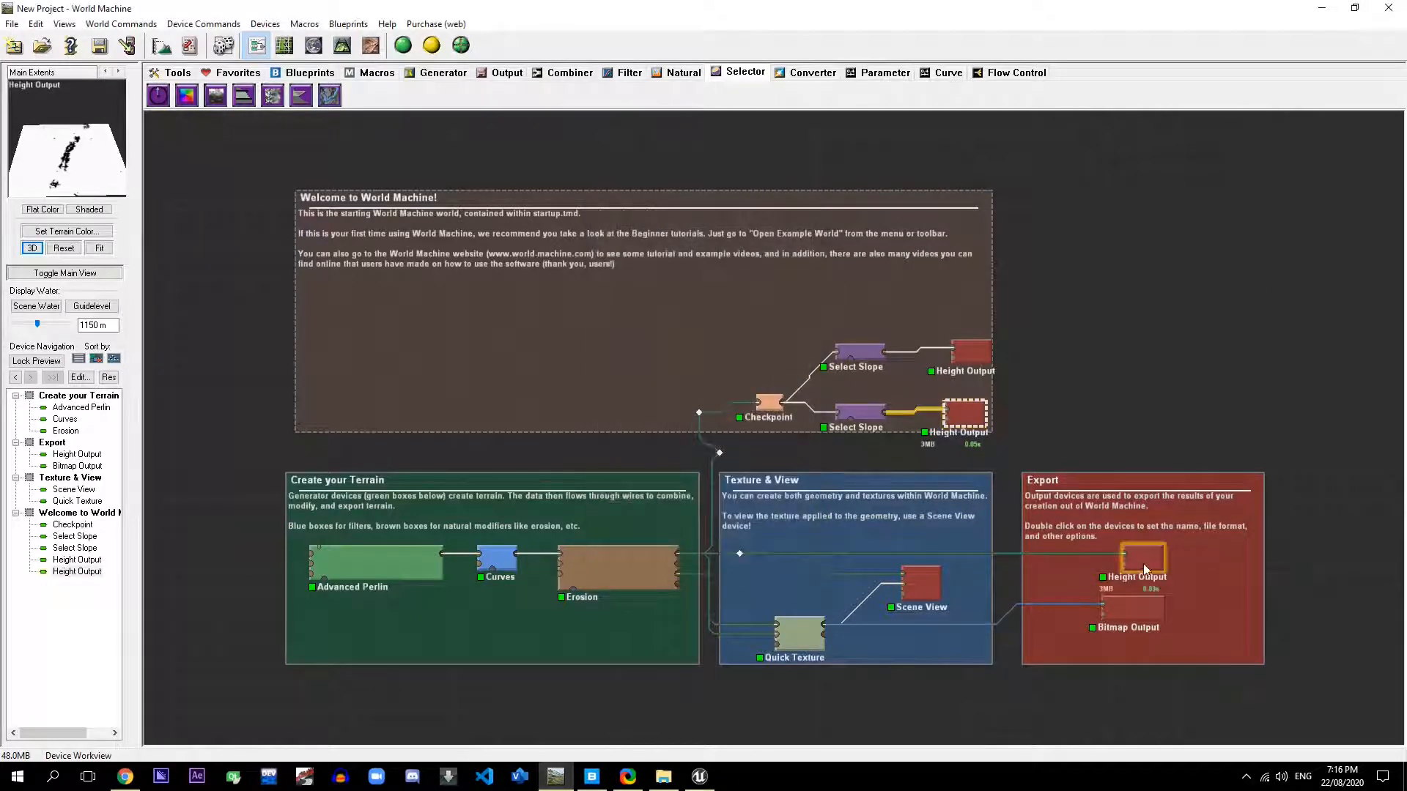
pyautogui.doubleClick(1143, 559)
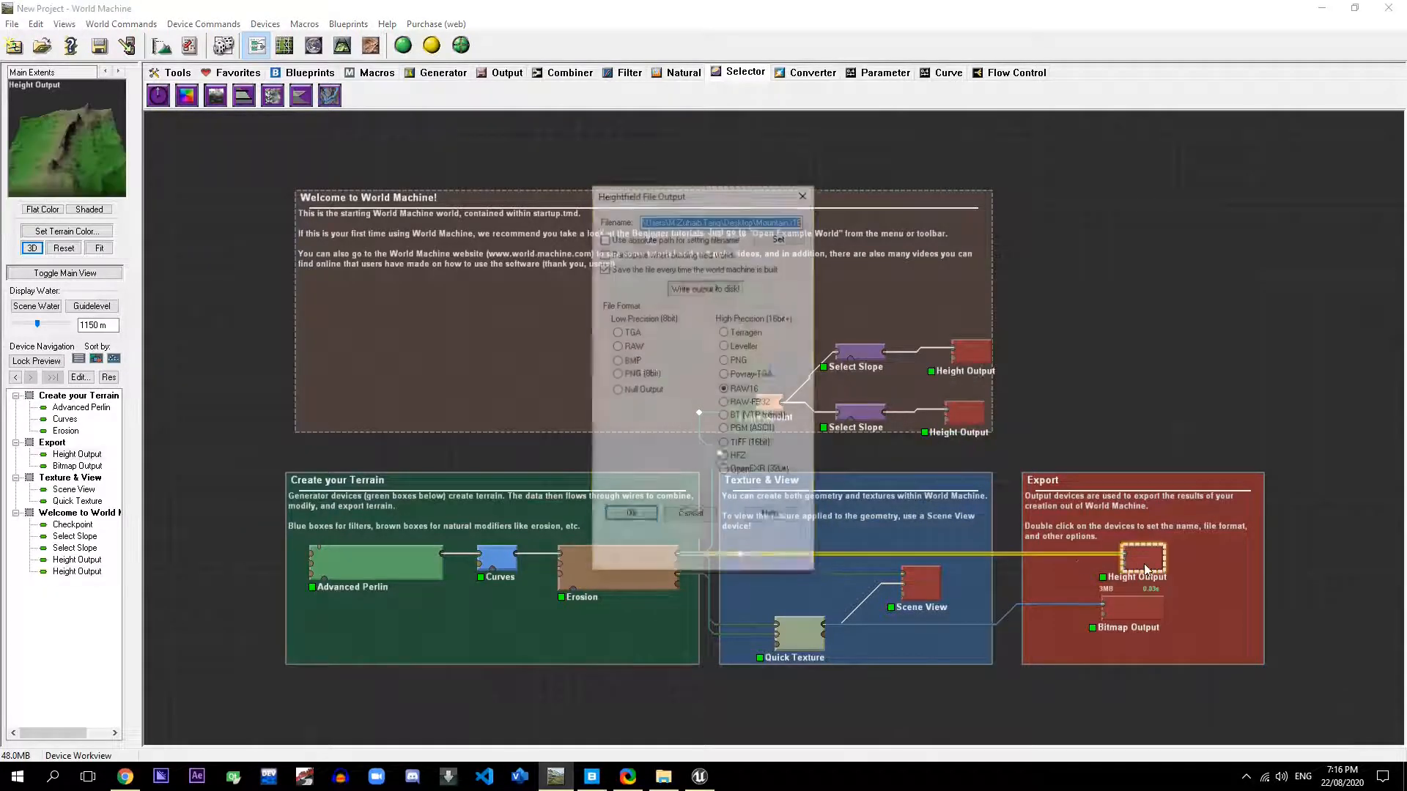
pyautogui.click(704, 286)
pyautogui.click(806, 422)
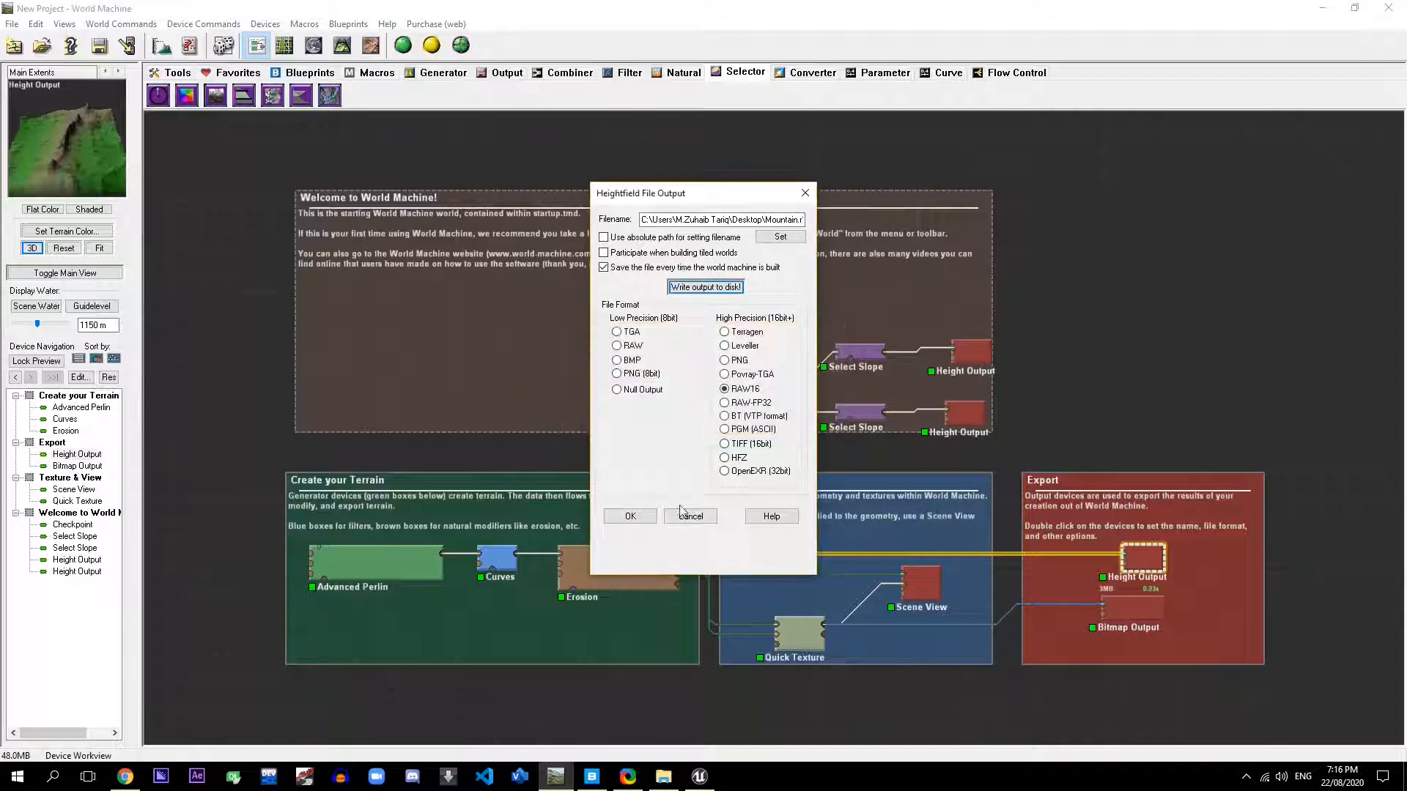
# Step: Accept the Height Output settings and place Mountain.r16 beside snow.raw on the desktop
pyautogui.click(629, 516)
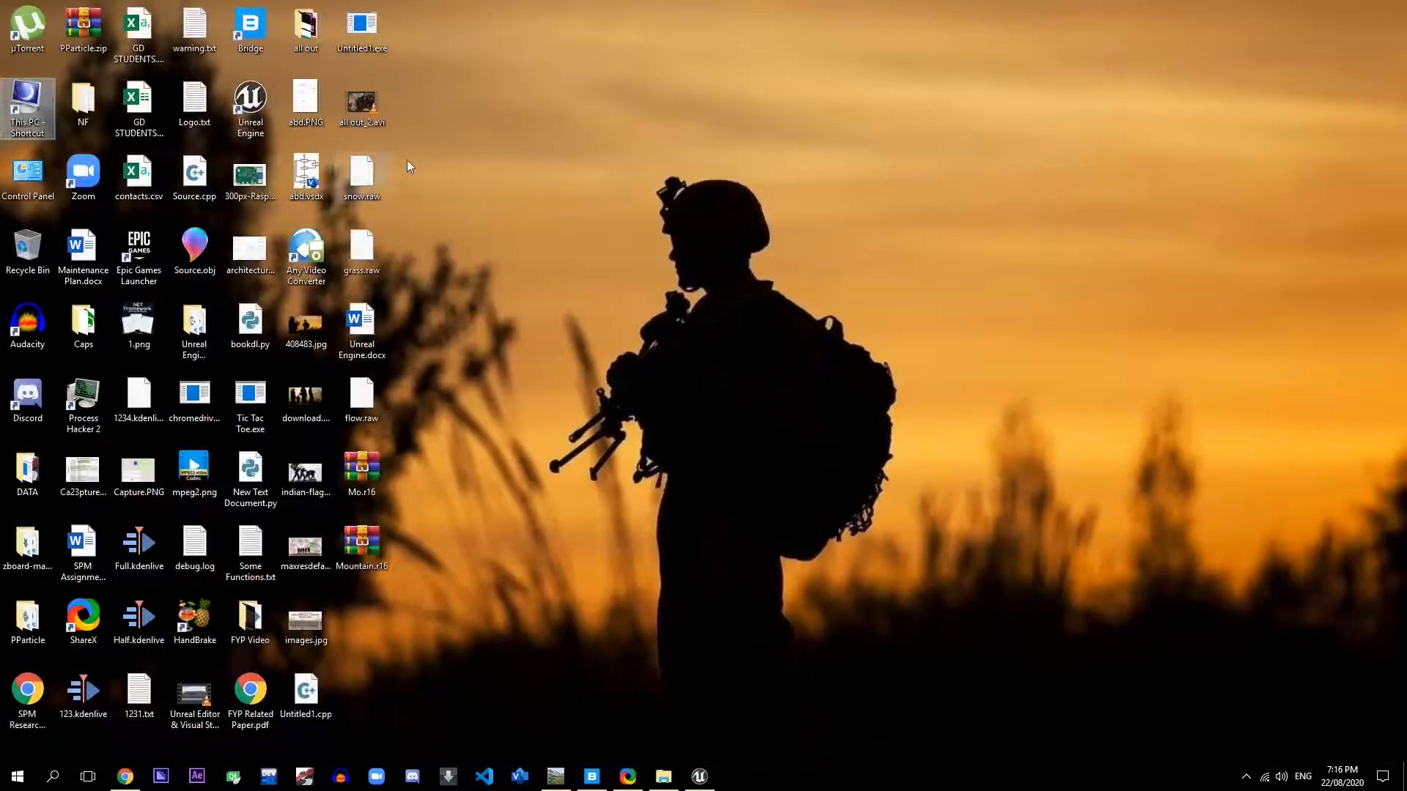
pyautogui.moveTo(422, 173); pyautogui.dragTo(403, 177)
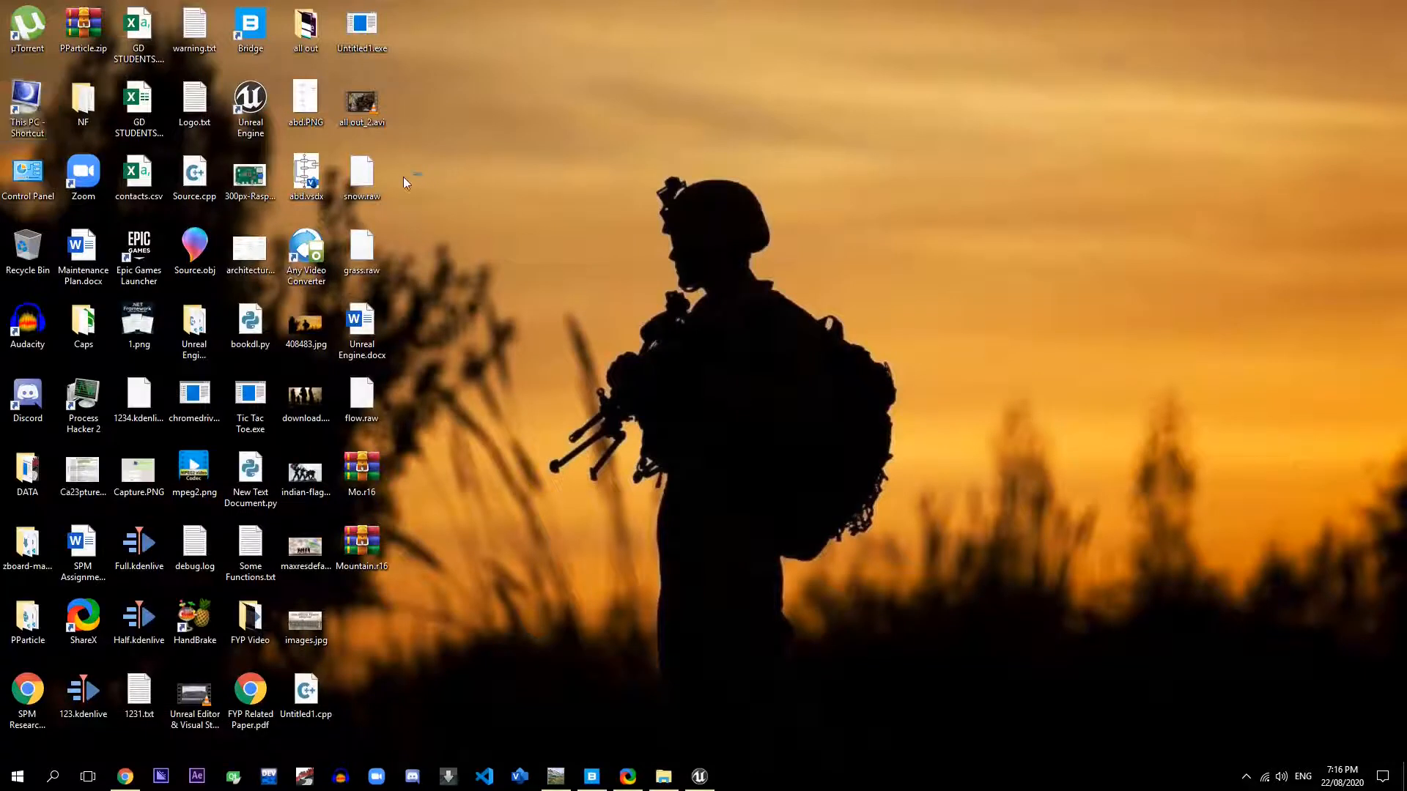
pyautogui.moveTo(350, 226); pyautogui.dragTo(350, 272)
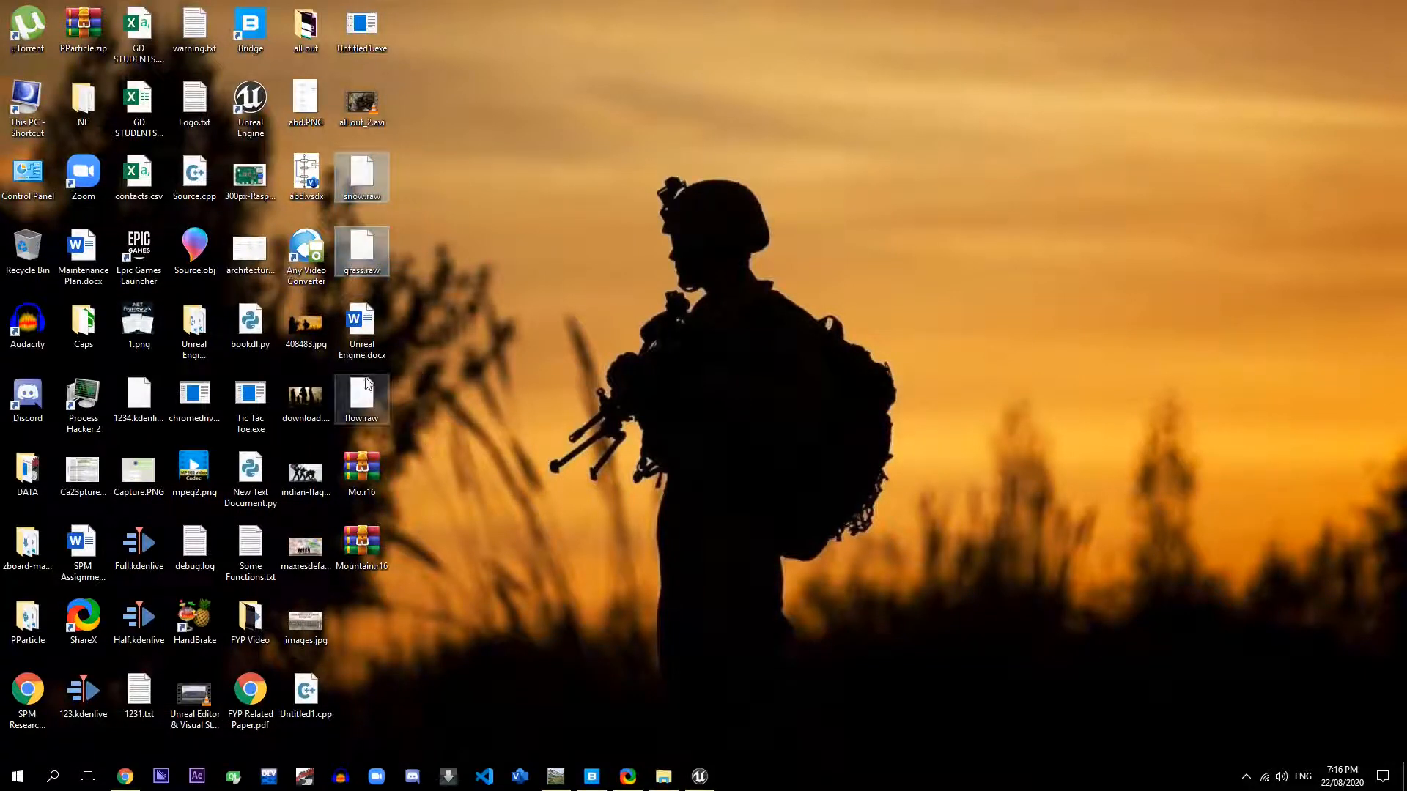
pyautogui.click(384, 400)
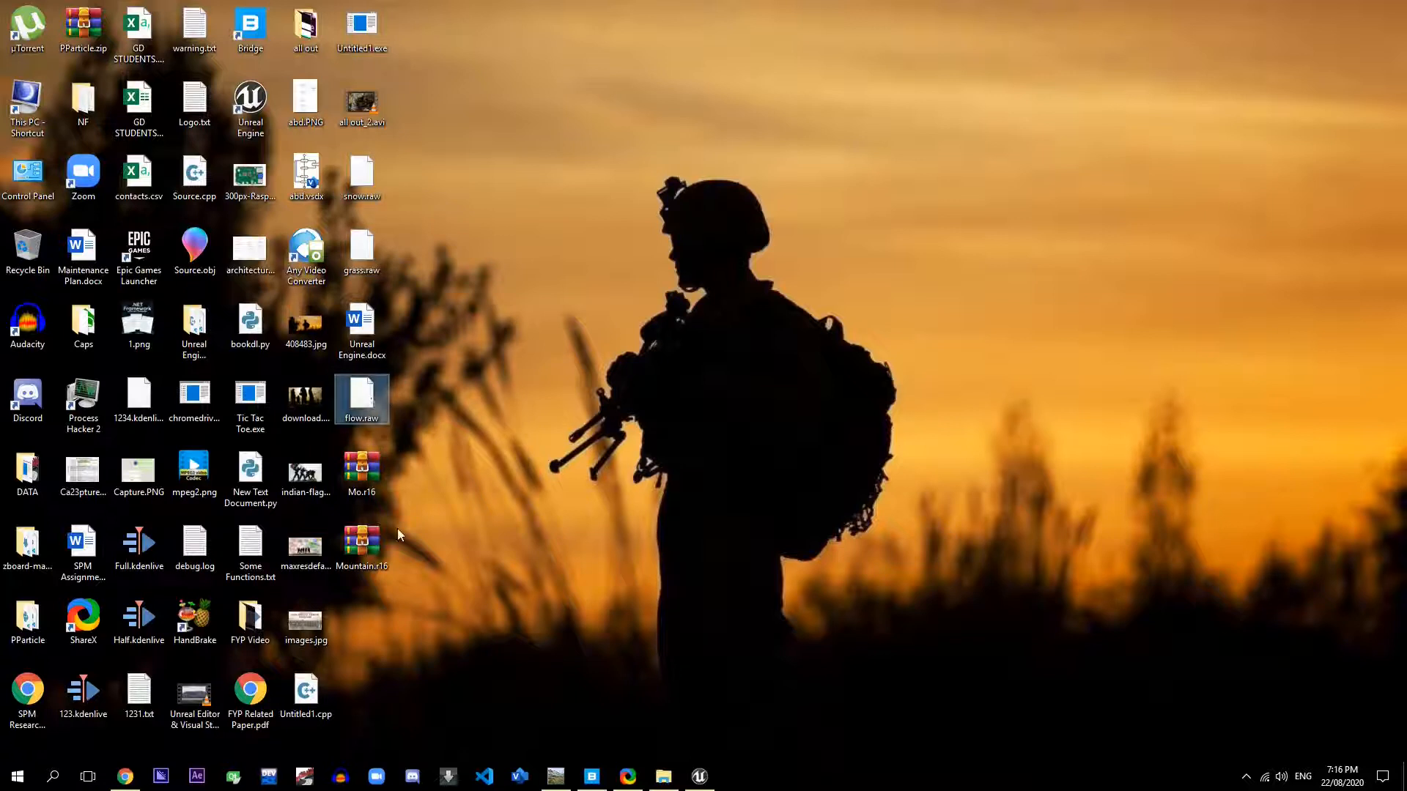
pyautogui.moveTo(363, 539); pyautogui.dragTo(421, 212)
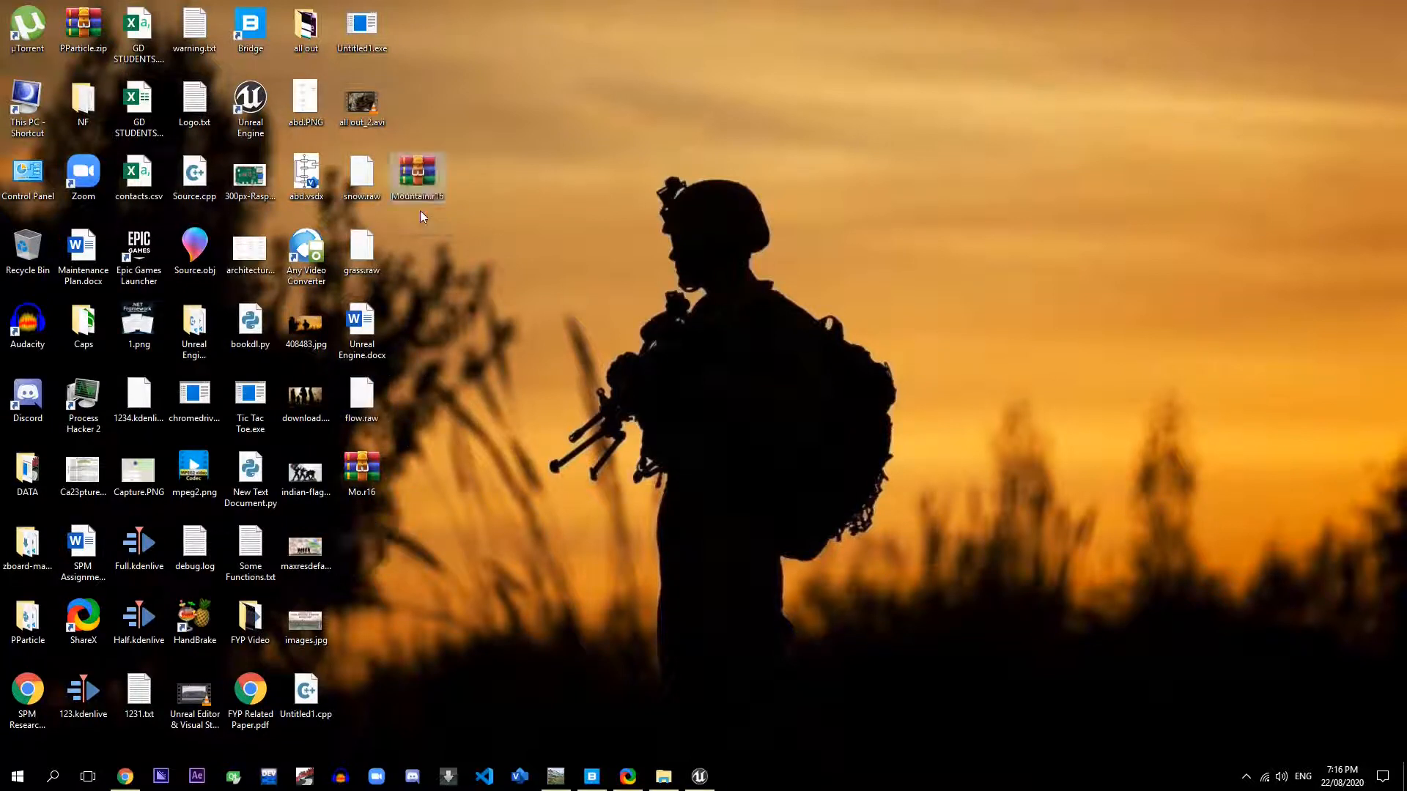
pyautogui.moveTo(332, 144); pyautogui.dragTo(443, 264)
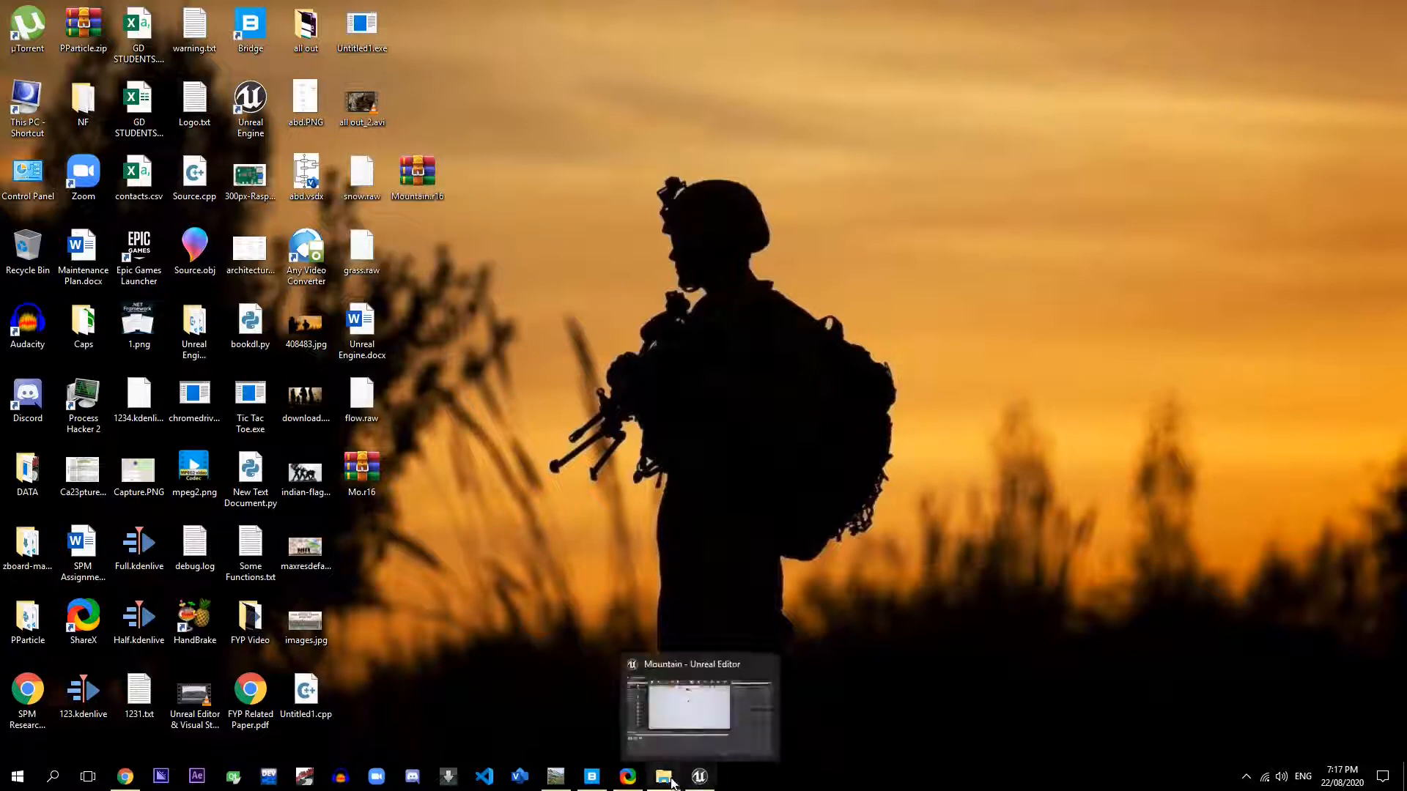
# Step: Switch to Unreal Editor, activate Landscape mode, and set the new landscape to Import from File
pyautogui.moveTo(628, 771)
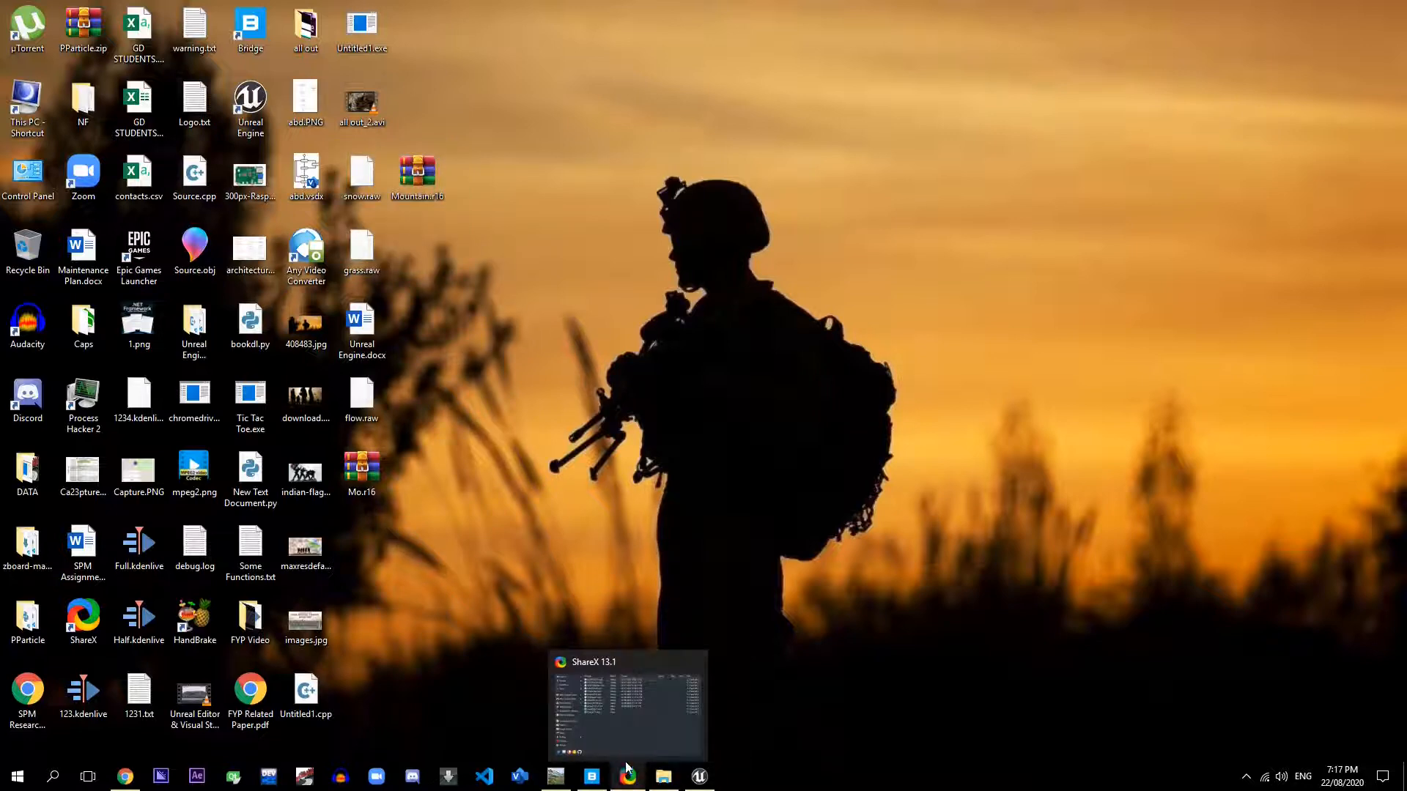
pyautogui.click(700, 775)
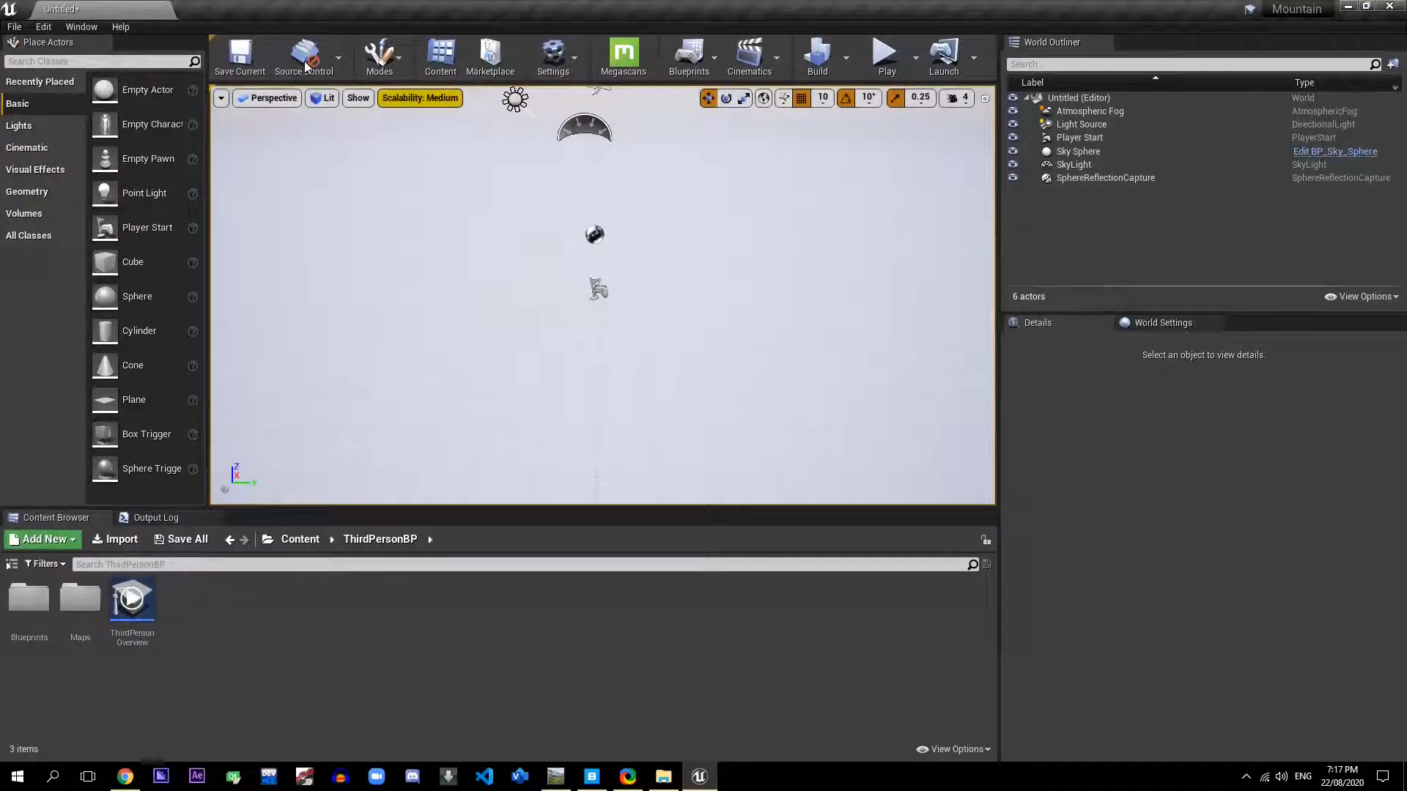
pyautogui.click(382, 59)
pyautogui.click(416, 117)
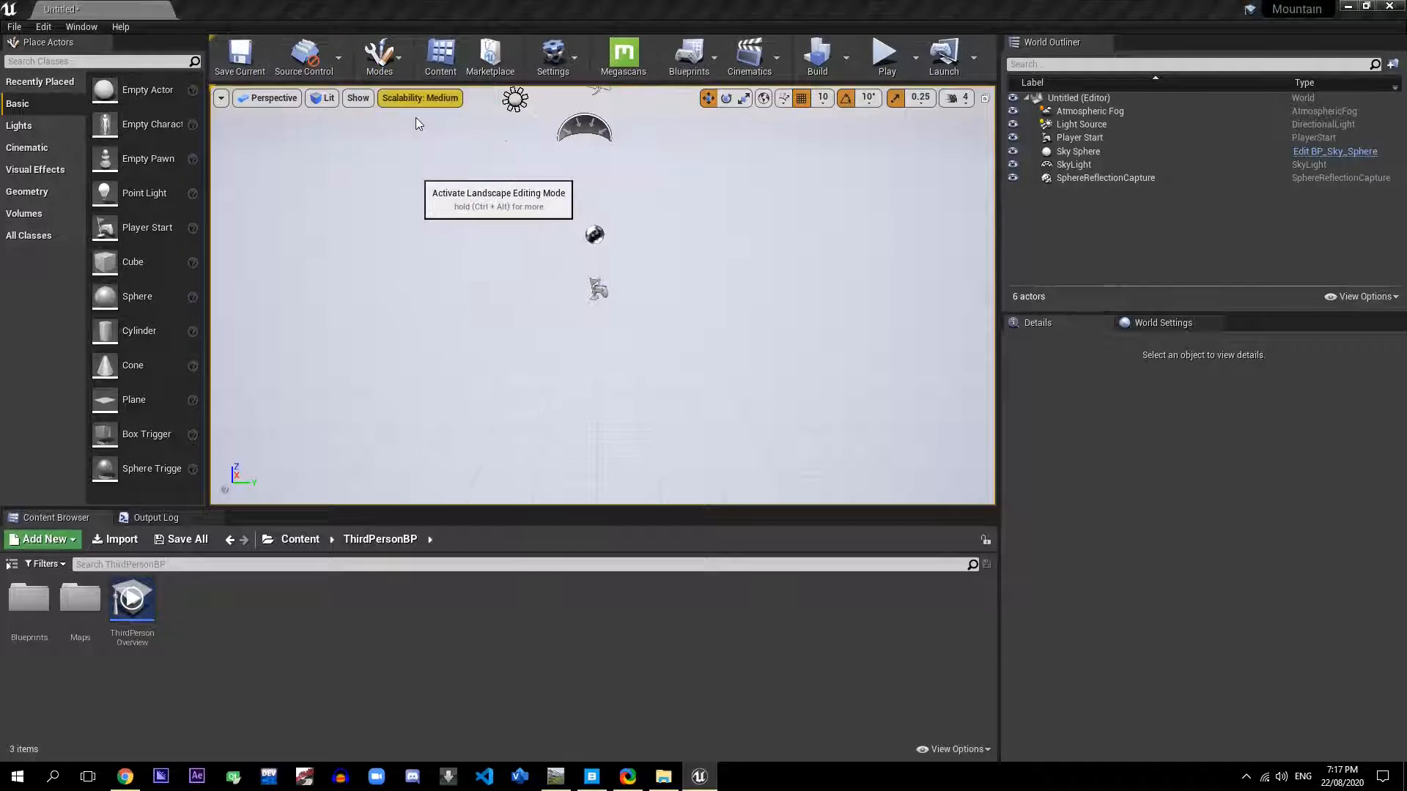
pyautogui.moveTo(602, 321); pyautogui.dragTo(433, 286, button='right')
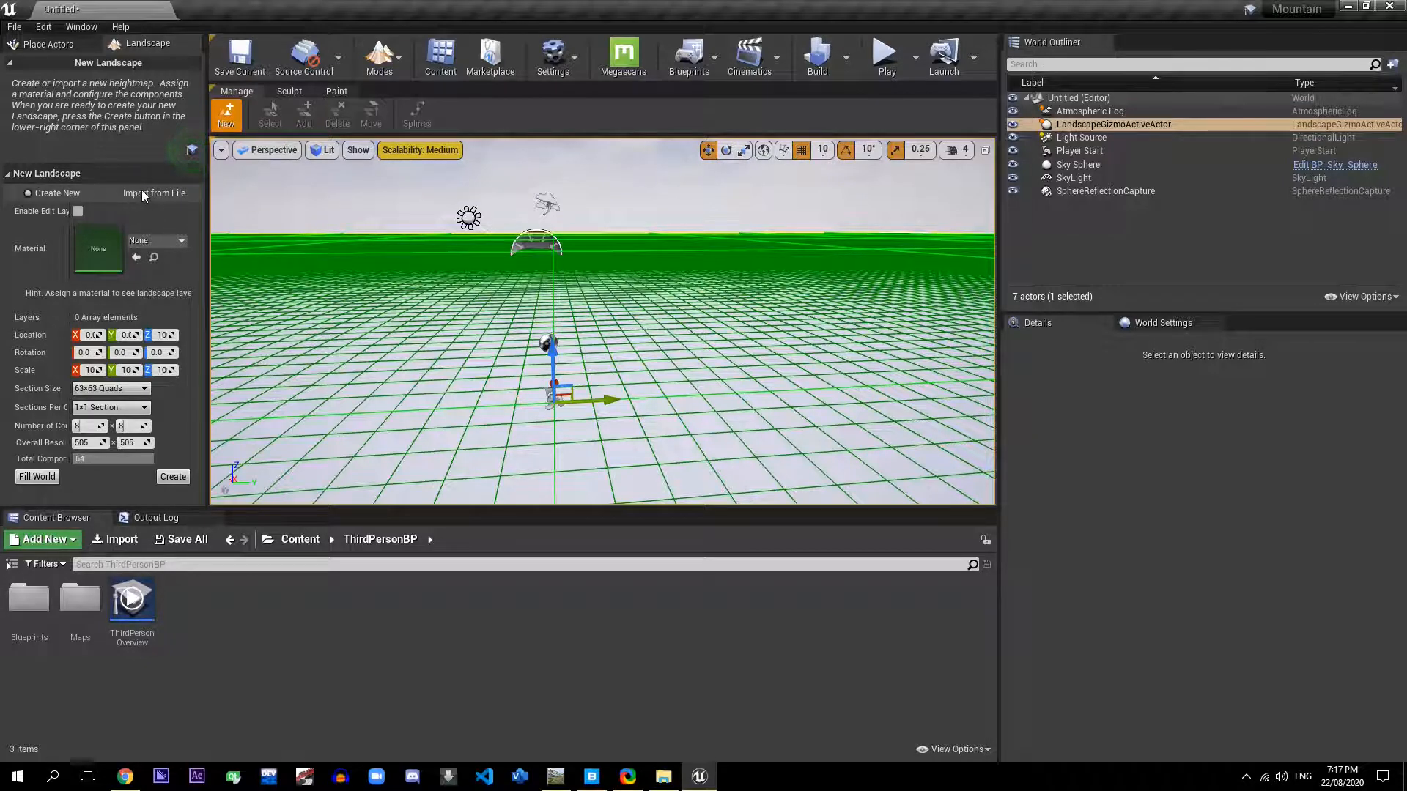
pyautogui.click(117, 193)
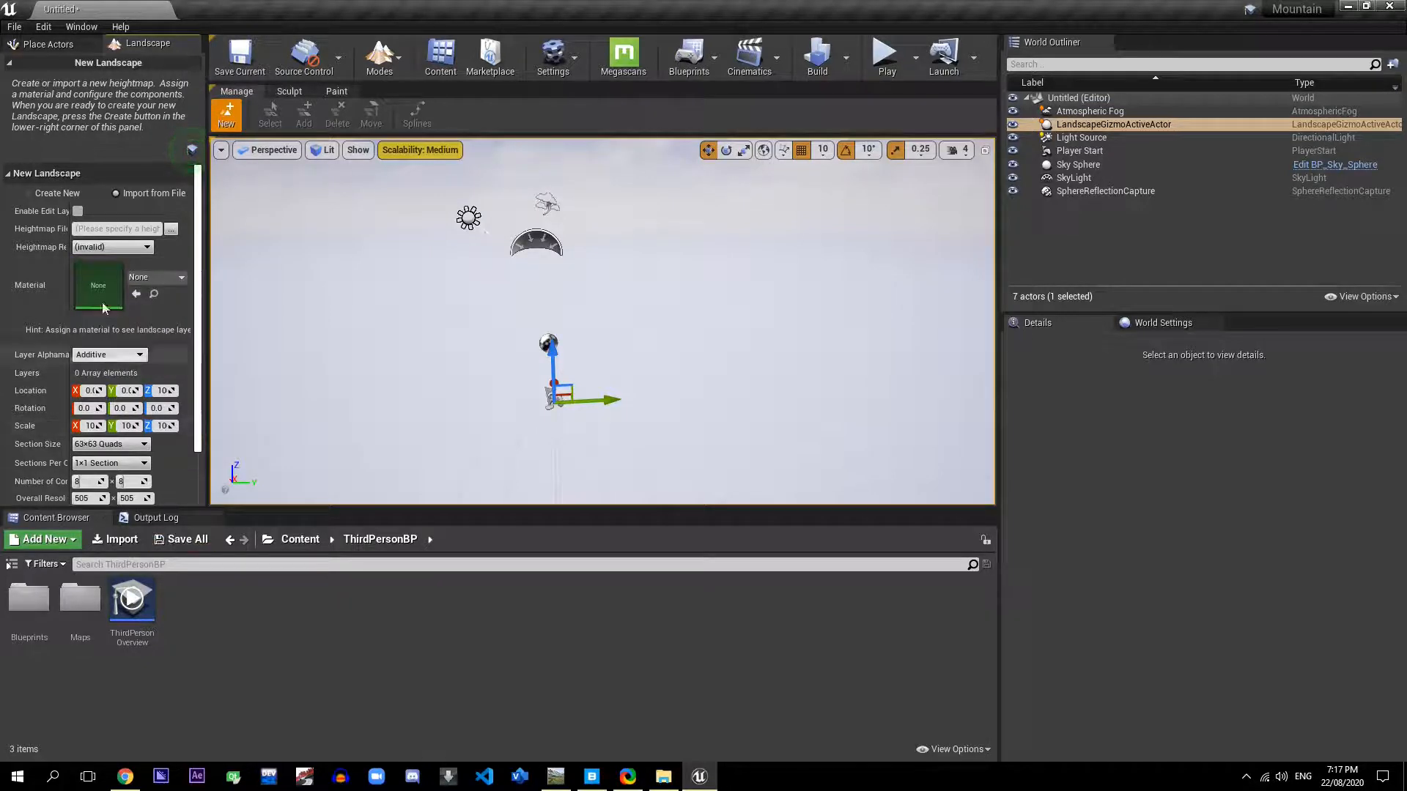
# Step: Create a new material named MountainMaterial in the ThirdPersonBP folder
pyautogui.rightClick(288, 675)
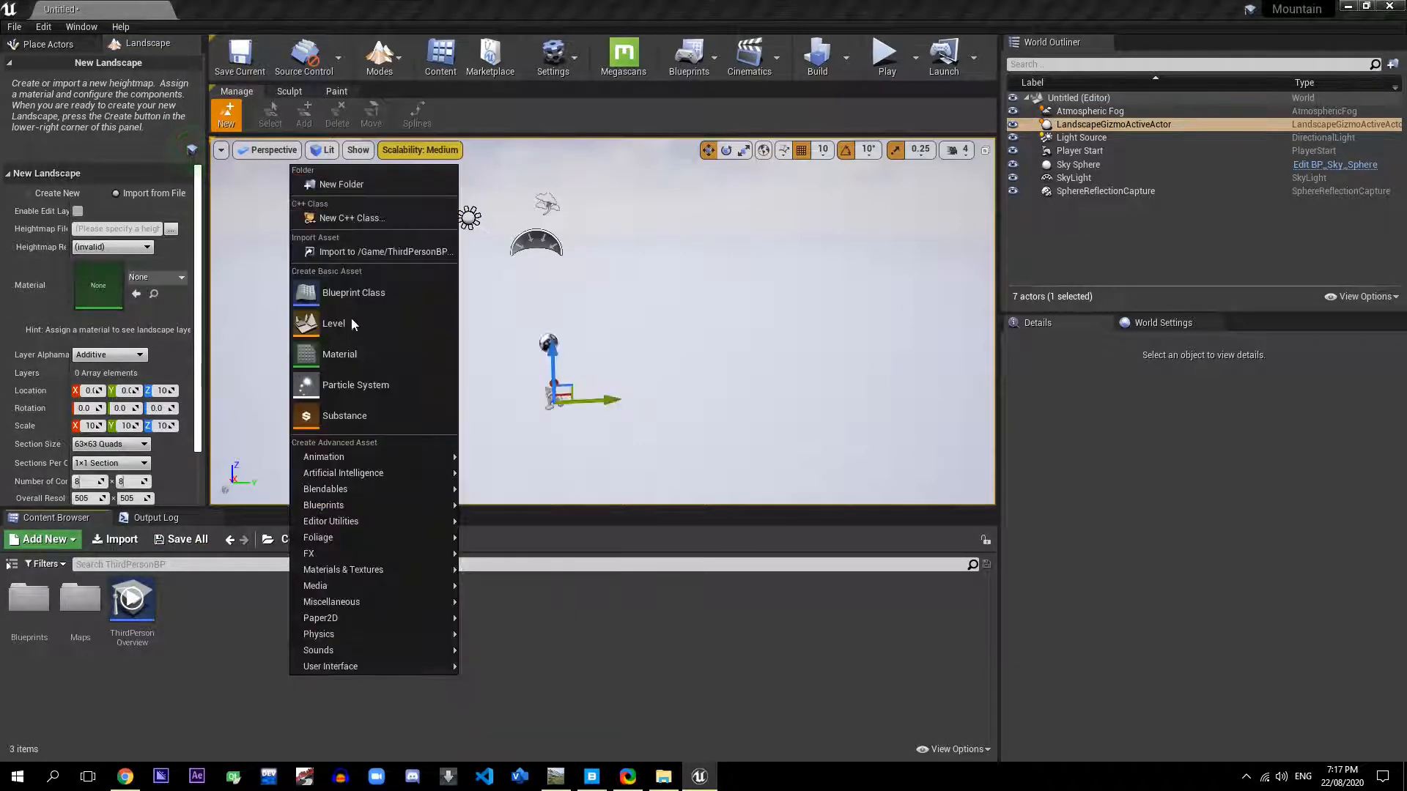
pyautogui.click(346, 353)
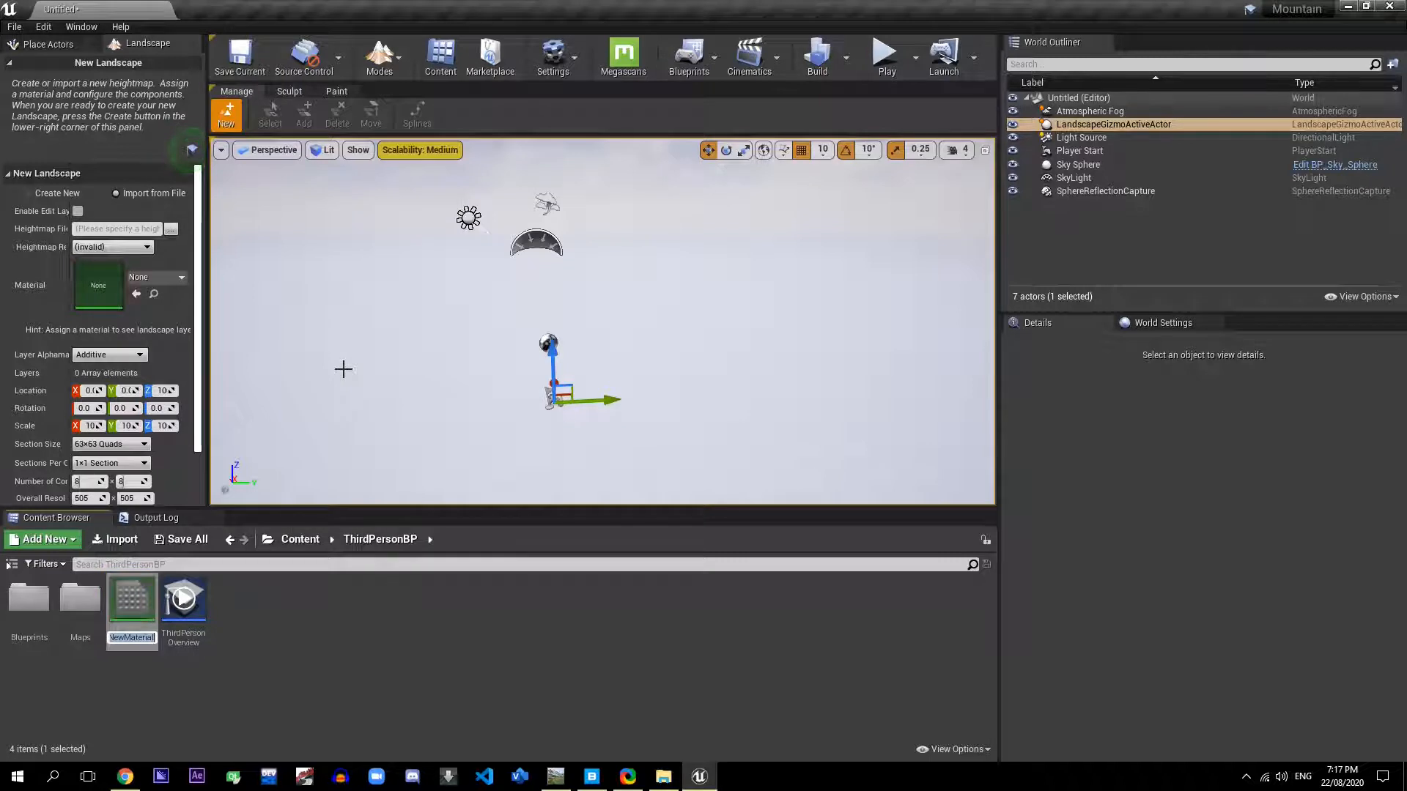
pyautogui.write('\\Mountains')
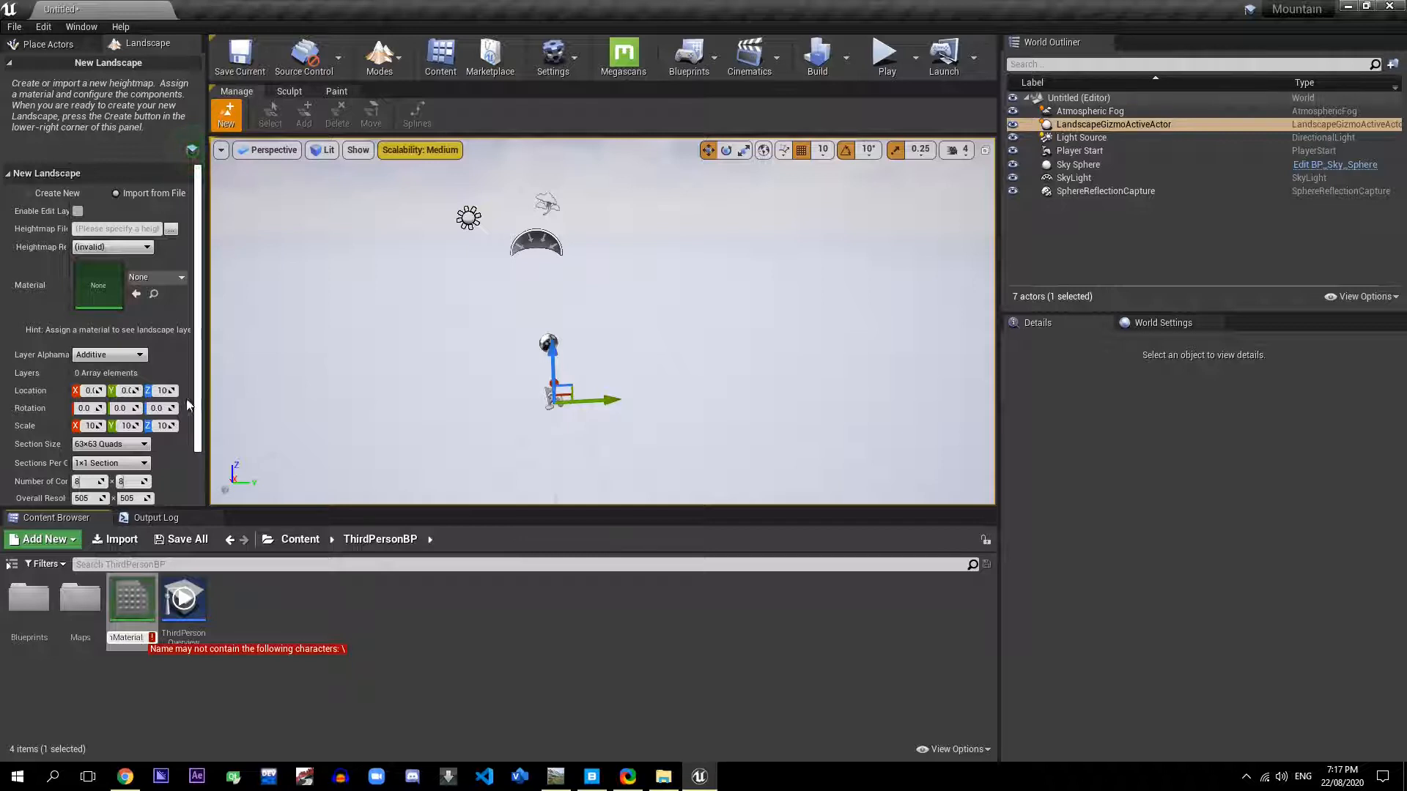
pyautogui.press('Left')
pyautogui.press('Left')
pyautogui.press('Left')
pyautogui.press('Left')
pyautogui.press('Left')
pyautogui.press('Left')
pyautogui.press('Left')
pyautogui.press('Left')
pyautogui.press('Left')
pyautogui.press('Left')
pyautogui.press('Left')
pyautogui.press('Left')
pyautogui.press('Left')
pyautogui.press('Left')
pyautogui.press('Left')
pyautogui.press('Left')
pyautogui.press('Left')
pyautogui.press('Delete')
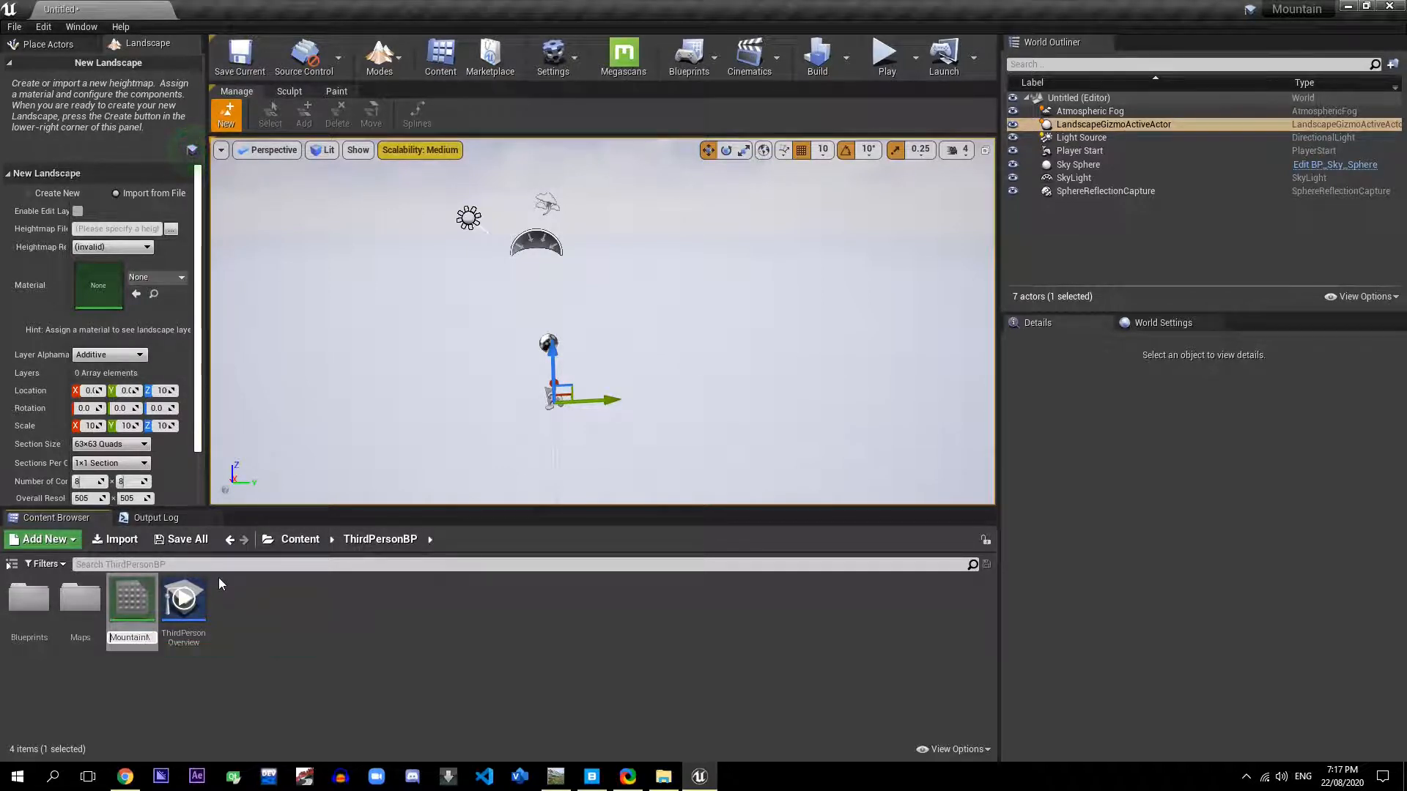
pyautogui.press('Return')
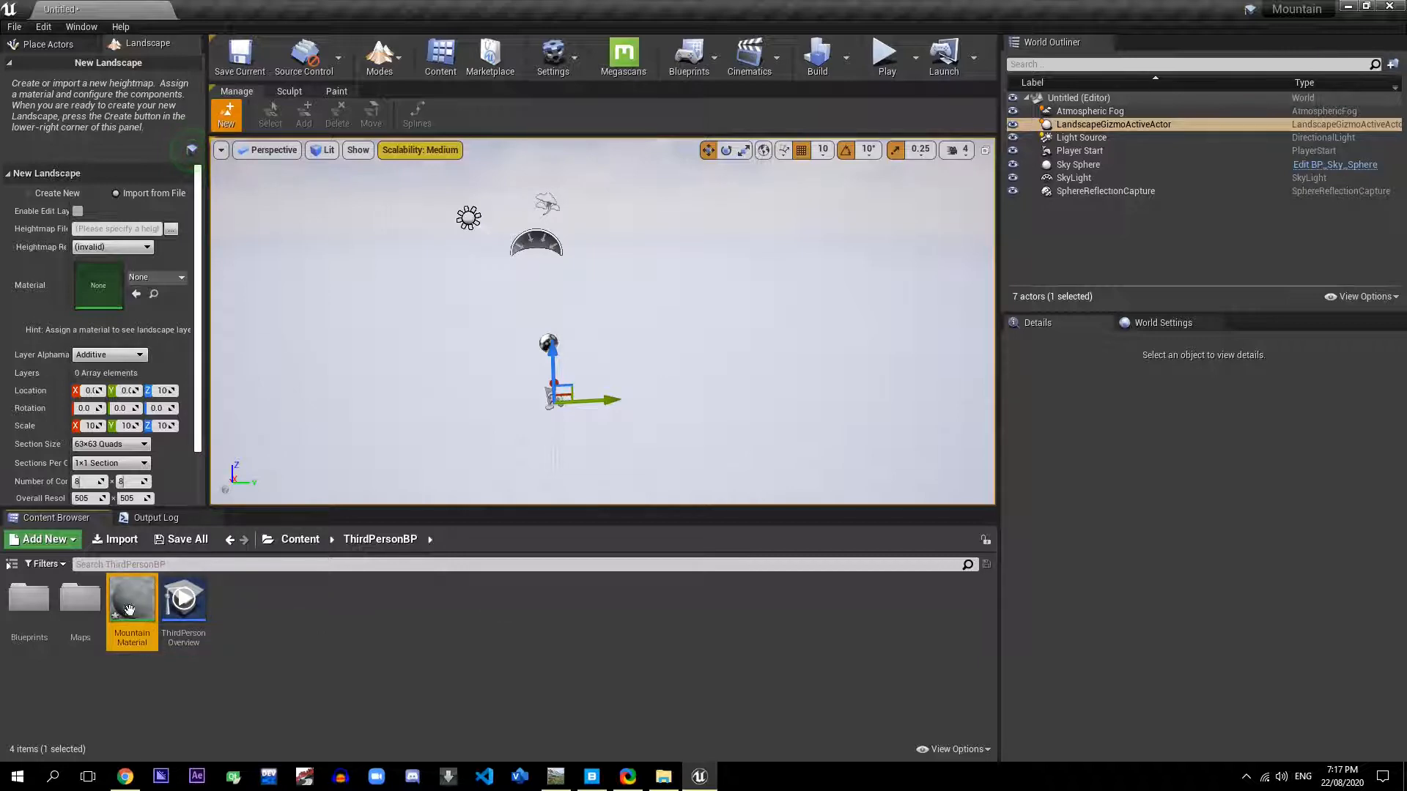
# Step: Assign MountainMaterial as the material of the new landscape
pyautogui.doubleClick(129, 610)
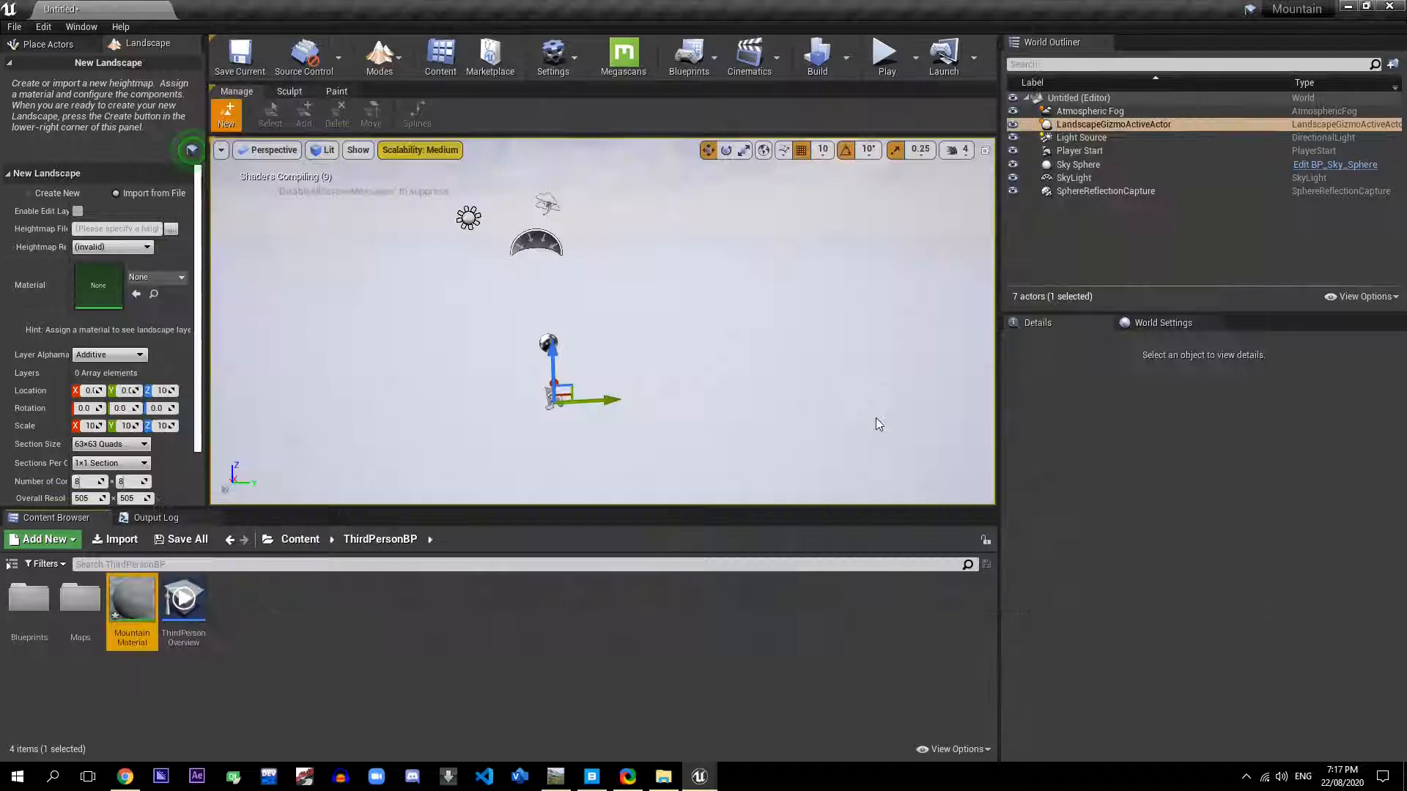
pyautogui.click(1269, 76)
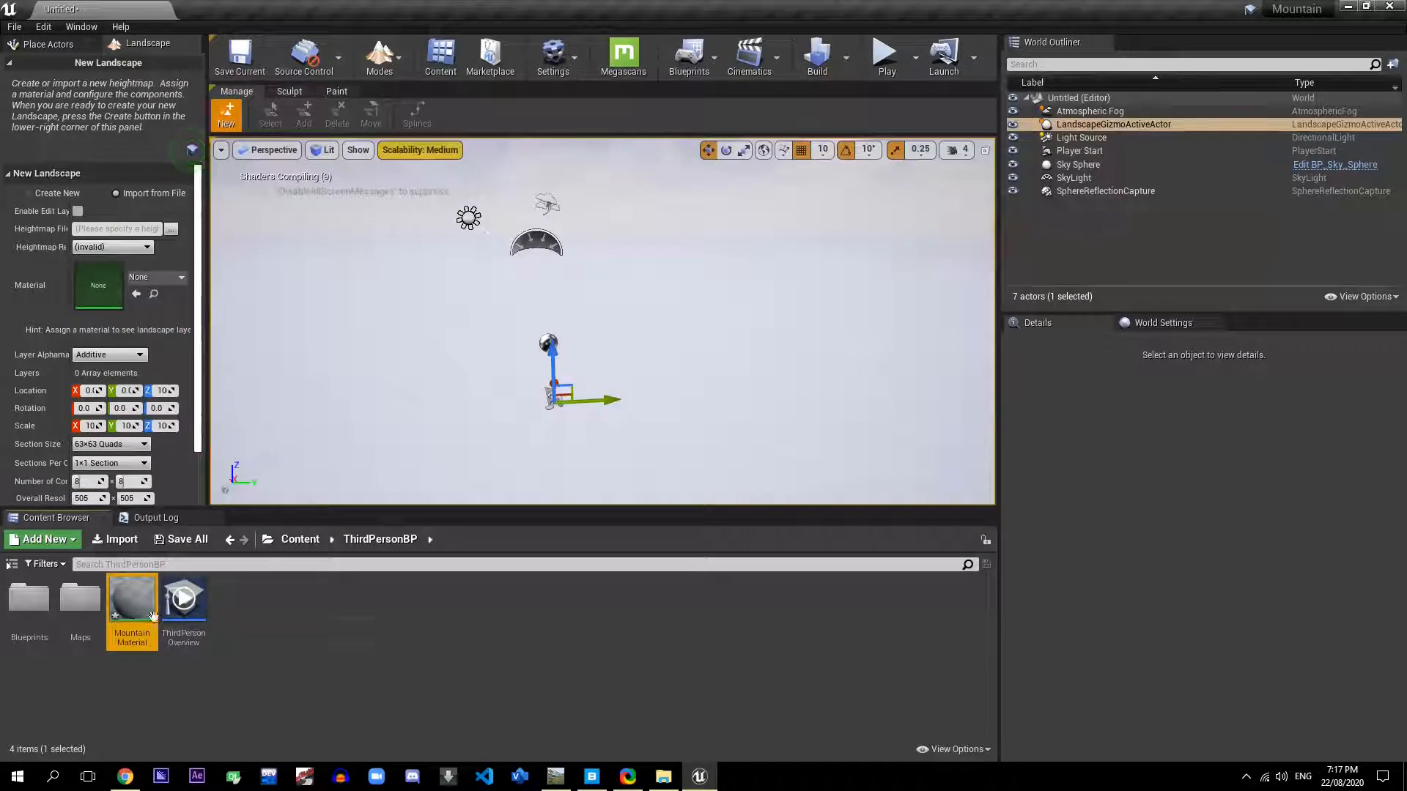
pyautogui.moveTo(152, 615); pyautogui.dragTo(85, 284)
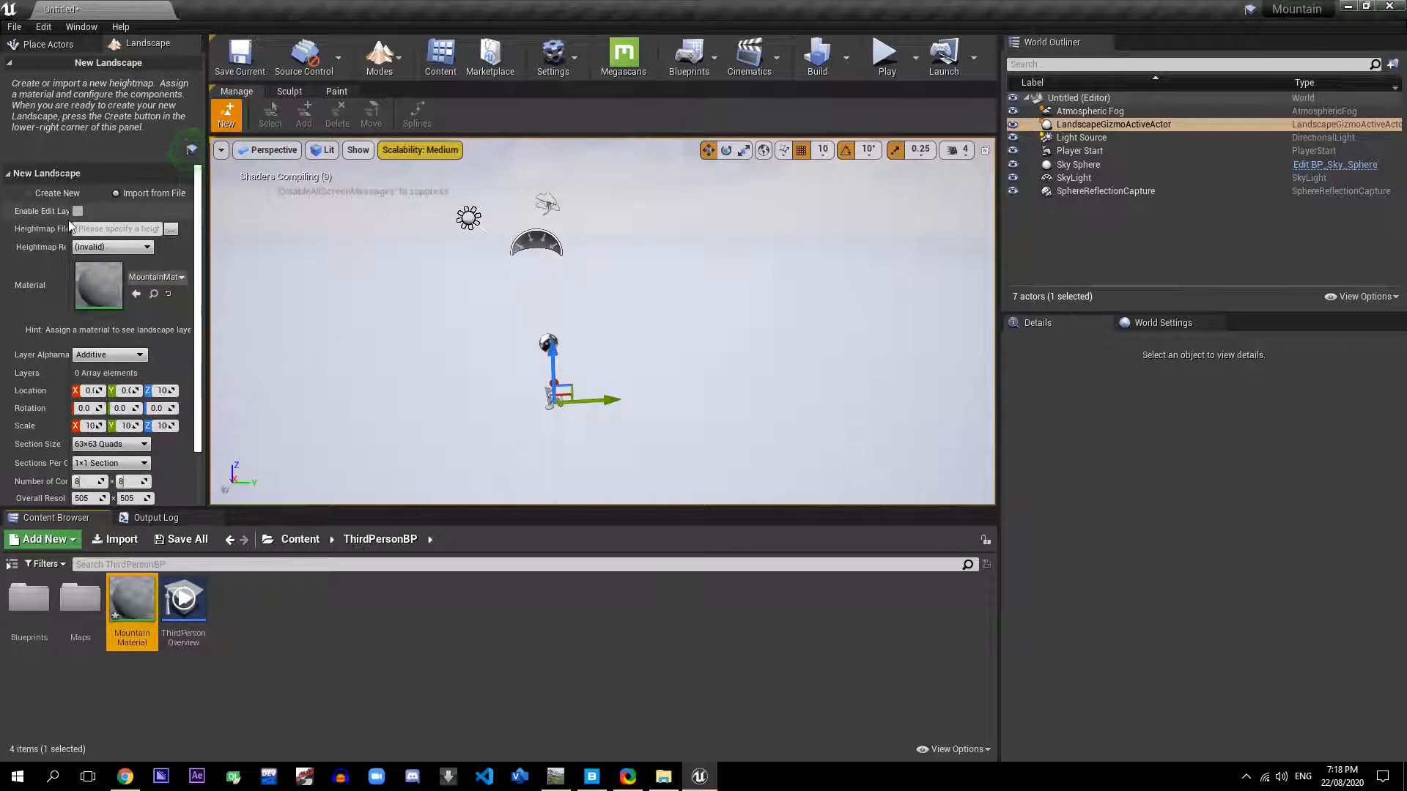
# Step: Load Mountain.r16 from the Desktop as the new landscape's heightmap file
pyautogui.moveTo(68, 220); pyautogui.dragTo(85, 220)
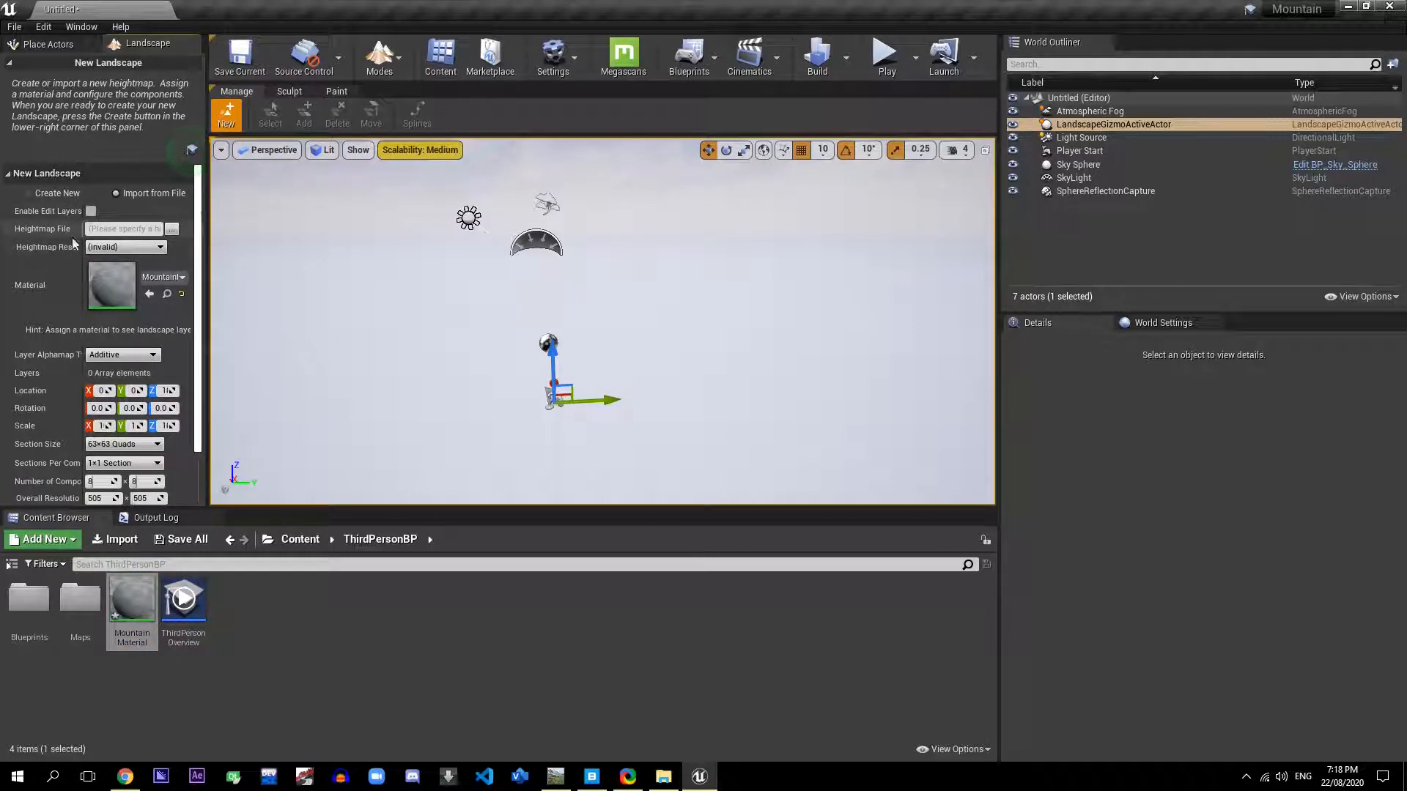
pyautogui.click(172, 229)
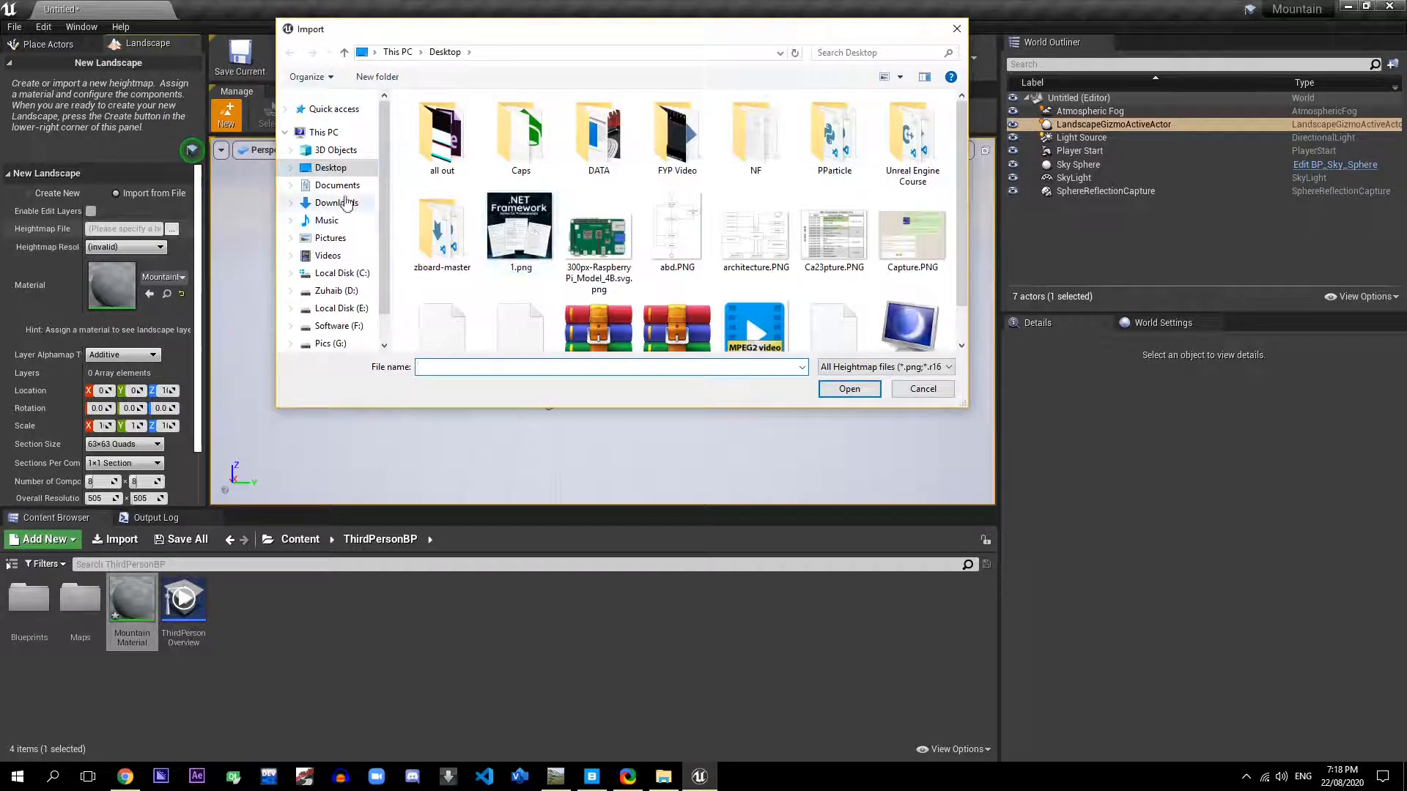
pyautogui.click(342, 174)
pyautogui.scroll(-1, 513, 256)
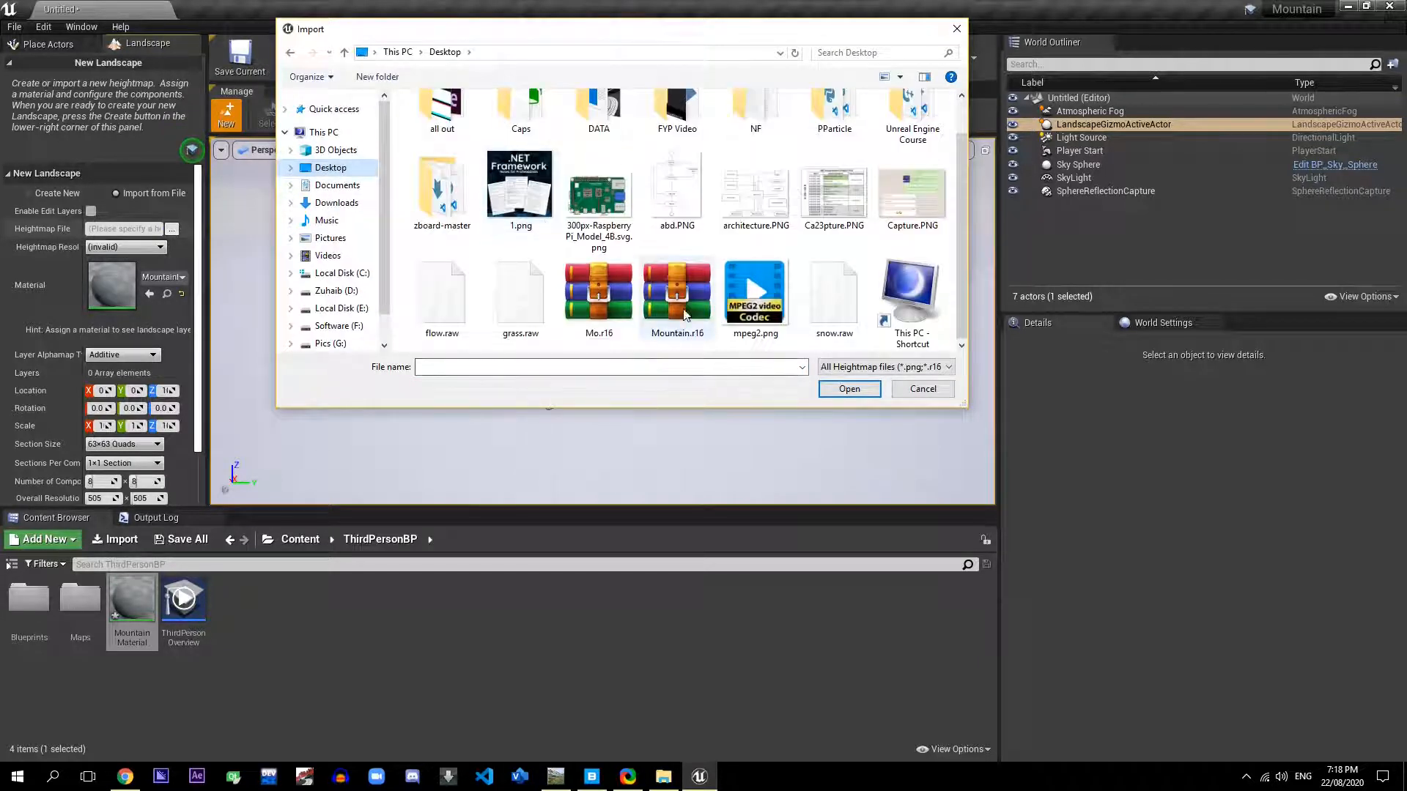
pyautogui.doubleClick(692, 340)
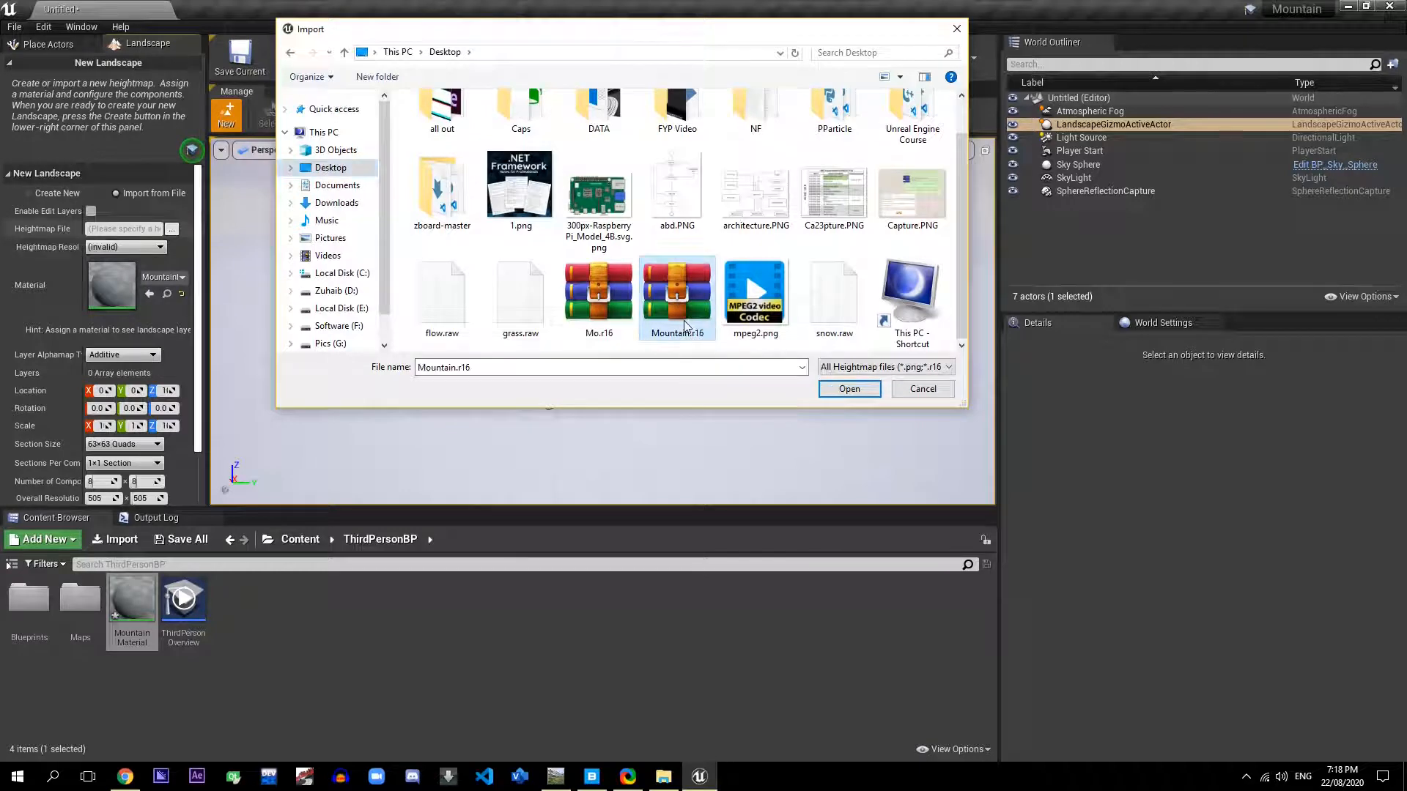
pyautogui.scroll(-4, 586, 325)
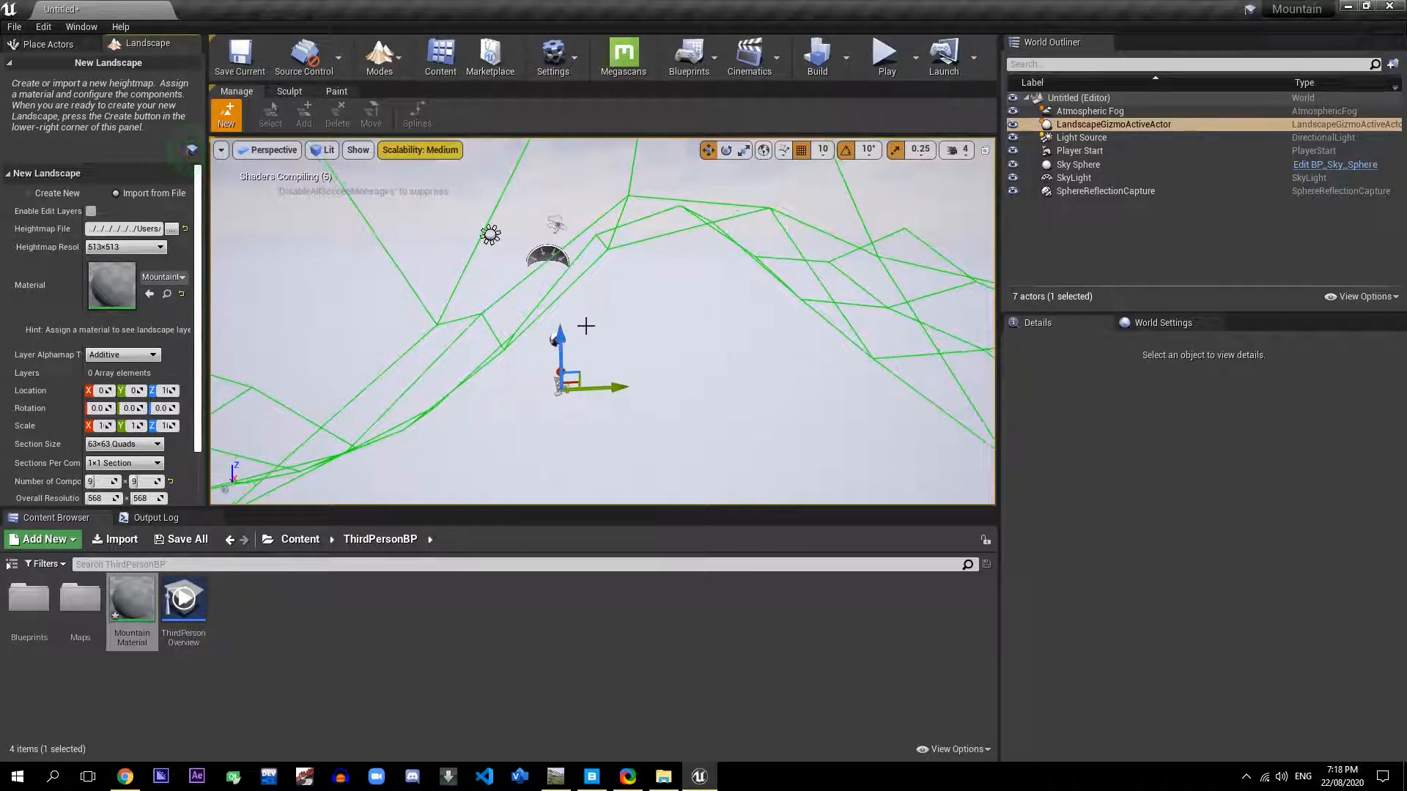
# Step: Set the new landscape's Z scale to 45 and import the landscape
pyautogui.moveTo(585, 325); pyautogui.dragTo(865, 249, button='right')
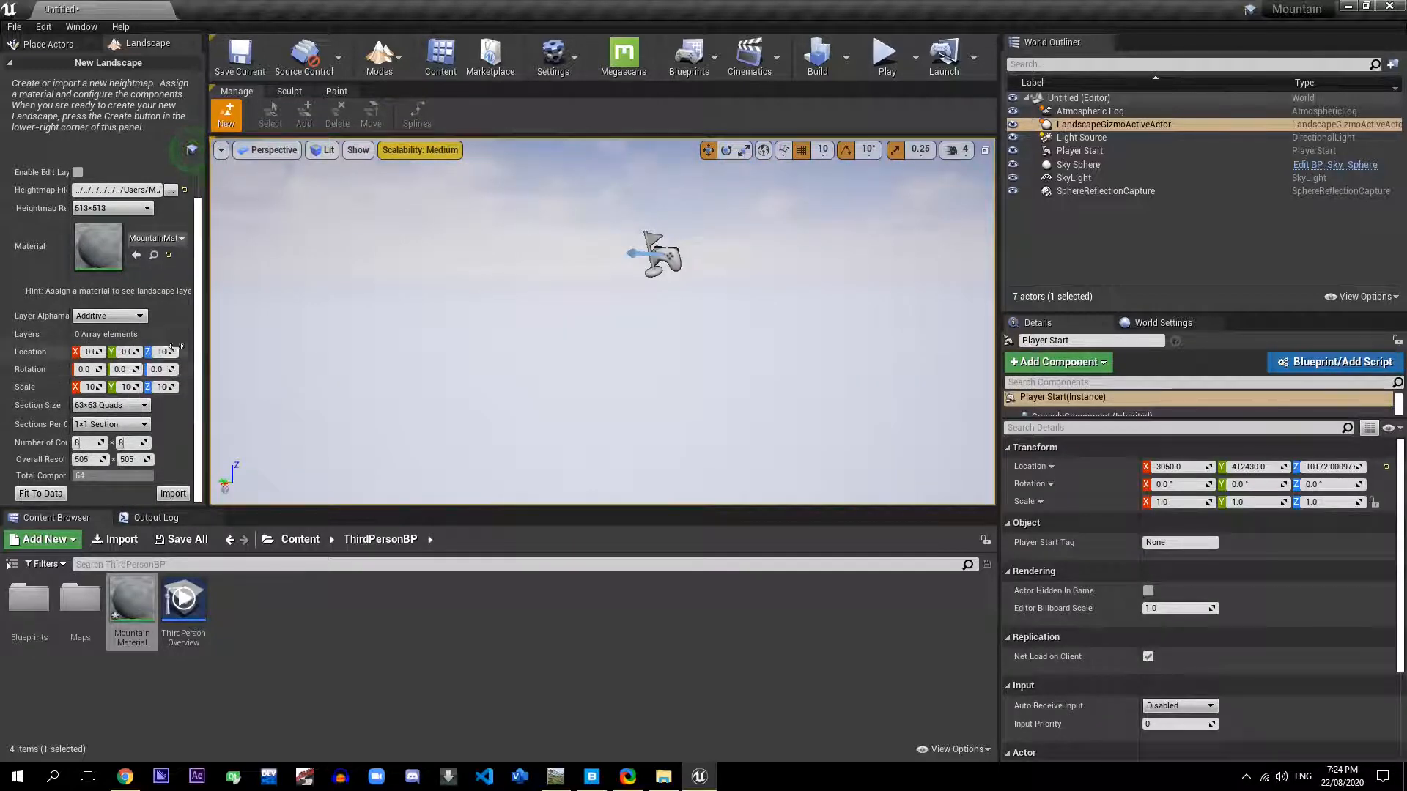
pyautogui.moveTo(207, 335); pyautogui.dragTo(271, 335)
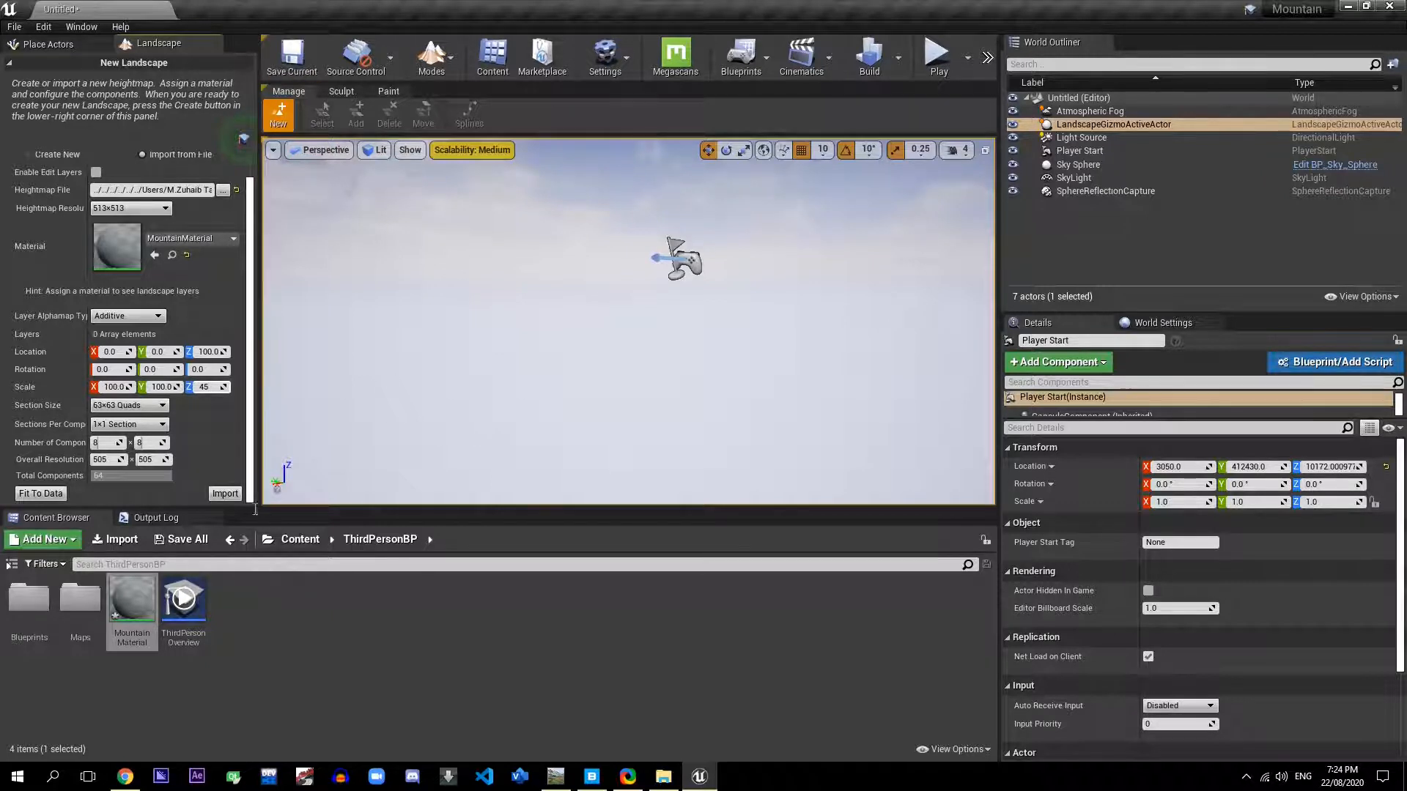
pyautogui.click(226, 495)
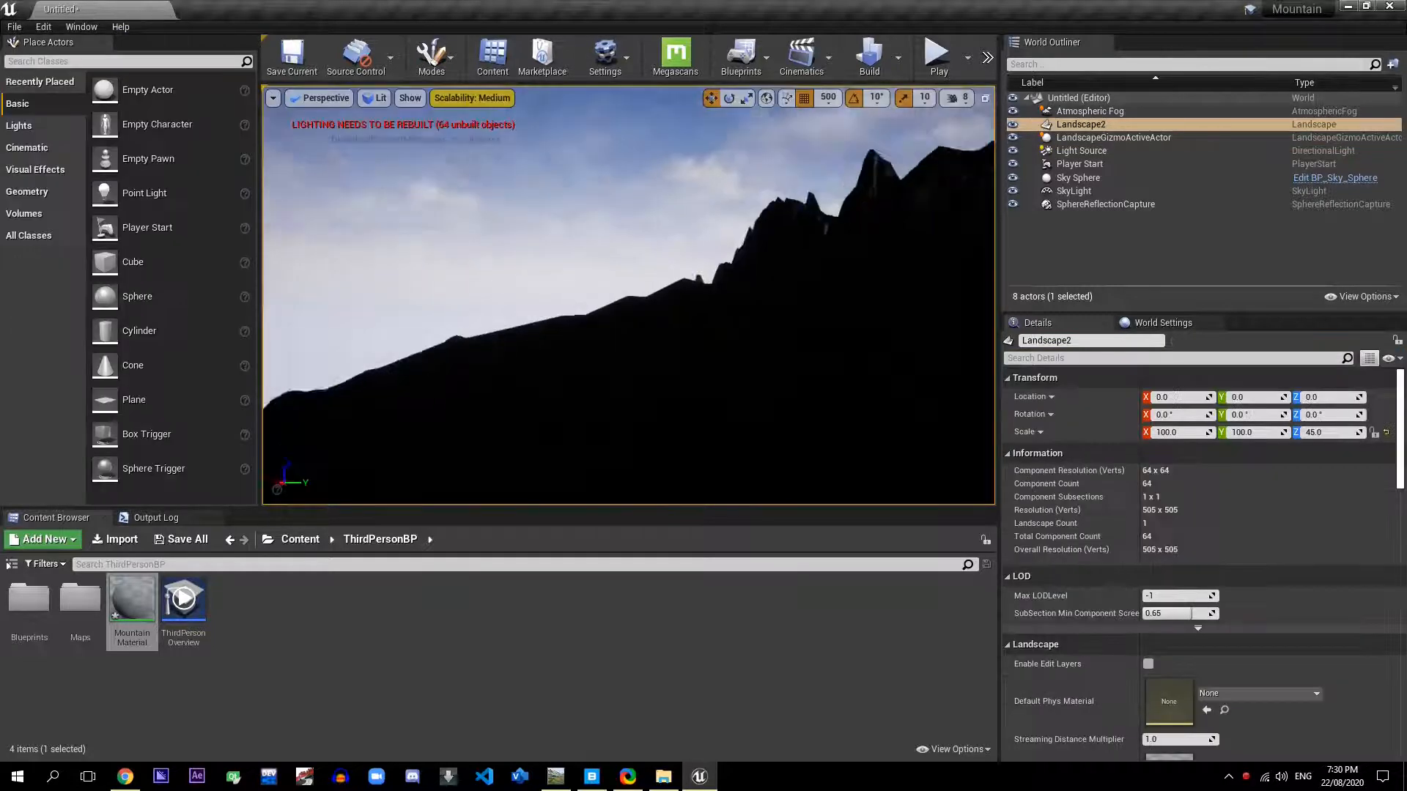
# Step: Play the level, run and jump the character across the imported mountain landscape, and end the play session
pyautogui.moveTo(628, 295); pyautogui.dragTo(696, 285, button='right')
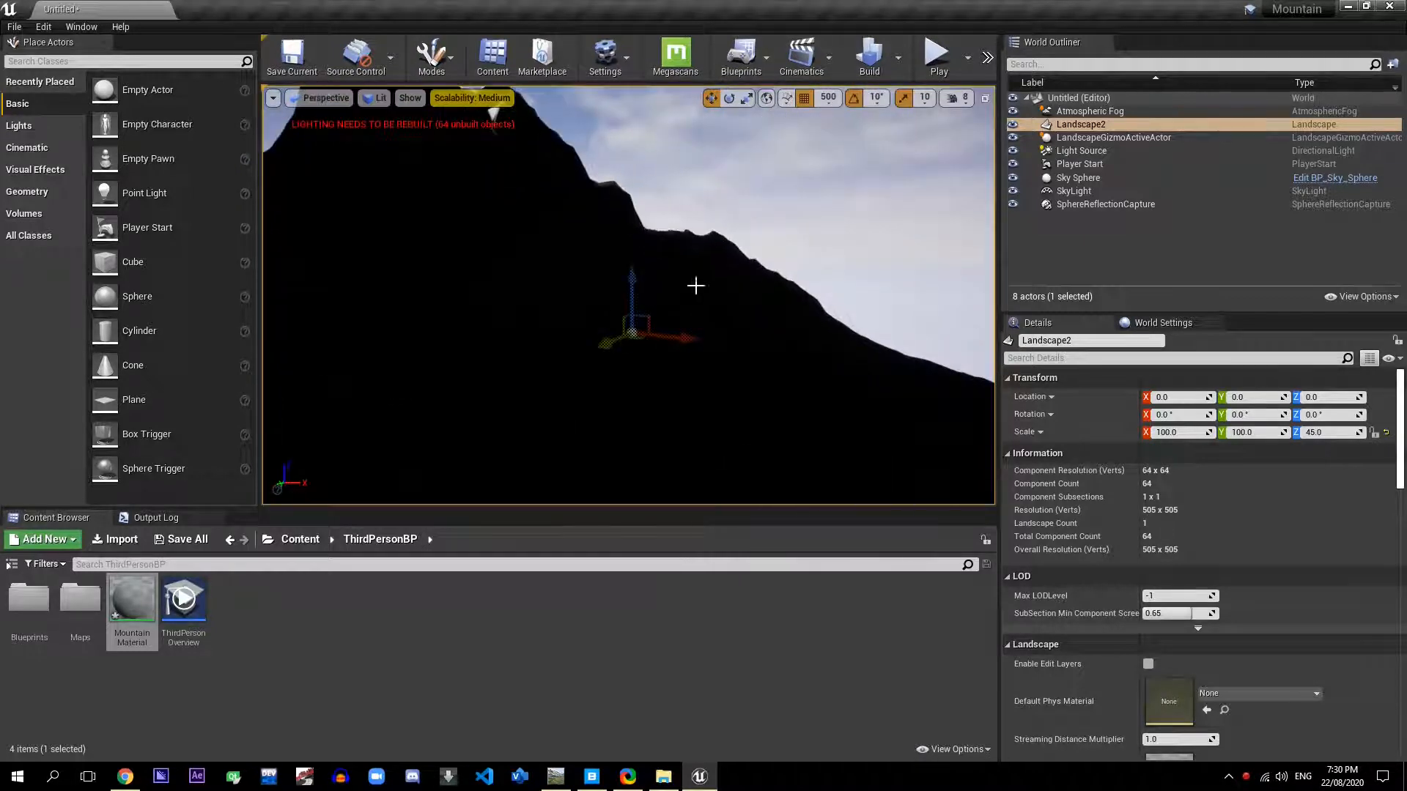
pyautogui.click(936, 55)
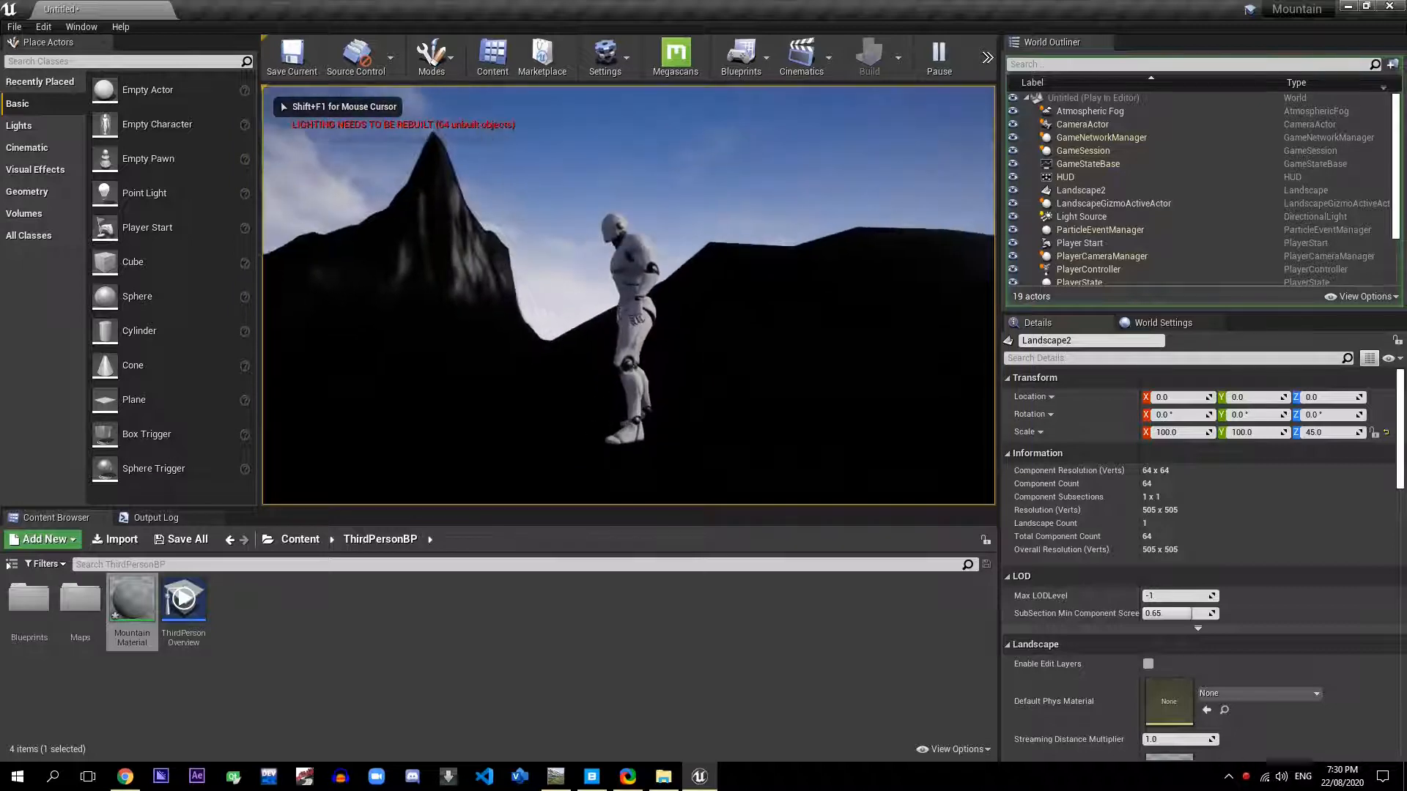
pyautogui.press('w')
pyautogui.press('space')
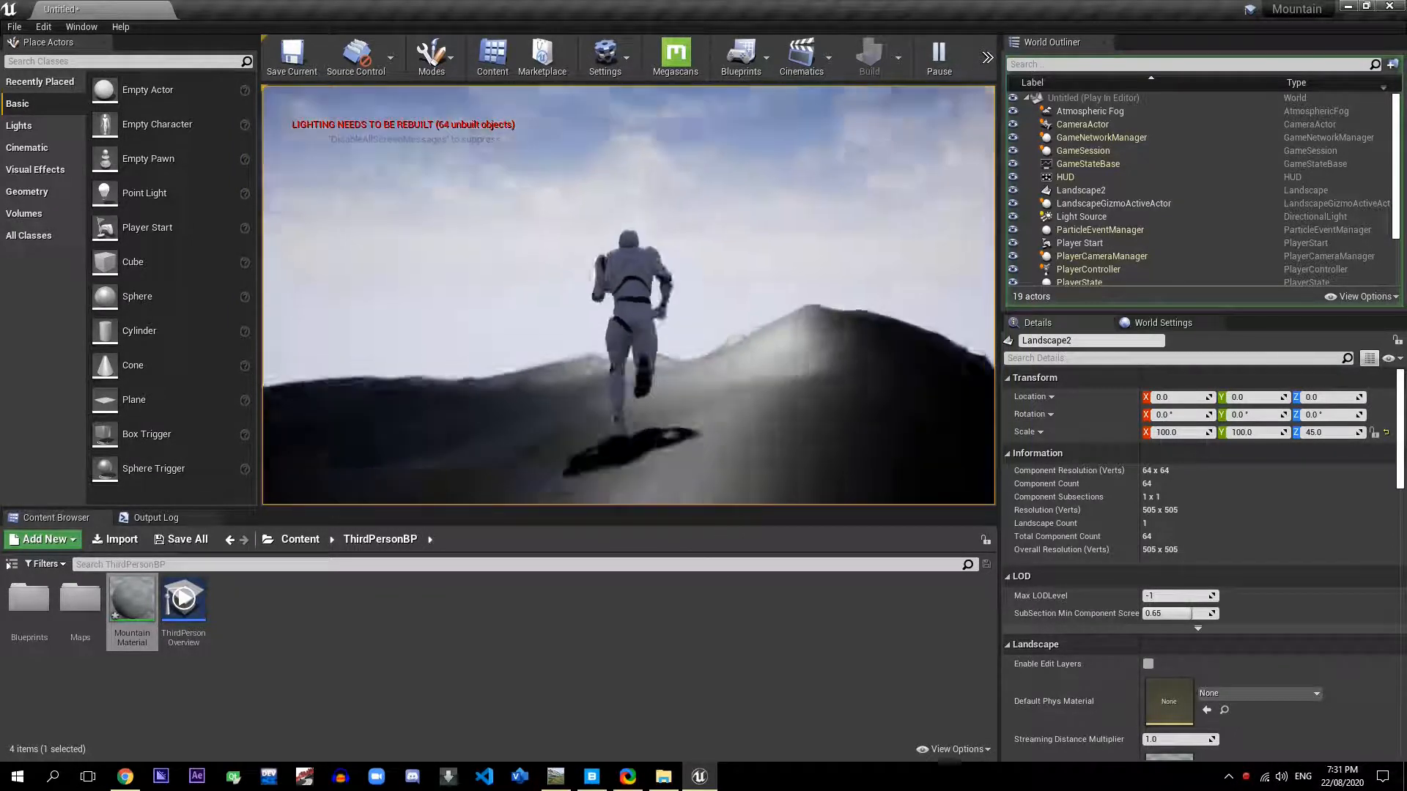
pyautogui.press('w')
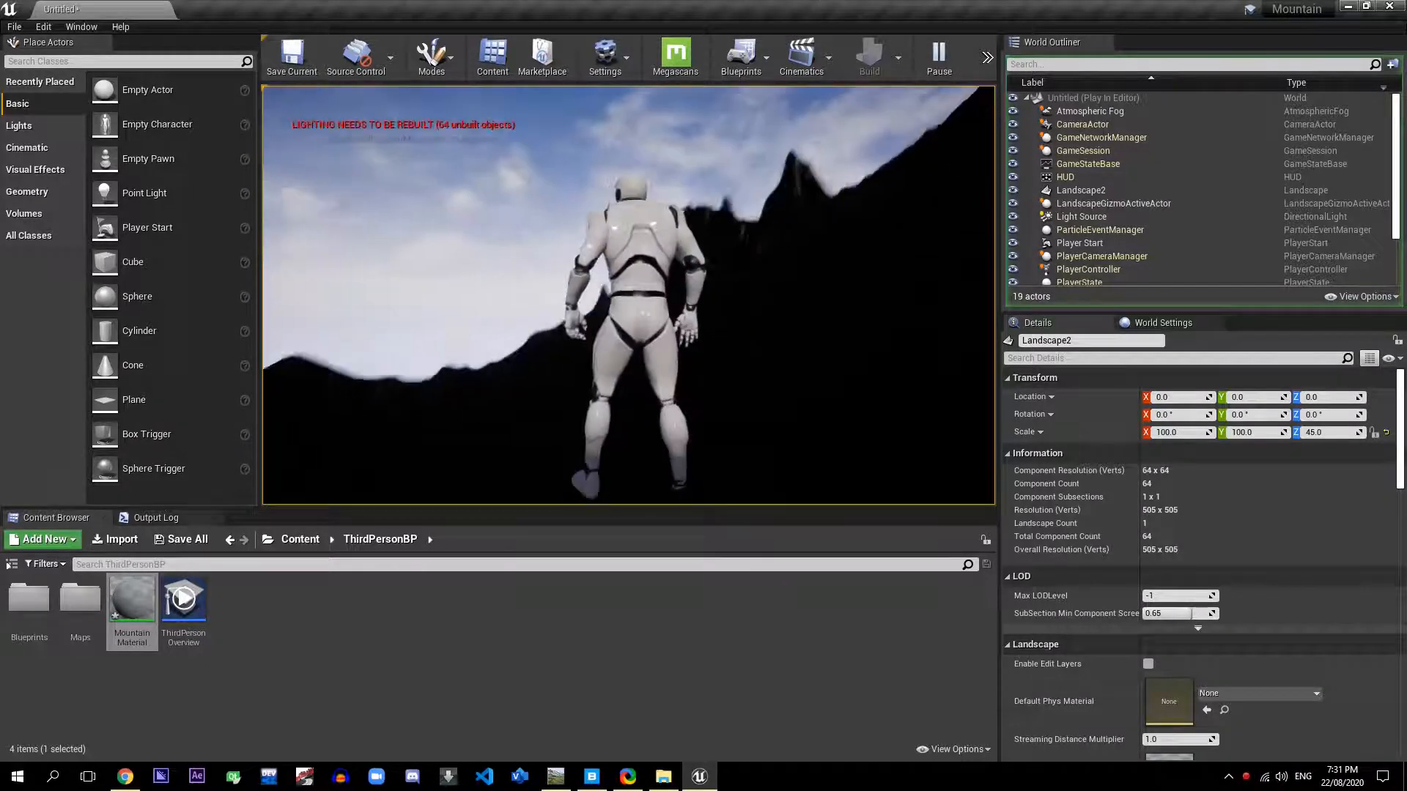
pyautogui.press('Escape')
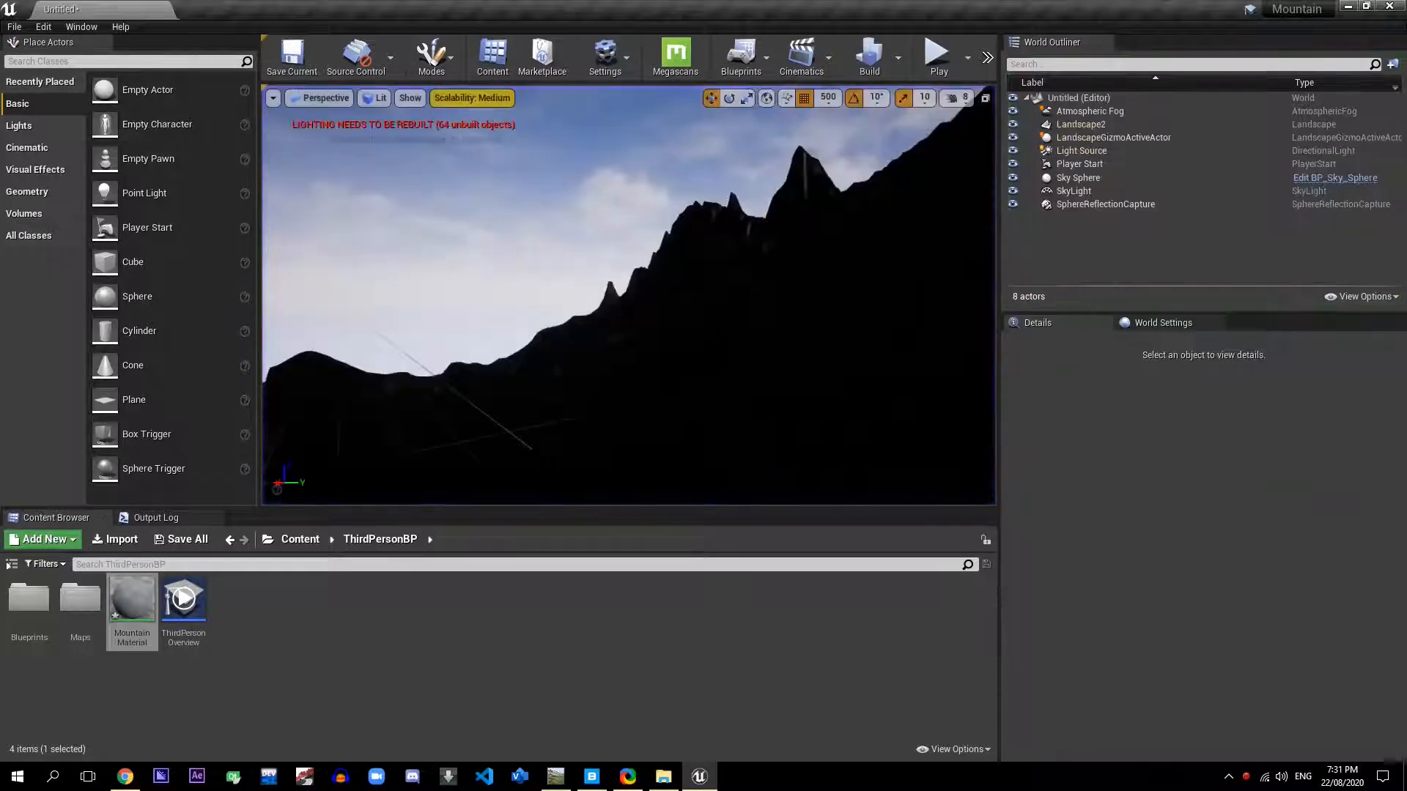
pyautogui.moveTo(628, 295); pyautogui.dragTo(879, 293, button='right')
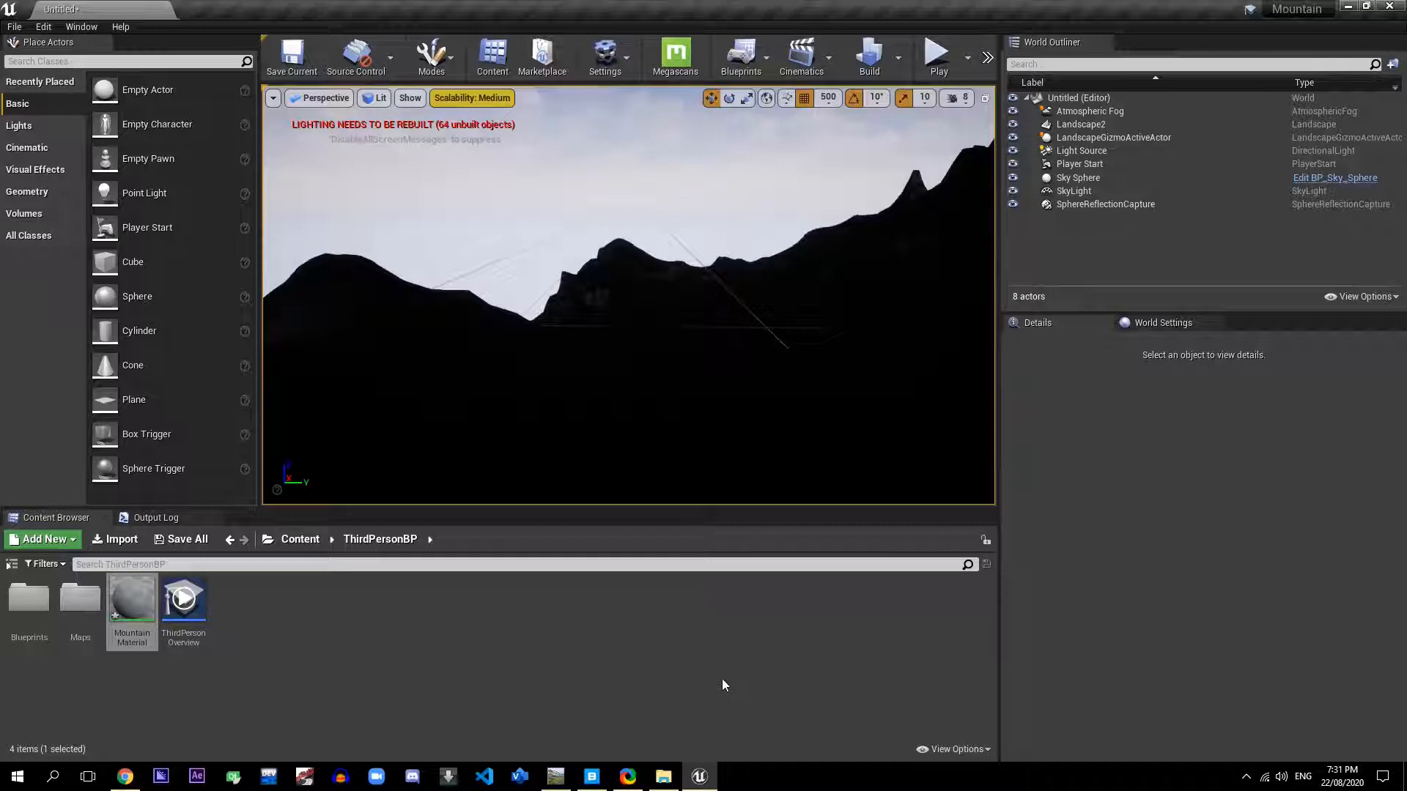
# Step: Switch to Quixel Bridge and export the selected snow surface to Unreal Engine
pyautogui.click(592, 778)
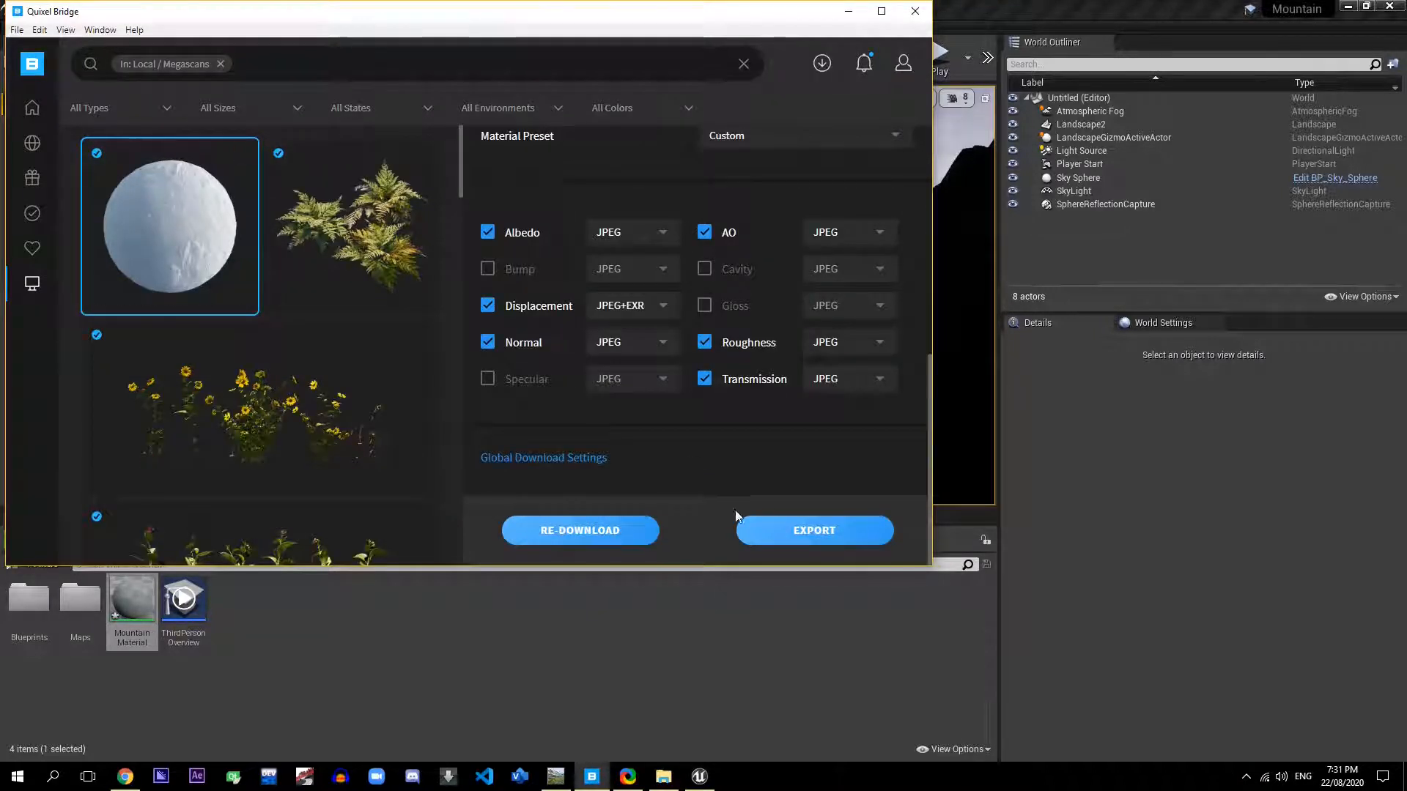
pyautogui.click(852, 532)
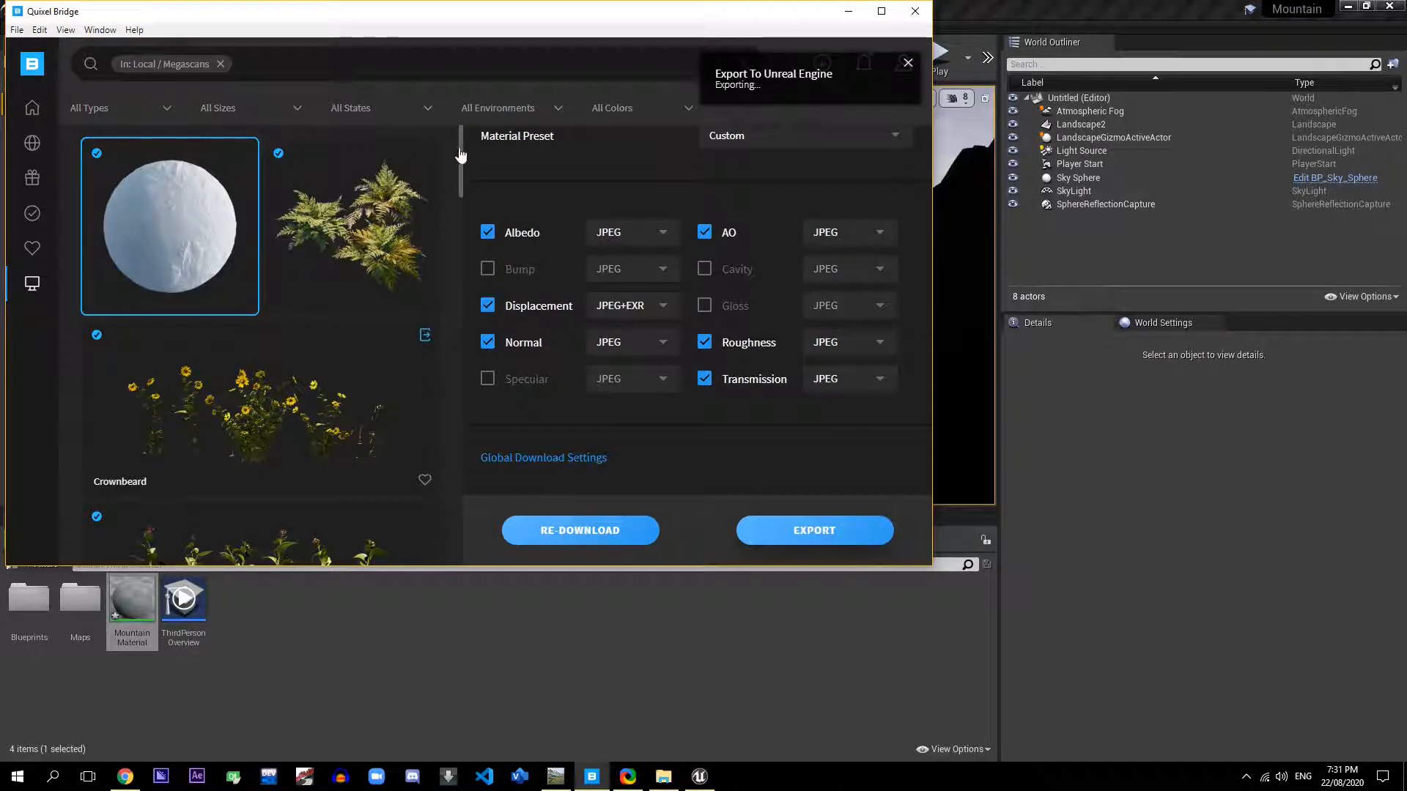
# Step: Find the mossy ground surface in the local Megascans library and export it to Unreal Engine
pyautogui.scroll(-5, 460, 150)
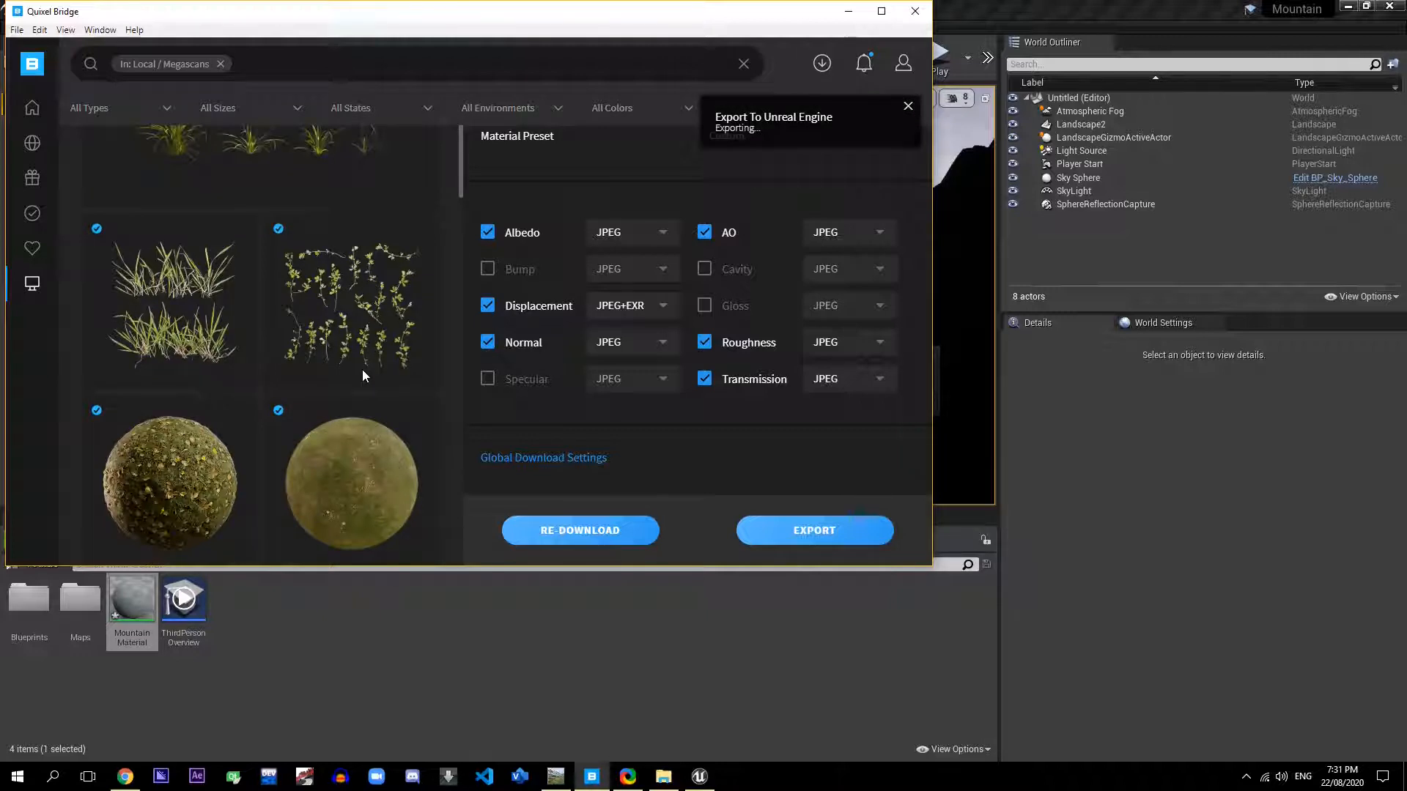
pyautogui.scroll(-3, 459, 176)
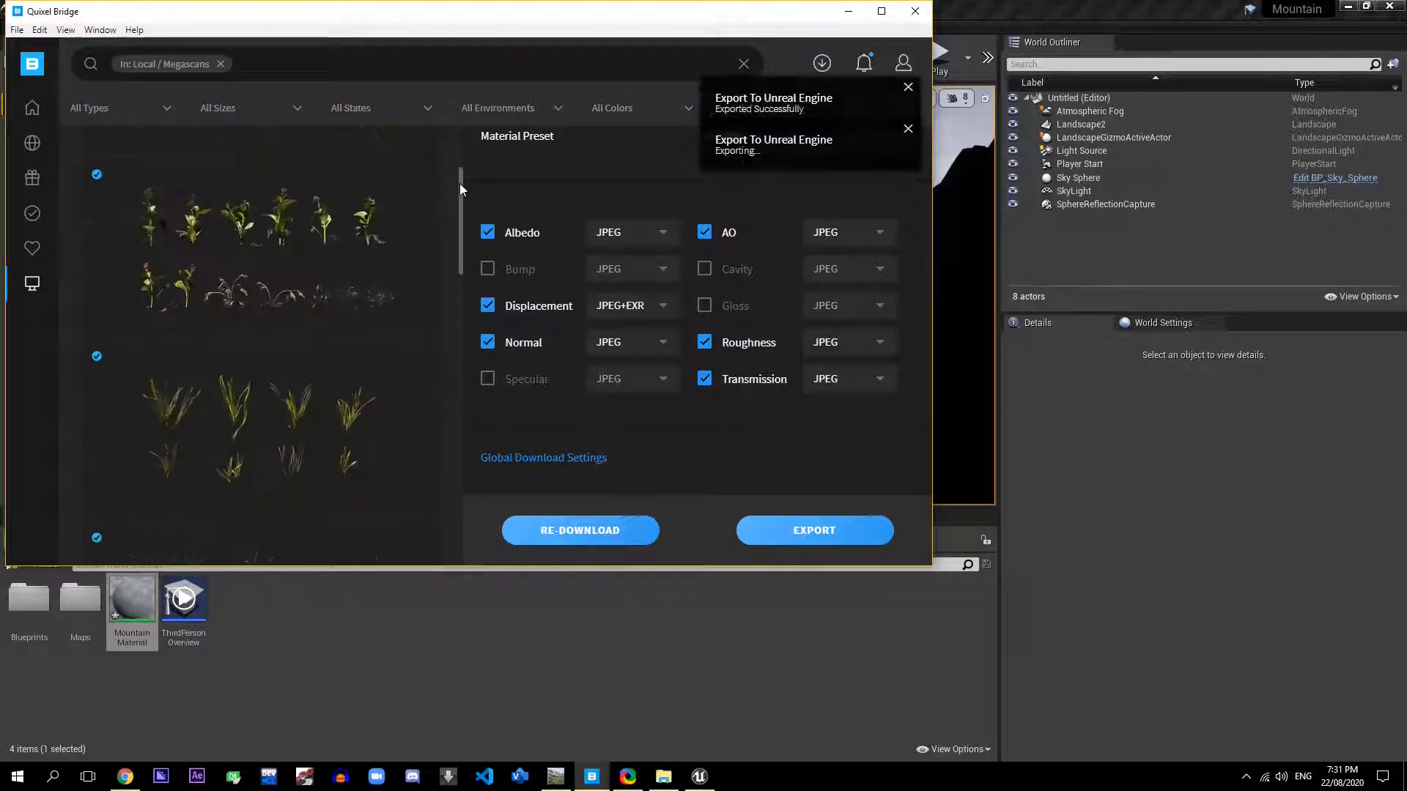
pyautogui.moveTo(459, 192); pyautogui.dragTo(454, 414)
pyautogui.click(843, 532)
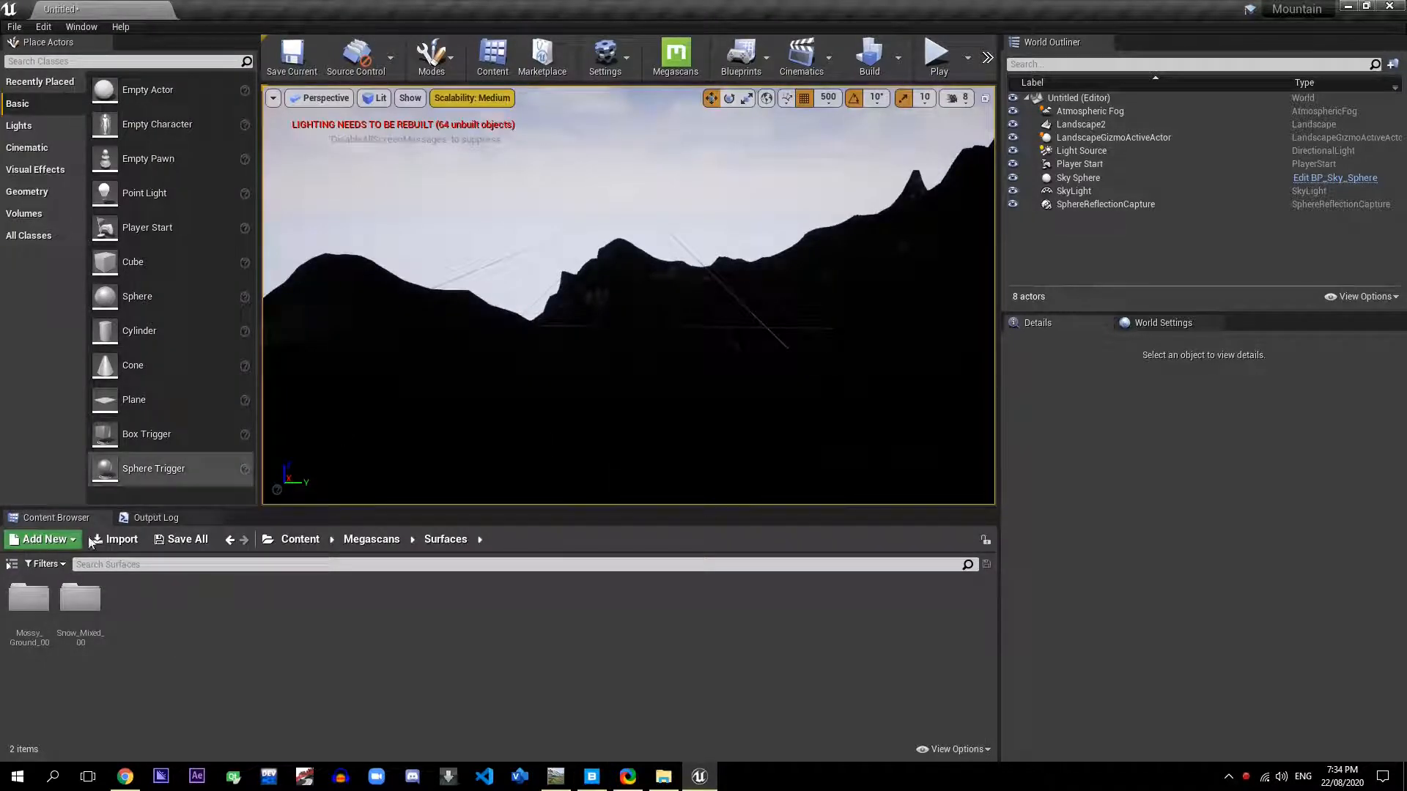
# Step: Switch to Unreal Engine and examine the imported assets in the Mossy_Ground_00 and Snow_Mixed_00 surface folders
pyautogui.click(22, 616)
pyautogui.doubleClick(22, 616)
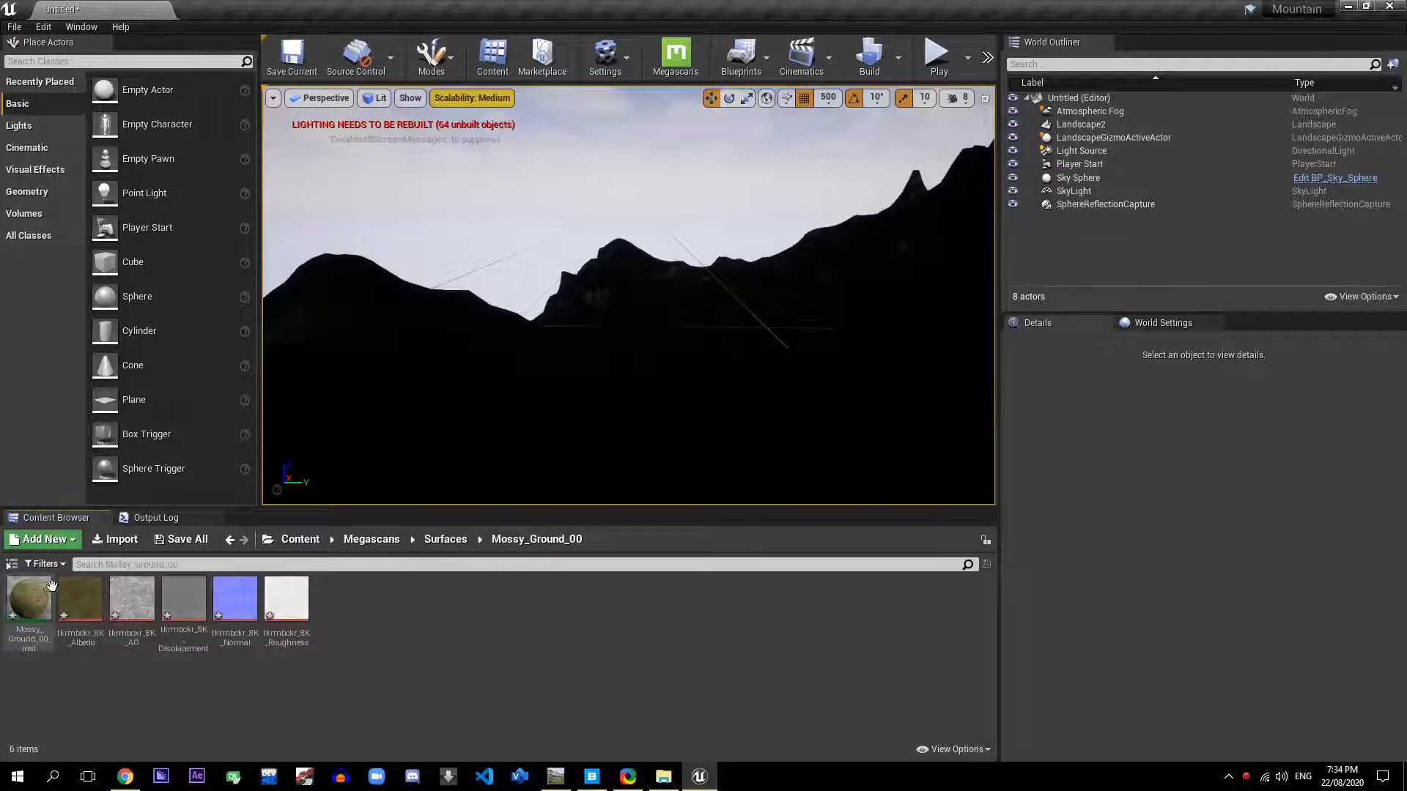
pyautogui.click(445, 539)
pyautogui.click(89, 607)
pyautogui.doubleClick(90, 607)
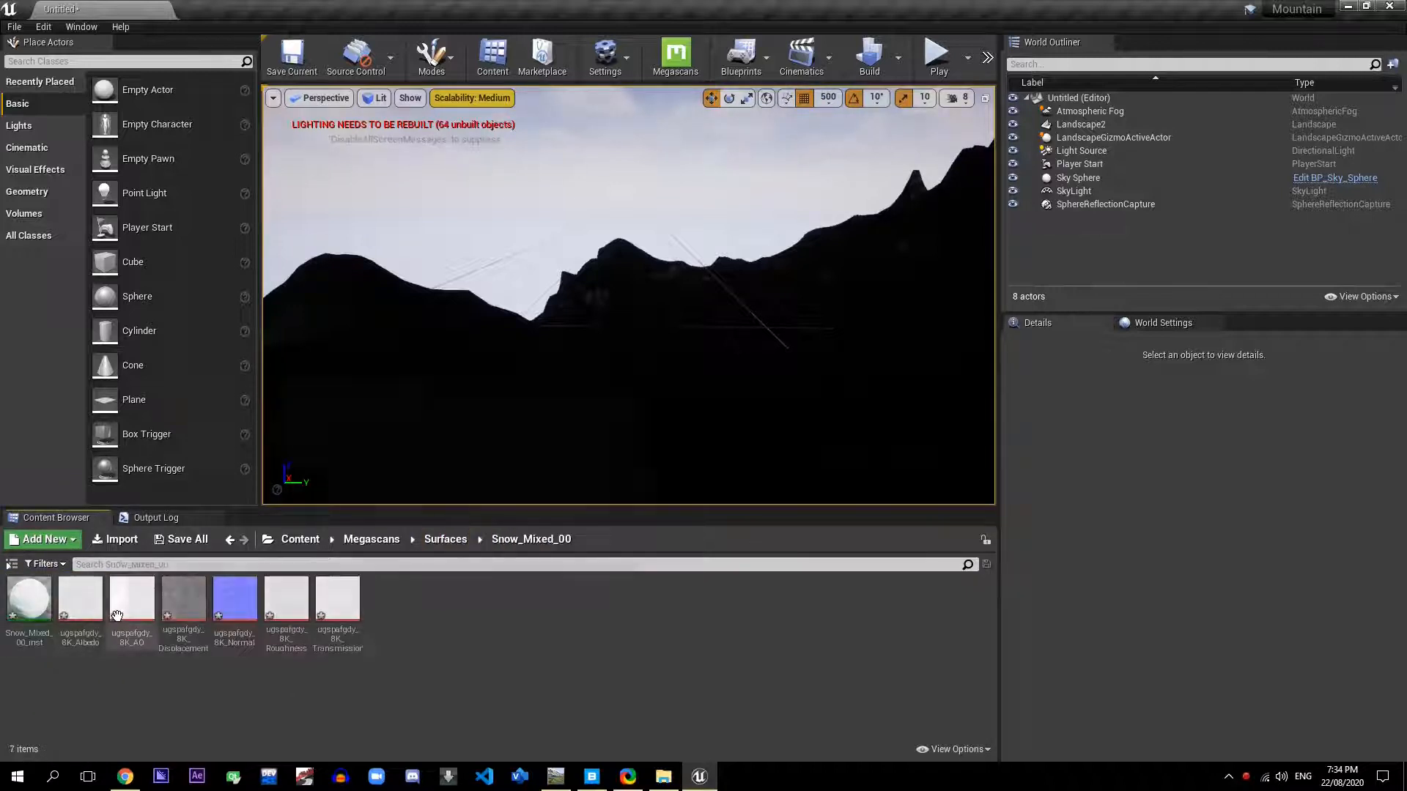
pyautogui.click(446, 539)
# Step: Switch to Landscape mode and open MountainMaterial from the ThirdPersonBP folder for editing
pyautogui.moveTo(353, 220); pyautogui.dragTo(589, 217, button='right')
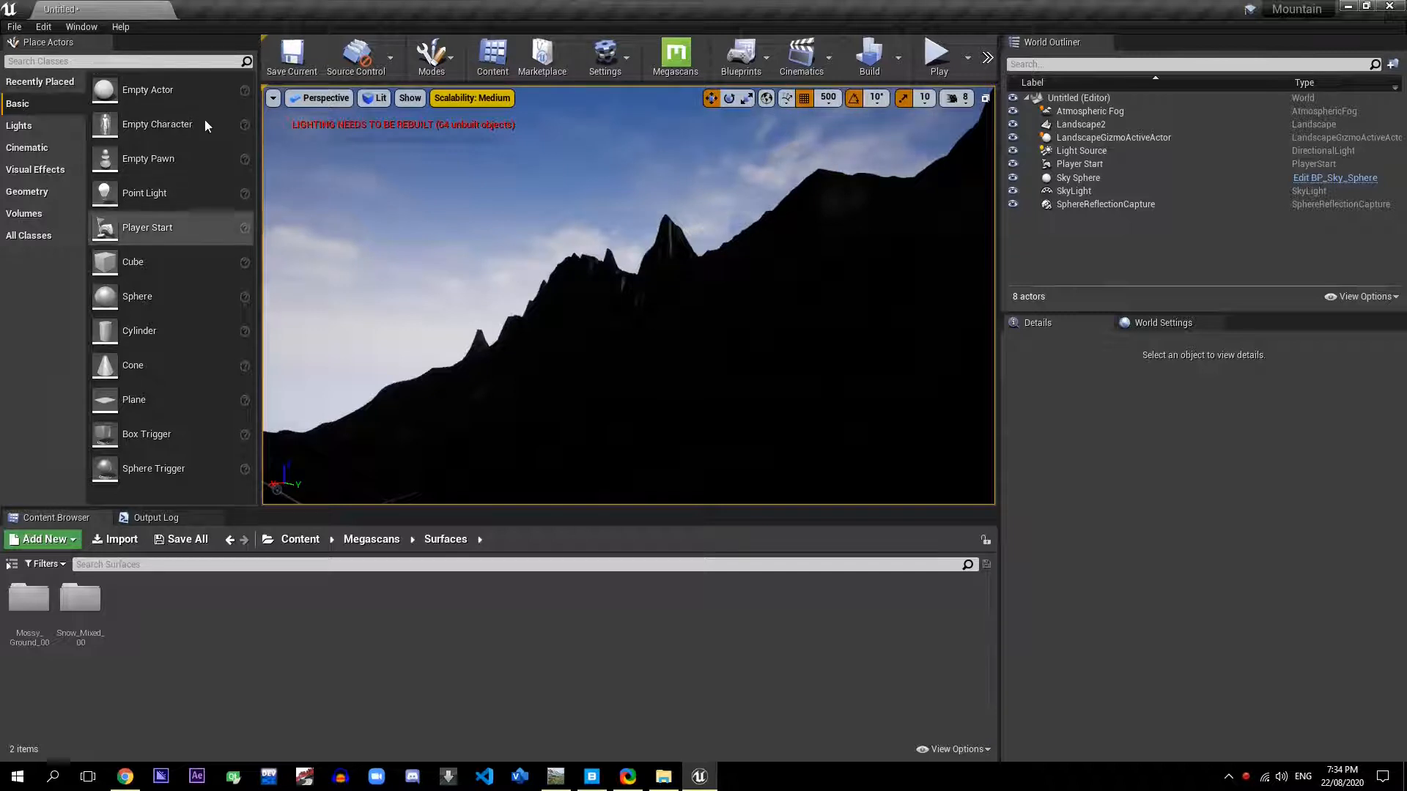
pyautogui.hotkey('shift', '3')
pyautogui.click(372, 540)
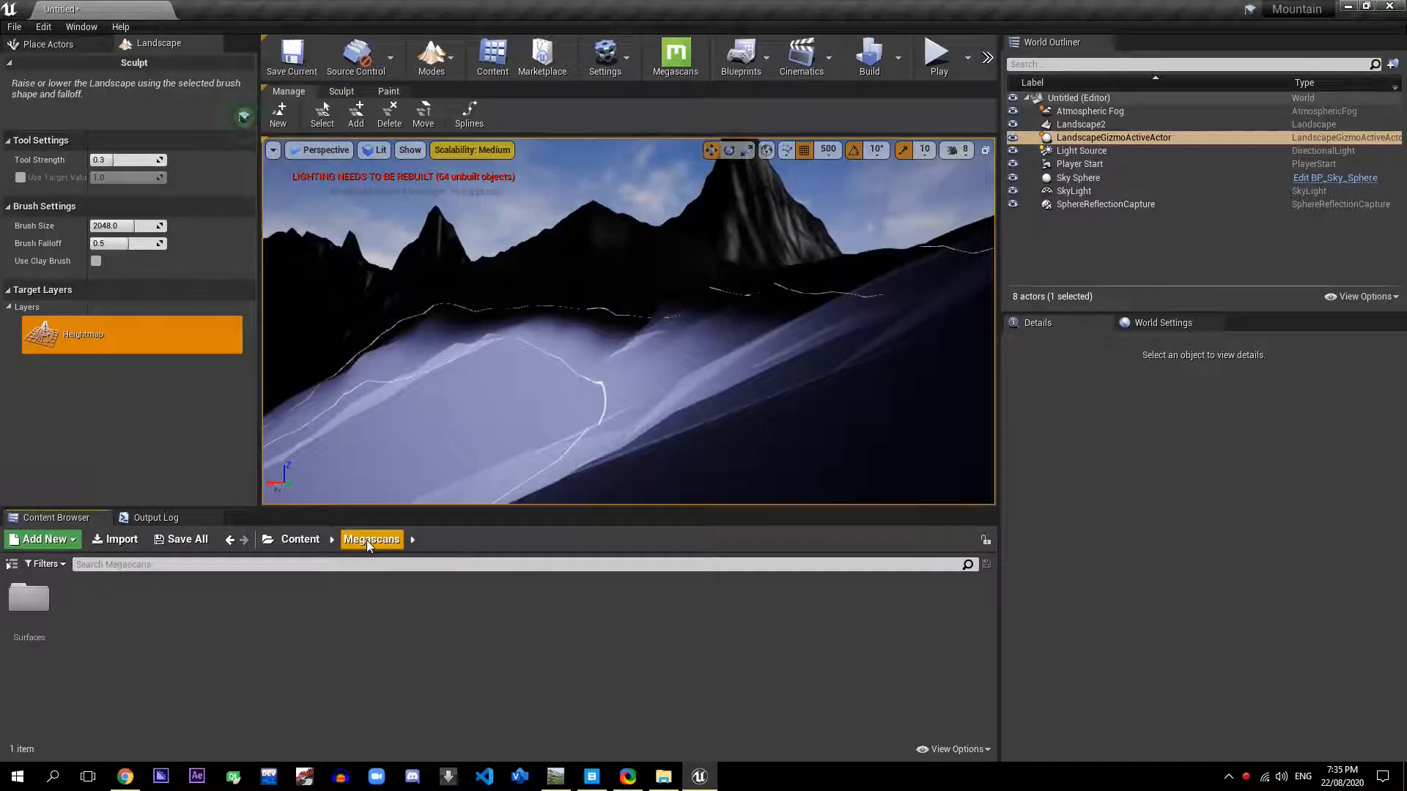
pyautogui.click(301, 539)
pyautogui.click(289, 615)
pyautogui.doubleClick(289, 613)
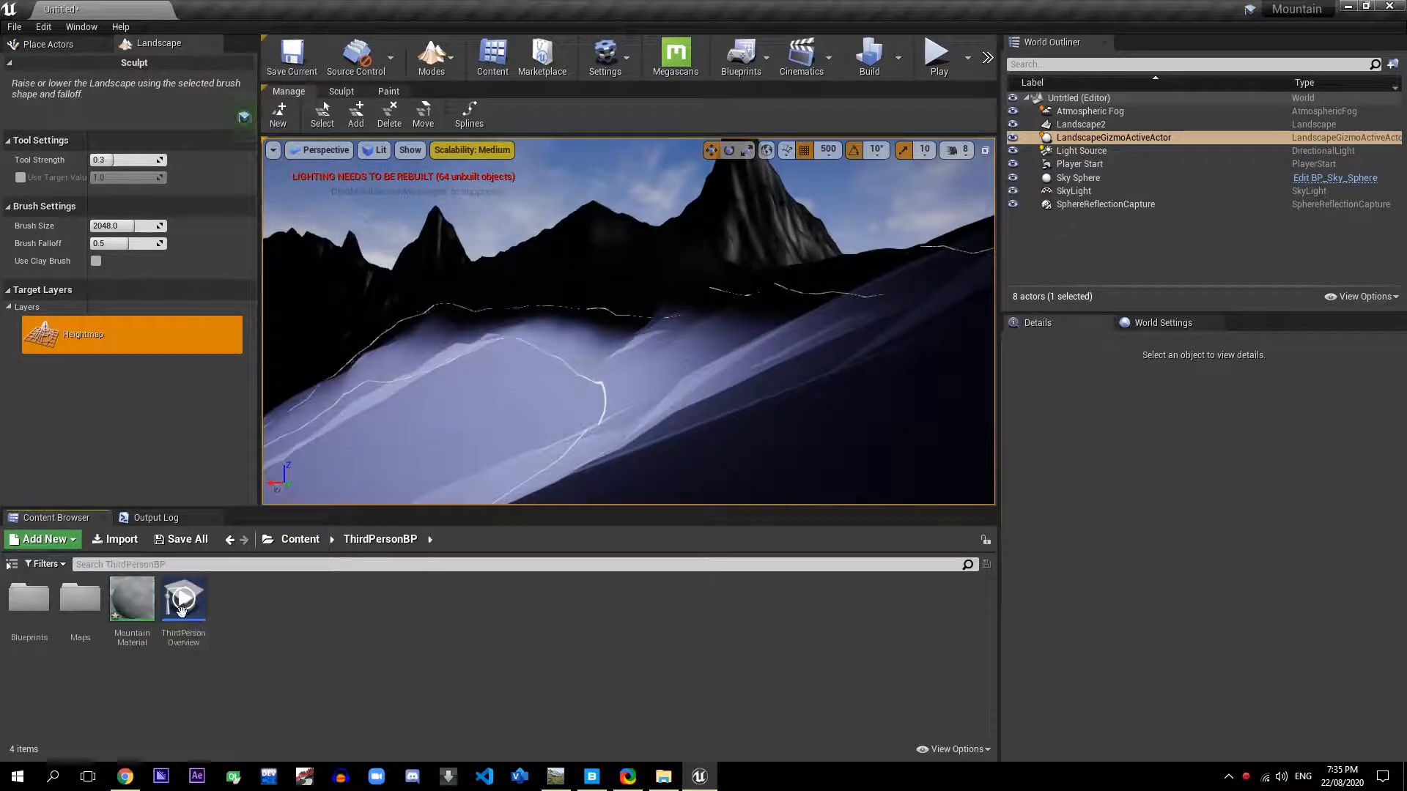
pyautogui.doubleClick(132, 603)
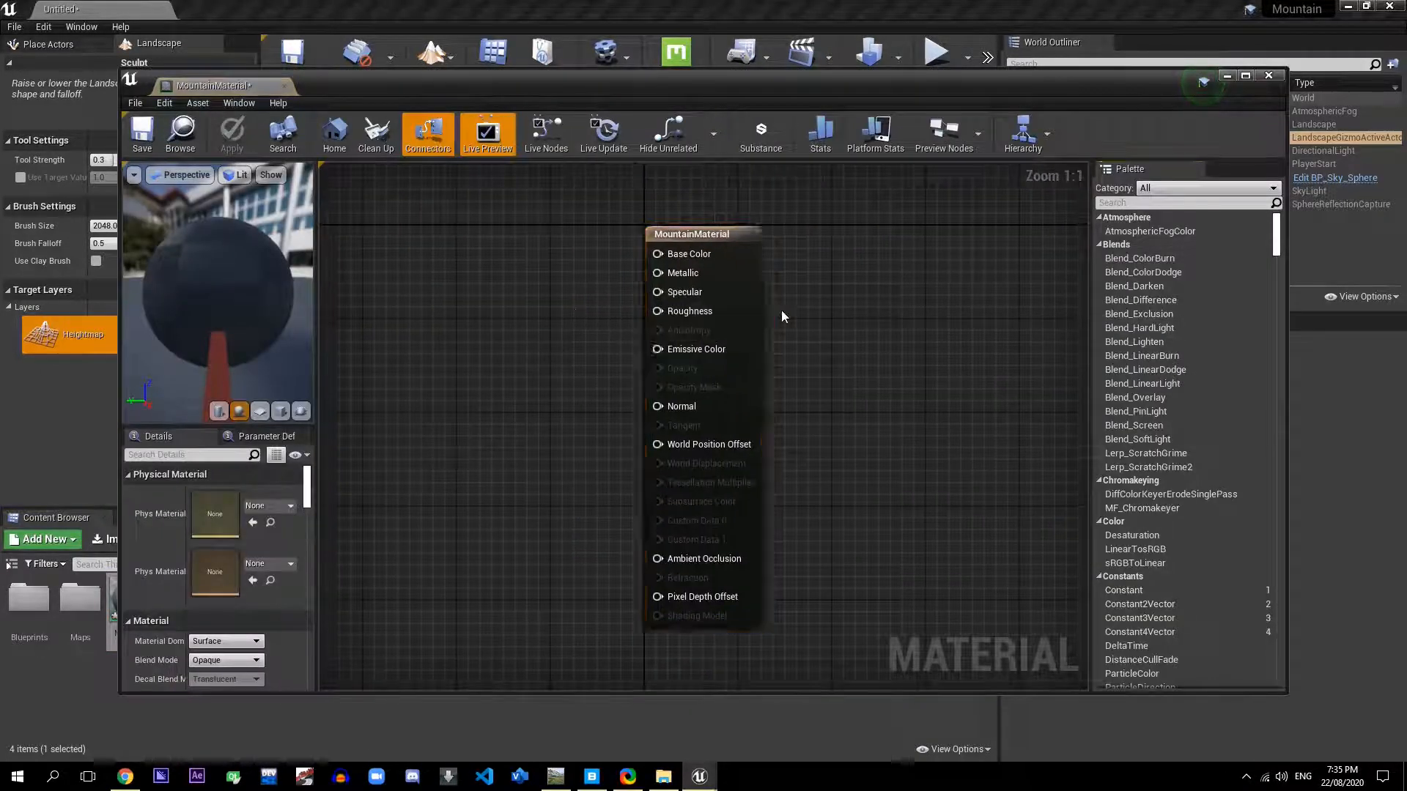
# Step: Search the node palette for layer blend and place a LandscapeLayerBlend node beside the MountainMaterial node
pyautogui.moveTo(612, 312); pyautogui.dragTo(818, 318, button='right')
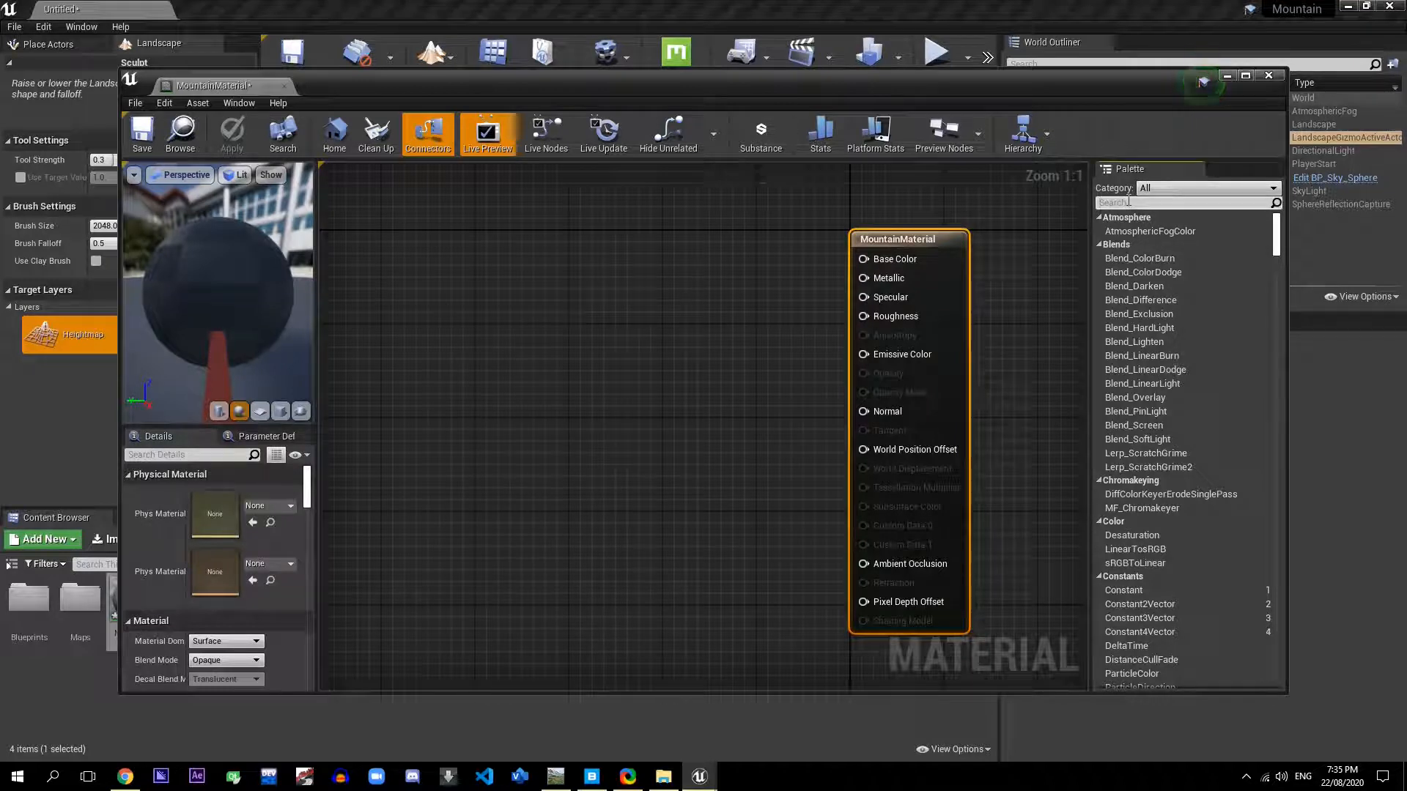
pyautogui.write('lyaew')
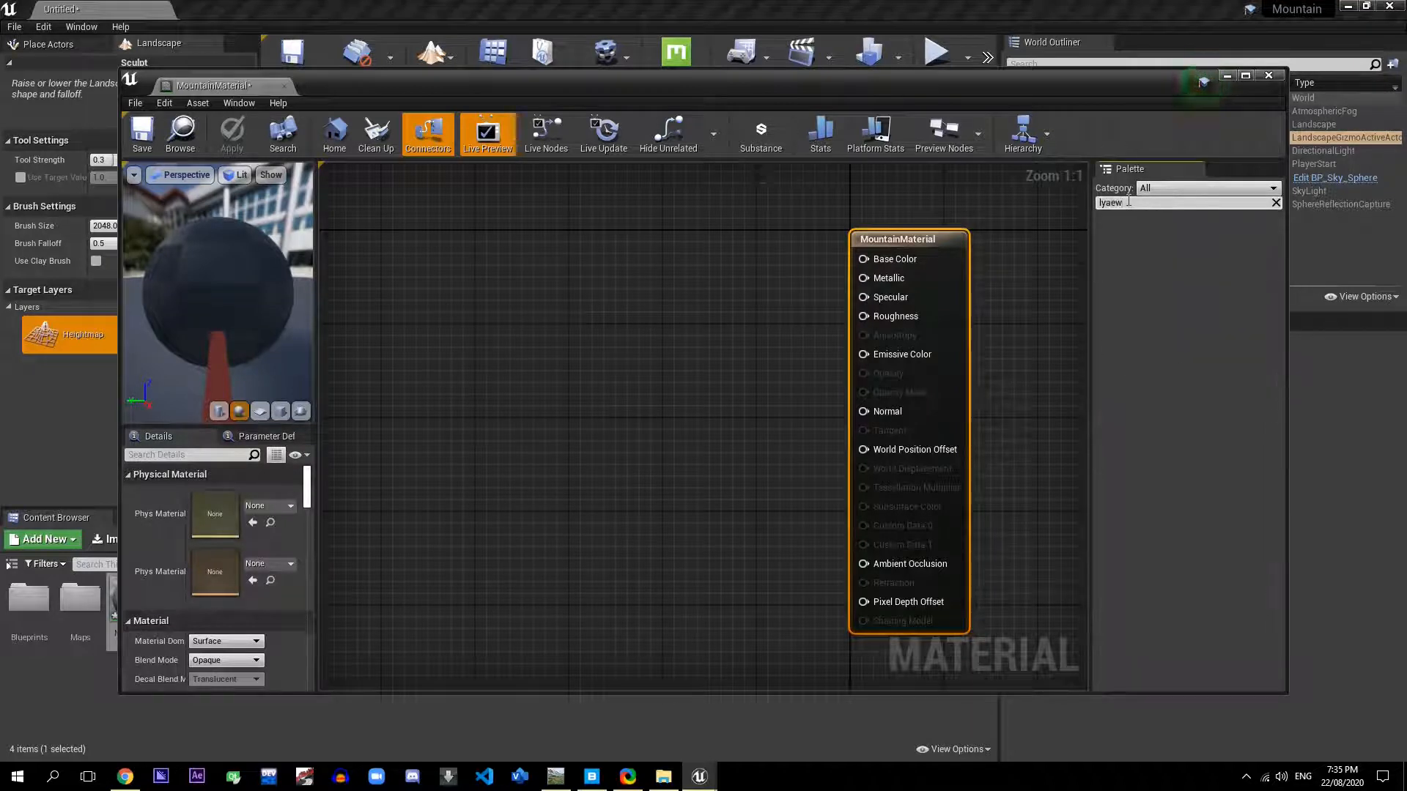
pyautogui.press('BackSpace')
pyautogui.press('BackSpace')
pyautogui.press('BackSpace')
pyautogui.press('BackSpace')
pyautogui.write('a')
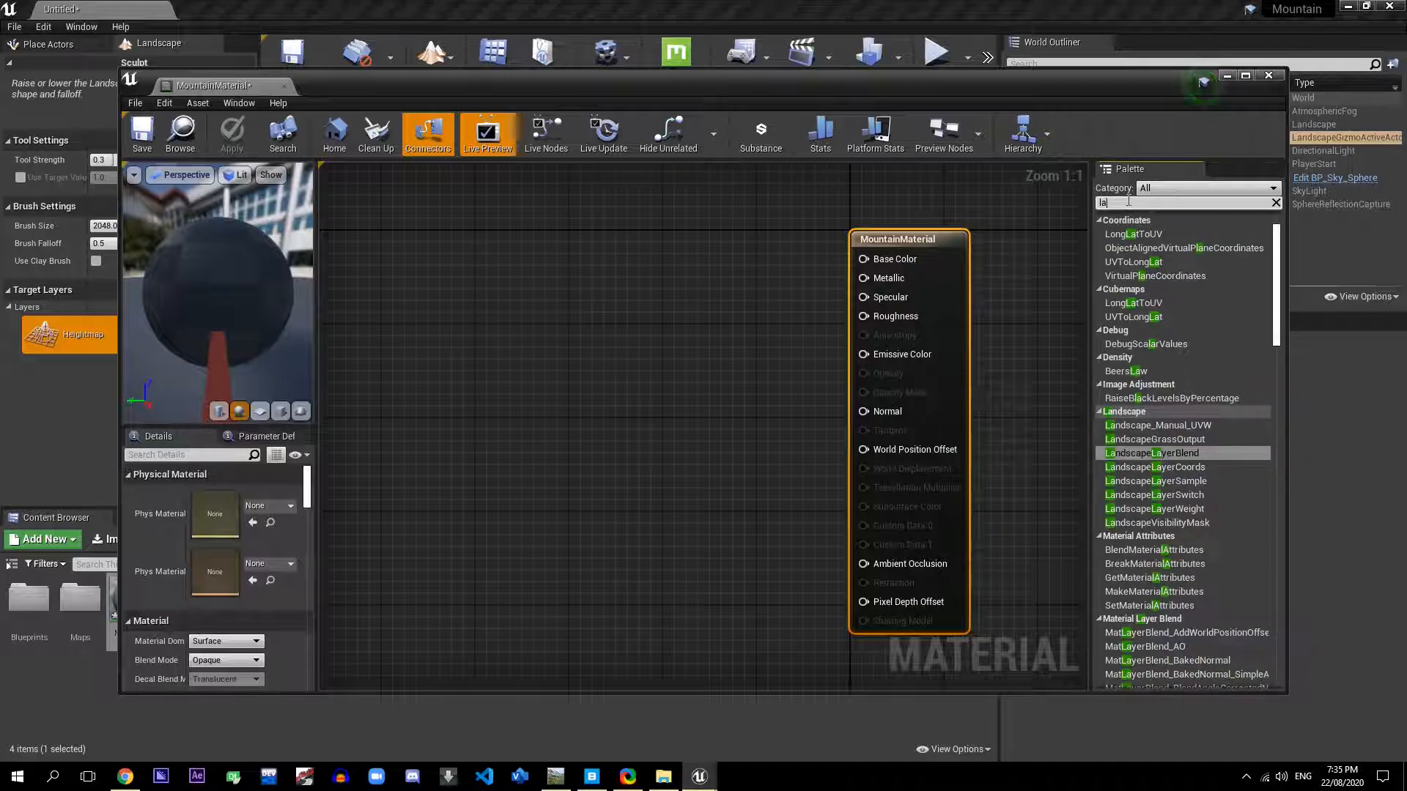
pyautogui.write('yer')
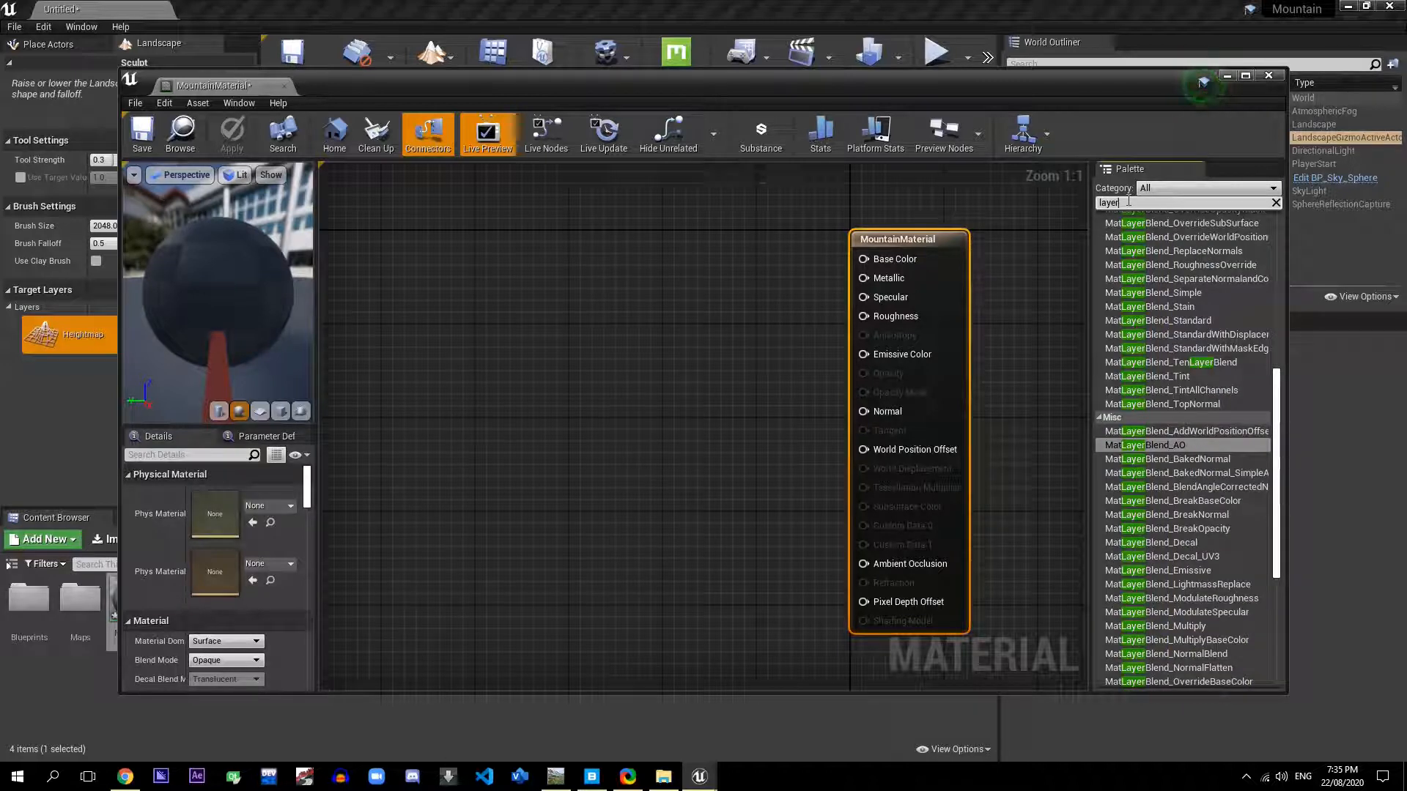
pyautogui.write('blend')
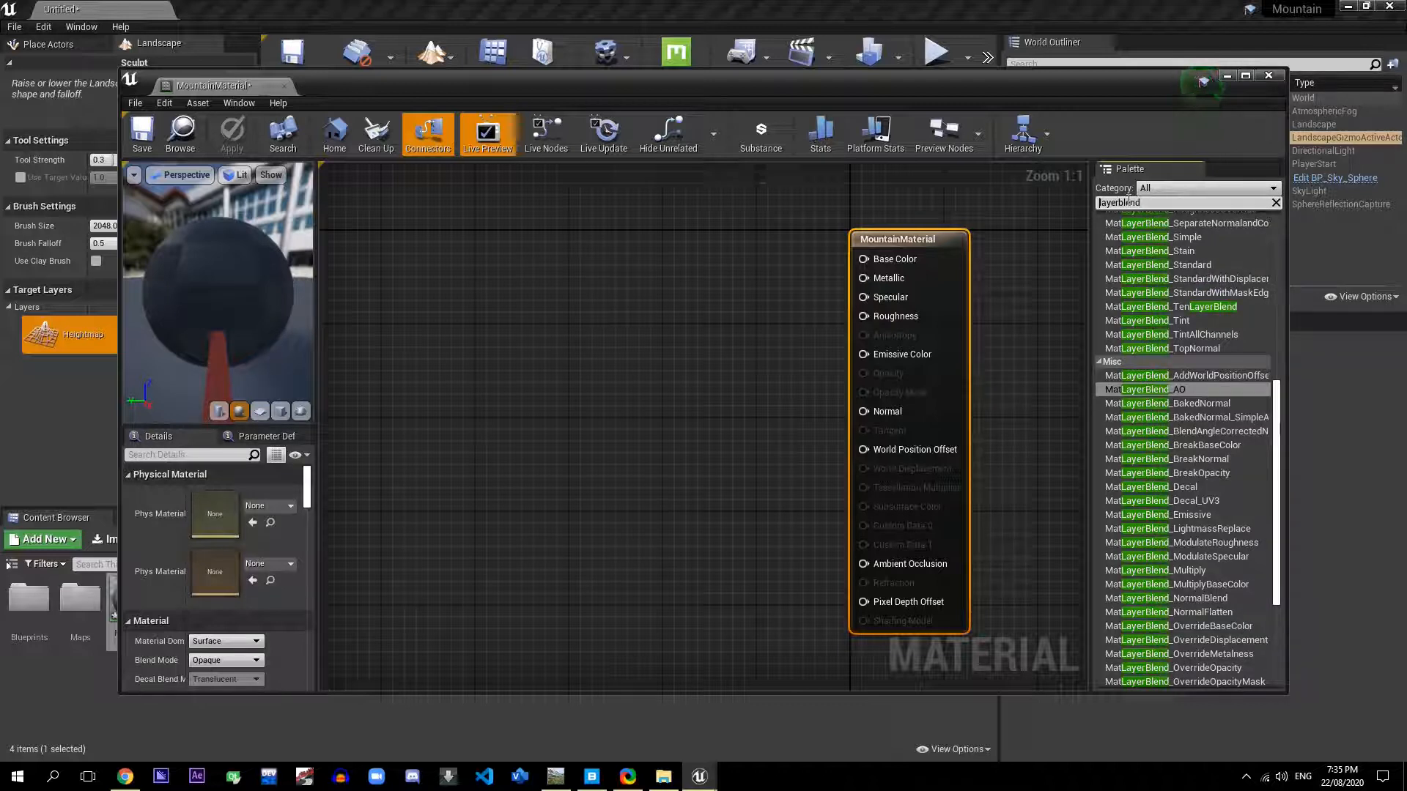
pyautogui.write('la')
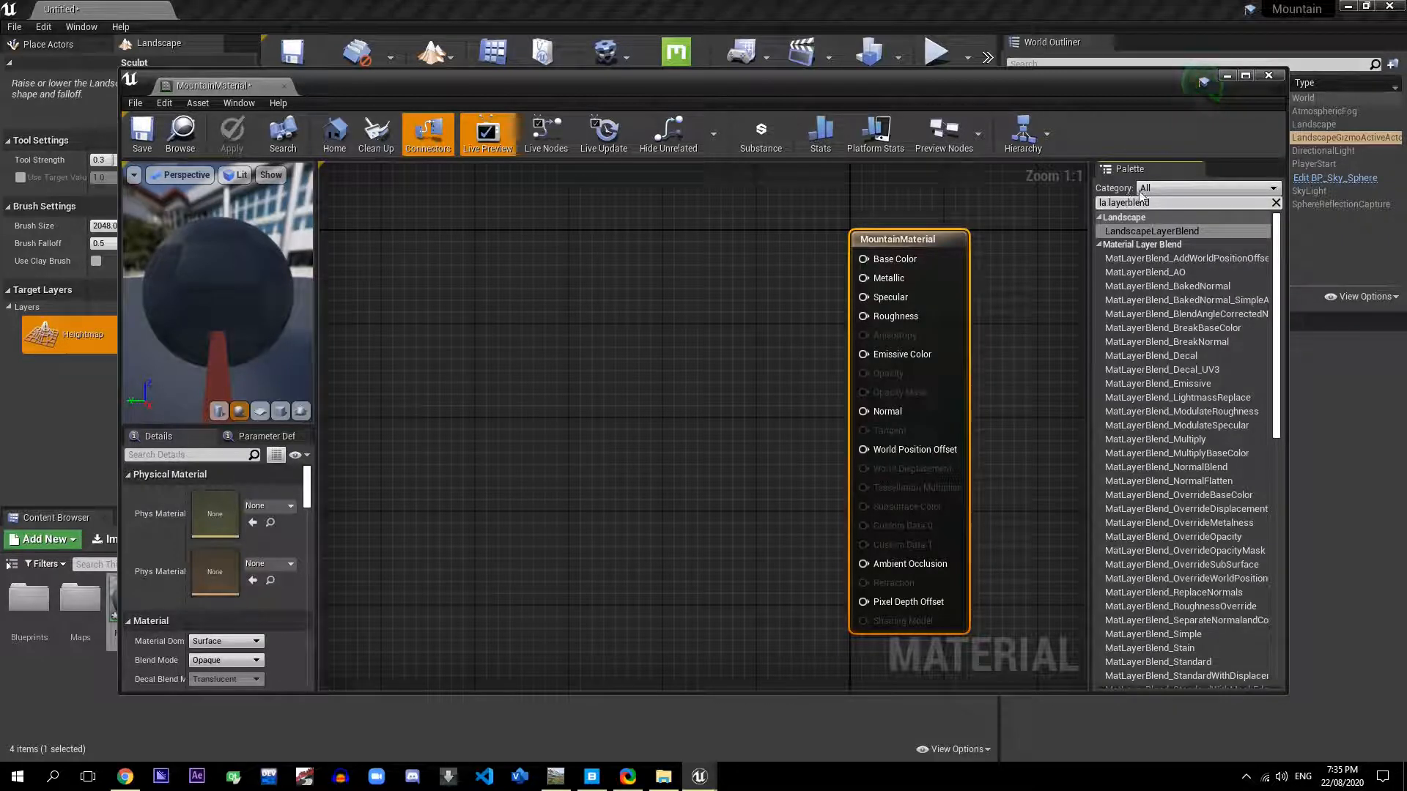
pyautogui.moveTo(1147, 232); pyautogui.dragTo(592, 293)
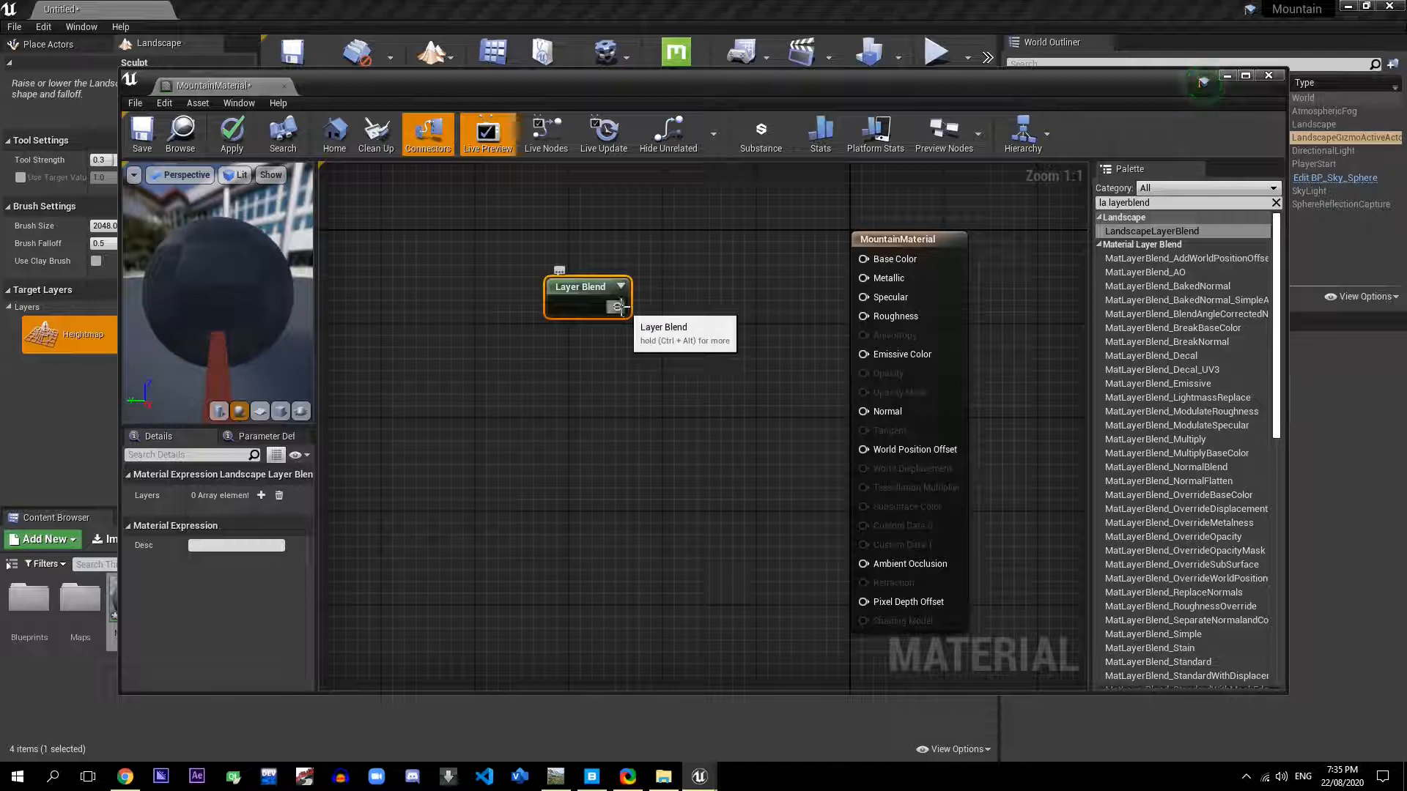
pyautogui.moveTo(578, 289); pyautogui.dragTo(613, 291)
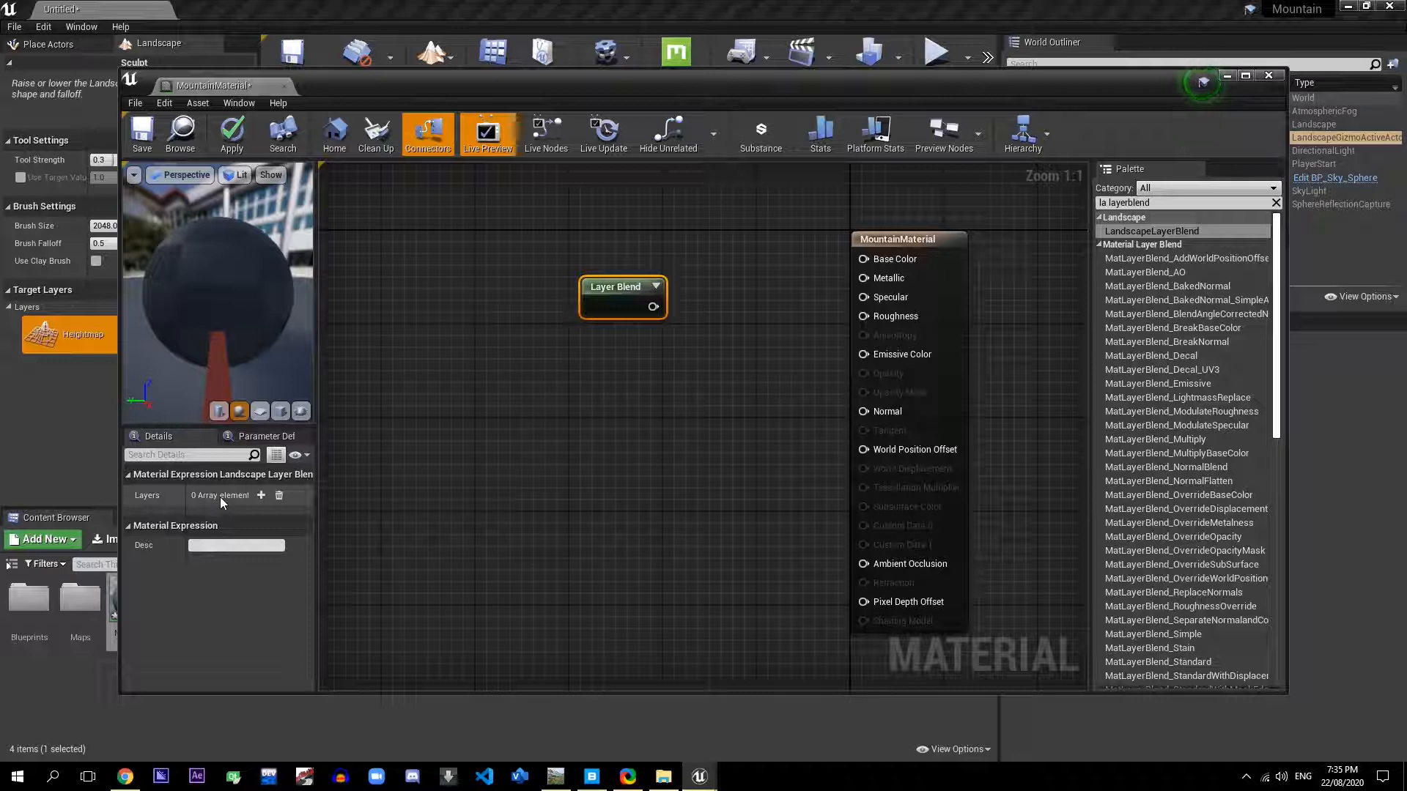
# Step: Add two layers to the Layer Blend node and name the first one Grass
pyautogui.click(262, 495)
pyautogui.click(262, 496)
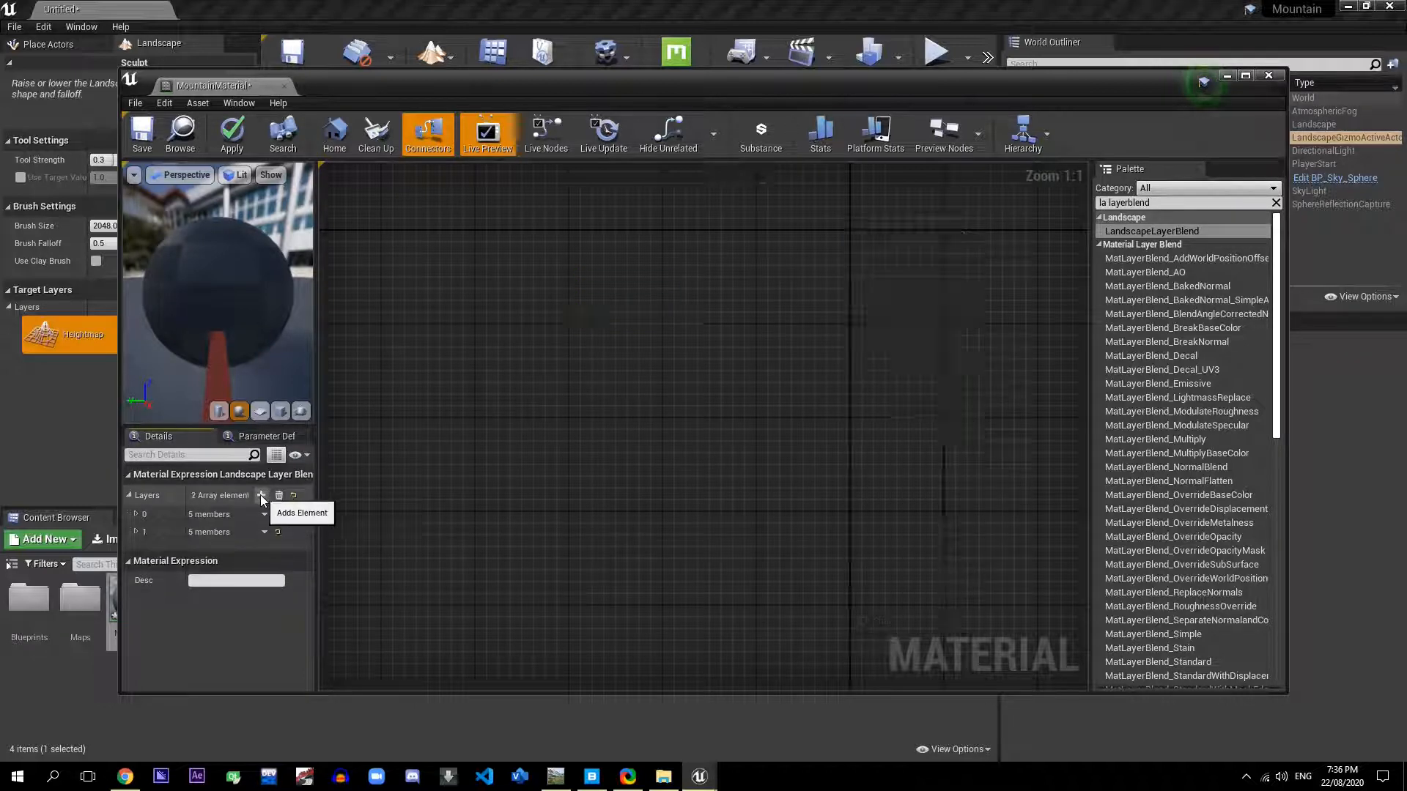
pyautogui.click(136, 515)
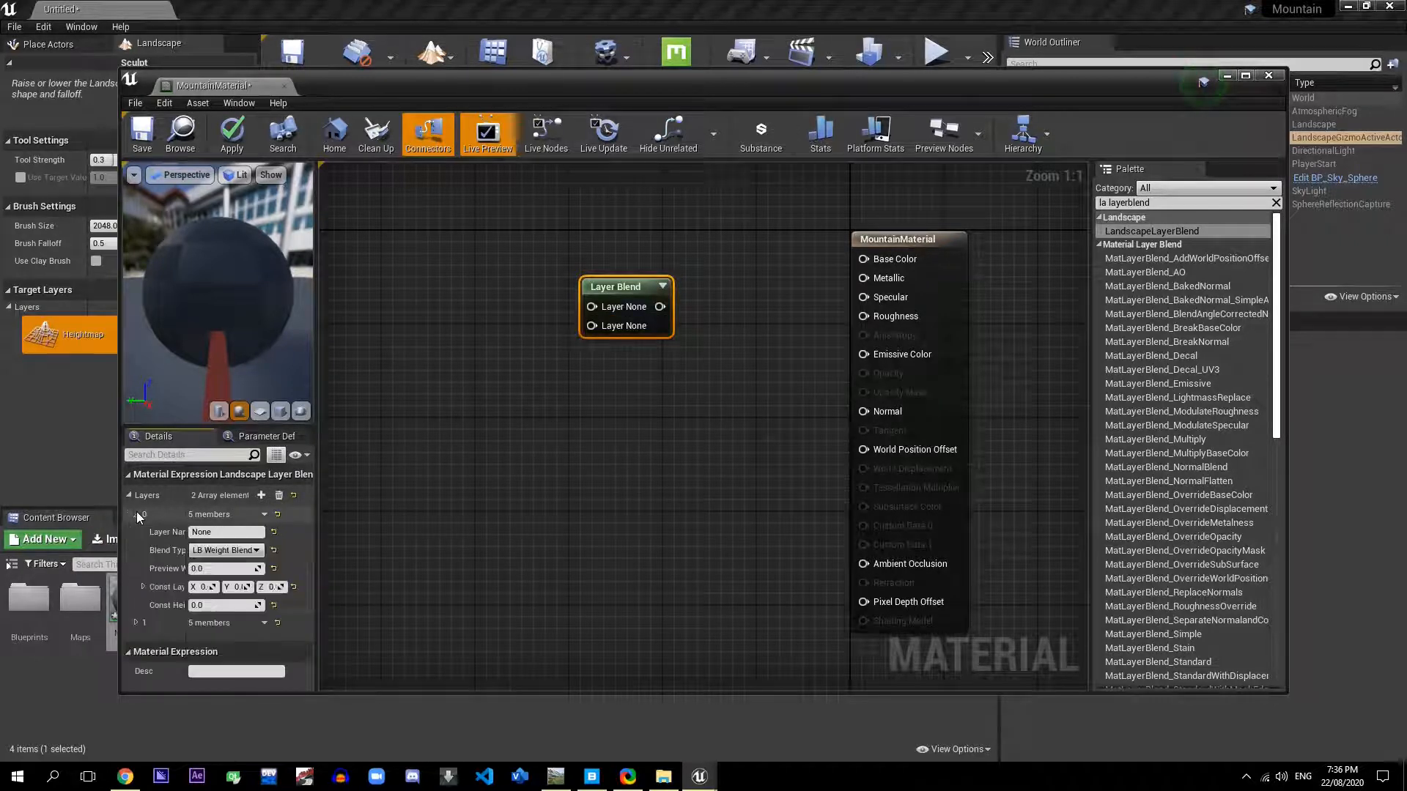
pyautogui.click(212, 532)
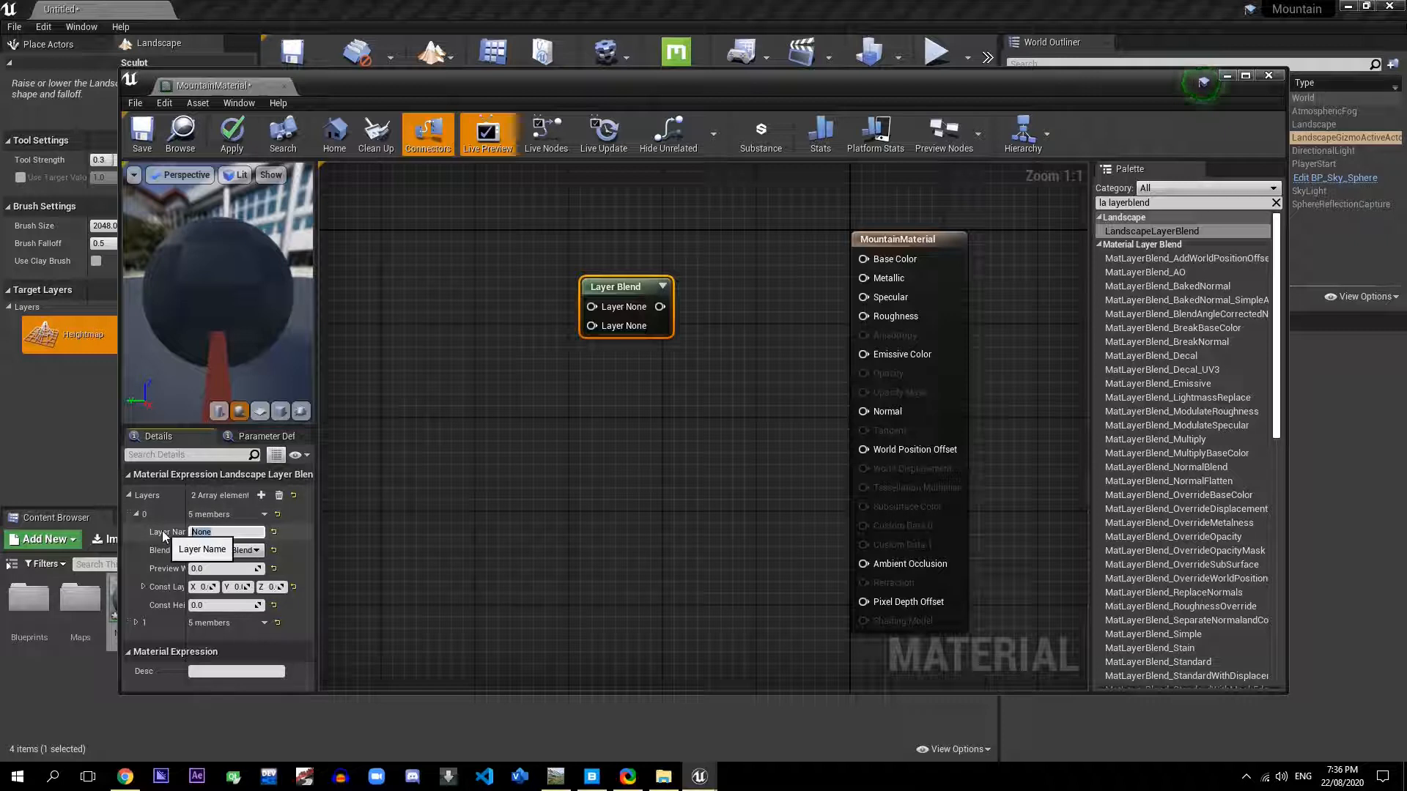
pyautogui.write('Grass')
pyautogui.press('Return')
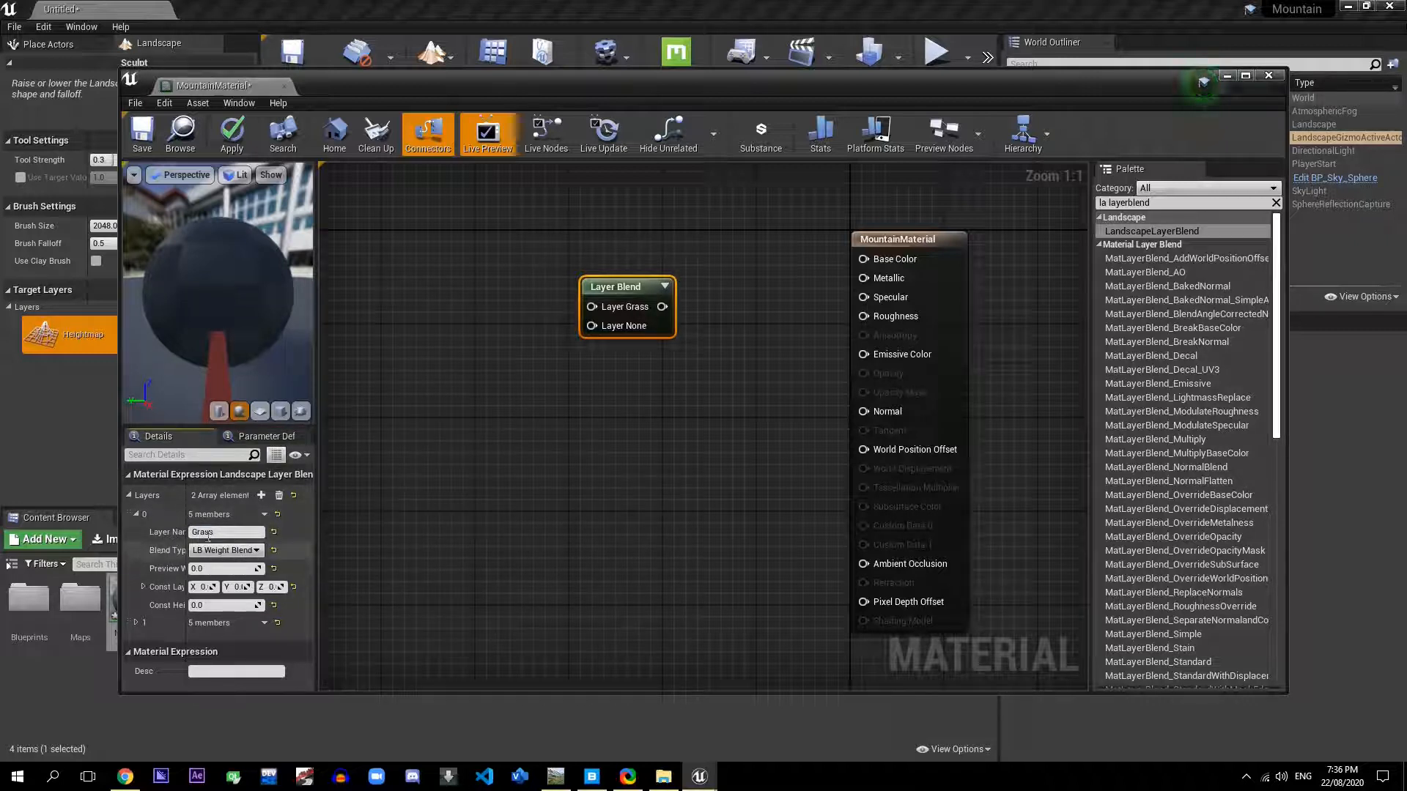
pyautogui.click(223, 533)
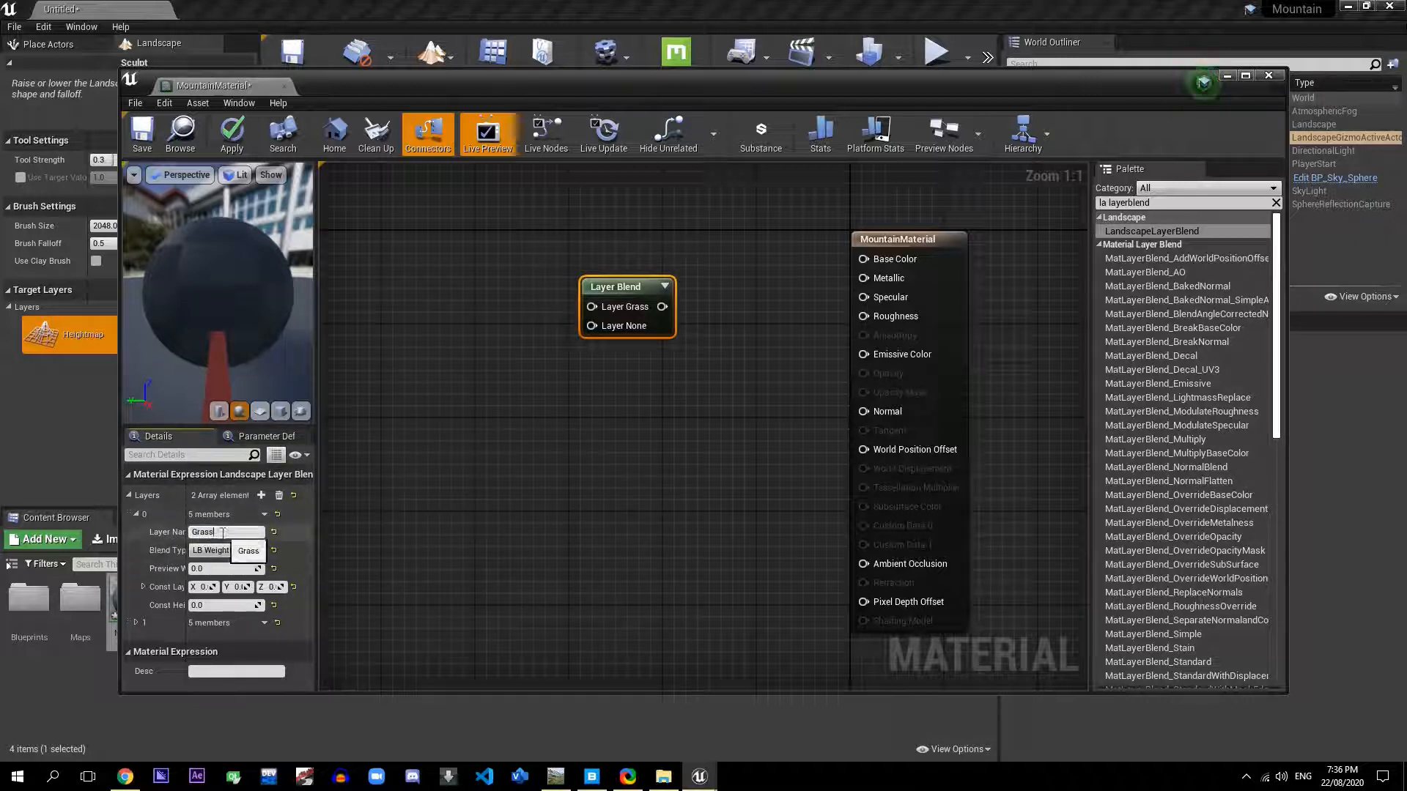
pyautogui.click(138, 513)
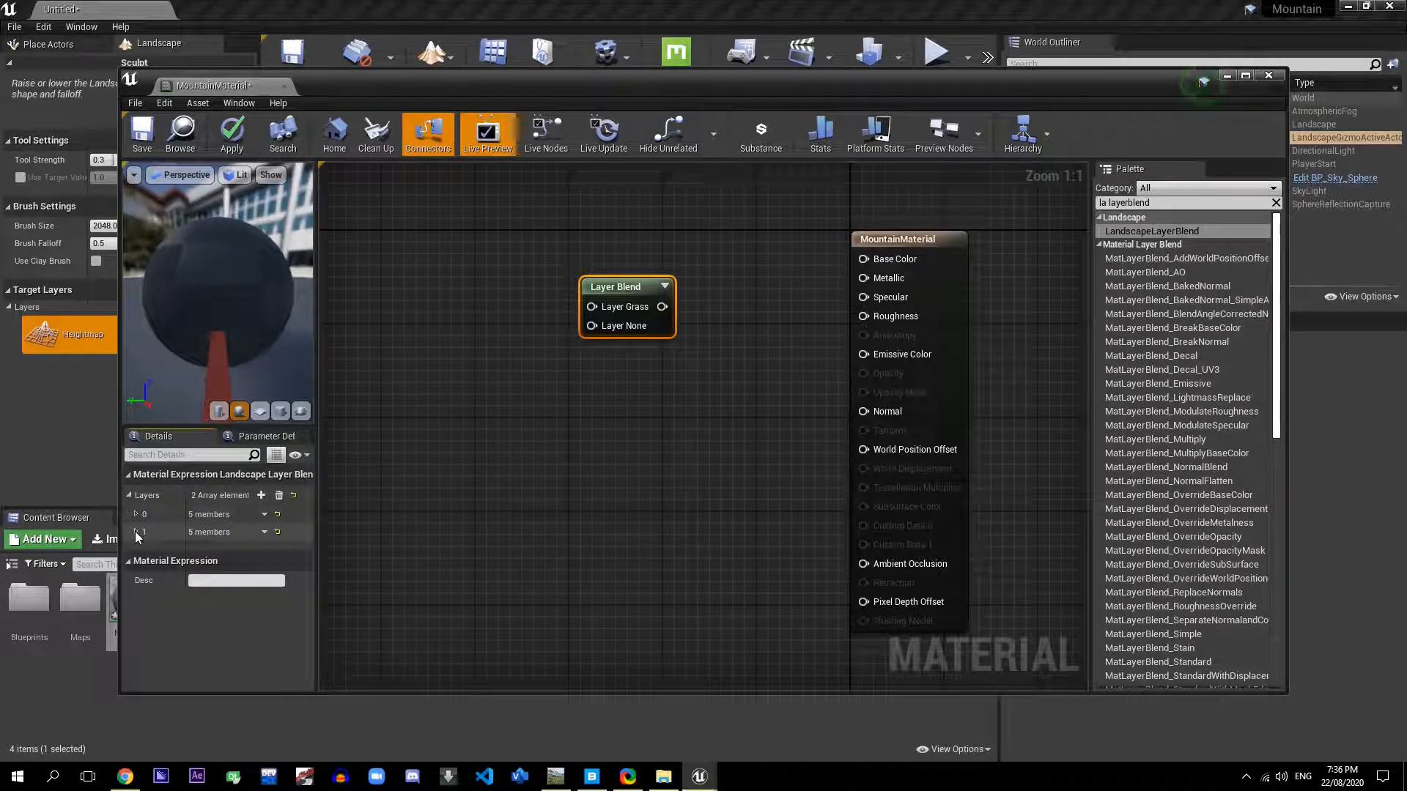
# Step: Name the second layer of the Layer Blend node Snow
pyautogui.click(137, 533)
pyautogui.click(202, 549)
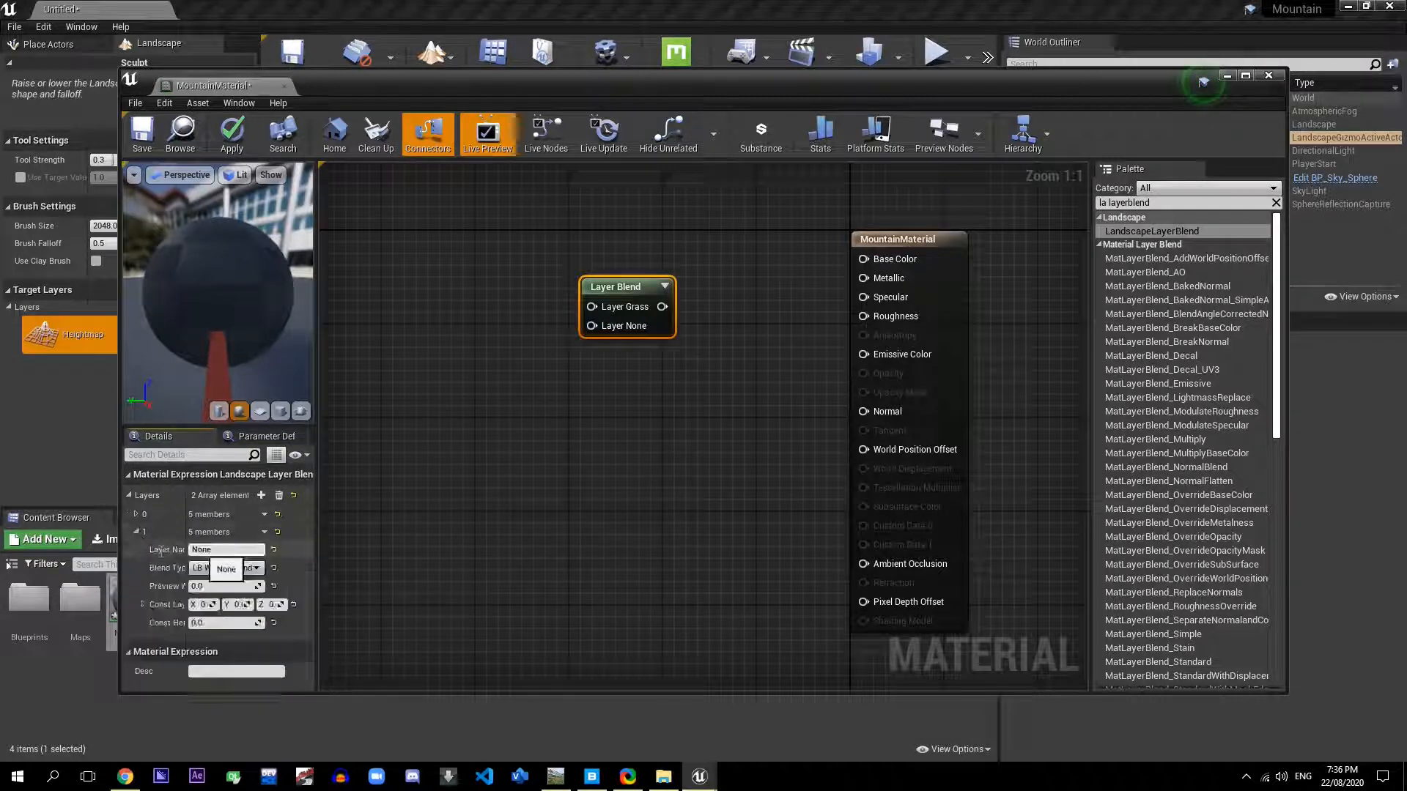
pyautogui.write('Snow')
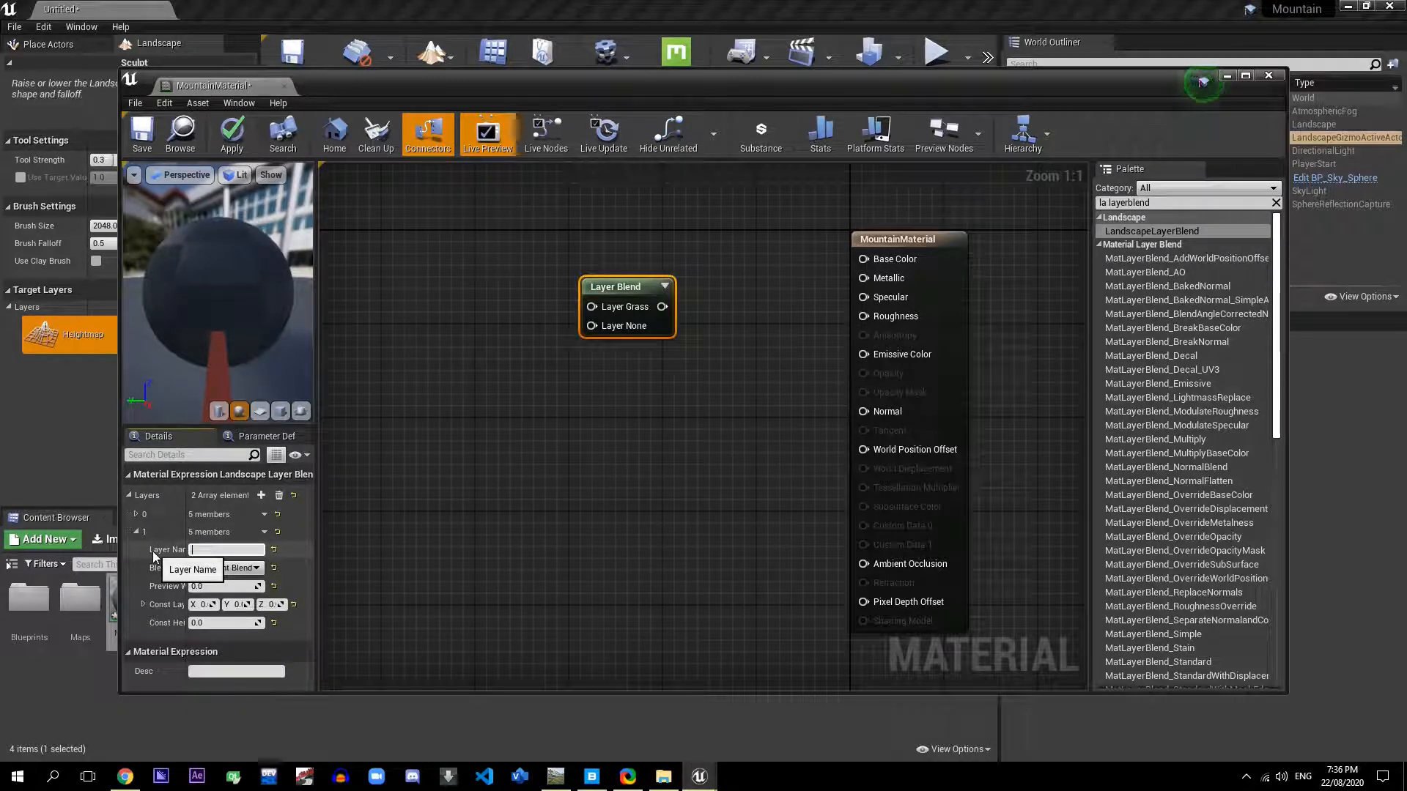
pyautogui.press('Return')
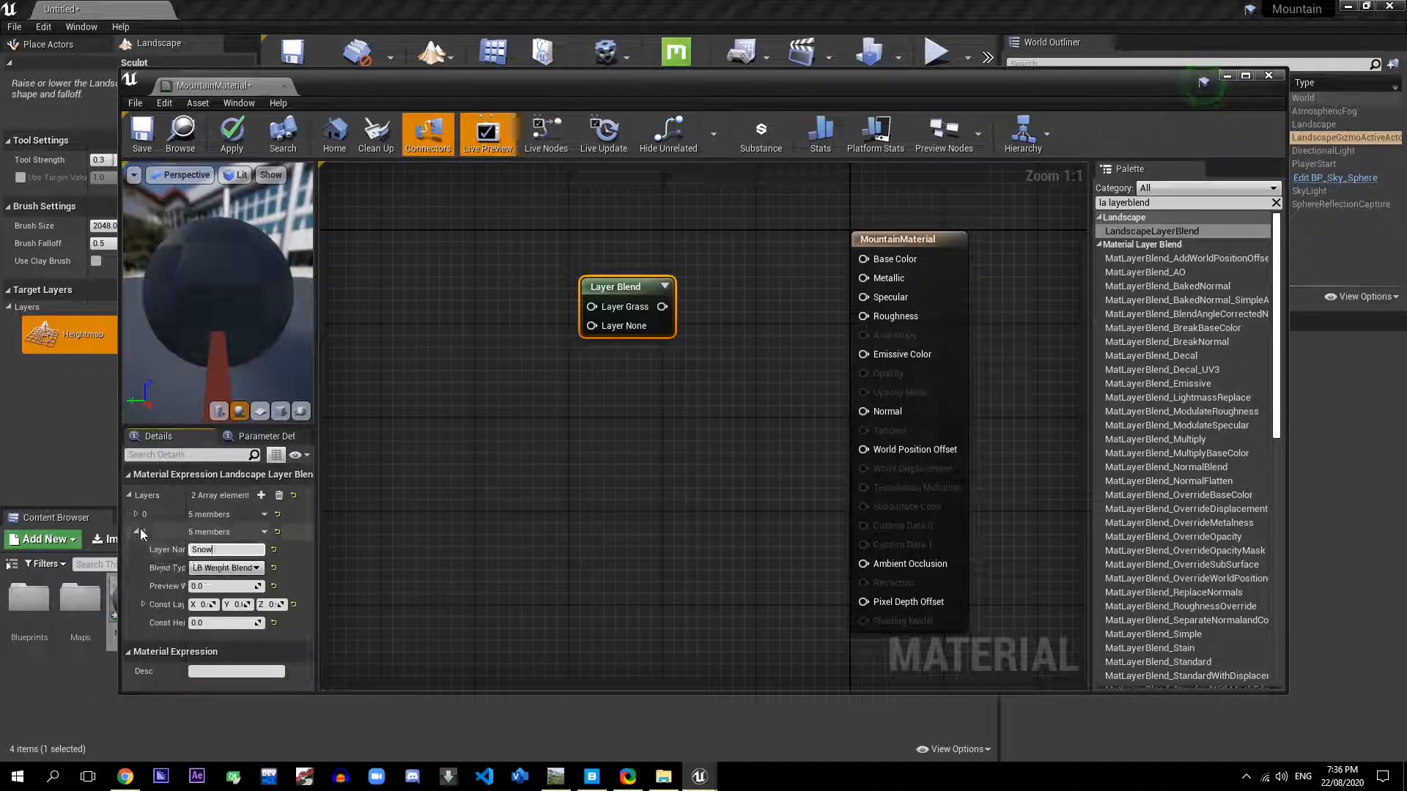
pyautogui.click(135, 532)
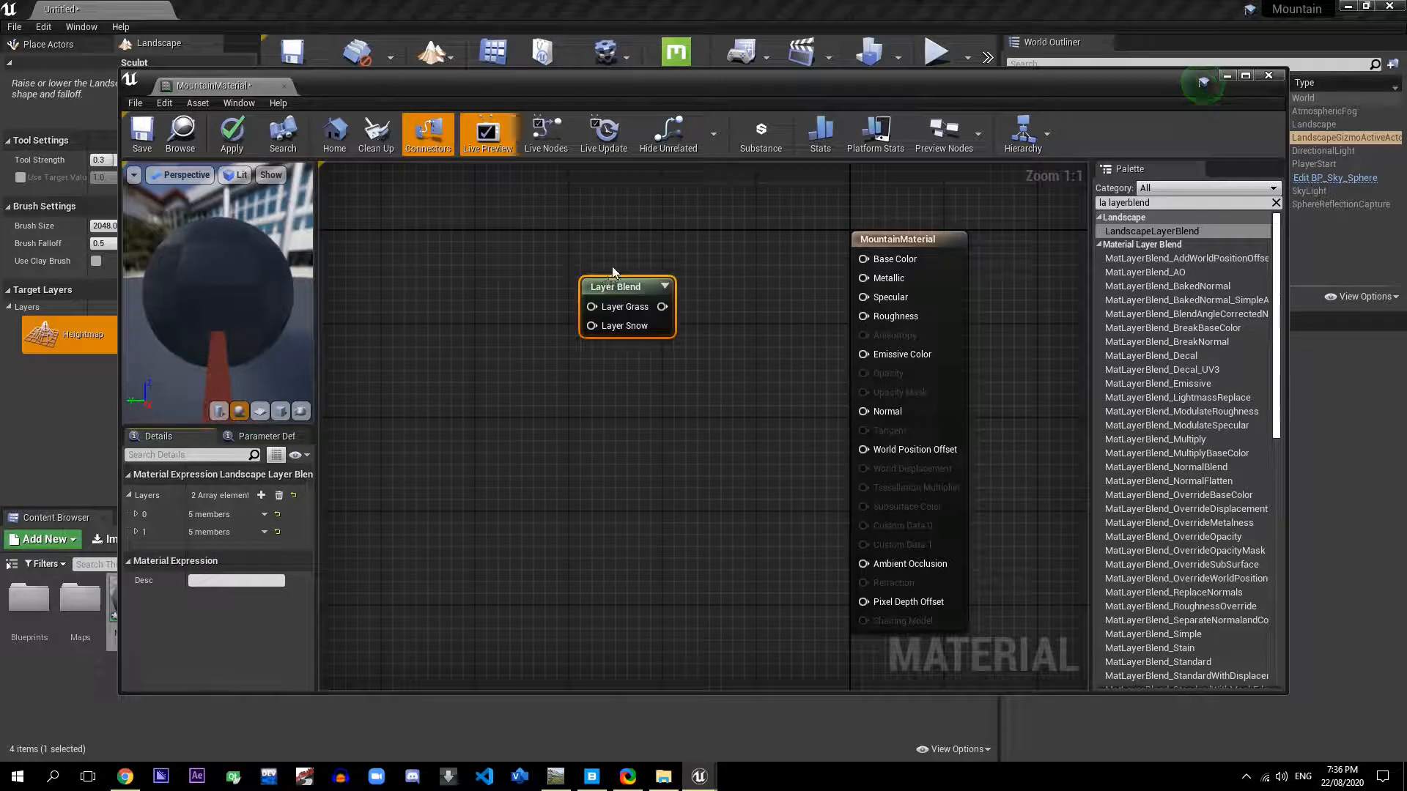
# Step: Connect the Layer Blend output to the material's Base Color input and align the node with it
pyautogui.moveTo(612, 291); pyautogui.dragTo(613, 267)
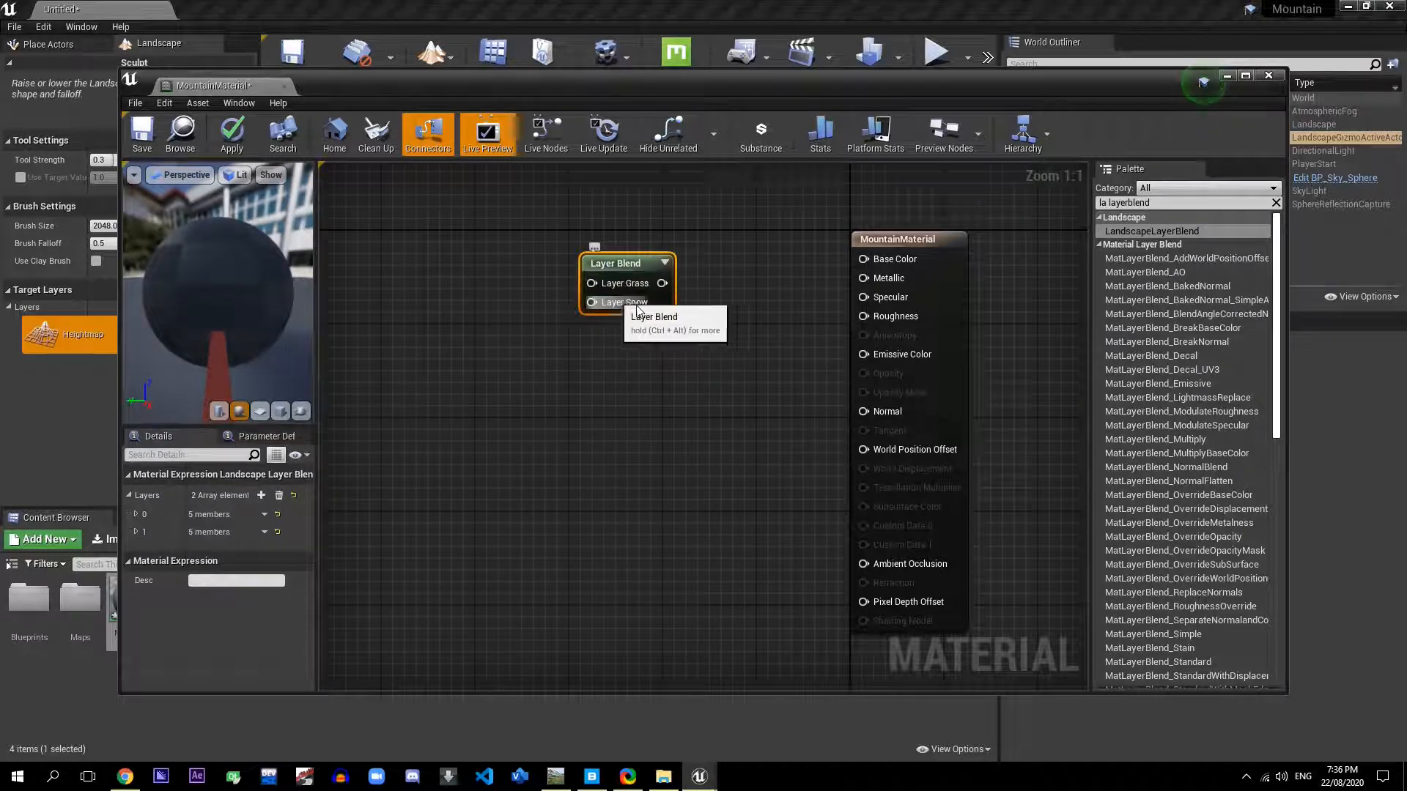
pyautogui.moveTo(672, 287); pyautogui.dragTo(880, 263)
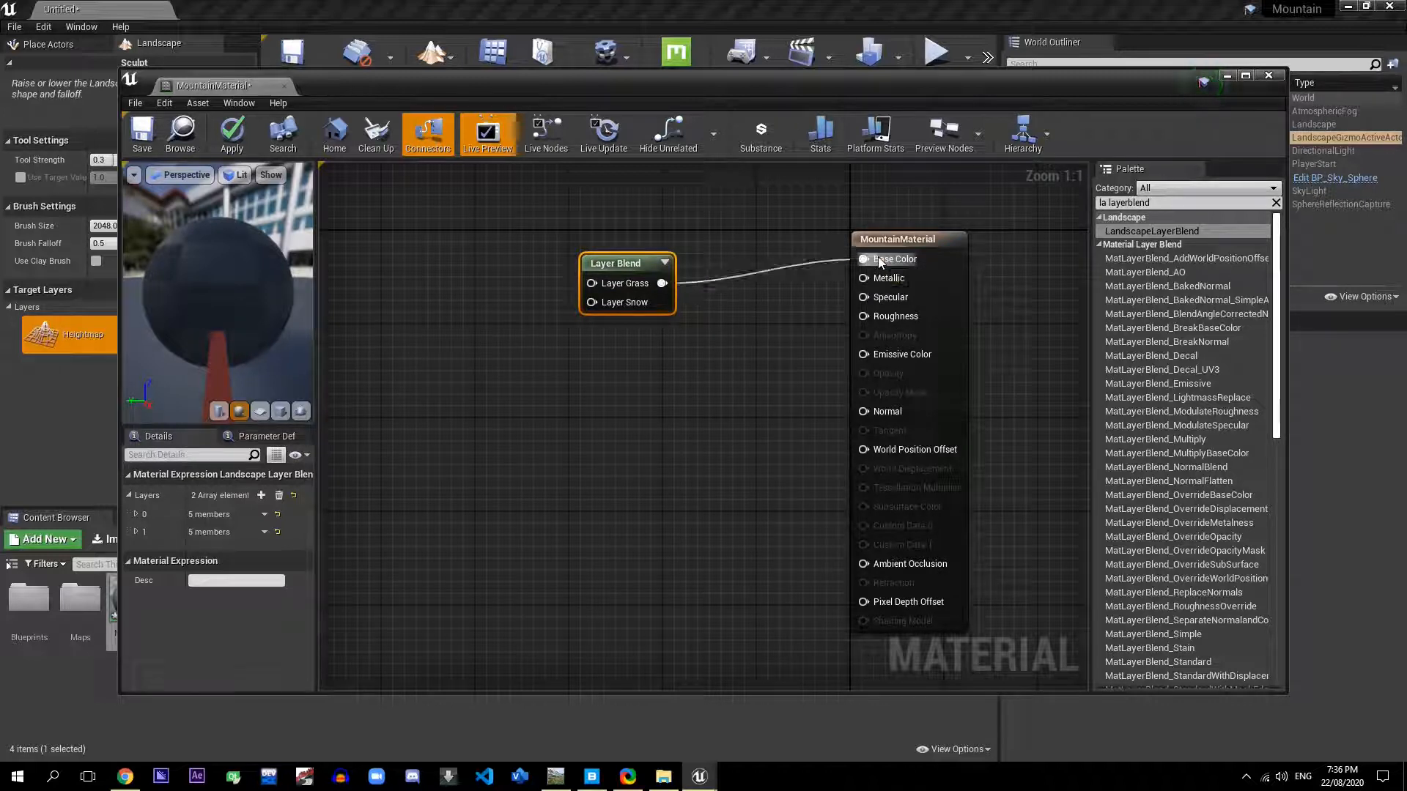
pyautogui.moveTo(607, 267); pyautogui.dragTo(655, 244)
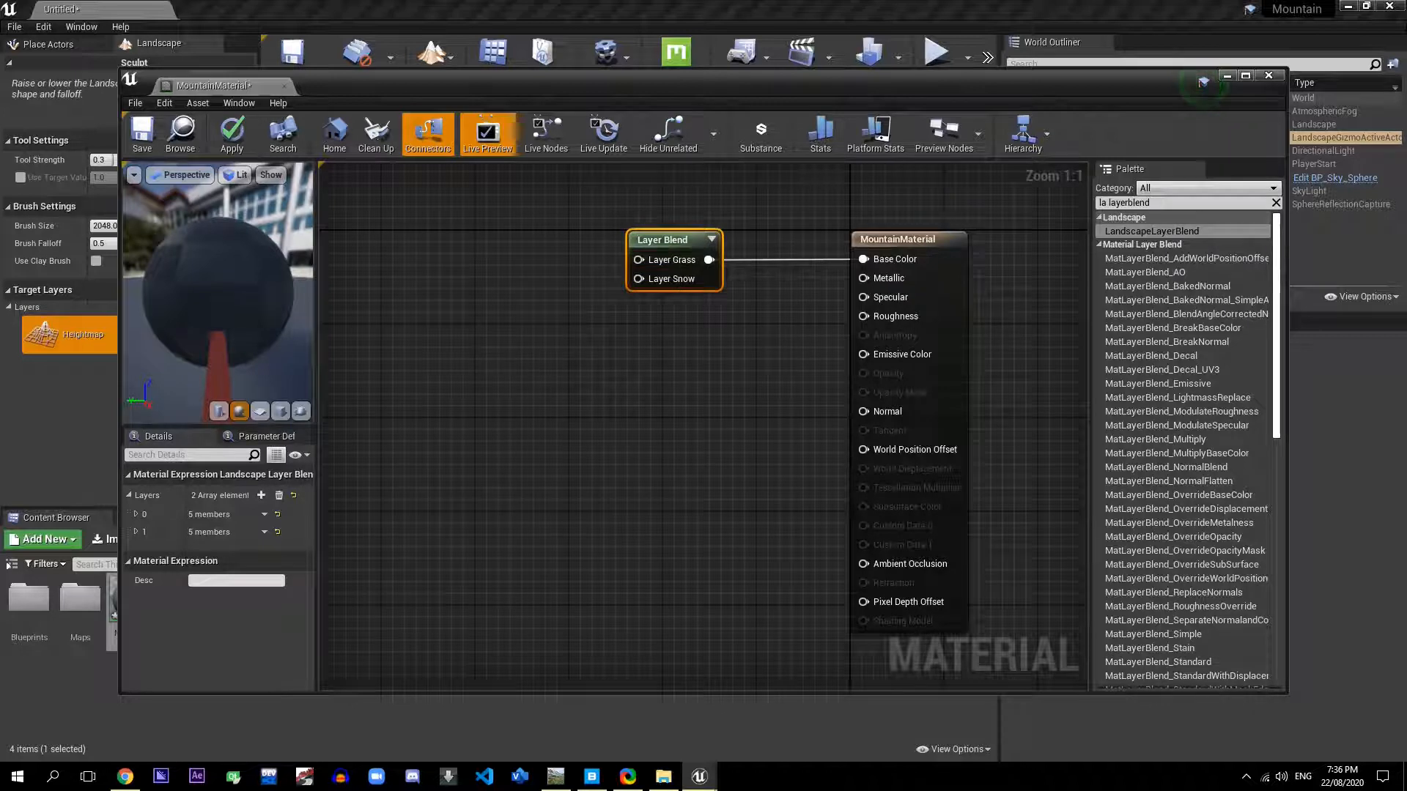
# Step: Minimise the material editor window and open the ThirdPersonBP content folder in the main editor
pyautogui.moveTo(507, 354); pyautogui.dragTo(689, 358, button='right')
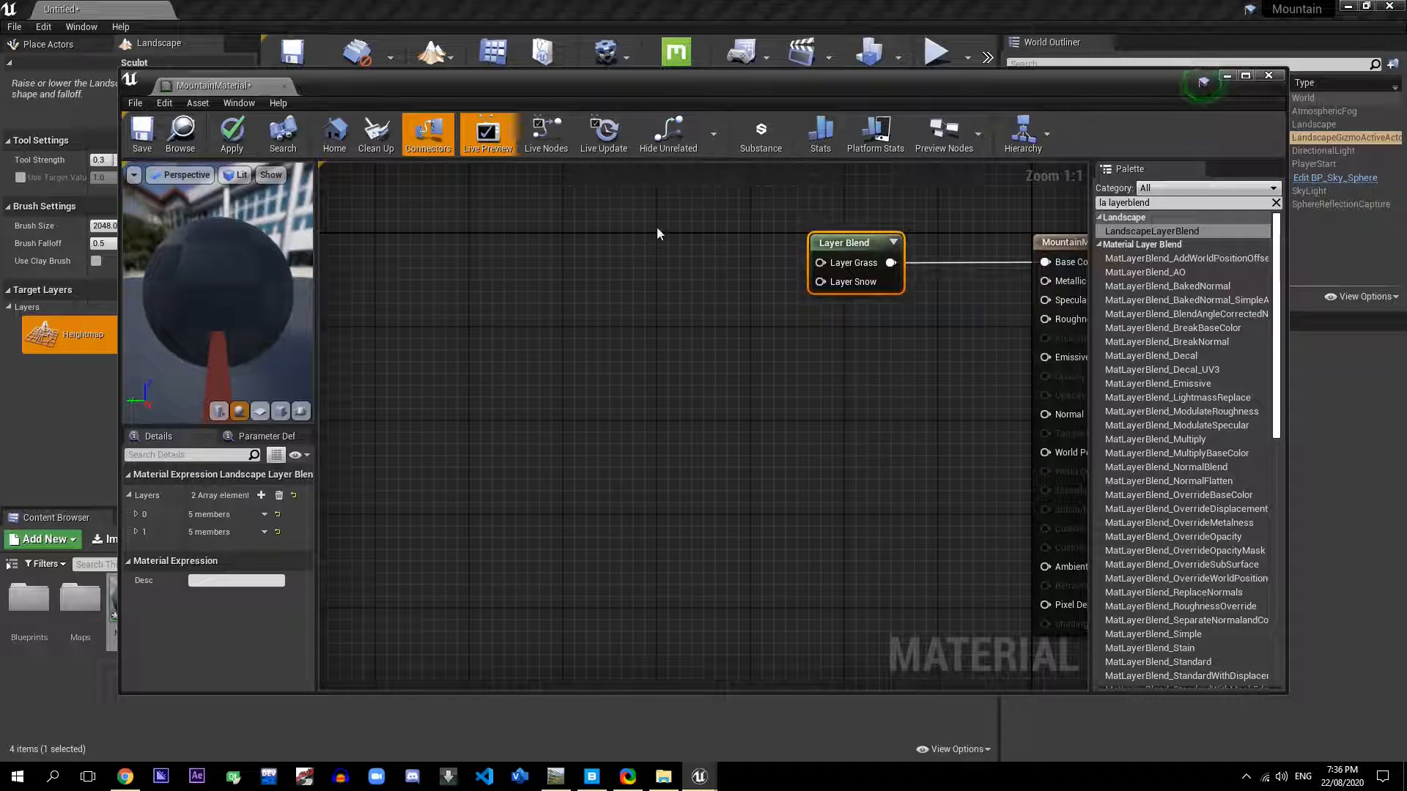
pyautogui.moveTo(584, 84); pyautogui.dragTo(753, 86)
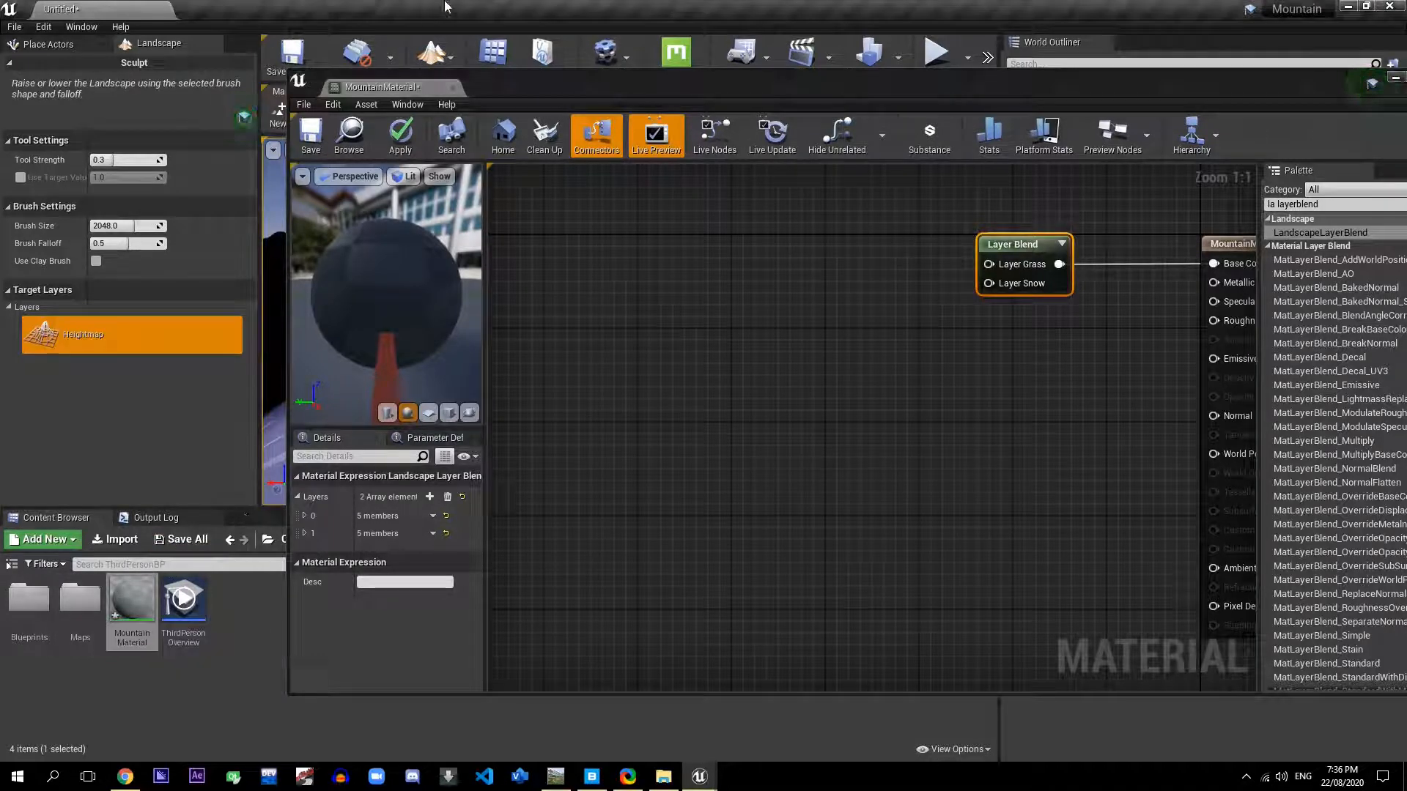
pyautogui.moveTo(1343, 82); pyautogui.dragTo(1252, 84)
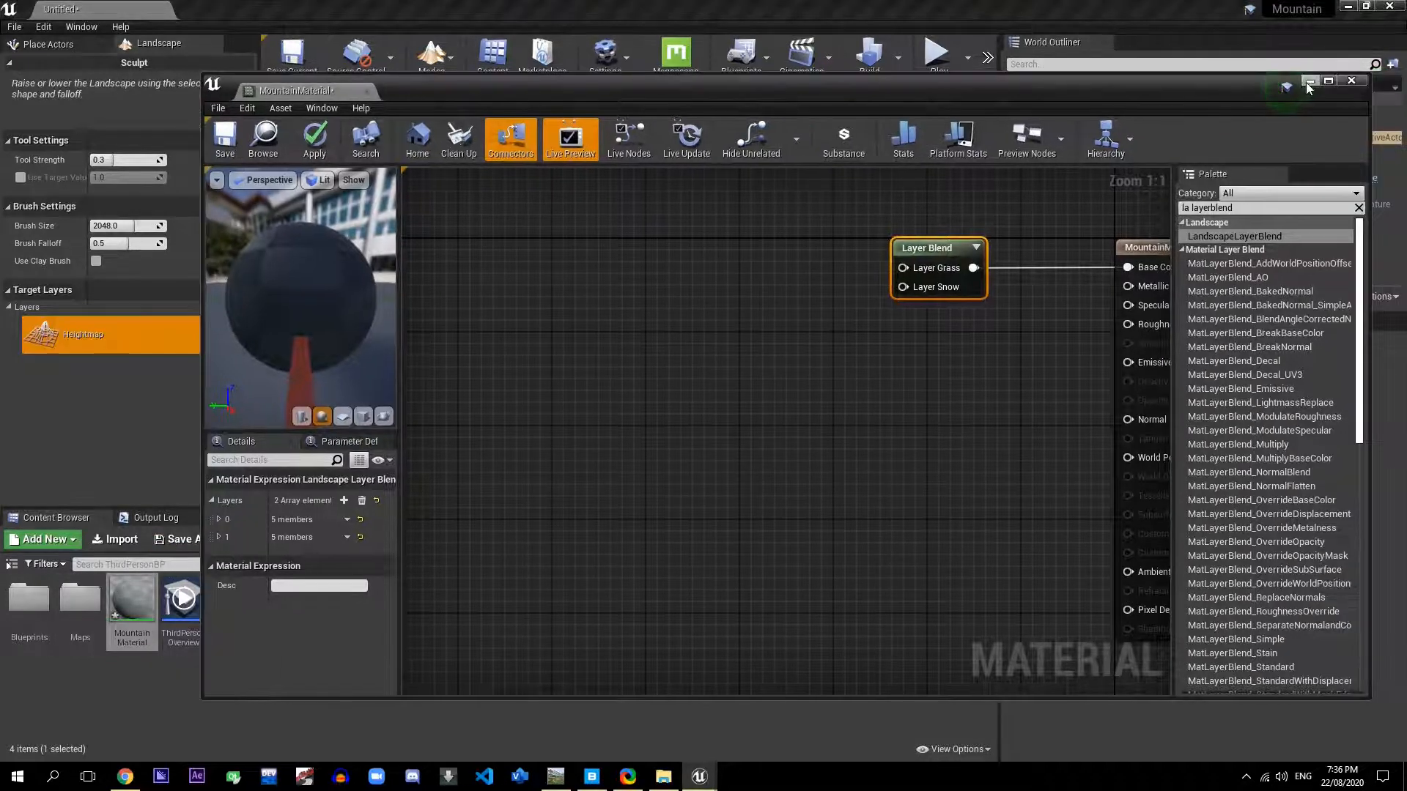
pyautogui.click(1307, 82)
pyautogui.click(301, 539)
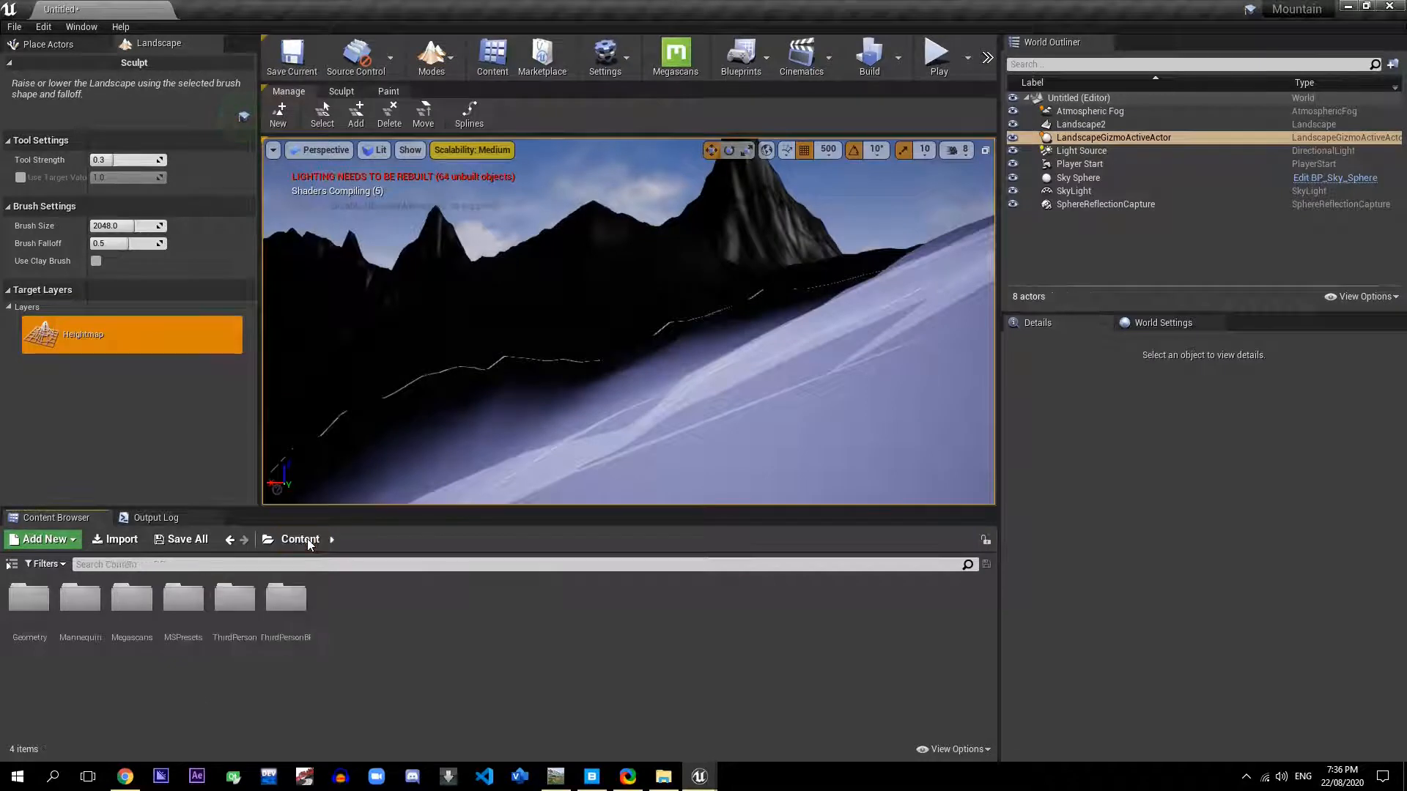
pyautogui.doubleClick(283, 600)
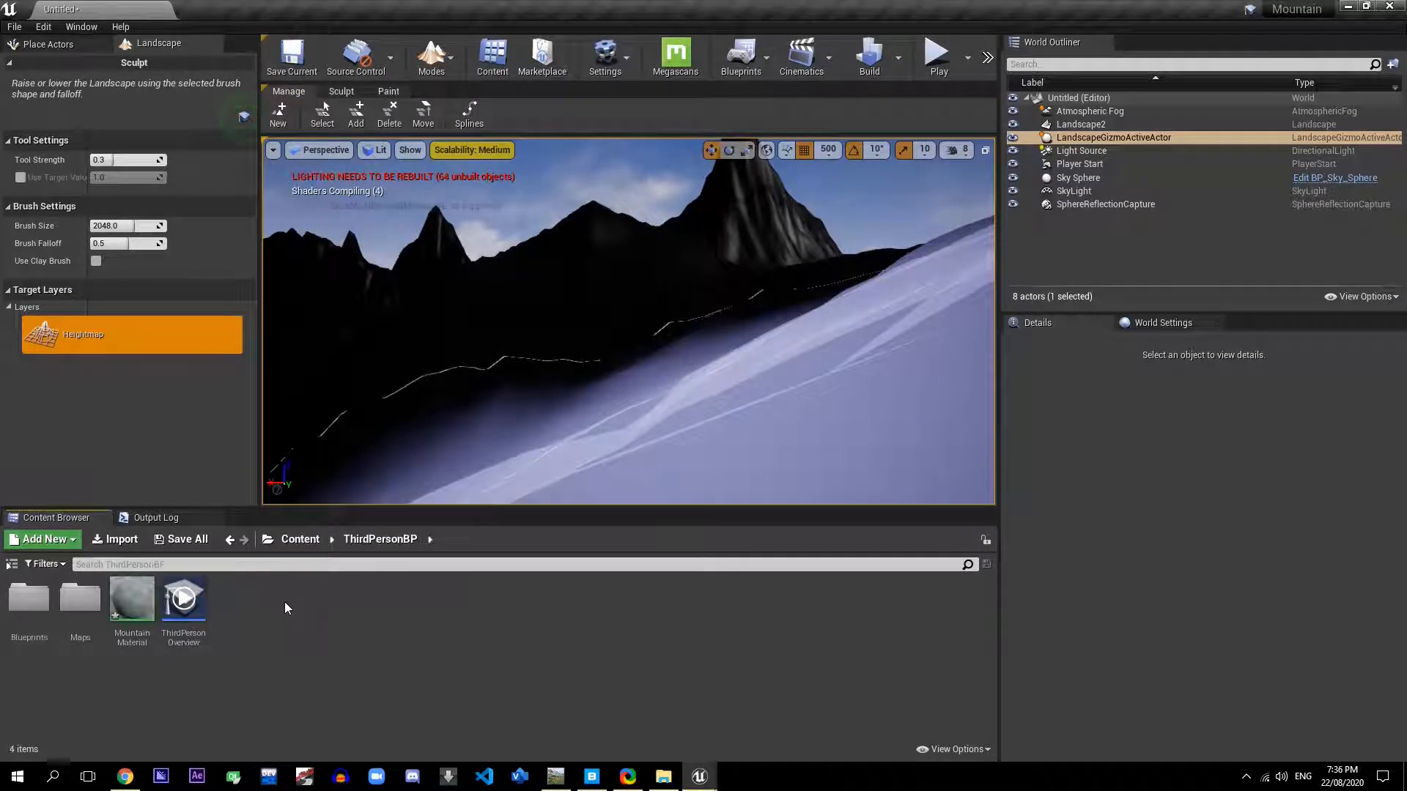
pyautogui.click(84, 610)
pyautogui.doubleClick(85, 609)
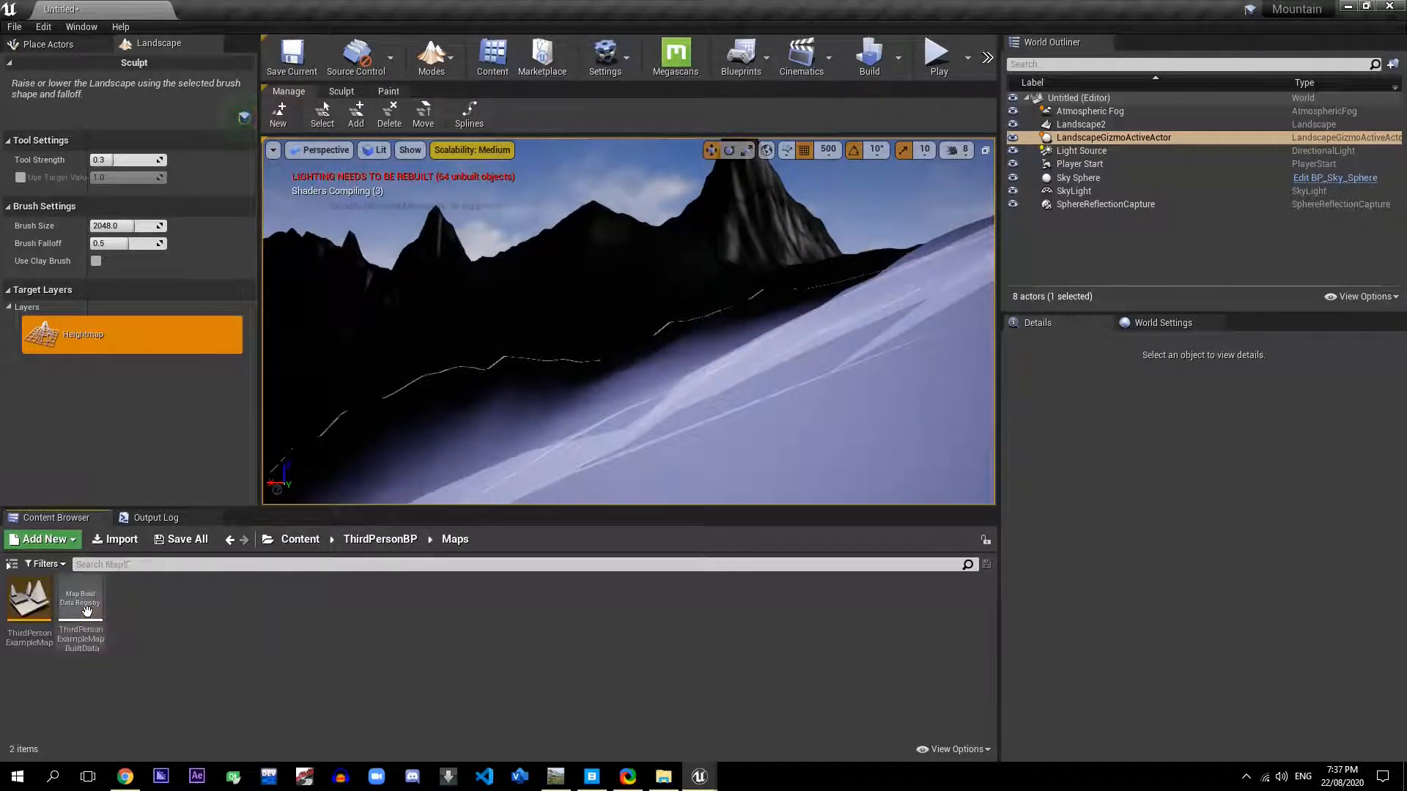
pyautogui.click(380, 539)
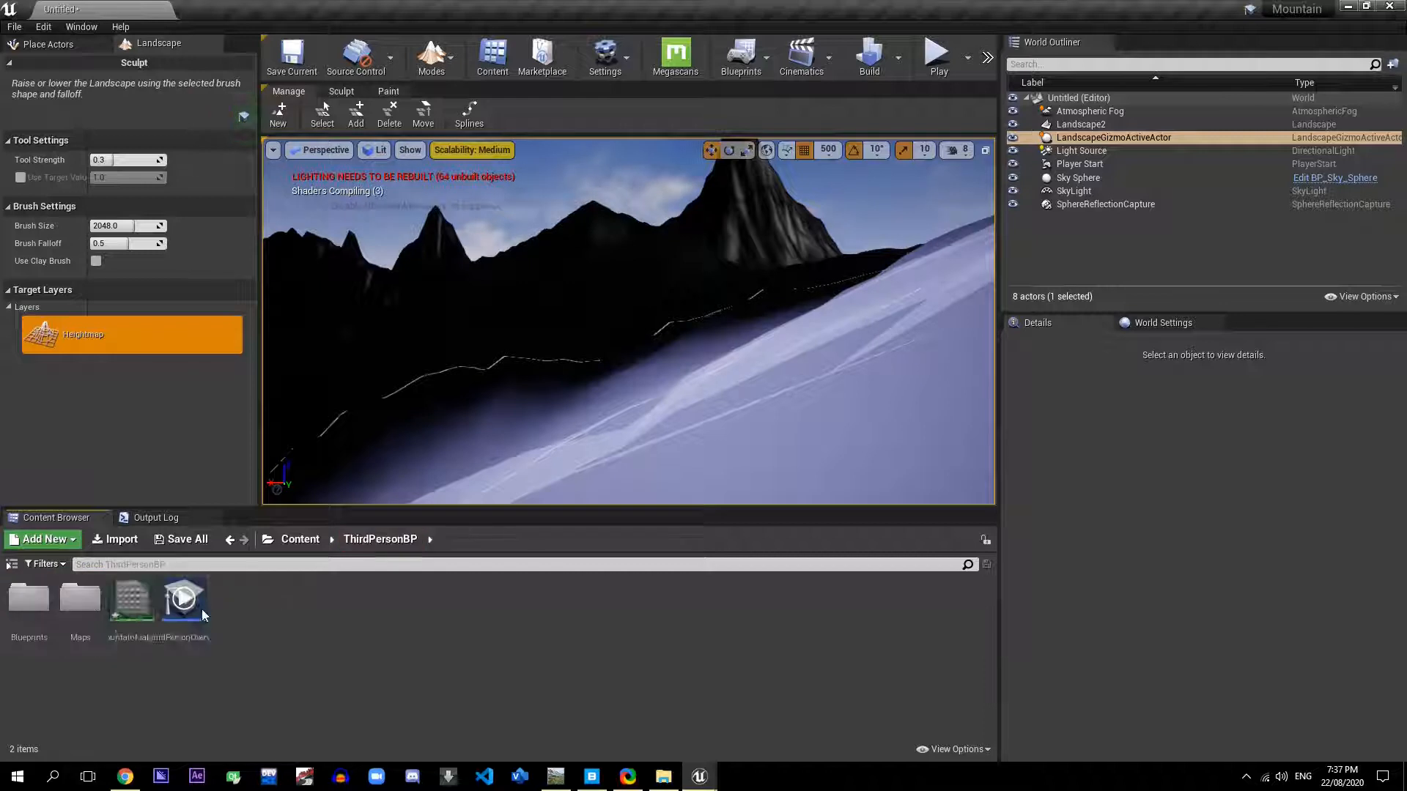
pyautogui.doubleClick(33, 604)
pyautogui.click(382, 539)
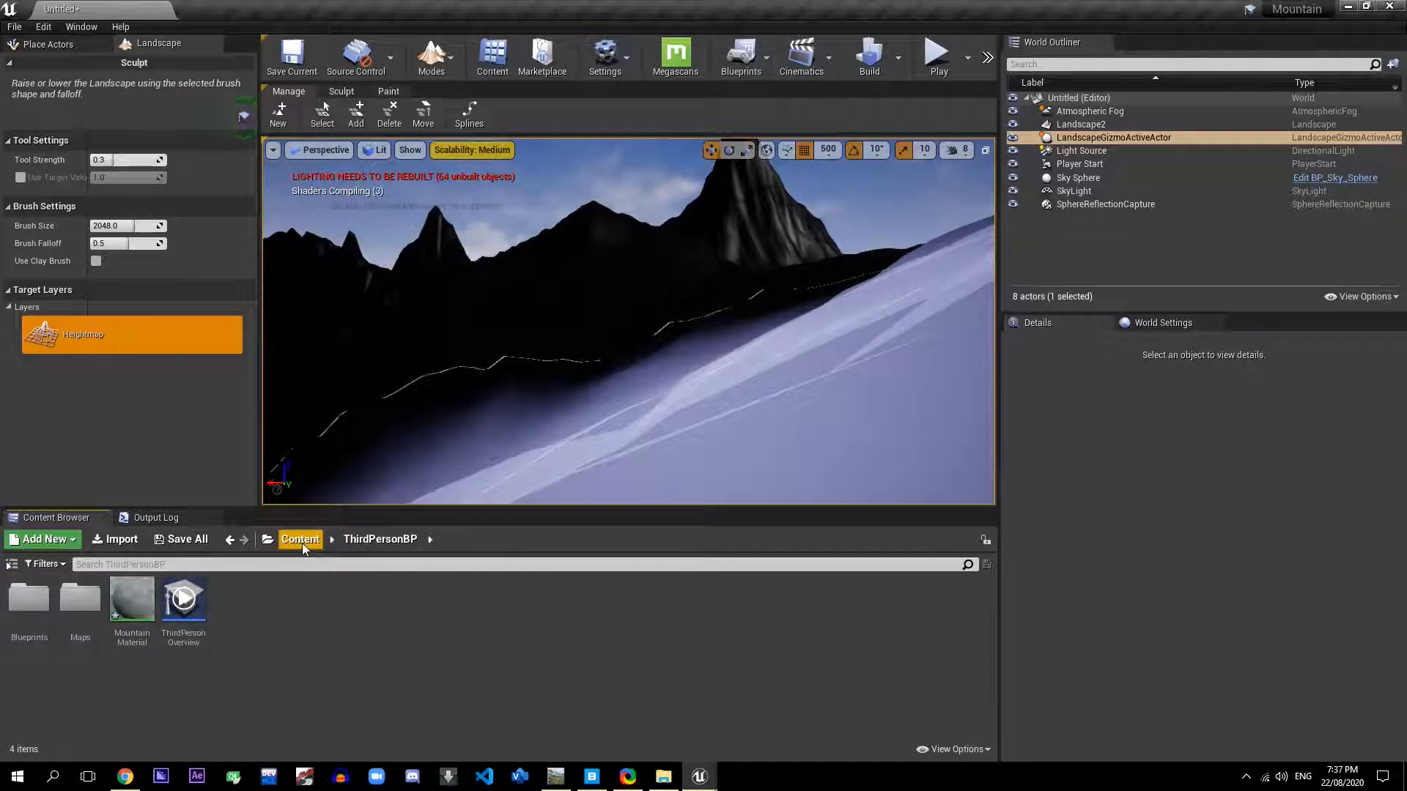
# Step: Open the Mossy_Ground_00 folder inside the Megascans Surfaces content folder
pyautogui.click(302, 543)
pyautogui.doubleClick(116, 608)
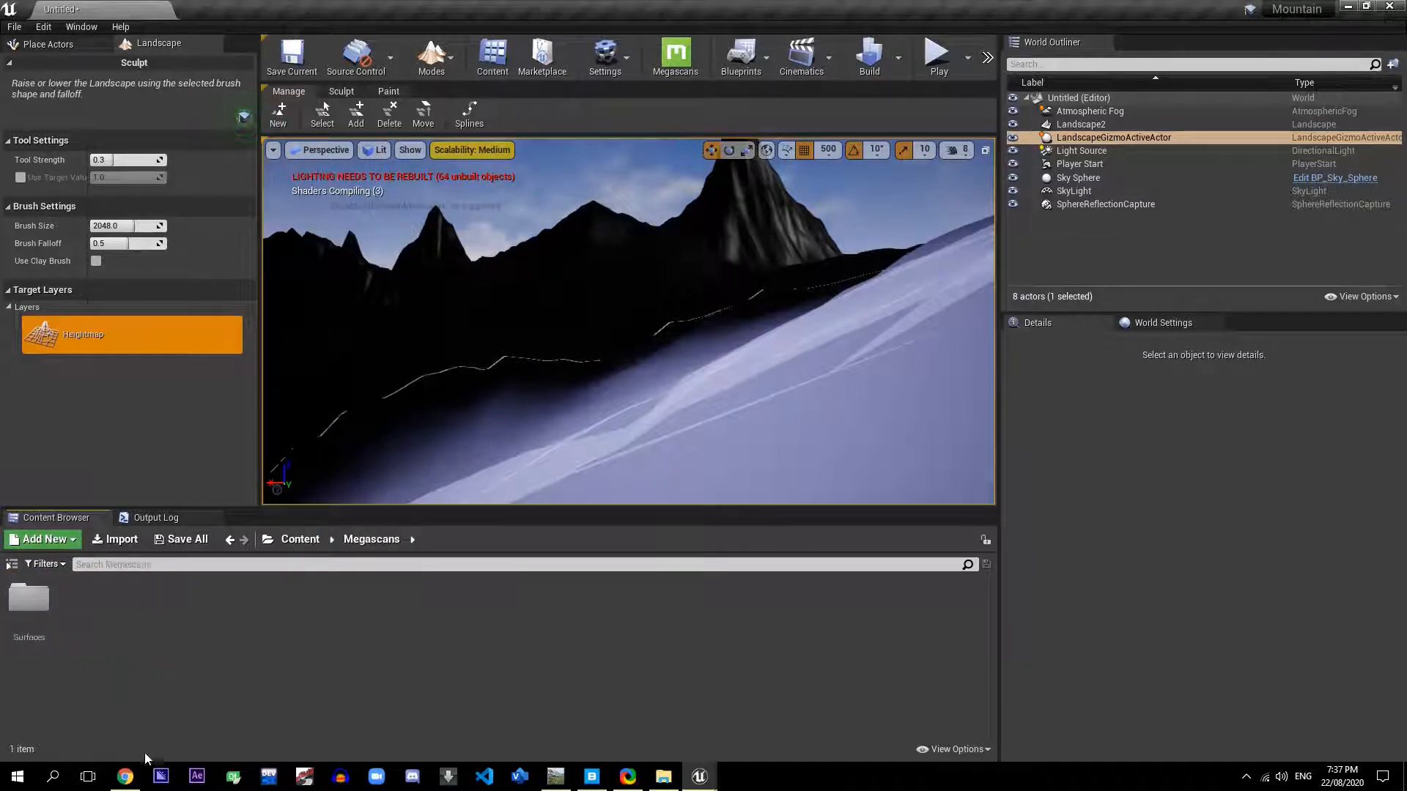
pyautogui.doubleClick(39, 619)
pyautogui.doubleClick(31, 601)
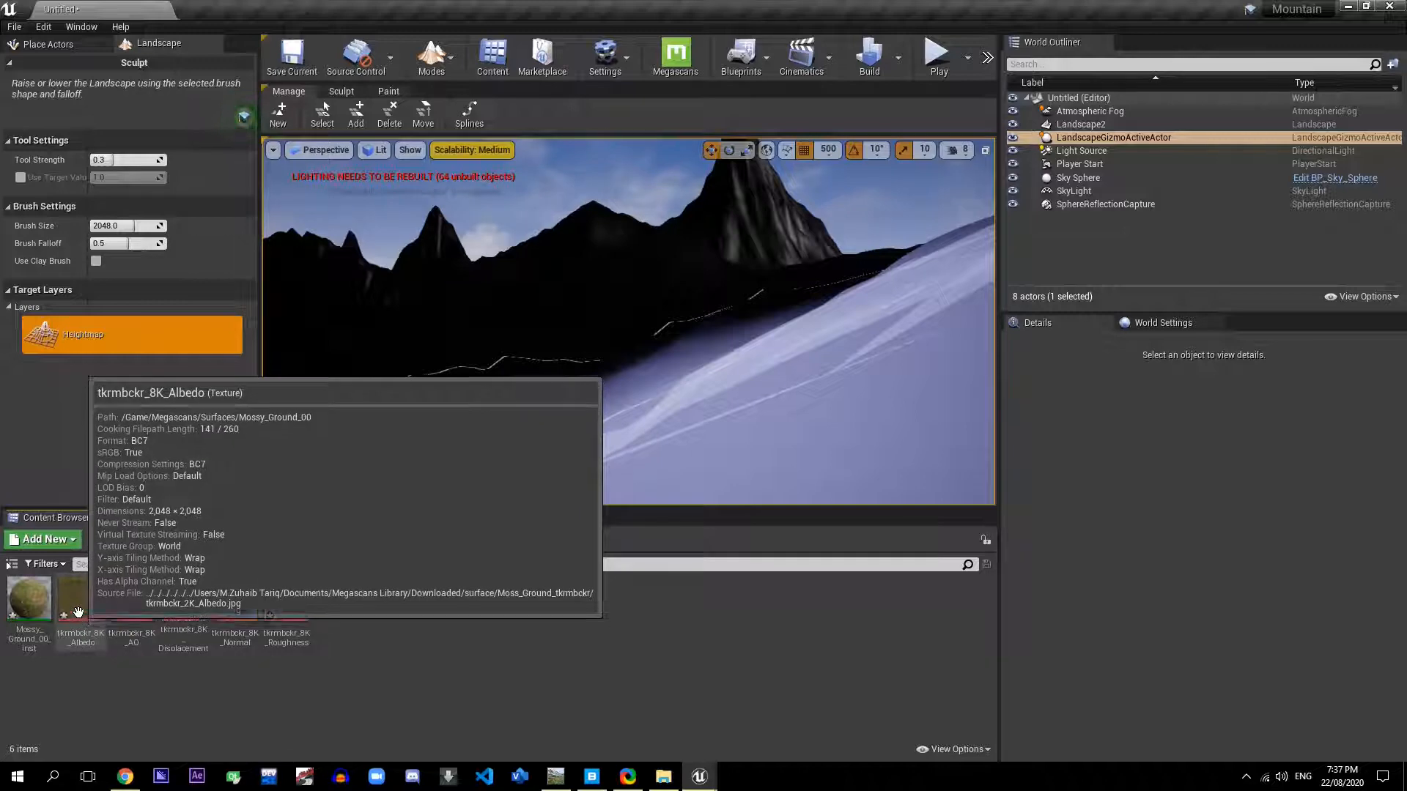
# Step: Add the mossy ground Albedo texture to the MountainMaterial graph and connect its RGB output to the blend's Layer Grass input
pyautogui.moveTo(73, 645); pyautogui.dragTo(560, 205)
pyautogui.hotkey('alt', 'Tab')
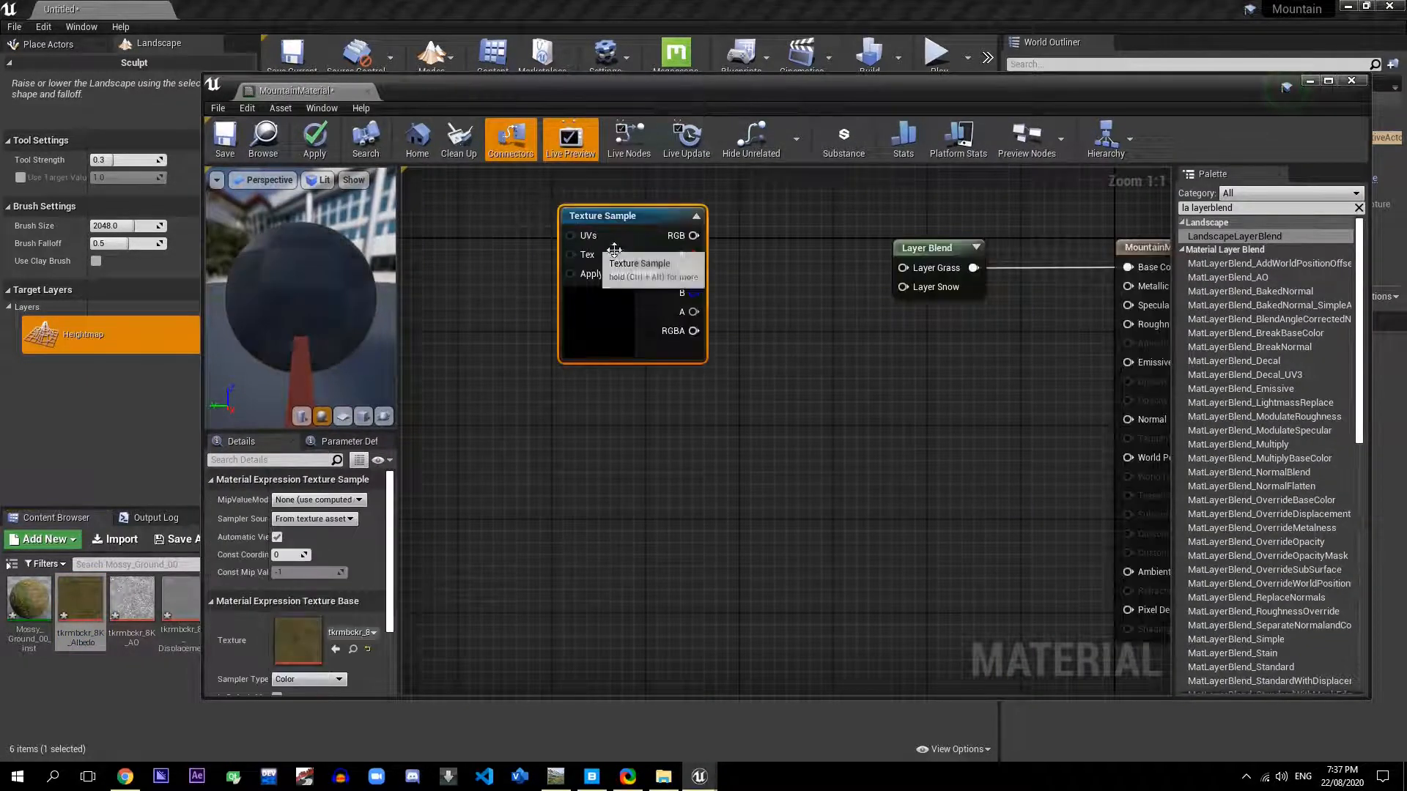
pyautogui.moveTo(693, 235); pyautogui.dragTo(907, 270)
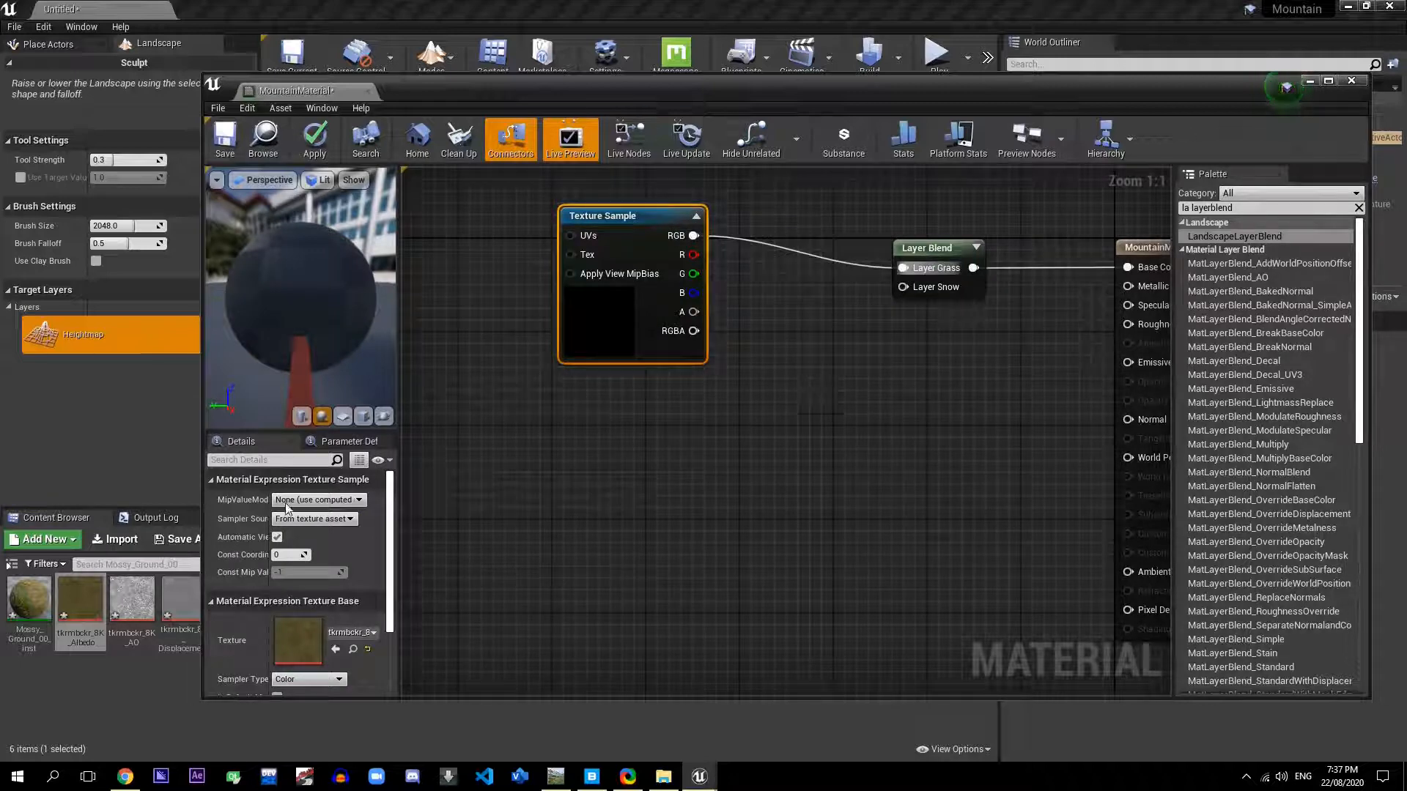
# Step: Minimise the material editor window and open the Snow_Mixed_00 folder inside the Megascans Surfaces folder
pyautogui.click(139, 683)
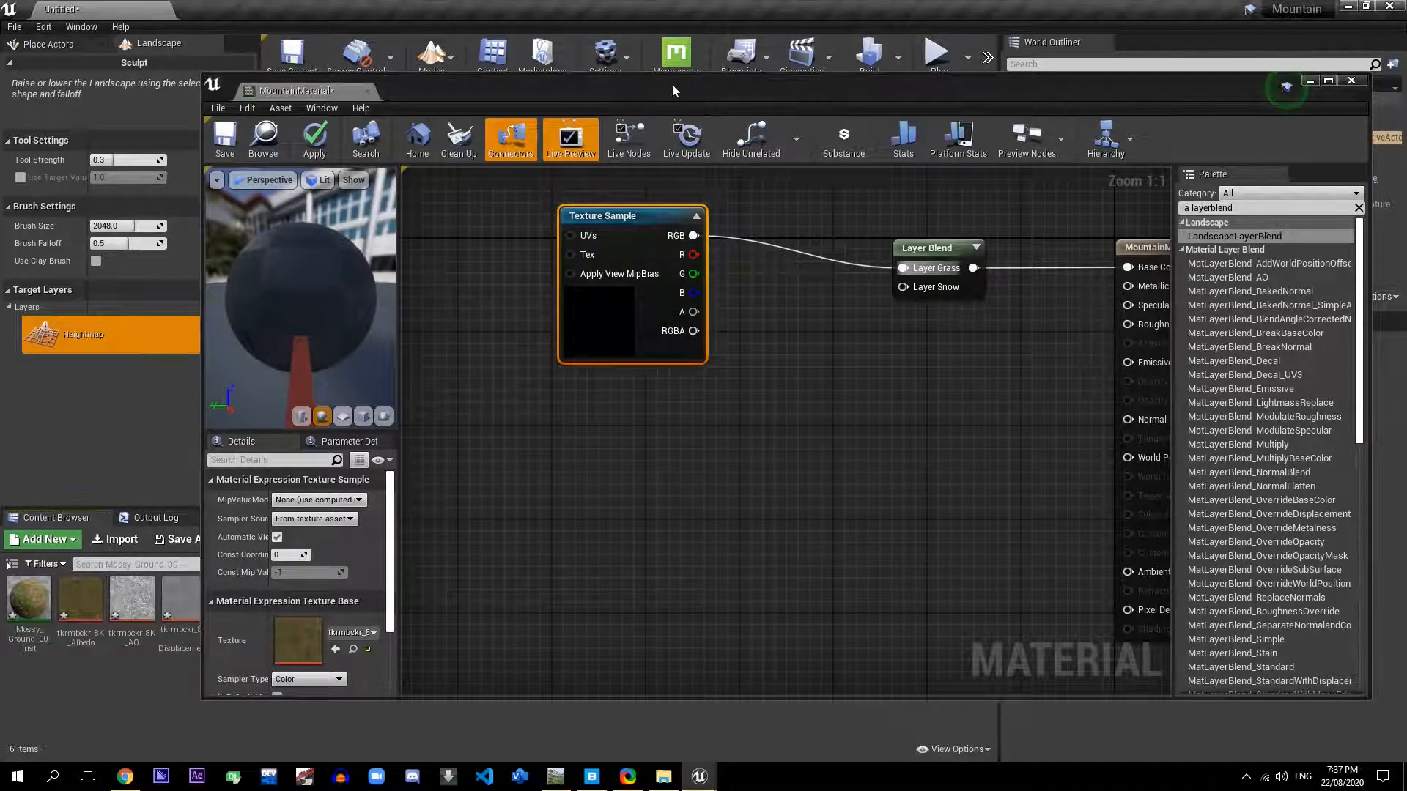
pyautogui.moveTo(671, 85); pyautogui.dragTo(508, 137)
pyautogui.click(1149, 132)
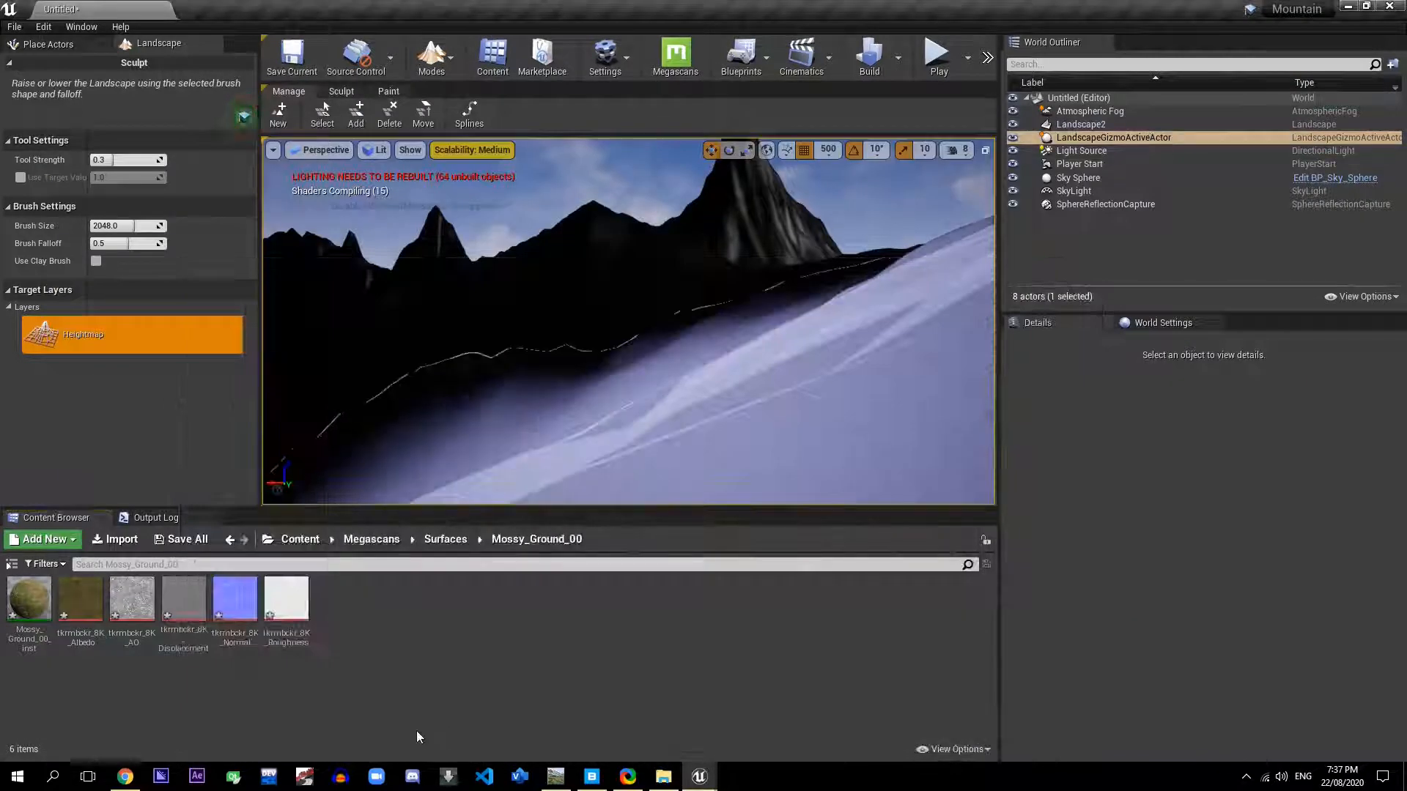
pyautogui.click(446, 540)
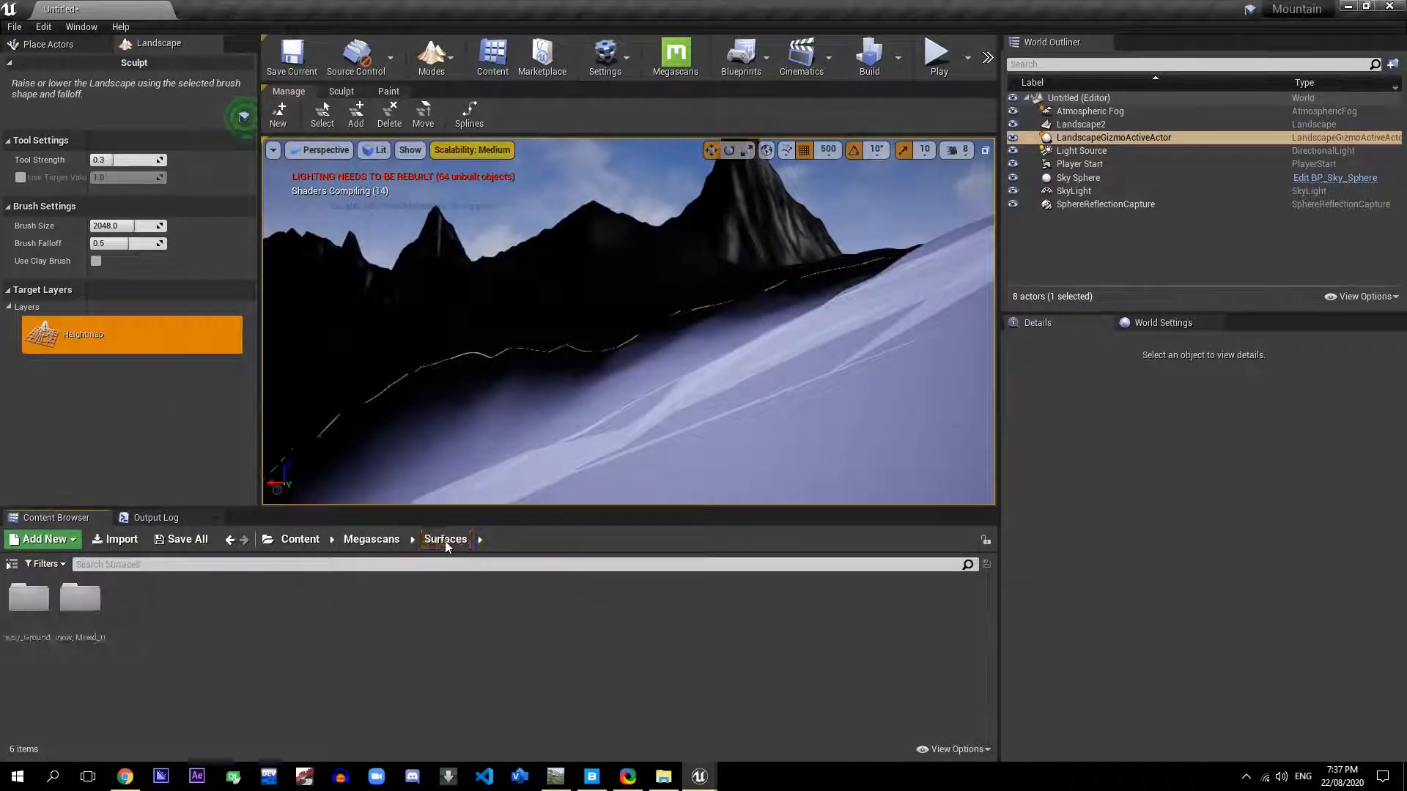
pyautogui.doubleClick(81, 605)
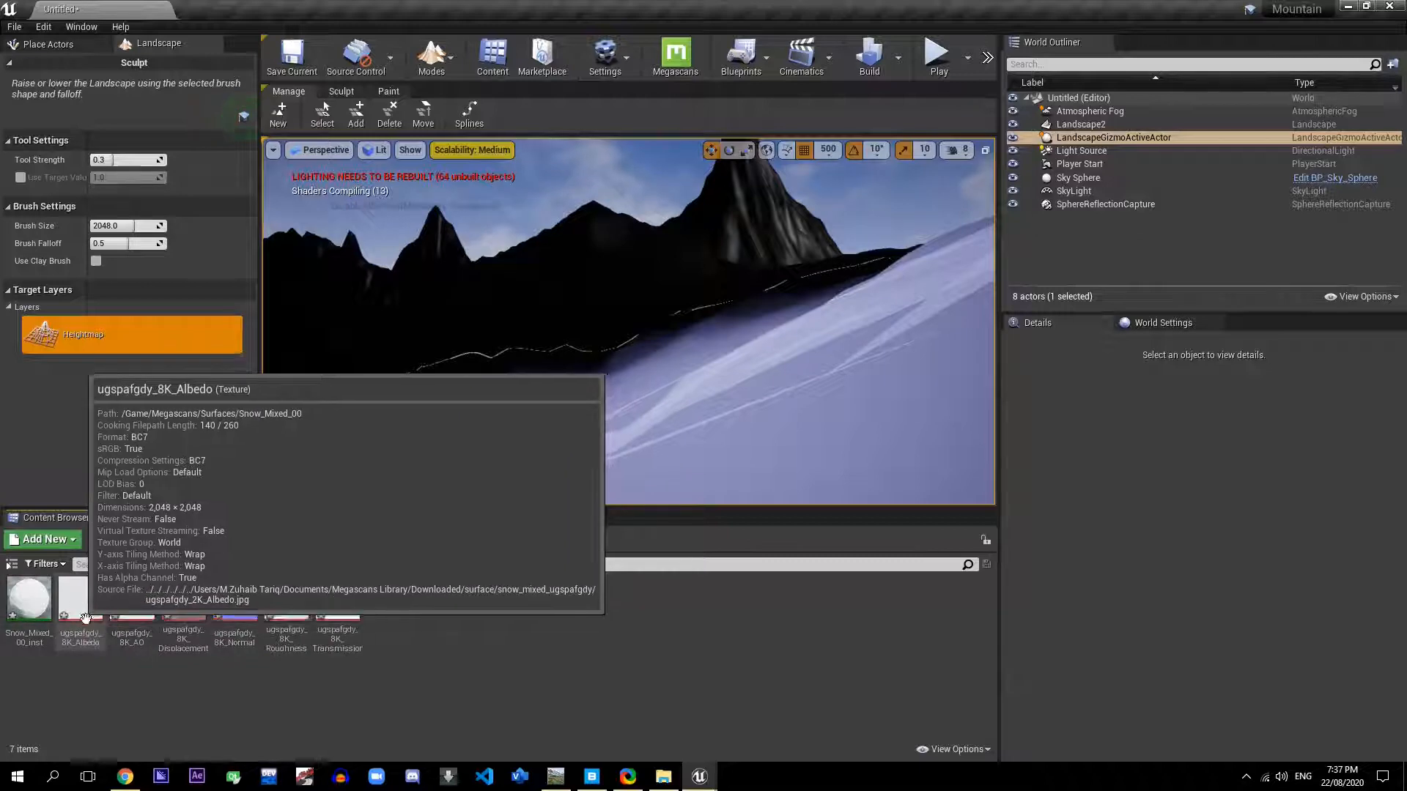
# Step: Add the snow Albedo texture to the material graph and connect its RGB output to the blend's Layer Snow input
pyautogui.moveTo(85, 628); pyautogui.dragTo(412, 495)
pyautogui.hotkey('alt', 'Tab')
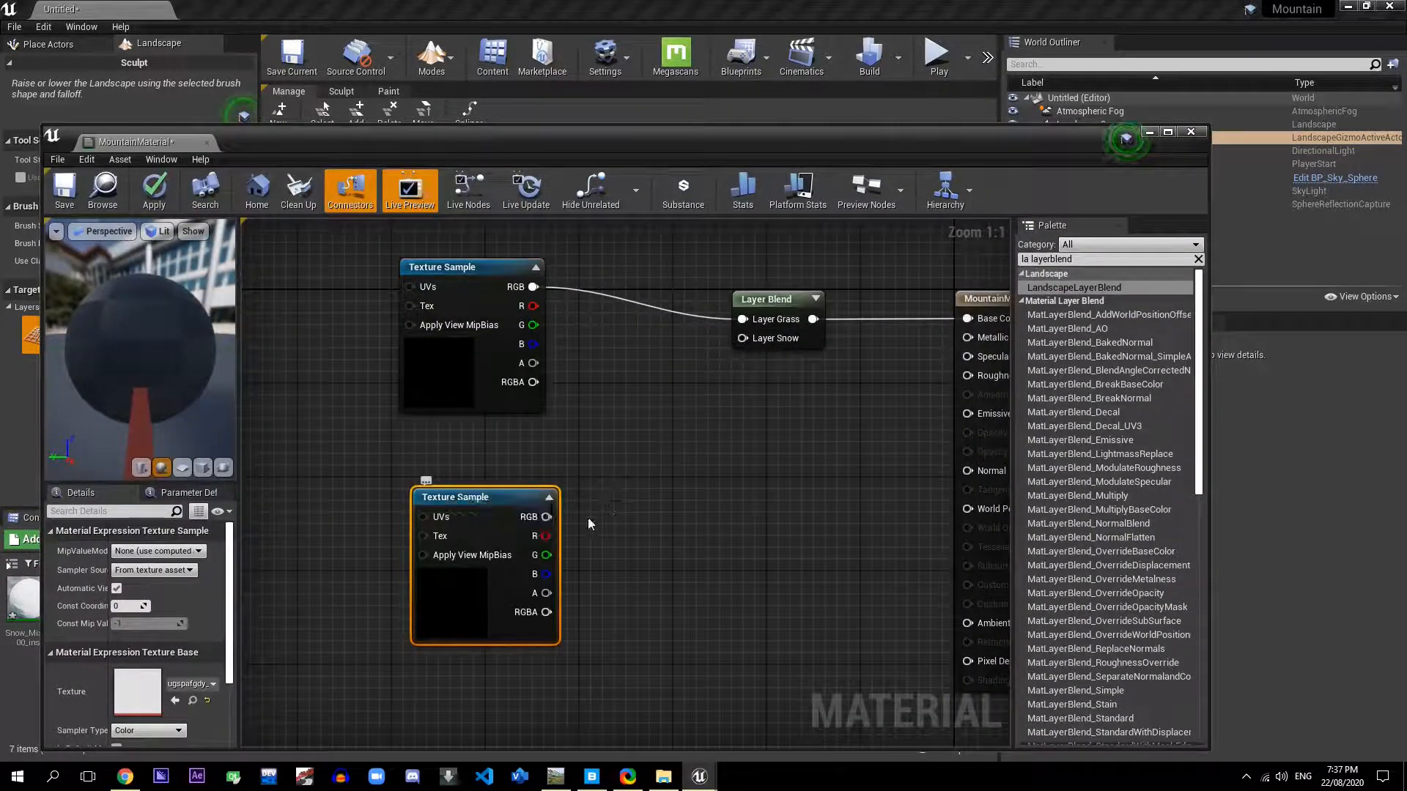
pyautogui.moveTo(547, 516); pyautogui.dragTo(747, 341)
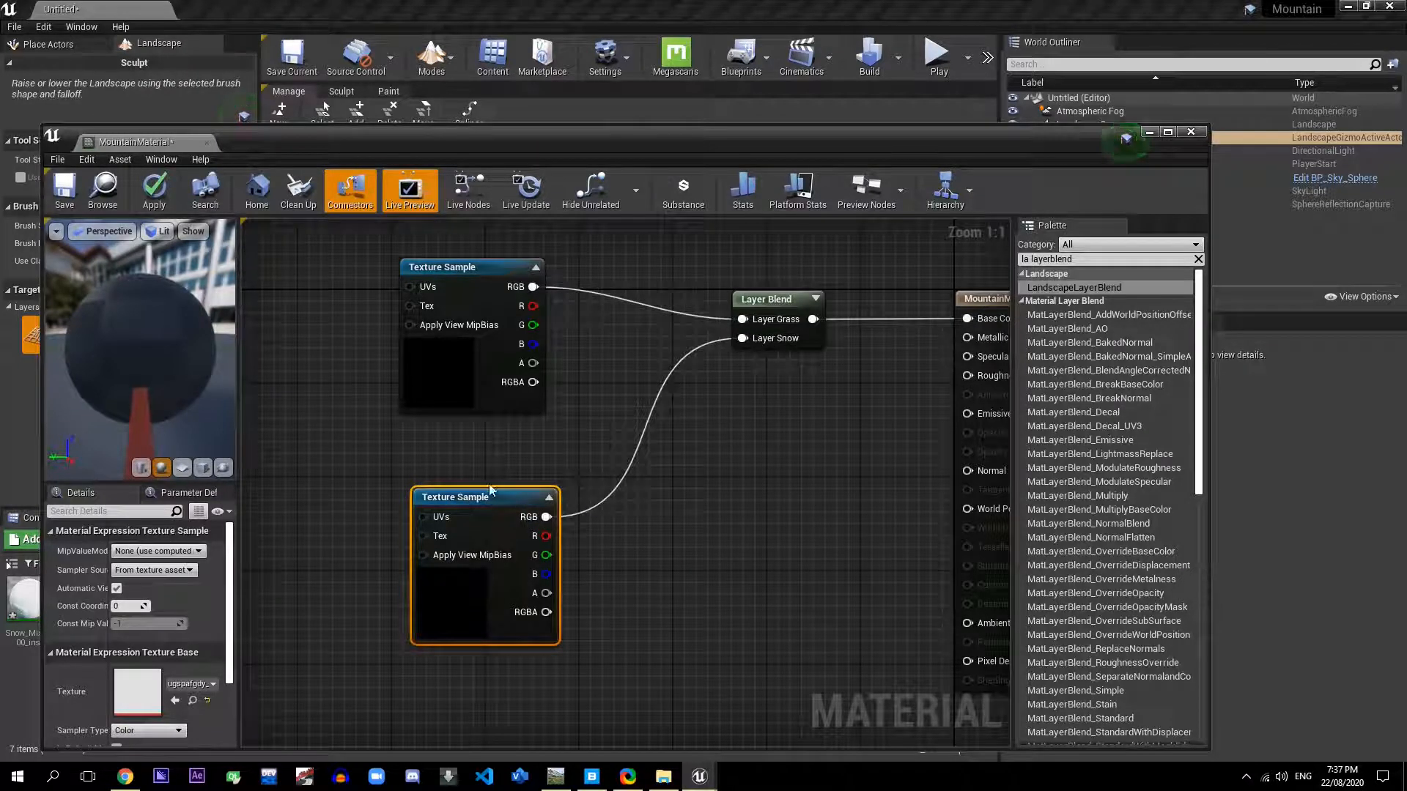
# Step: Arrange the grass and snow albedo nodes in a vertical stack, with the Layer Blend node beside them near the material node
pyautogui.moveTo(494, 501); pyautogui.dragTo(486, 445)
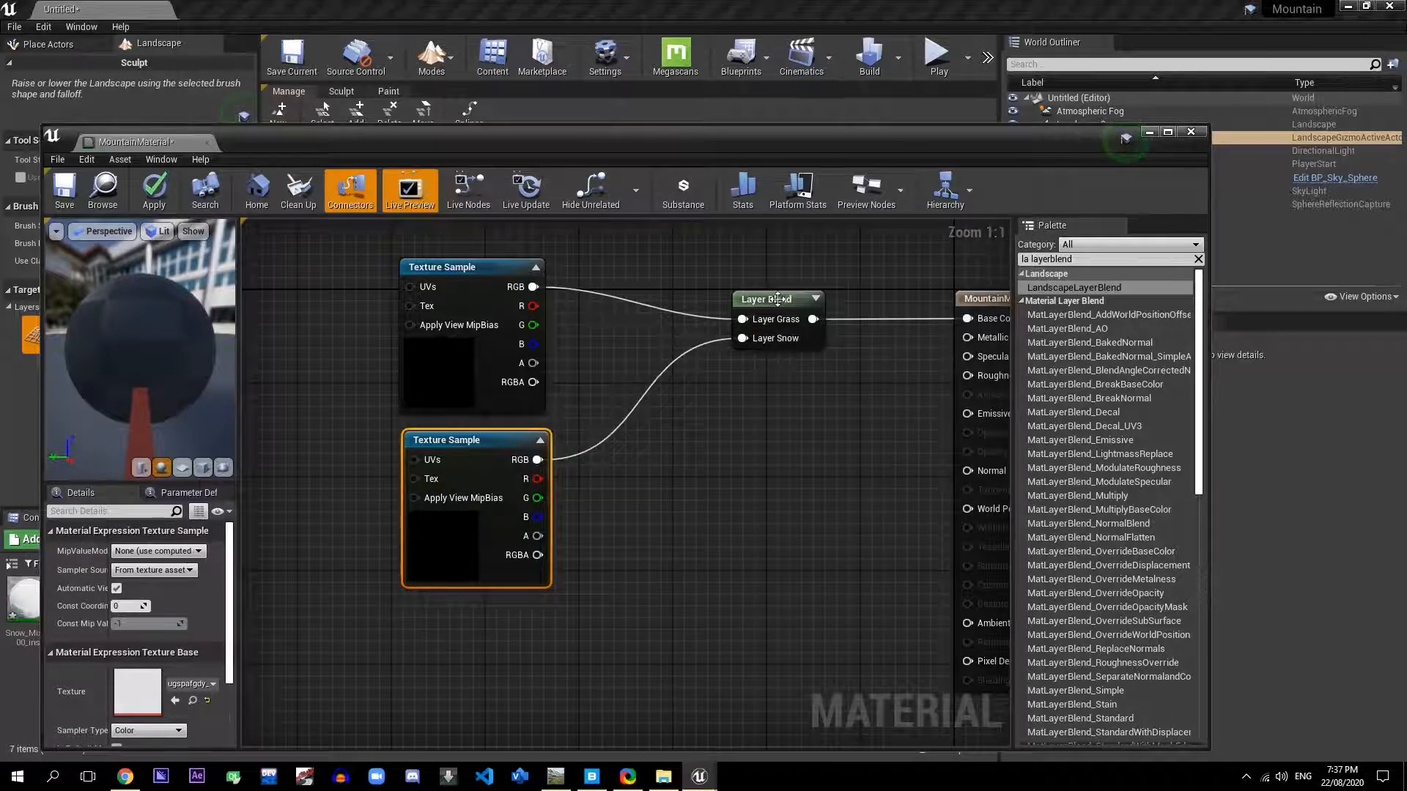
pyautogui.moveTo(770, 299); pyautogui.dragTo(781, 252)
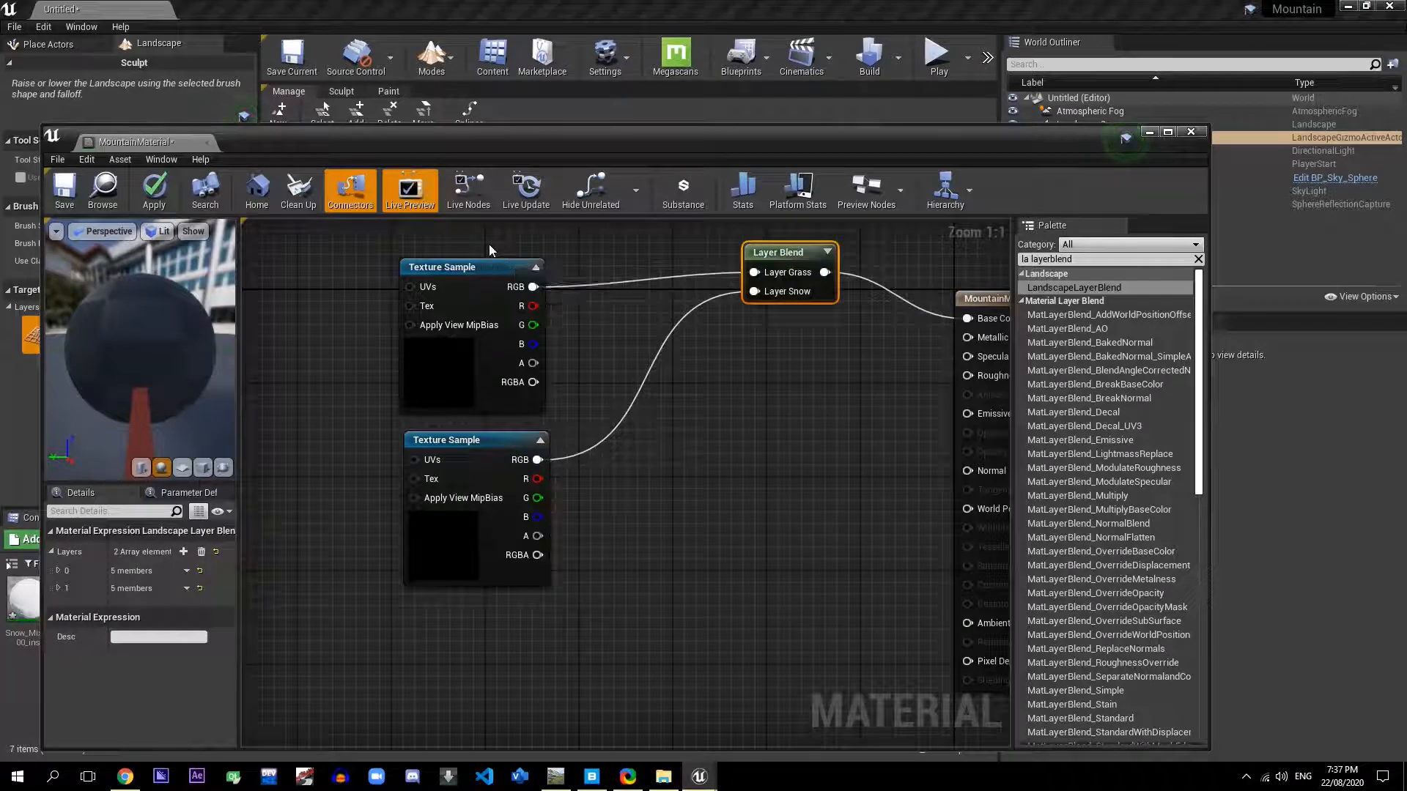
pyautogui.moveTo(490, 262); pyautogui.dragTo(494, 247)
pyautogui.moveTo(779, 423); pyautogui.dragTo(784, 520, button='right')
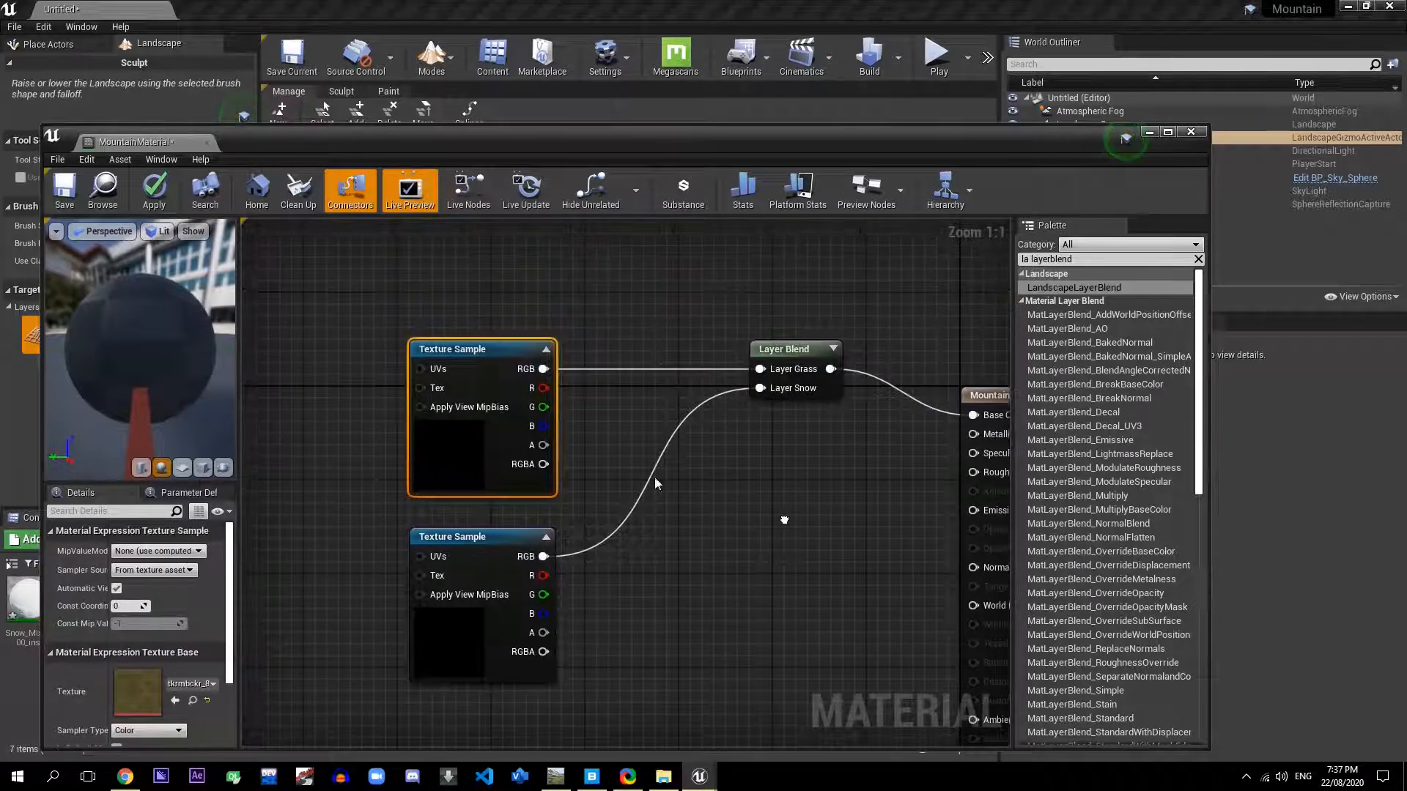
pyautogui.moveTo(476, 344); pyautogui.dragTo(477, 242)
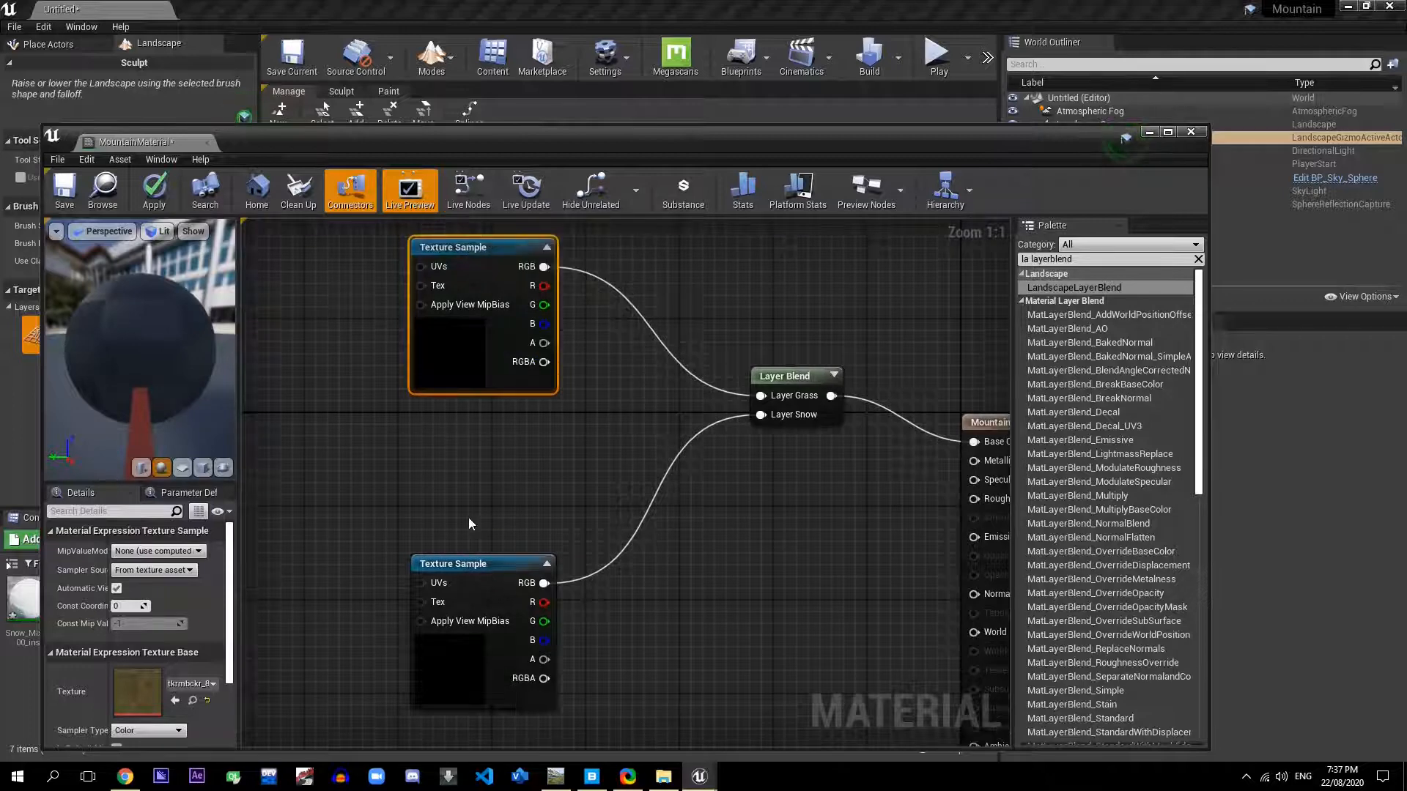
pyautogui.moveTo(469, 563); pyautogui.dragTo(469, 435)
pyautogui.click(722, 516)
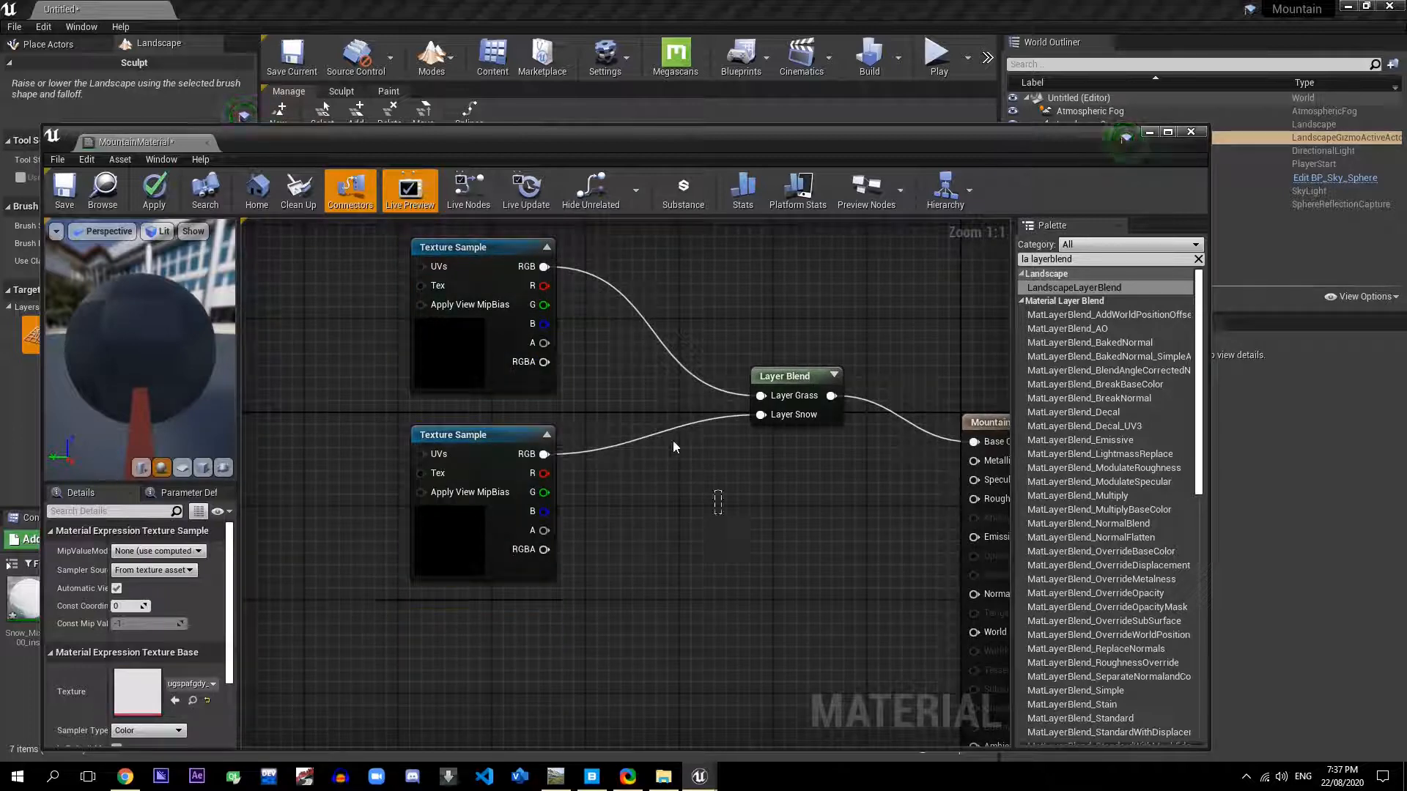
# Step: Add the snow Normal texture from Snow_Mixed_00 to the material graph below the snow albedo node
pyautogui.moveTo(702, 446); pyautogui.dragTo(636, 386, button='right')
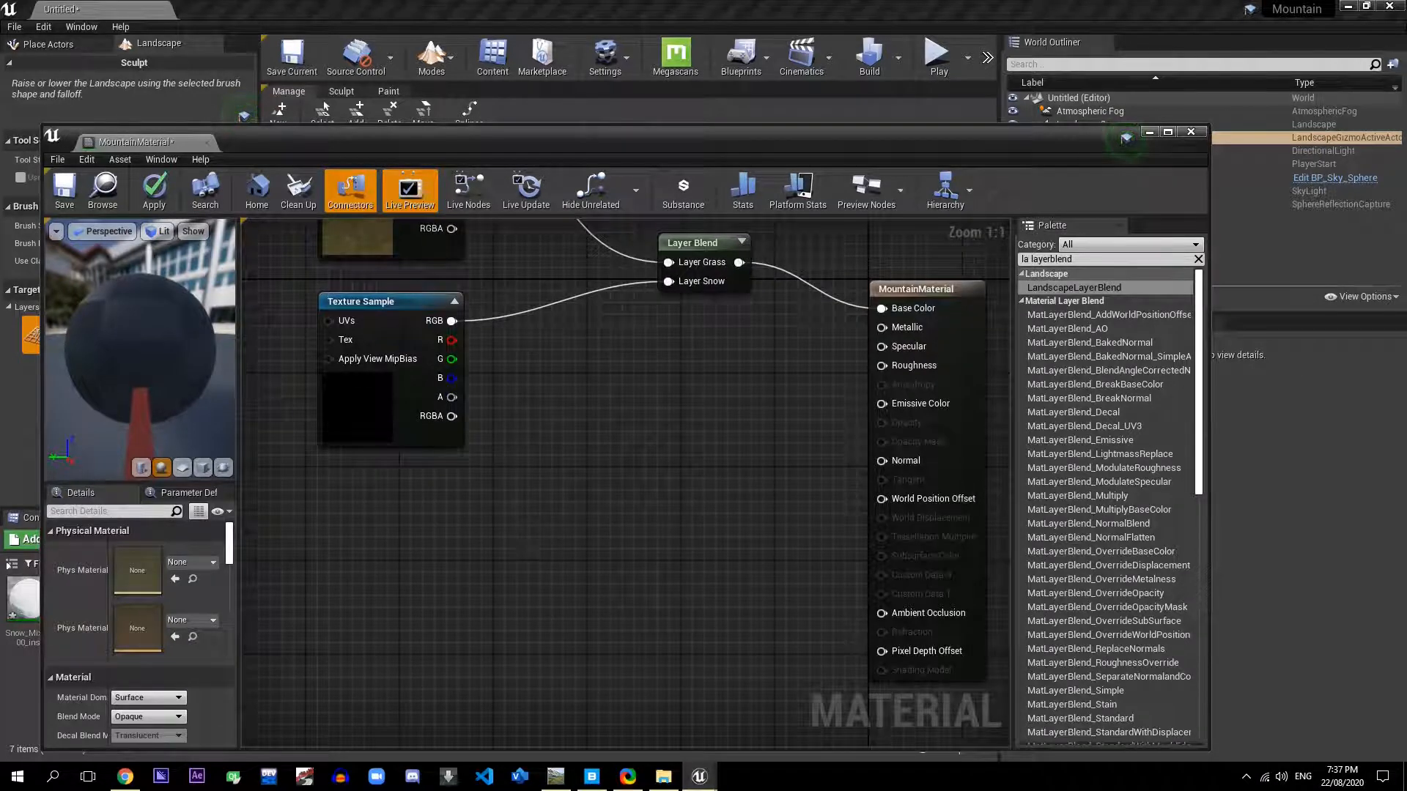
pyautogui.moveTo(496, 478); pyautogui.dragTo(522, 441, button='right')
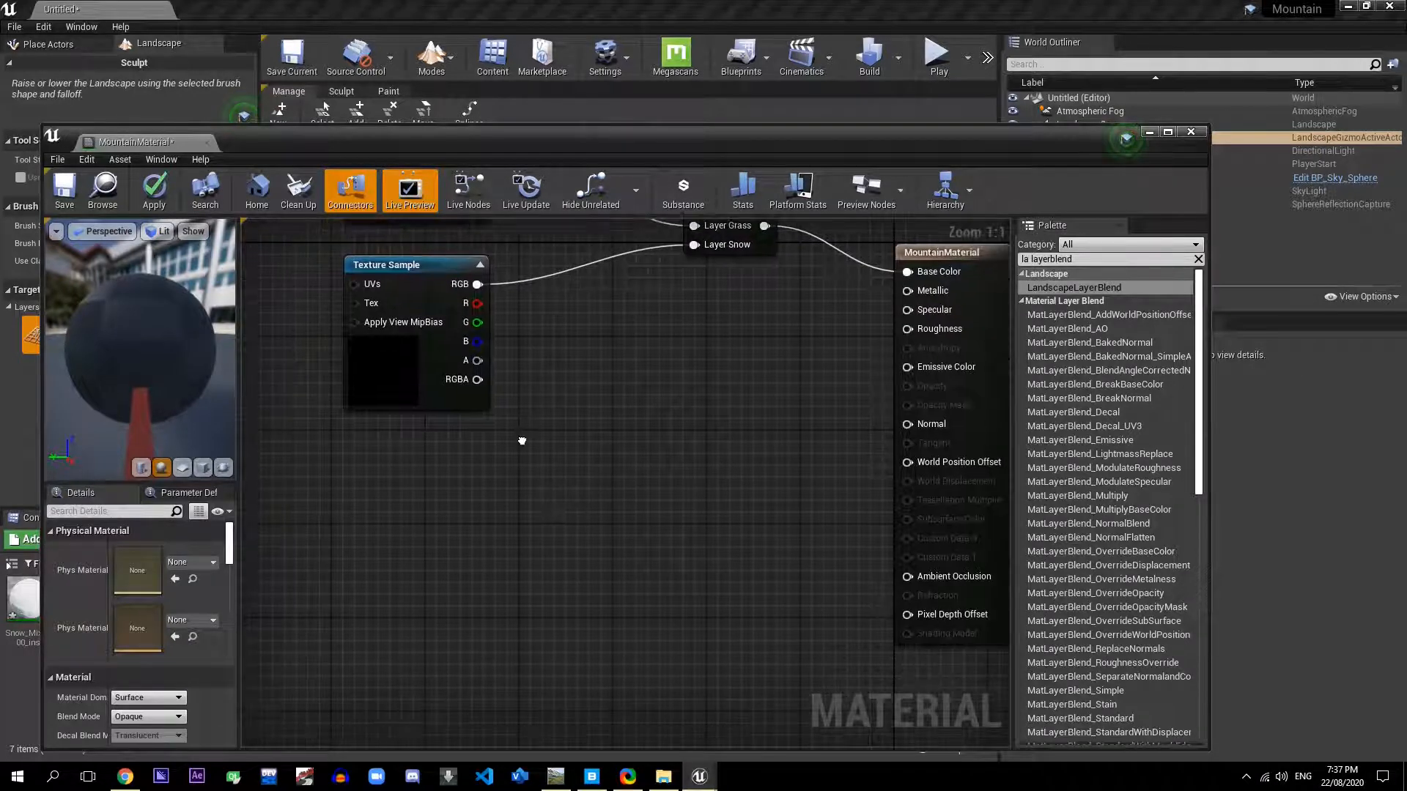
pyautogui.click(1148, 133)
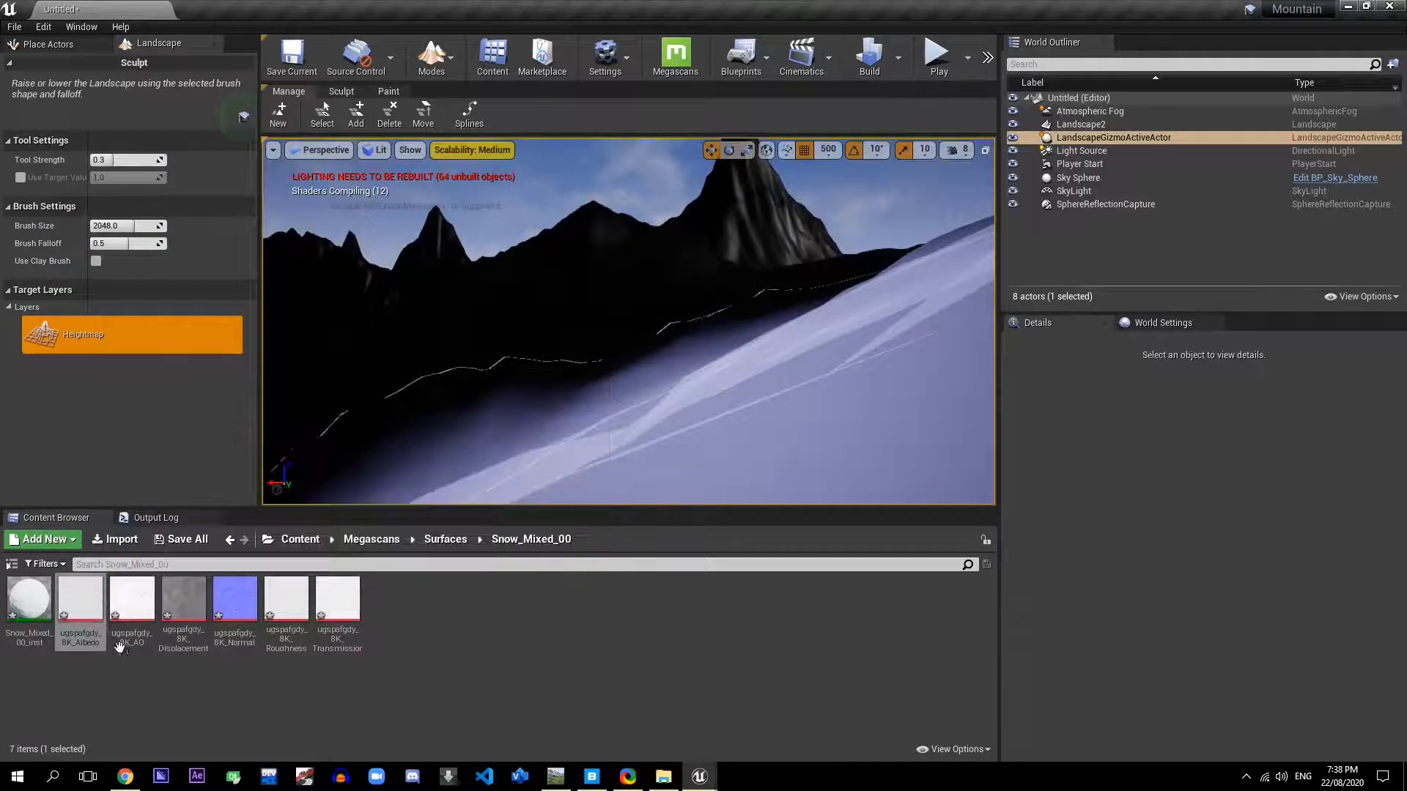
pyautogui.moveTo(149, 651)
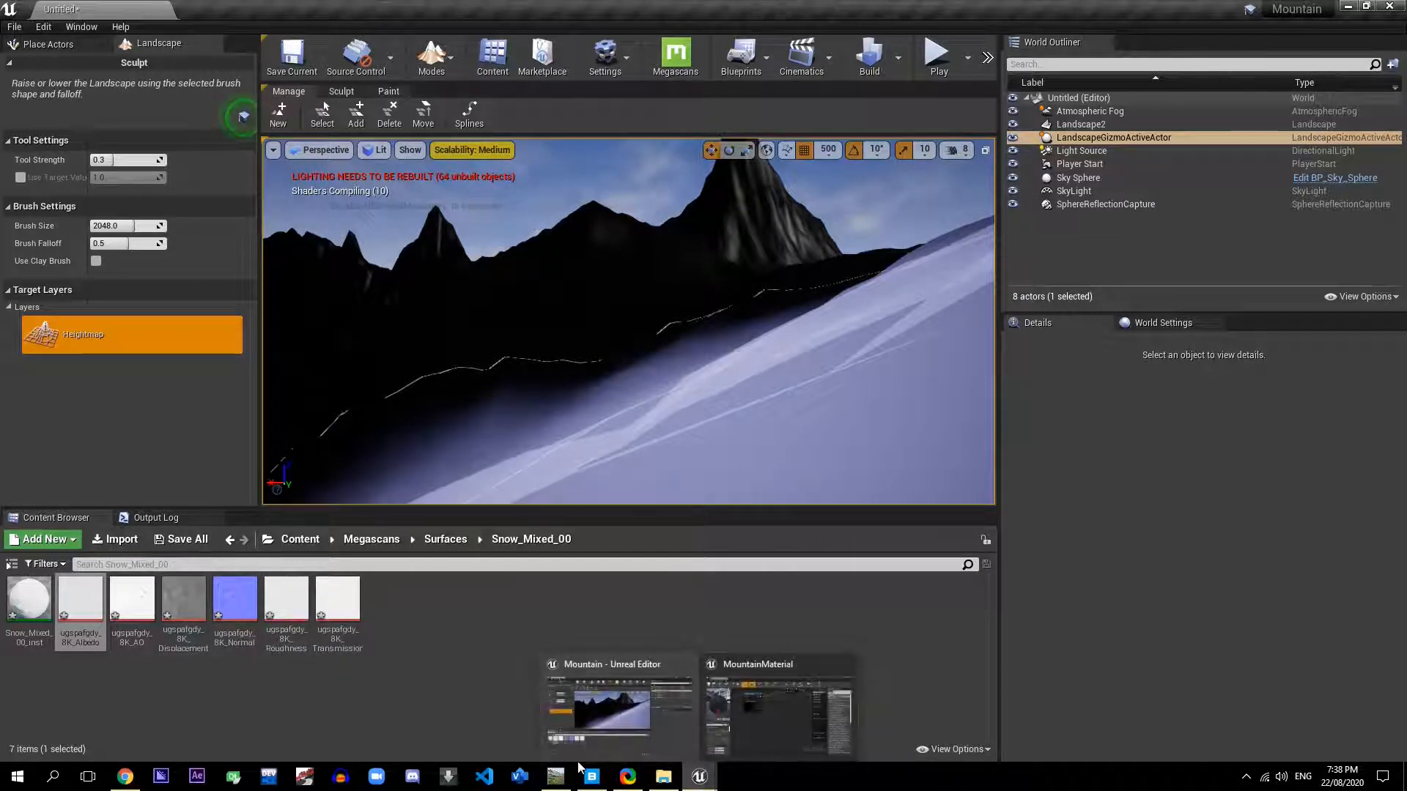
pyautogui.moveTo(272, 601)
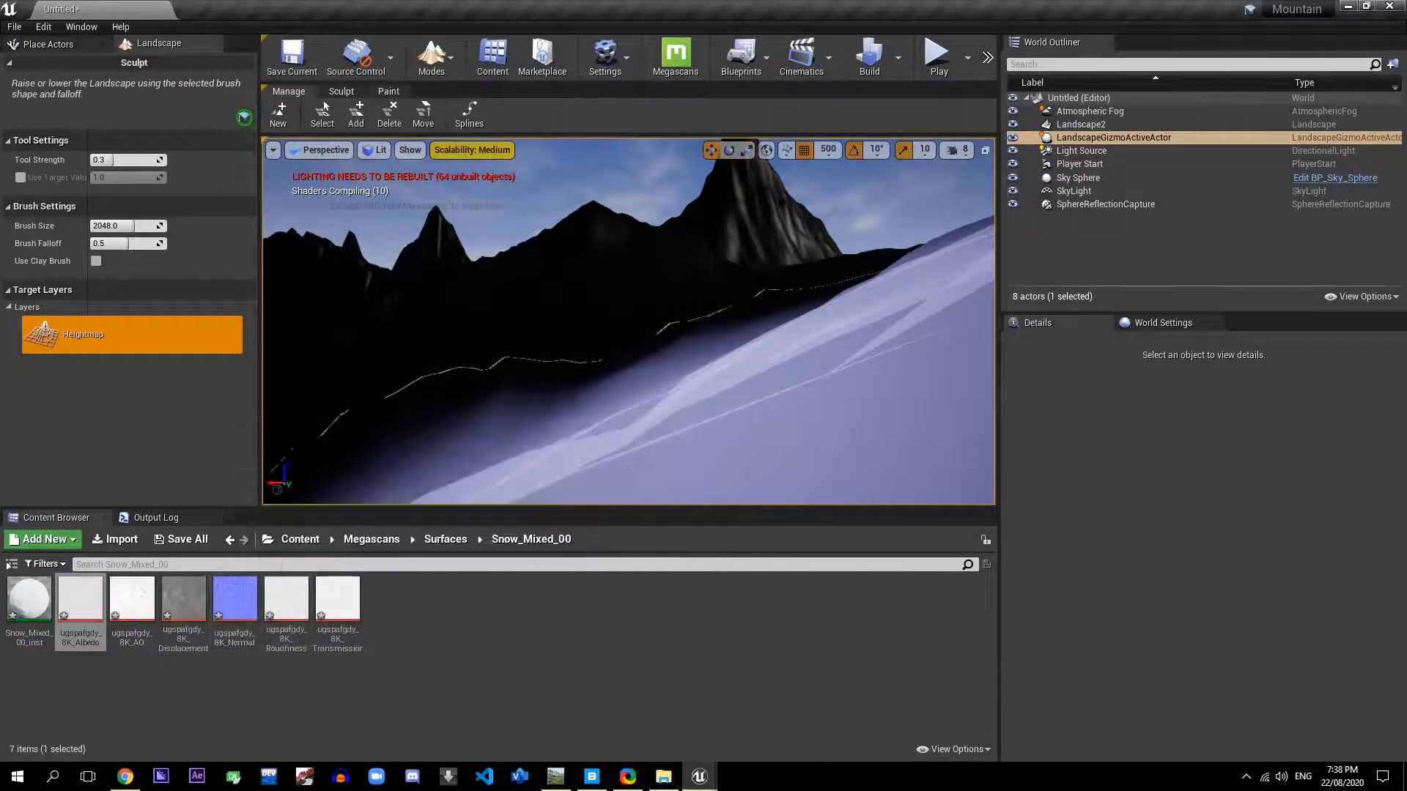
pyautogui.moveTo(235, 604)
pyautogui.mouseDown()
pyautogui.moveTo(258, 681)
pyautogui.moveTo(464, 487)
pyautogui.moveTo(433, 463)
pyautogui.moveTo(454, 473)
pyautogui.moveTo(420, 473)
pyautogui.mouseUp()
pyautogui.hotkey('alt', 'Tab')
pyautogui.hotkey('alt', 'Tab')
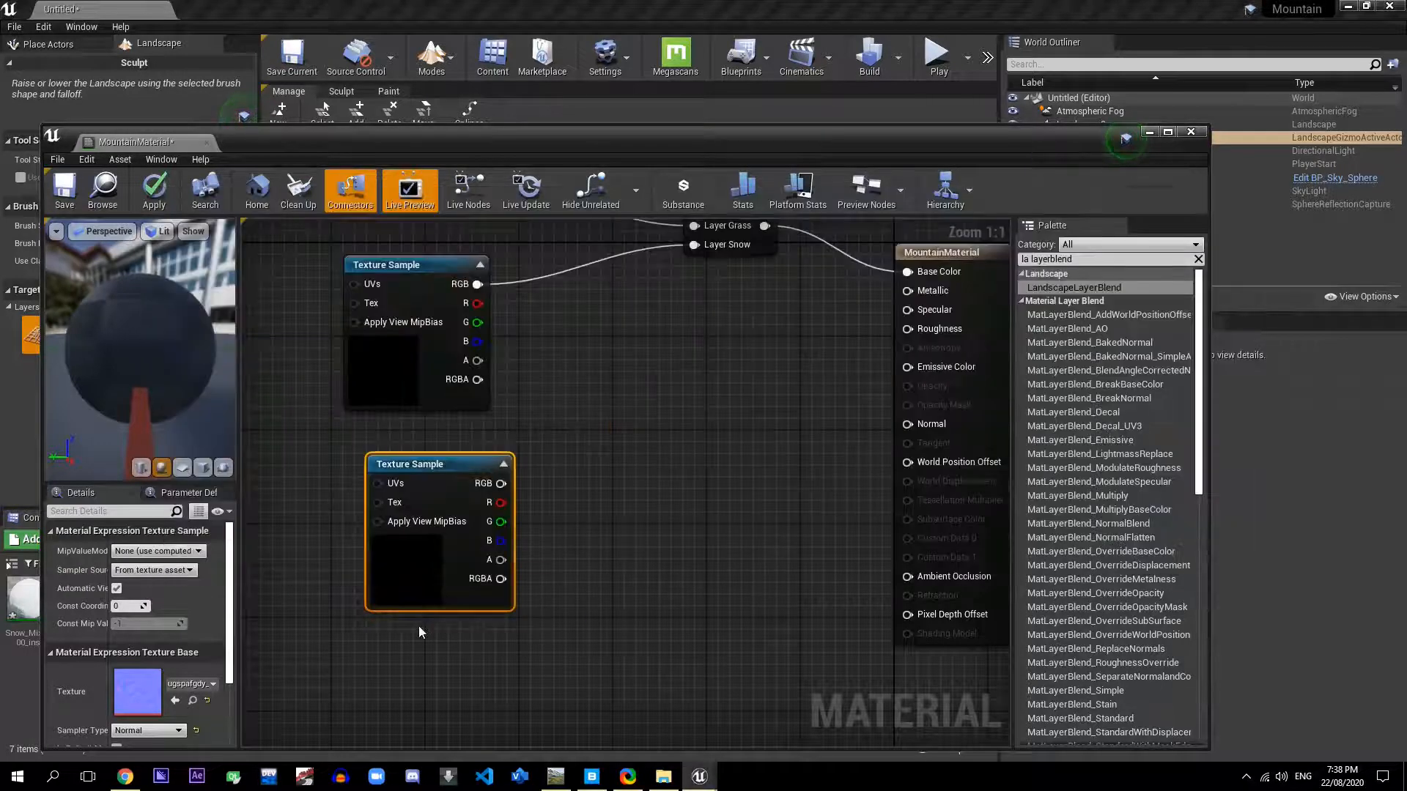
# Step: Add the snow Roughness texture to the material graph below the snow normal node
pyautogui.hotkey('alt', 'Tab')
pyautogui.click(1321, 42)
pyautogui.click(1162, 134)
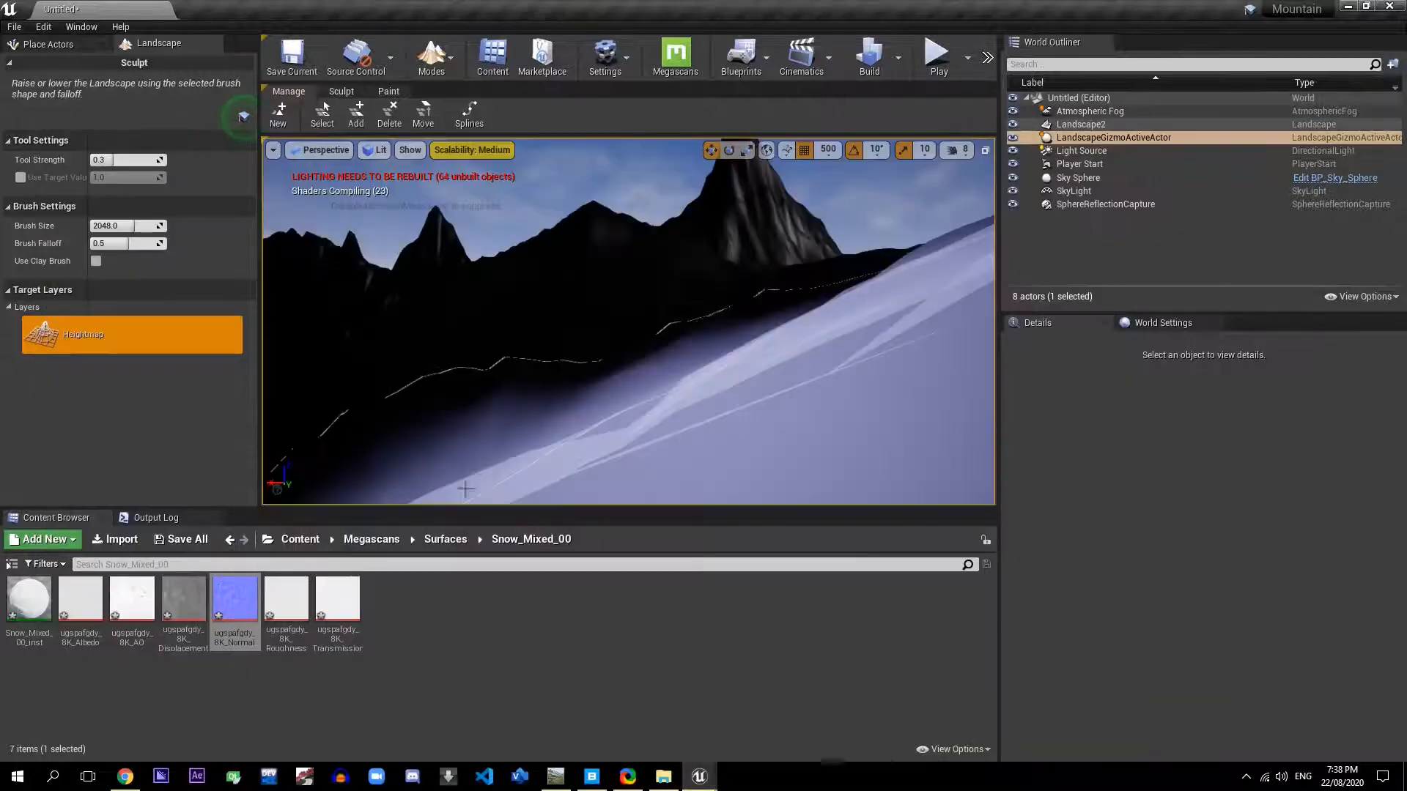
pyautogui.moveTo(283, 606); pyautogui.dragTo(424, 656)
pyautogui.hotkey('alt', 'Tab')
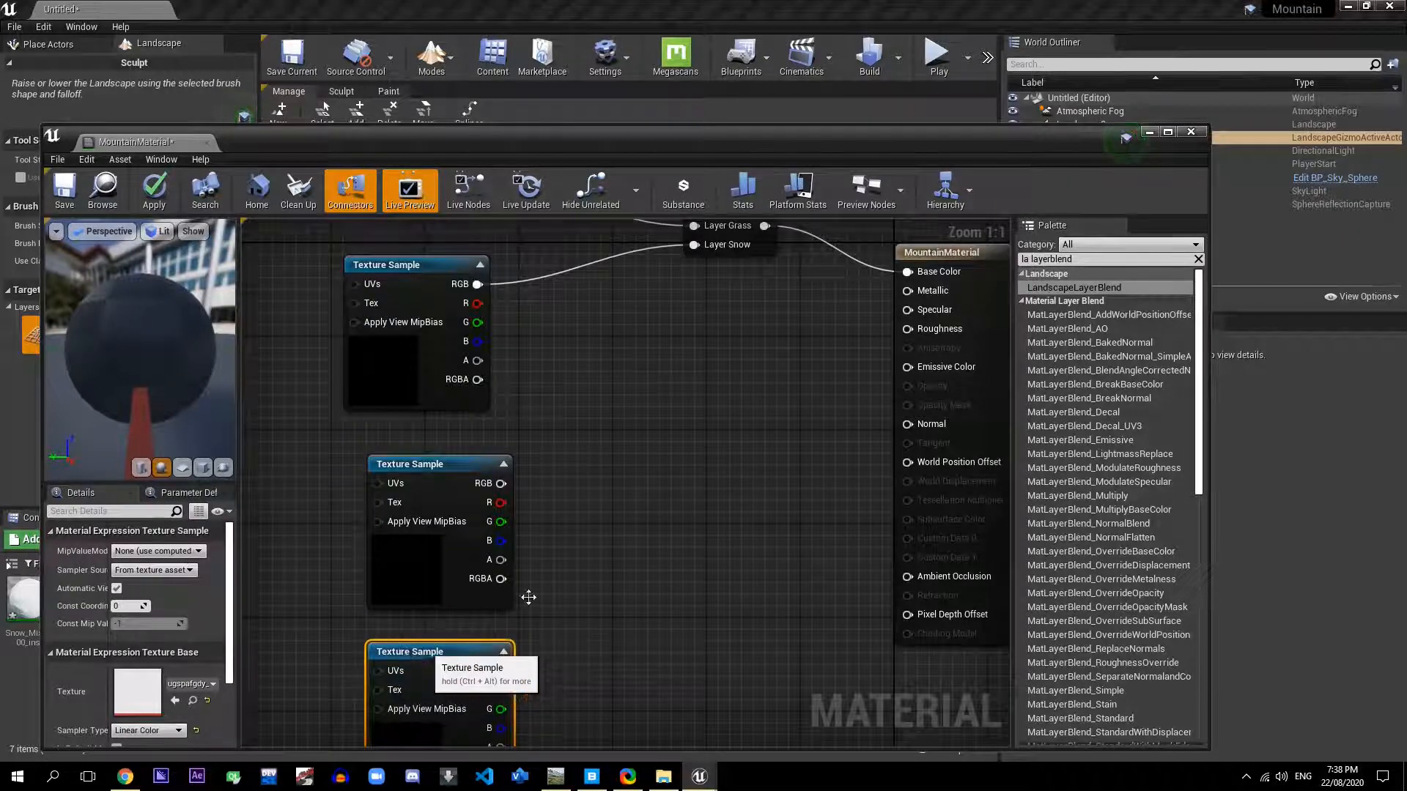
# Step: Move the snow normal node closer under the albedo nodes and the snow roughness node farther down, leaving a gap between them
pyautogui.scroll(-2, 583, 543)
pyautogui.scroll(-2, 584, 545)
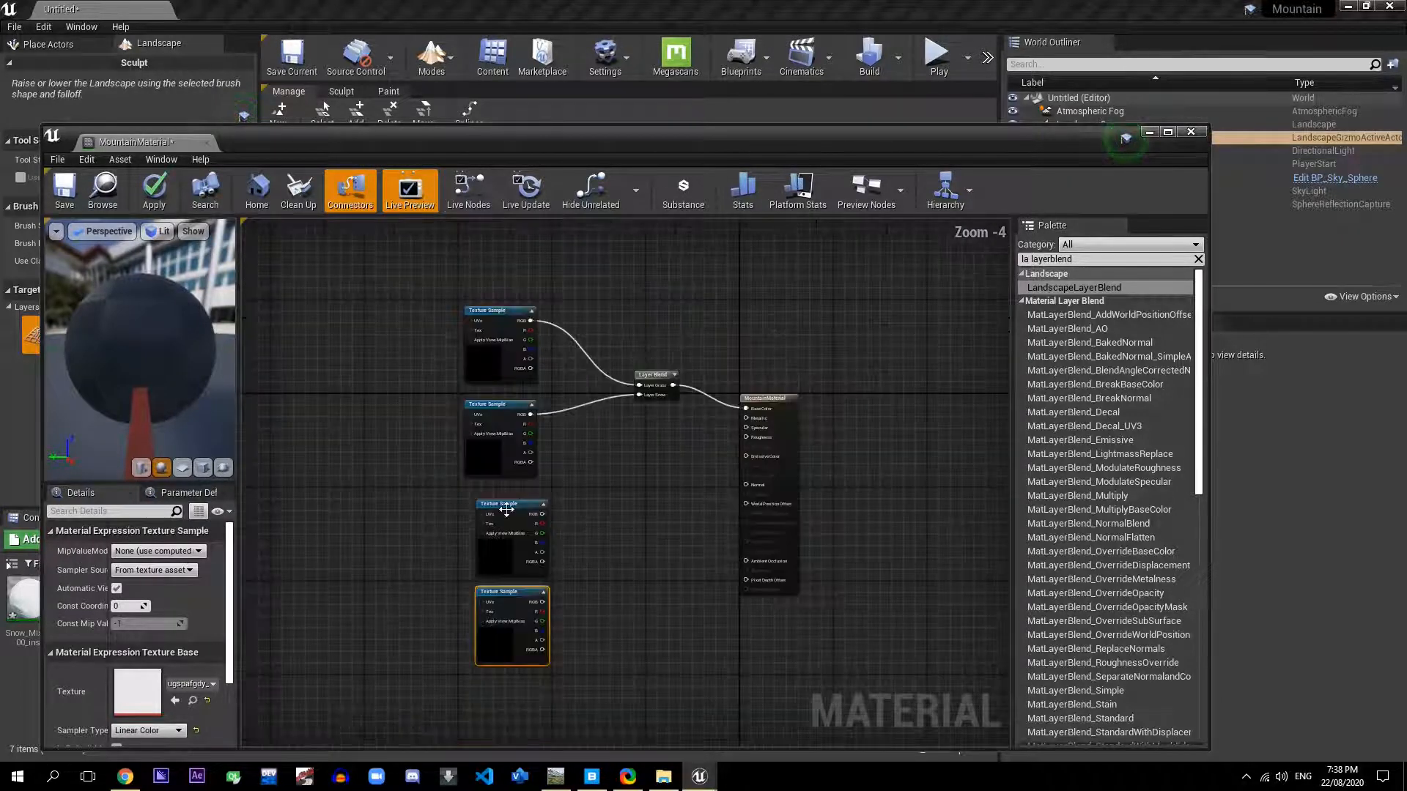
pyautogui.moveTo(505, 512); pyautogui.dragTo(483, 504)
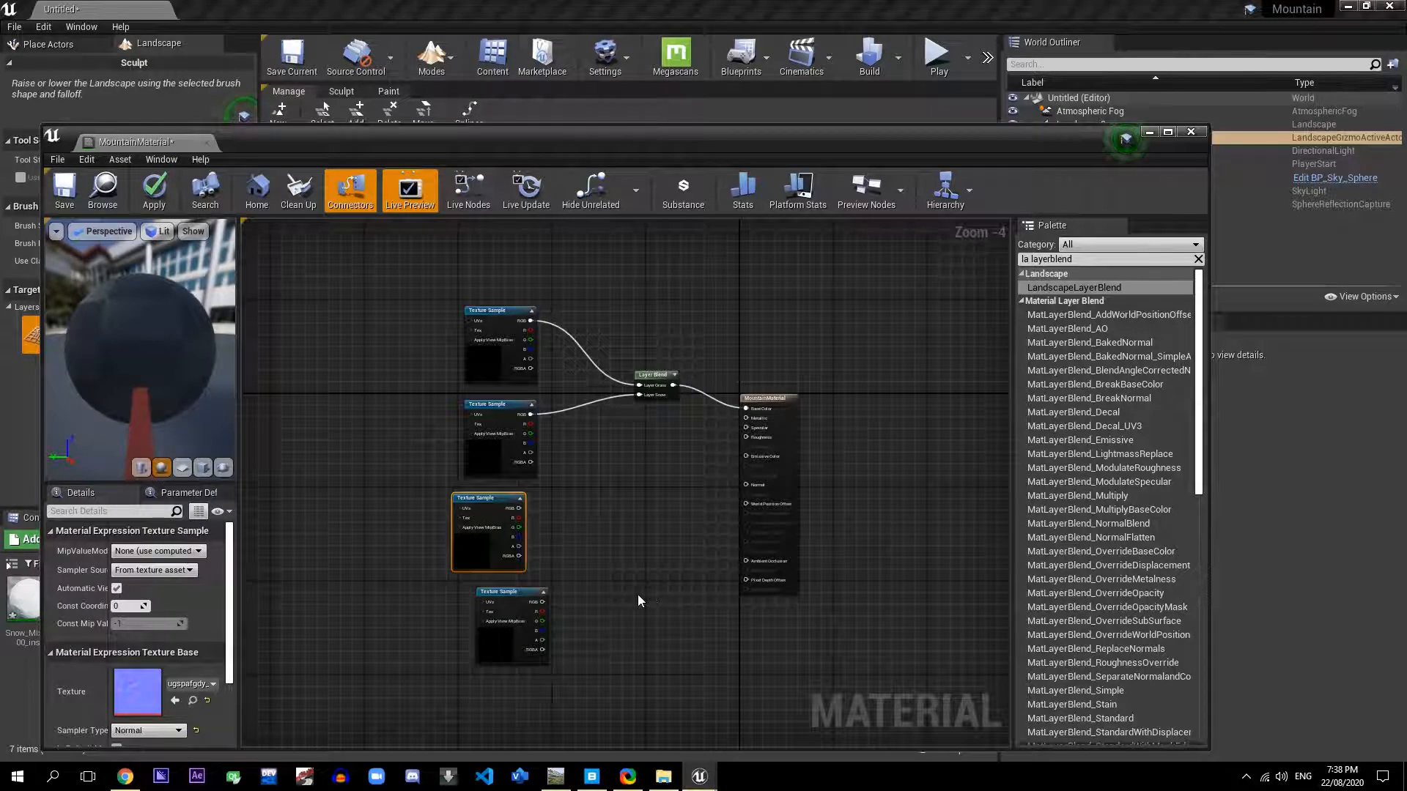
pyautogui.scroll(-4, 639, 597)
pyautogui.moveTo(592, 593); pyautogui.dragTo(582, 687)
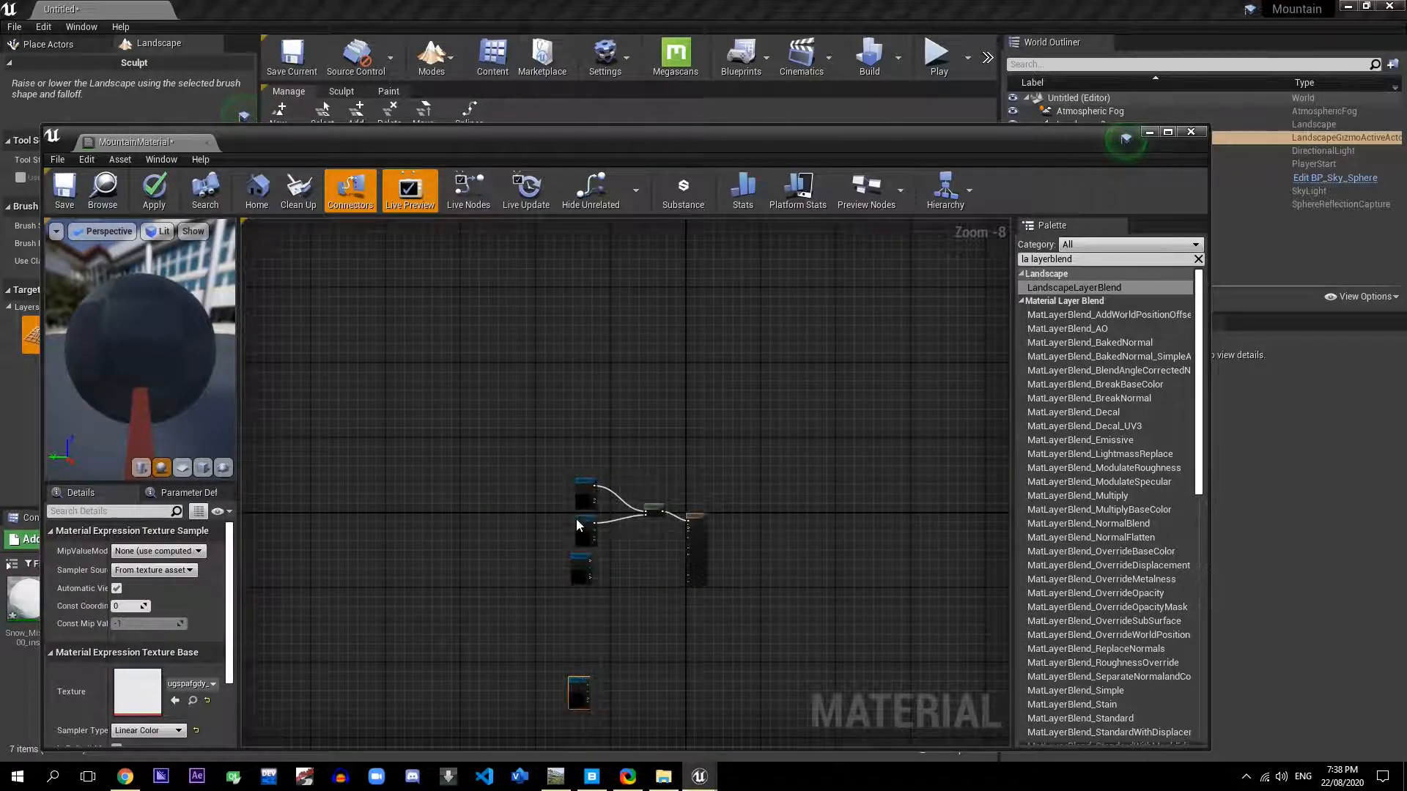
# Step: Add the Normal texture from the Mossy_Ground_00 folder to the material graph directly below the snow normal node
pyautogui.click(1149, 133)
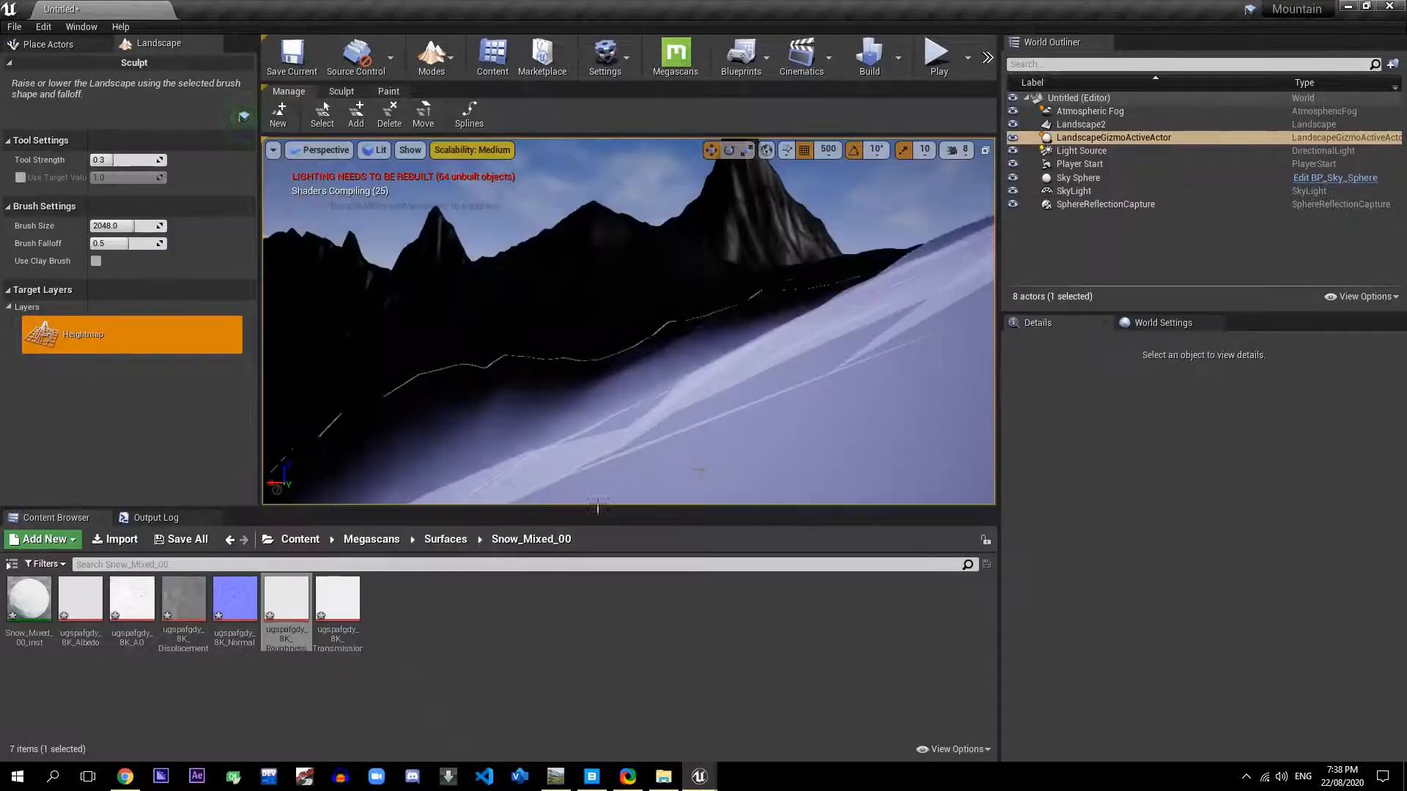
pyautogui.click(444, 539)
pyautogui.doubleClick(29, 602)
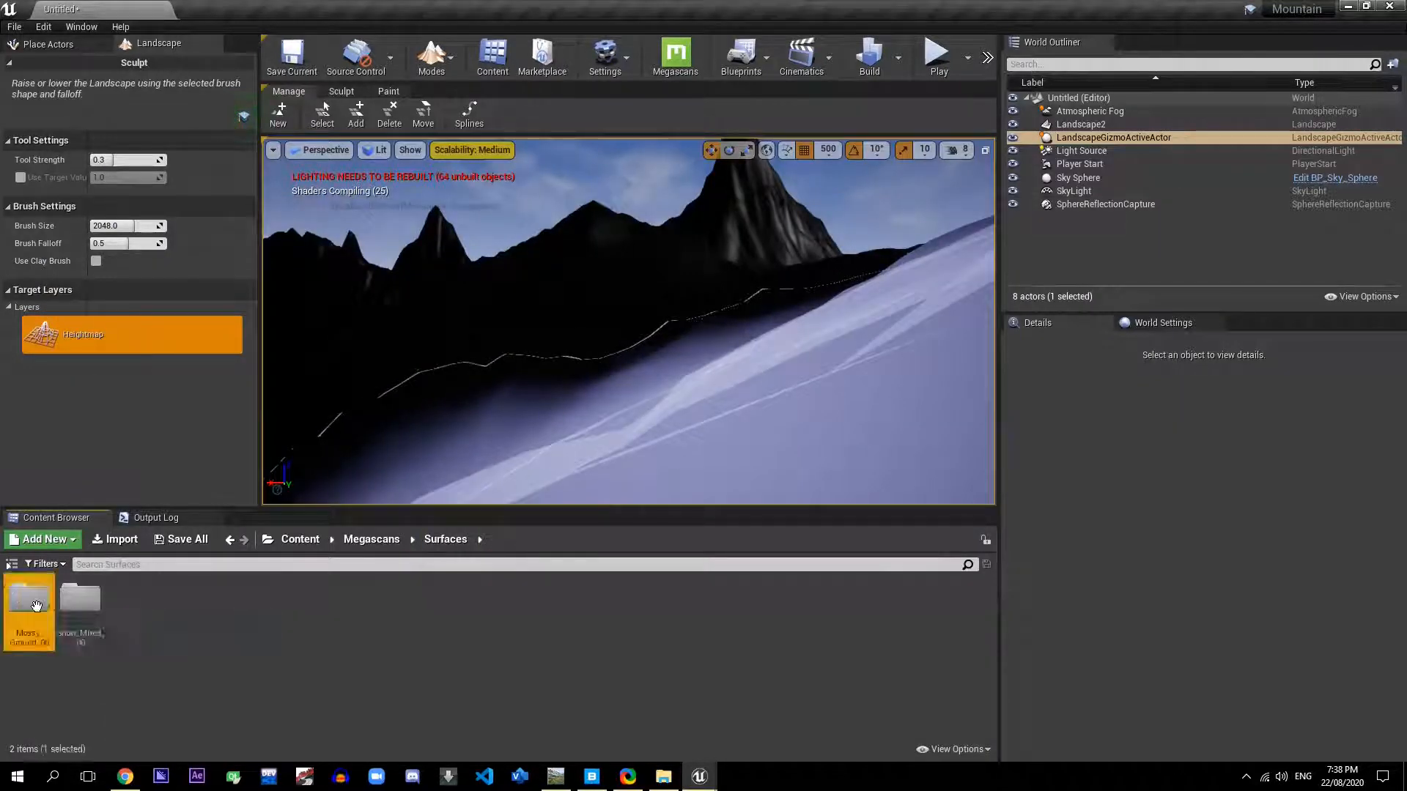
pyautogui.moveTo(232, 620); pyautogui.dragTo(571, 588)
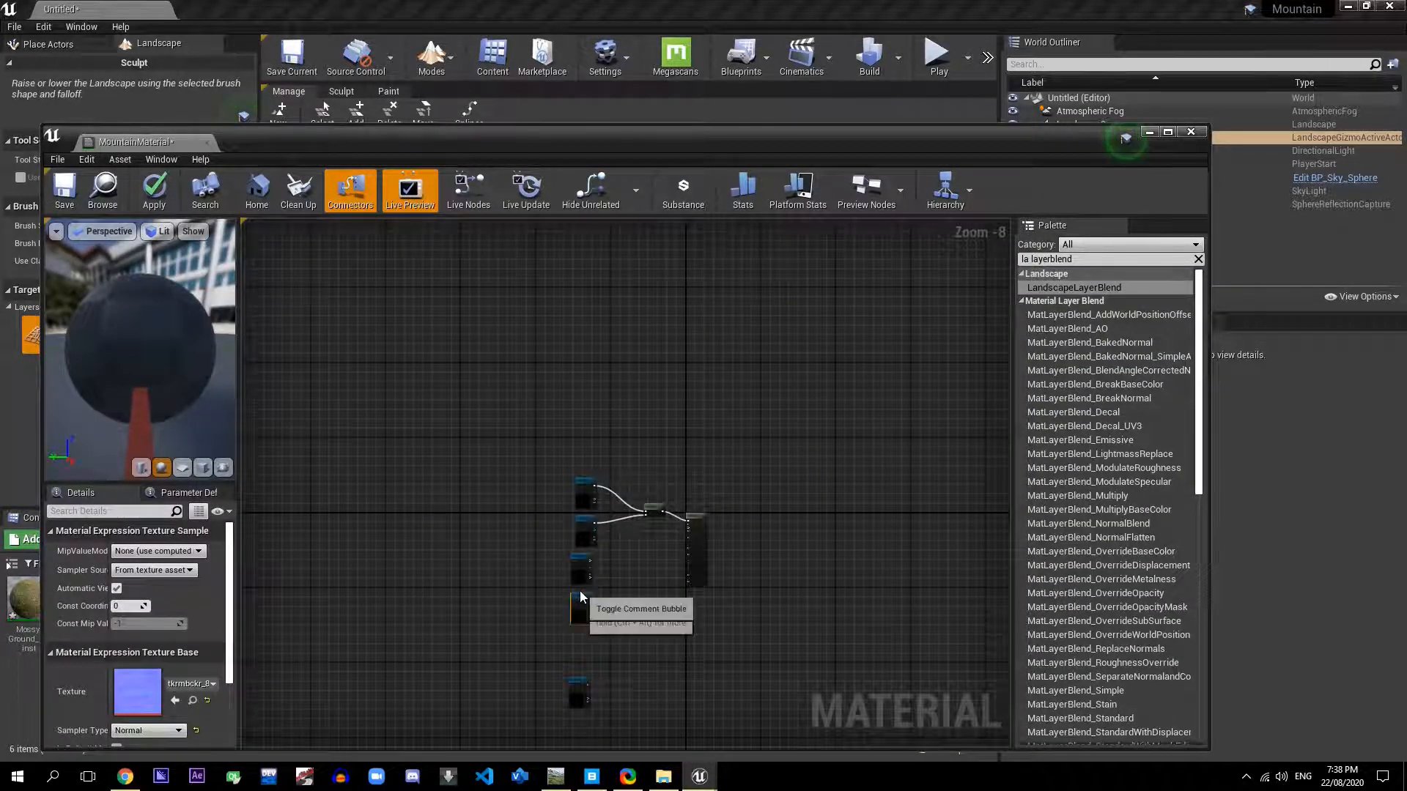
pyautogui.hotkey('alt', 'Tab')
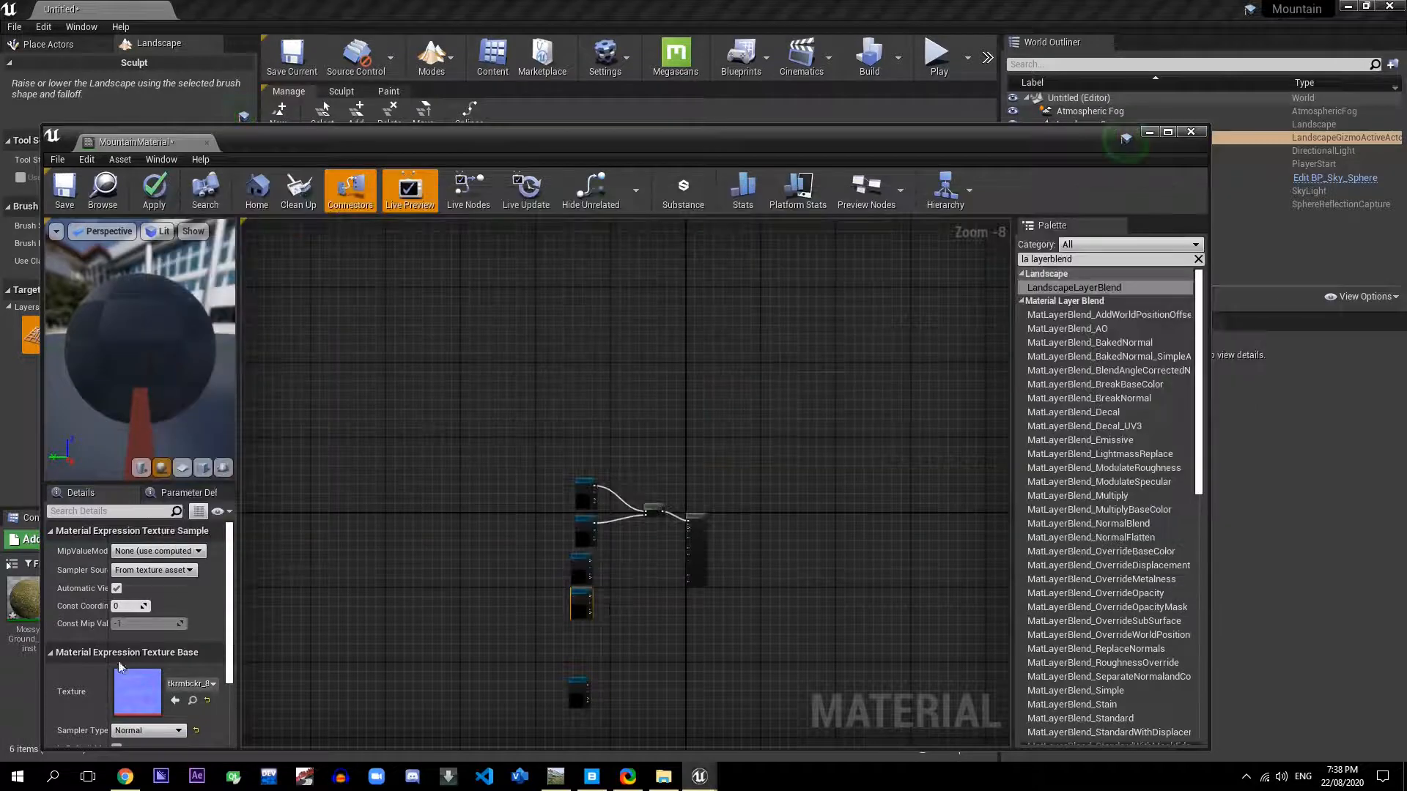
# Step: Add the mossy ground Roughness texture to the material graph just above the snow roughness node
pyautogui.click(1150, 132)
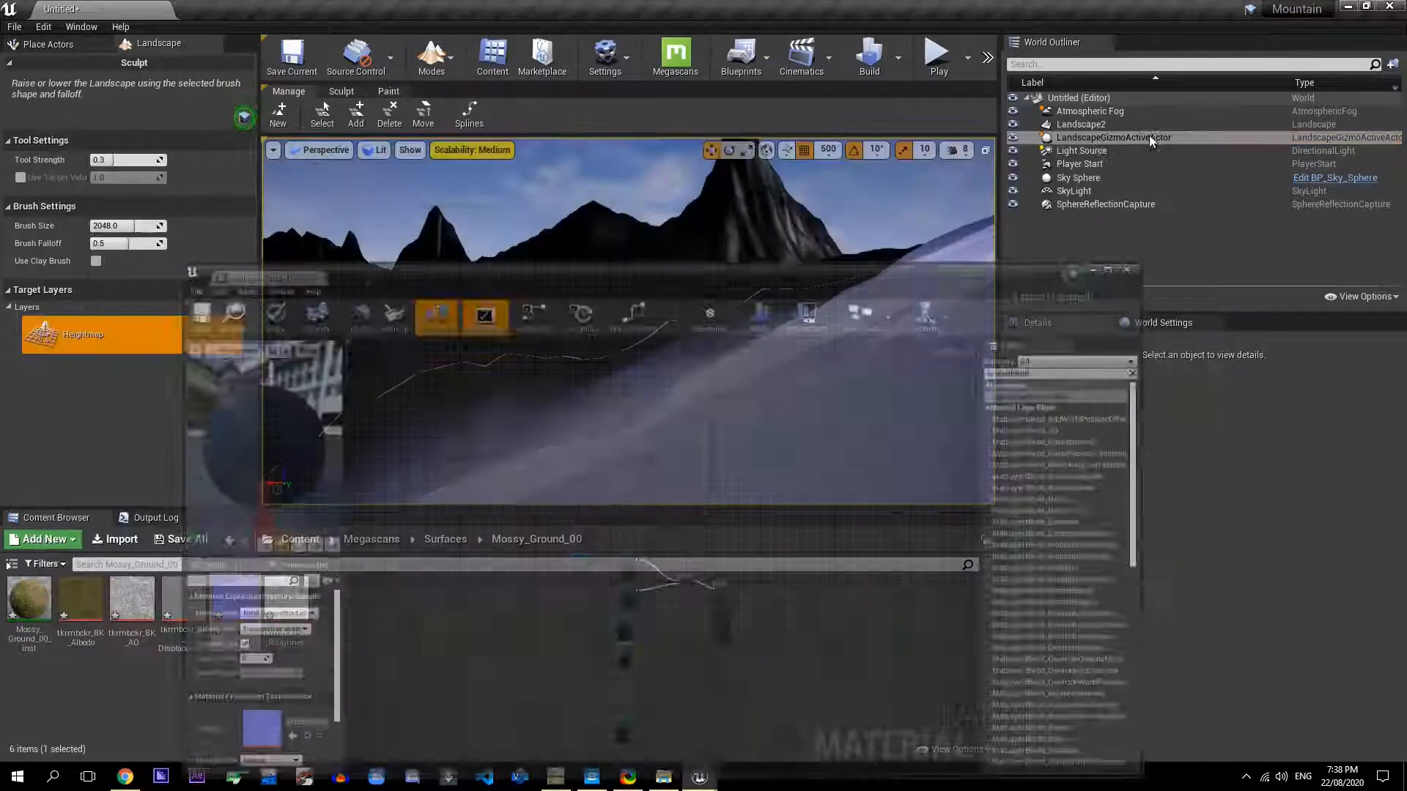
pyautogui.moveTo(287, 597); pyautogui.dragTo(579, 656)
pyautogui.hotkey('alt', 'Tab')
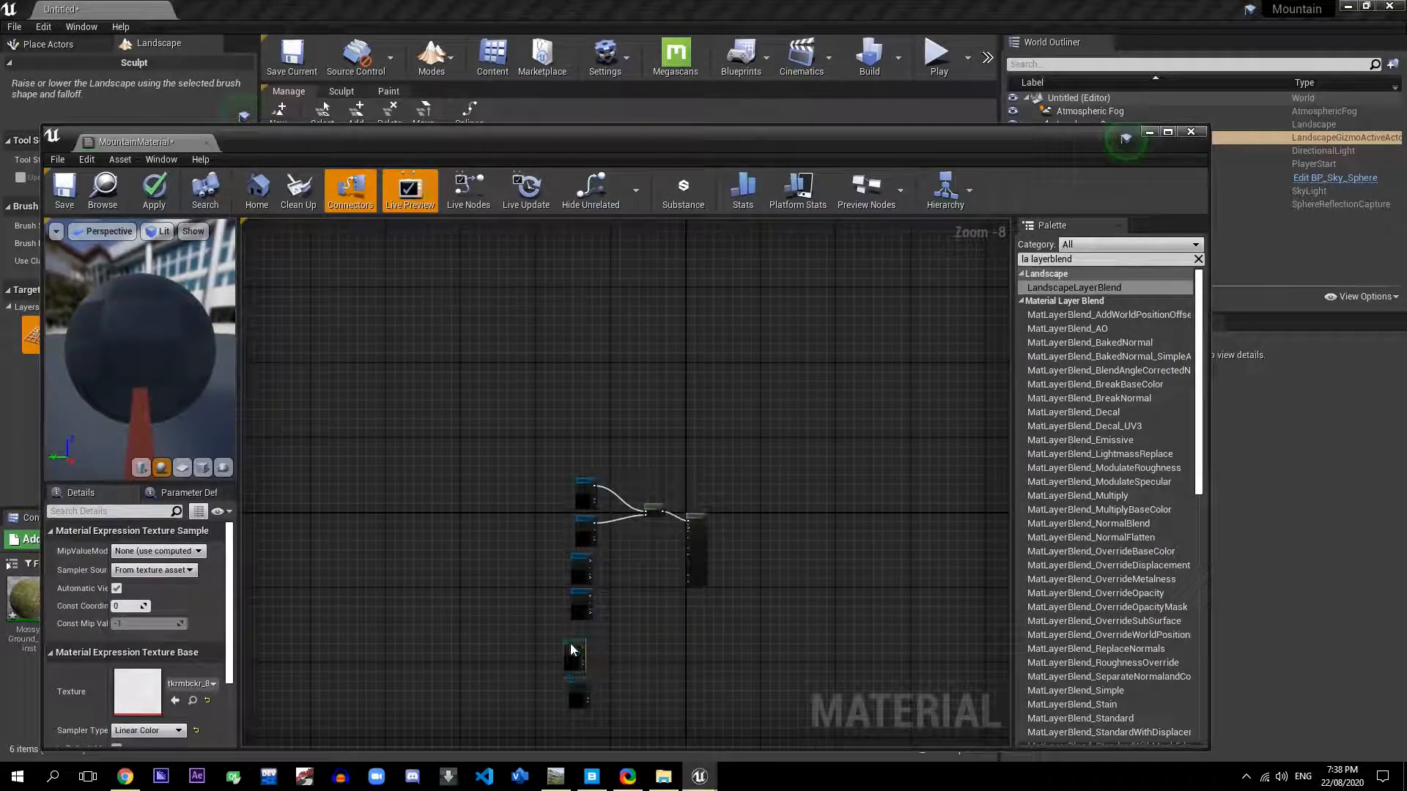
# Step: Duplicate the Layer Blend node that feeds Base Color and connect the copy's output to the material's Normal input
pyautogui.scroll(9, 609, 622)
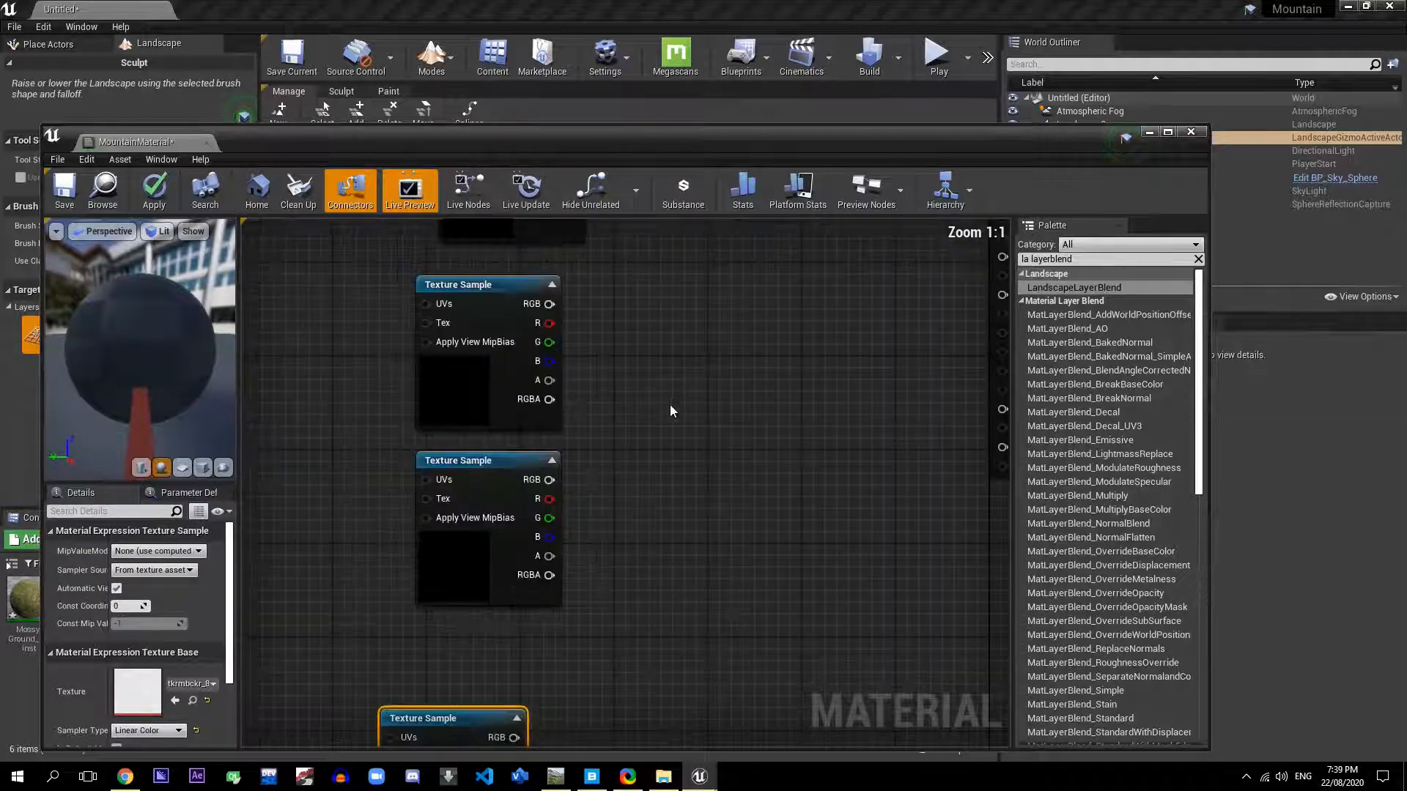
pyautogui.moveTo(651, 355); pyautogui.dragTo(539, 447, button='right')
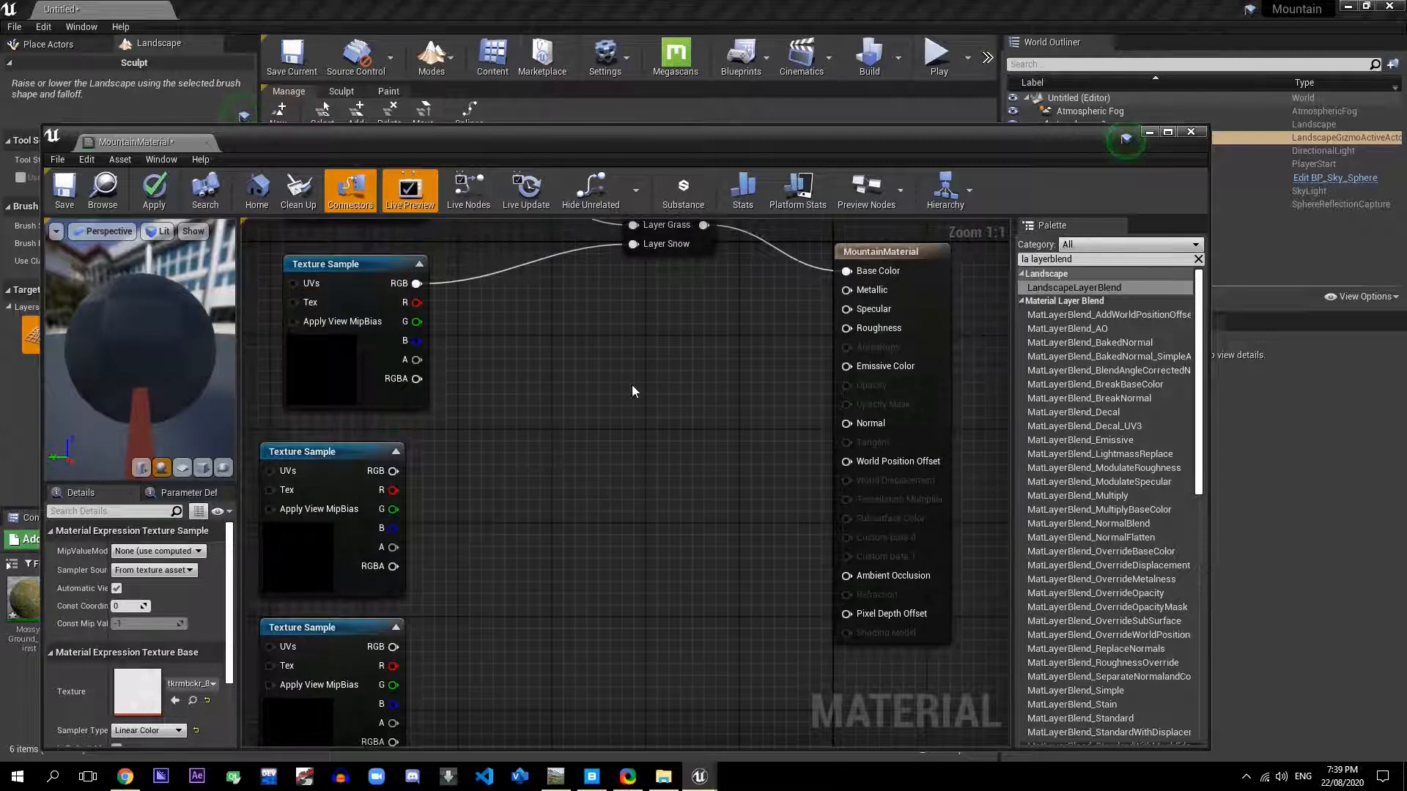
pyautogui.moveTo(633, 383); pyautogui.dragTo(614, 461, button='right')
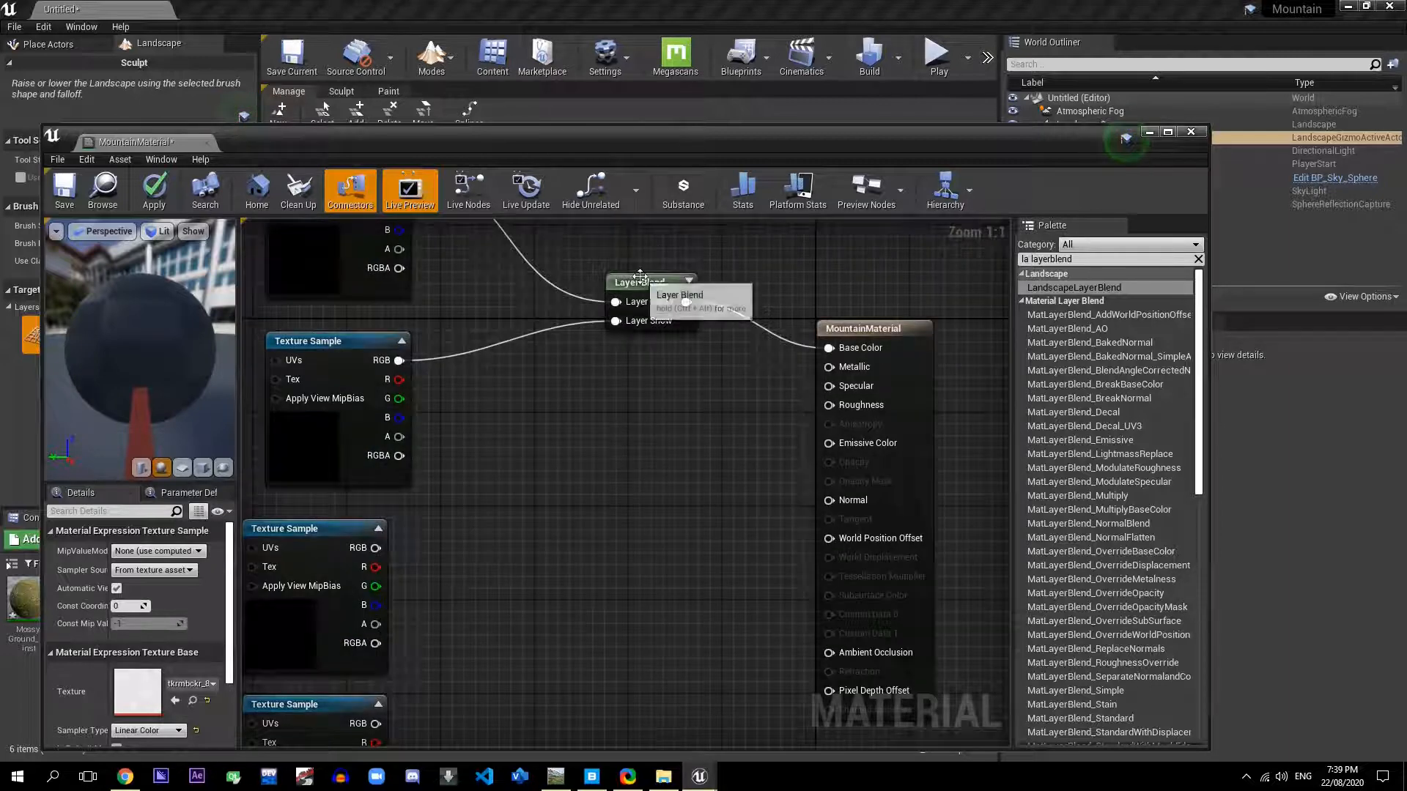
pyautogui.click(642, 283)
pyautogui.hotkey('ctrl', 'w')
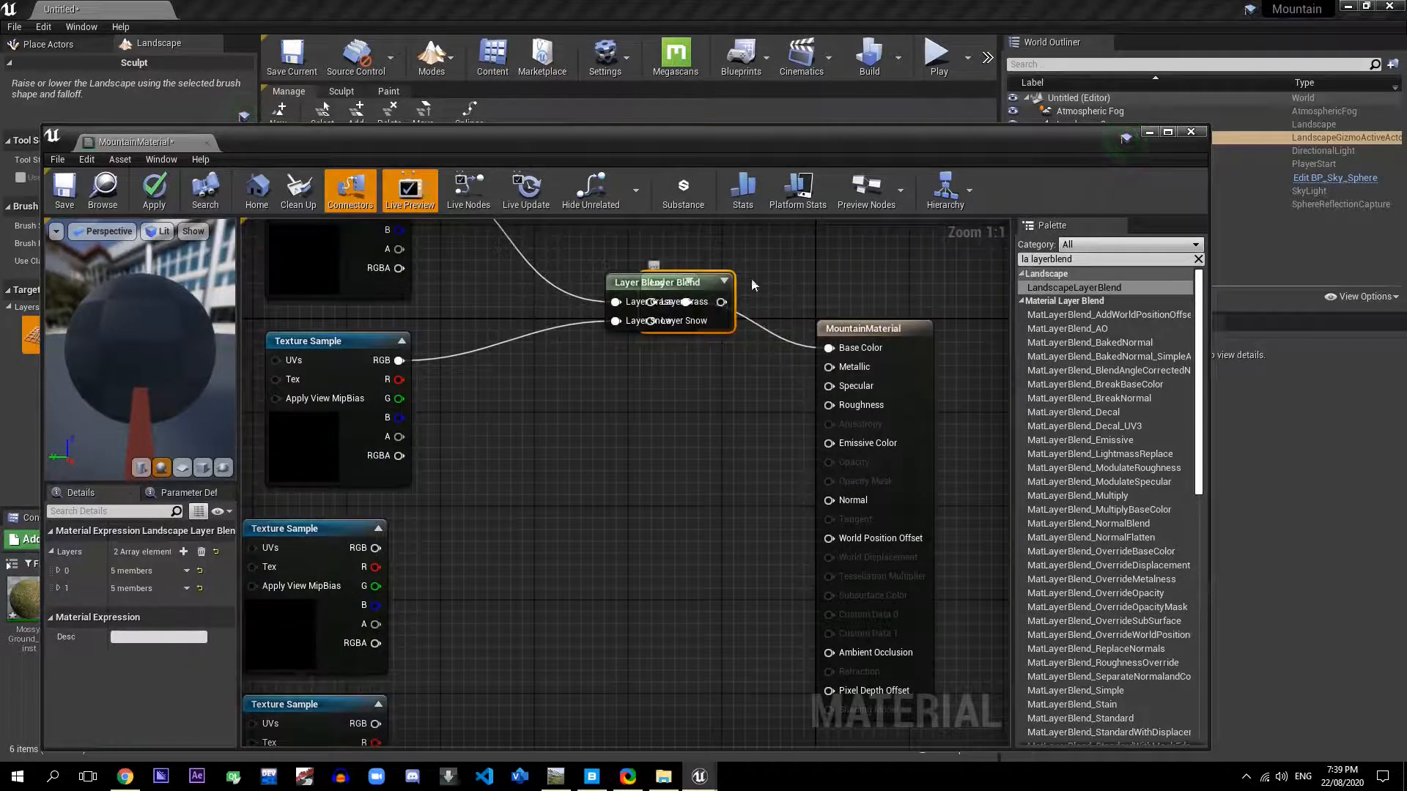
pyautogui.moveTo(704, 274); pyautogui.dragTo(835, 500)
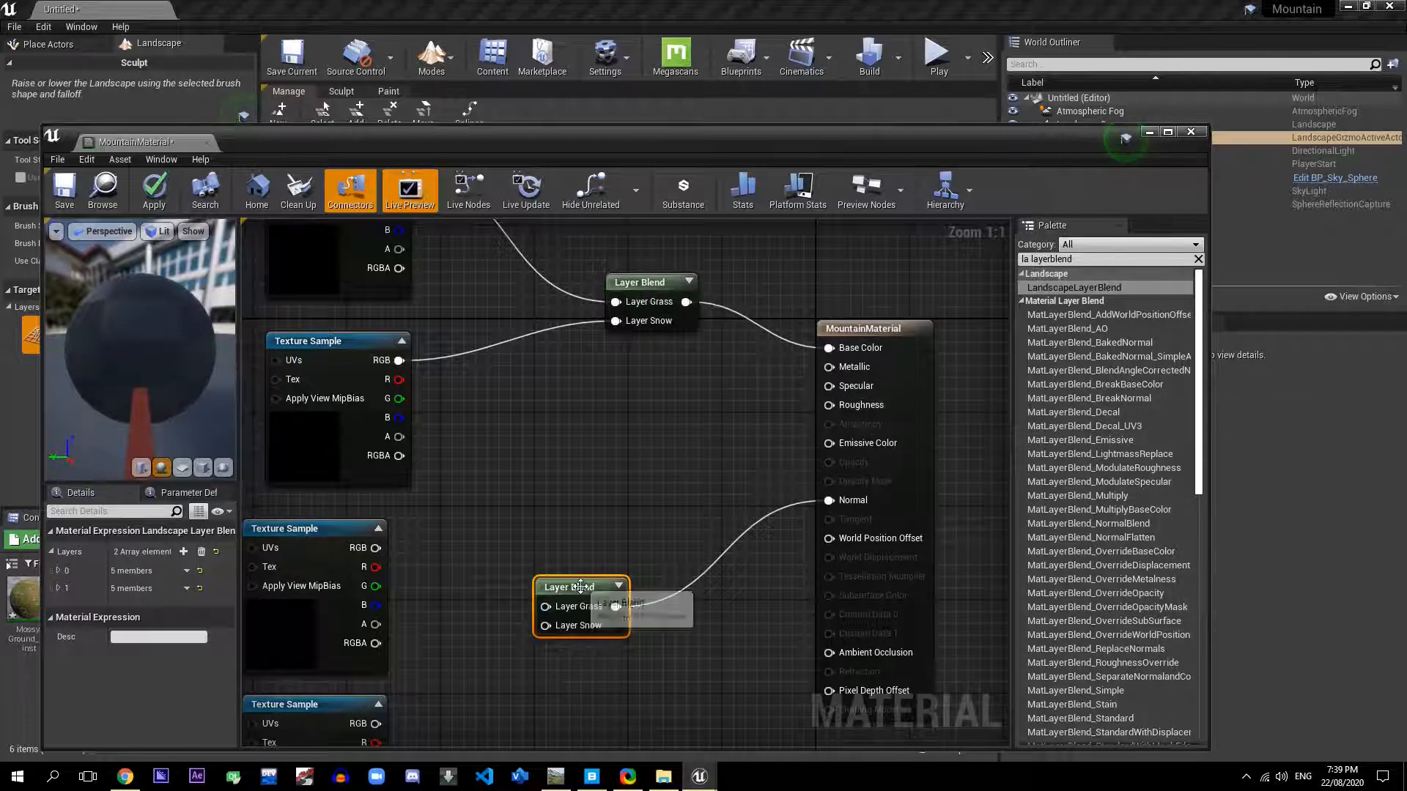
# Step: Duplicate the normal Layer Blend node, connect the copy to the material's Roughness input and place it below the other blend nodes
pyautogui.hotkey('ctrl', 'w')
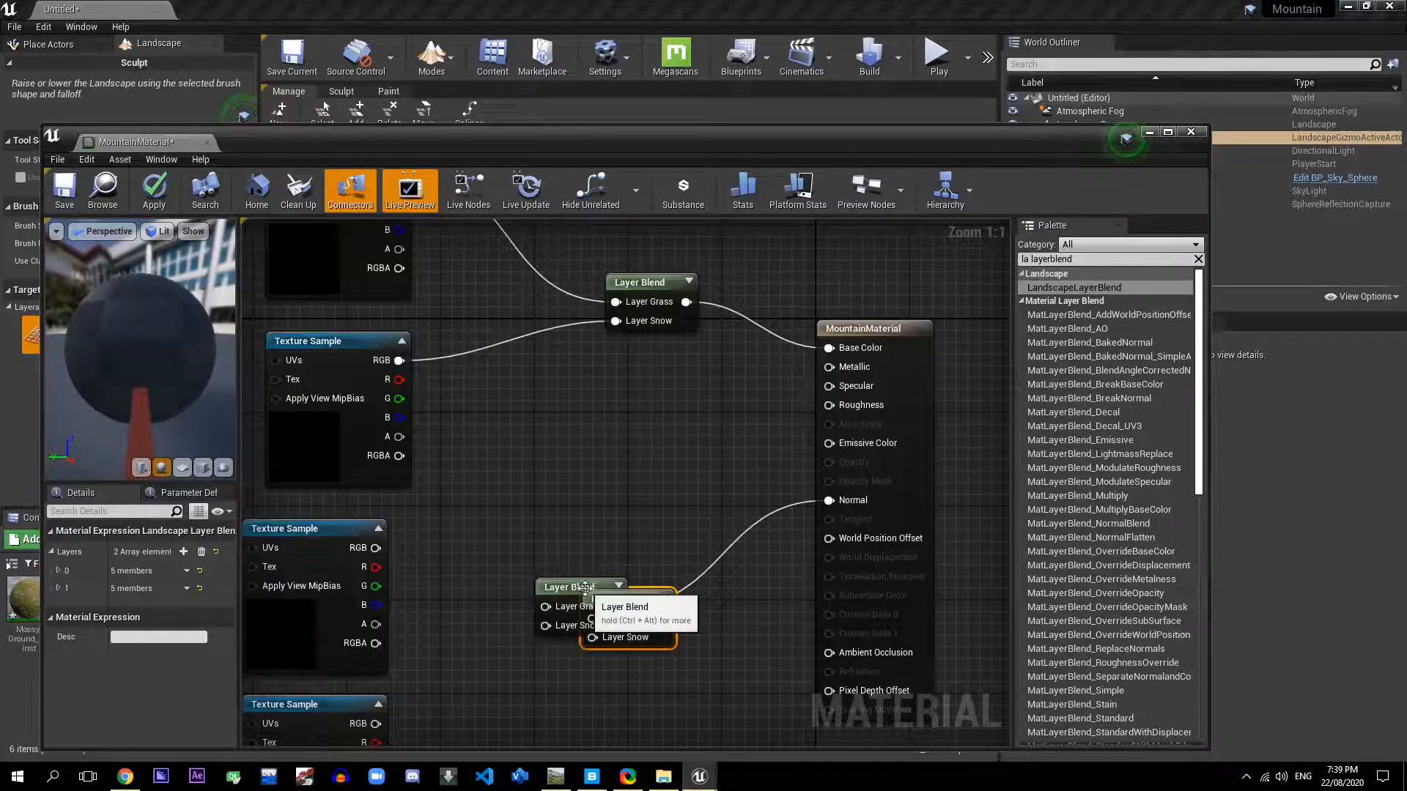
pyautogui.moveTo(655, 599); pyautogui.dragTo(786, 471)
pyautogui.scroll(-2, 649, 670)
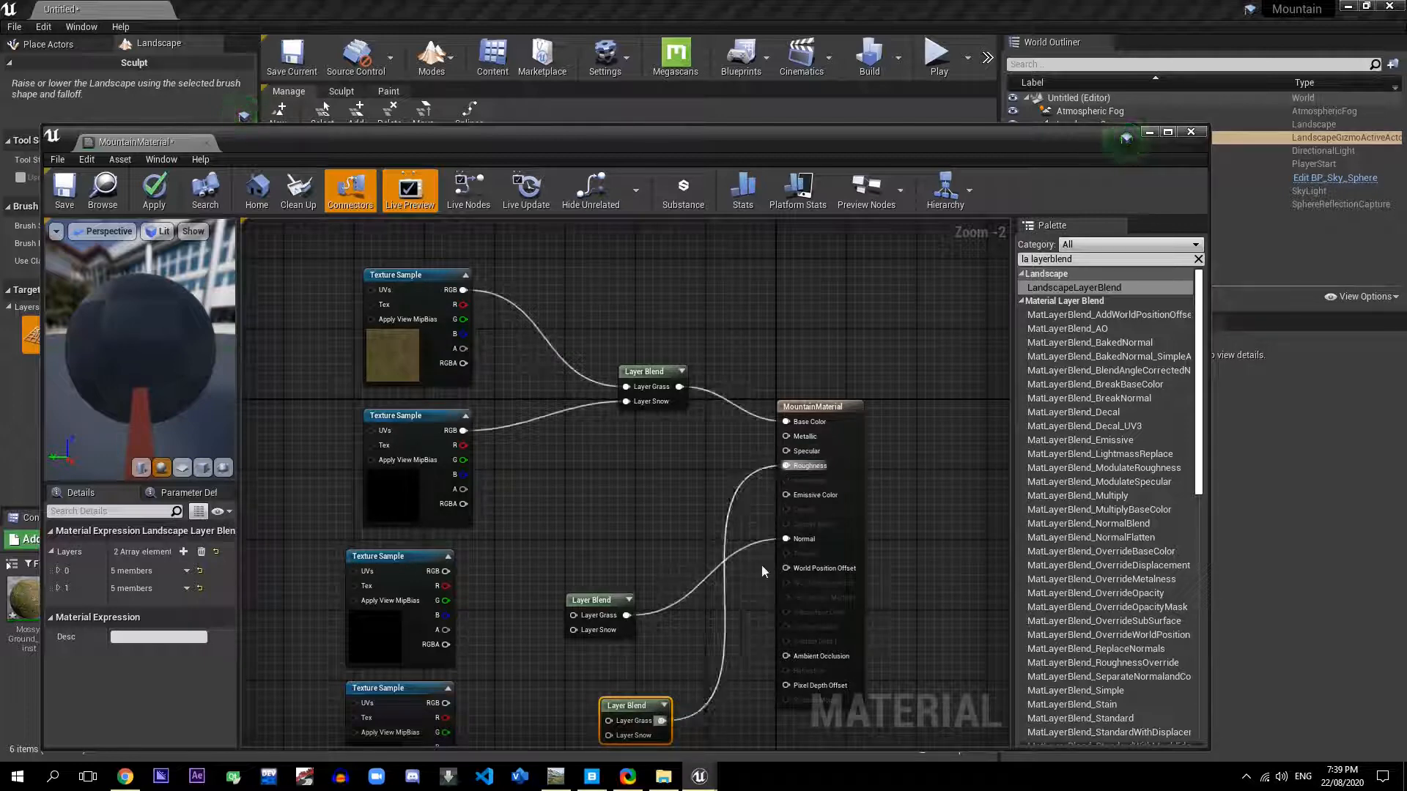
pyautogui.scroll(-2, 634, 623)
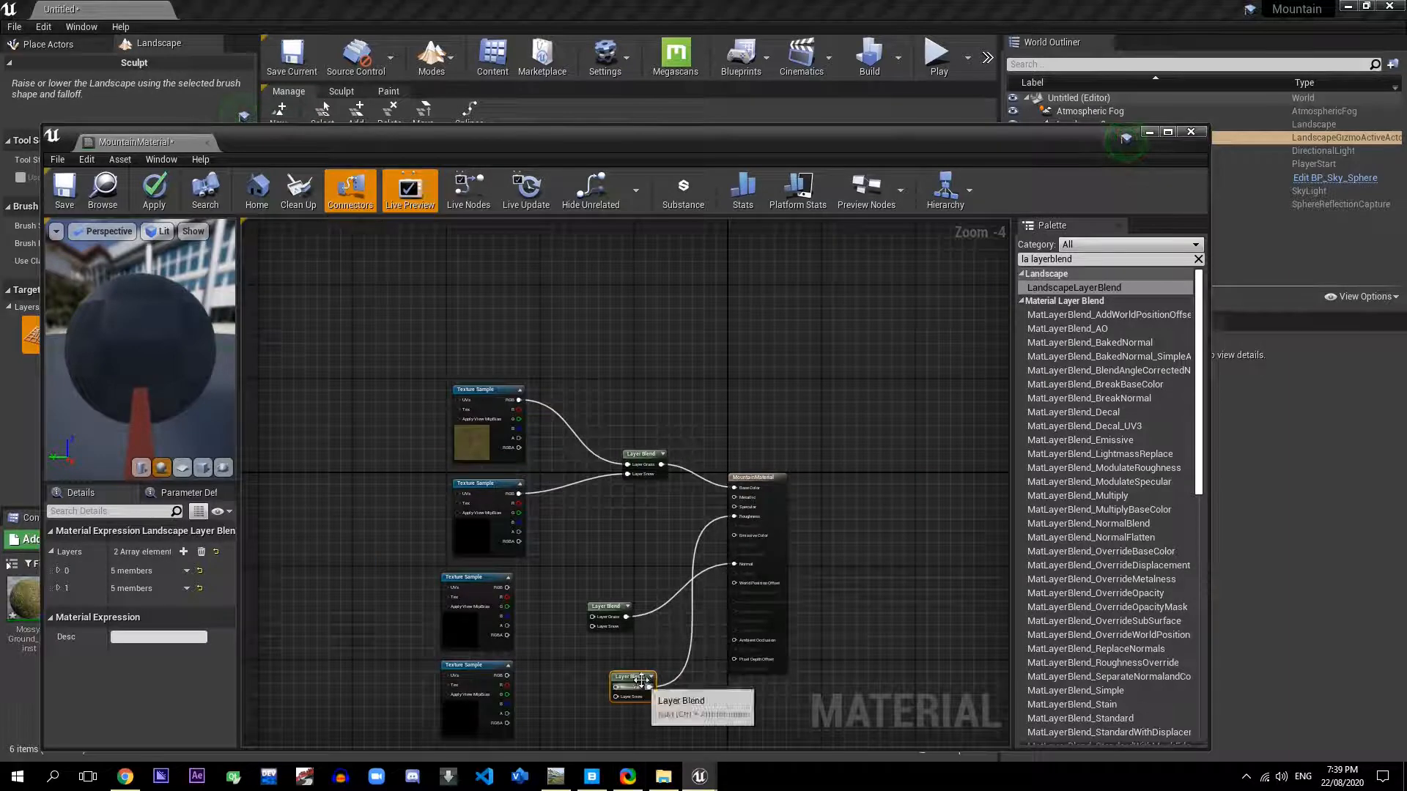
pyautogui.moveTo(636, 694); pyautogui.dragTo(630, 712)
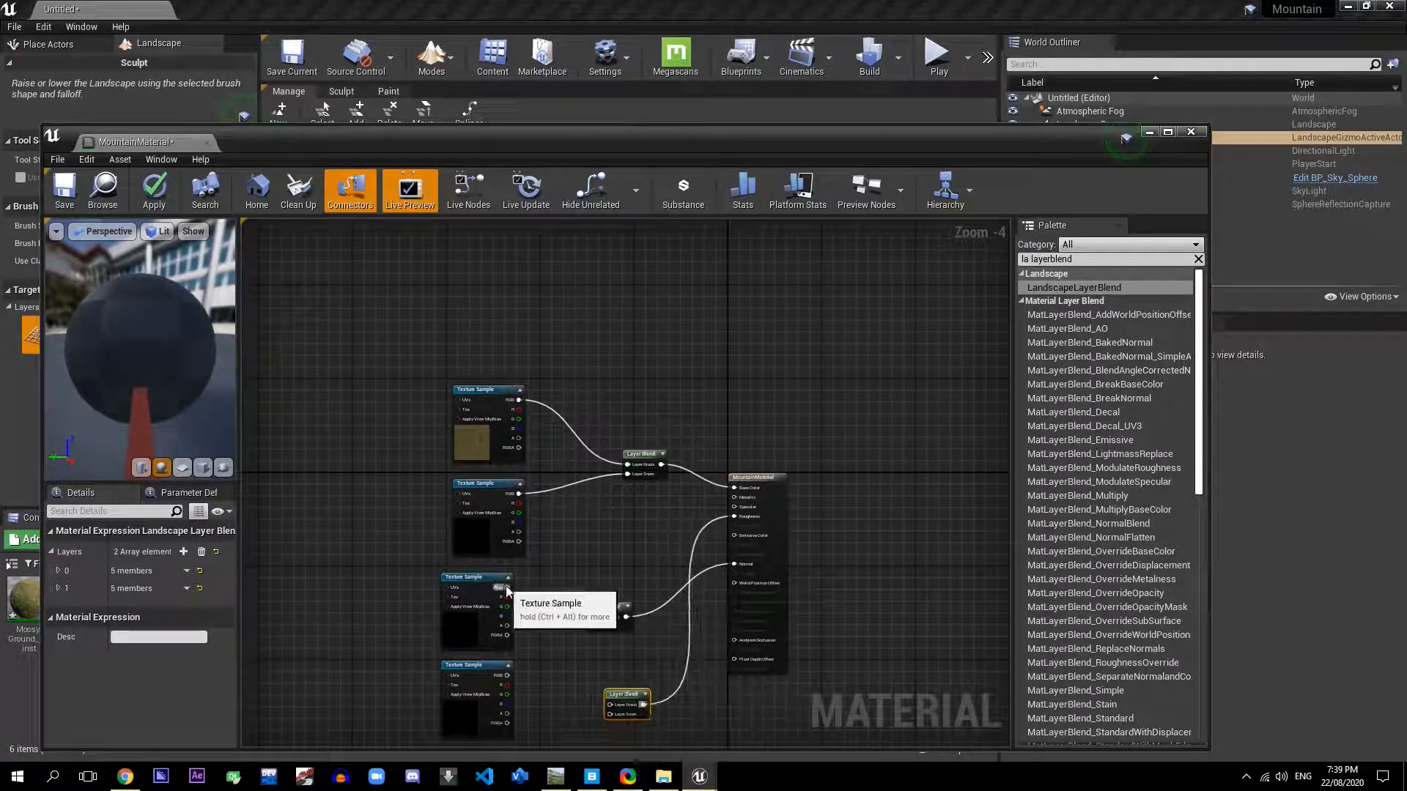
# Step: Connect the snow normal texture's RGB to Layer Snow and the mossy ground normal's RGB to Layer Grass on the normal Layer Blend
pyautogui.scroll(4, 504, 587)
pyautogui.moveTo(544, 583); pyautogui.dragTo(572, 429, button='right')
pyautogui.moveTo(535, 436); pyautogui.dragTo(703, 513)
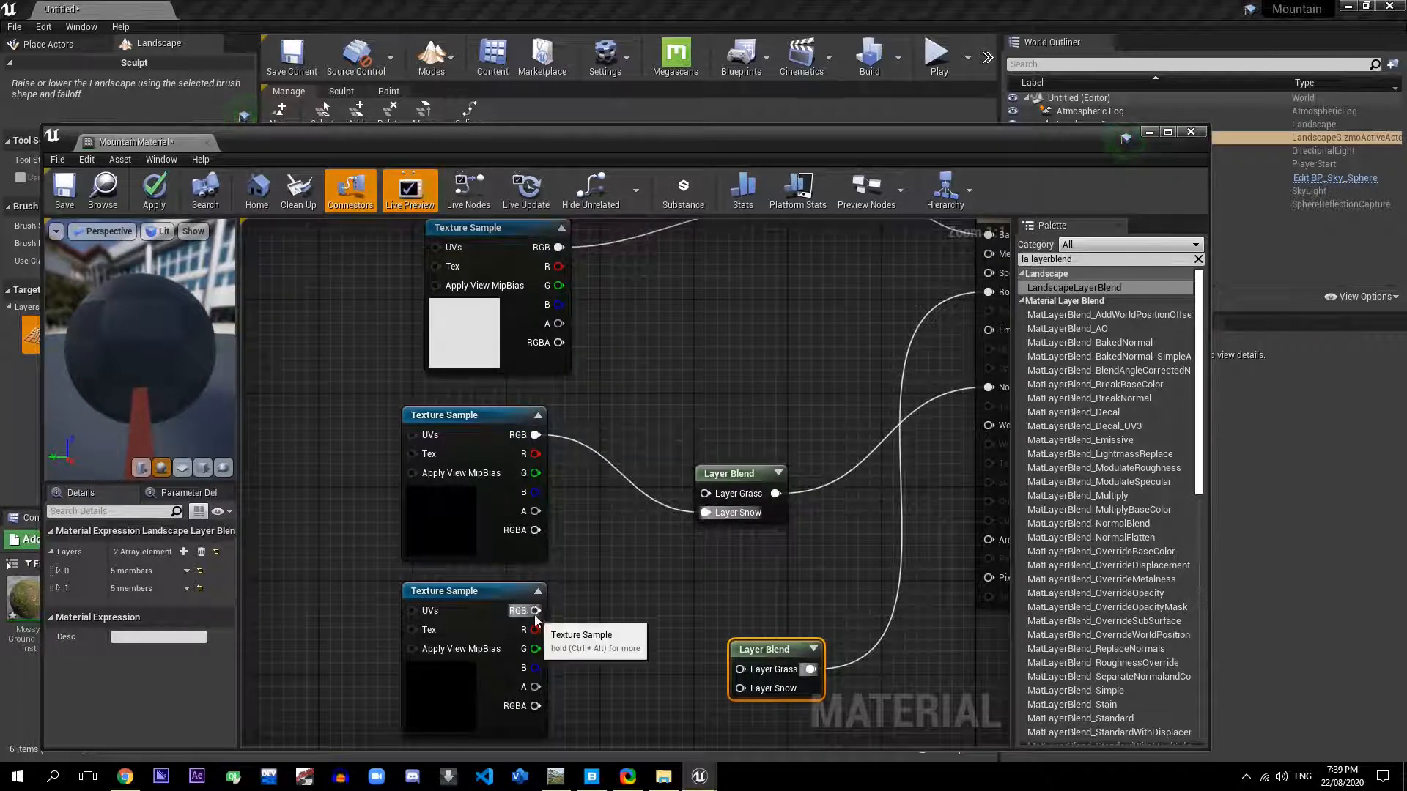
pyautogui.moveTo(537, 611); pyautogui.dragTo(593, 590)
pyautogui.moveTo(627, 546); pyautogui.dragTo(705, 493)
pyautogui.scroll(-3, 658, 598)
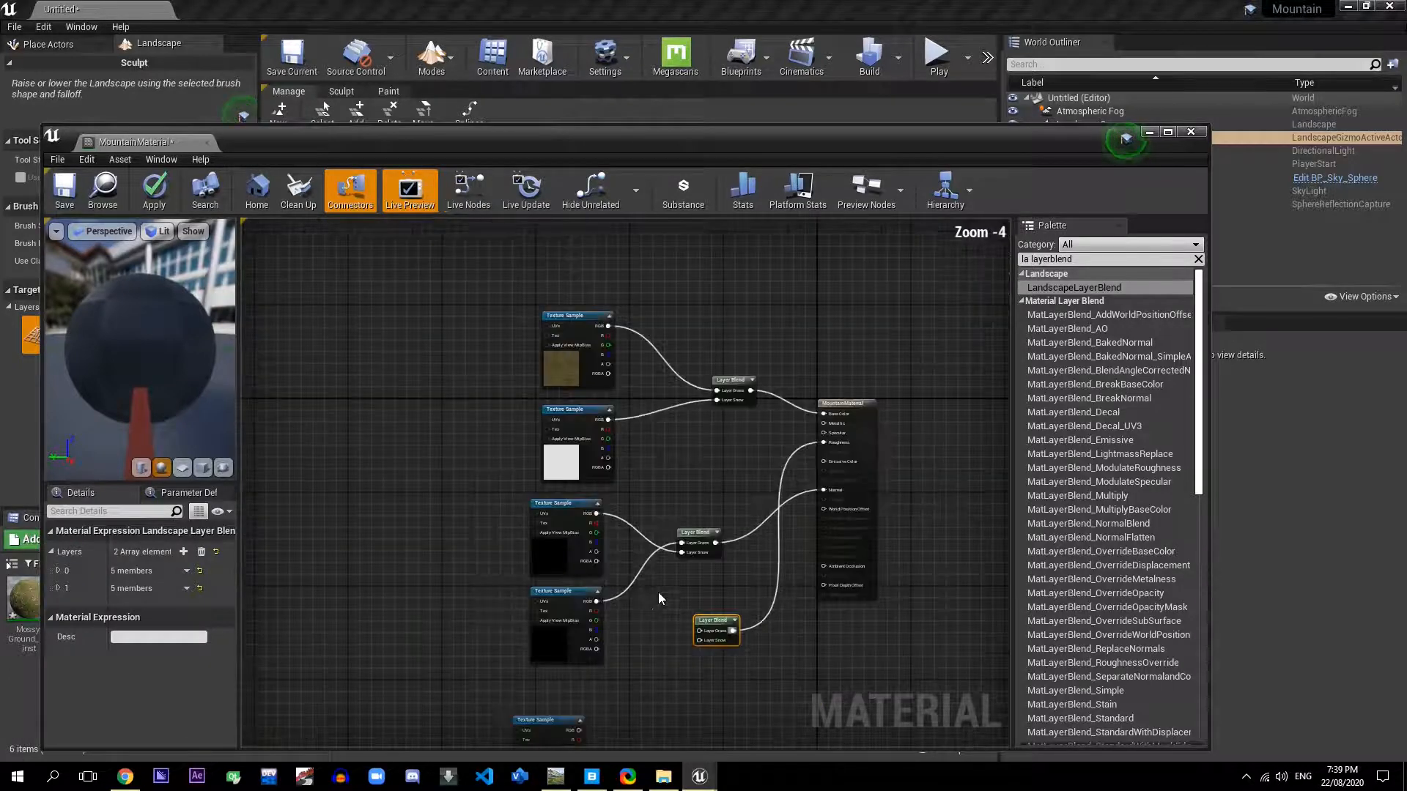
# Step: Wire the mossy ground roughness to Layer Grass and the snow roughness to Layer Snow on the roughness Layer Blend, and save the material
pyautogui.moveTo(658, 598); pyautogui.dragTo(631, 419, button='right')
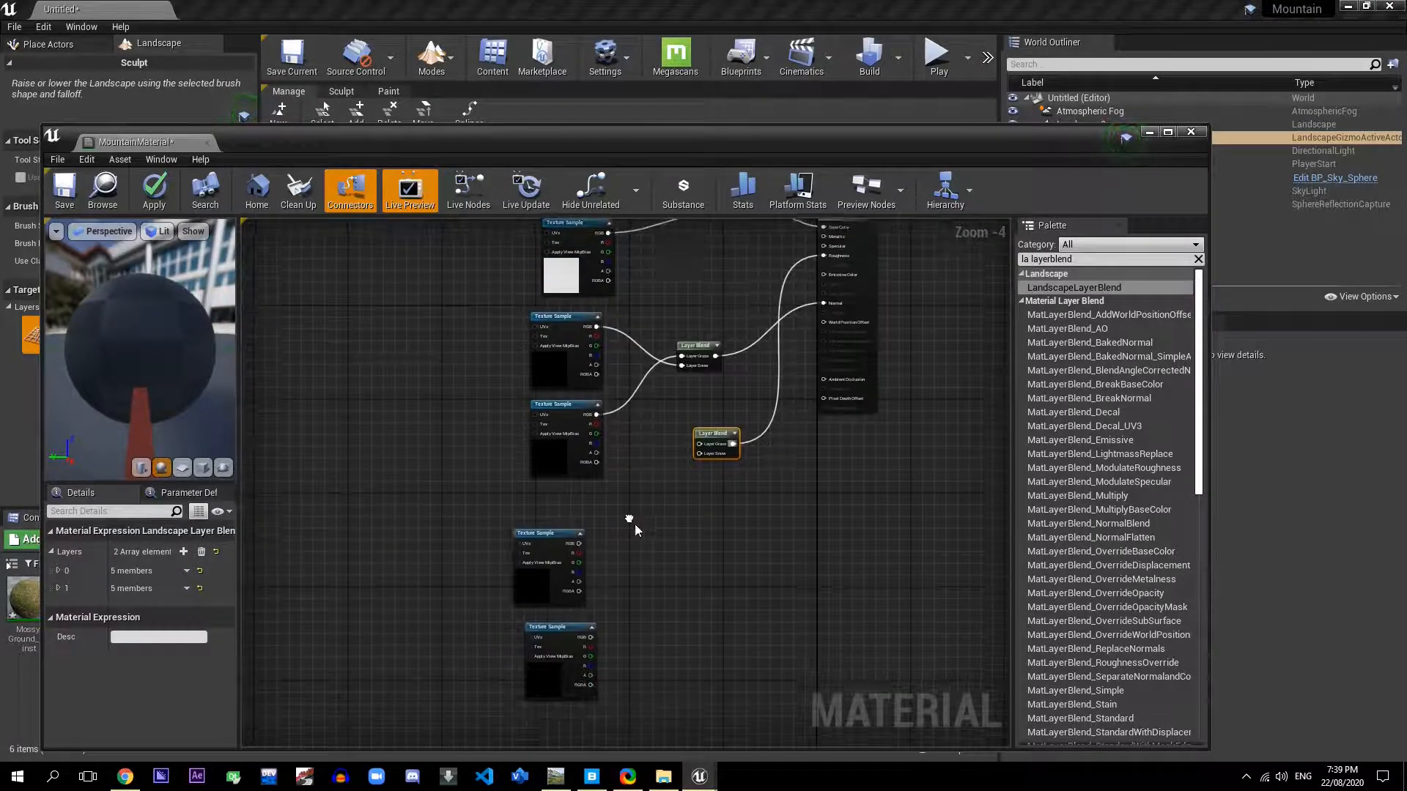
pyautogui.moveTo(716, 467); pyautogui.dragTo(717, 508)
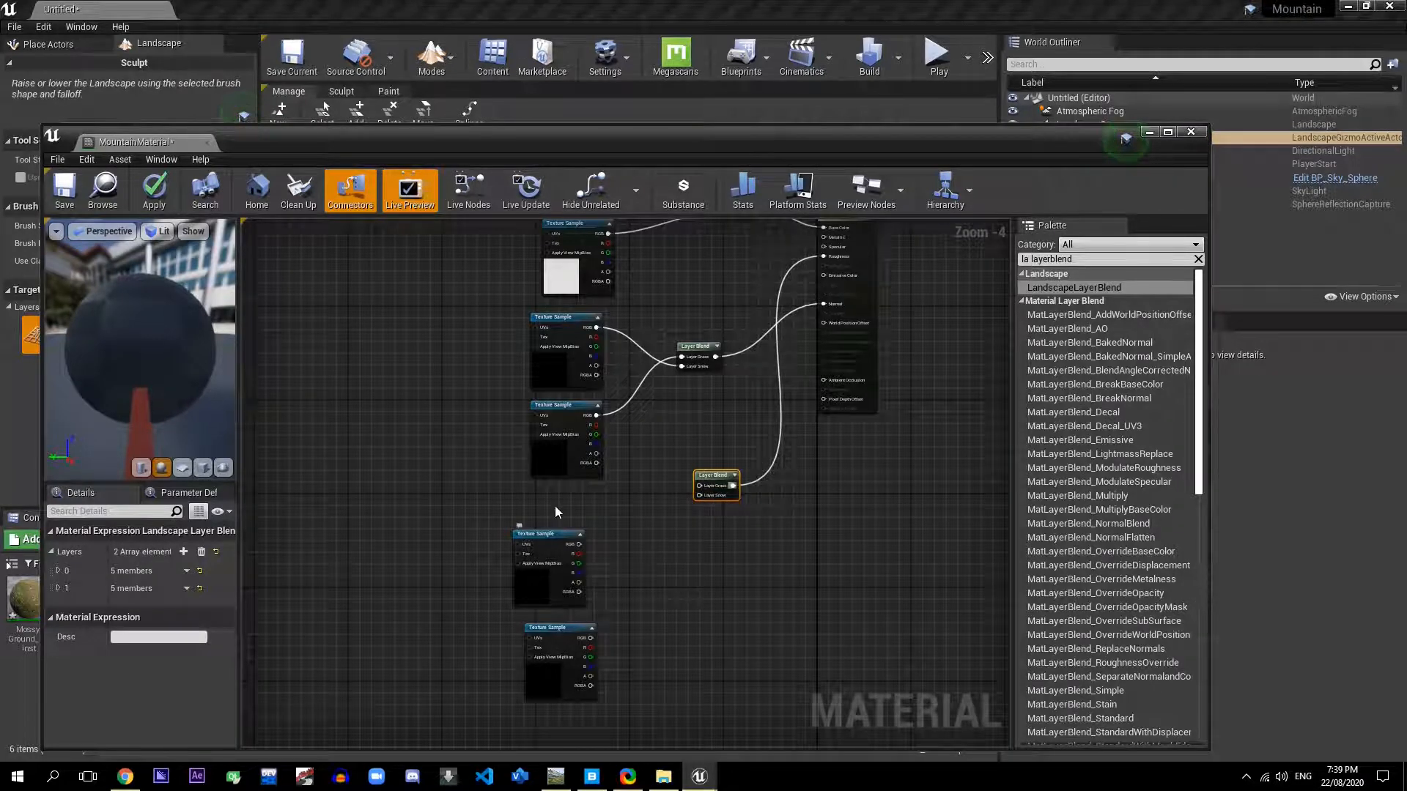
pyautogui.moveTo(557, 545); pyautogui.dragTo(562, 510)
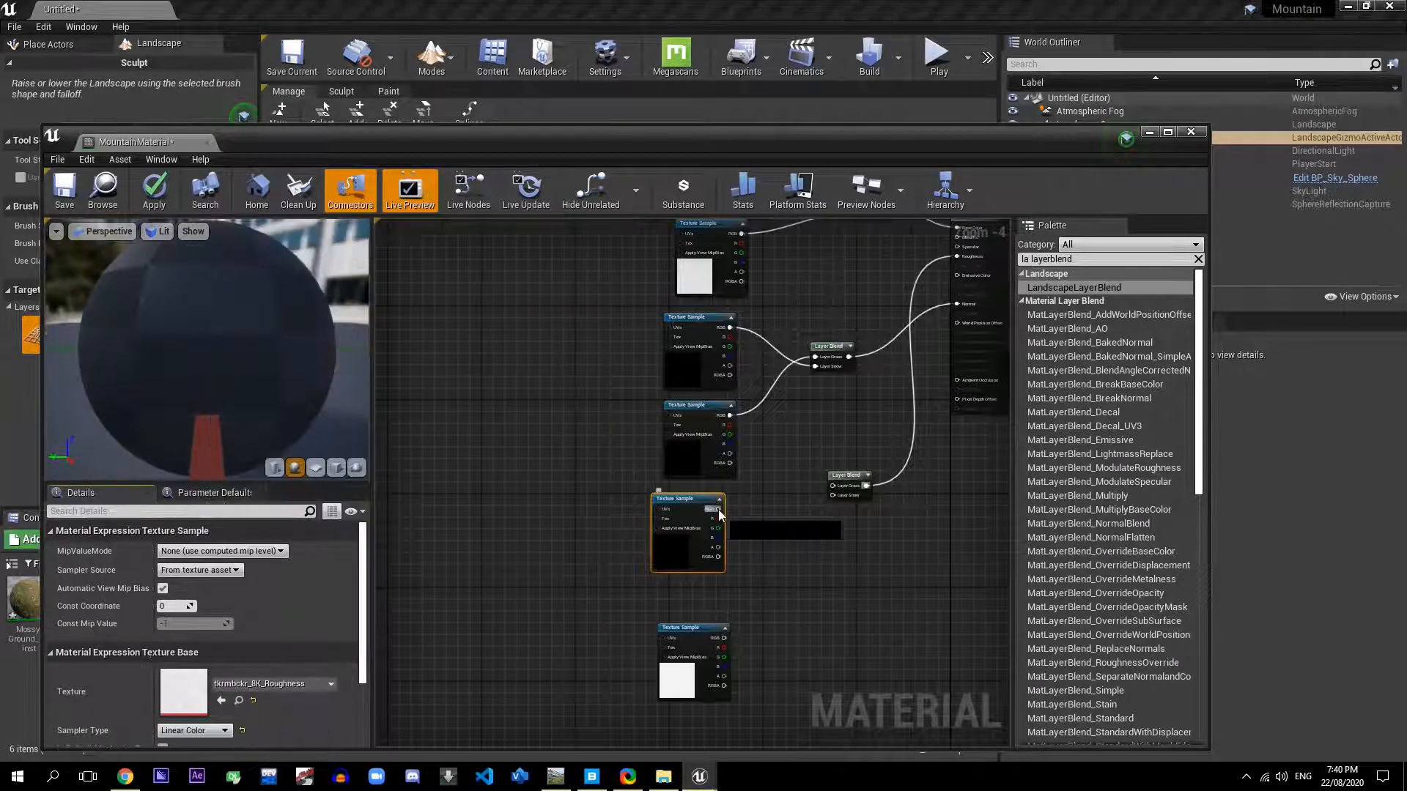
pyautogui.moveTo(719, 509); pyautogui.dragTo(833, 486)
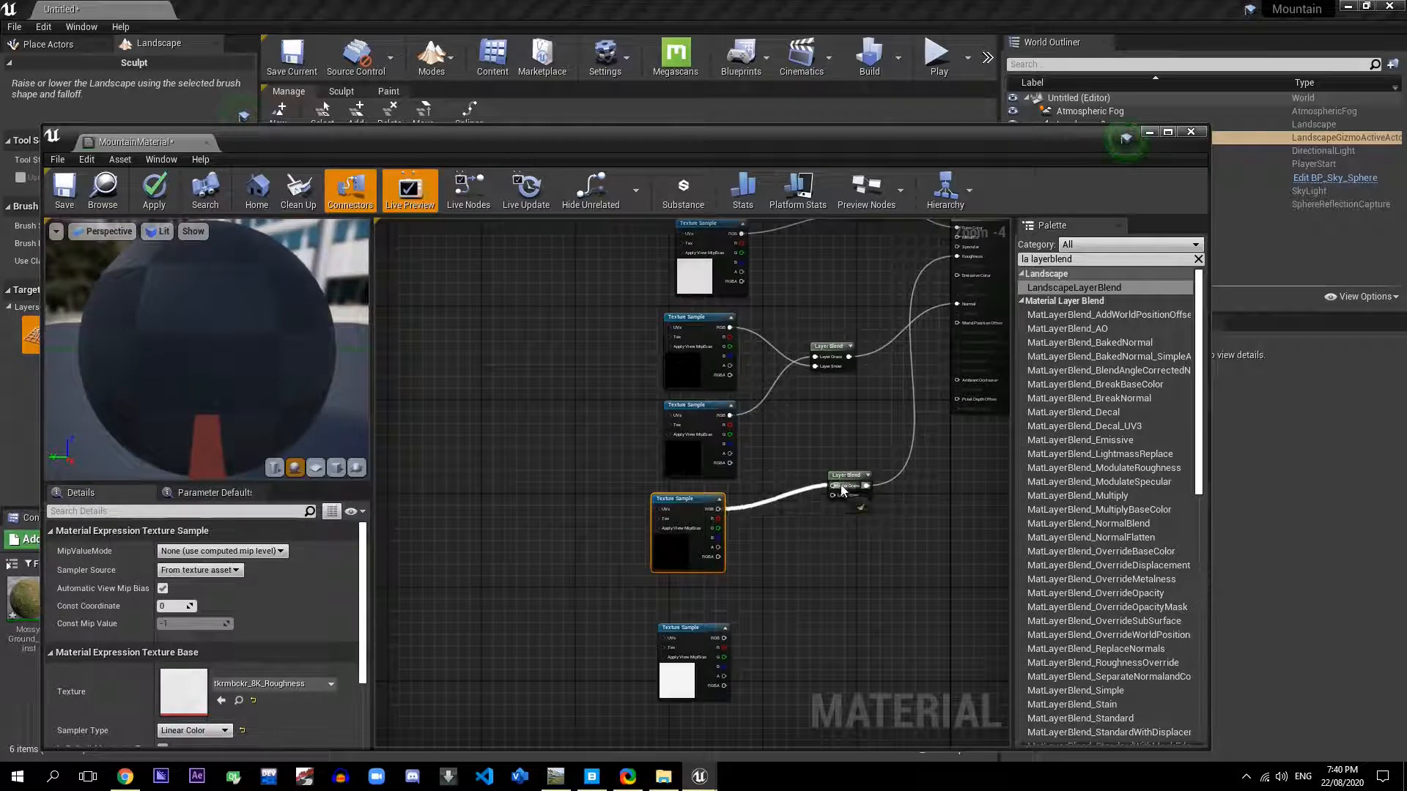
pyautogui.moveTo(724, 639); pyautogui.dragTo(834, 505)
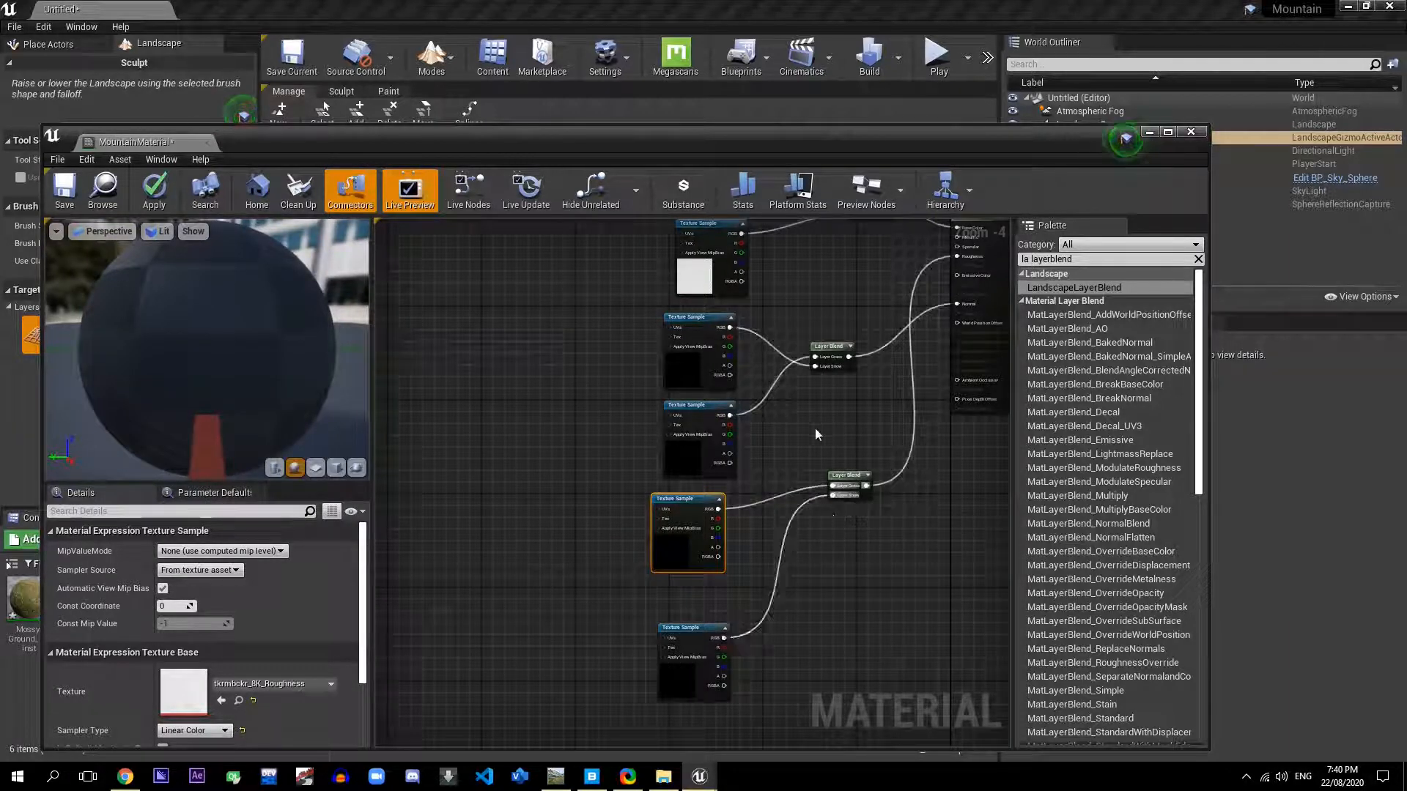
pyautogui.moveTo(841, 431); pyautogui.dragTo(735, 559, button='right')
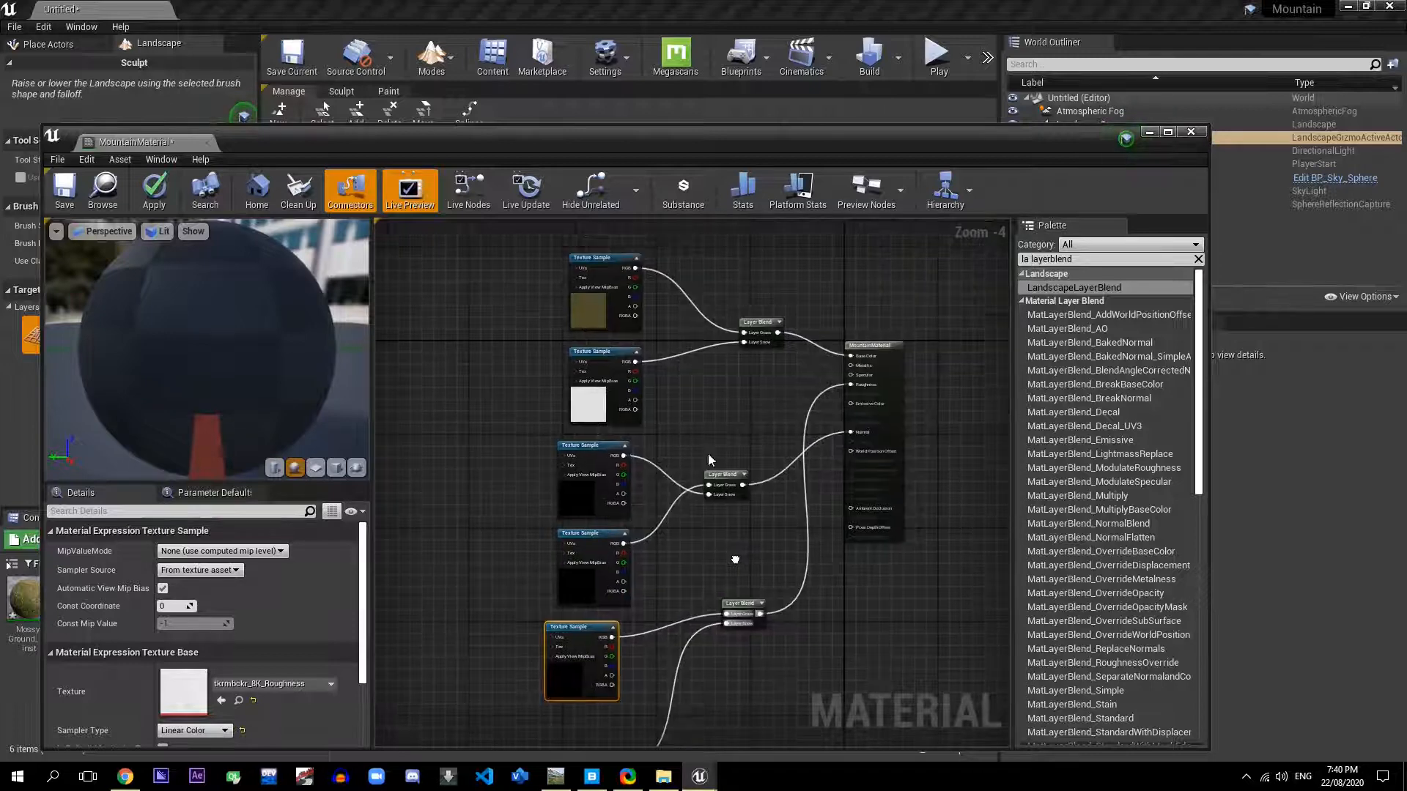
pyautogui.click(65, 190)
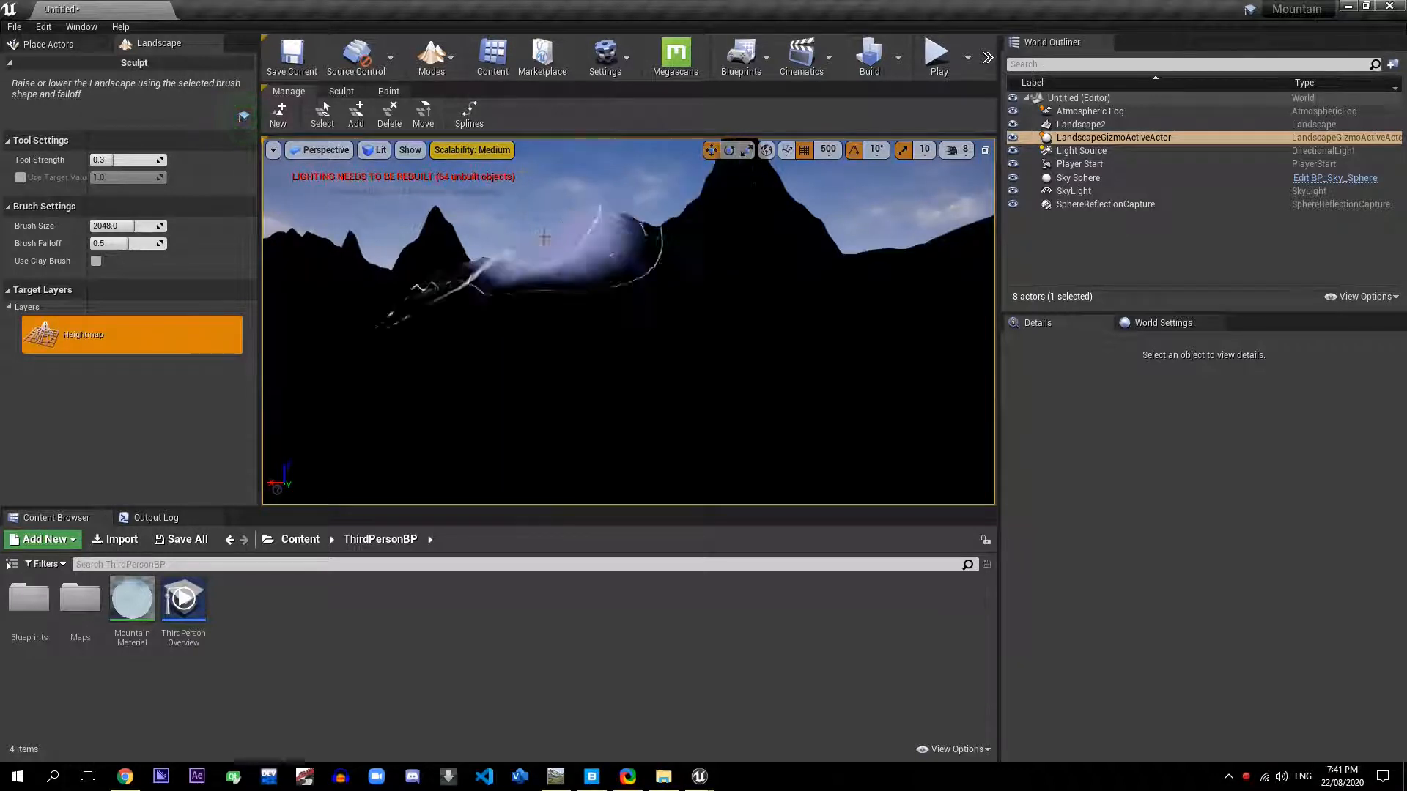
# Step: Delete the Landscape2 actor from the level and focus the view on the Player Start
pyautogui.moveTo(557, 242)
pyautogui.mouseDown(button='right')
pyautogui.moveTo(799, 220)
pyautogui.moveTo(952, 176)
pyautogui.moveTo(1011, 308)
pyautogui.moveTo(1128, 345)
pyautogui.moveTo(1224, 337)
pyautogui.moveTo(1260, 271)
pyautogui.mouseUp(button='right')
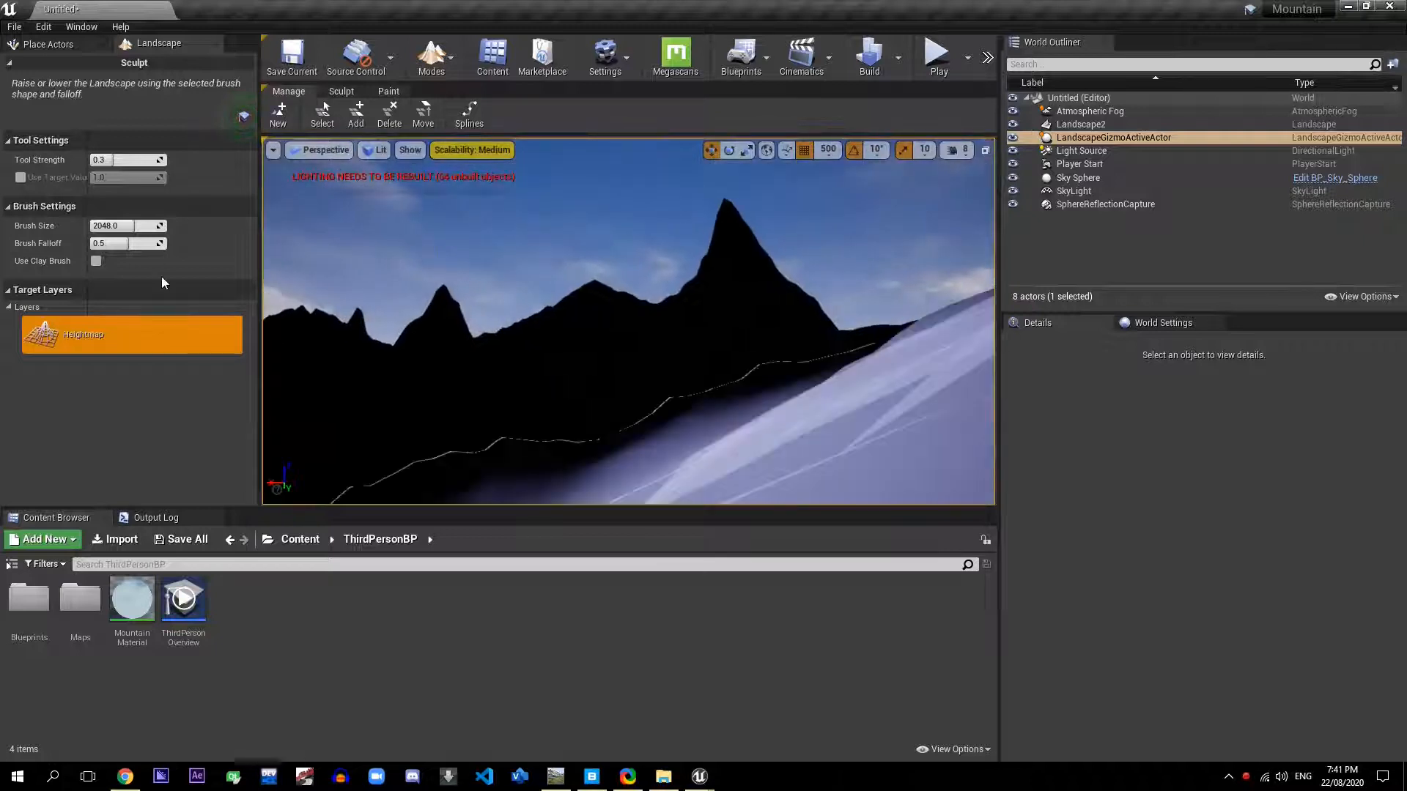
pyautogui.click(1058, 112)
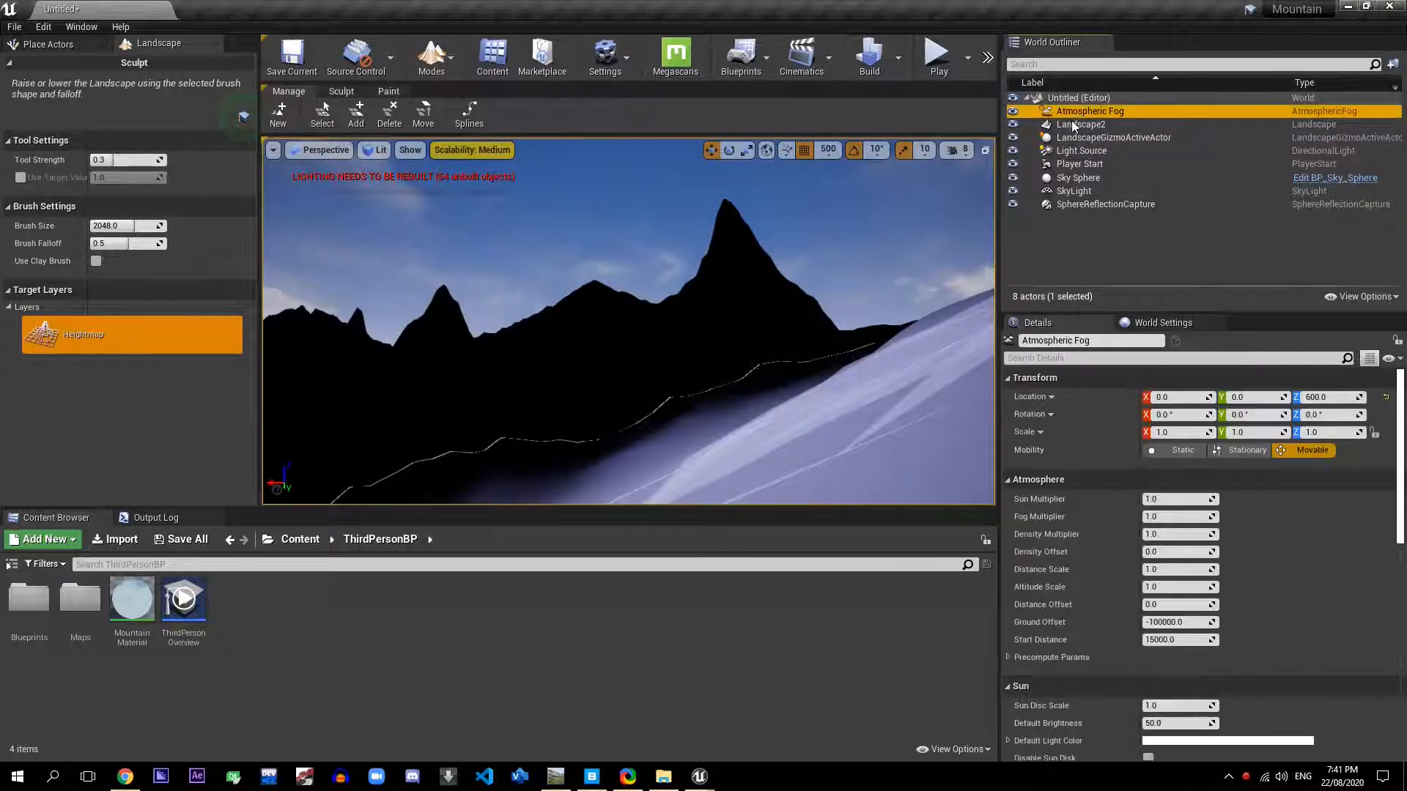
pyautogui.click(1064, 125)
pyautogui.press('Delete')
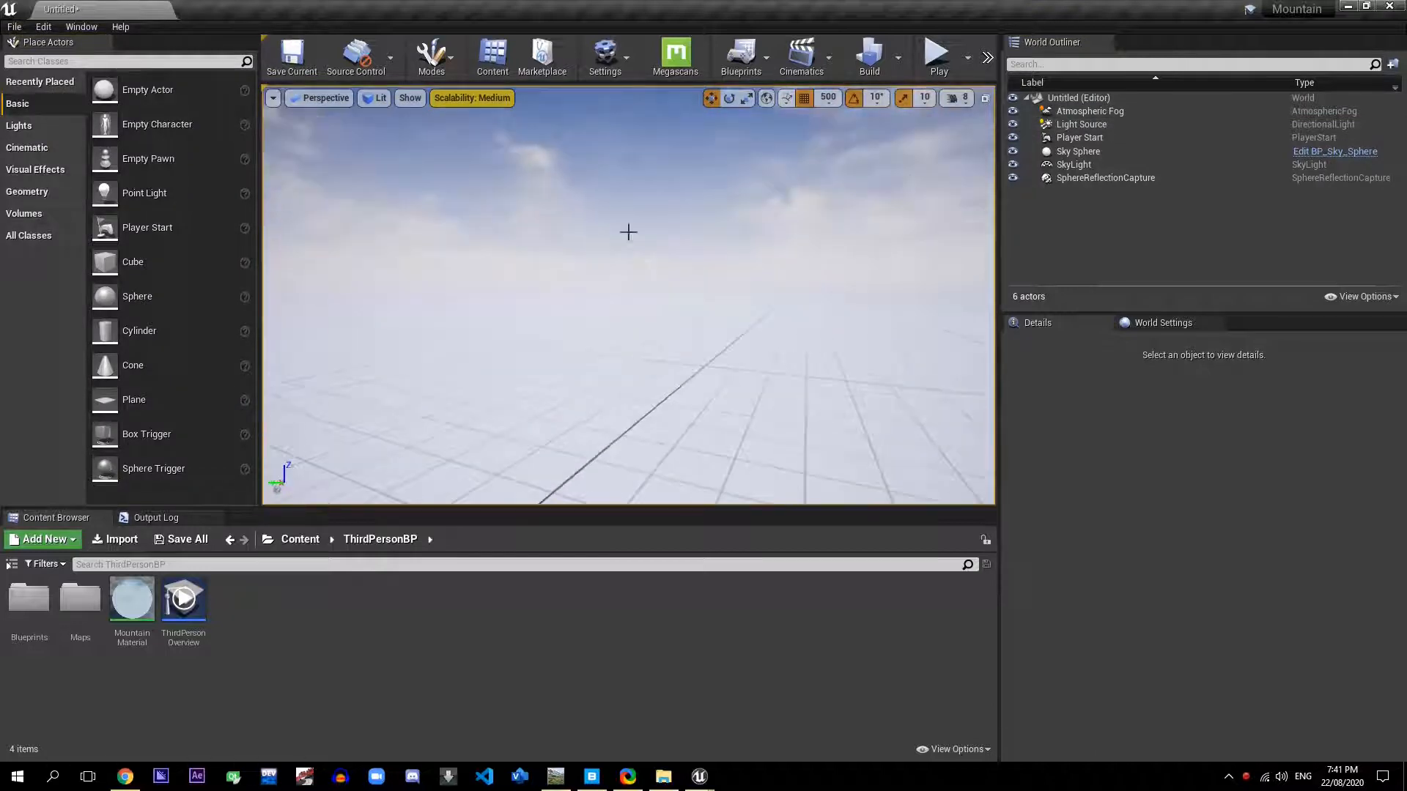
pyautogui.doubleClick(1079, 138)
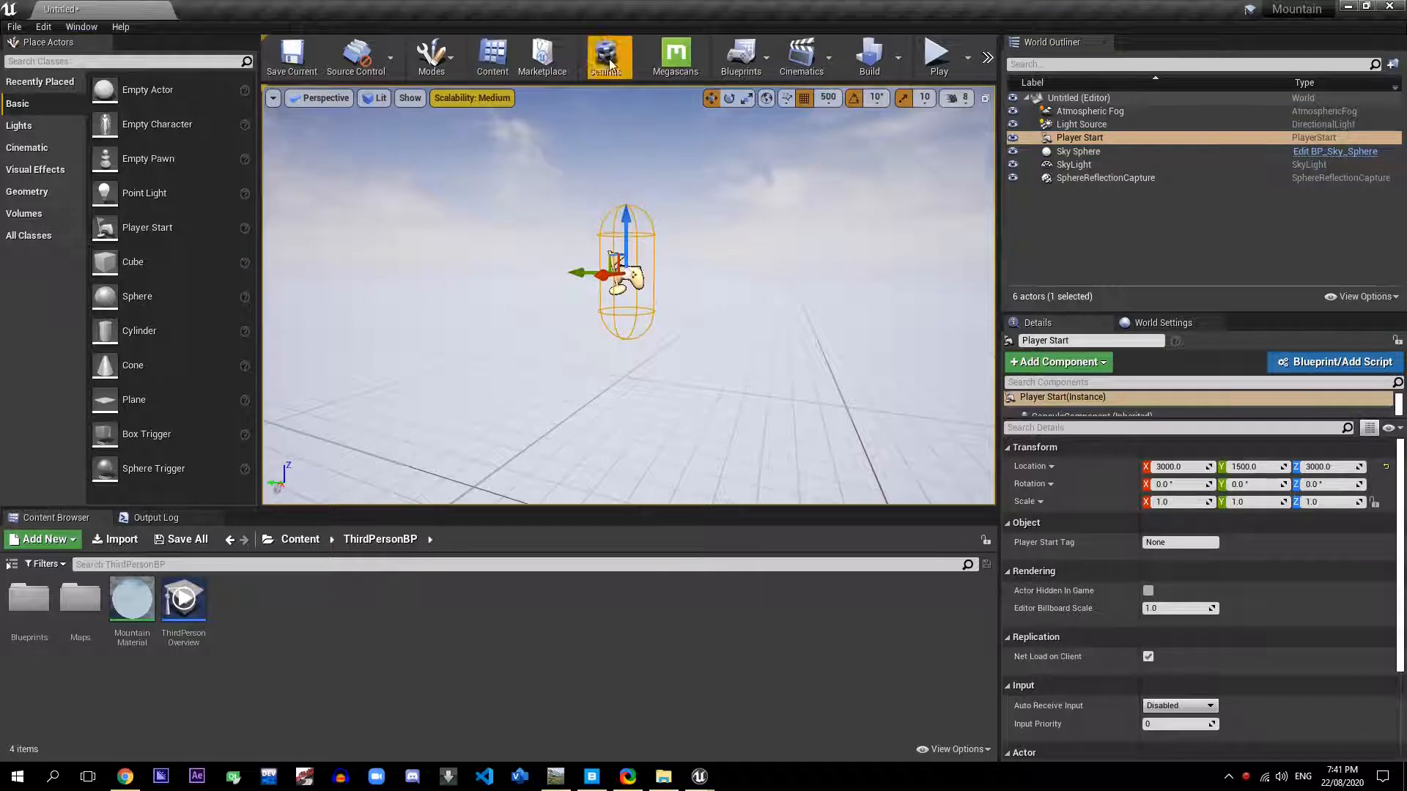
# Step: Set up a new landscape from the Mountain.r16 heightmap on the Desktop with MountainMaterial as its material
pyautogui.click(452, 57)
pyautogui.click(458, 120)
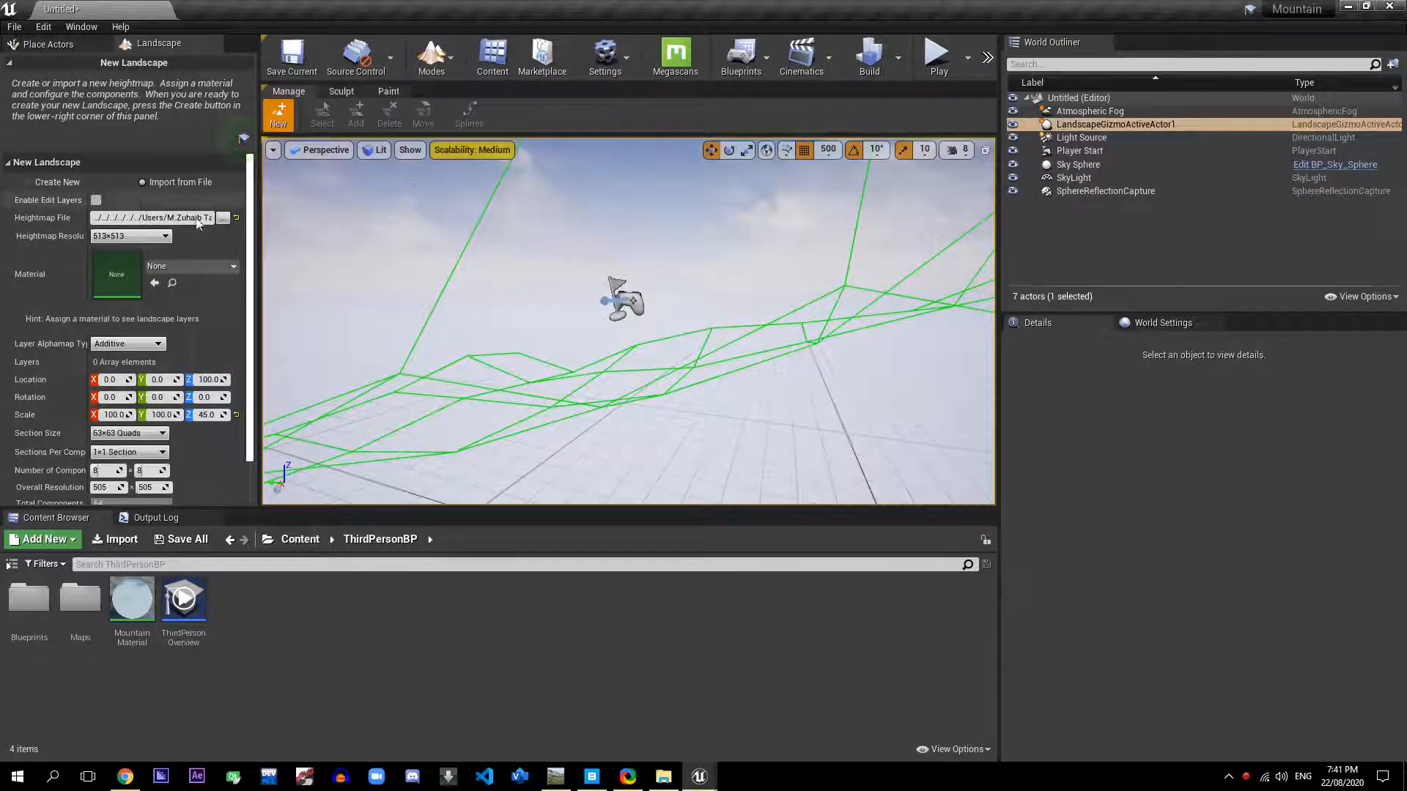
pyautogui.click(222, 219)
pyautogui.scroll(-1, 722, 252)
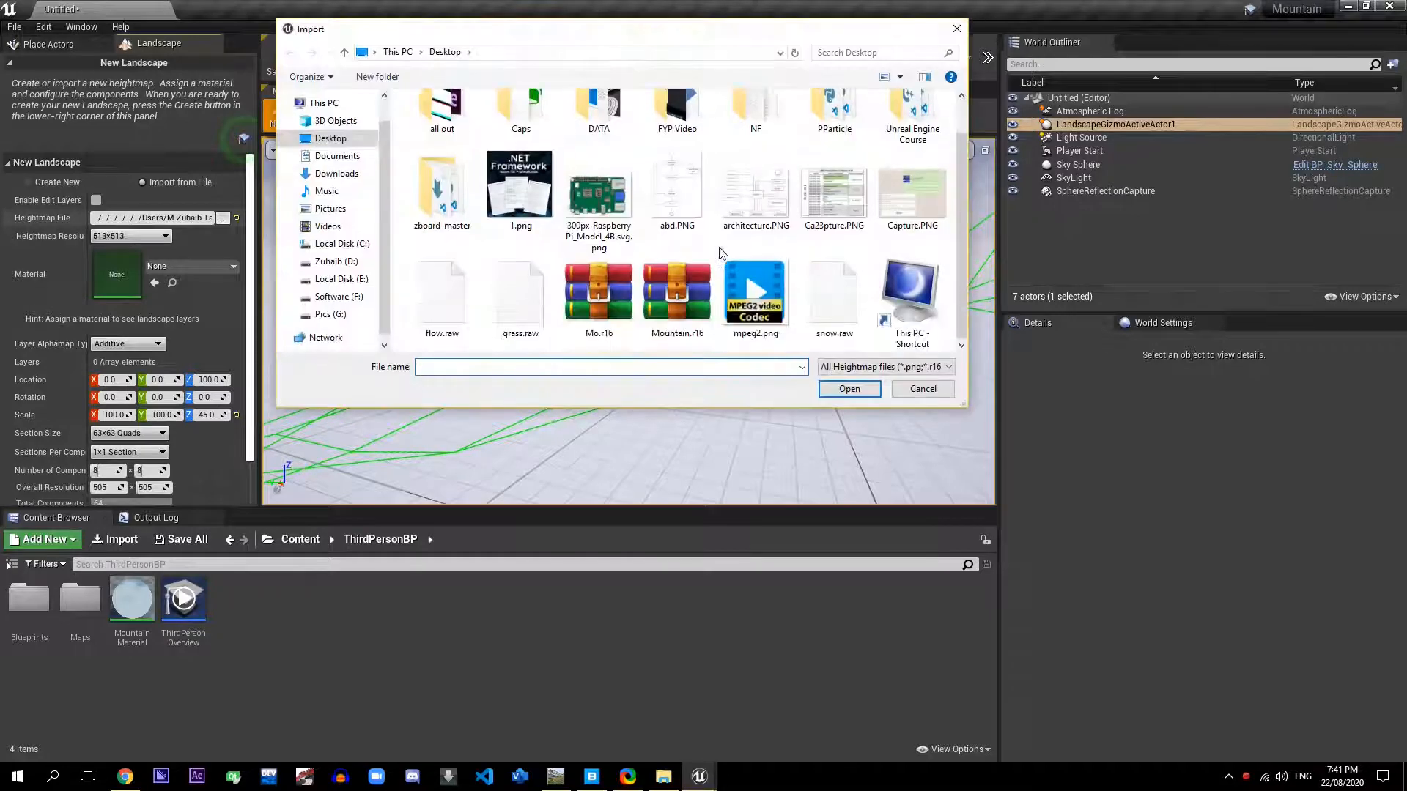
pyautogui.doubleClick(644, 308)
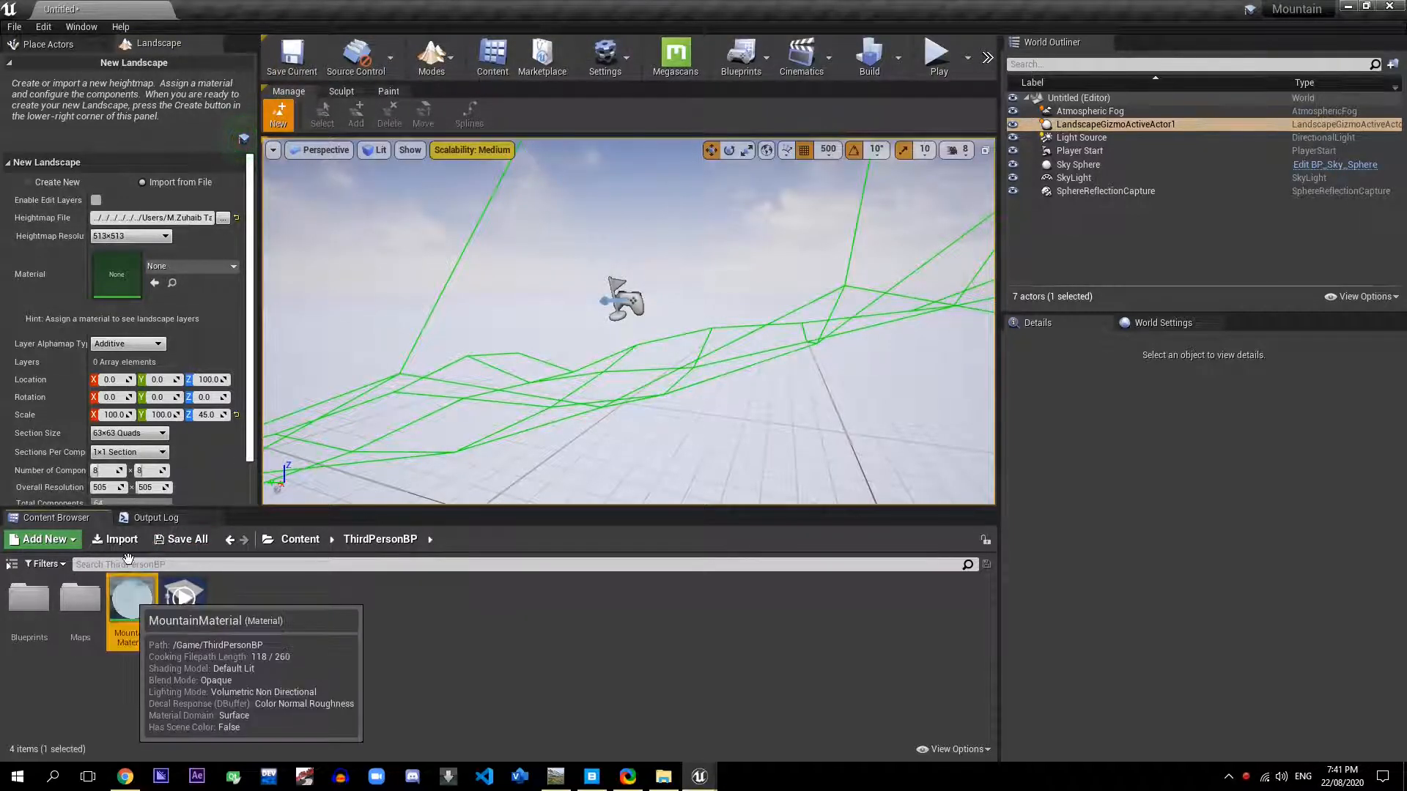
pyautogui.moveTo(130, 597); pyautogui.dragTo(121, 282)
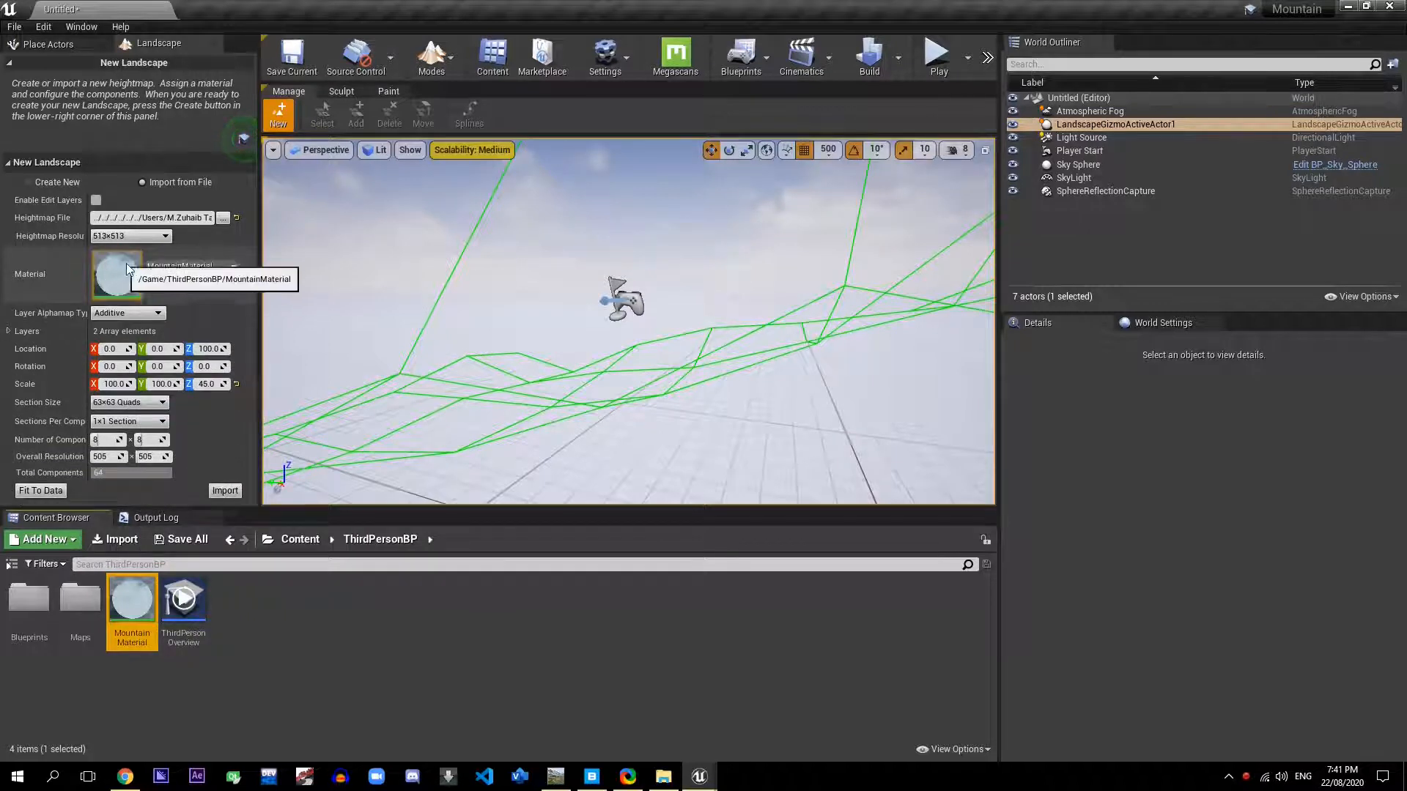
# Step: Expand the new landscape's layers and load grass.raw as the weight map of the Grass layer
pyautogui.click(8, 332)
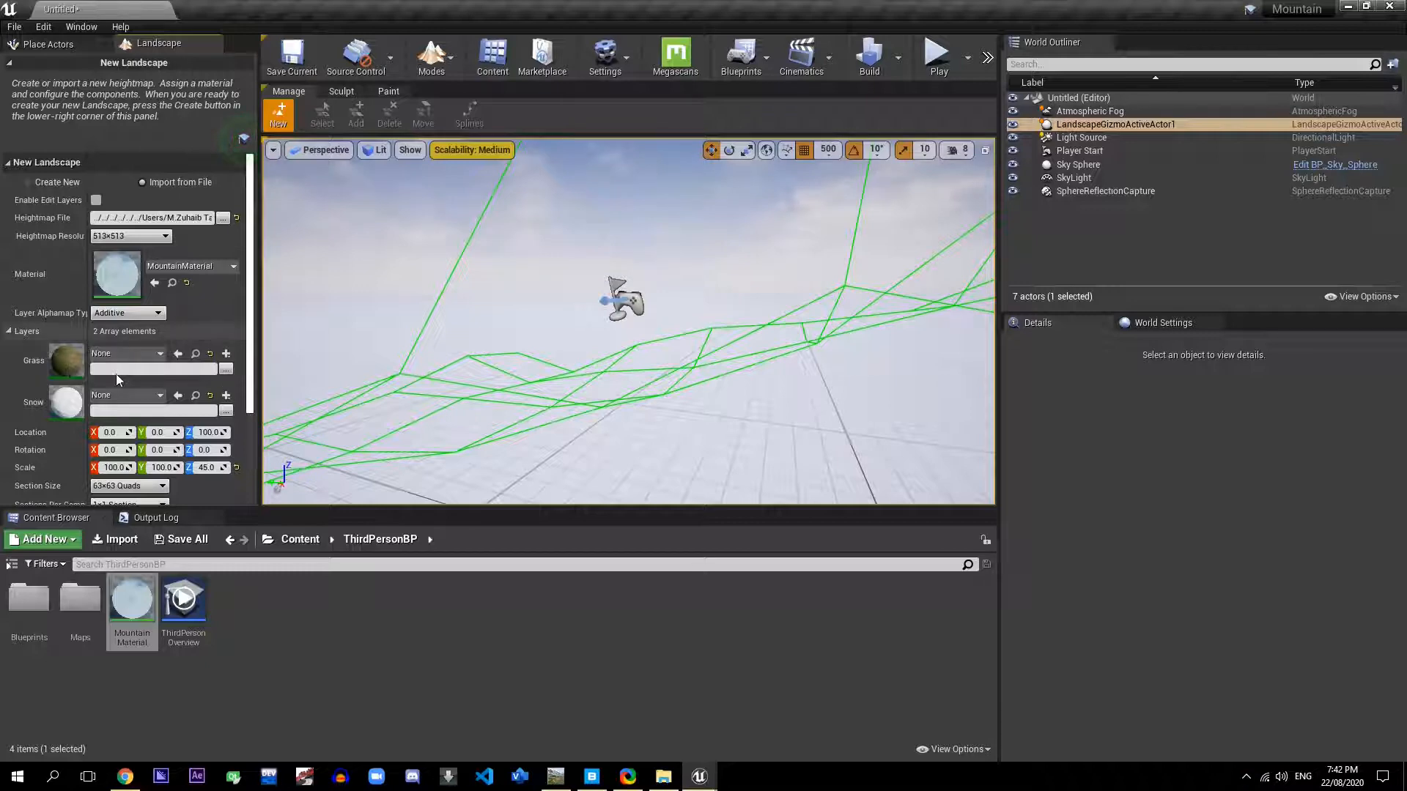
pyautogui.click(226, 368)
pyautogui.scroll(-1, 806, 205)
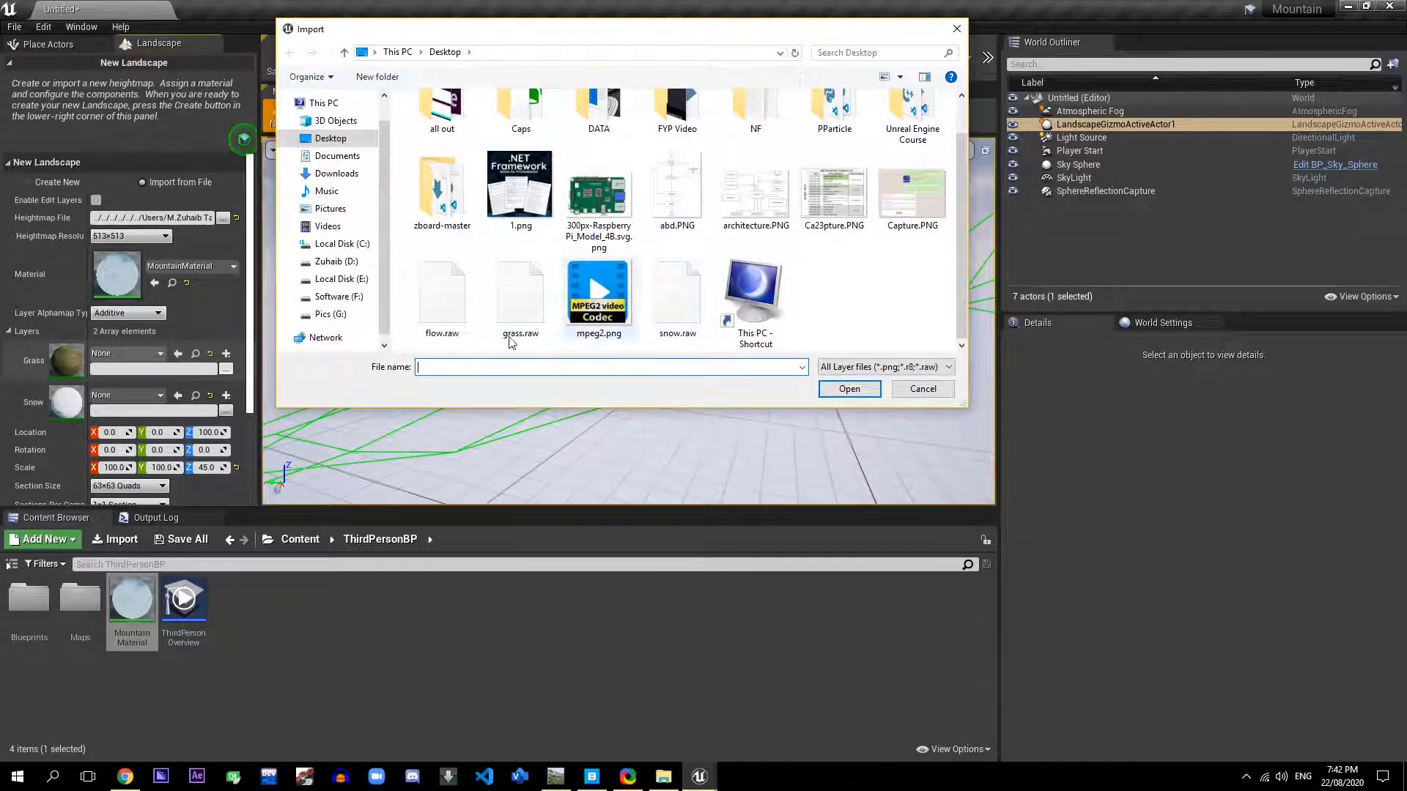
pyautogui.doubleClick(500, 329)
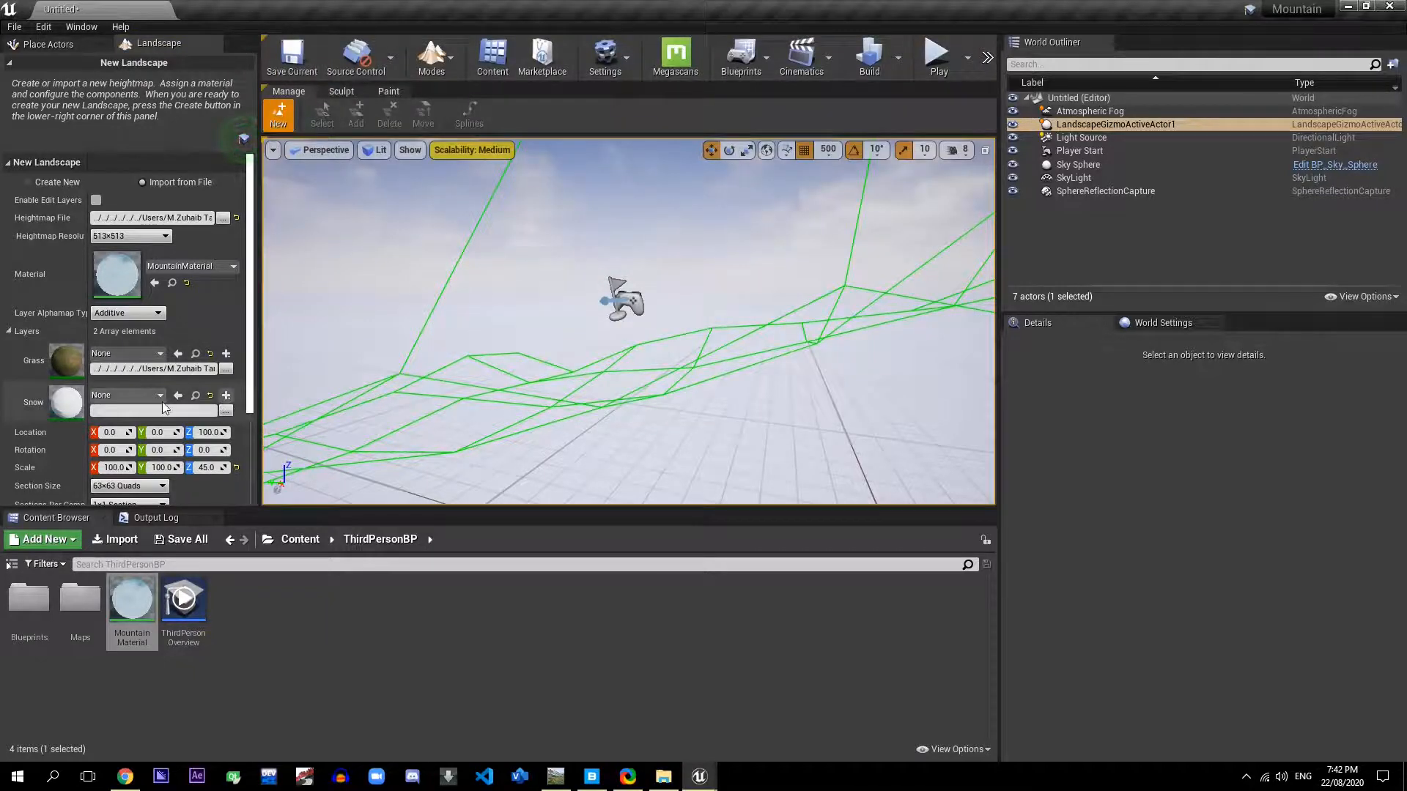
# Step: Load snow.raw from the Desktop as the weight map of the Snow layer
pyautogui.click(226, 410)
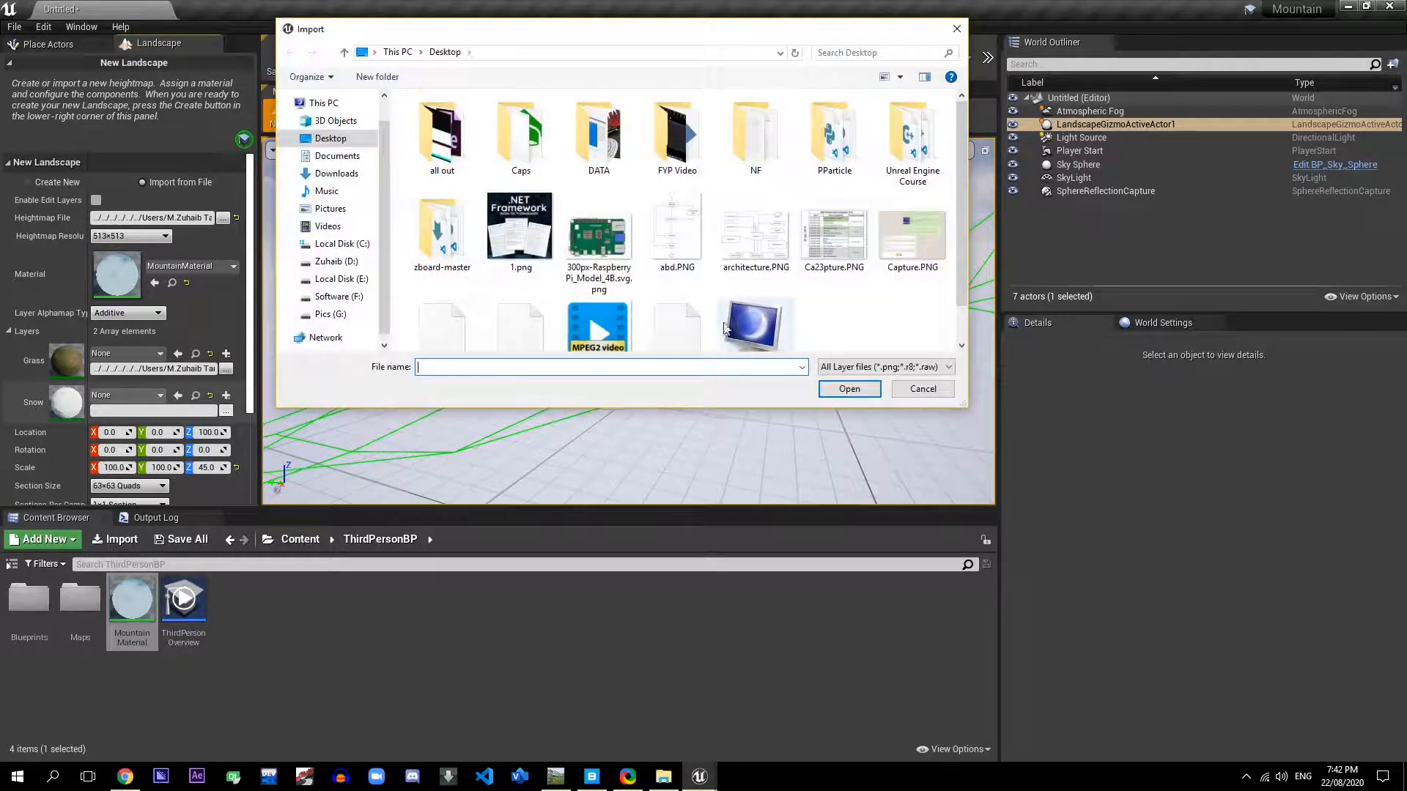
pyautogui.scroll(-1, 693, 308)
pyautogui.doubleClick(688, 309)
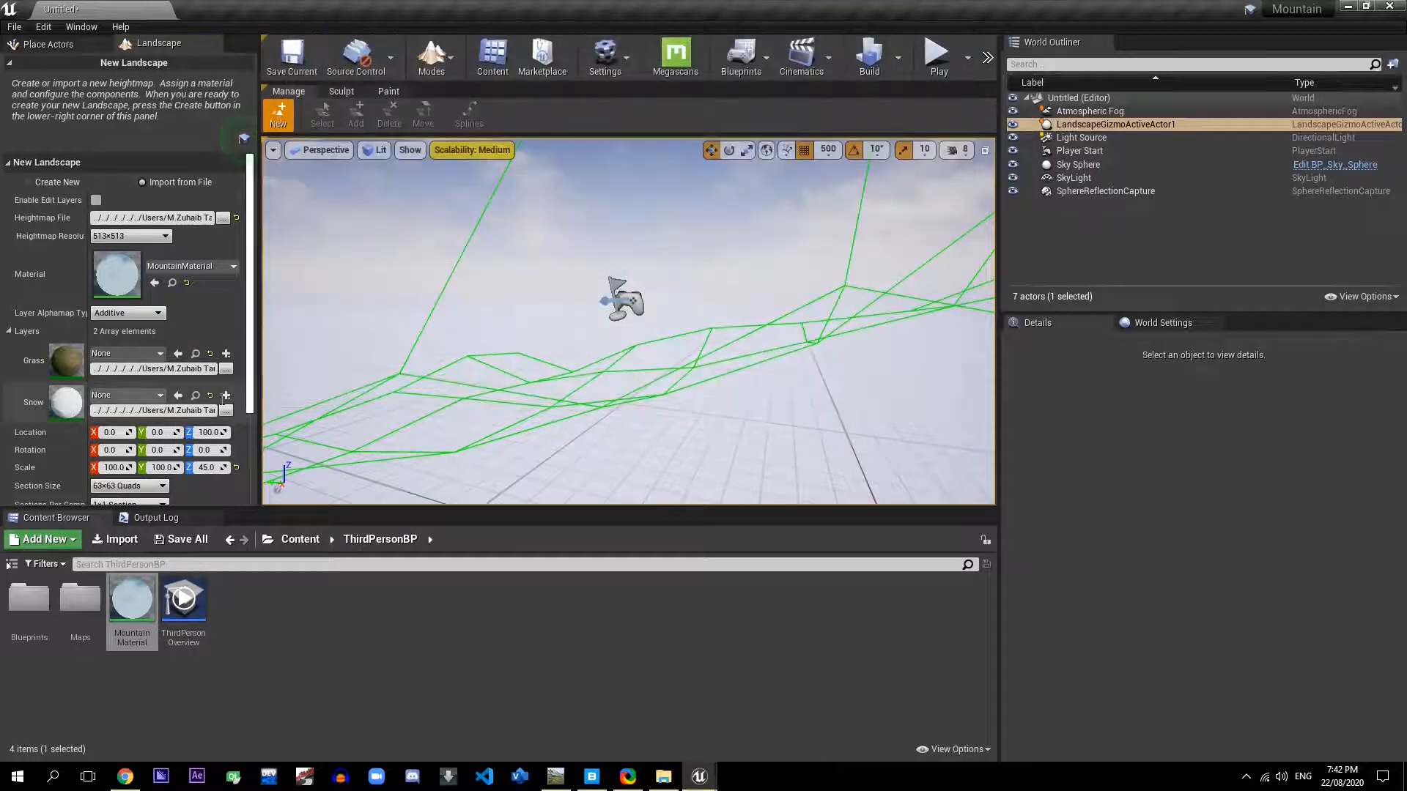
# Step: Create a weight-blended (normal) layer info named Grass_LayerInfo for the Grass layer in the Untitled_1_sharedassets folder
pyautogui.click(226, 354)
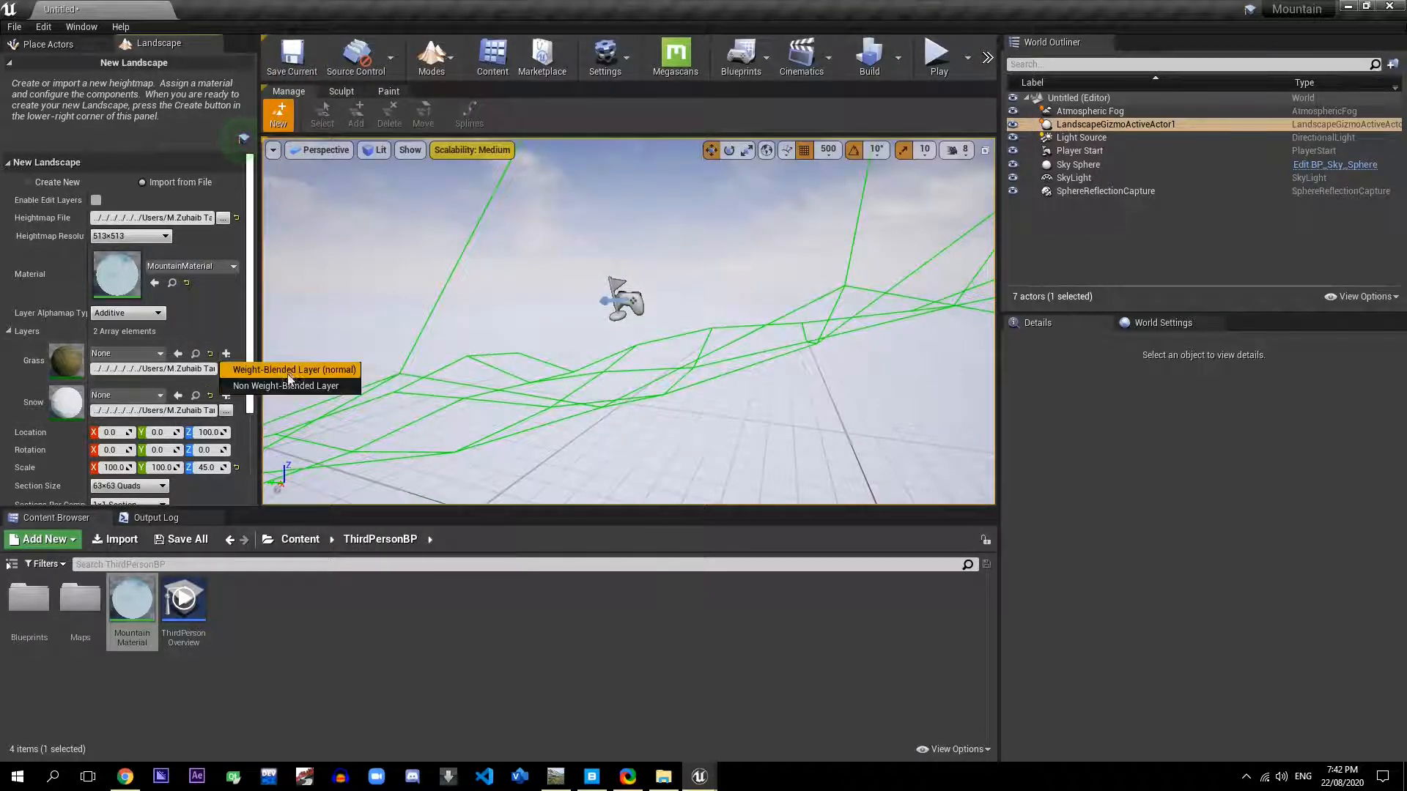
pyautogui.click(290, 371)
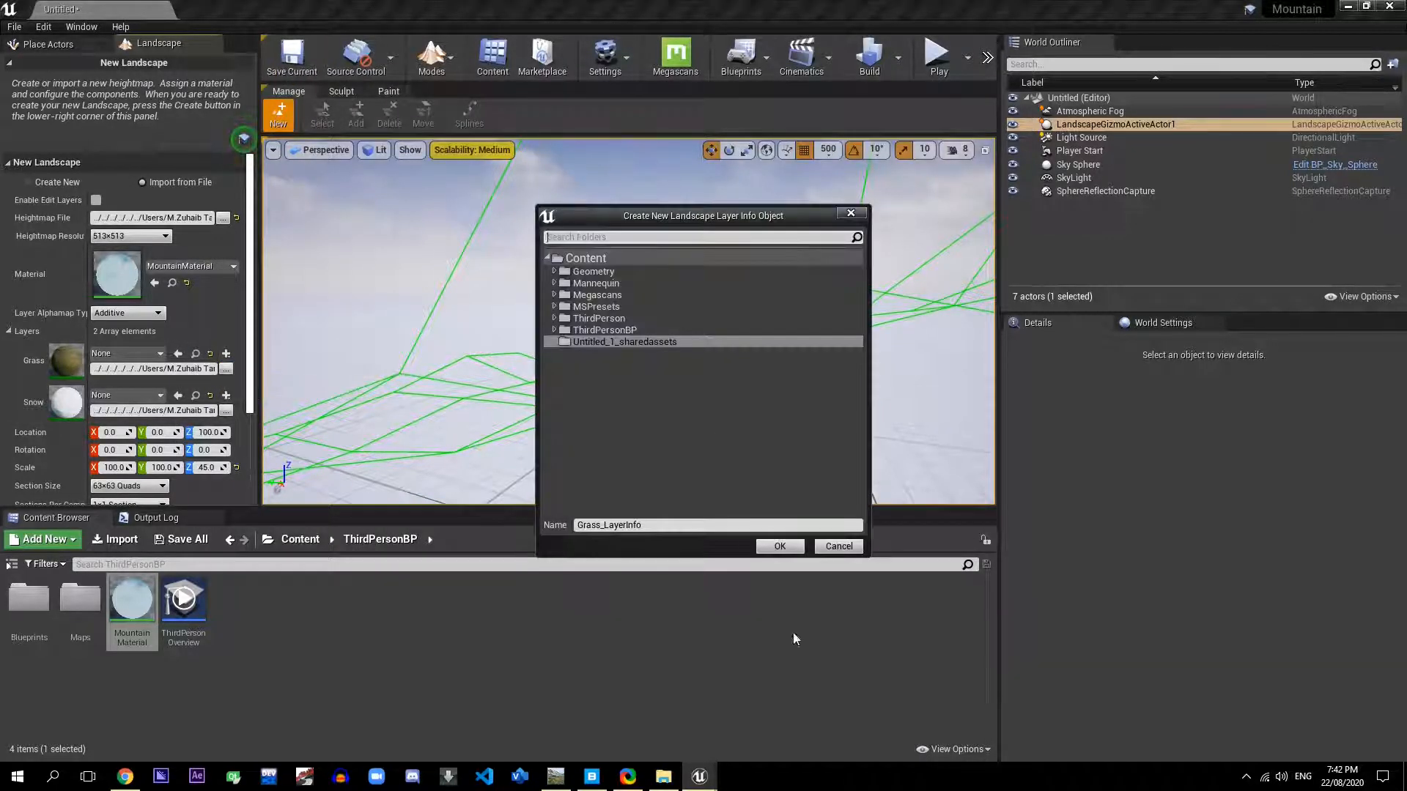
pyautogui.click(789, 549)
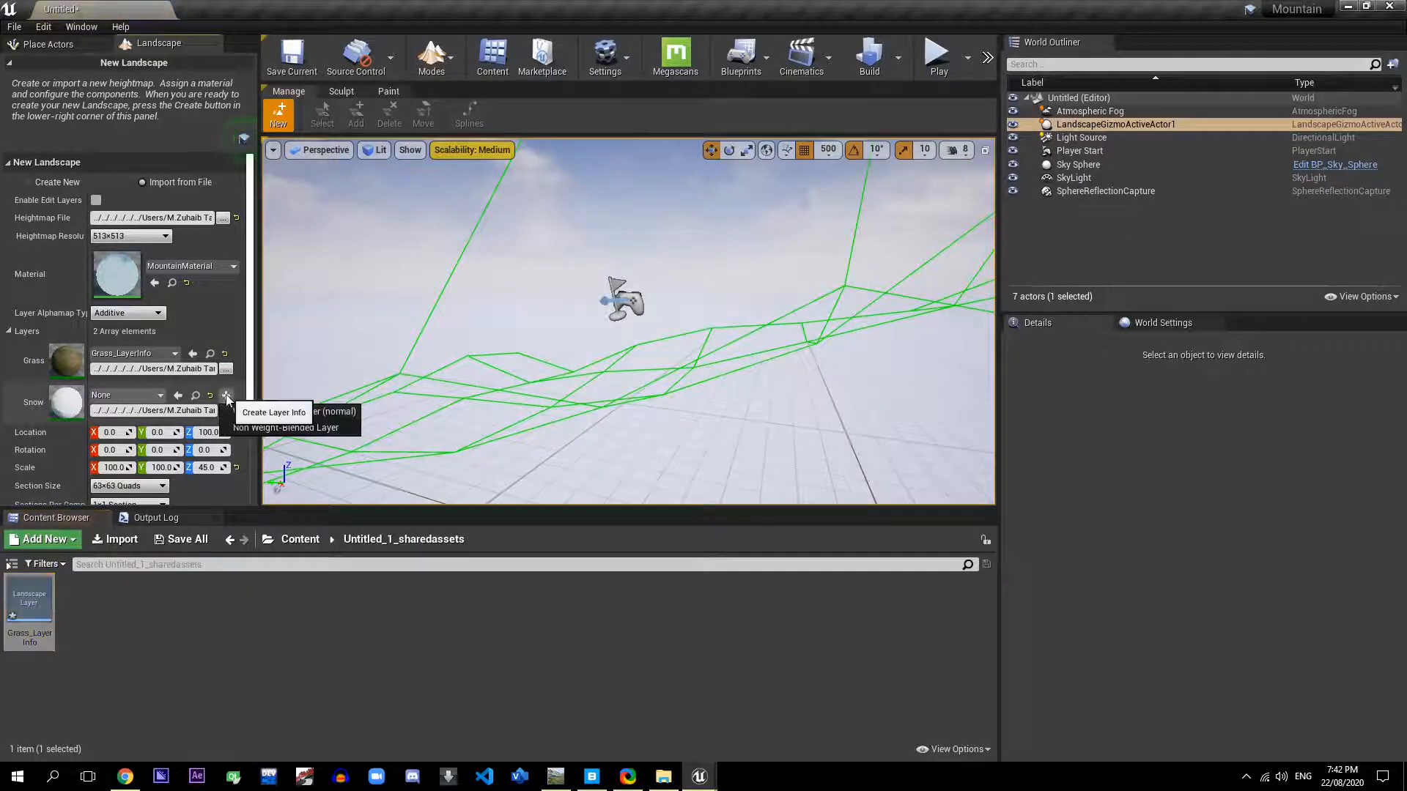
# Step: Create a weight-blended (normal) layer info named Snow_LayerInfo for the Snow layer in the Untitled_1_sharedassets folder
pyautogui.click(228, 388)
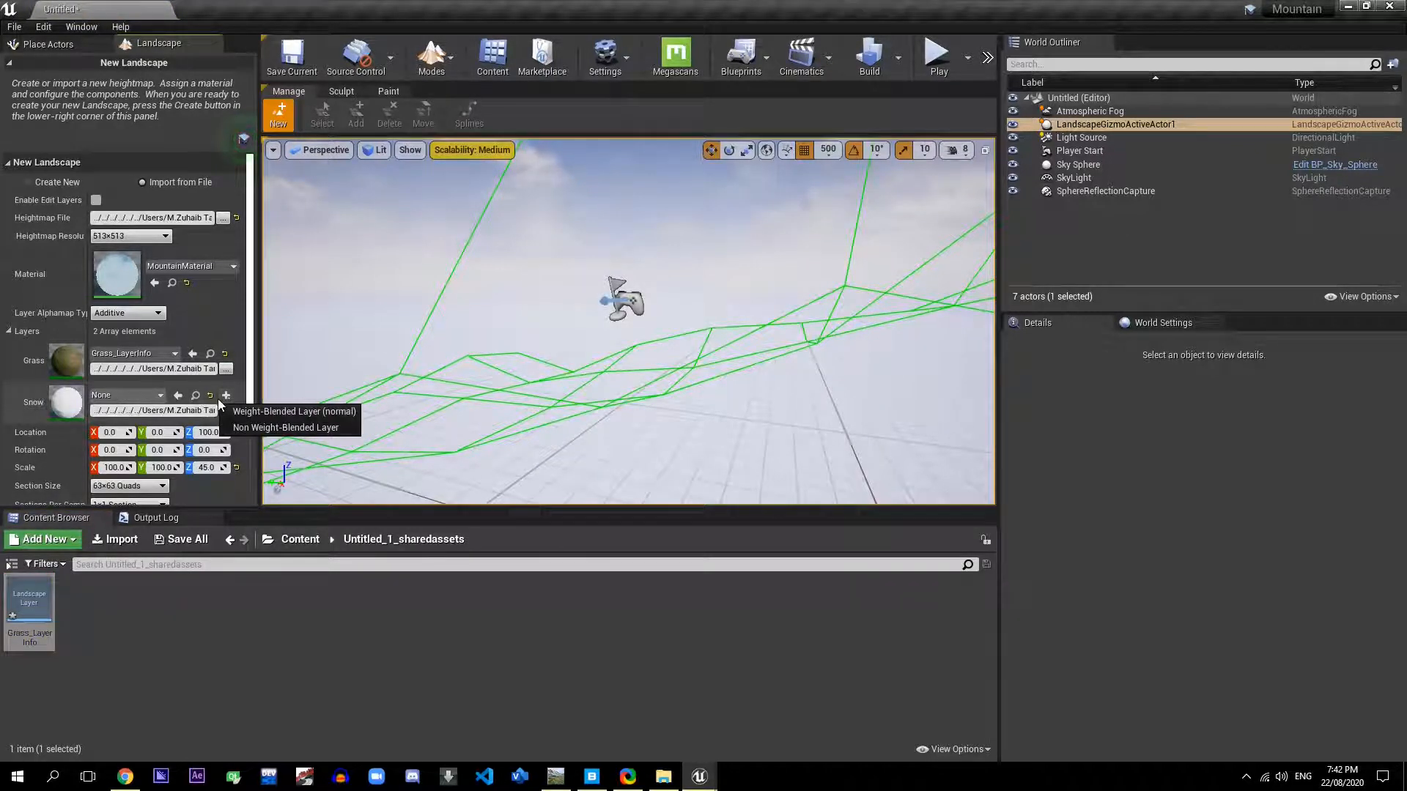
pyautogui.click(224, 396)
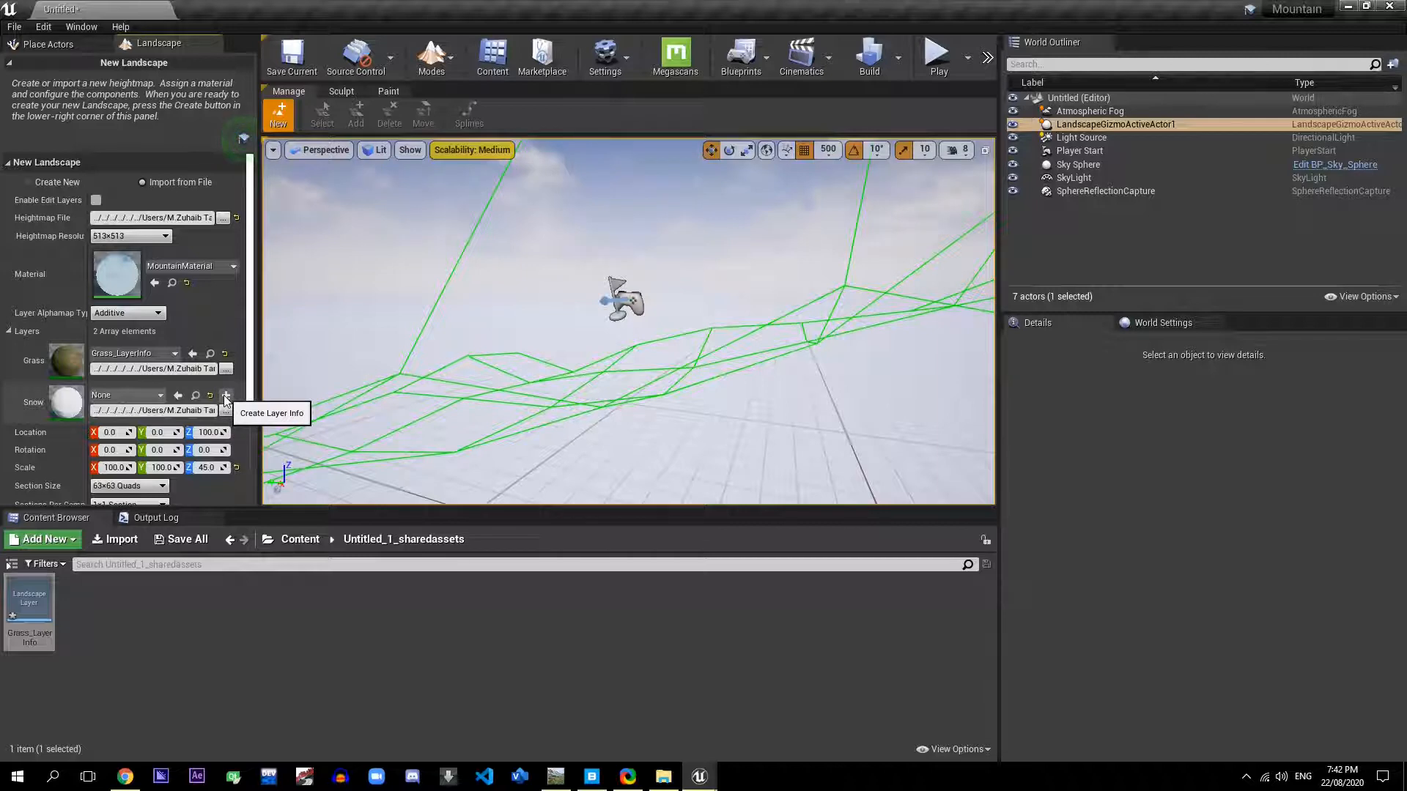
pyautogui.click(225, 397)
pyautogui.click(271, 410)
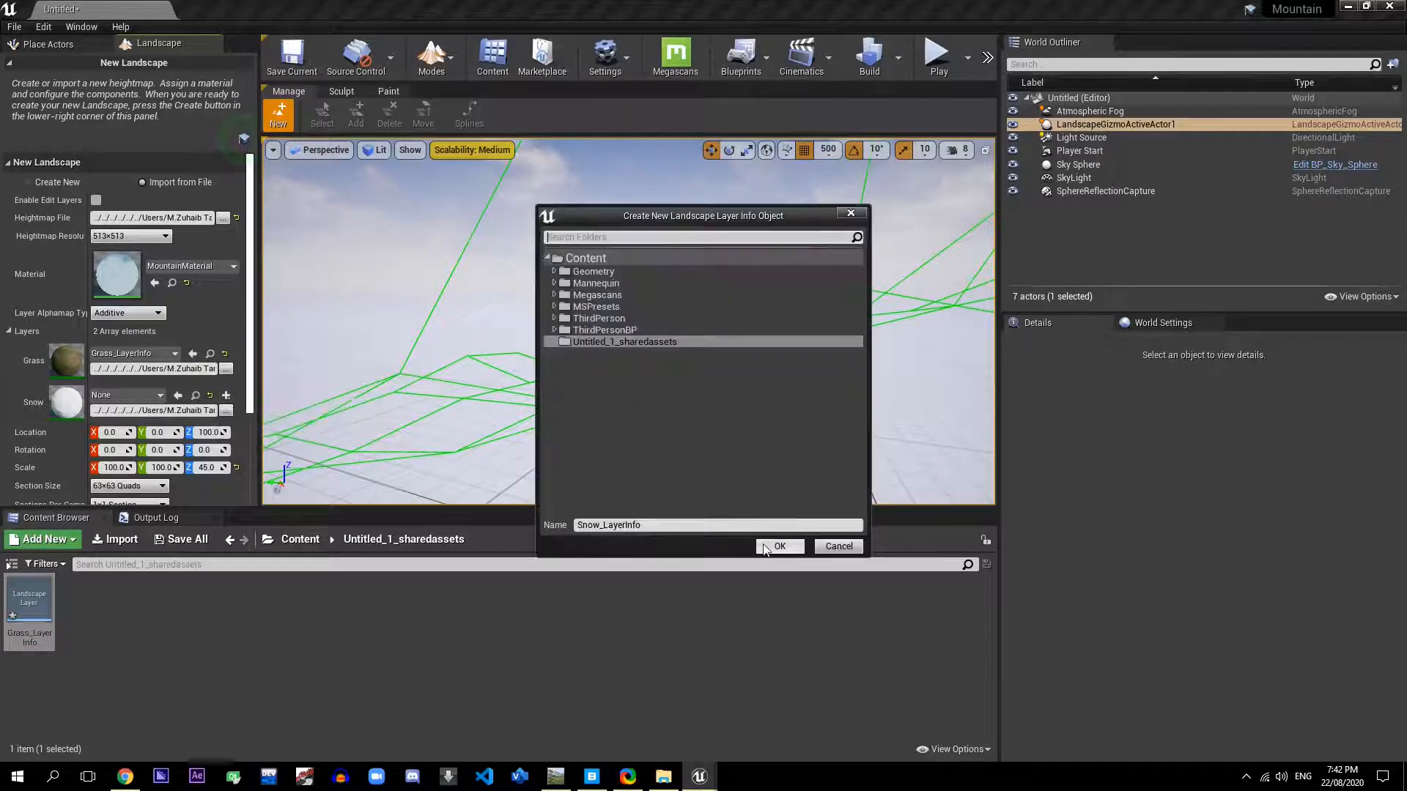
pyautogui.click(765, 546)
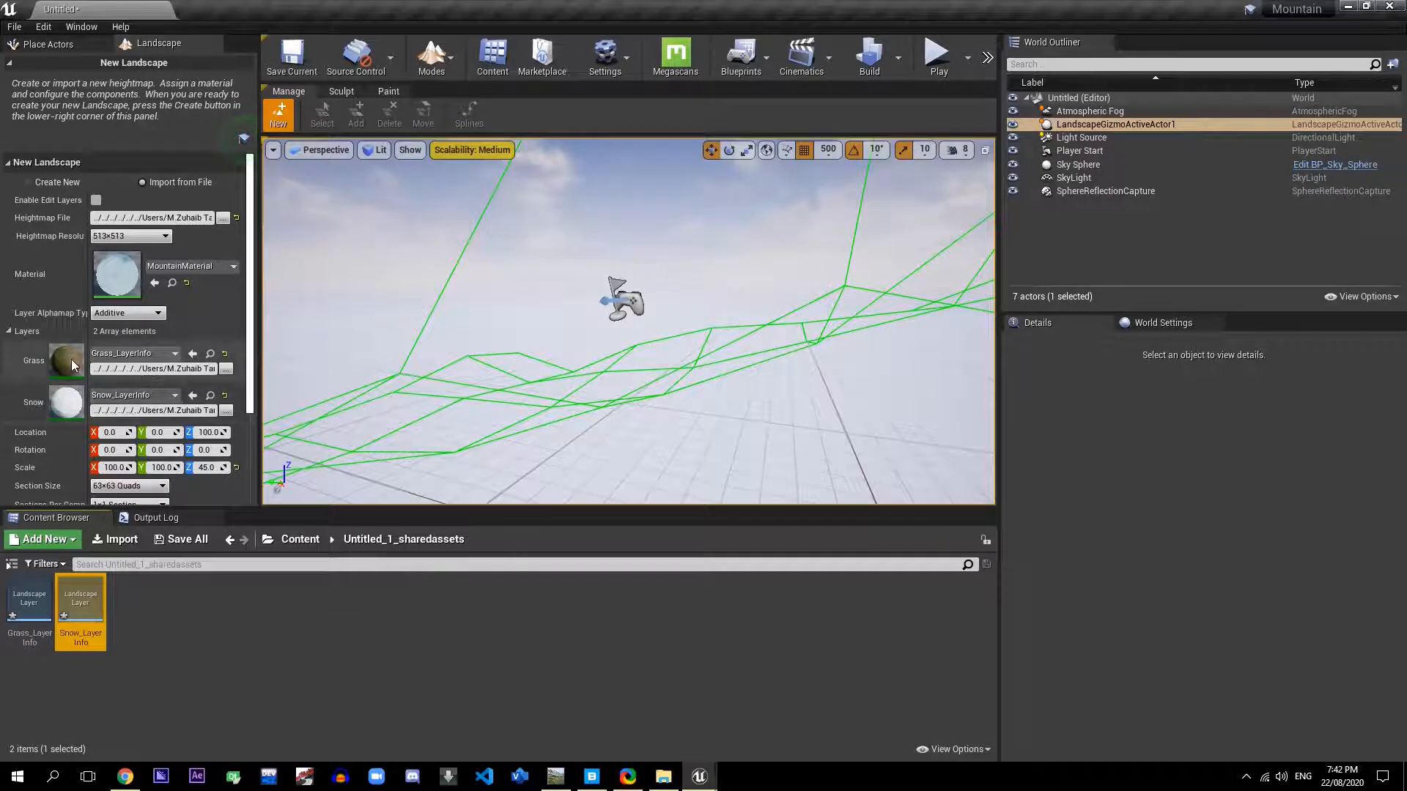
# Step: Set the new landscape's Z scale to 25 and import the landscape into the level
pyautogui.scroll(-3, 255, 315)
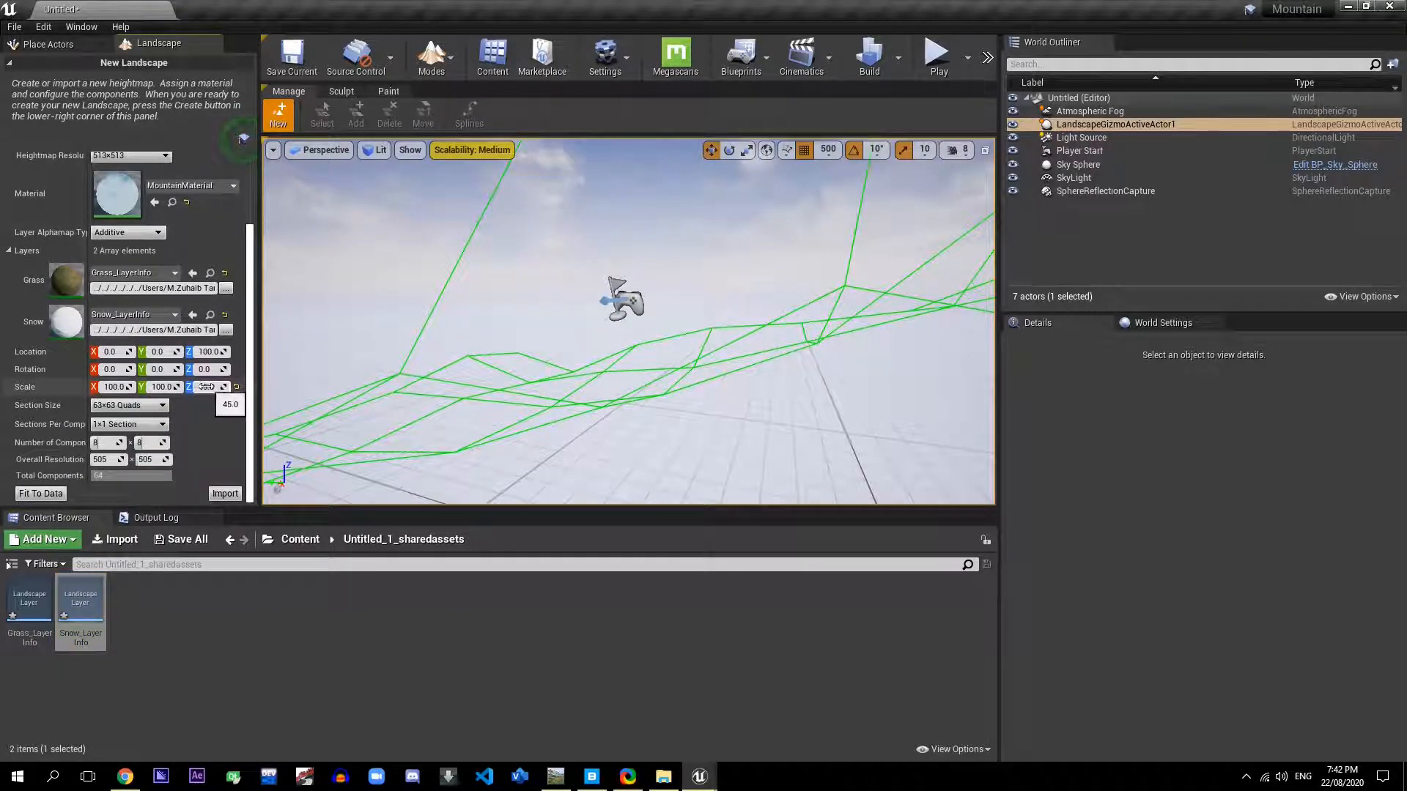
pyautogui.moveTo(206, 387)
pyautogui.mouseDown()
pyautogui.moveTo(168, 387)
pyautogui.moveTo(182, 387)
pyautogui.mouseUp()
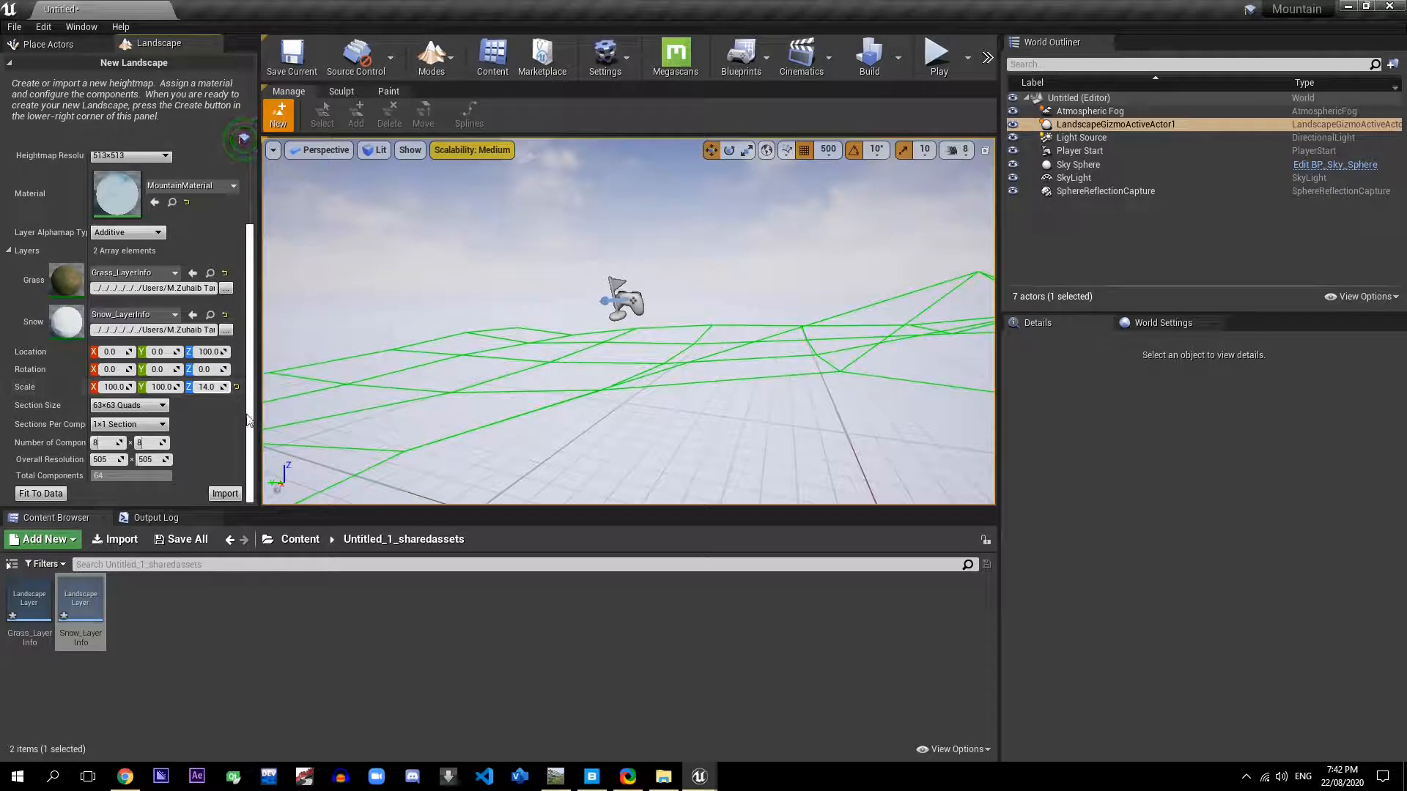
pyautogui.click(208, 387)
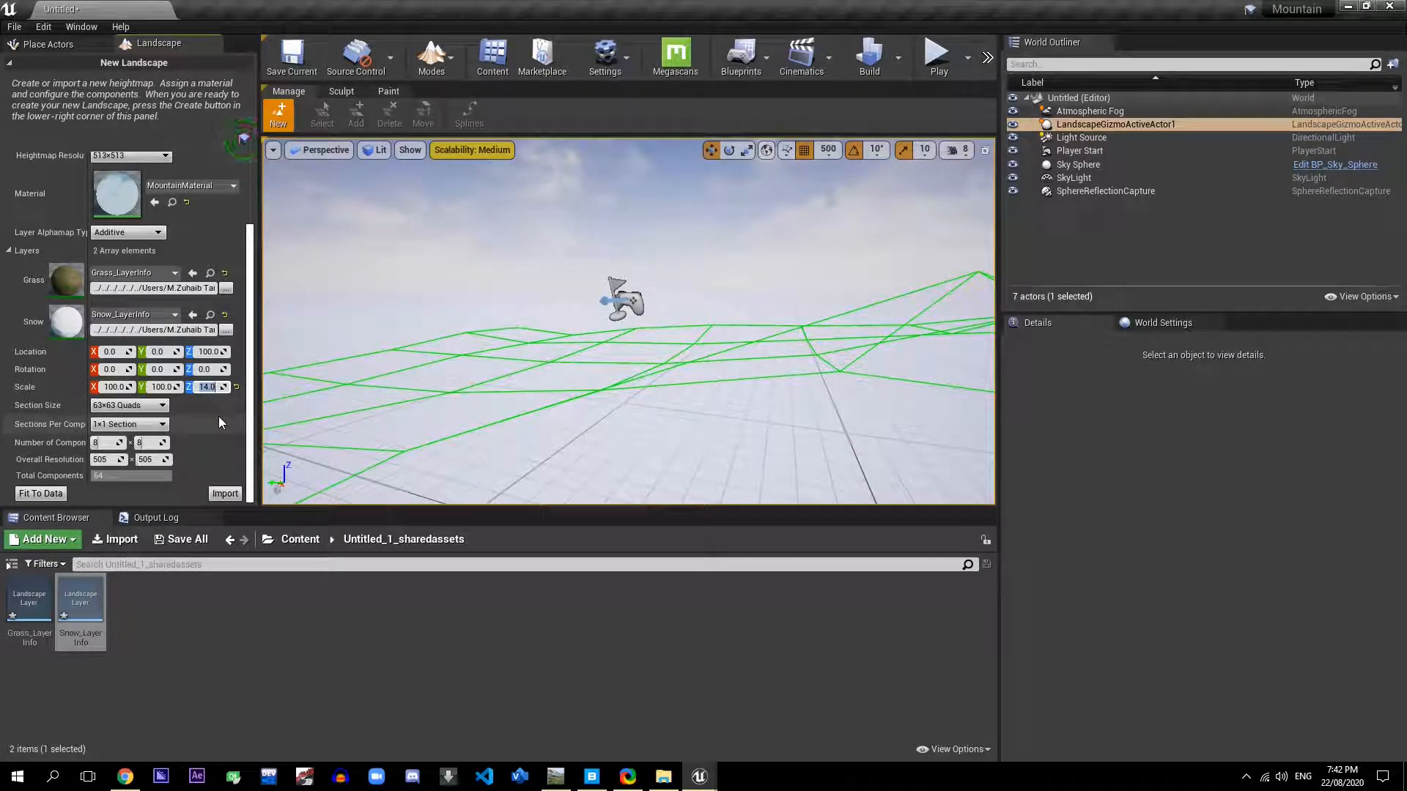
pyautogui.press('Return')
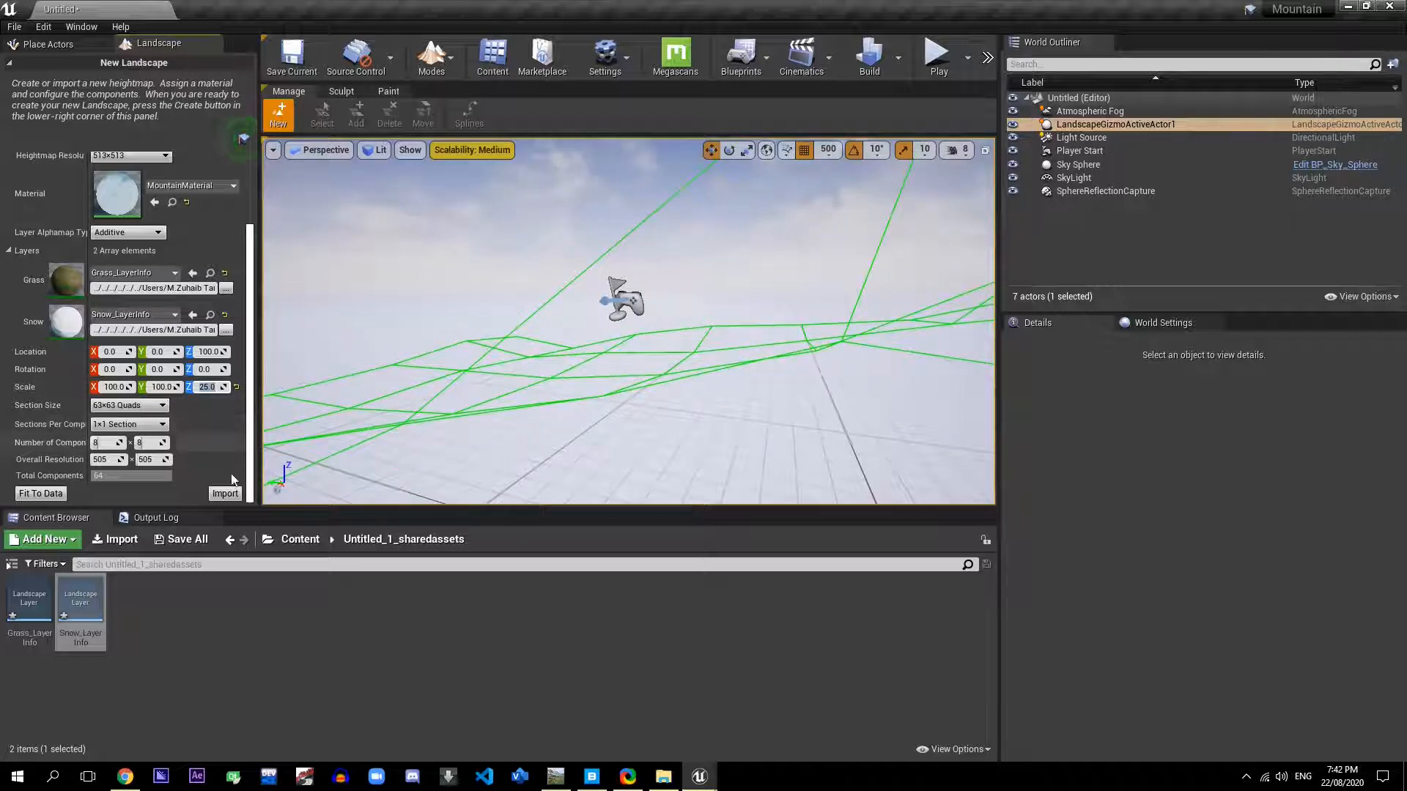
pyautogui.click(224, 494)
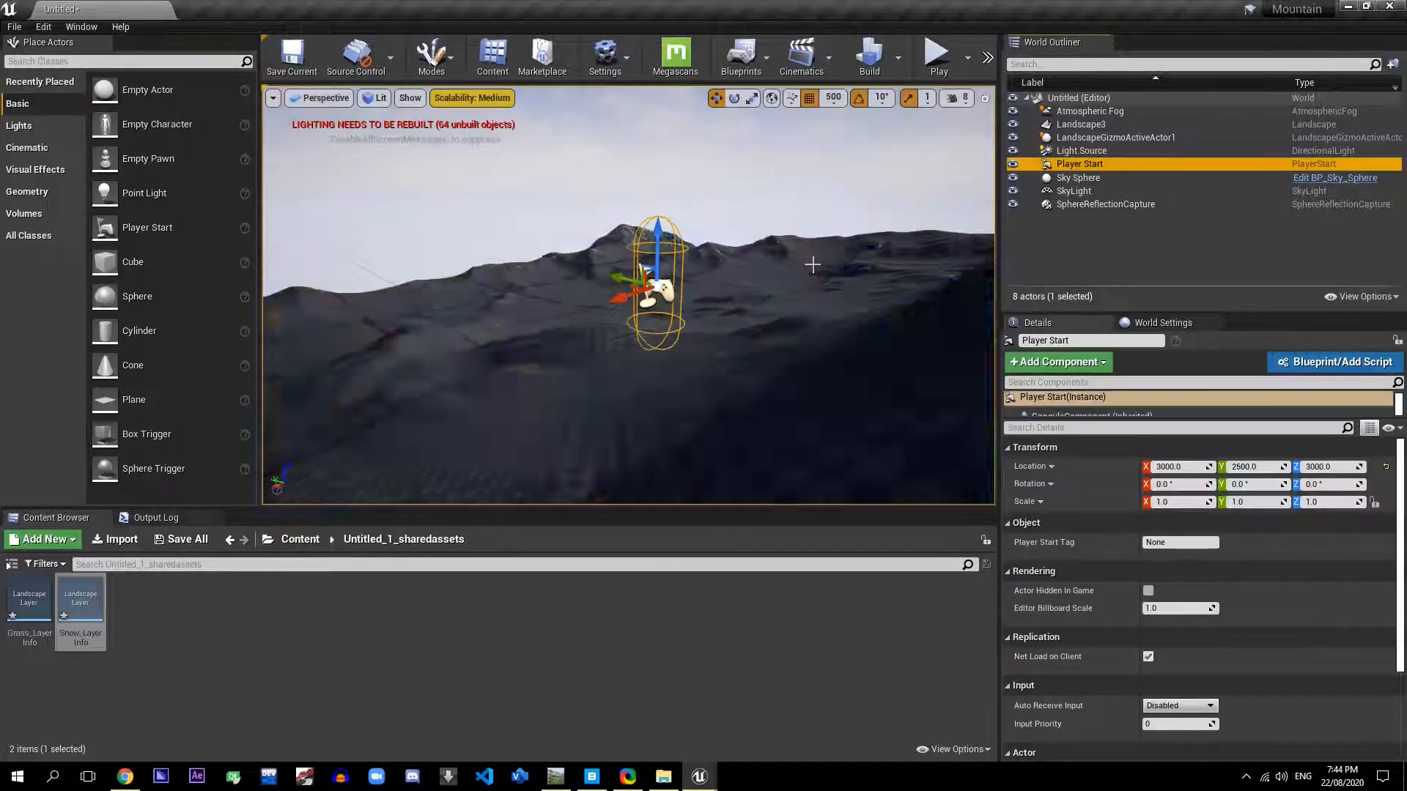
# Step: Play the level and run the character across the grassy and snowy slopes to examine the terrain, and end the play session
pyautogui.moveTo(715, 365); pyautogui.dragTo(732, 337, button='right')
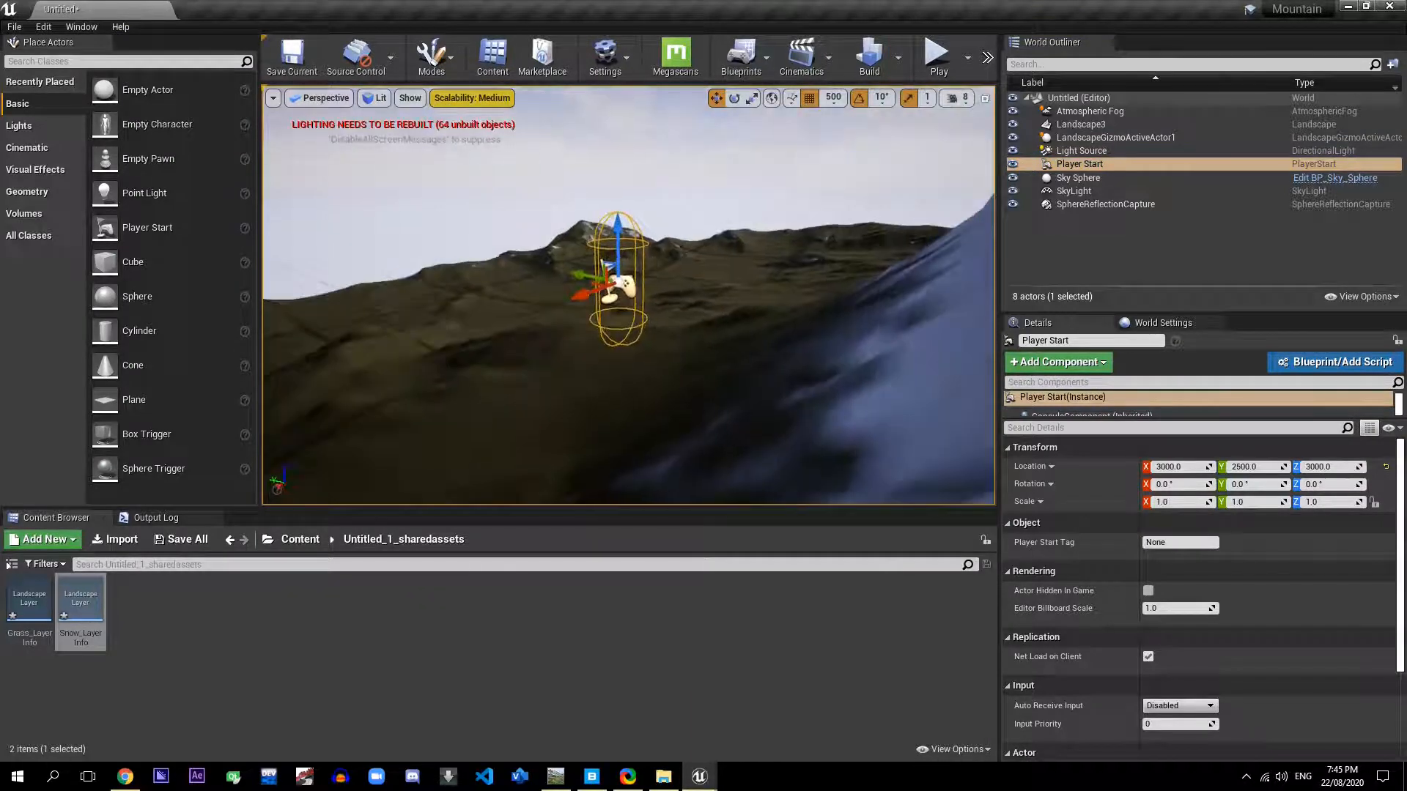
pyautogui.click(938, 55)
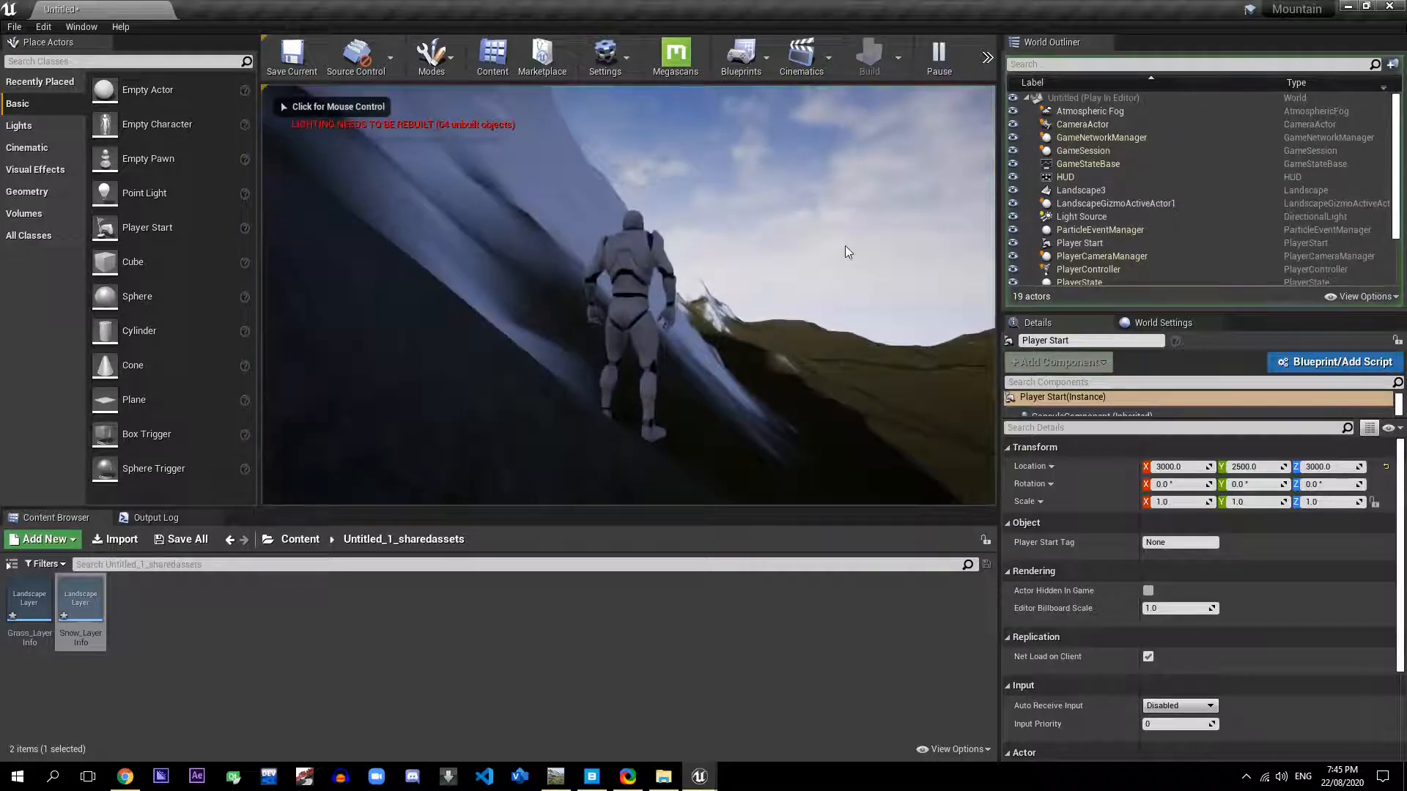
pyautogui.click(754, 376)
pyautogui.press('w')
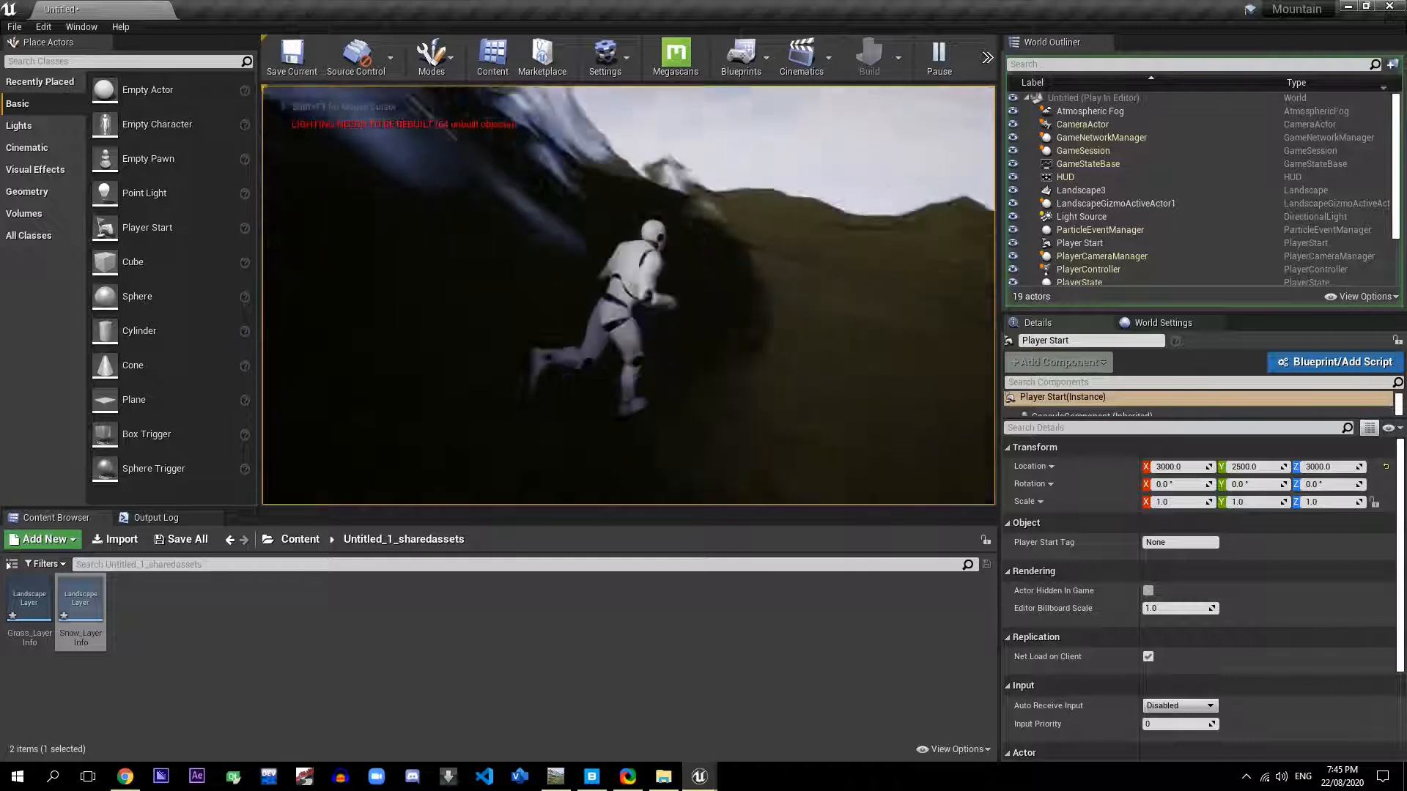
pyautogui.press('s')
pyautogui.press('a')
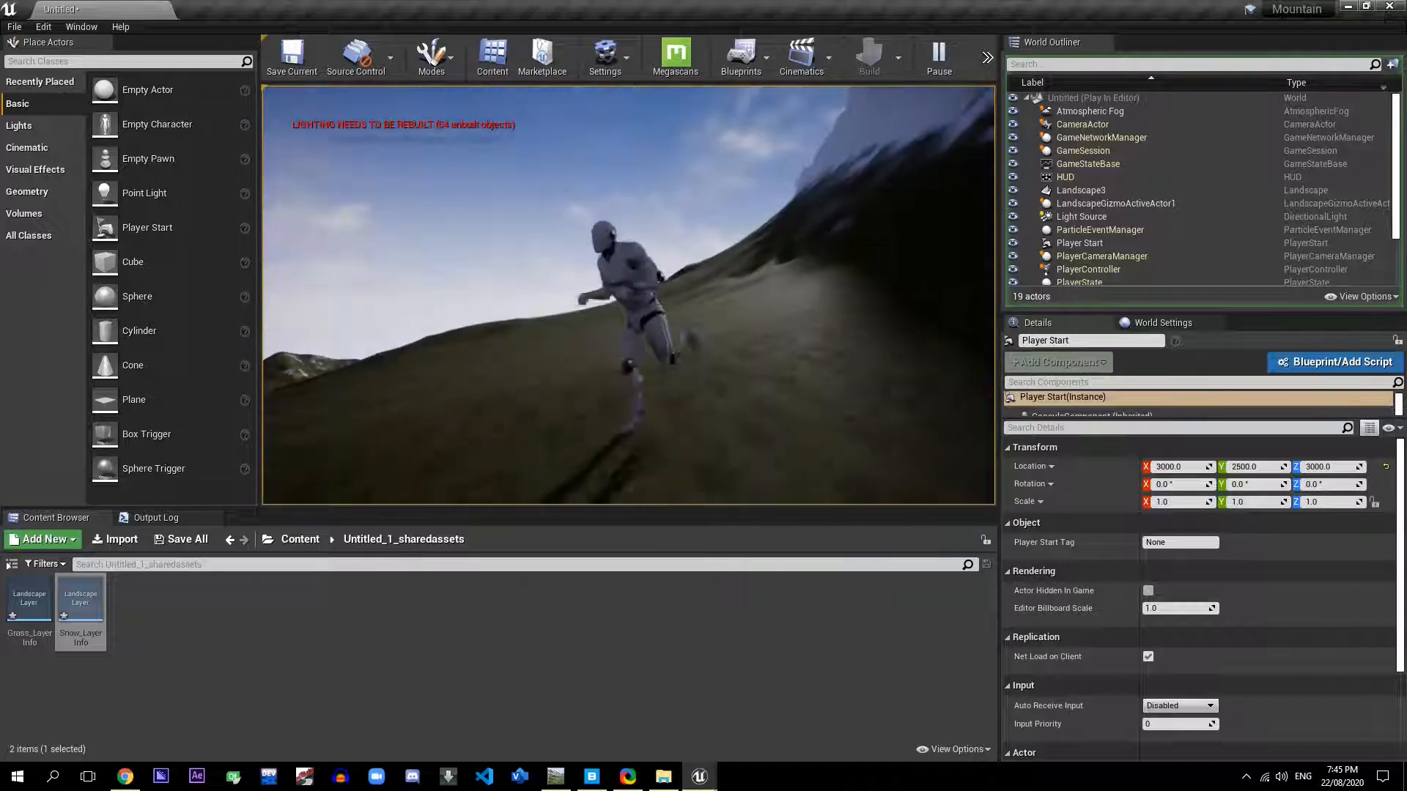
pyautogui.press('w')
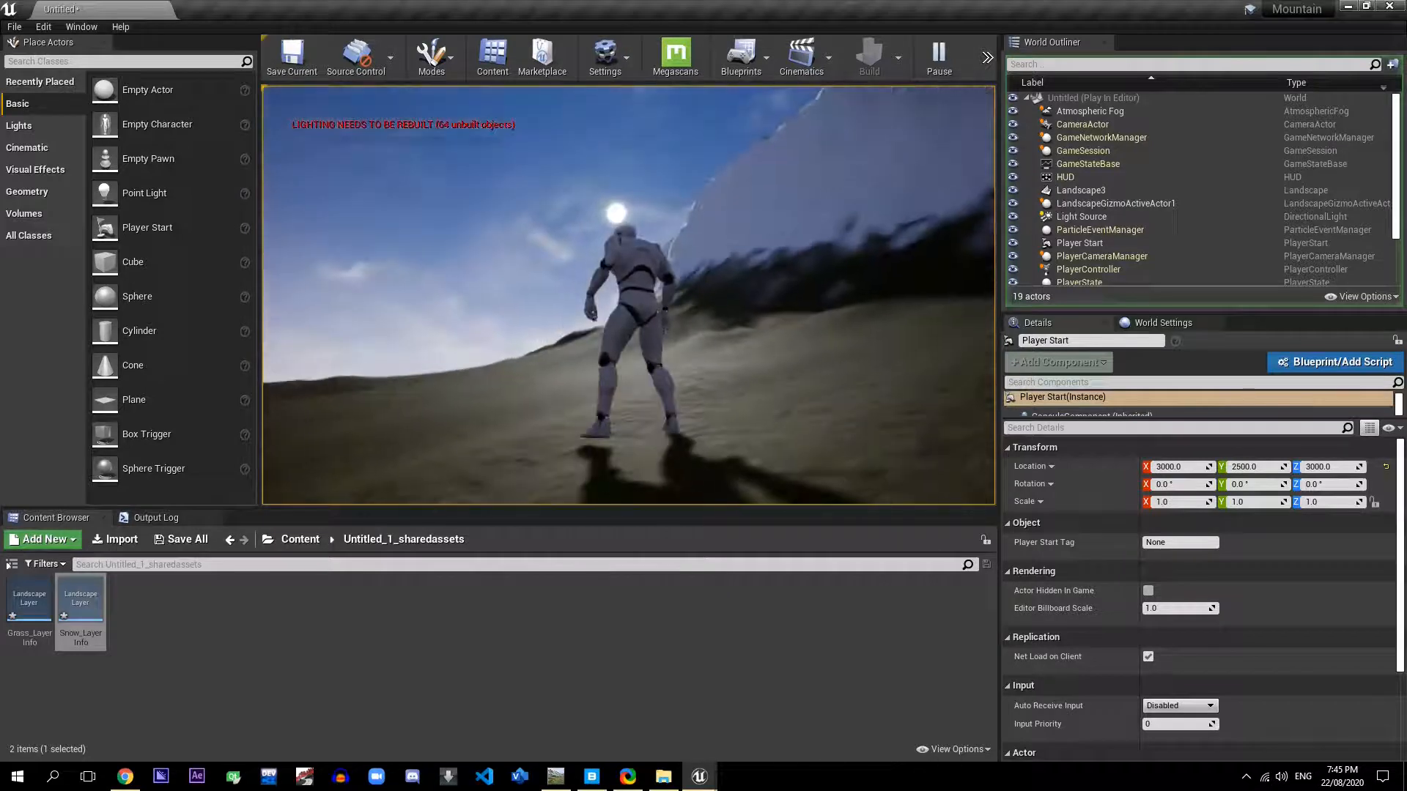
pyautogui.press('w')
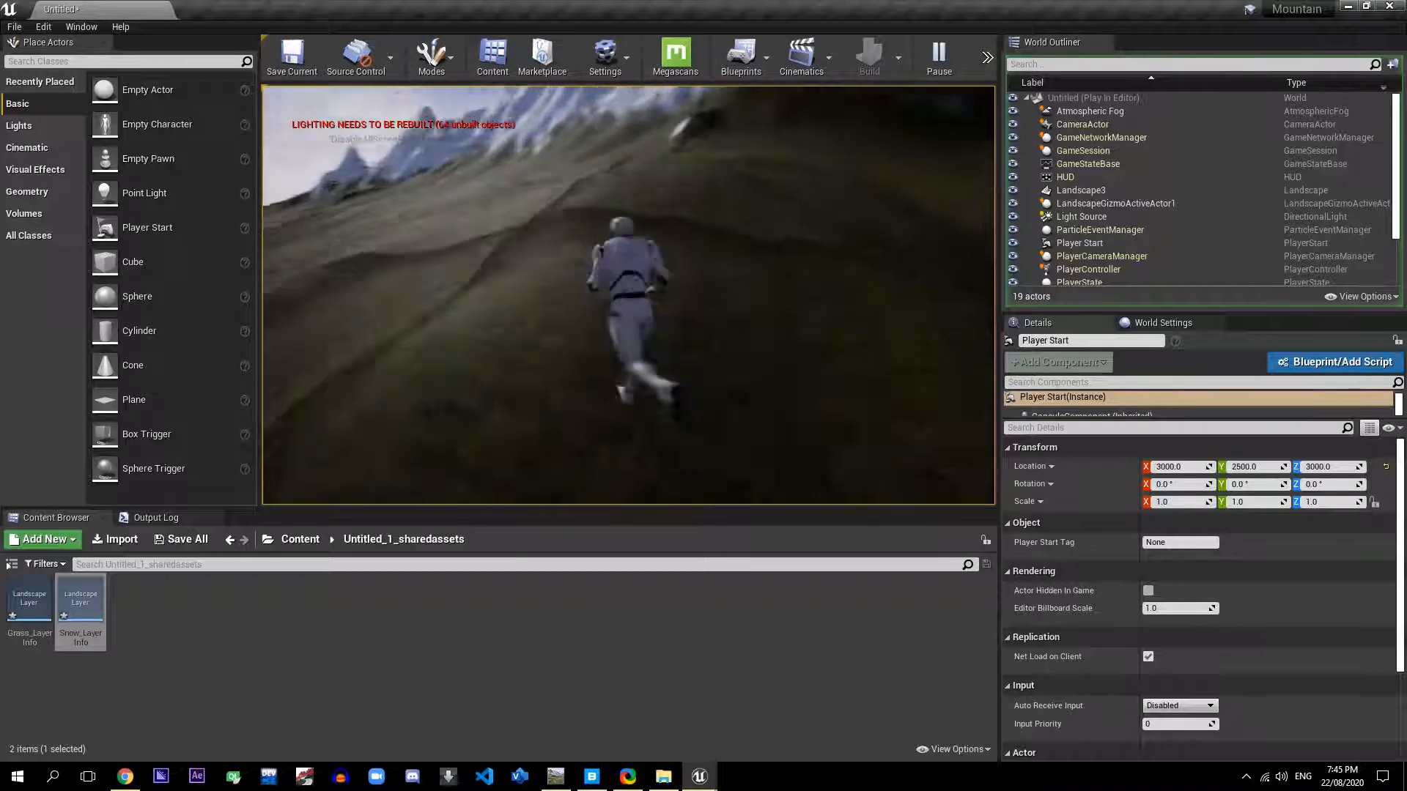
pyautogui.press('a')
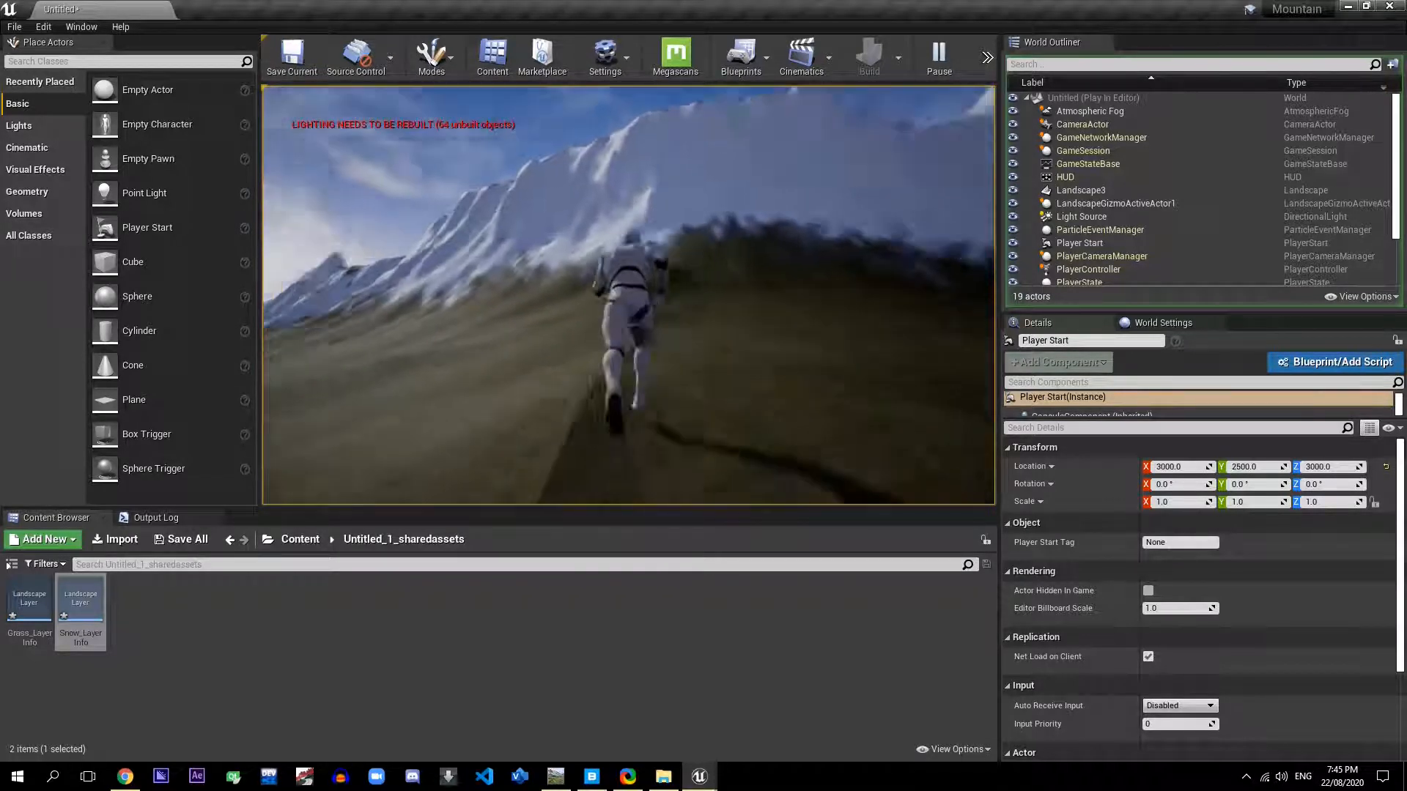
pyautogui.press('a')
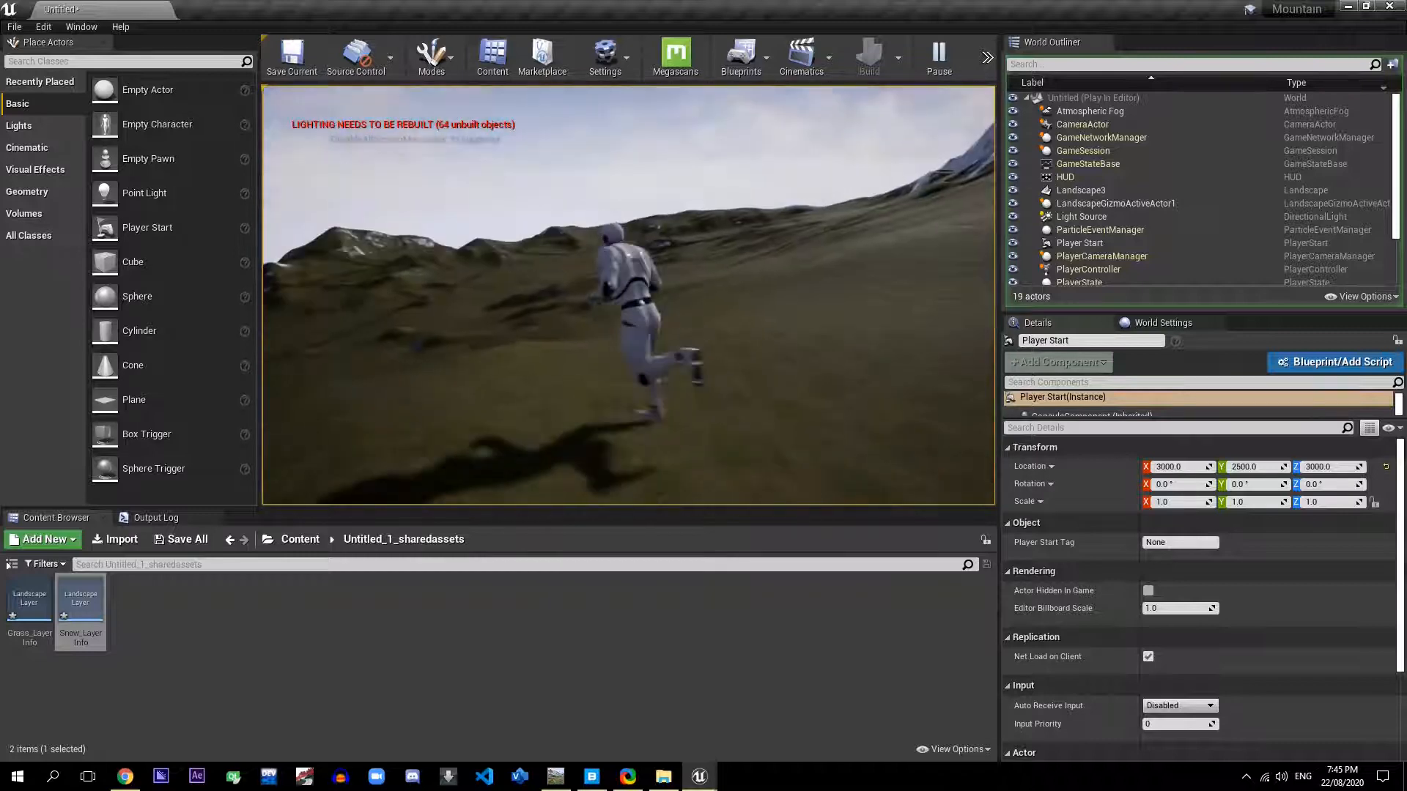
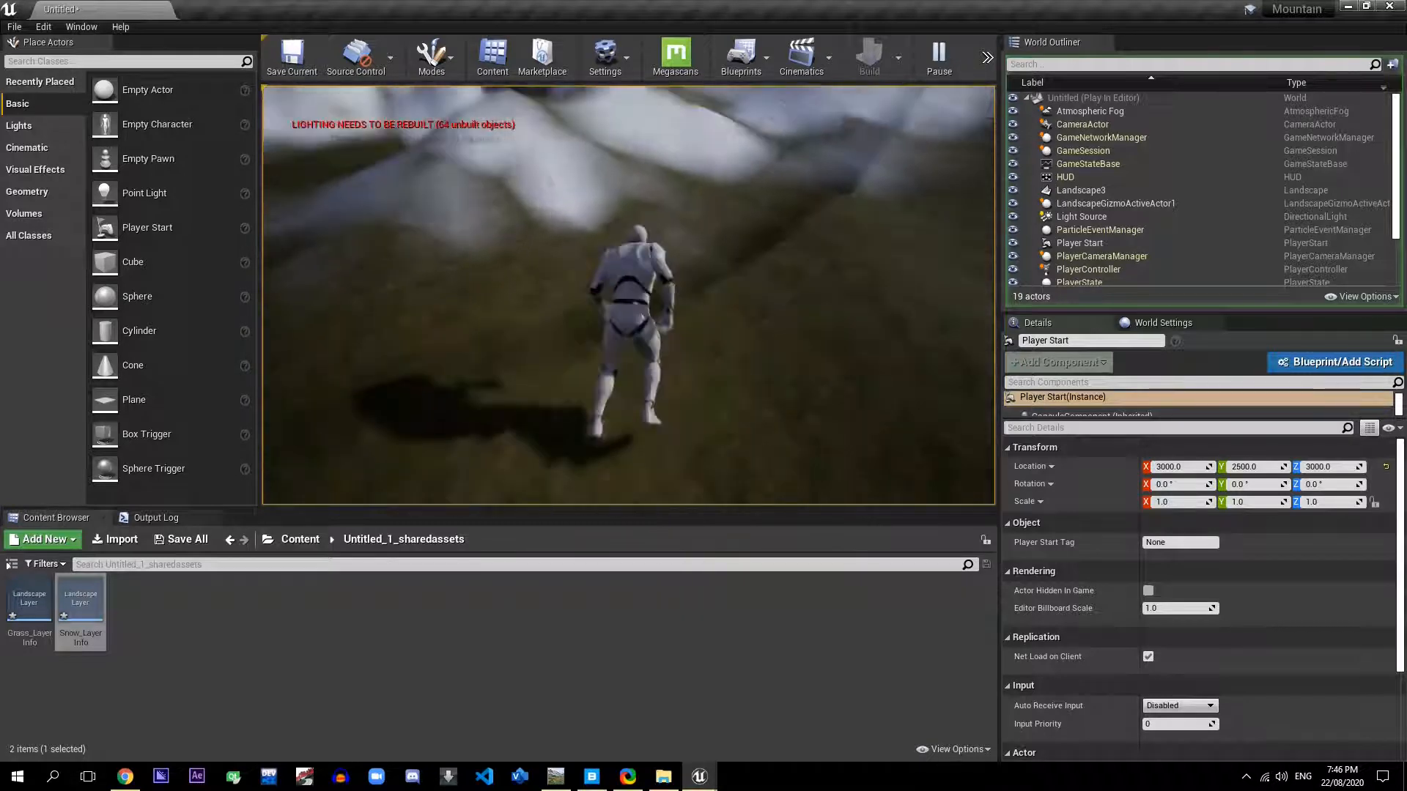
pyautogui.press('w')
pyautogui.press('space')
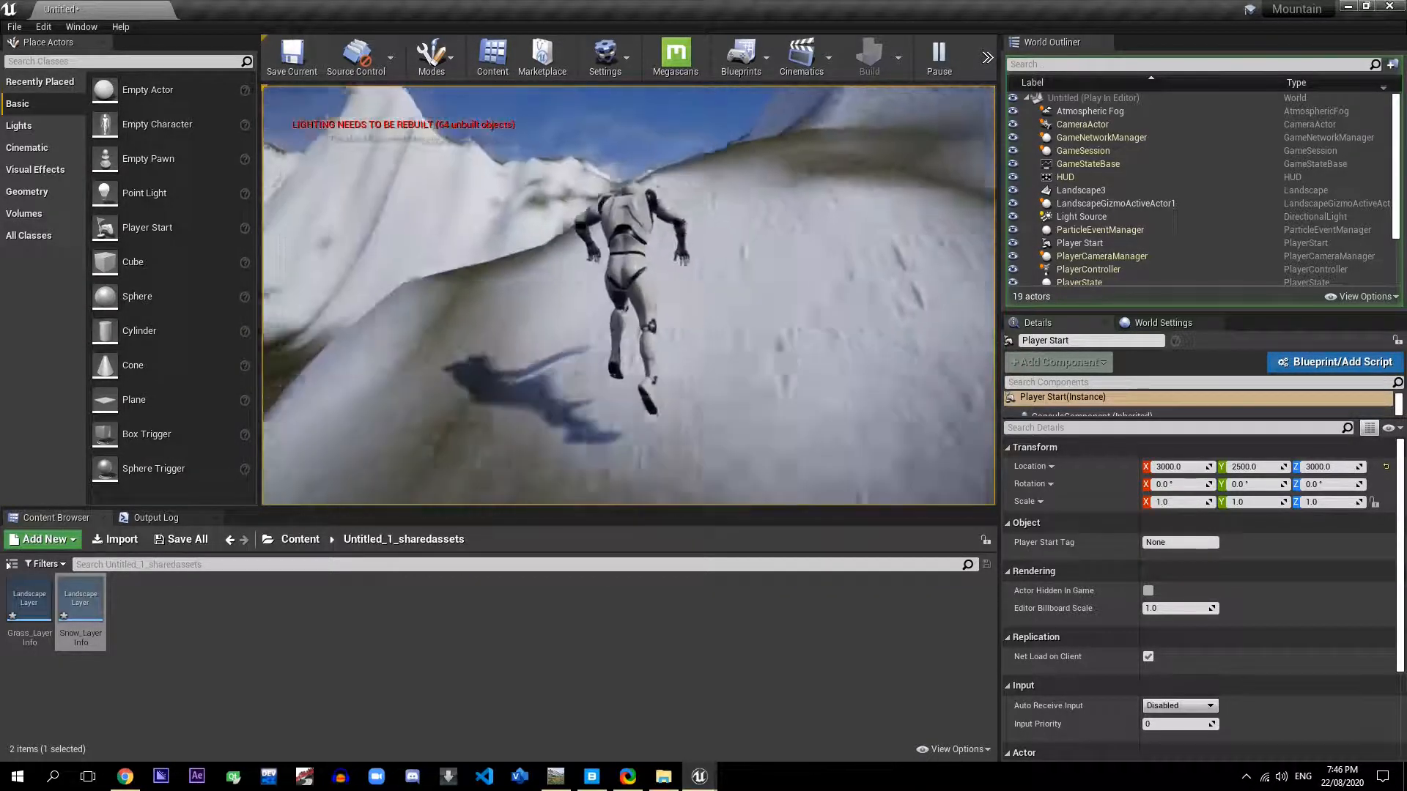
pyautogui.press('Escape')
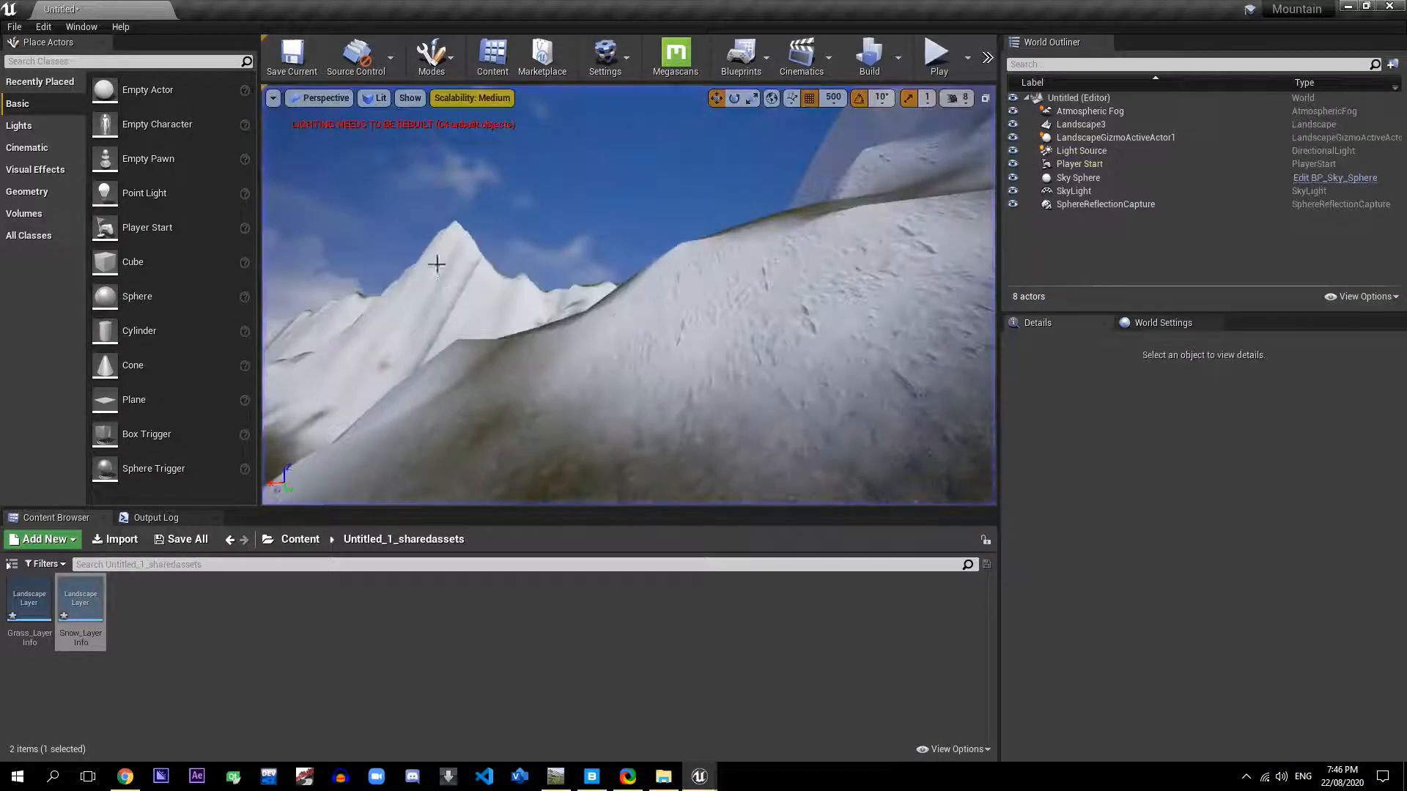
# Step: Switch to the landscape Sculpt tool over the grassy plain and reduce the brush size to about 1473
pyautogui.moveTo(629, 295); pyautogui.dragTo(689, 373, button='right')
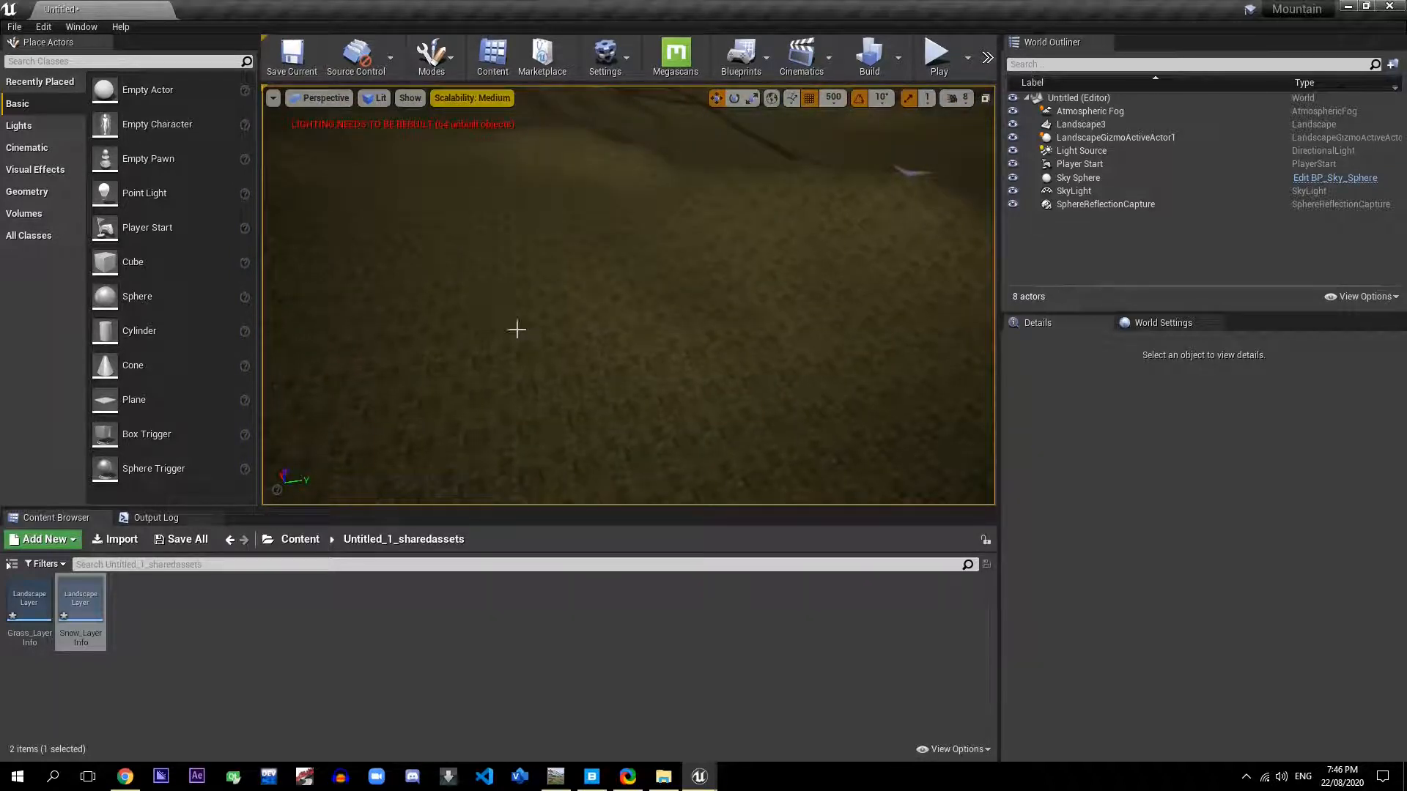
pyautogui.scroll(5, 532, 331)
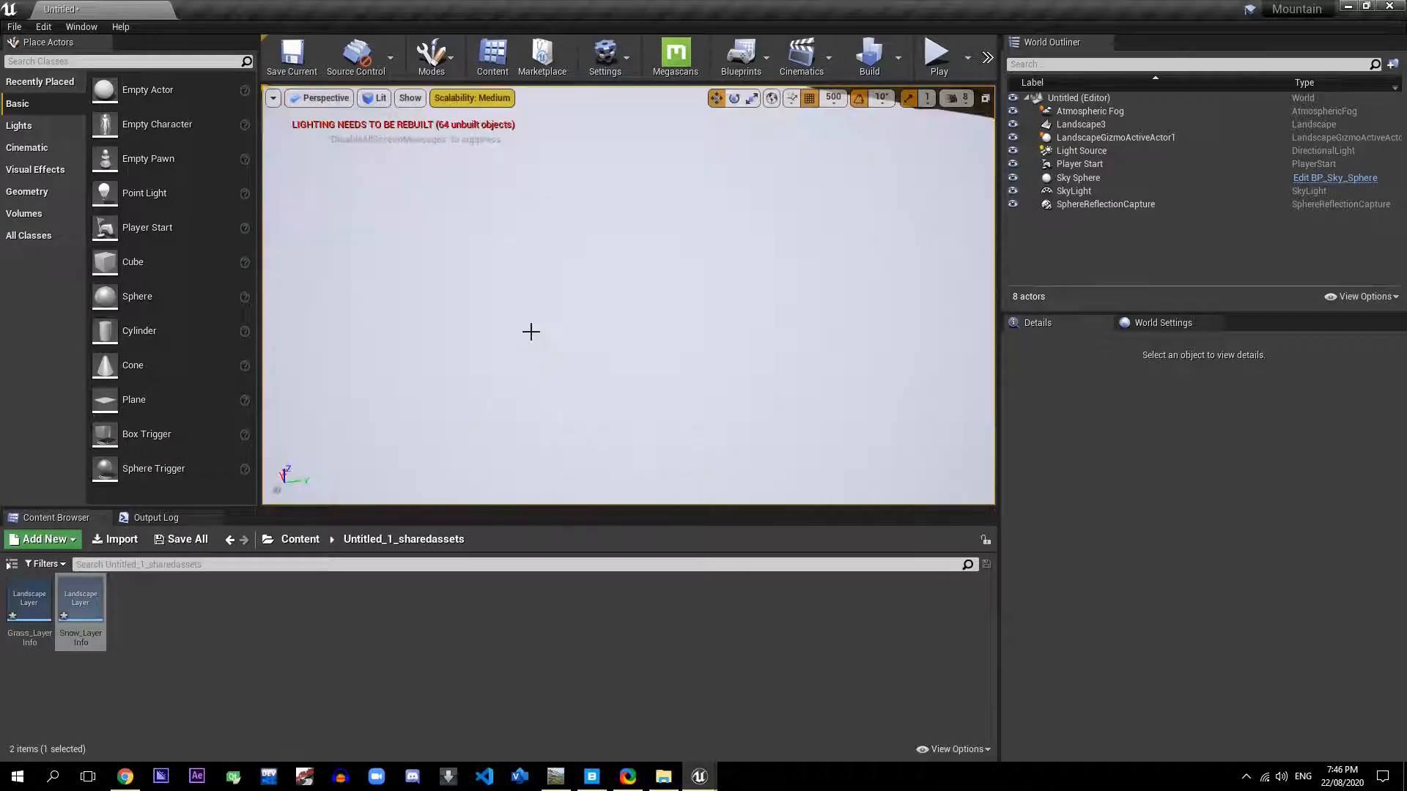
pyautogui.scroll(-5, 531, 331)
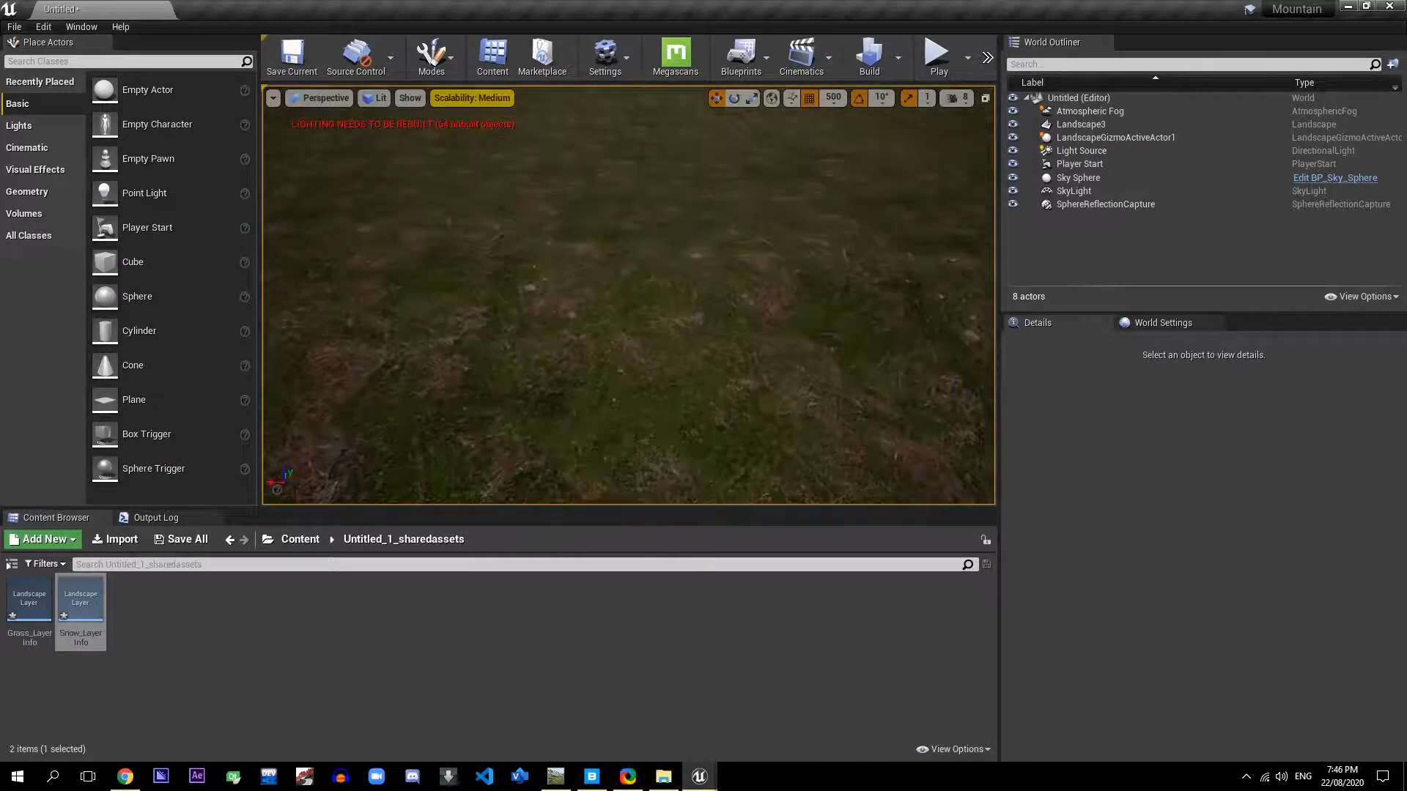
pyautogui.moveTo(532, 331); pyautogui.dragTo(608, 219, button='right')
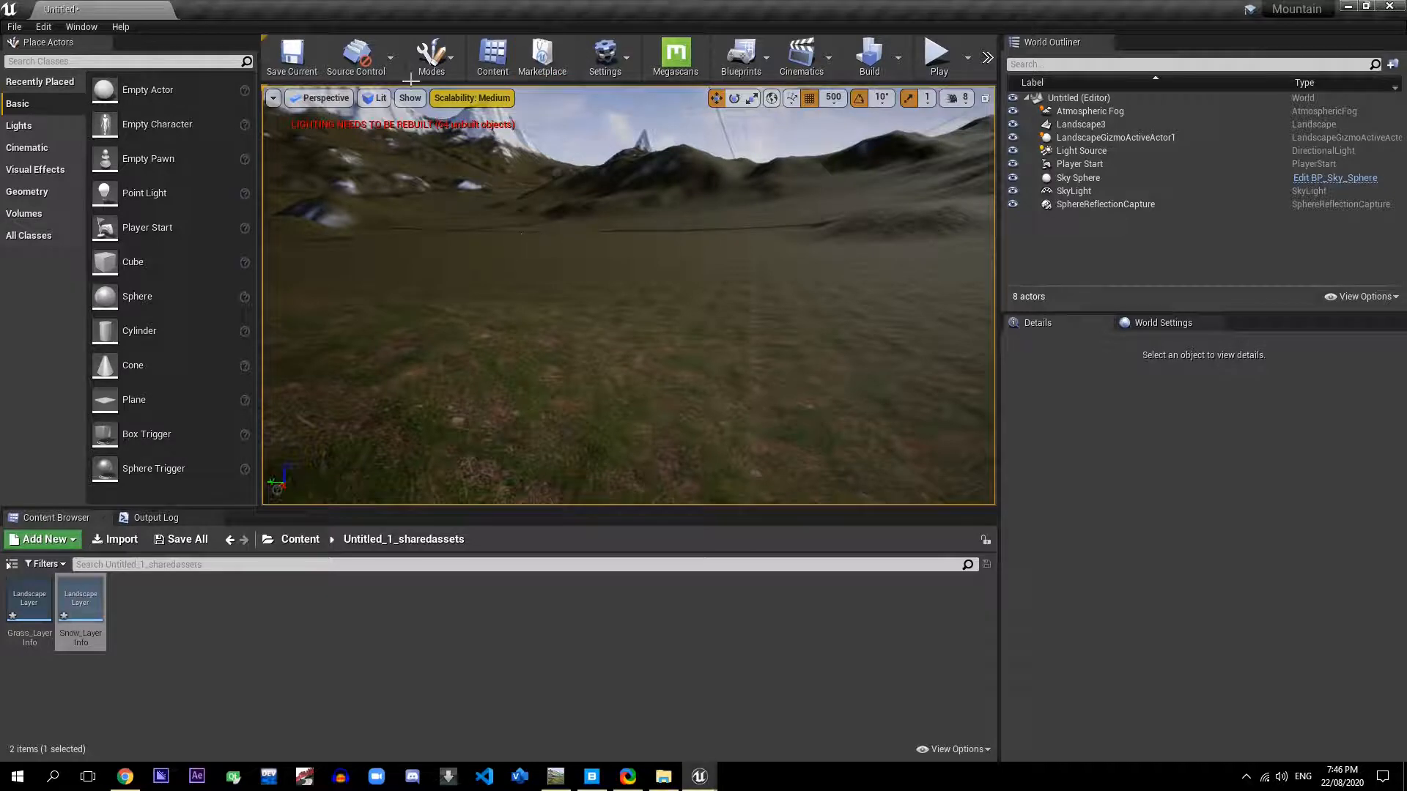
pyautogui.moveTo(754, 255); pyautogui.dragTo(608, 242, button='right')
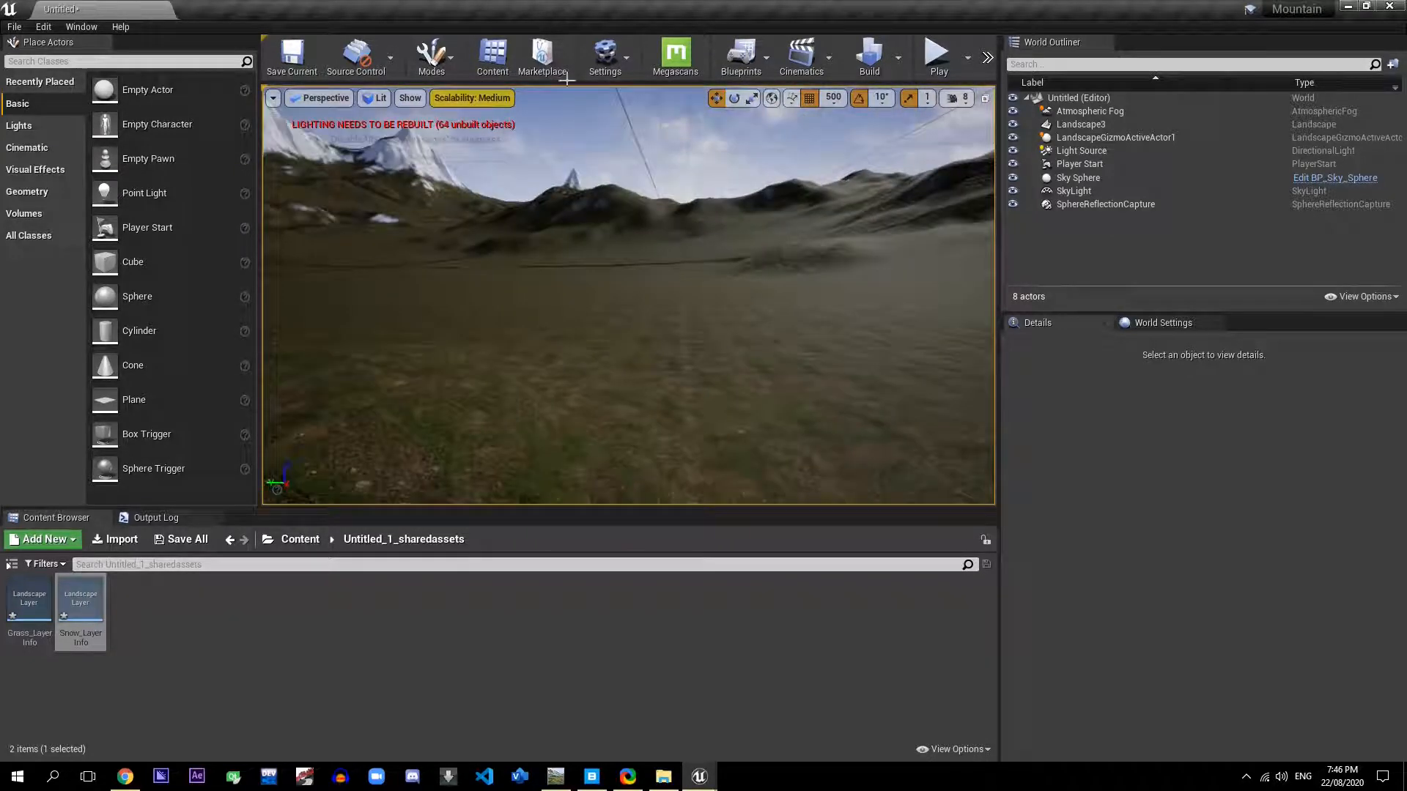
pyautogui.click(443, 58)
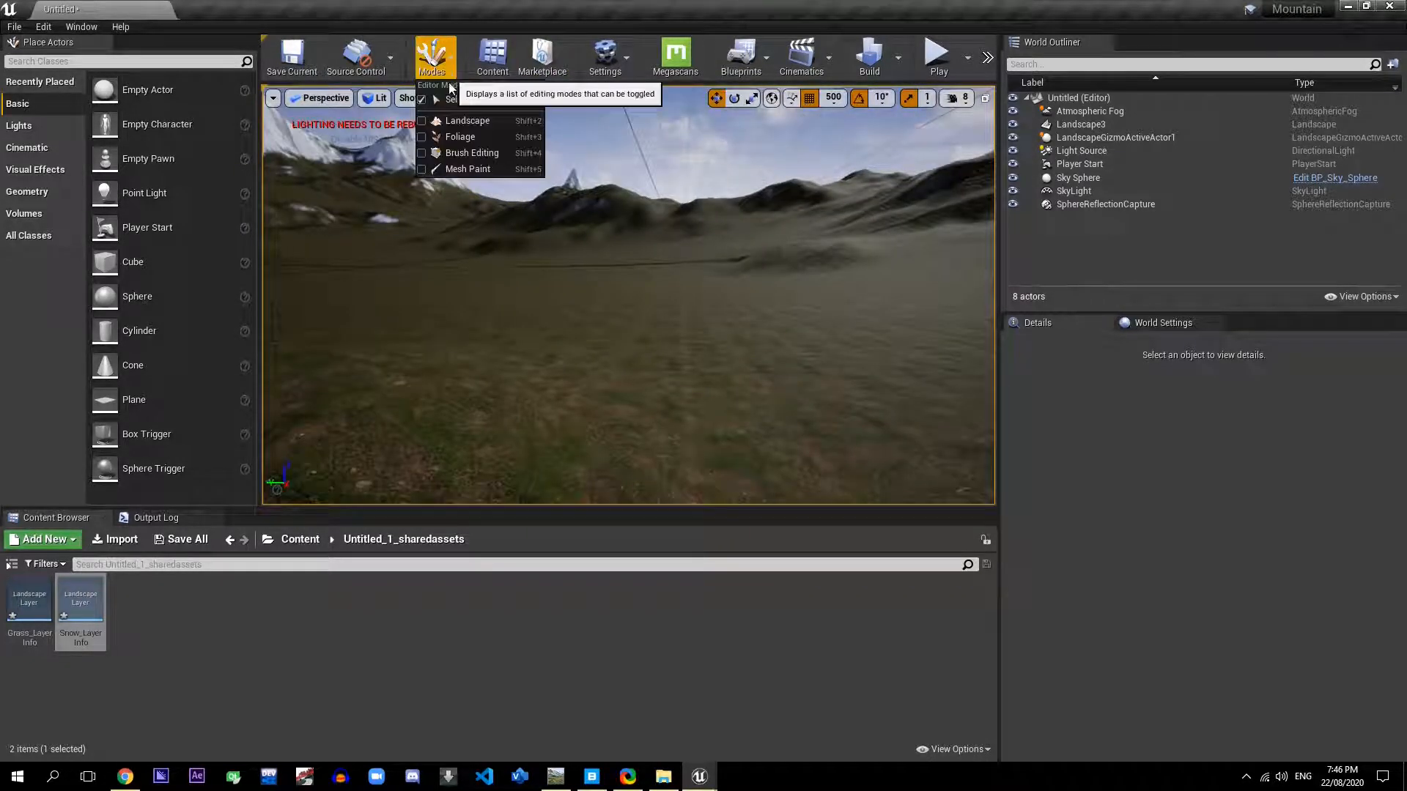
pyautogui.click(459, 120)
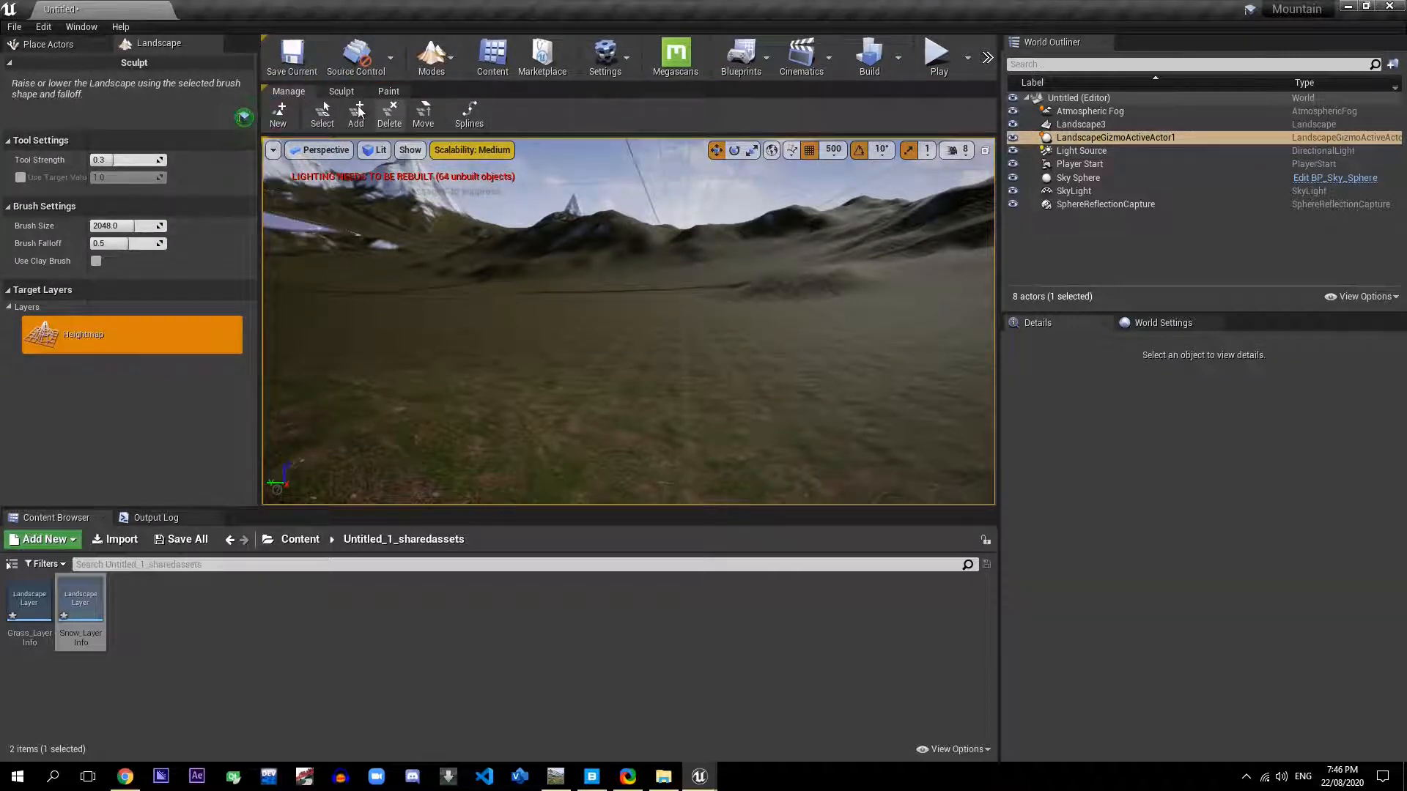
pyautogui.click(341, 91)
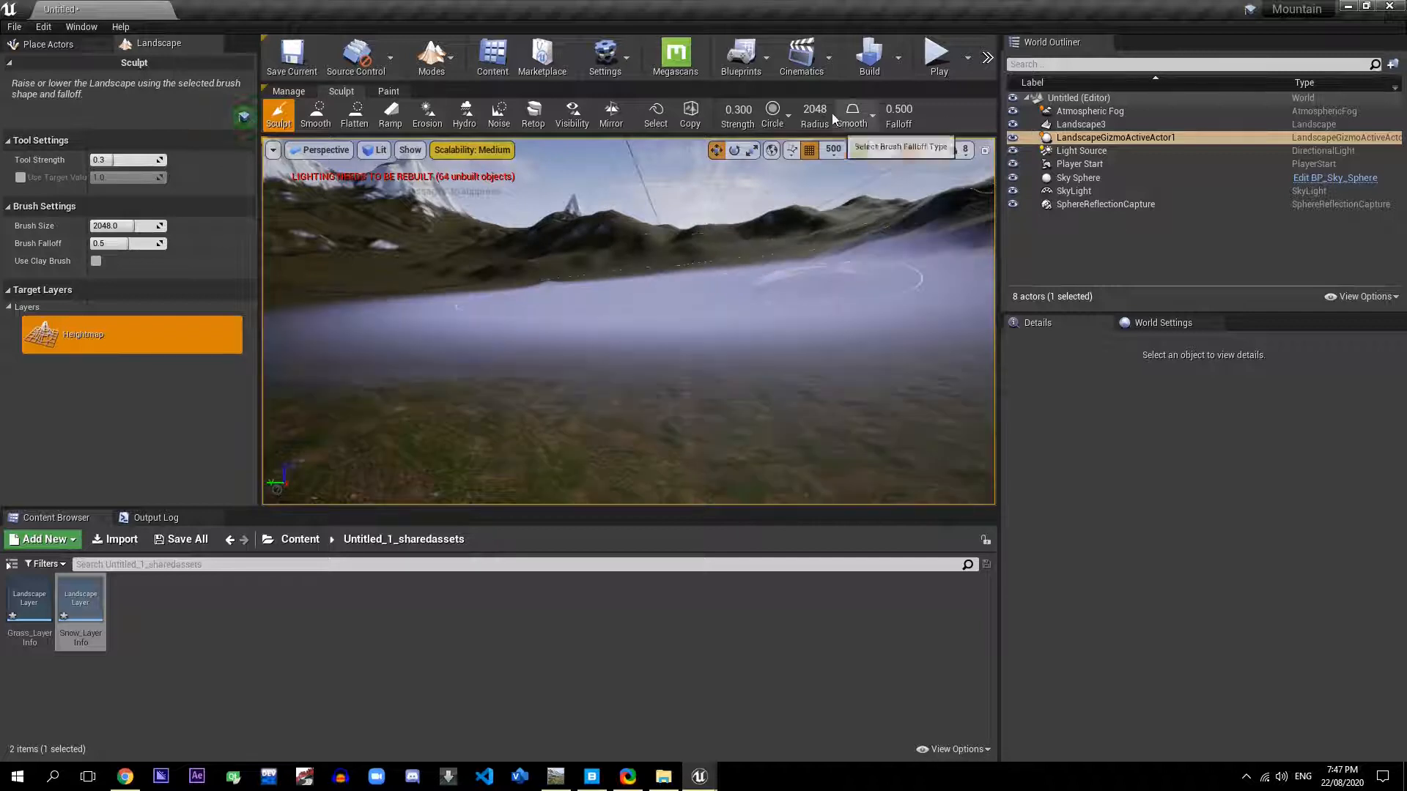
pyautogui.moveTo(815, 110); pyautogui.dragTo(773, 110)
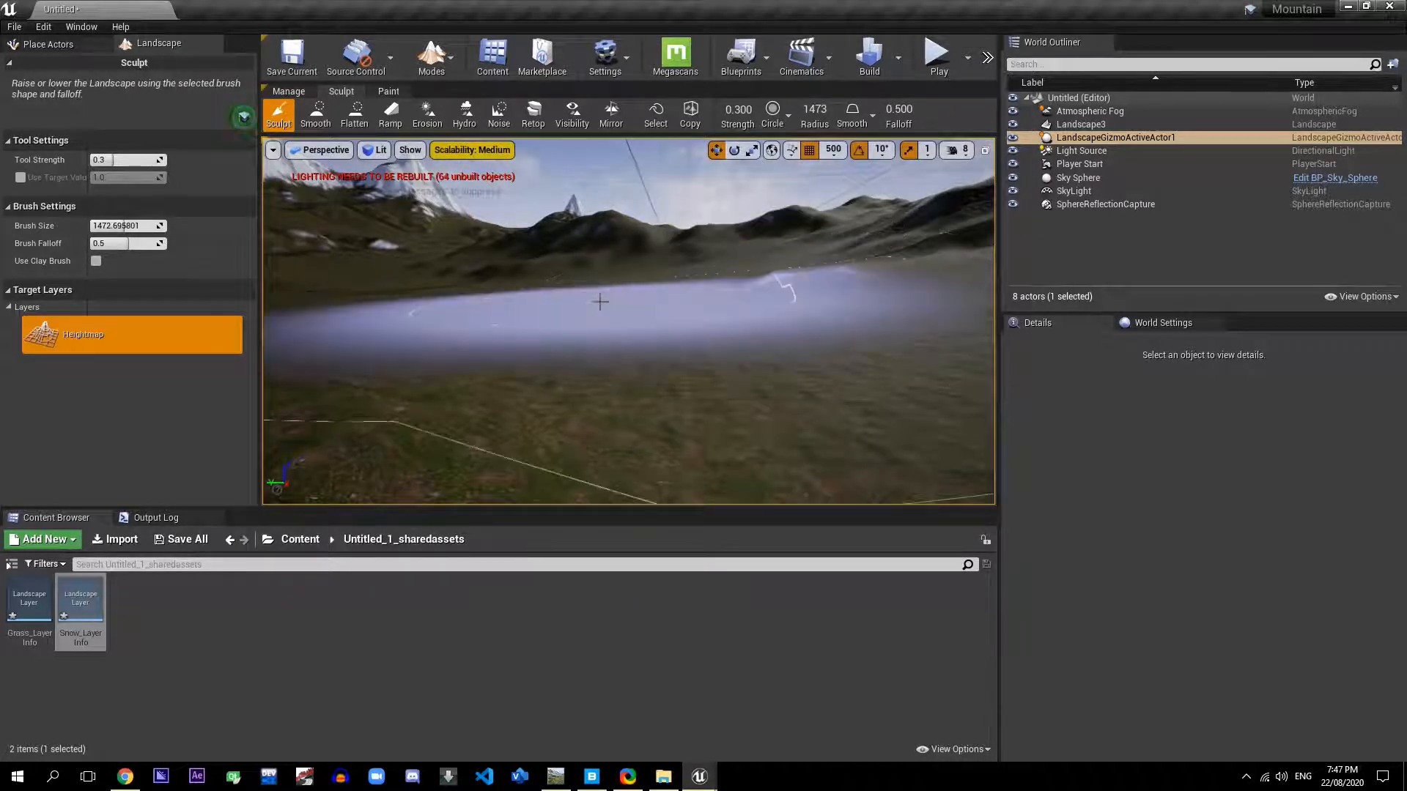
# Step: Sculpt raised test mounds on the grassy plain with the circular brush, and undo the strokes
pyautogui.moveTo(600, 301)
pyautogui.mouseDown()
pyautogui.moveTo(571, 286)
pyautogui.moveTo(579, 236)
pyautogui.moveTo(762, 220)
pyautogui.moveTo(522, 235)
pyautogui.mouseUp()
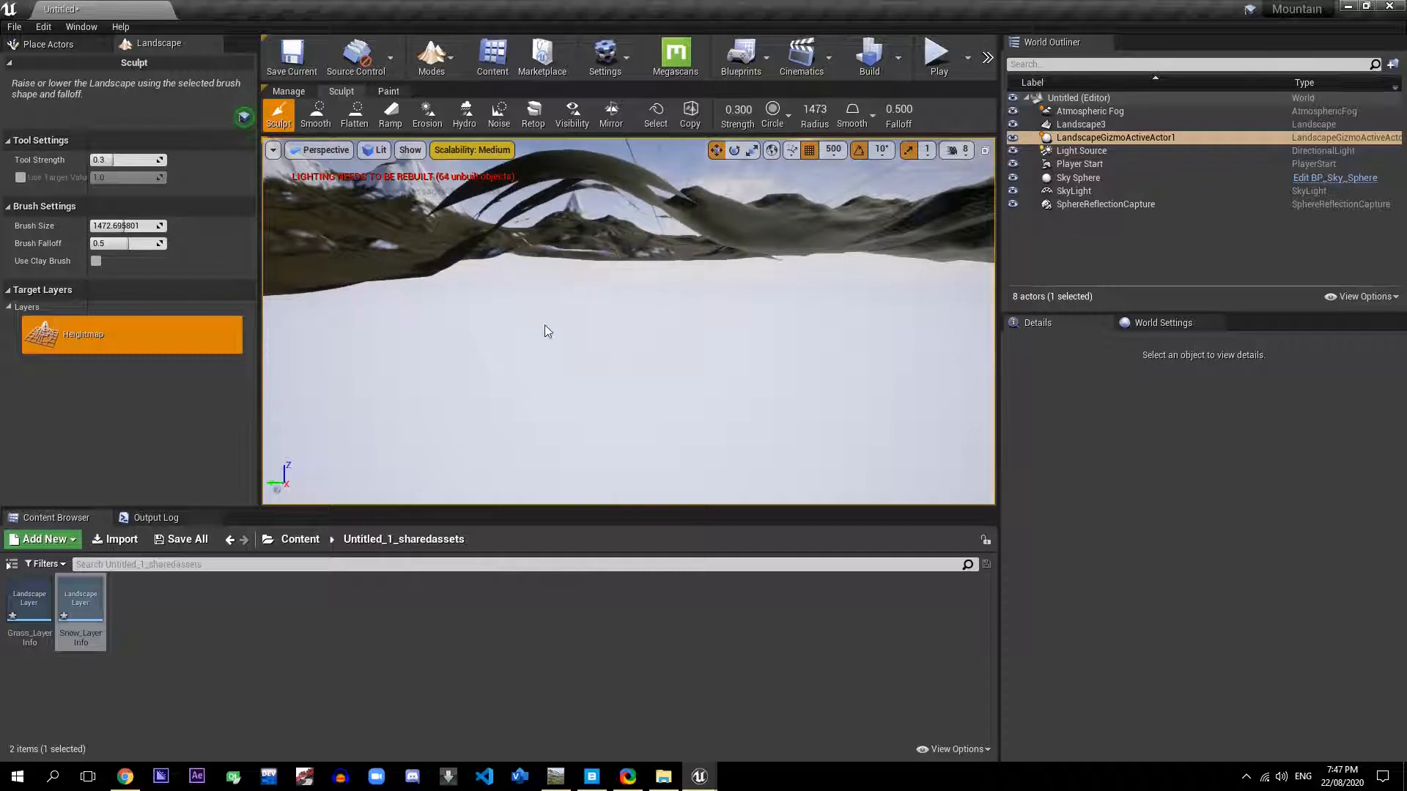
pyautogui.moveTo(586, 181); pyautogui.dragTo(636, 252)
pyautogui.press('w')
pyautogui.moveTo(636, 252); pyautogui.dragTo(709, 199, button='right')
pyautogui.moveTo(629, 320); pyautogui.dragTo(308, 403, button='right')
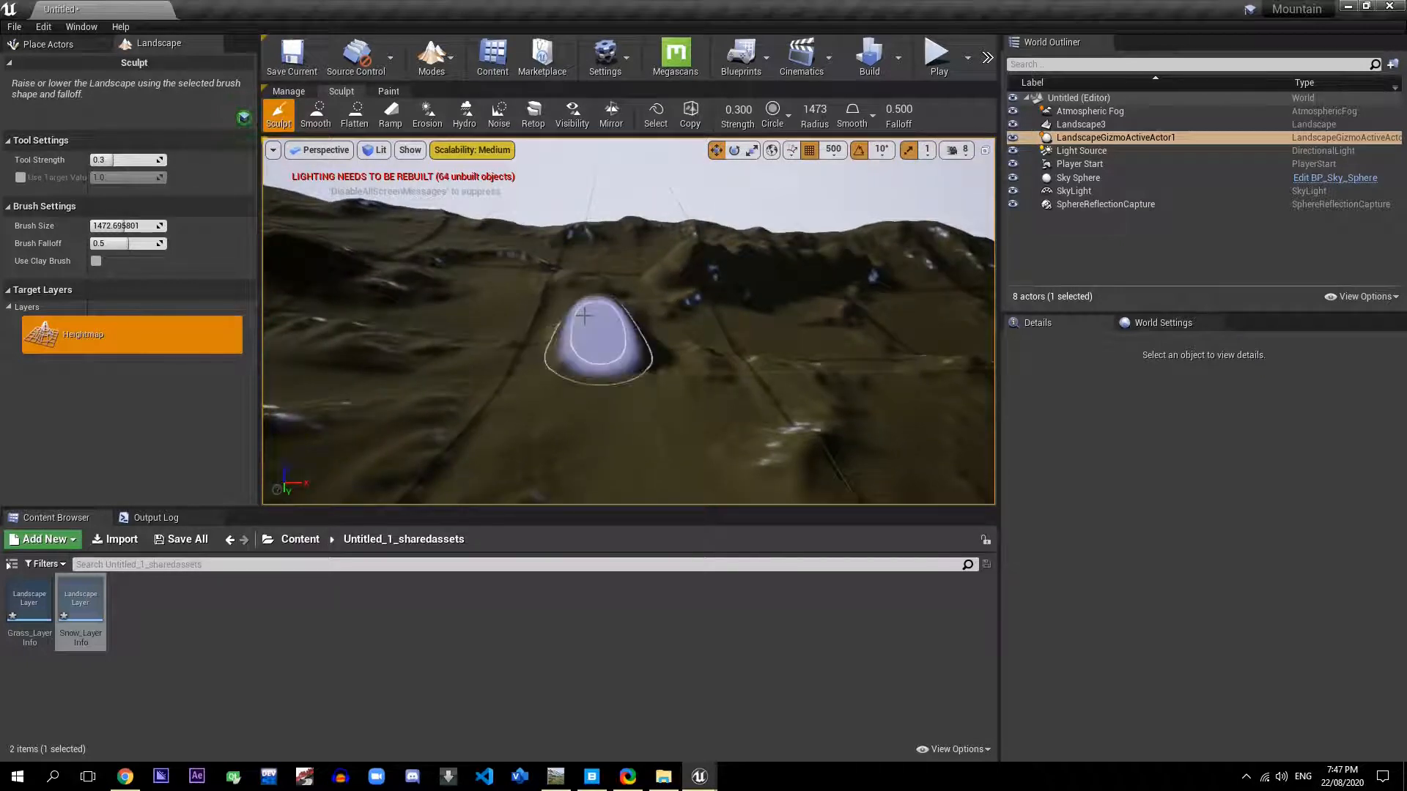
pyautogui.moveTo(584, 317)
pyautogui.mouseDown()
pyautogui.moveTo(498, 285)
pyautogui.moveTo(565, 337)
pyautogui.moveTo(590, 316)
pyautogui.mouseUp()
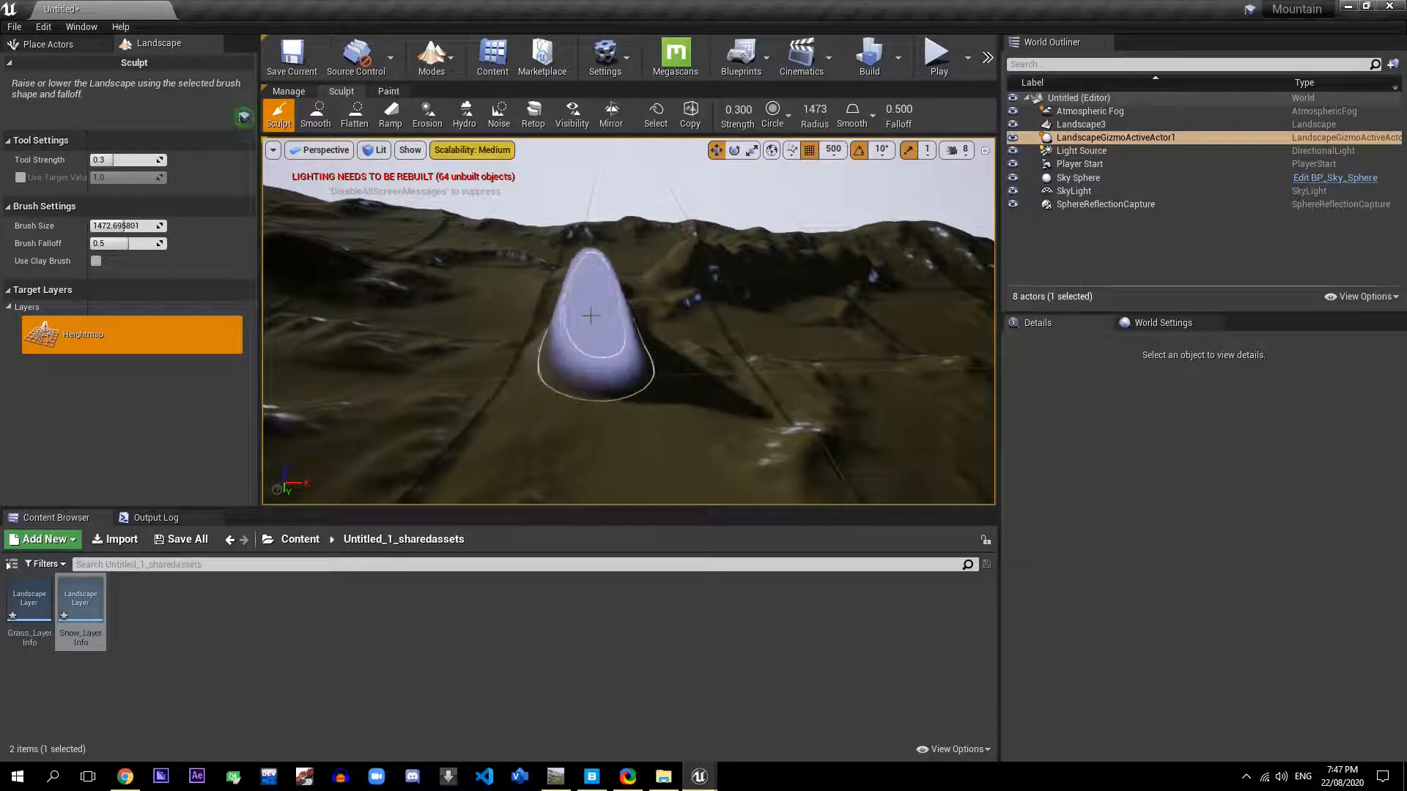
pyautogui.moveTo(717, 304)
pyautogui.mouseDown(button='right')
pyautogui.moveTo(776, 323)
pyautogui.moveTo(689, 293)
pyautogui.moveTo(528, 301)
pyautogui.moveTo(689, 308)
pyautogui.moveTo(792, 285)
pyautogui.mouseUp(button='right')
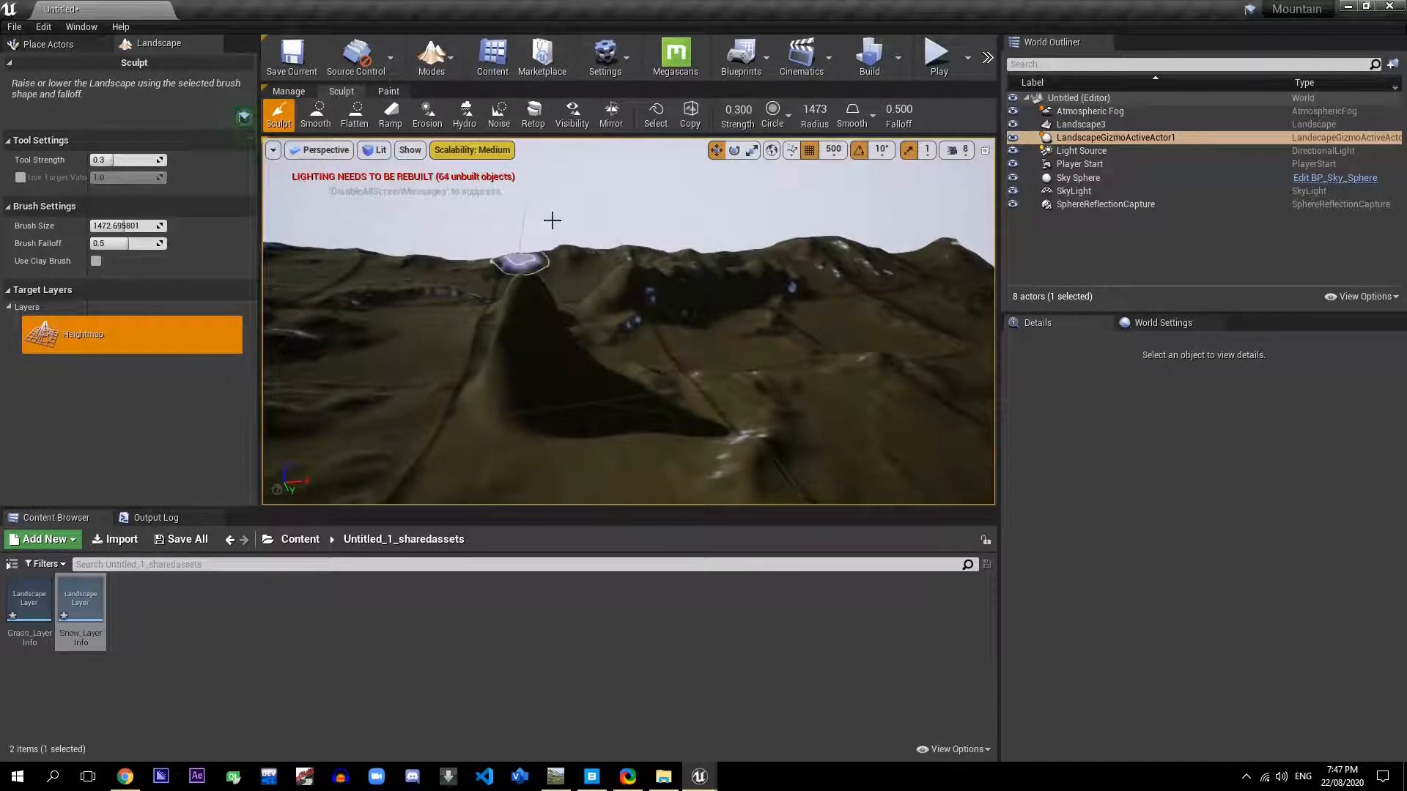
pyautogui.hotkey('ctrl', 'z')
pyautogui.hotkey('ctrl', 'z')
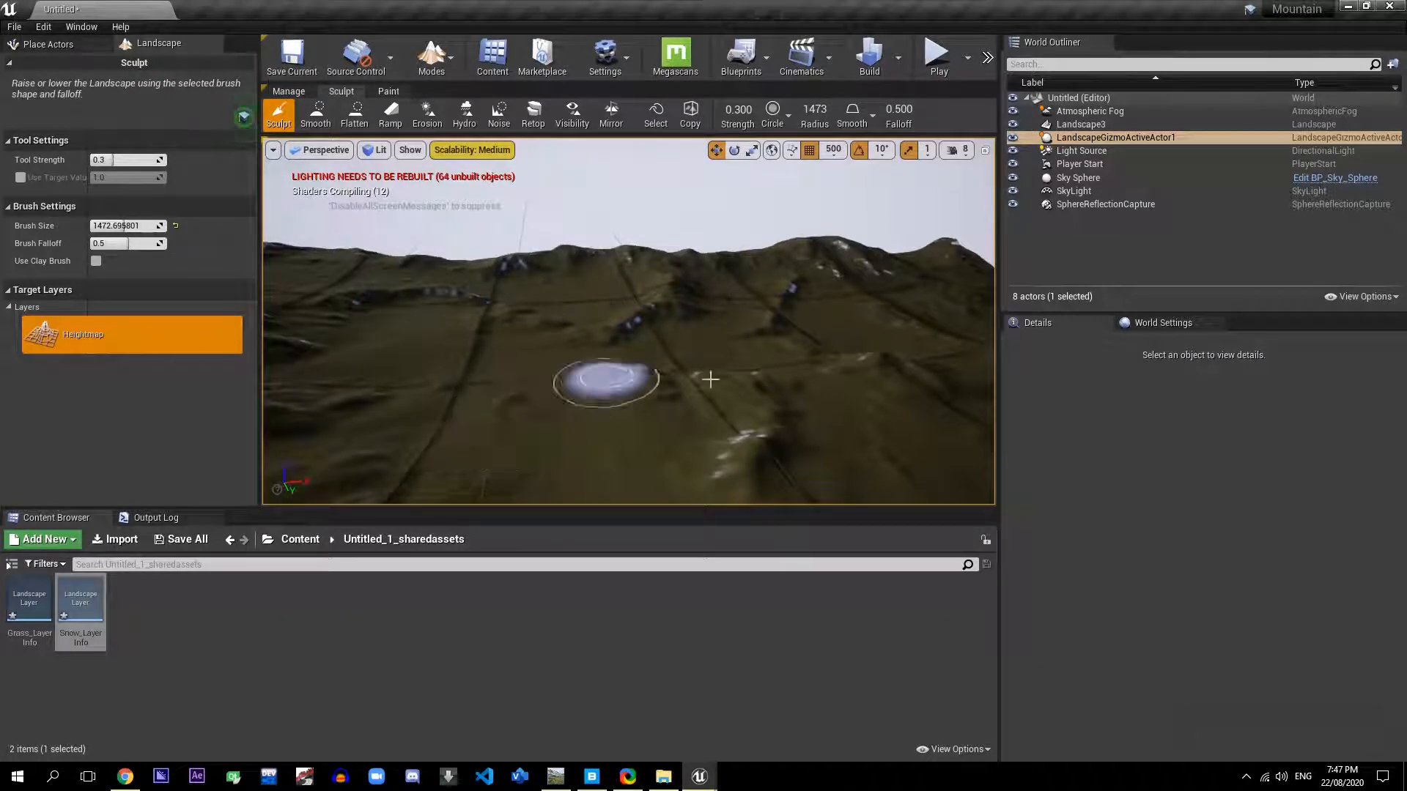
# Step: Raise a tall, steep peak from the grassy plain with the Sculpt brush
pyautogui.moveTo(710, 378)
pyautogui.mouseDown()
pyautogui.moveTo(663, 395)
pyautogui.moveTo(669, 345)
pyautogui.moveTo(652, 382)
pyautogui.moveTo(694, 354)
pyautogui.moveTo(695, 386)
pyautogui.moveTo(663, 377)
pyautogui.moveTo(663, 266)
pyautogui.mouseUp()
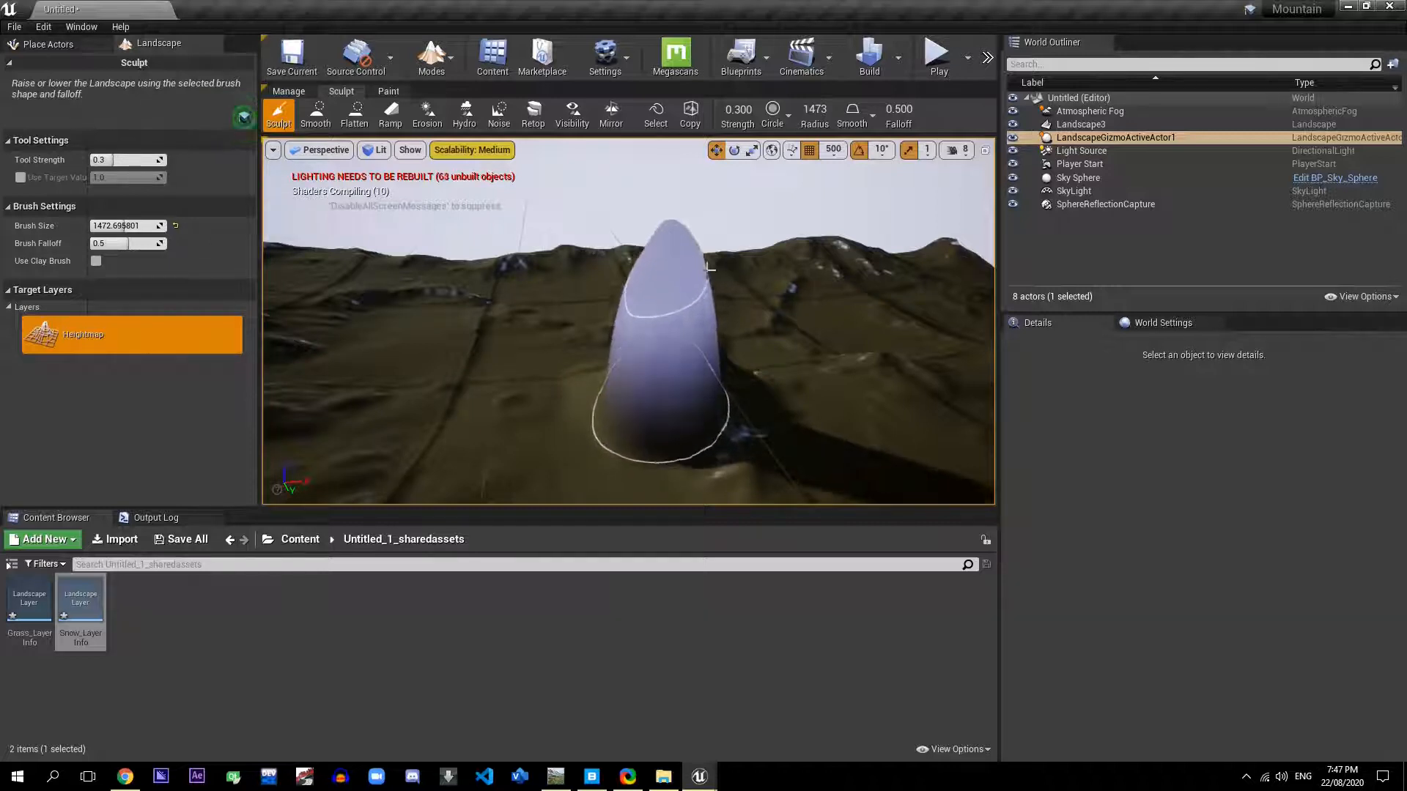
# Step: Smooth the tall peak with the Smooth brush, and undo the smoothing together with the peak's sculpt strokes
pyautogui.moveTo(663, 265); pyautogui.dragTo(693, 287, button='right')
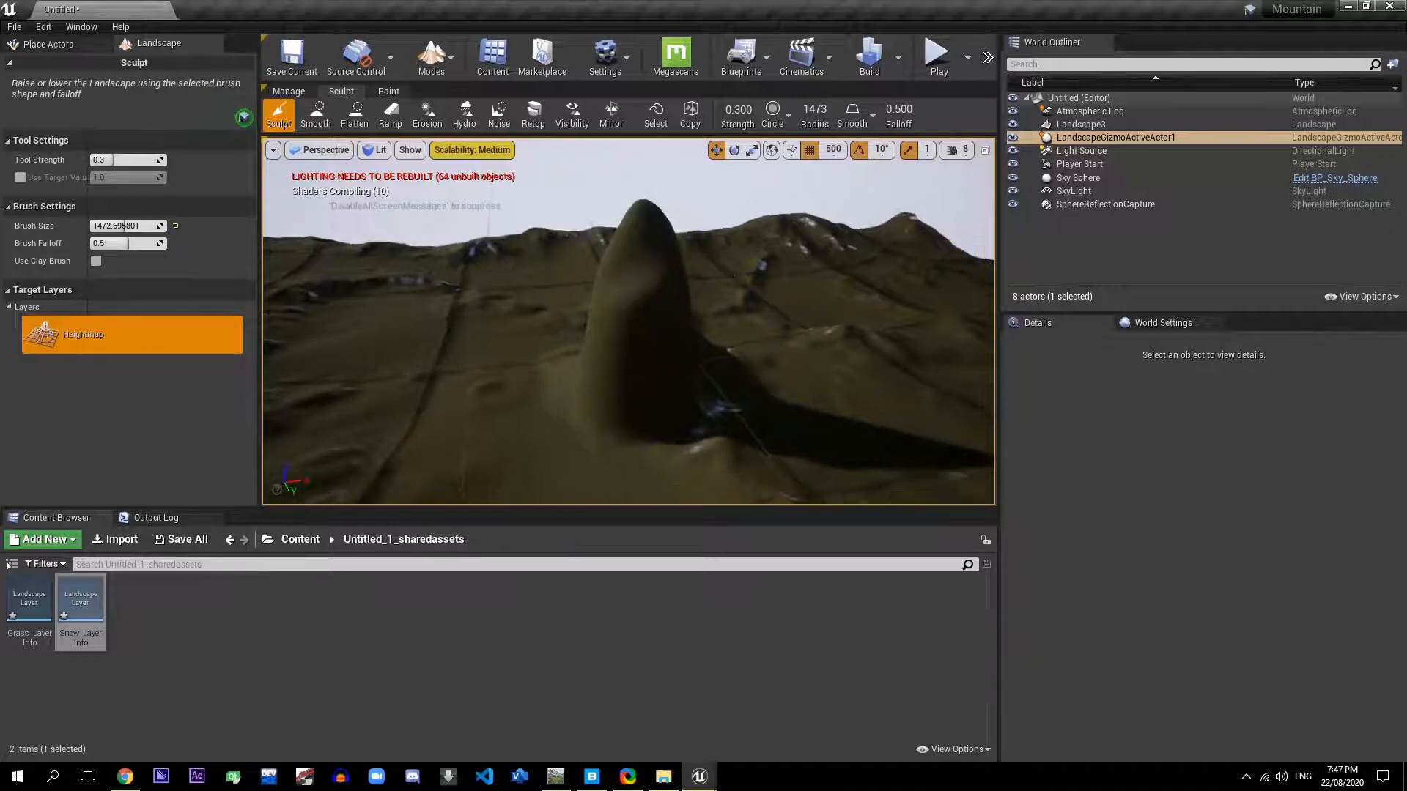
pyautogui.click(315, 113)
pyautogui.moveTo(644, 230)
pyautogui.mouseDown()
pyautogui.moveTo(669, 241)
pyautogui.moveTo(603, 375)
pyautogui.moveTo(620, 423)
pyautogui.moveTo(623, 399)
pyautogui.moveTo(540, 409)
pyautogui.moveTo(650, 392)
pyautogui.moveTo(754, 453)
pyautogui.moveTo(696, 469)
pyautogui.moveTo(667, 366)
pyautogui.moveTo(513, 459)
pyautogui.moveTo(532, 415)
pyautogui.moveTo(697, 428)
pyautogui.moveTo(644, 354)
pyautogui.moveTo(732, 314)
pyautogui.moveTo(666, 357)
pyautogui.moveTo(834, 372)
pyautogui.moveTo(768, 353)
pyautogui.moveTo(613, 482)
pyautogui.moveTo(570, 290)
pyautogui.mouseUp()
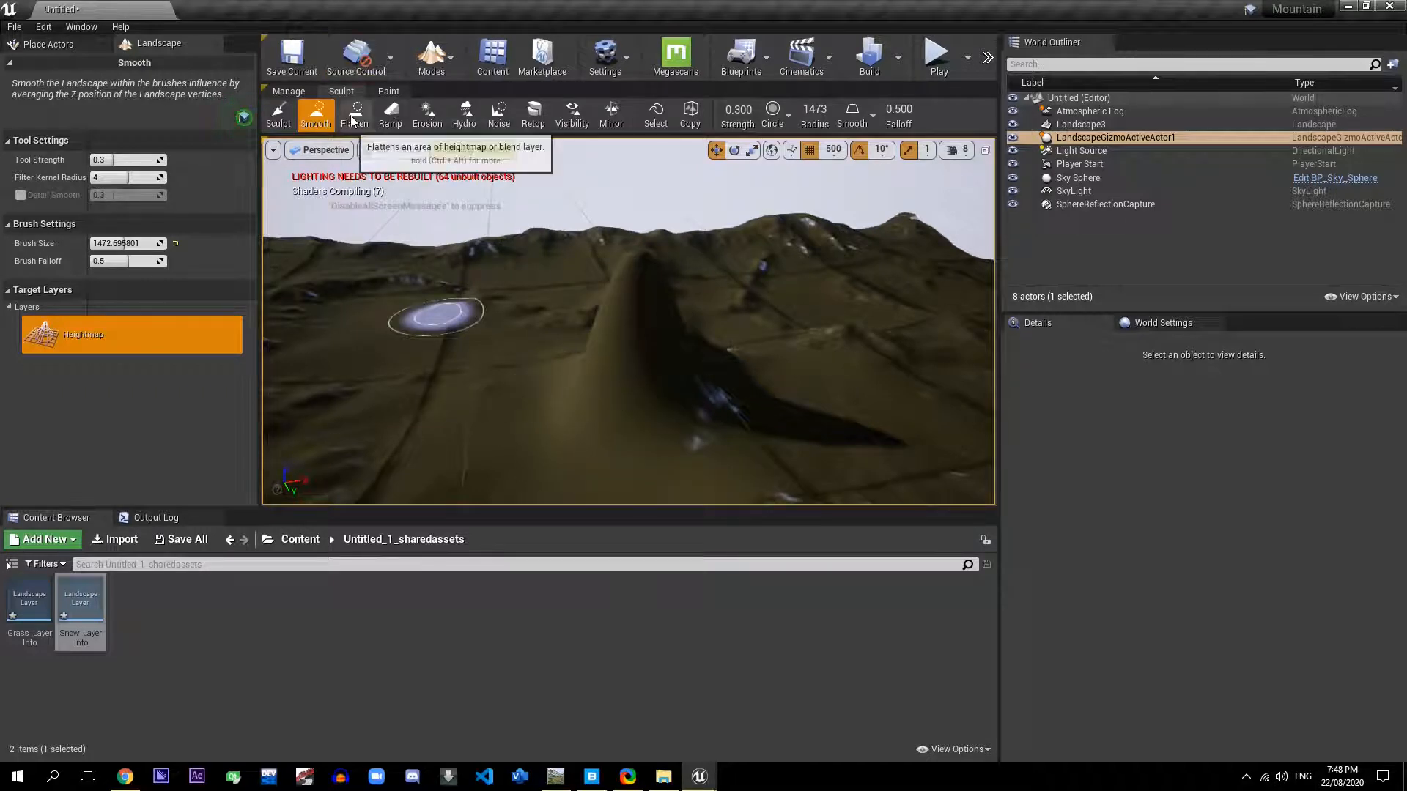
pyautogui.hotkey('ctrl', 'z')
pyautogui.hotkey('ctrl', 'z')
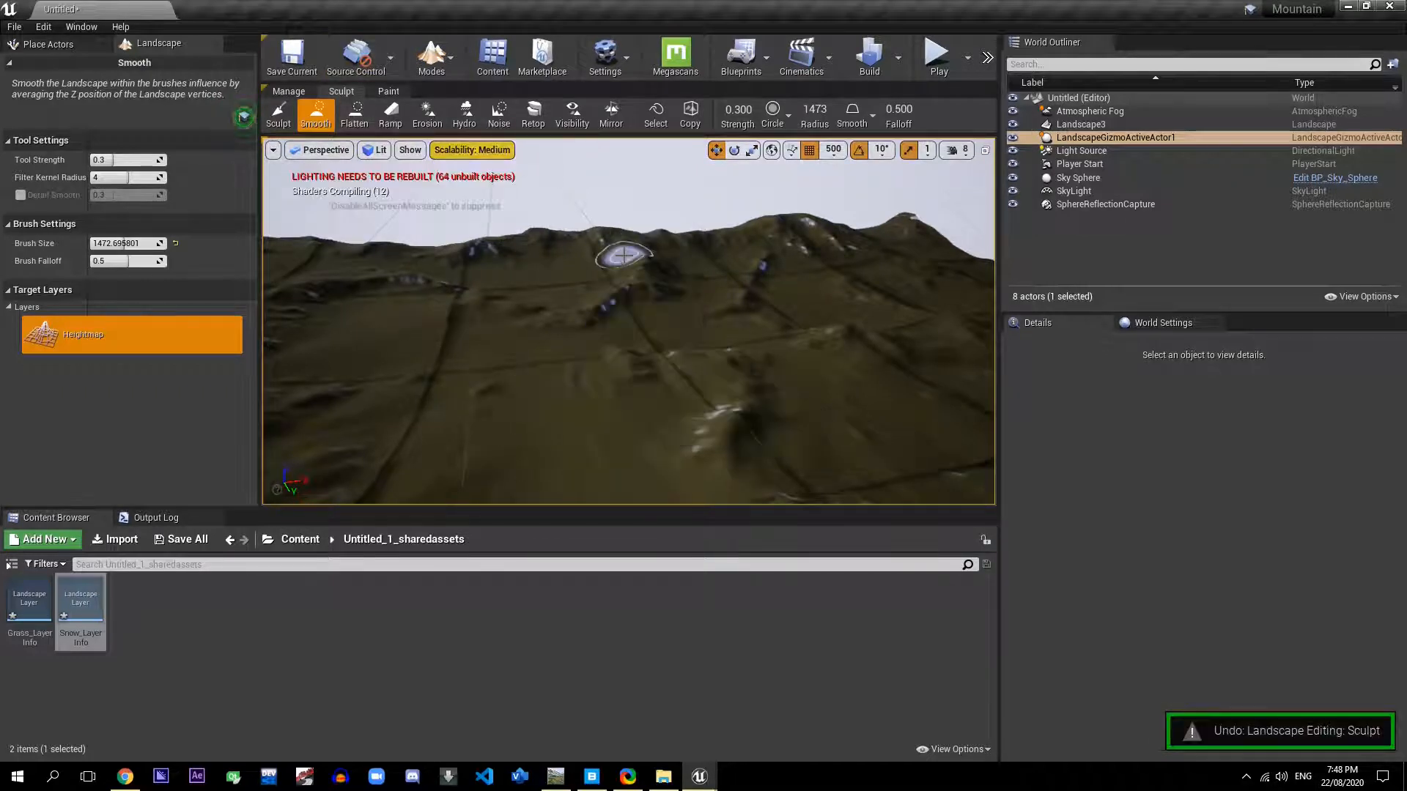
pyautogui.hotkey('ctrl', 'z')
# Step: Flatten the crest of the snowy mountain ridge with the Flatten tool, using a brush size of about 844
pyautogui.moveTo(625, 255); pyautogui.dragTo(842, 263, button='right')
pyautogui.moveTo(629, 321)
pyautogui.mouseDown(button='right')
pyautogui.moveTo(689, 330)
pyautogui.moveTo(659, 278)
pyautogui.moveTo(901, 293)
pyautogui.moveTo(629, 242)
pyautogui.moveTo(659, 183)
pyautogui.moveTo(688, 278)
pyautogui.moveTo(689, 366)
pyautogui.moveTo(629, 418)
pyautogui.moveTo(850, 432)
pyautogui.moveTo(864, 366)
pyautogui.moveTo(629, 263)
pyautogui.moveTo(637, 344)
pyautogui.moveTo(678, 287)
pyautogui.moveTo(688, 344)
pyautogui.mouseUp(button='right')
pyautogui.moveTo(678, 276)
pyautogui.mouseDown(button='right')
pyautogui.moveTo(682, 249)
pyautogui.moveTo(637, 154)
pyautogui.mouseUp(button='right')
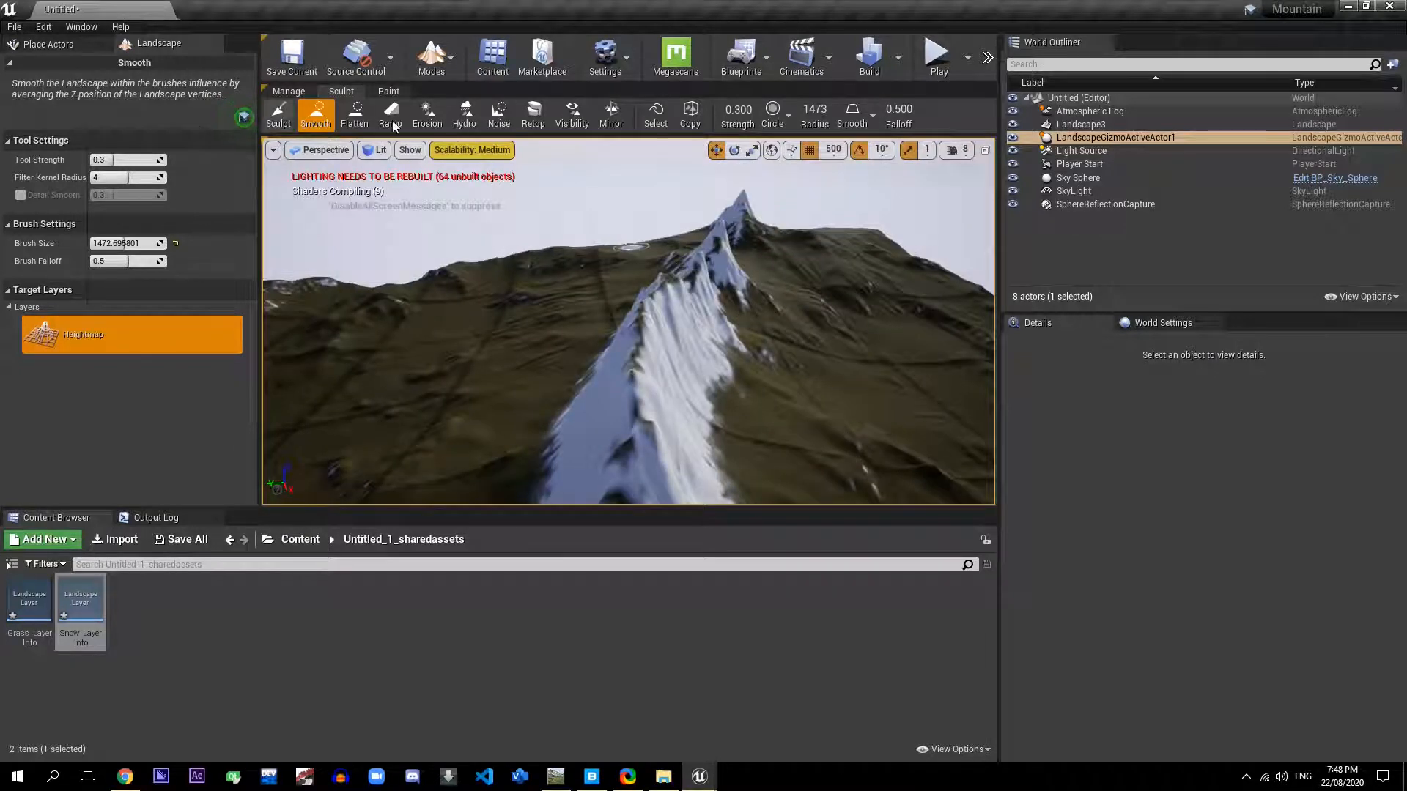
pyautogui.click(354, 116)
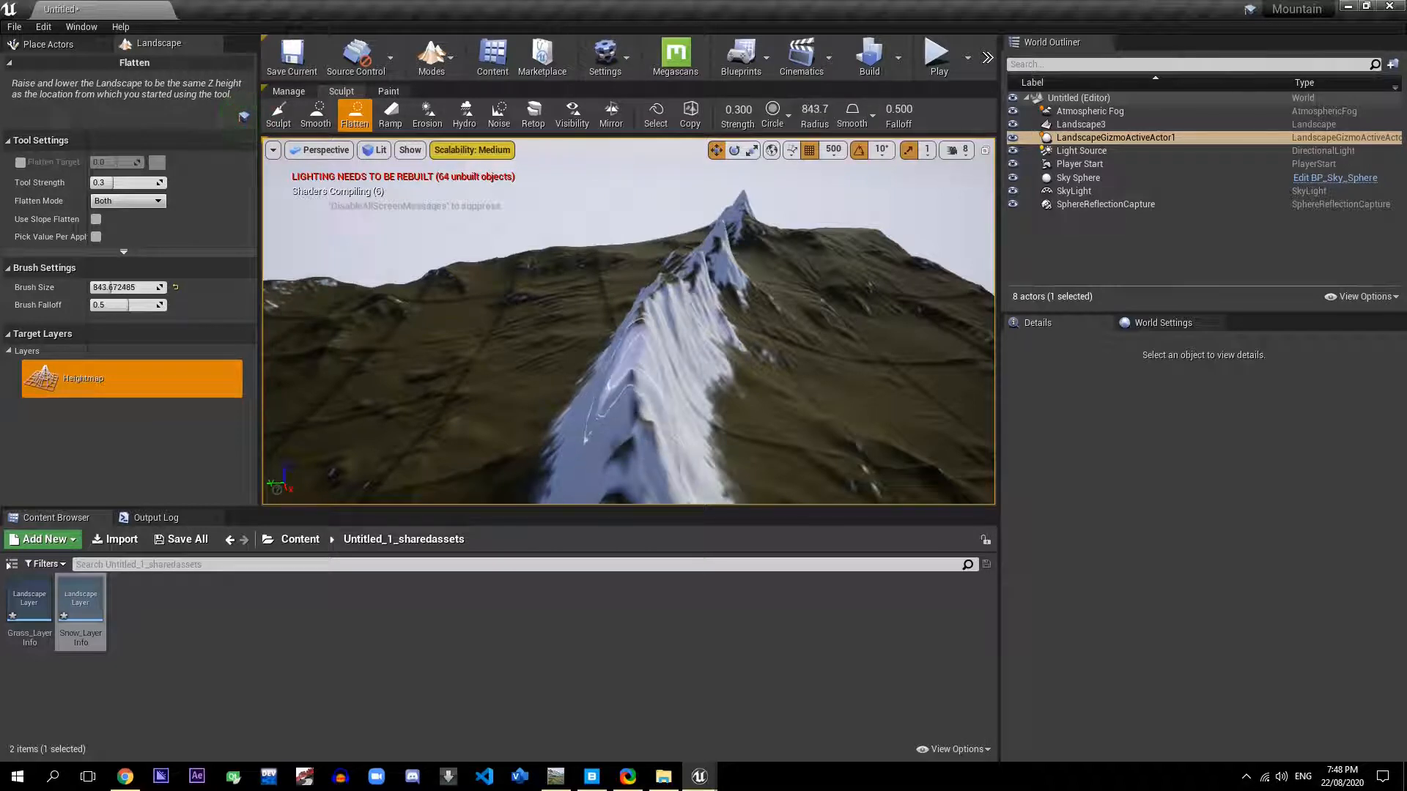
pyautogui.moveTo(636, 353); pyautogui.dragTo(636, 310)
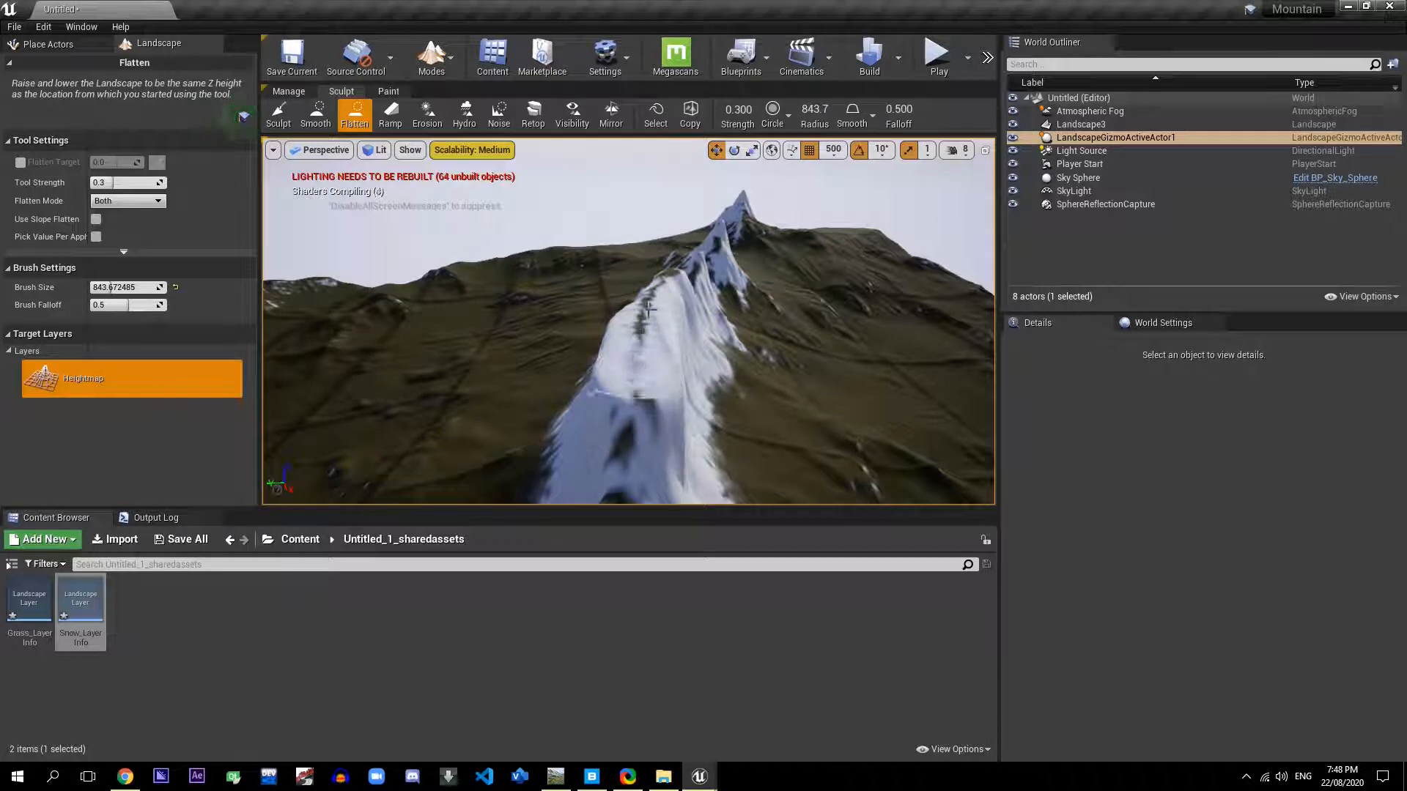
pyautogui.moveTo(640, 332)
pyautogui.mouseDown()
pyautogui.moveTo(689, 418)
pyautogui.moveTo(699, 326)
pyautogui.moveTo(722, 348)
pyautogui.moveTo(608, 353)
pyautogui.moveTo(587, 406)
pyautogui.moveTo(659, 408)
pyautogui.moveTo(622, 428)
pyautogui.moveTo(638, 433)
pyautogui.moveTo(688, 383)
pyautogui.mouseUp()
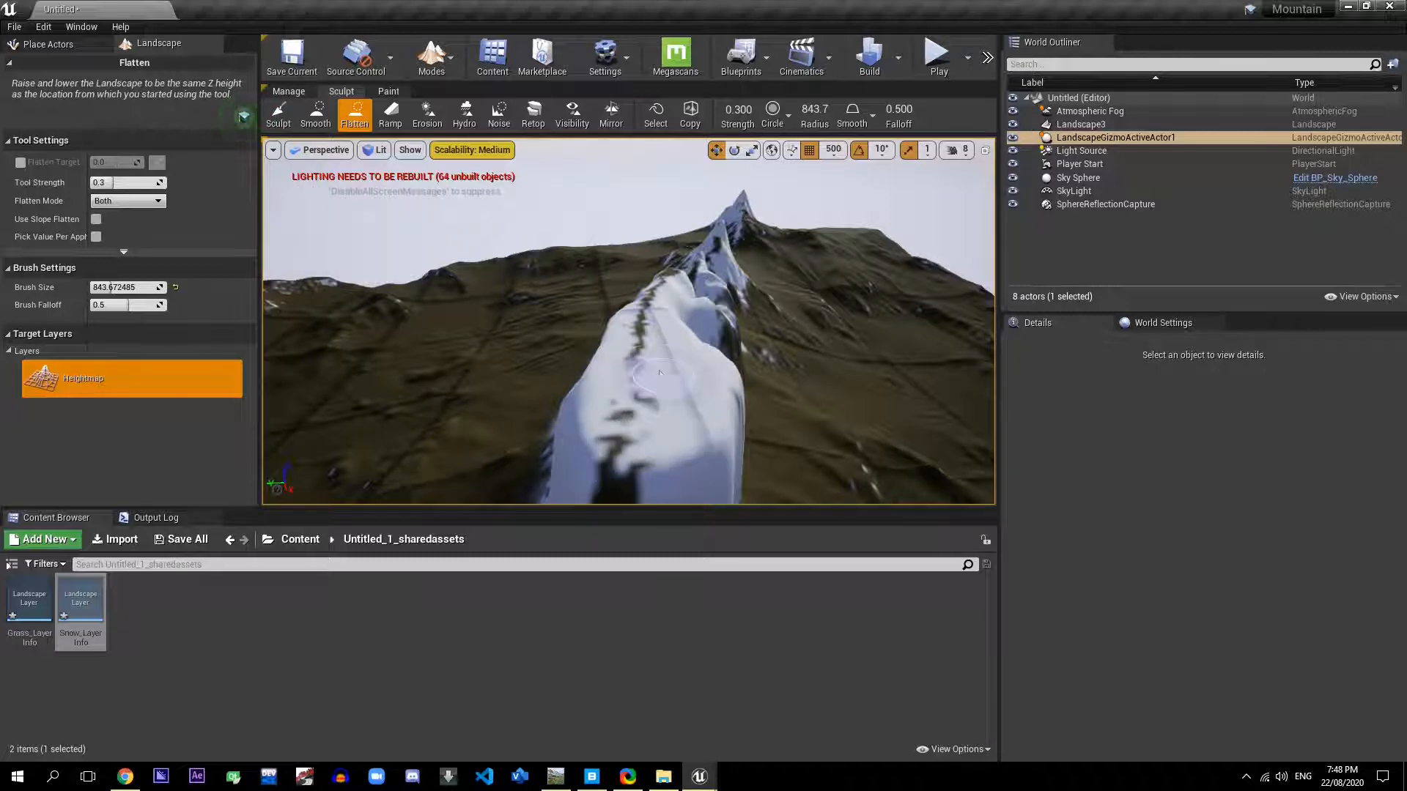
# Step: Smooth both edges of the flattened snowy ridge with the Smooth tool
pyautogui.moveTo(663, 375); pyautogui.dragTo(659, 461, button='right')
pyautogui.press('w')
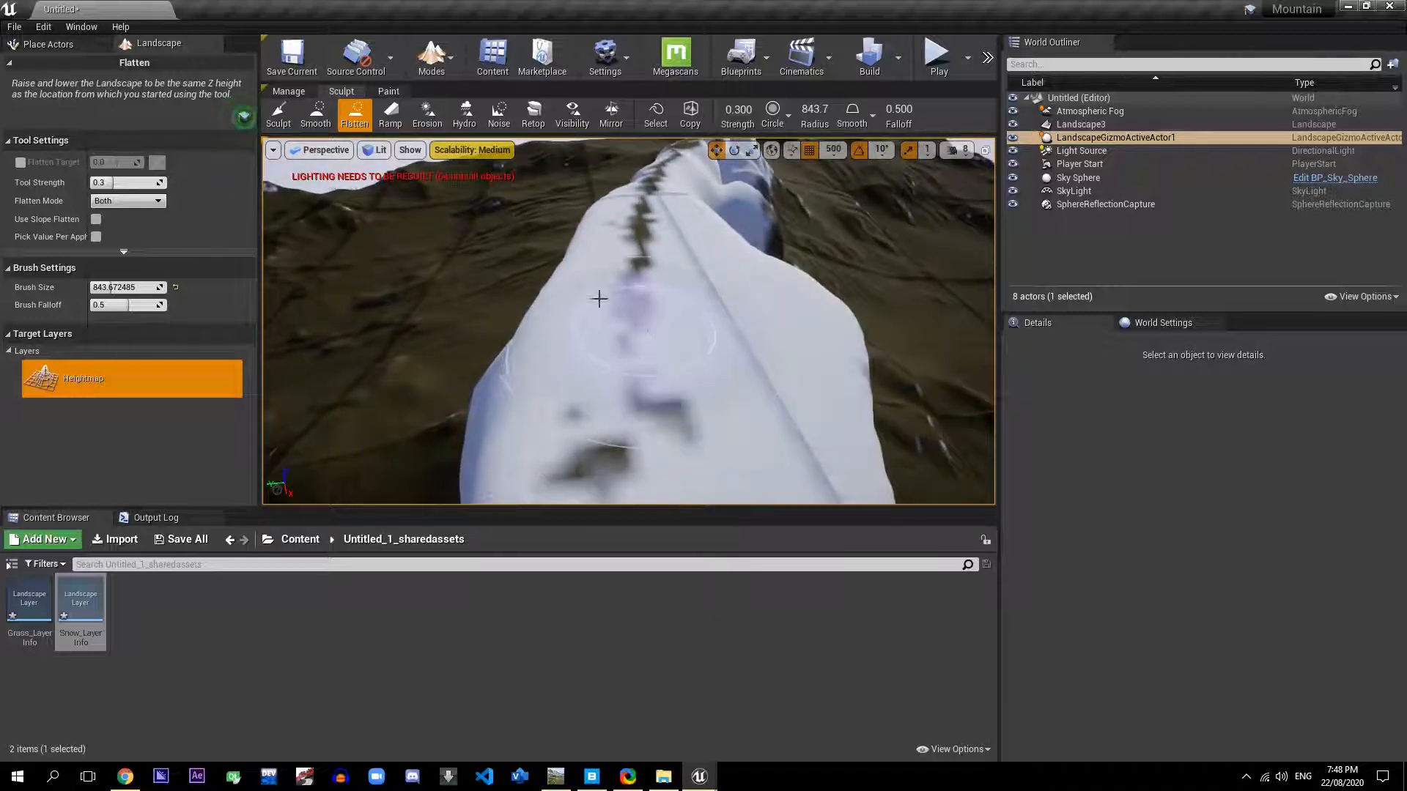
pyautogui.click(316, 116)
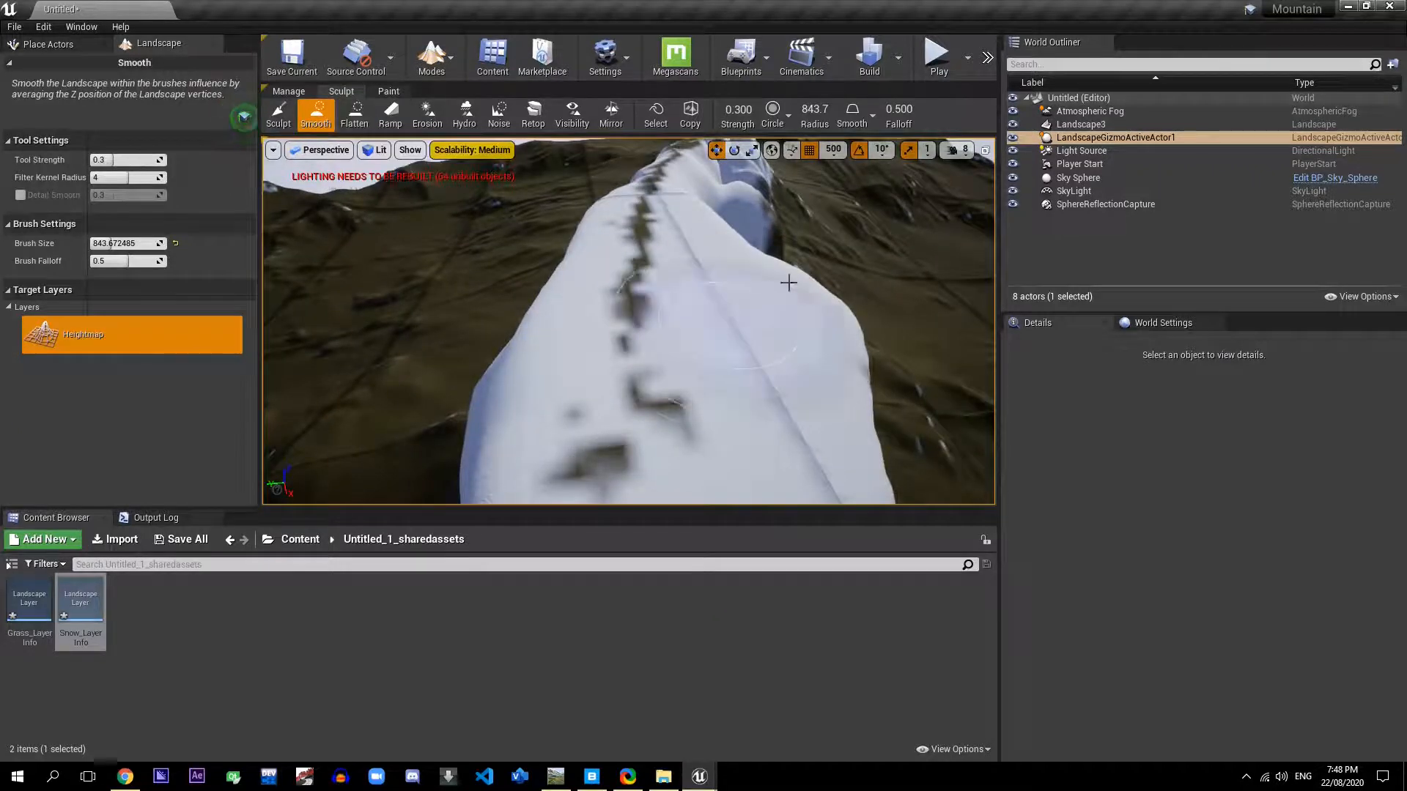
pyautogui.moveTo(743, 303)
pyautogui.mouseDown()
pyautogui.moveTo(741, 430)
pyautogui.moveTo(715, 186)
pyautogui.mouseUp()
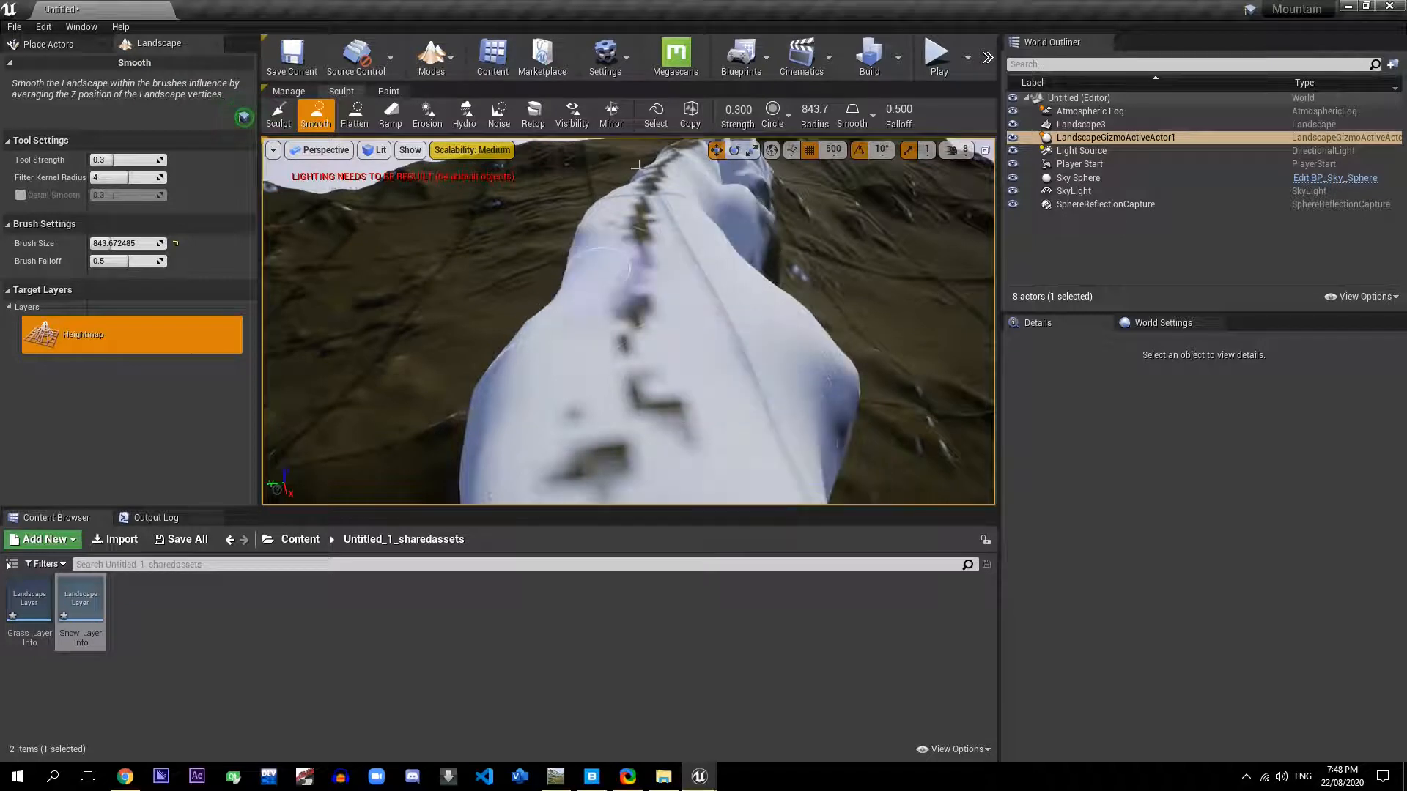
pyautogui.moveTo(496, 392)
pyautogui.mouseDown()
pyautogui.moveTo(505, 439)
pyautogui.moveTo(543, 493)
pyautogui.moveTo(666, 327)
pyautogui.moveTo(795, 320)
pyautogui.mouseUp()
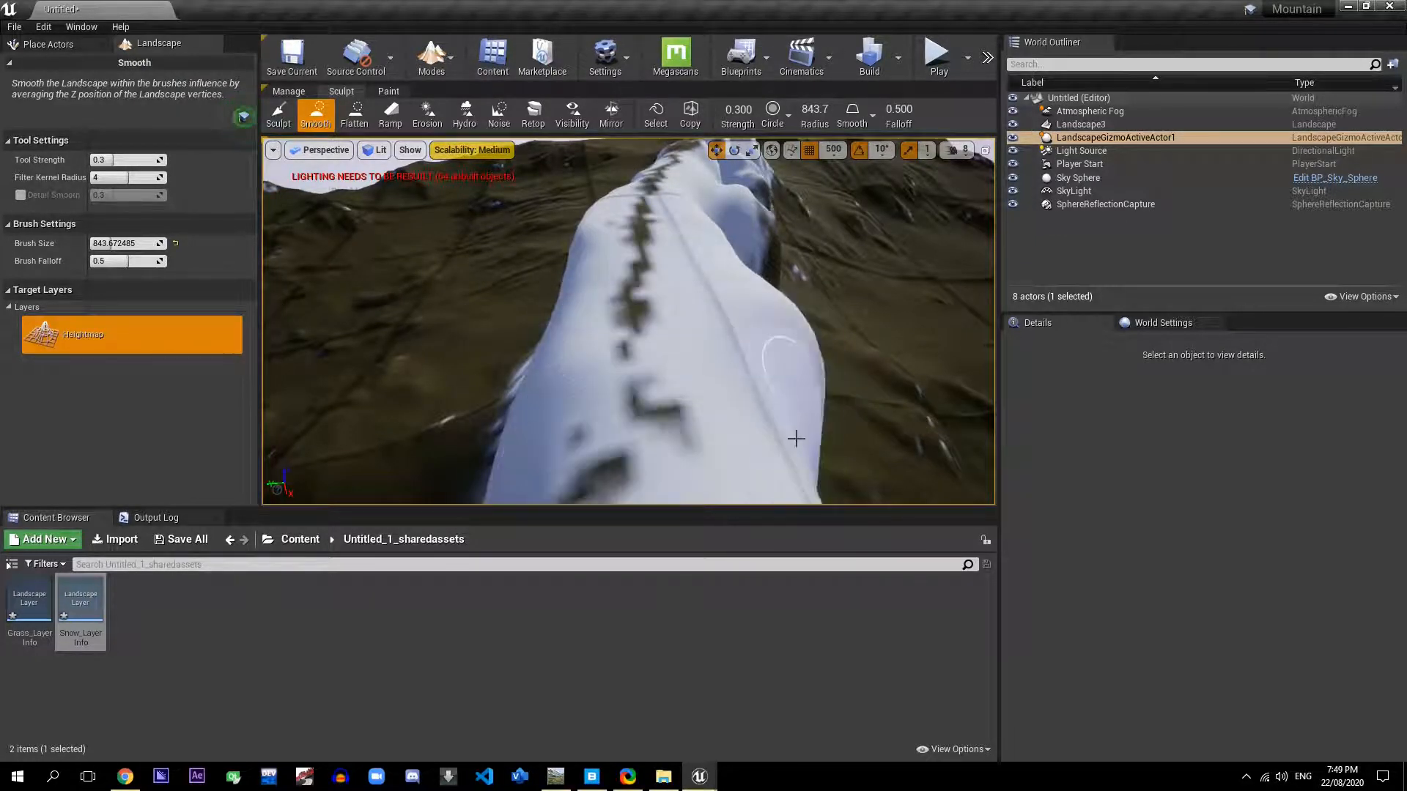
# Step: Level an area of the grassy hills below the mountains with the Flatten tool
pyautogui.moveTo(819, 245)
pyautogui.mouseDown(button='right')
pyautogui.moveTo(769, 272)
pyautogui.moveTo(755, 249)
pyautogui.moveTo(762, 308)
pyautogui.moveTo(660, 312)
pyautogui.moveTo(747, 308)
pyautogui.moveTo(759, 224)
pyautogui.moveTo(783, 205)
pyautogui.moveTo(454, 241)
pyautogui.moveTo(322, 194)
pyautogui.moveTo(396, 192)
pyautogui.moveTo(400, 147)
pyautogui.moveTo(381, 271)
pyautogui.moveTo(304, 278)
pyautogui.moveTo(285, 227)
pyautogui.moveTo(265, 223)
pyautogui.moveTo(902, 244)
pyautogui.mouseUp(button='right')
pyautogui.press('w')
pyautogui.press('w')
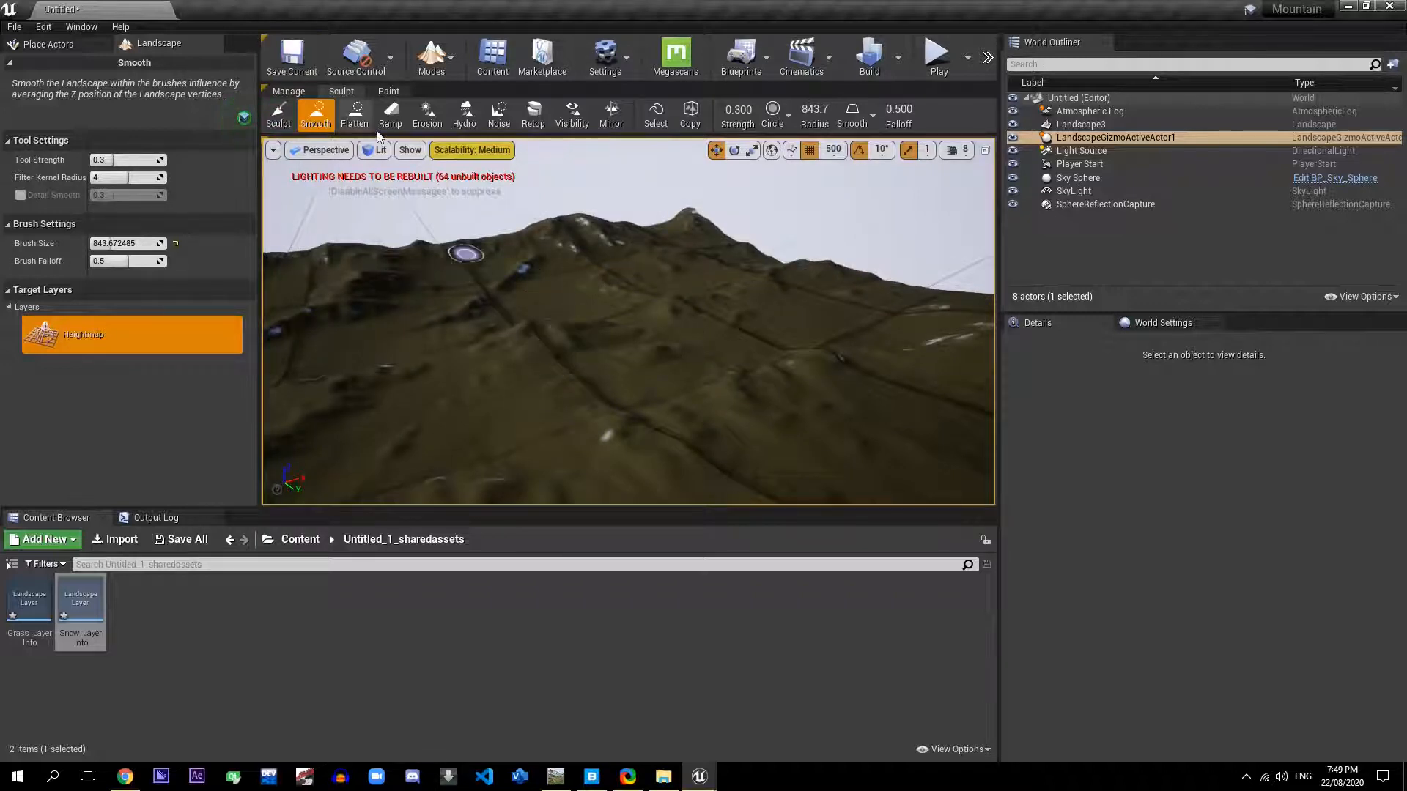
pyautogui.click(355, 115)
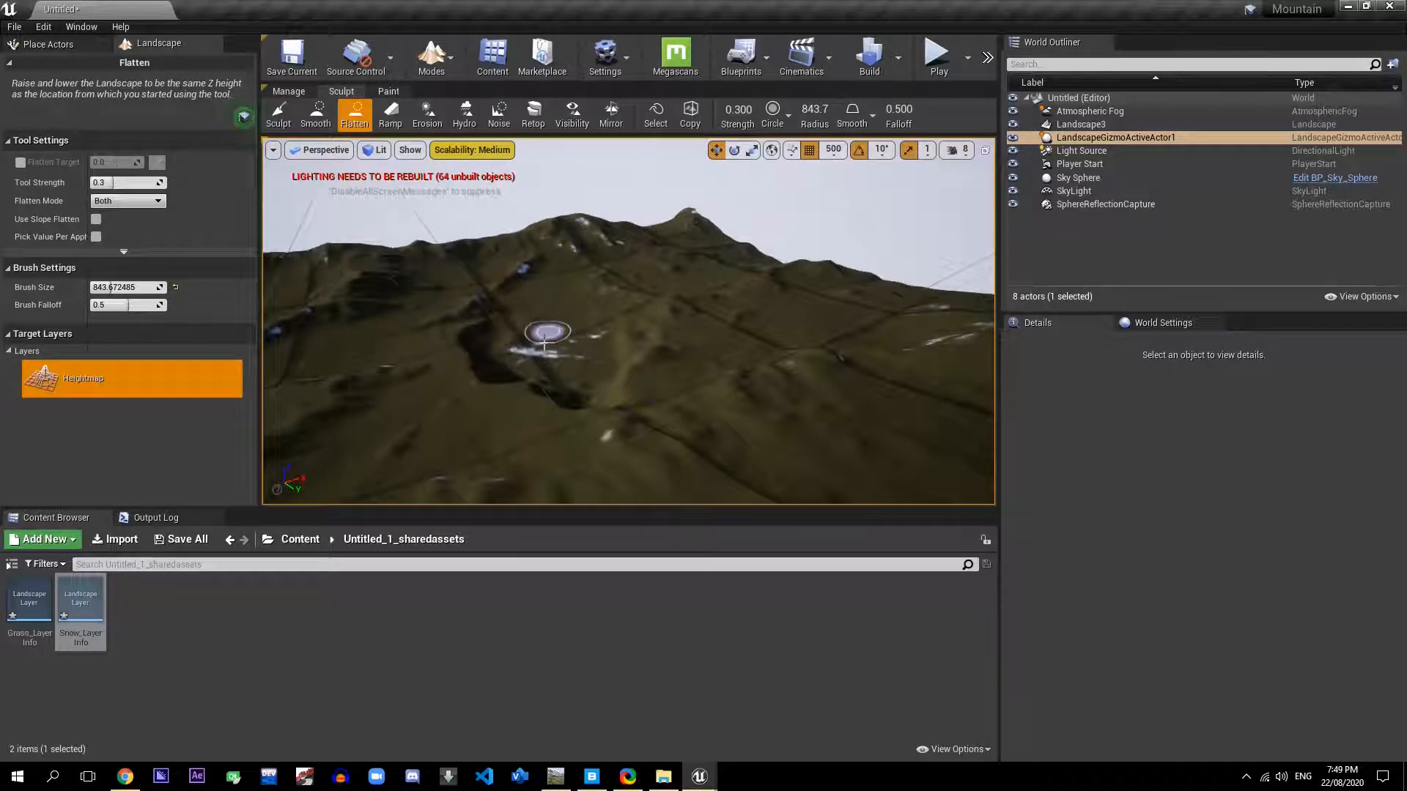
# Step: Extend the flattened area on the grassy hills with more Flatten strokes, and soften its steep, shadowed edge with the Smooth tool
pyautogui.moveTo(549, 319); pyautogui.dragTo(271, 355, button='right')
pyautogui.press('w')
pyautogui.press('d')
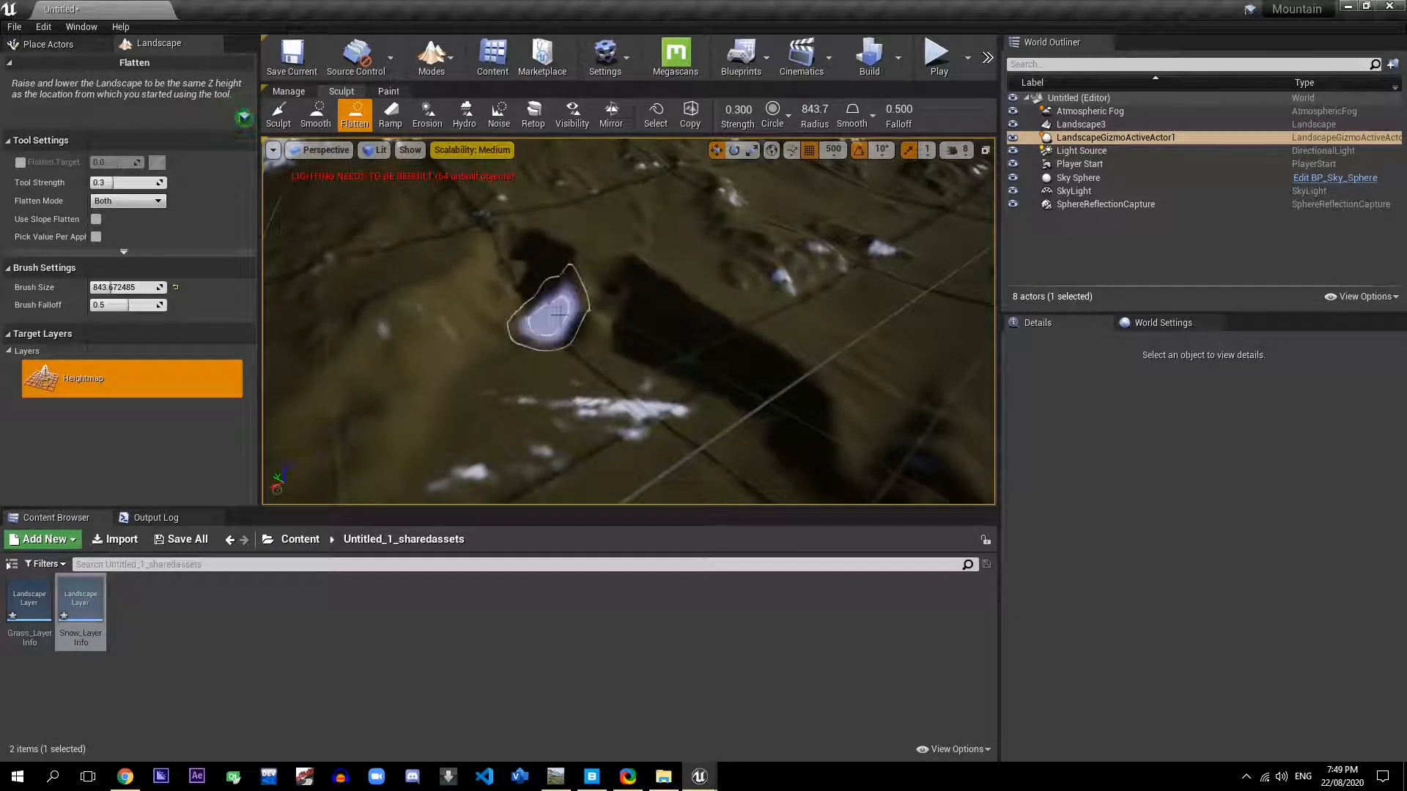
pyautogui.moveTo(549, 319)
pyautogui.mouseDown()
pyautogui.moveTo(569, 315)
pyautogui.moveTo(594, 352)
pyautogui.moveTo(584, 378)
pyautogui.moveTo(613, 380)
pyautogui.moveTo(629, 422)
pyautogui.mouseUp()
pyautogui.moveTo(628, 422); pyautogui.dragTo(600, 388, button='right')
pyautogui.press('s')
pyautogui.moveTo(602, 356)
pyautogui.mouseDown()
pyautogui.moveTo(600, 314)
pyautogui.moveTo(589, 337)
pyautogui.moveTo(563, 260)
pyautogui.mouseUp()
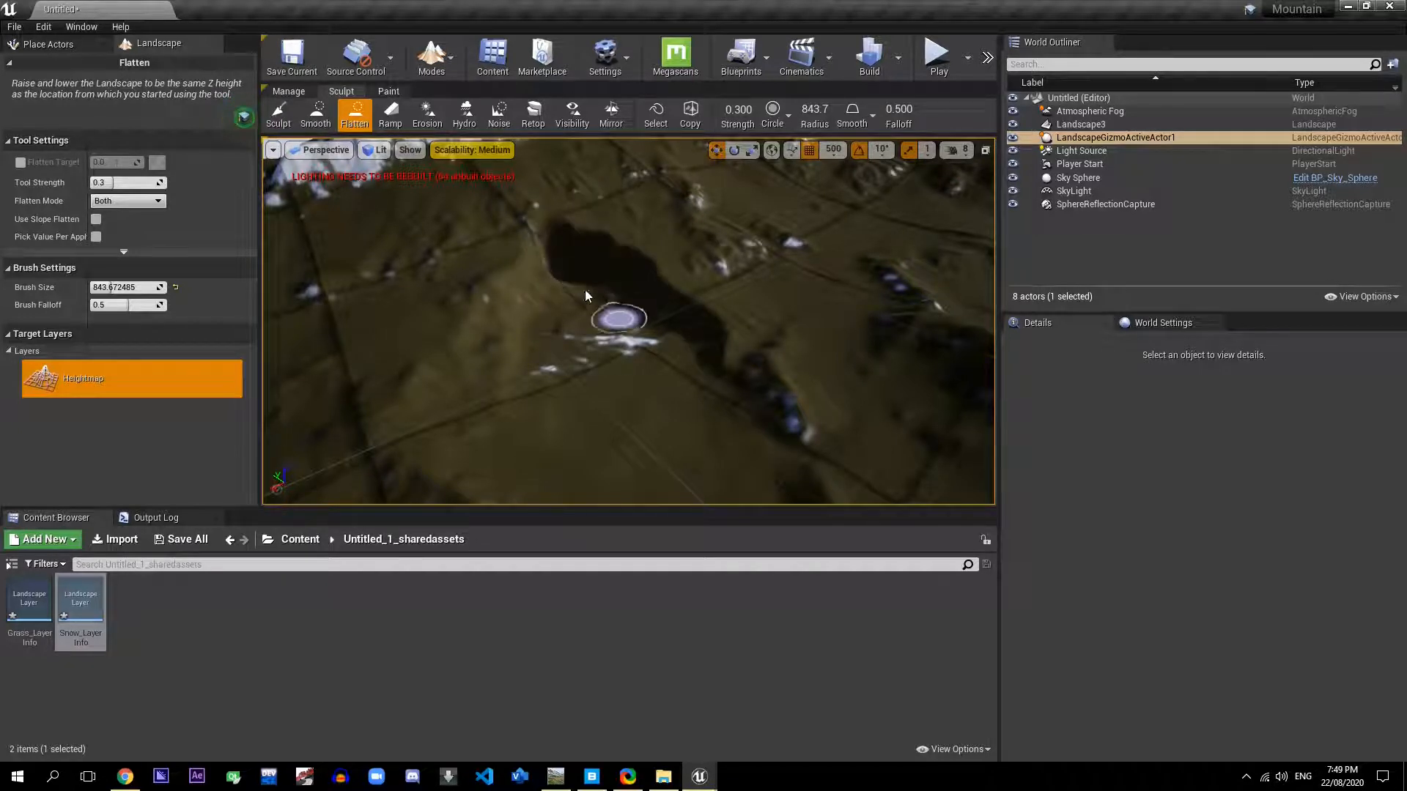
pyautogui.moveTo(540, 301); pyautogui.dragTo(520, 311)
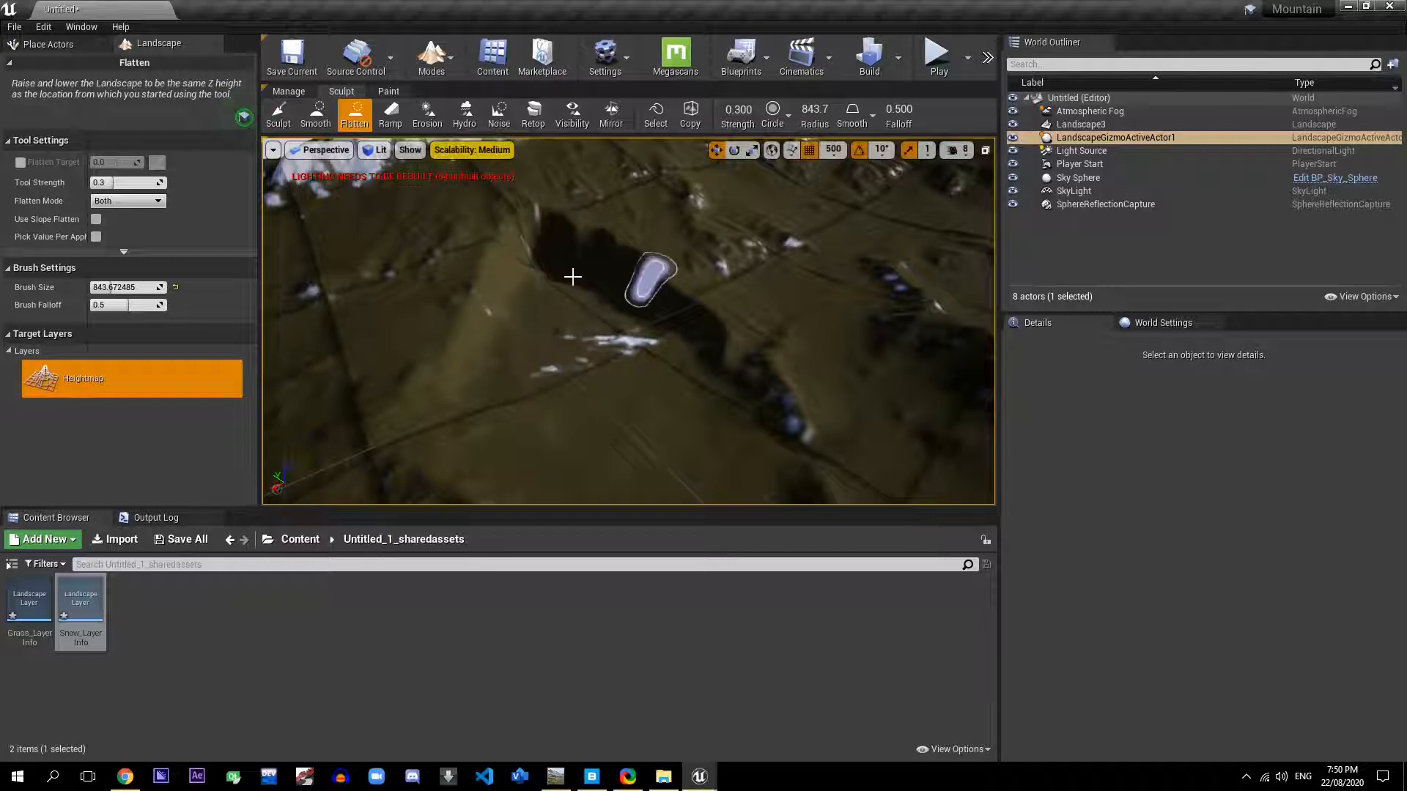
pyautogui.click(321, 123)
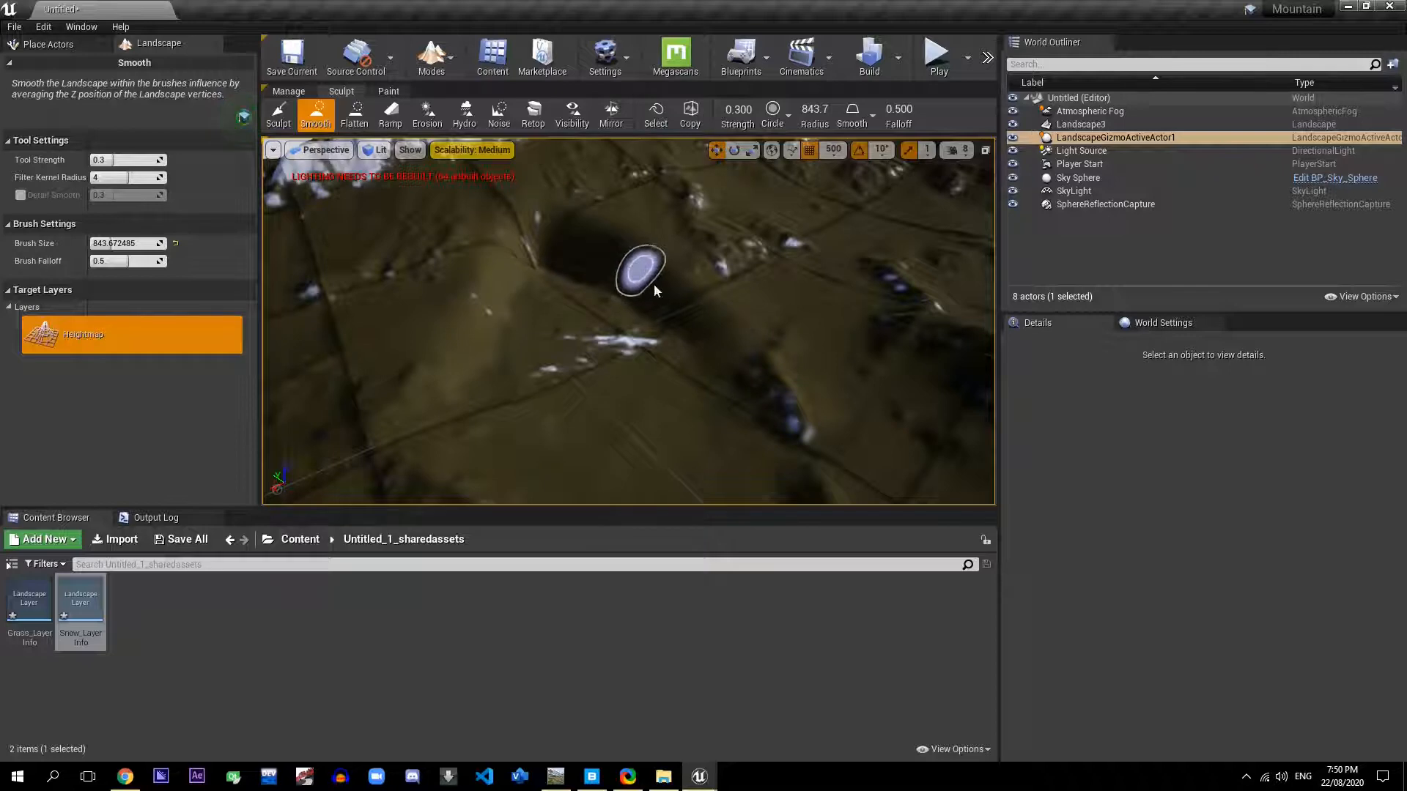
pyautogui.moveTo(654, 316)
pyautogui.mouseDown(button='right')
pyautogui.moveTo(476, 271)
pyautogui.moveTo(469, 344)
pyautogui.moveTo(451, 293)
pyautogui.moveTo(461, 337)
pyautogui.moveTo(469, 293)
pyautogui.moveTo(469, 330)
pyautogui.moveTo(473, 293)
pyautogui.moveTo(483, 301)
pyautogui.mouseUp(button='right')
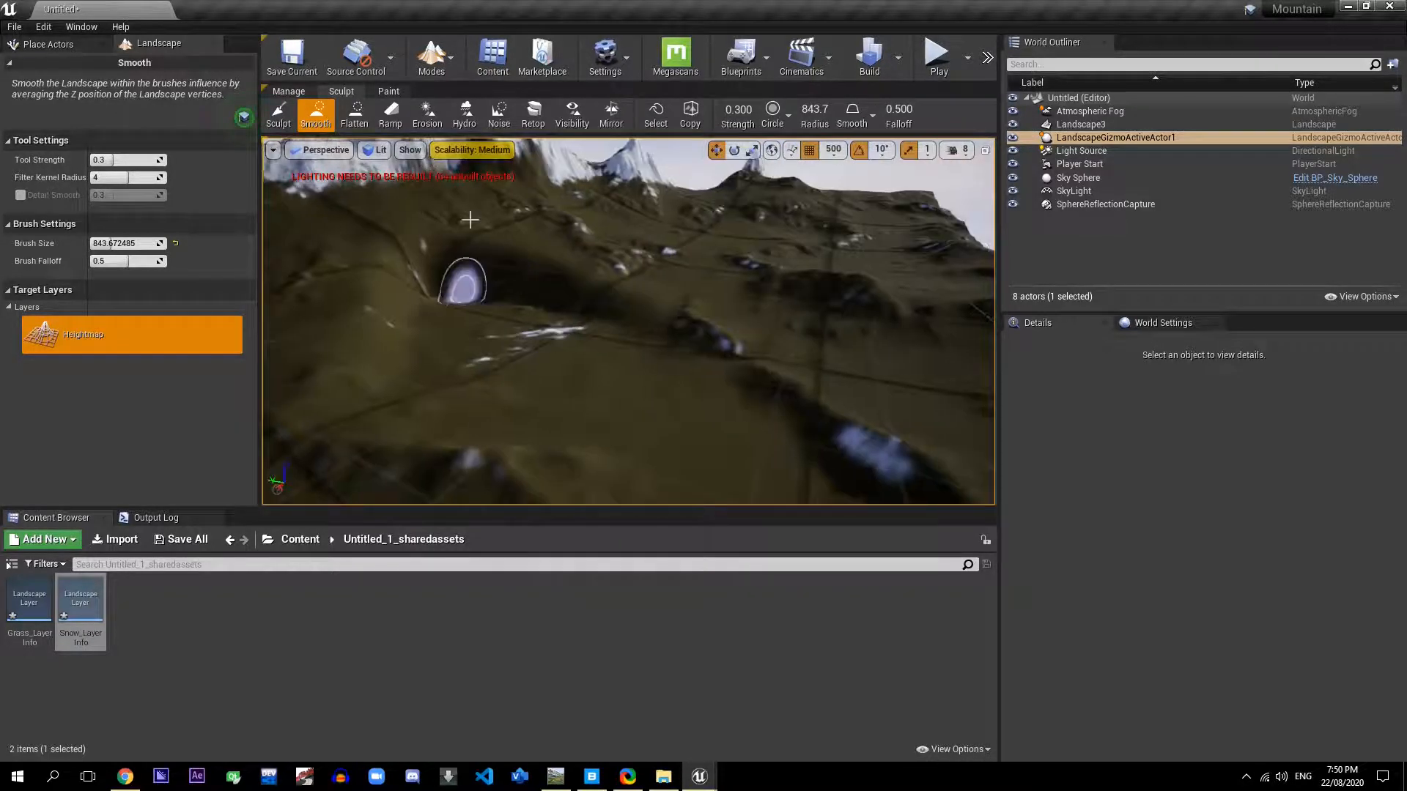
# Step: Paint the Grass layer over the snow streaks on the flattened grassy area
pyautogui.click(385, 92)
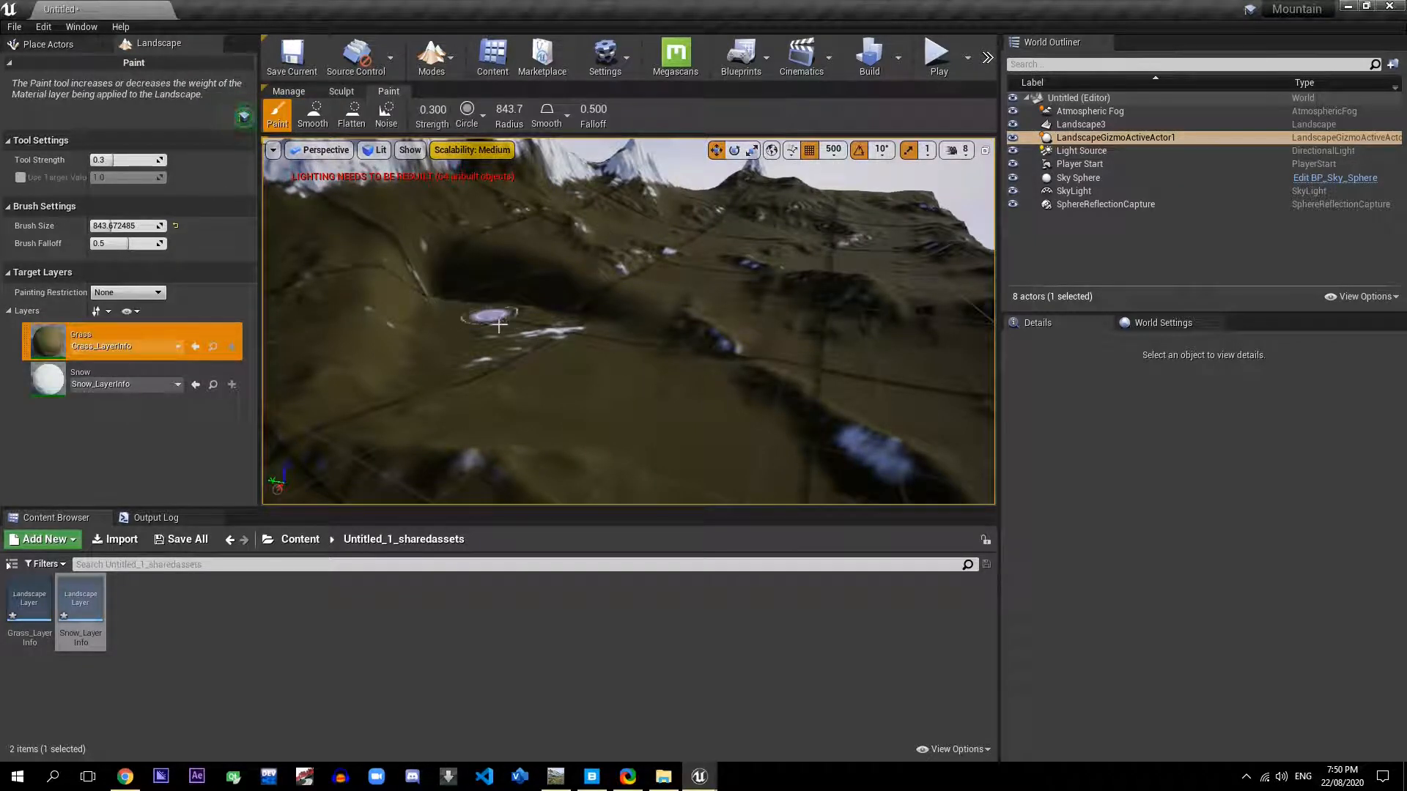
pyautogui.moveTo(498, 324); pyautogui.dragTo(469, 319, button='right')
pyautogui.moveTo(628, 320); pyautogui.dragTo(921, 411, button='right')
pyautogui.moveTo(621, 364); pyautogui.dragTo(475, 353, button='right')
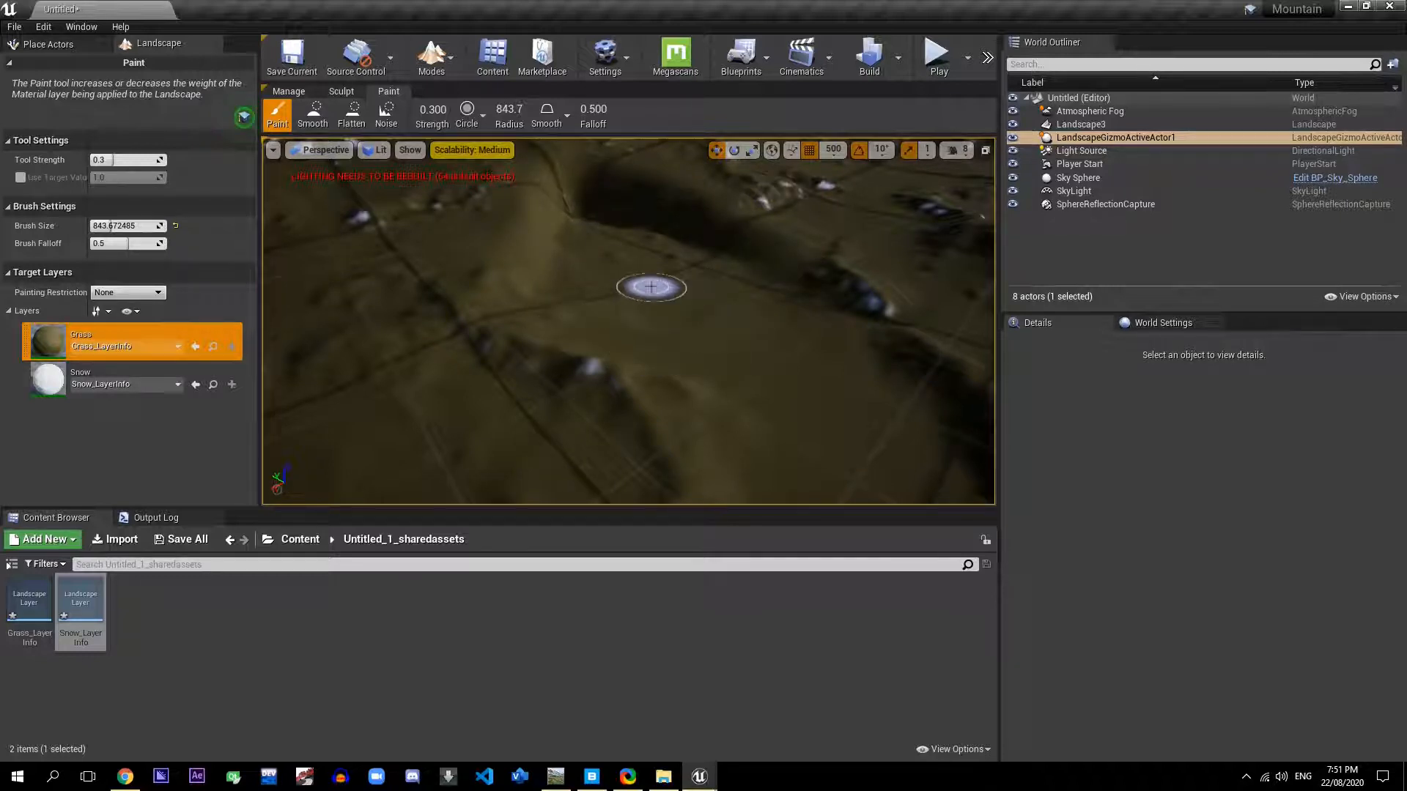
# Step: Play the level, run the character over the grass near the snowy slope to examine the terrain, and end the play session
pyautogui.moveTo(776, 296); pyautogui.dragTo(974, 249, button='right')
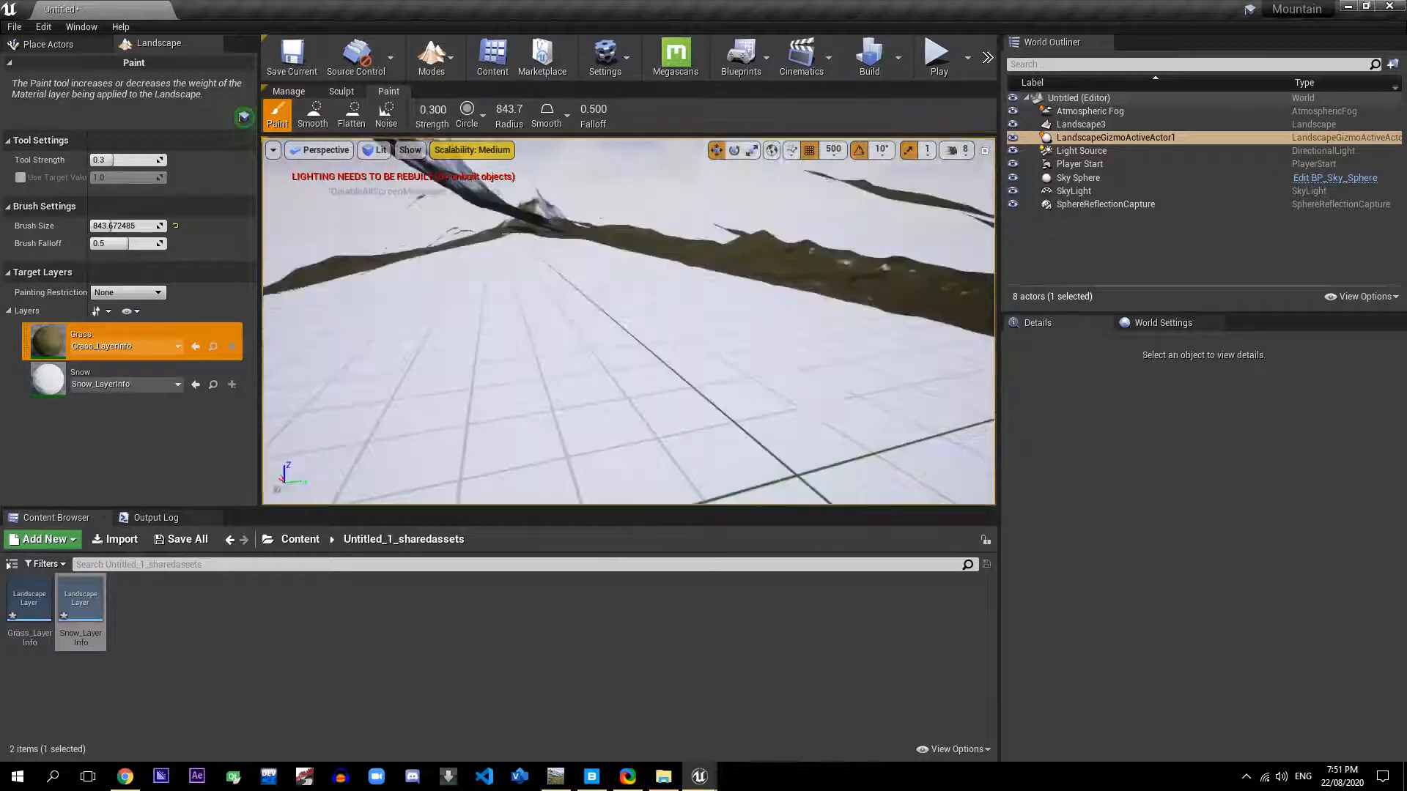
pyautogui.moveTo(629, 321); pyautogui.dragTo(762, 352, button='right')
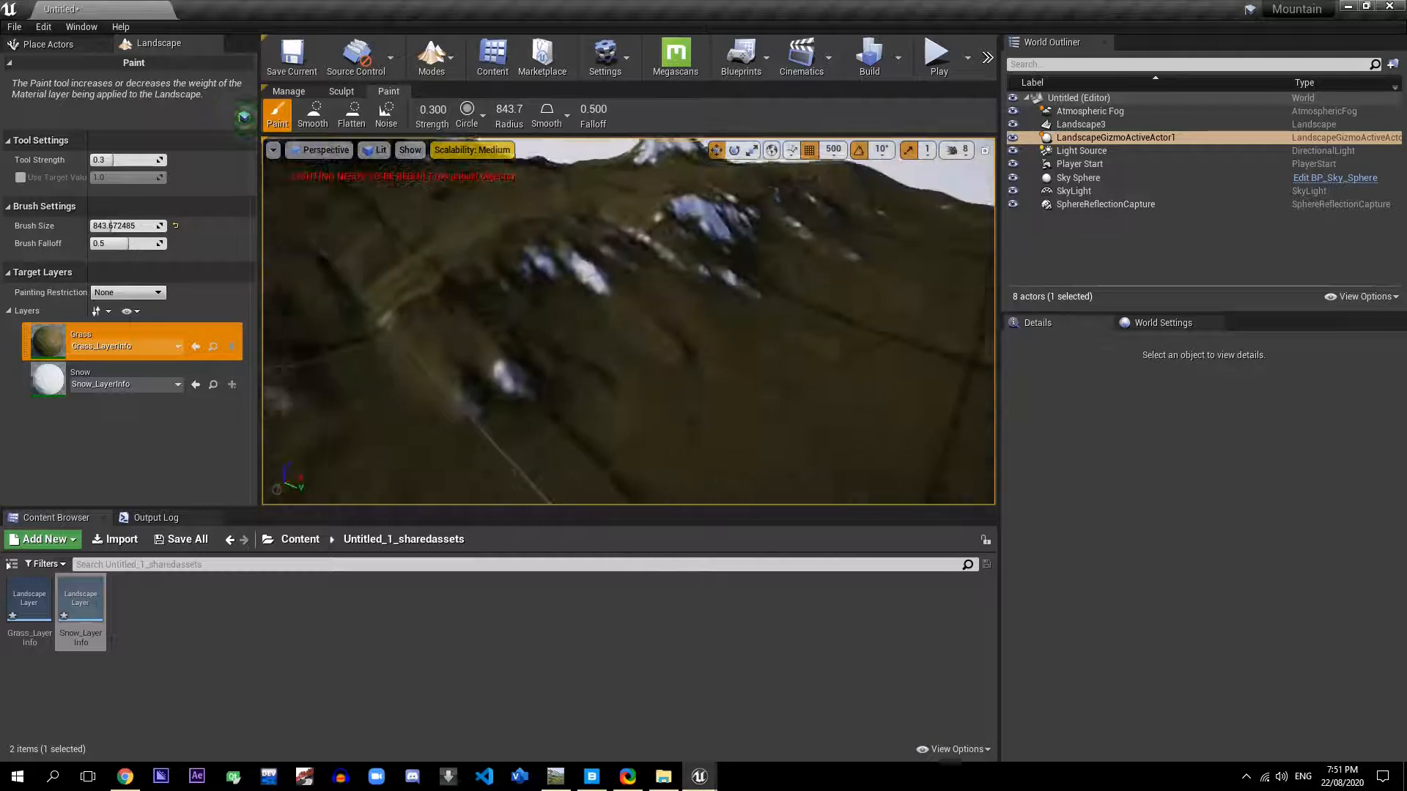
pyautogui.click(936, 52)
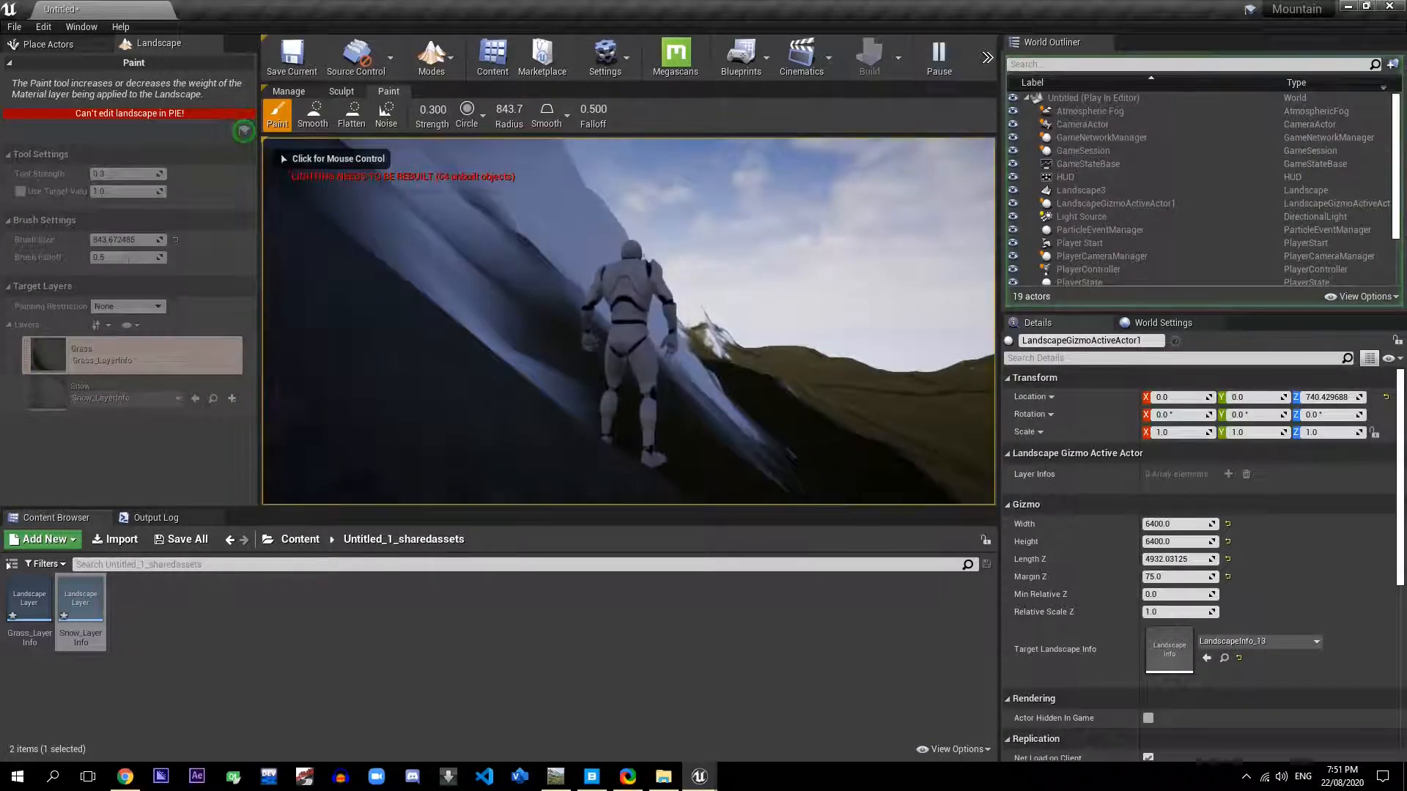
pyautogui.click(732, 352)
pyautogui.press('w')
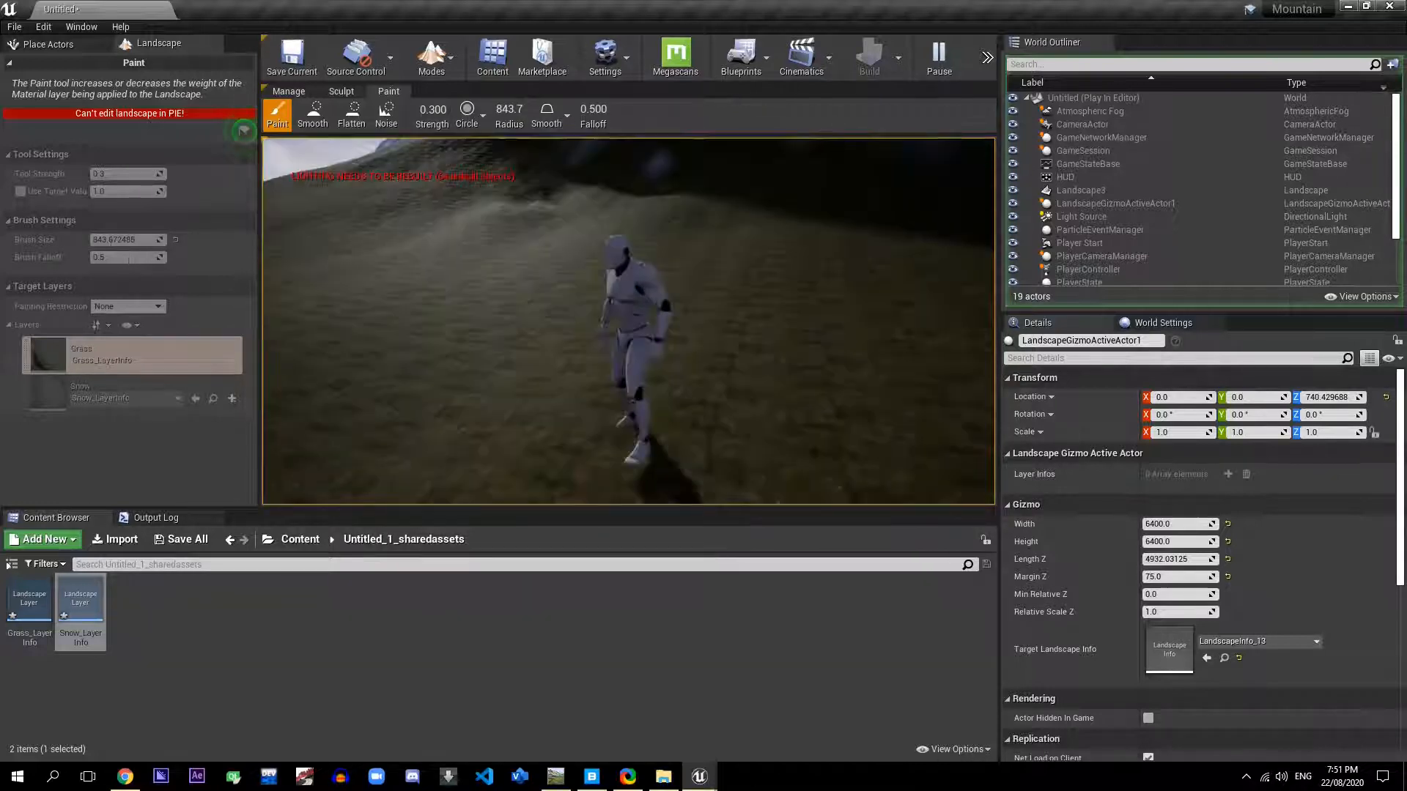
pyautogui.press('Escape')
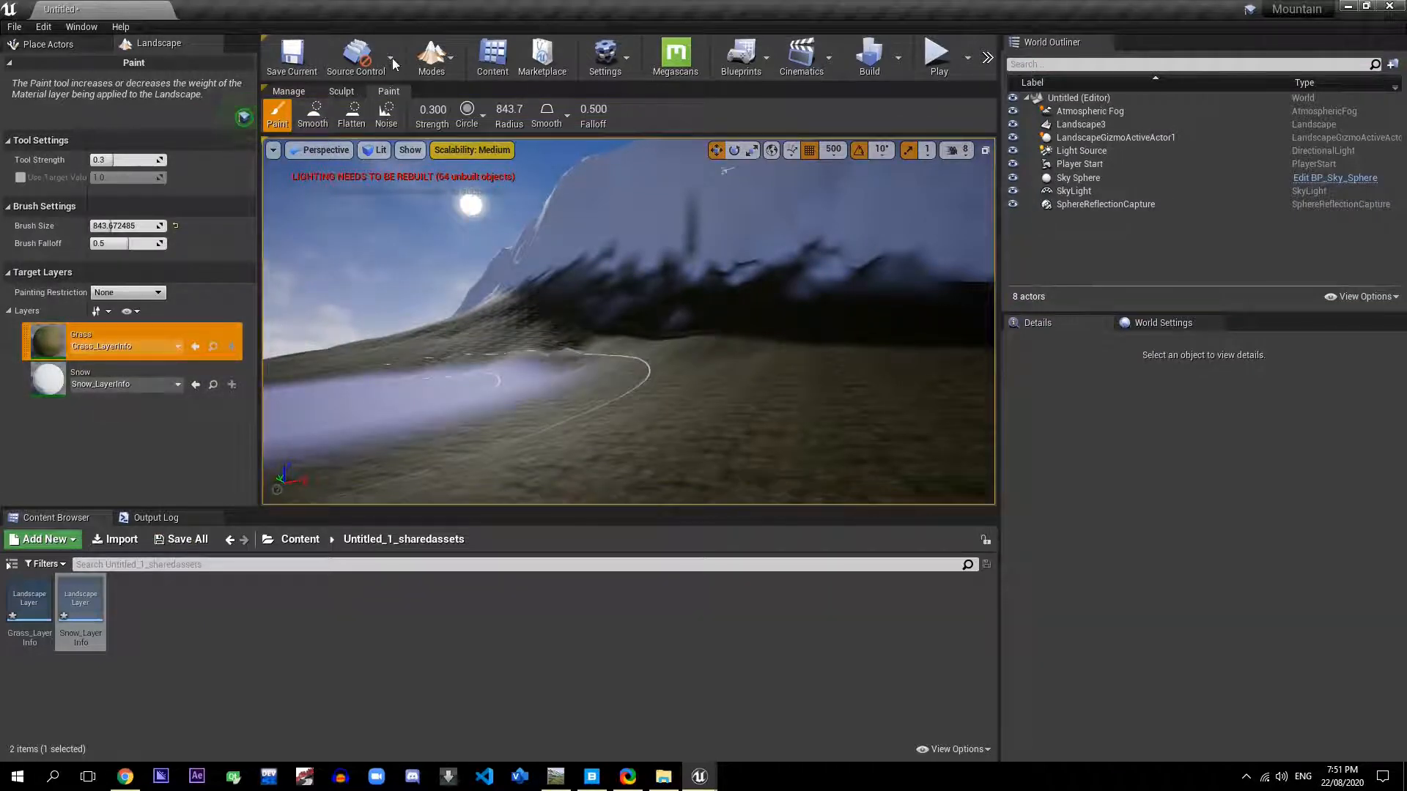
# Step: Open MountainMaterial from the ThirdPersonBP content folder in the material editor
pyautogui.click(296, 539)
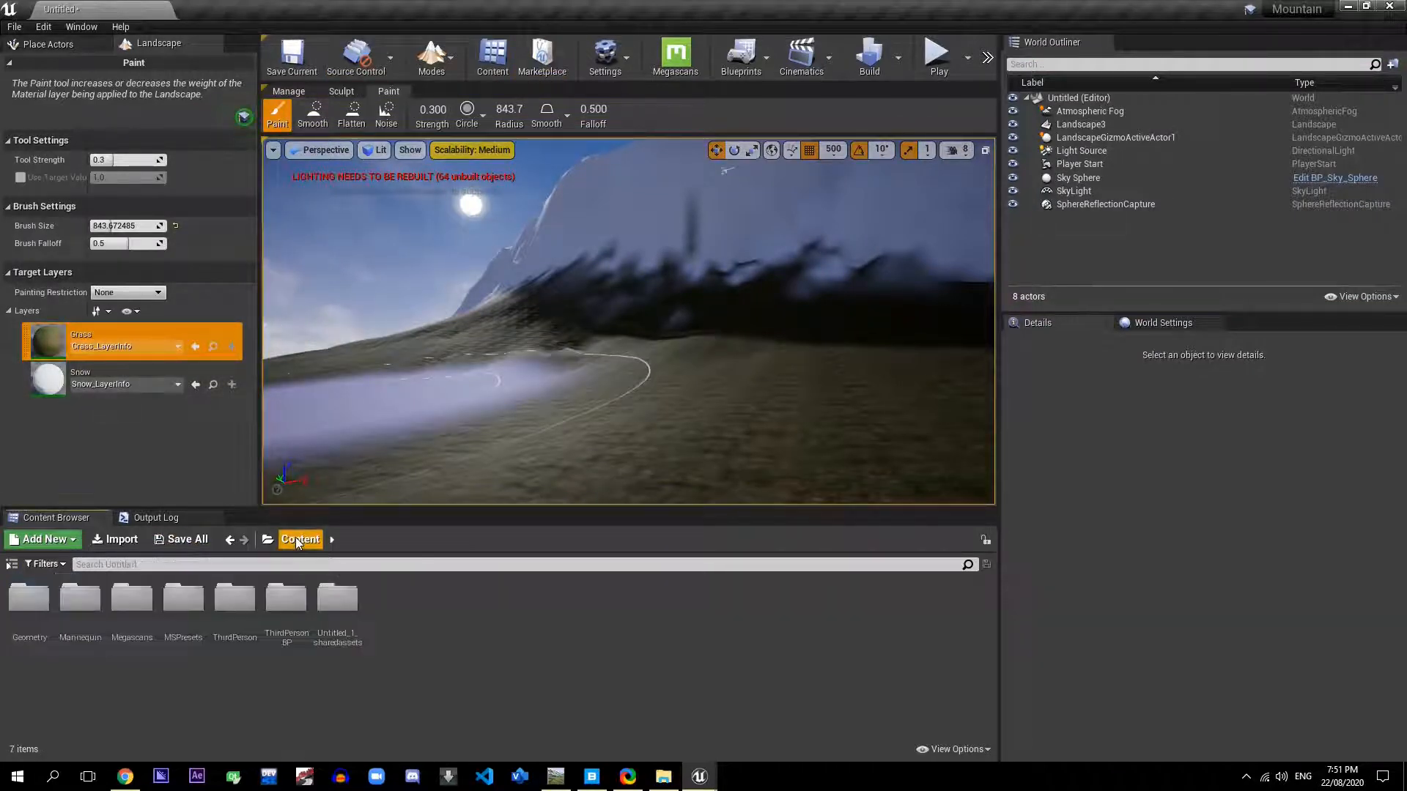
pyautogui.doubleClick(132, 605)
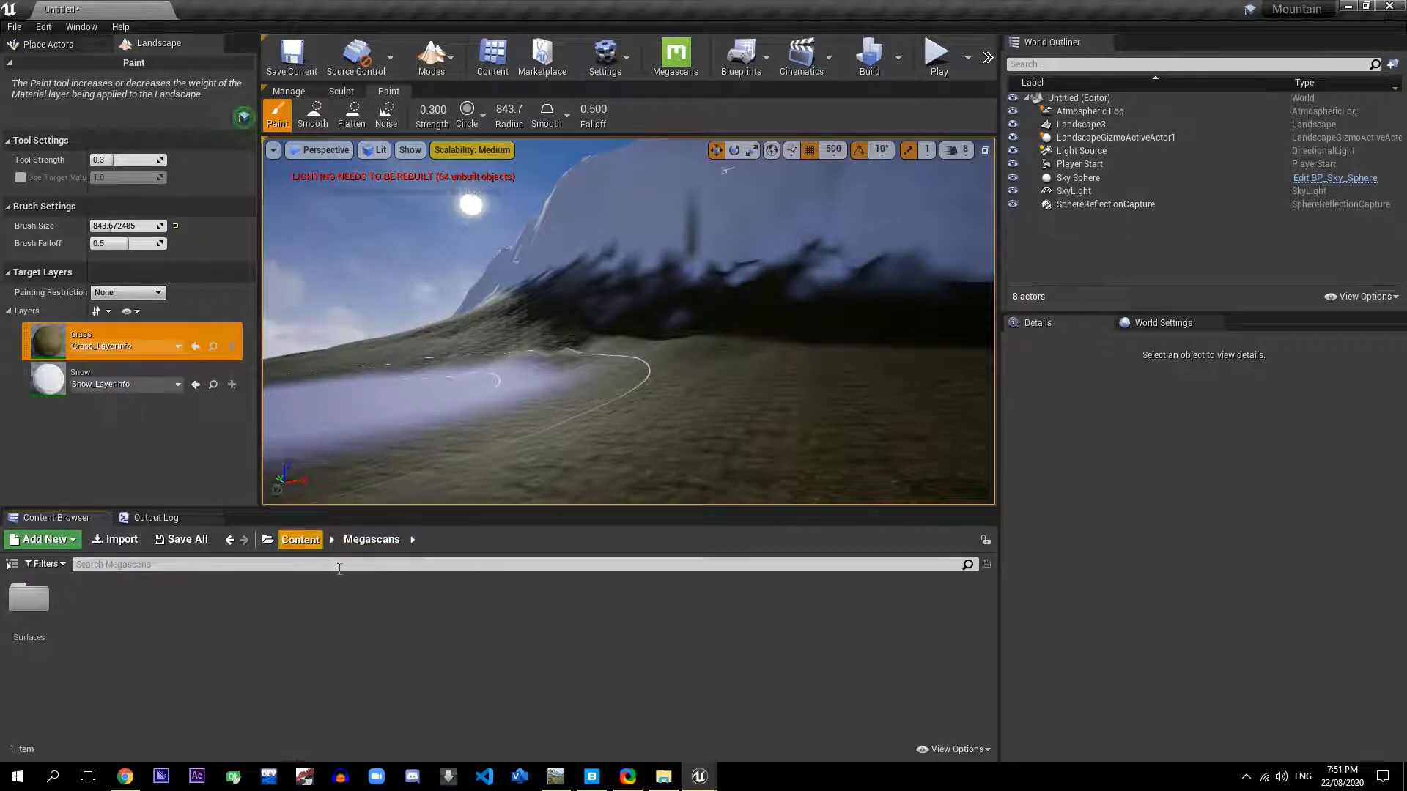
pyautogui.click(300, 539)
pyautogui.doubleClick(336, 605)
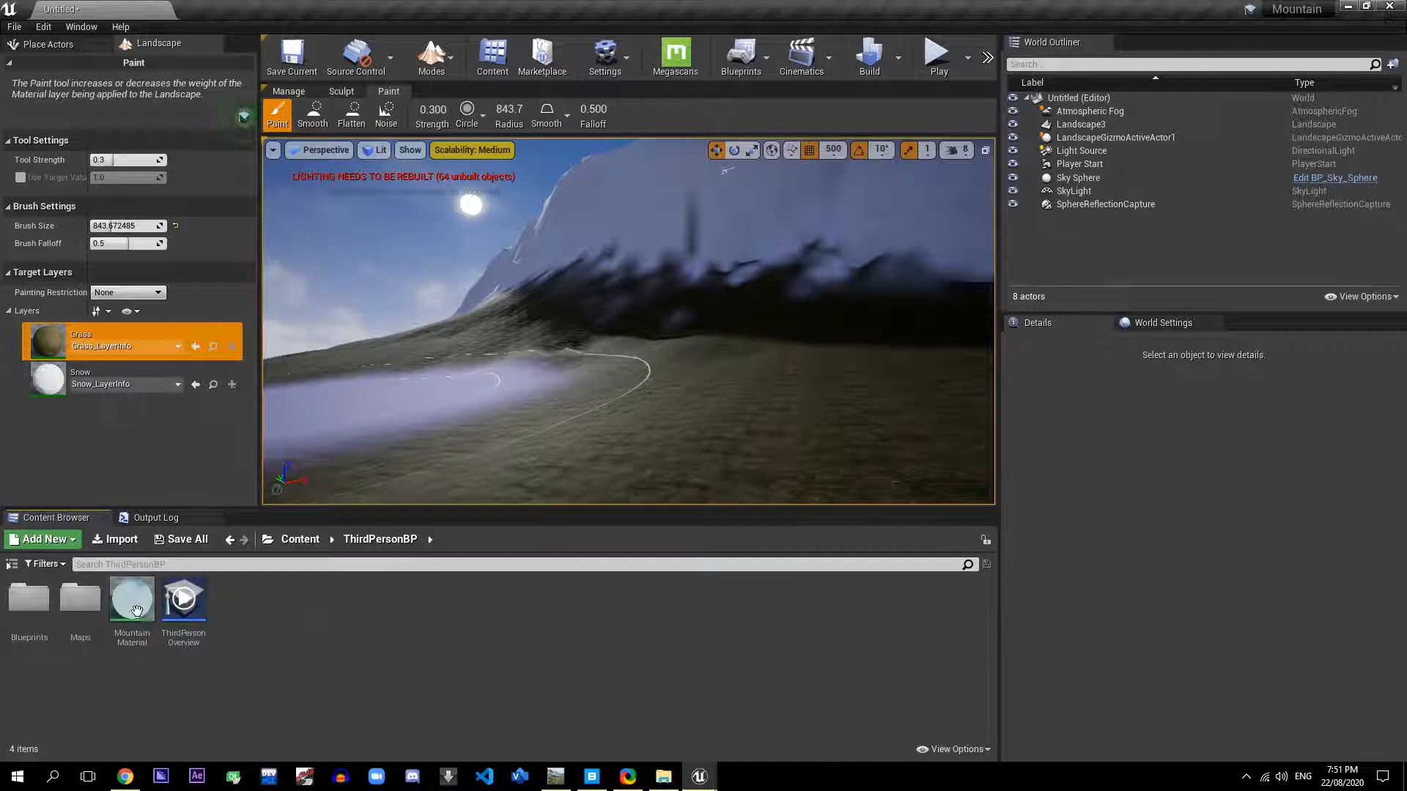
pyautogui.doubleClick(134, 608)
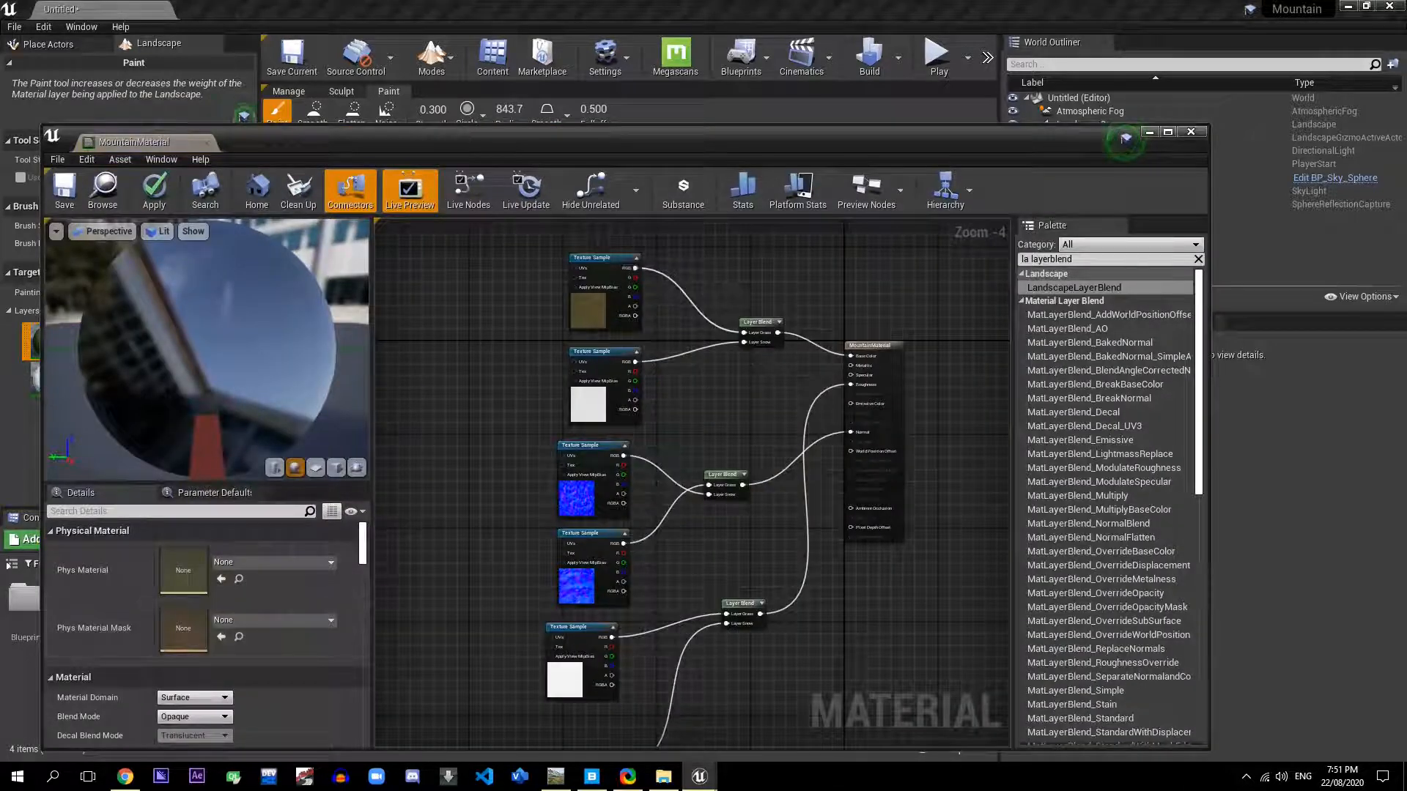
pyautogui.moveTo(485, 331); pyautogui.dragTo(581, 305, button='right')
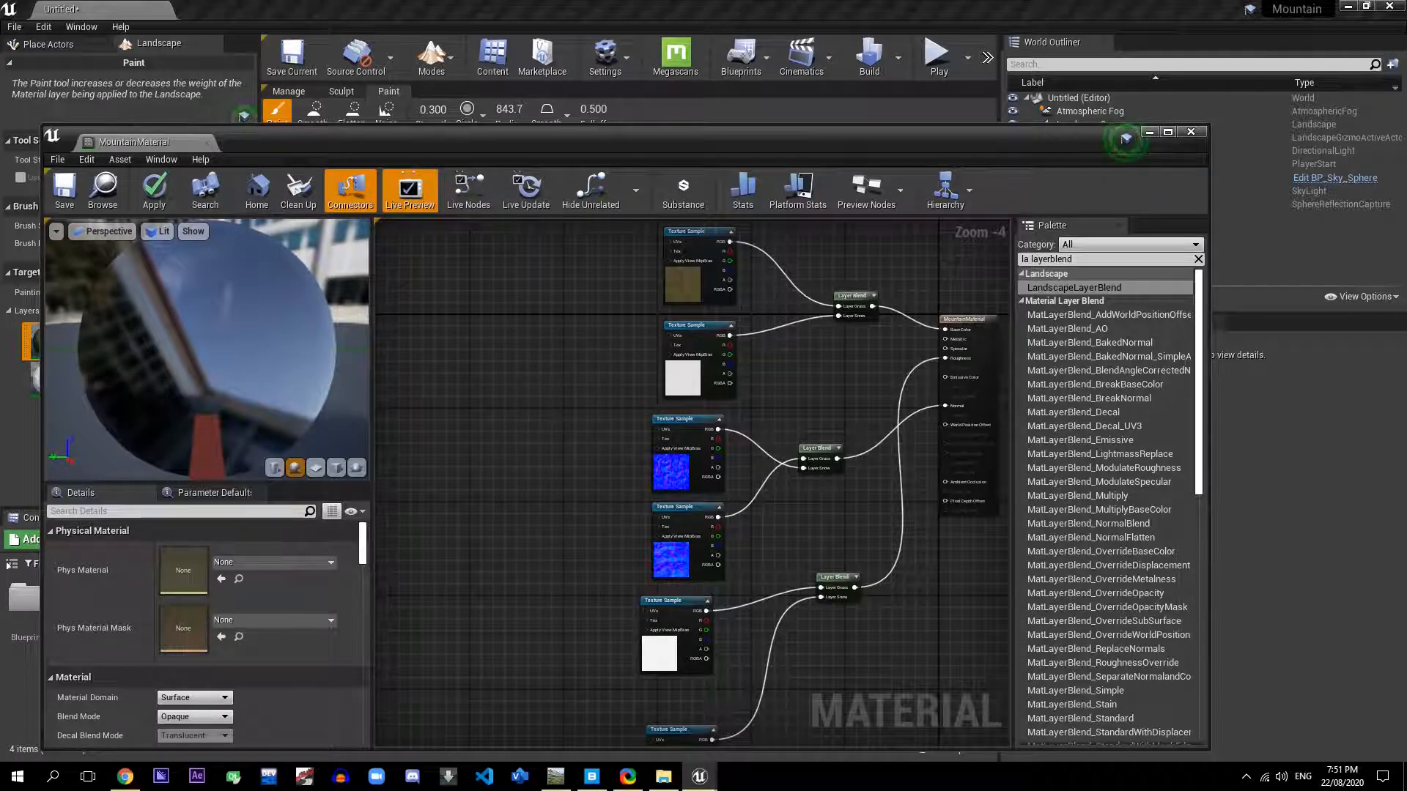
pyautogui.scroll(-4, 561, 339)
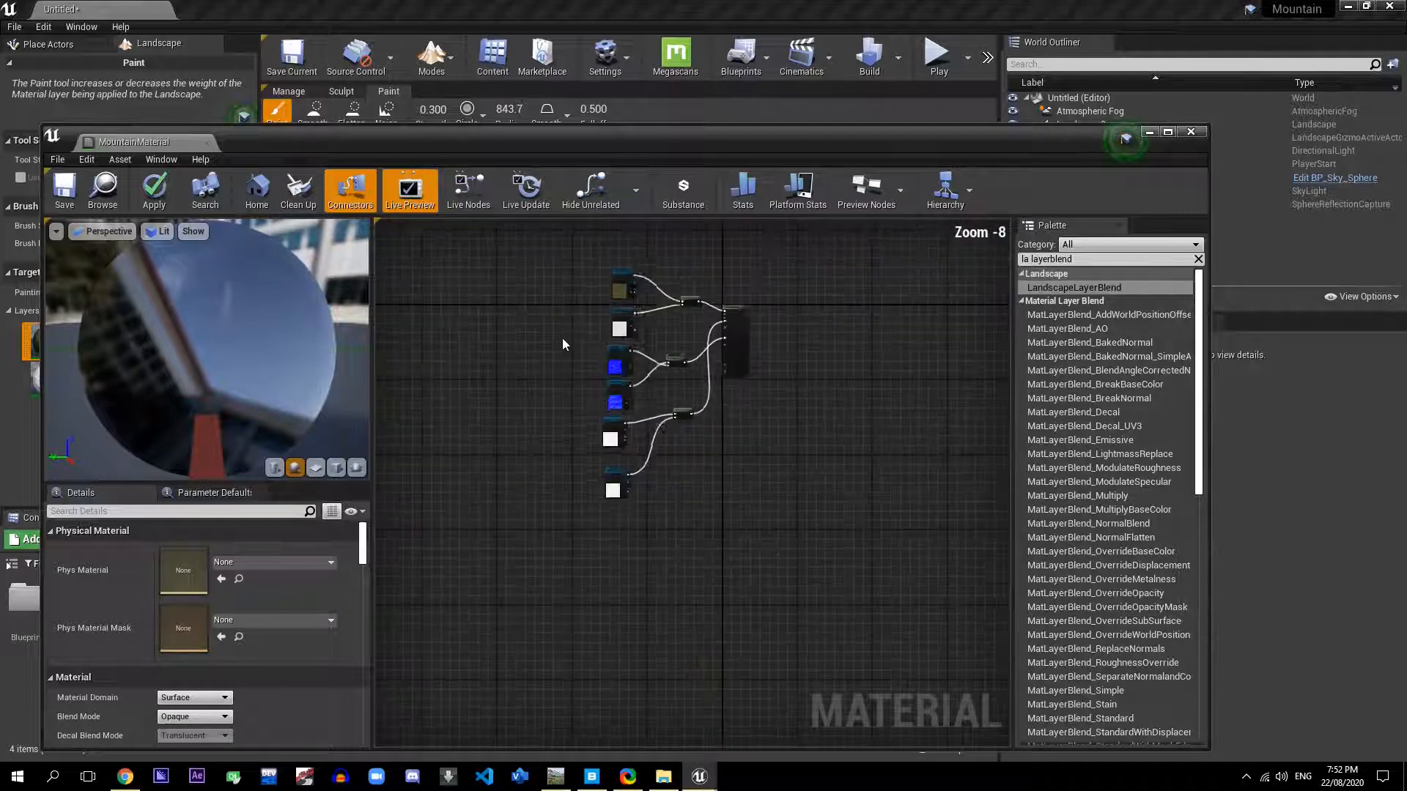
pyautogui.moveTo(563, 345); pyautogui.dragTo(584, 396, button='right')
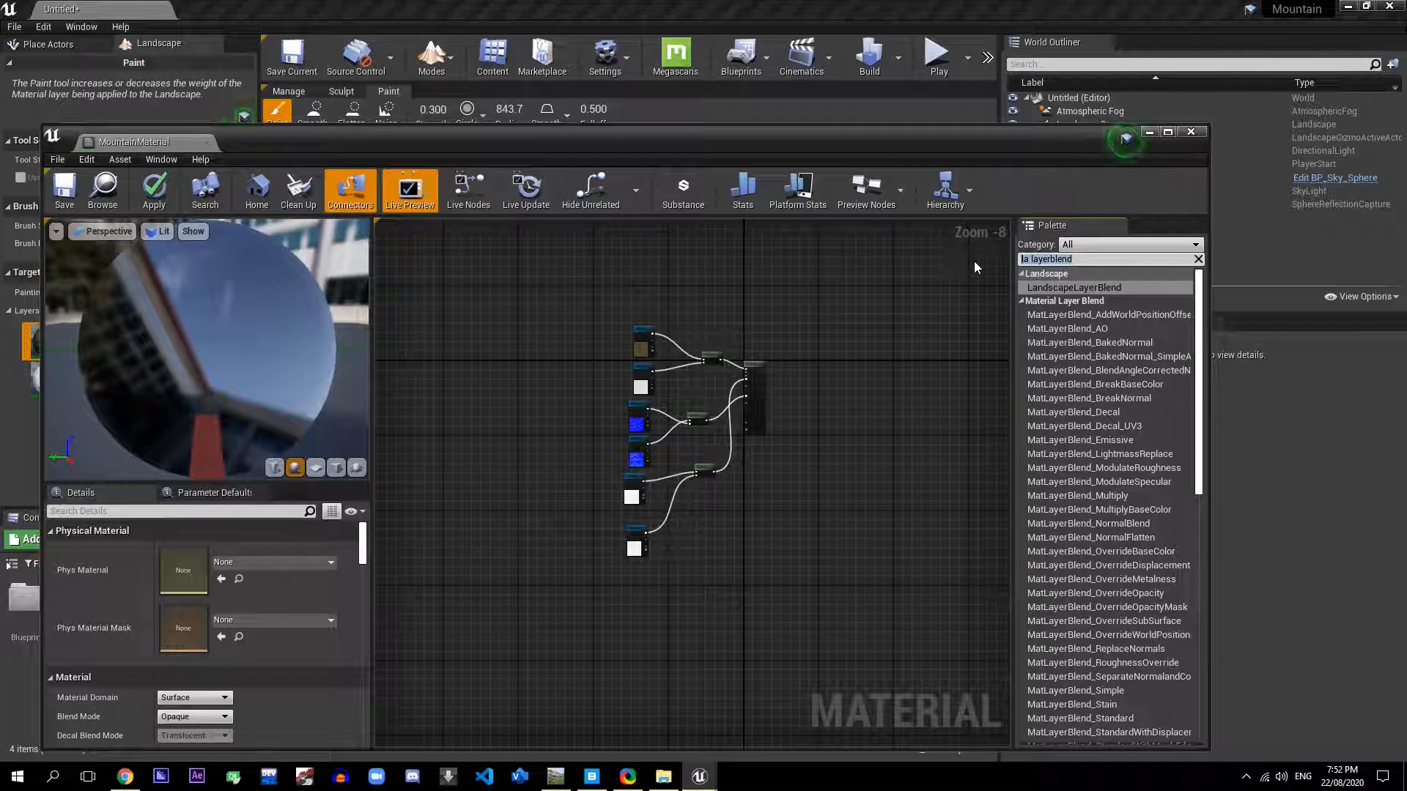
pyautogui.write('tile')
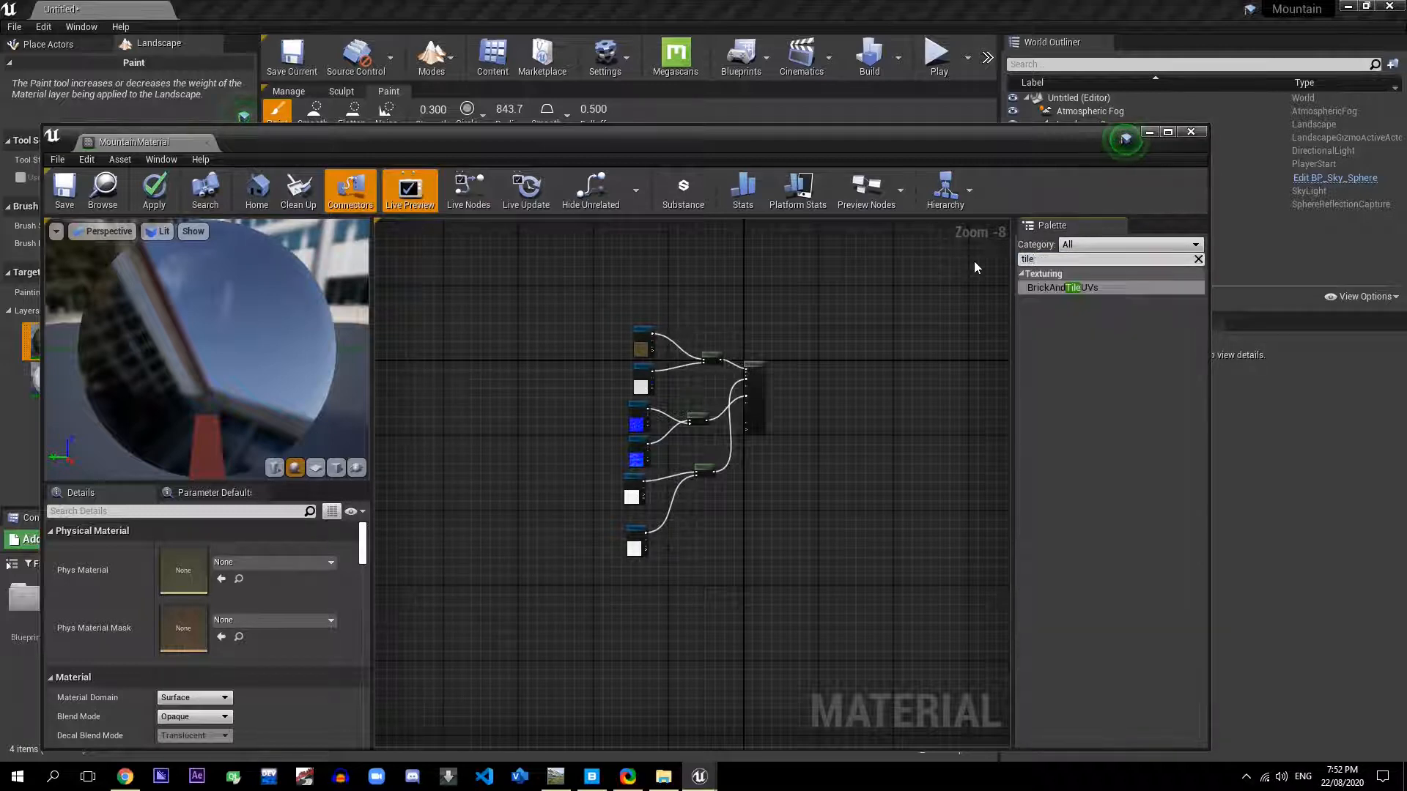
pyautogui.press('BackSpace')
pyautogui.press('BackSpace')
pyautogui.press('BackSpace')
pyautogui.press('BackSpace')
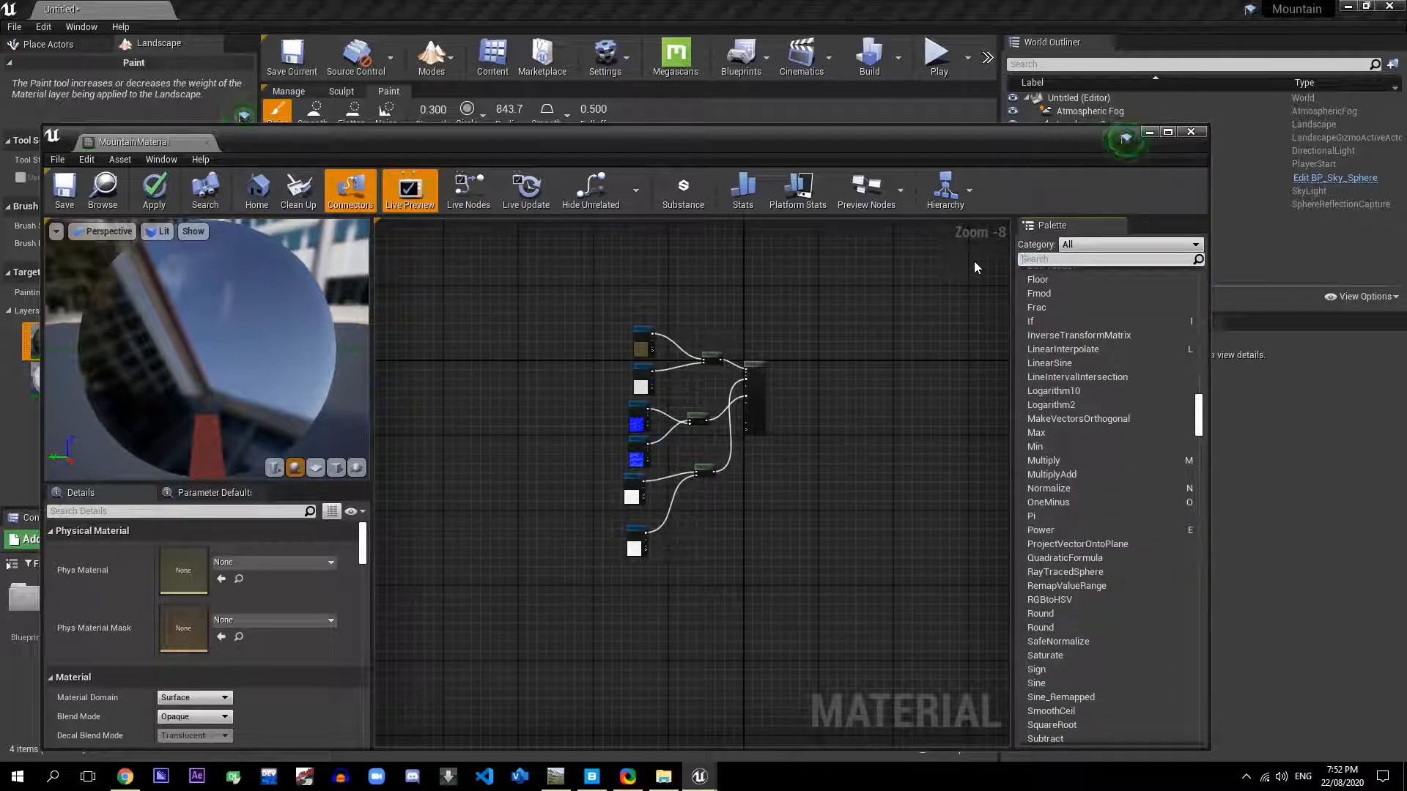
pyautogui.write('ble')
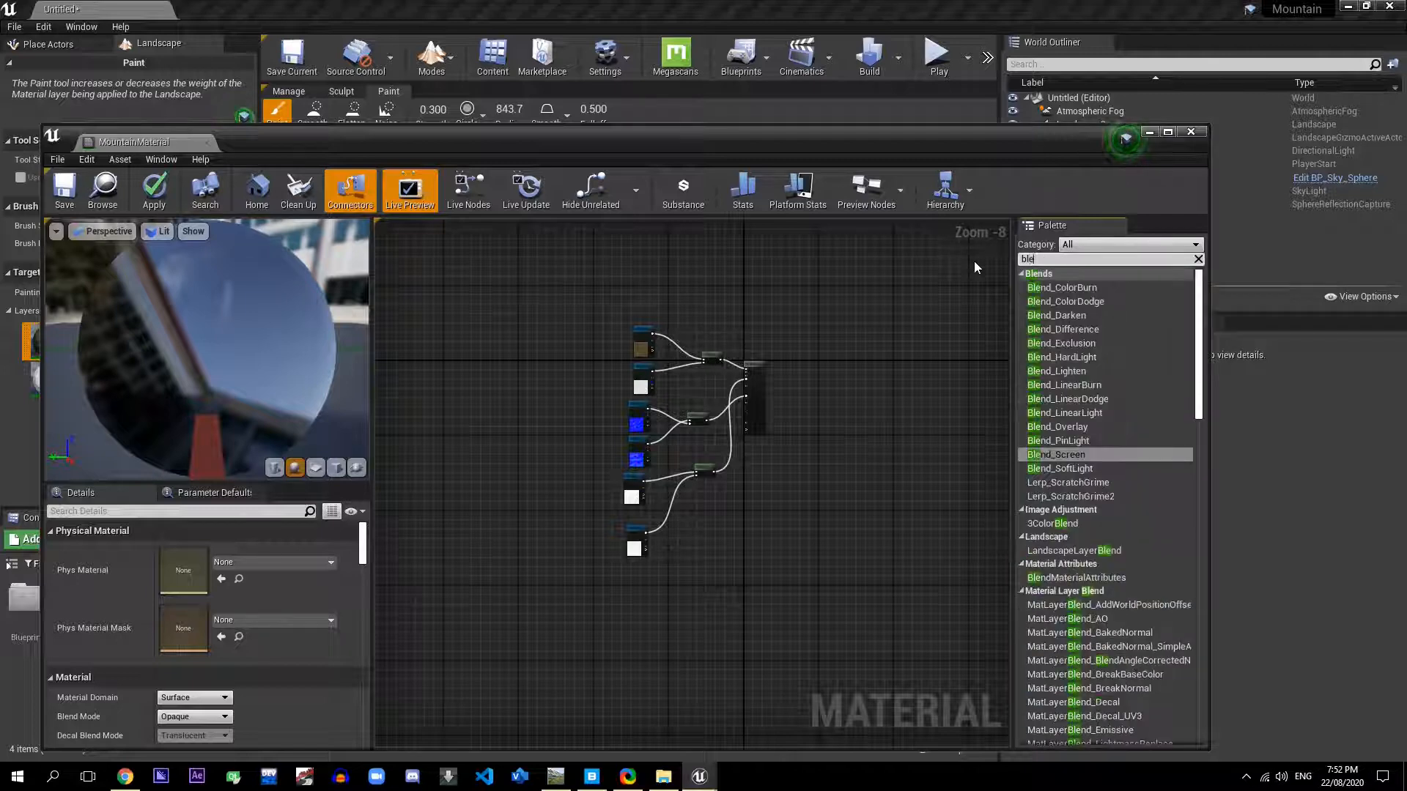
pyautogui.press('BackSpace')
pyautogui.press('BackSpace')
pyautogui.press('BackSpace')
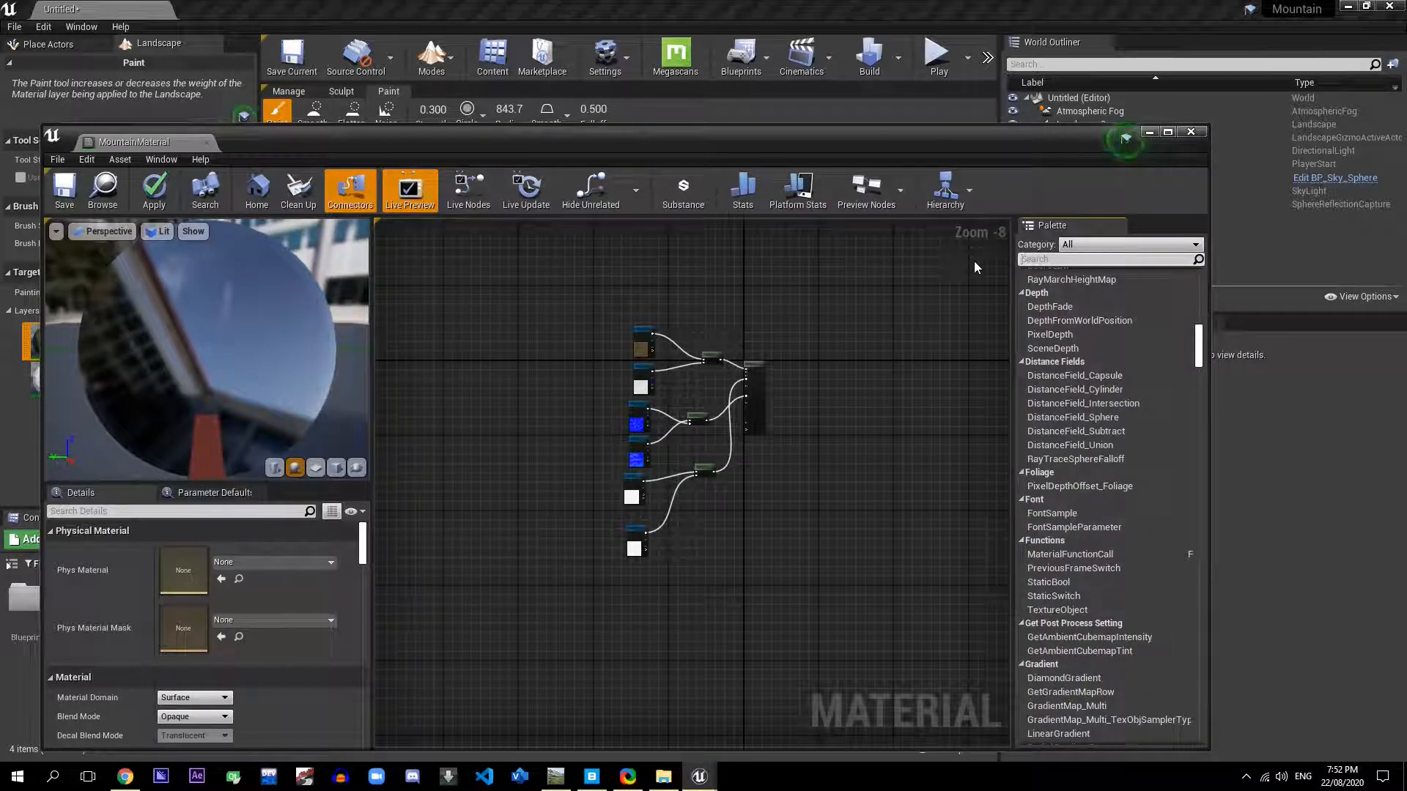
# Step: Find LandscapeLayerCoords with the search "layerco" and add the node to the empty graph area in front of the texture samples
pyautogui.write('layer')
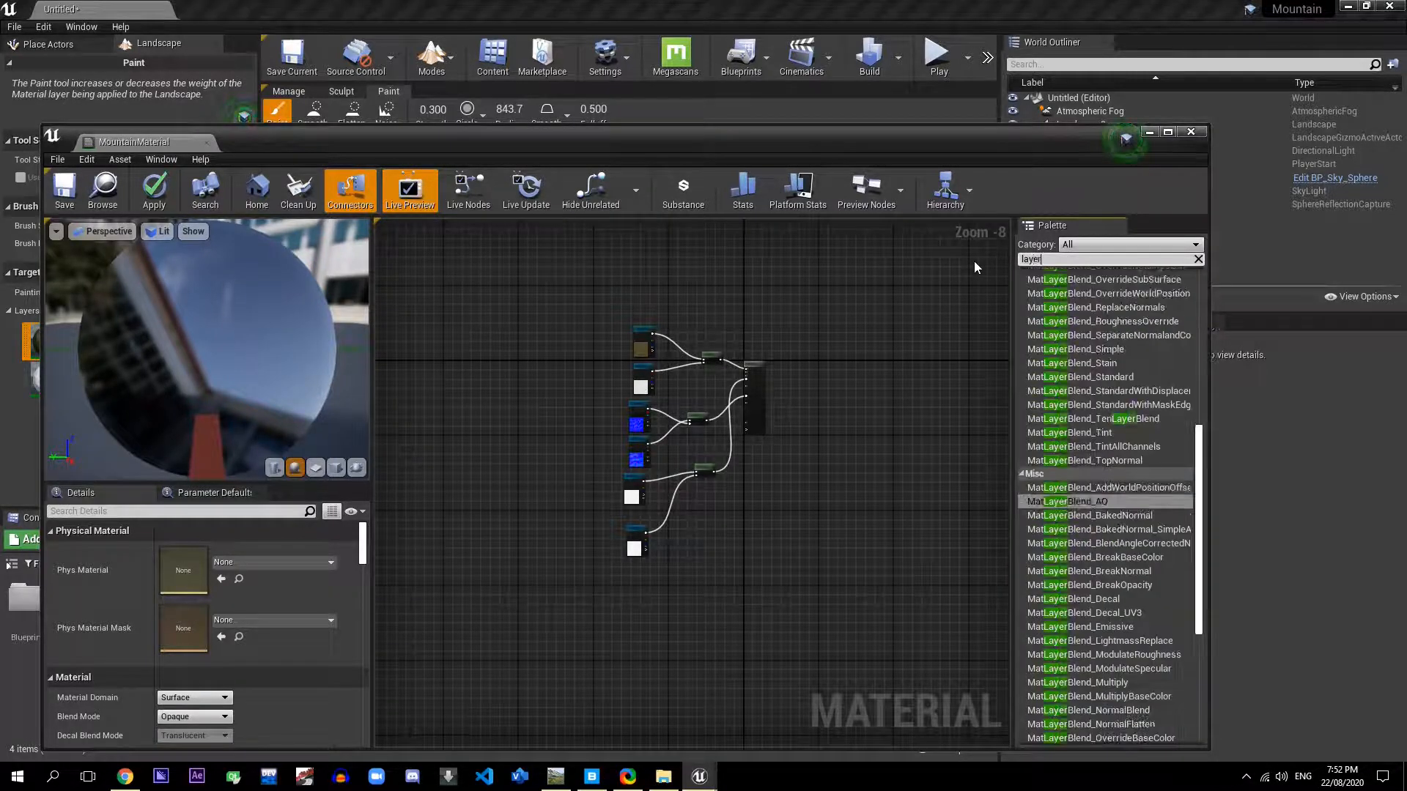
pyautogui.write('co')
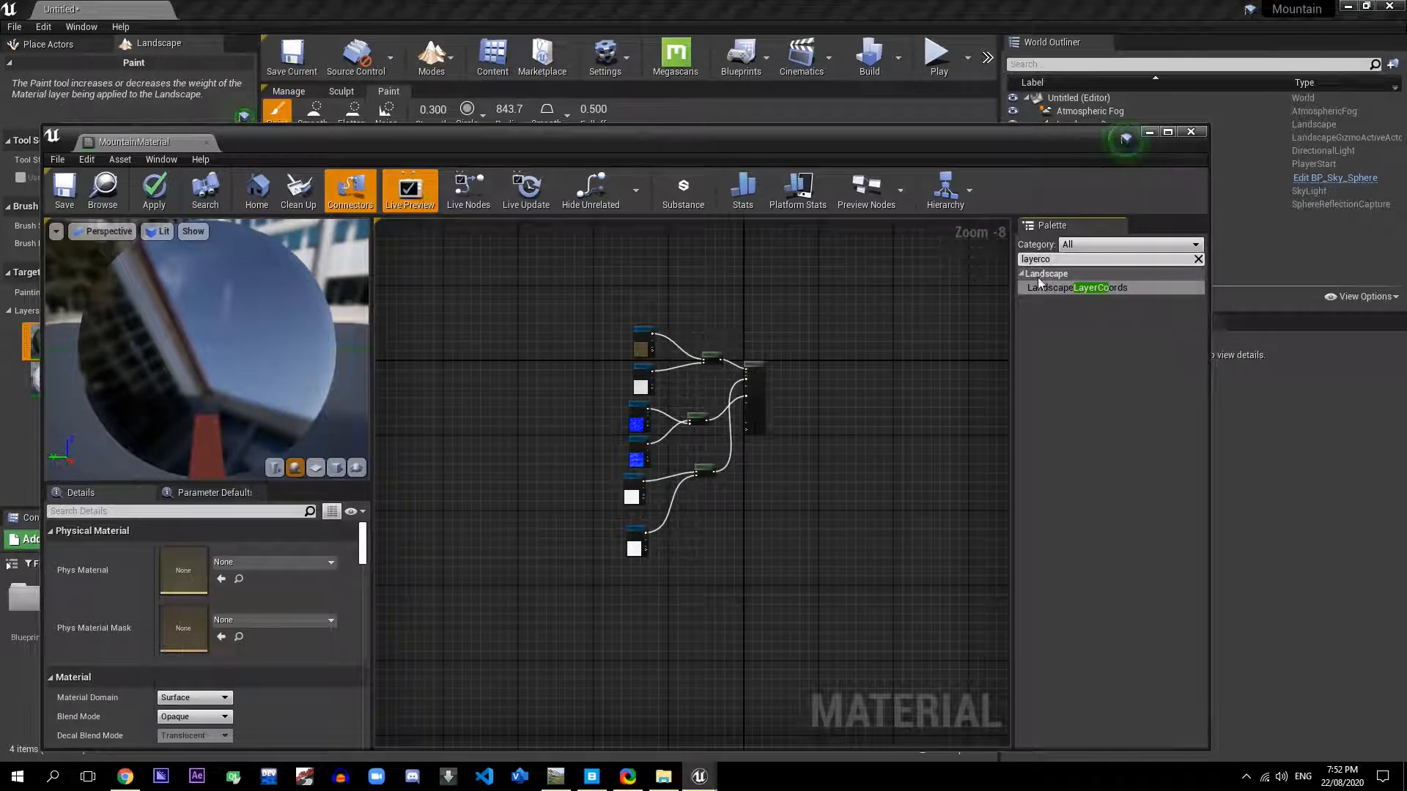
pyautogui.moveTo(1039, 286); pyautogui.dragTo(510, 373)
pyautogui.moveTo(529, 404); pyautogui.dragTo(557, 403, button='right')
pyautogui.scroll(3, 557, 403)
pyautogui.rightClick(557, 403)
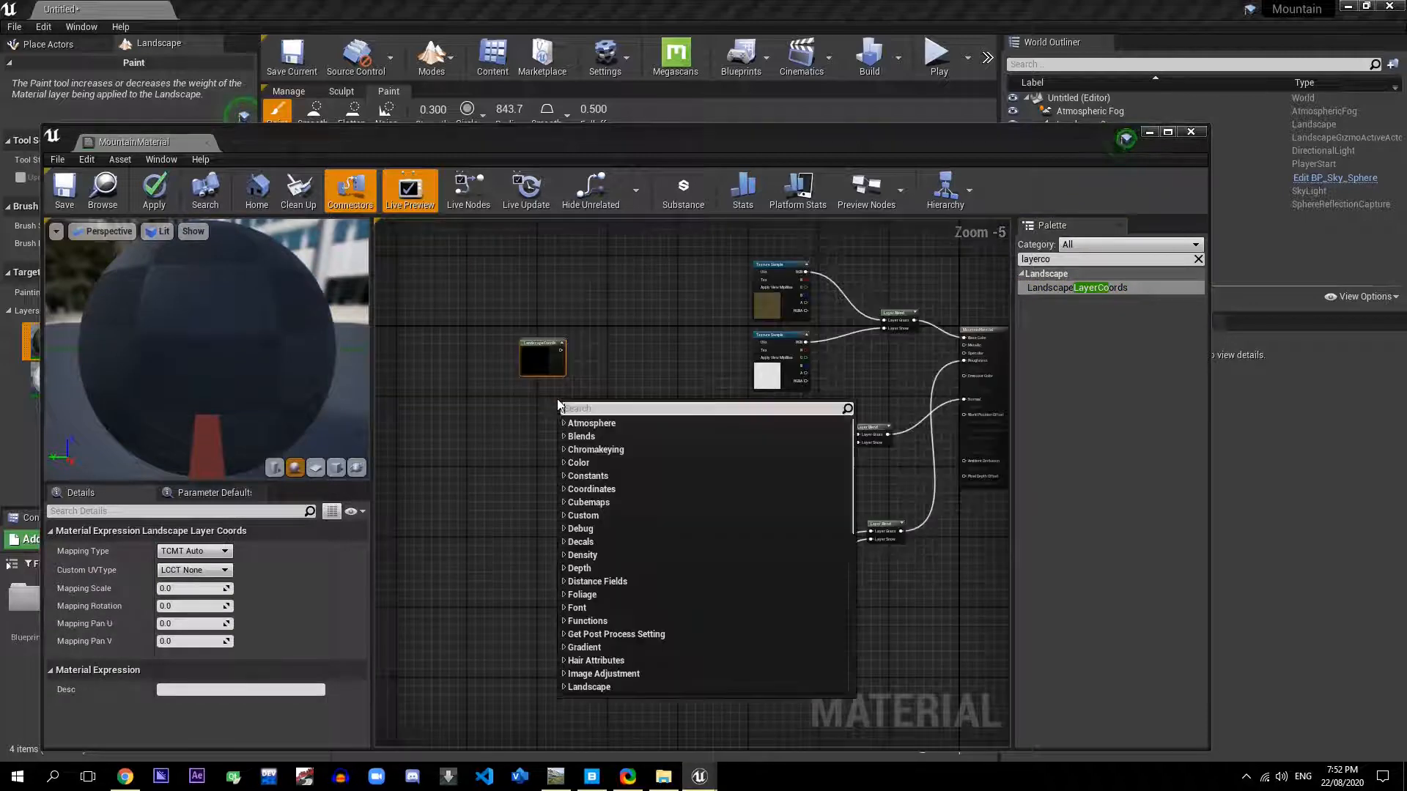
pyautogui.rightClick(609, 341)
pyautogui.scroll(2, 585, 347)
pyautogui.click(584, 349)
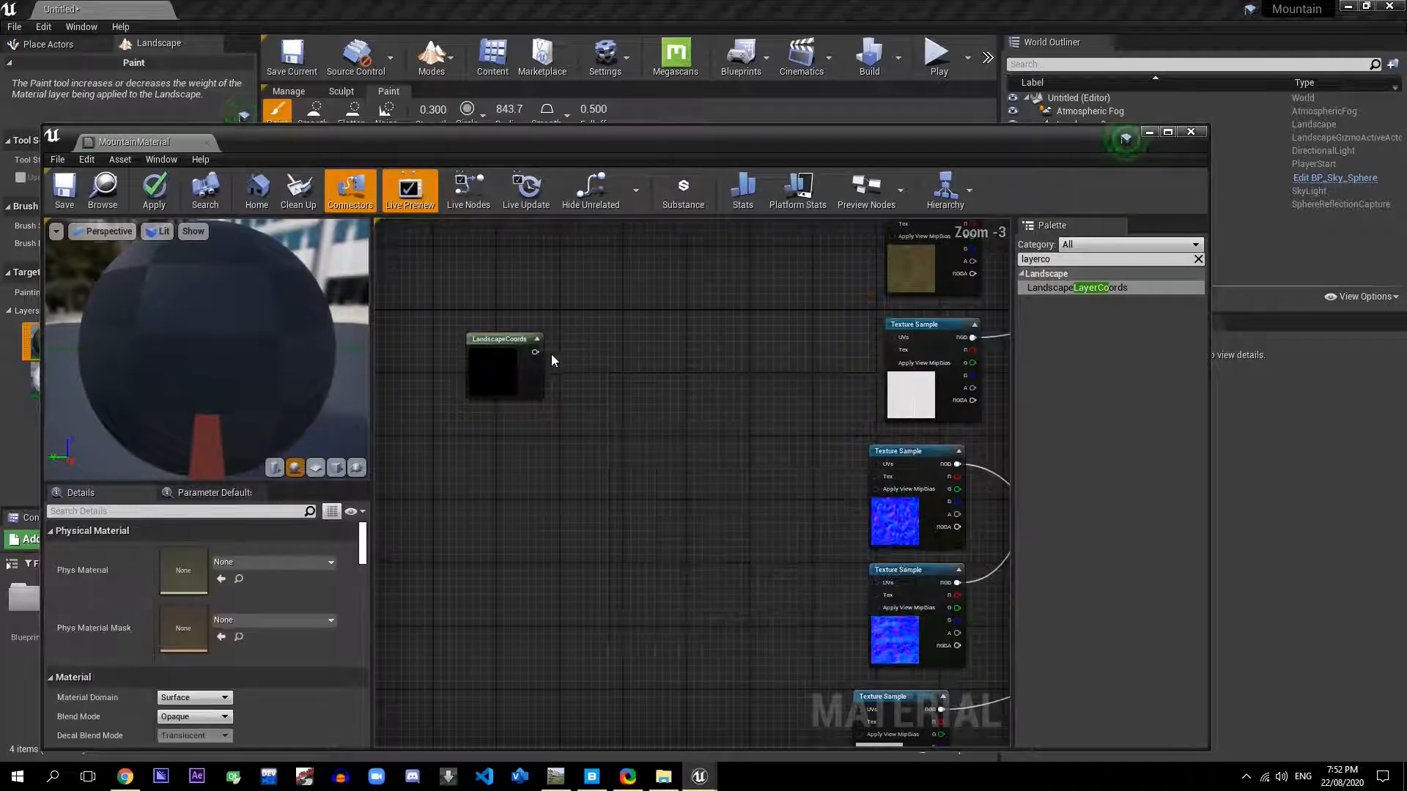
# Step: Connect the LandscapeCoords output to the UVs inputs of the grass and snow color samples and both normal map samples
pyautogui.moveTo(561, 346); pyautogui.dragTo(575, 402, button='right')
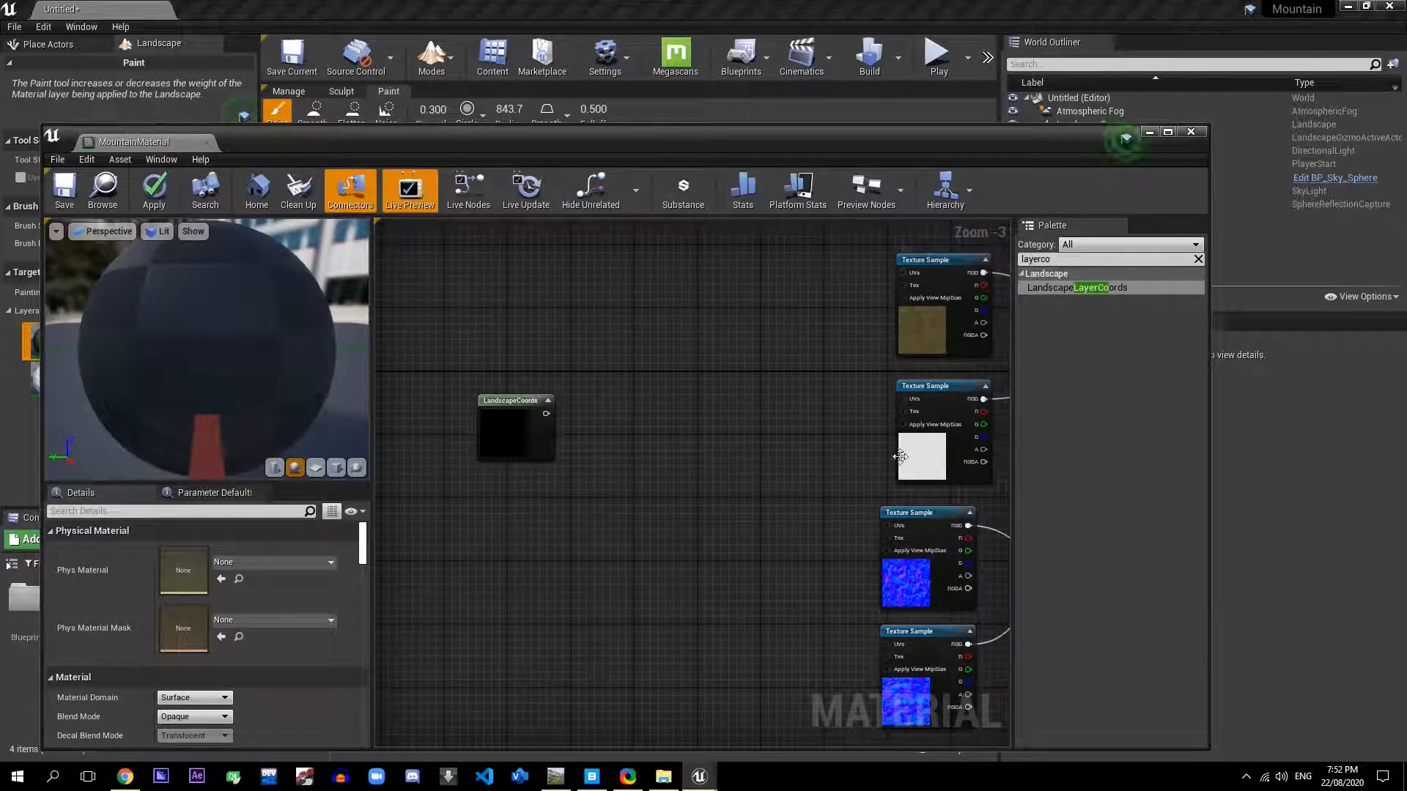
pyautogui.moveTo(546, 413); pyautogui.dragTo(908, 291)
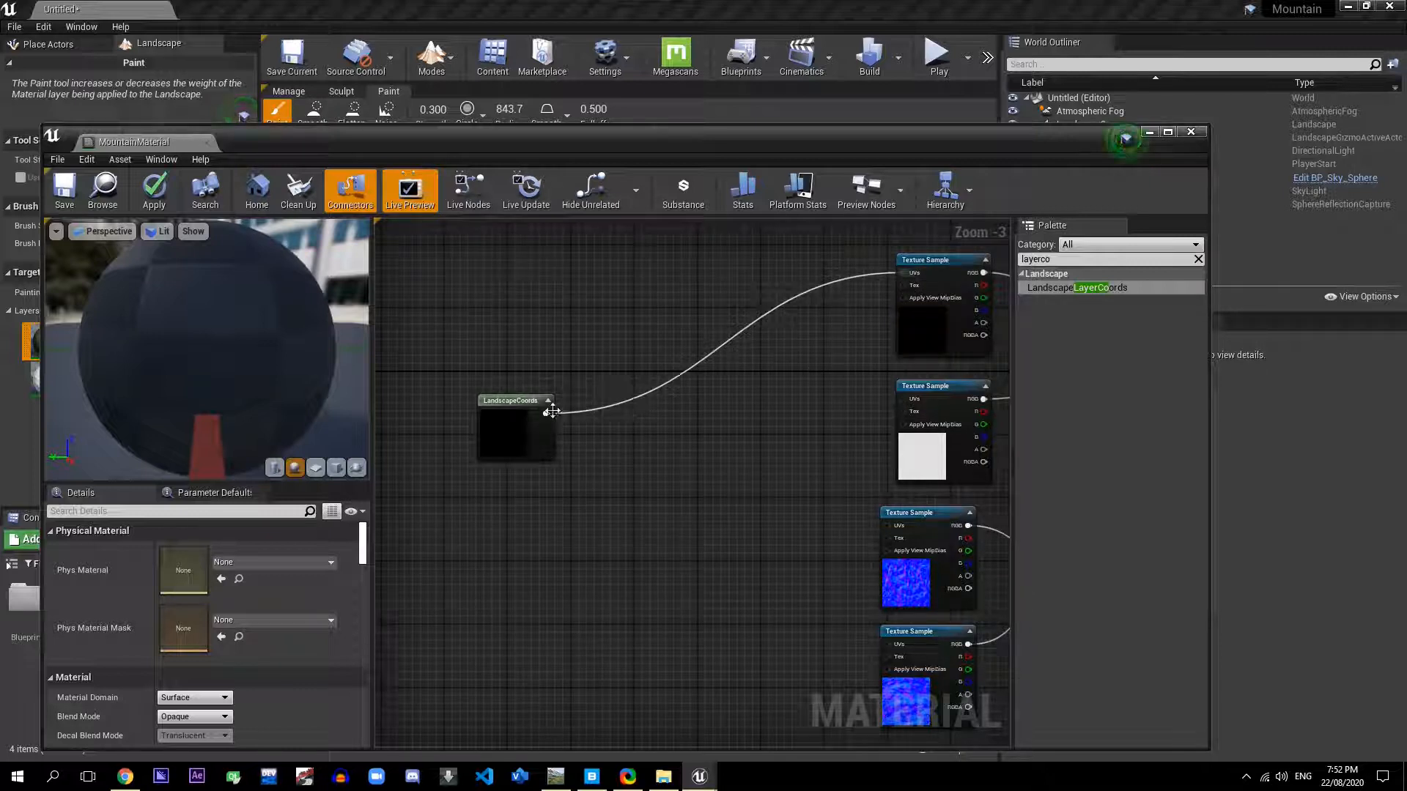
pyautogui.moveTo(545, 414); pyautogui.dragTo(901, 417)
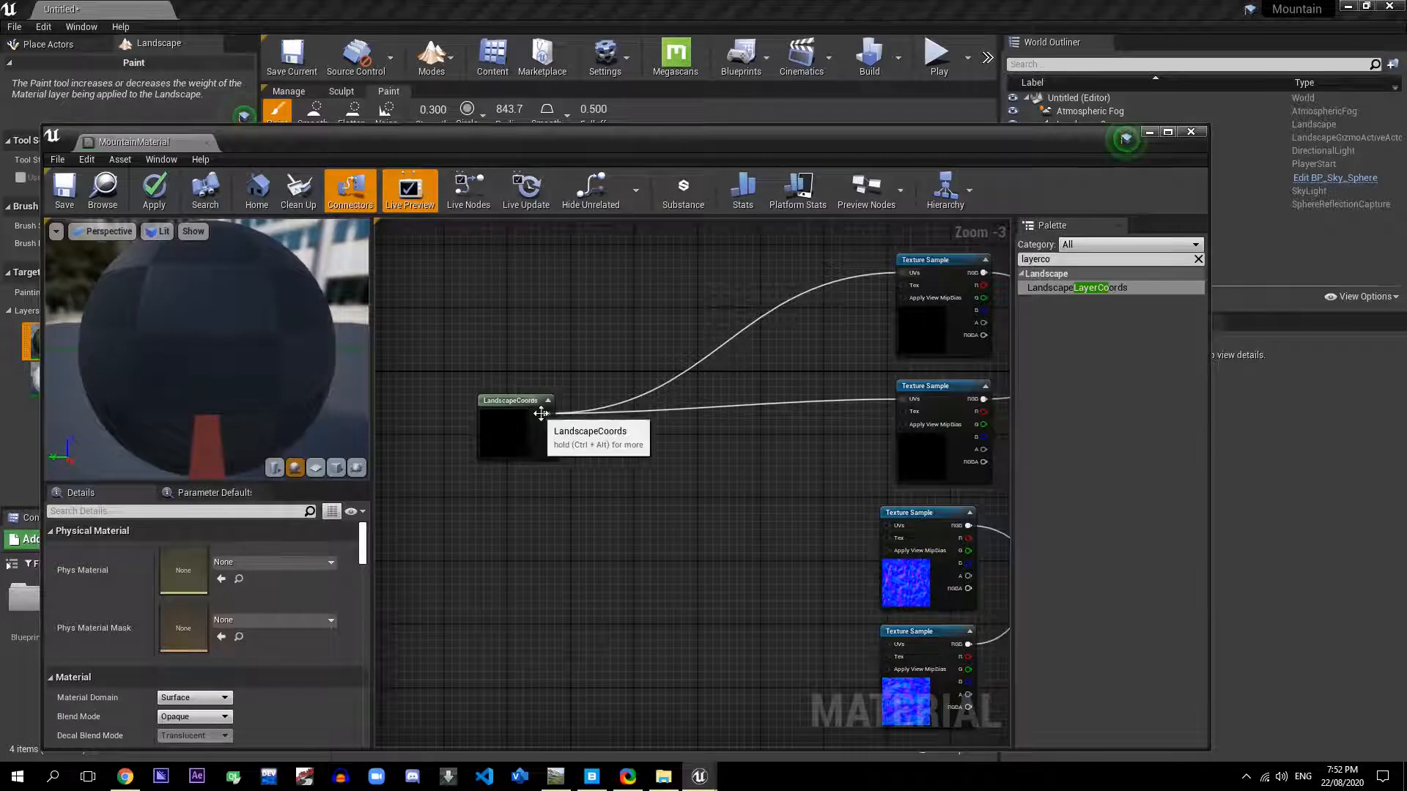
pyautogui.moveTo(545, 413); pyautogui.dragTo(893, 525)
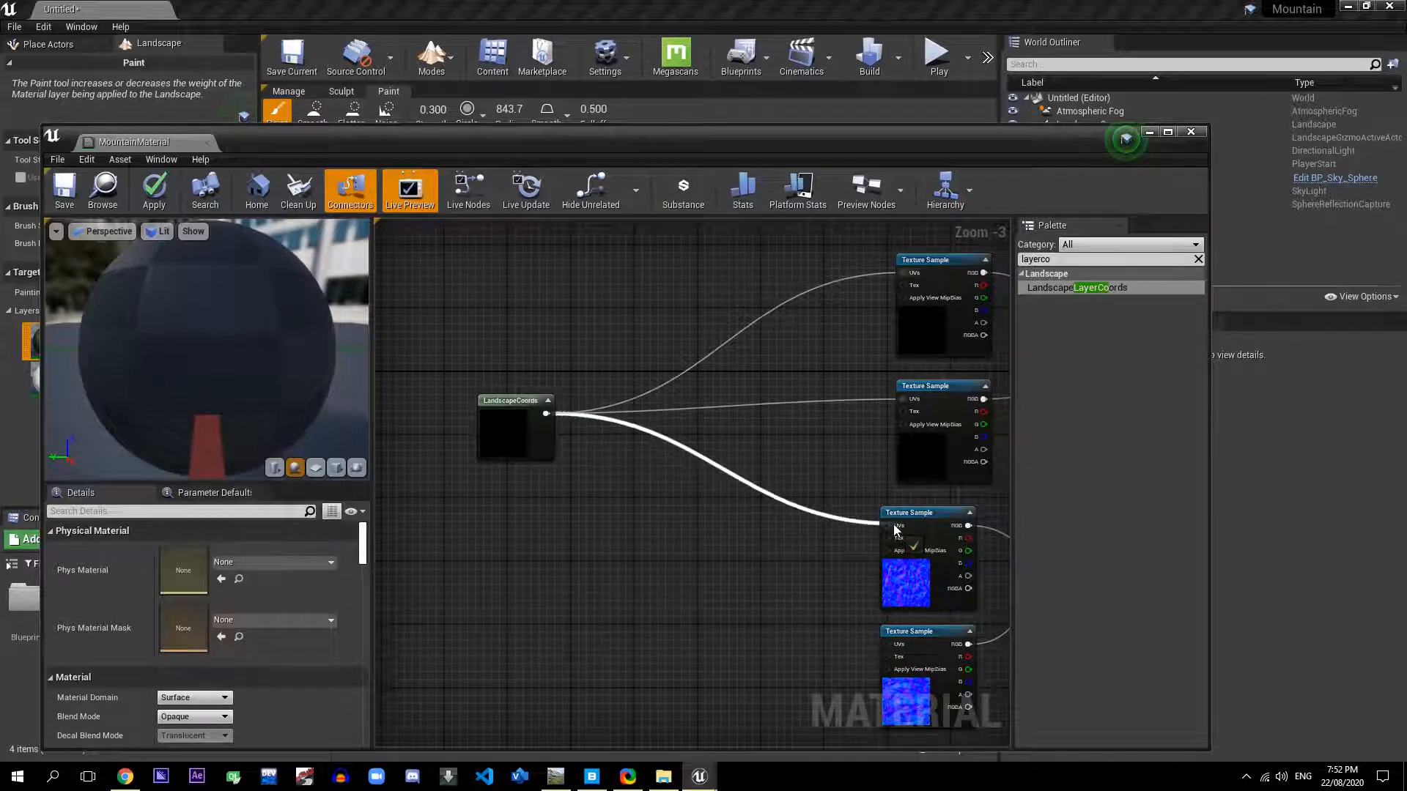
pyautogui.moveTo(772, 558); pyautogui.dragTo(762, 395, button='right')
pyautogui.moveTo(537, 251); pyautogui.dragTo(891, 488)
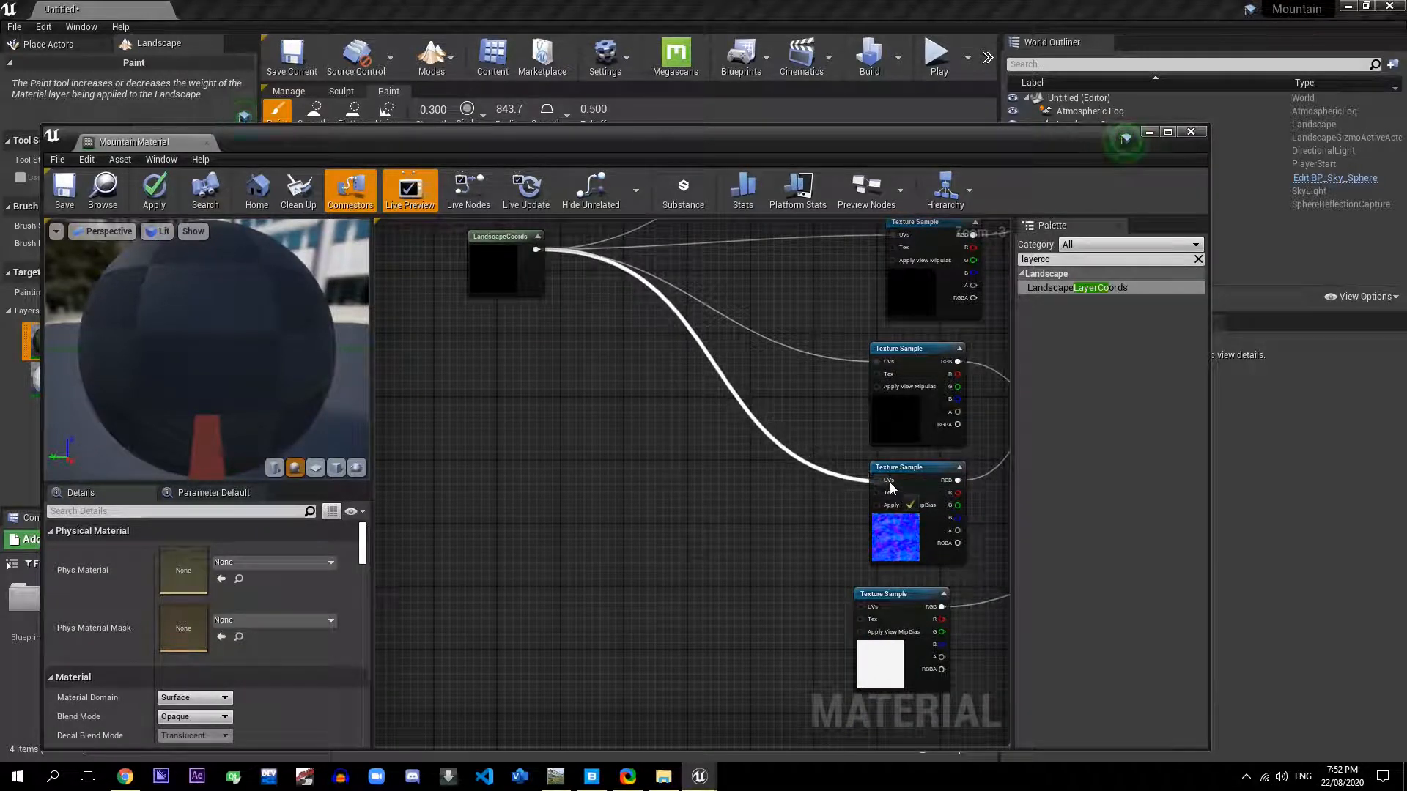
# Step: Connect the LandscapeCoords output to the UVs inputs of the two roughness texture samples
pyautogui.moveTo(537, 251); pyautogui.dragTo(872, 613)
pyautogui.moveTo(878, 573); pyautogui.dragTo(893, 539, button='right')
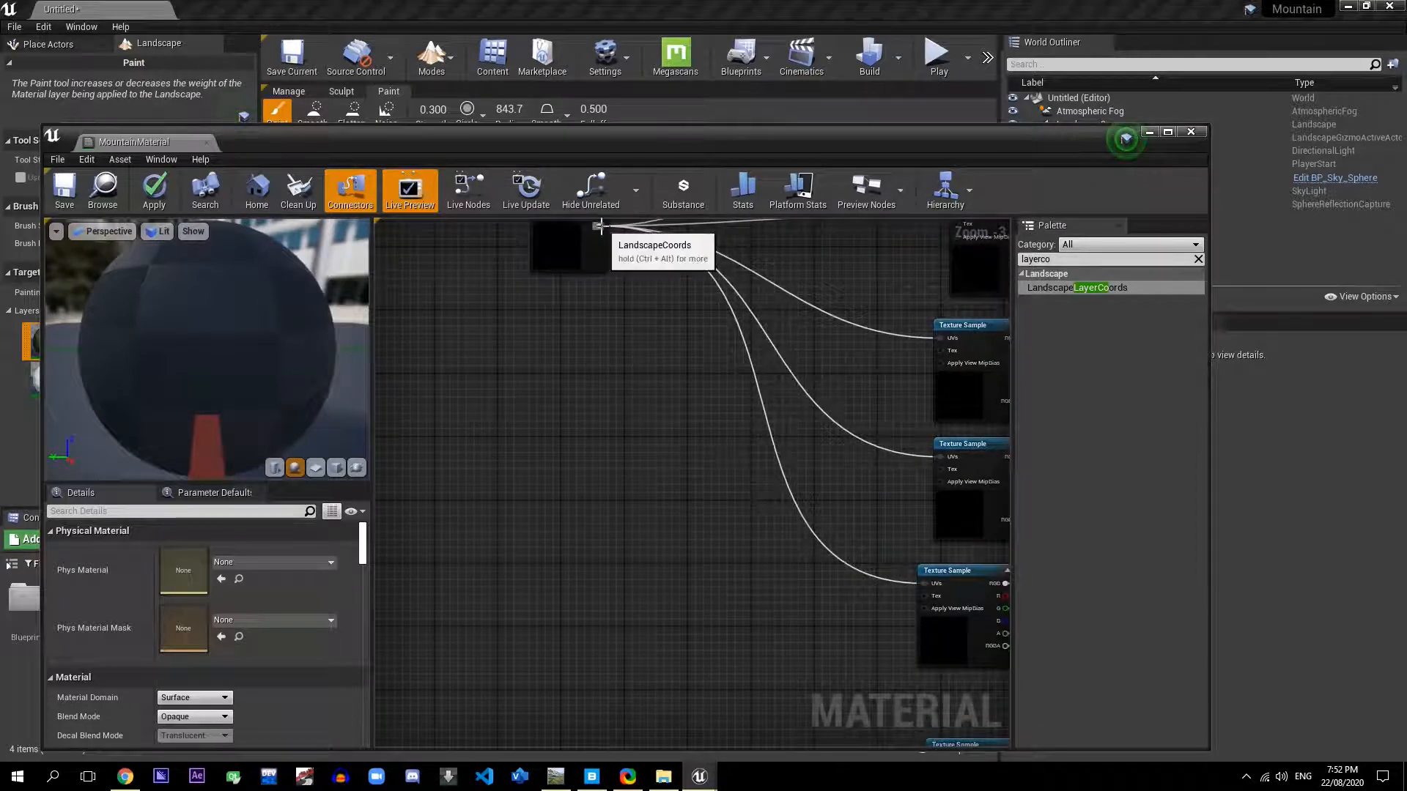
pyautogui.scroll(-1, 692, 479)
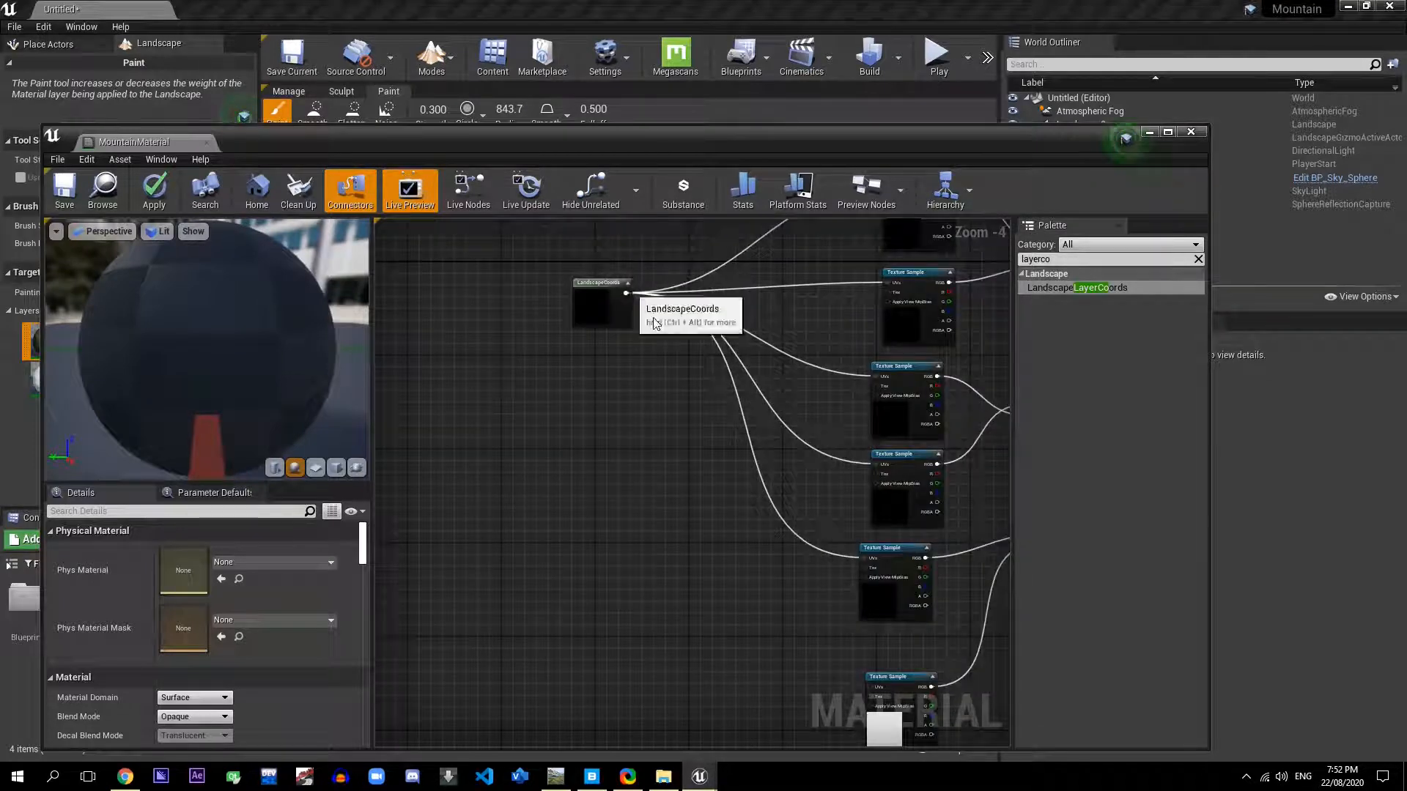
pyautogui.moveTo(626, 293); pyautogui.dragTo(877, 688)
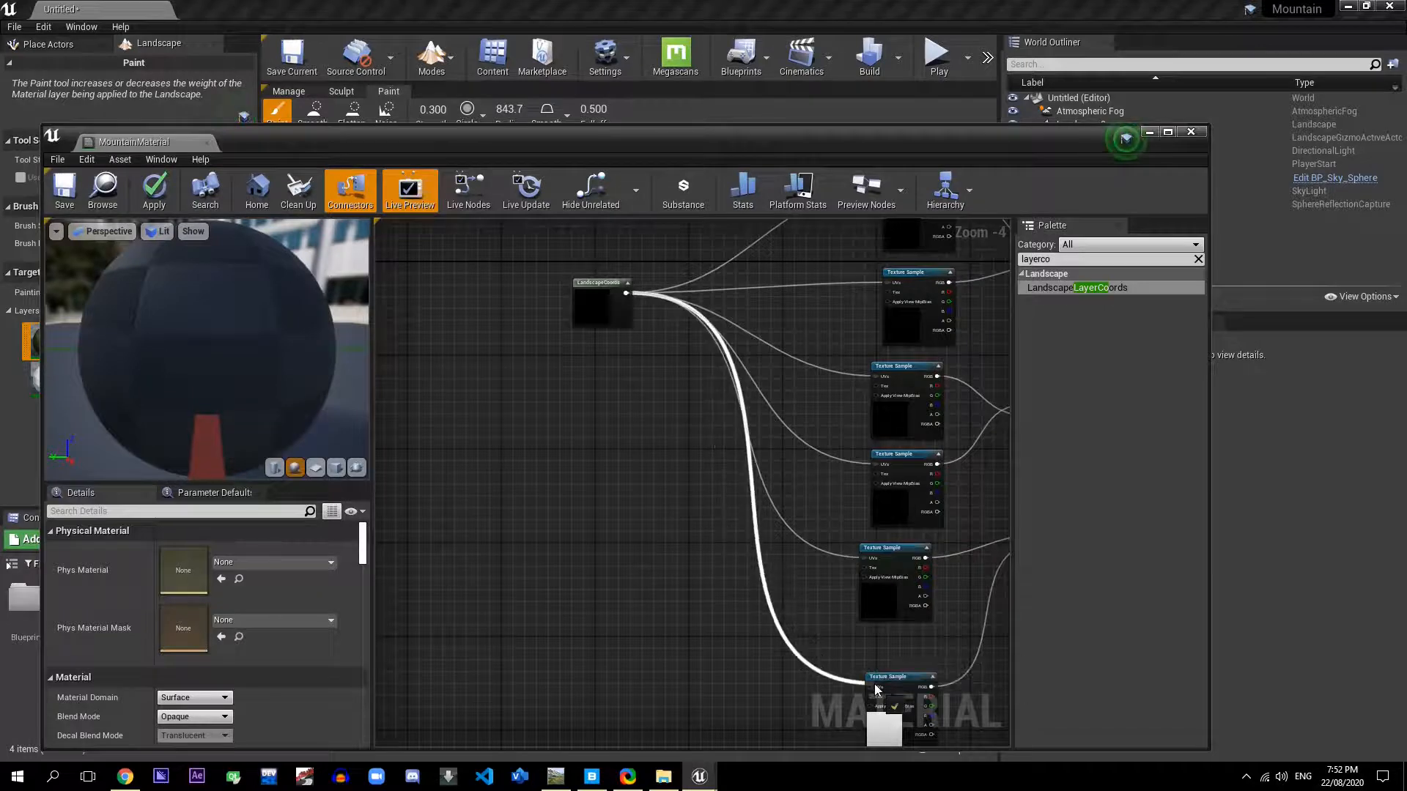
# Step: Set the LandscapeCoords node's Mapping Scale to 5 and save the material
pyautogui.moveTo(896, 657); pyautogui.dragTo(937, 694, button='right')
pyautogui.click(631, 328)
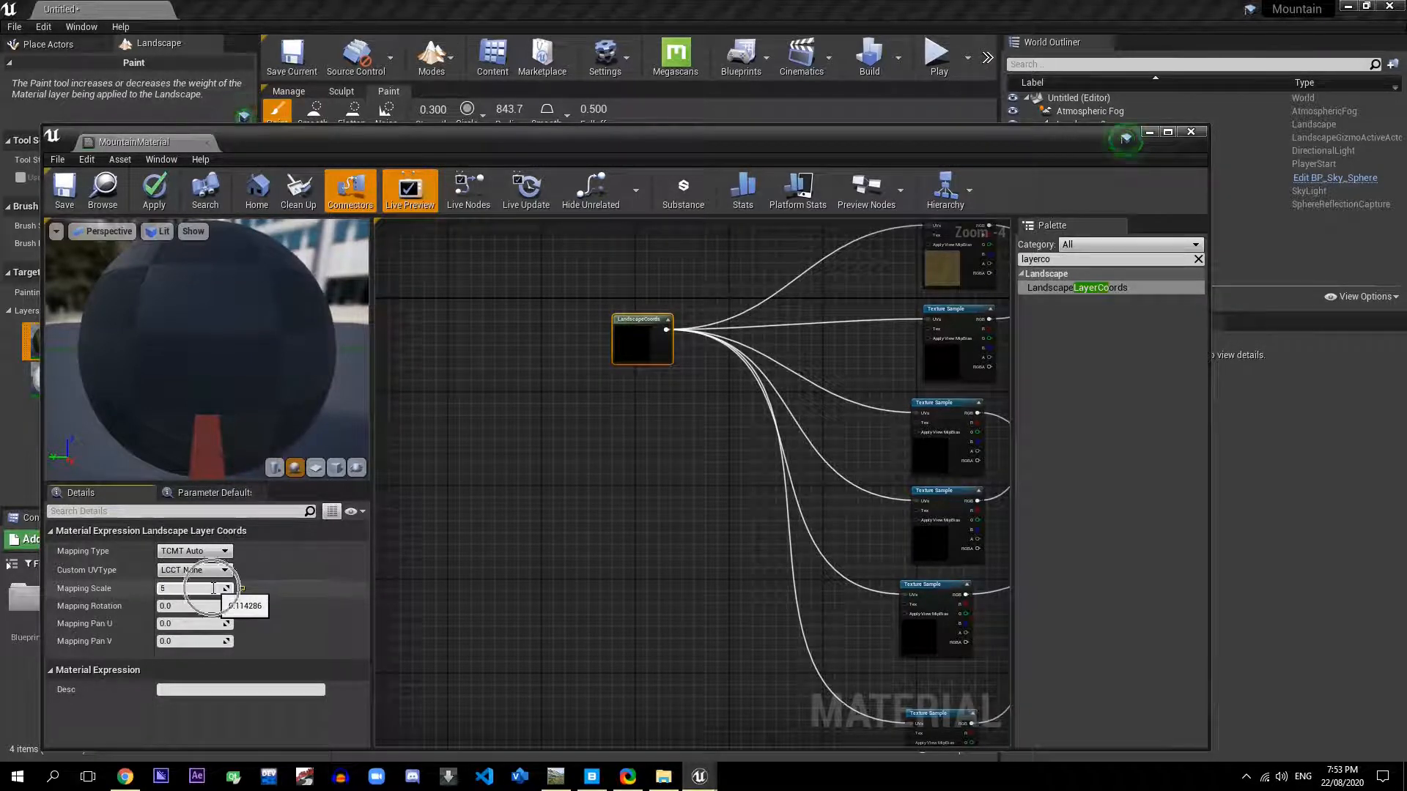
pyautogui.click(62, 206)
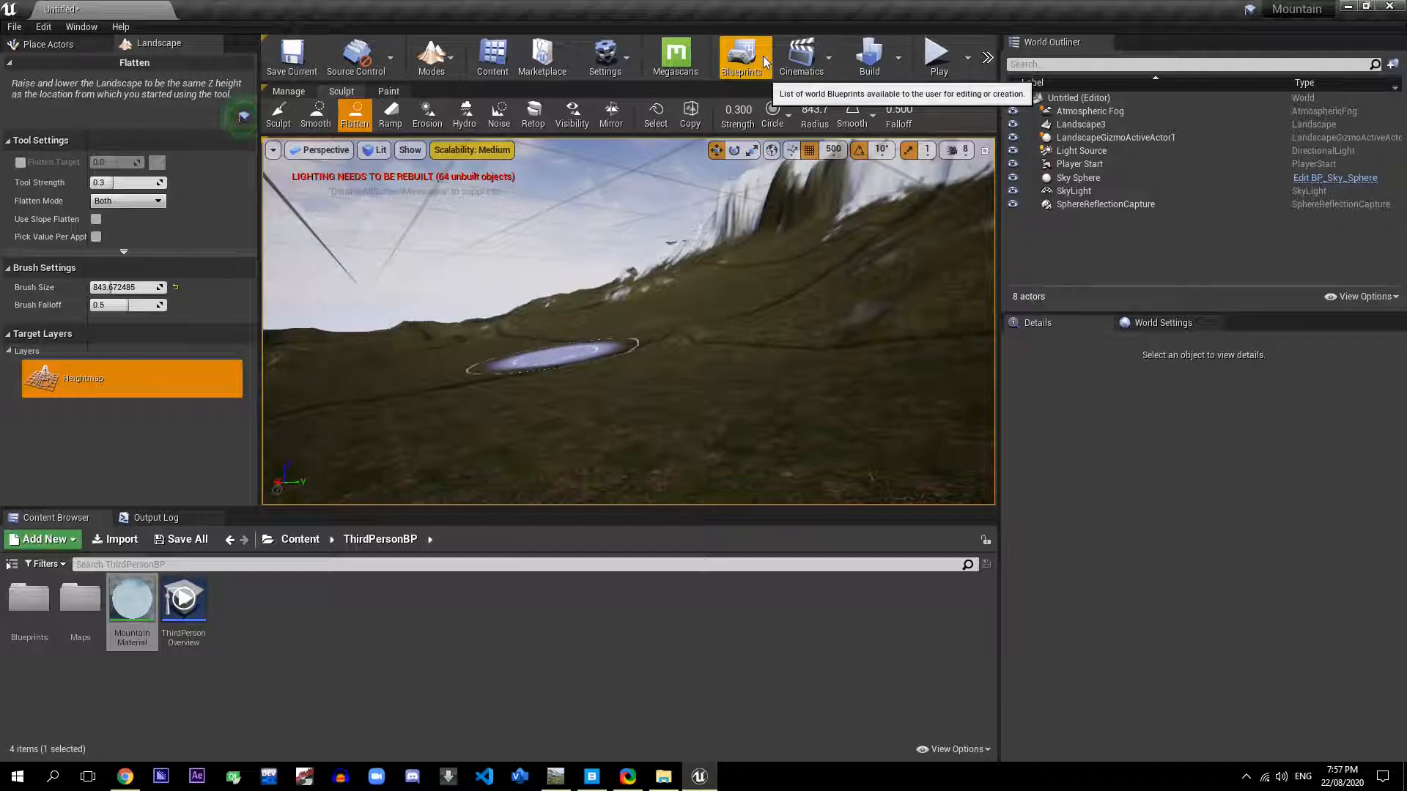
# Step: Build only the lighting for the mountain level
pyautogui.click(899, 55)
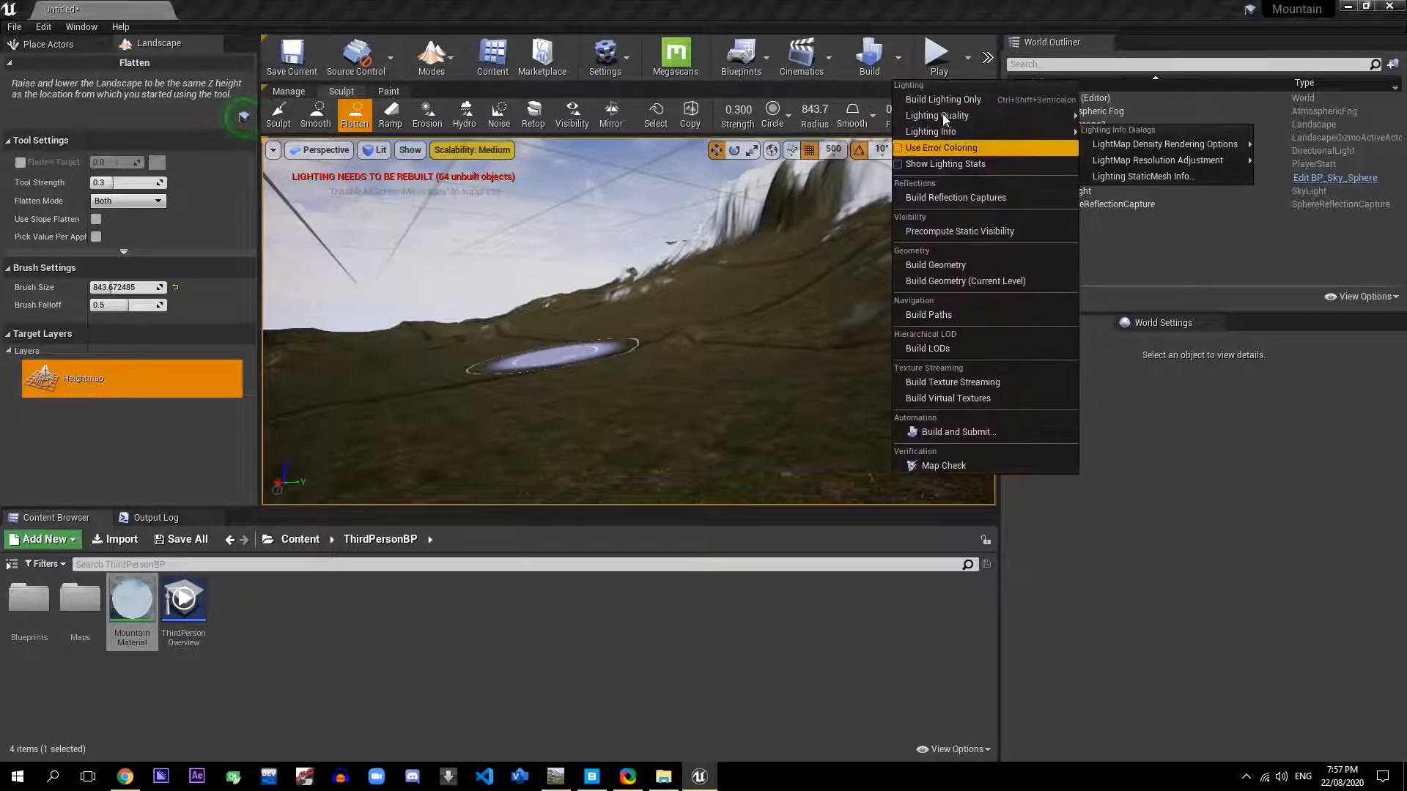
pyautogui.click(943, 99)
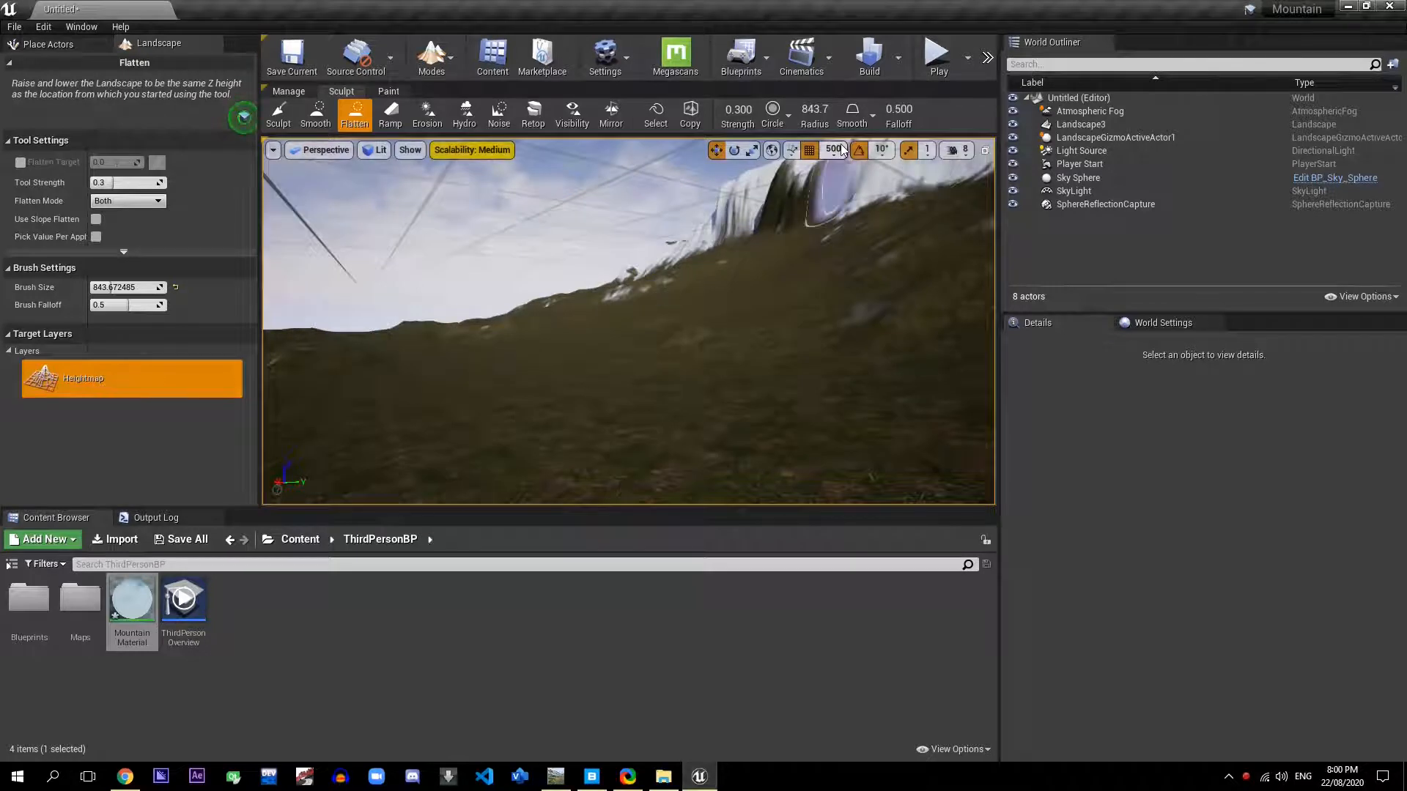
# Step: Play the level in full screen and run the character over the grass to examine the rescaled textures
pyautogui.click(932, 59)
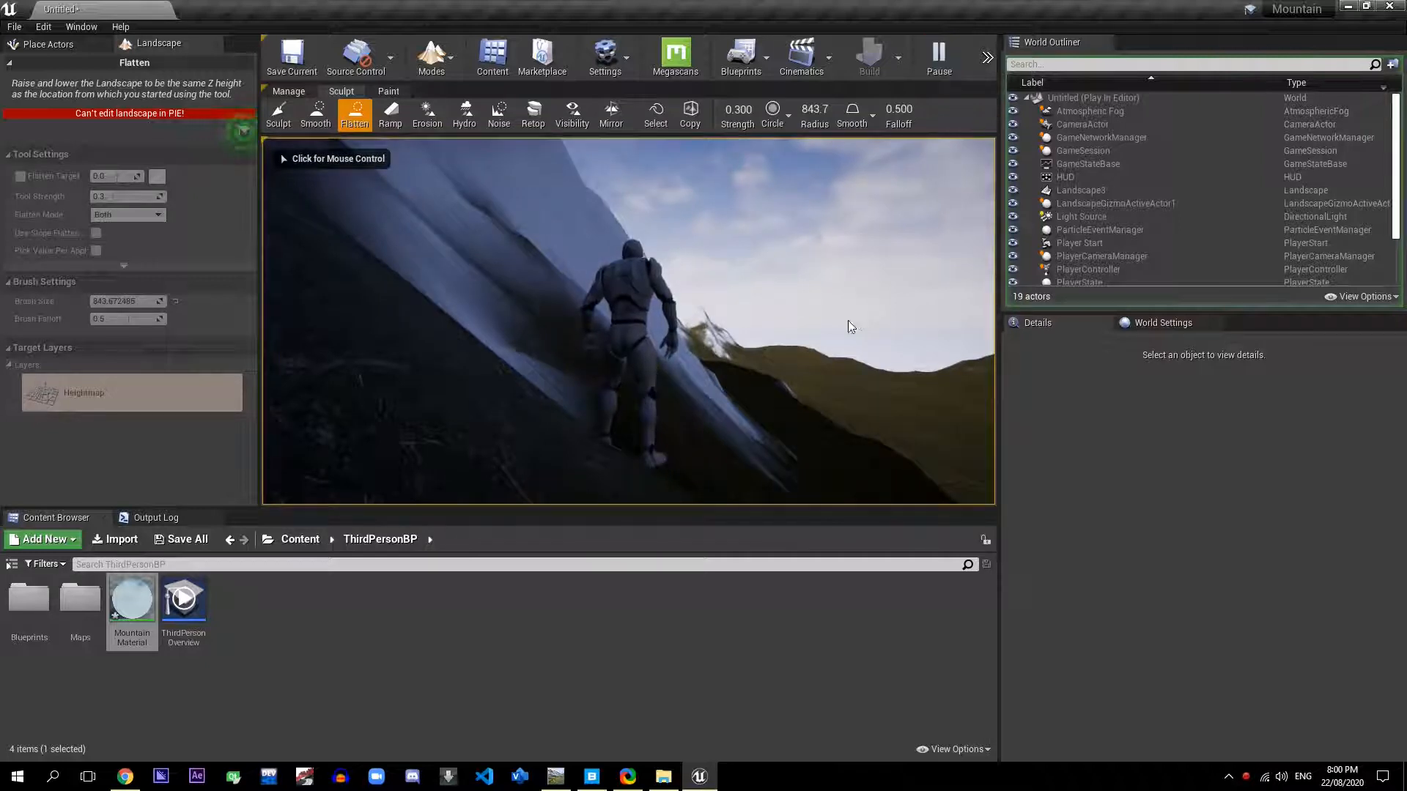
pyautogui.click(716, 379)
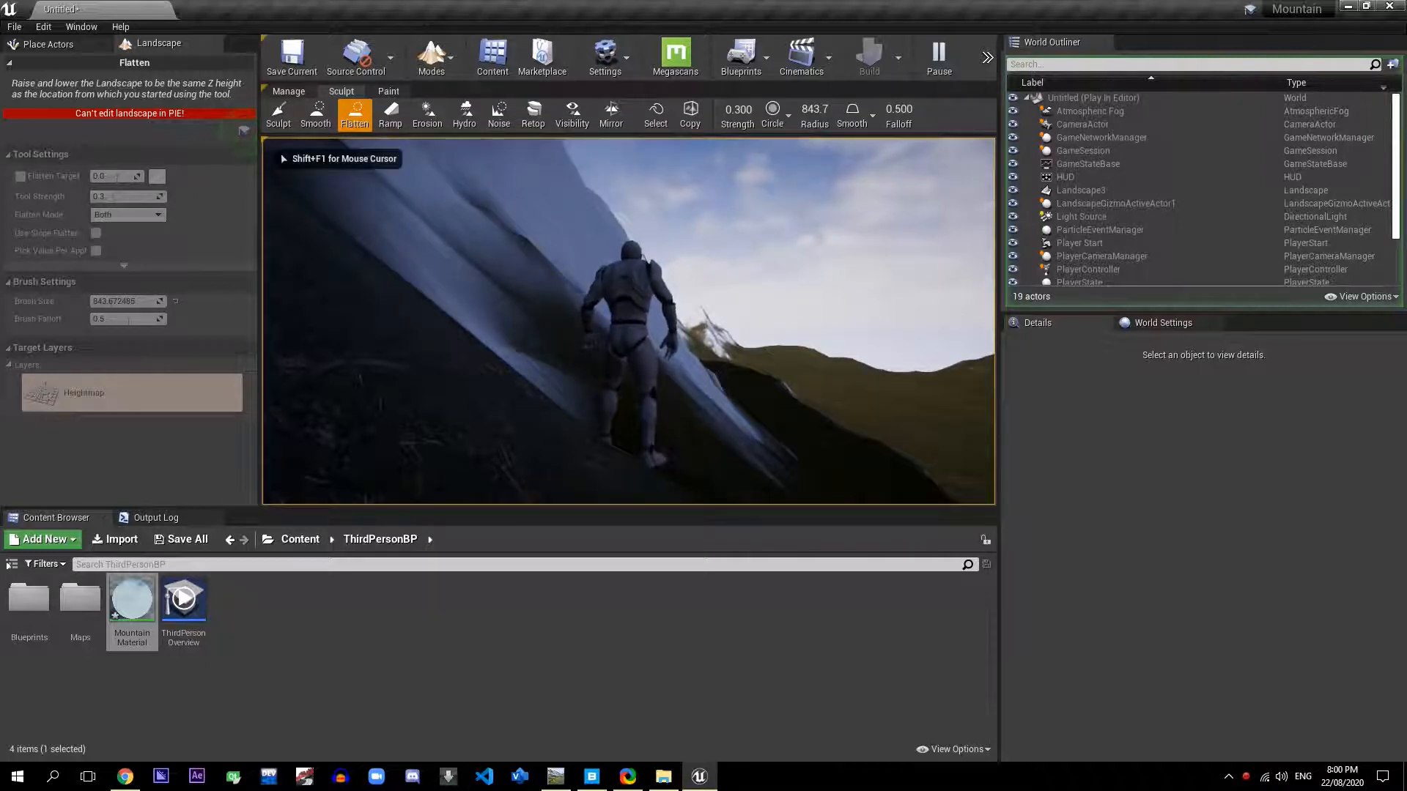
pyautogui.press('F11')
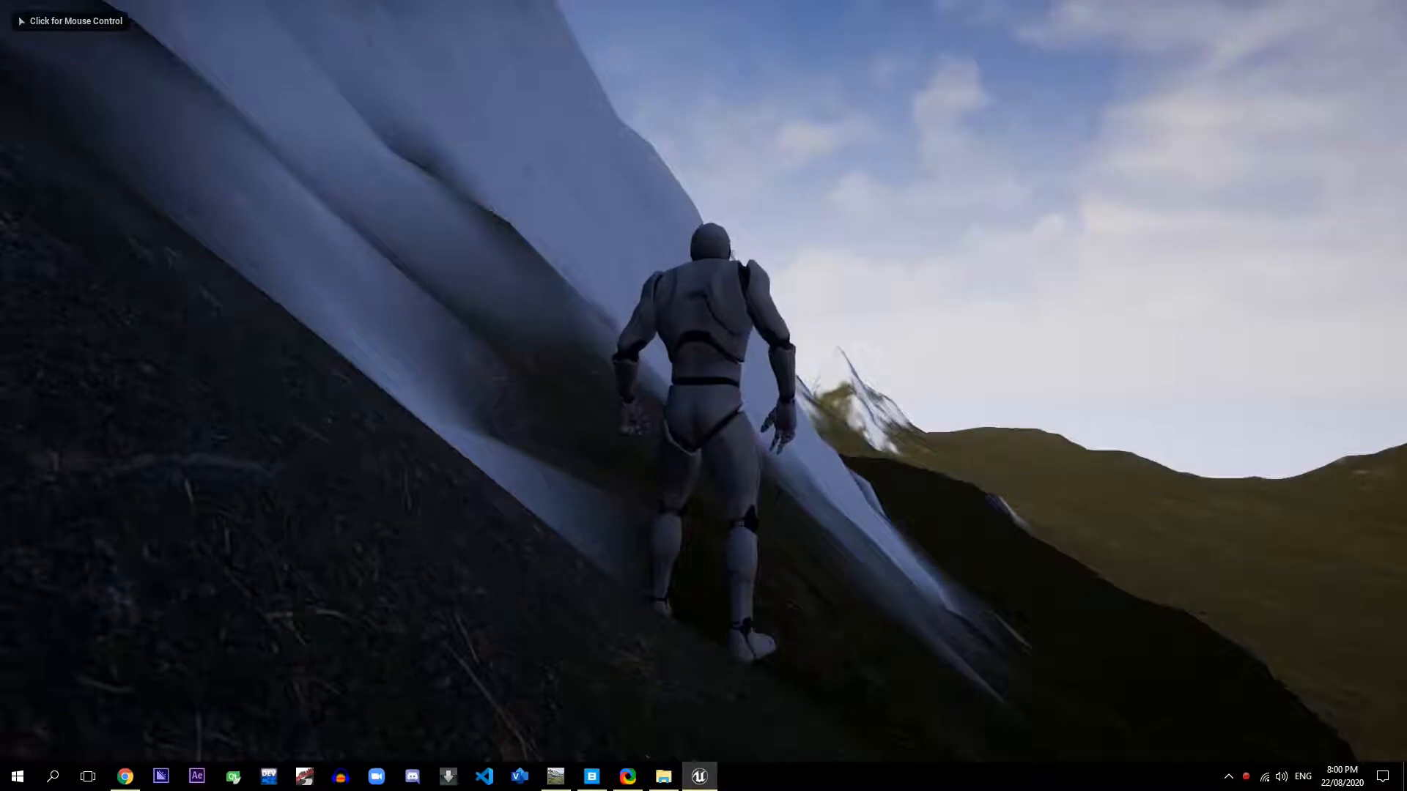
pyautogui.click(730, 251)
pyautogui.press('w')
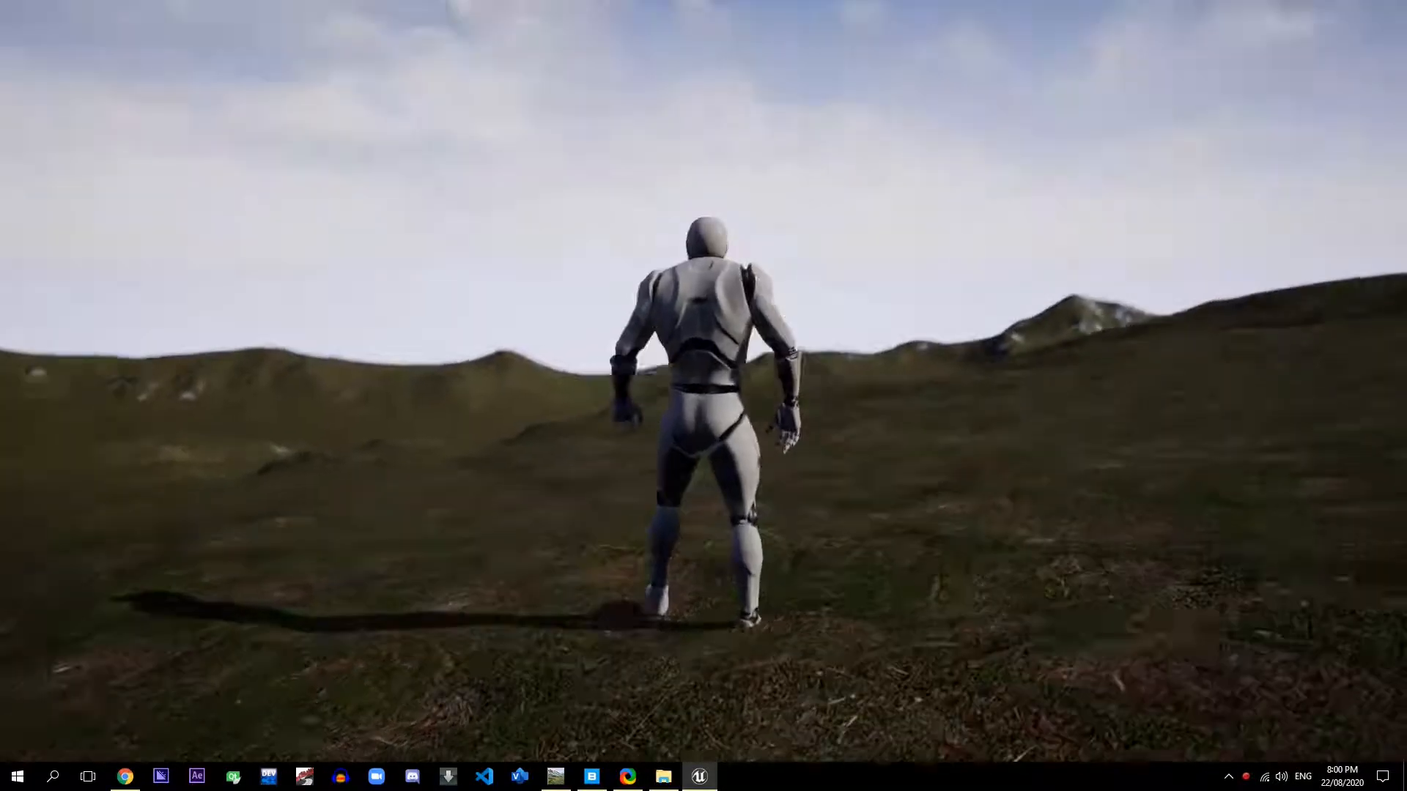
pyautogui.press('w')
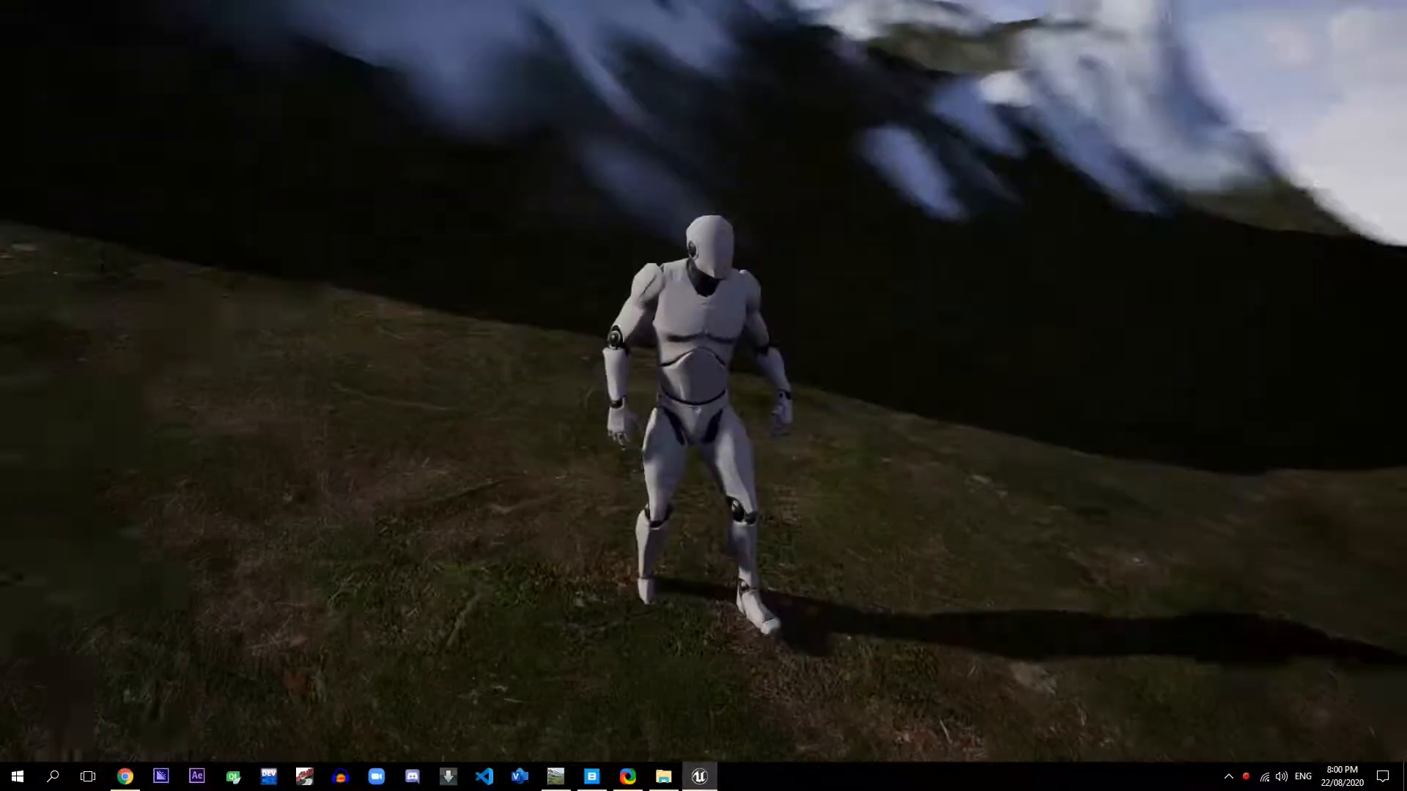
pyautogui.press('w')
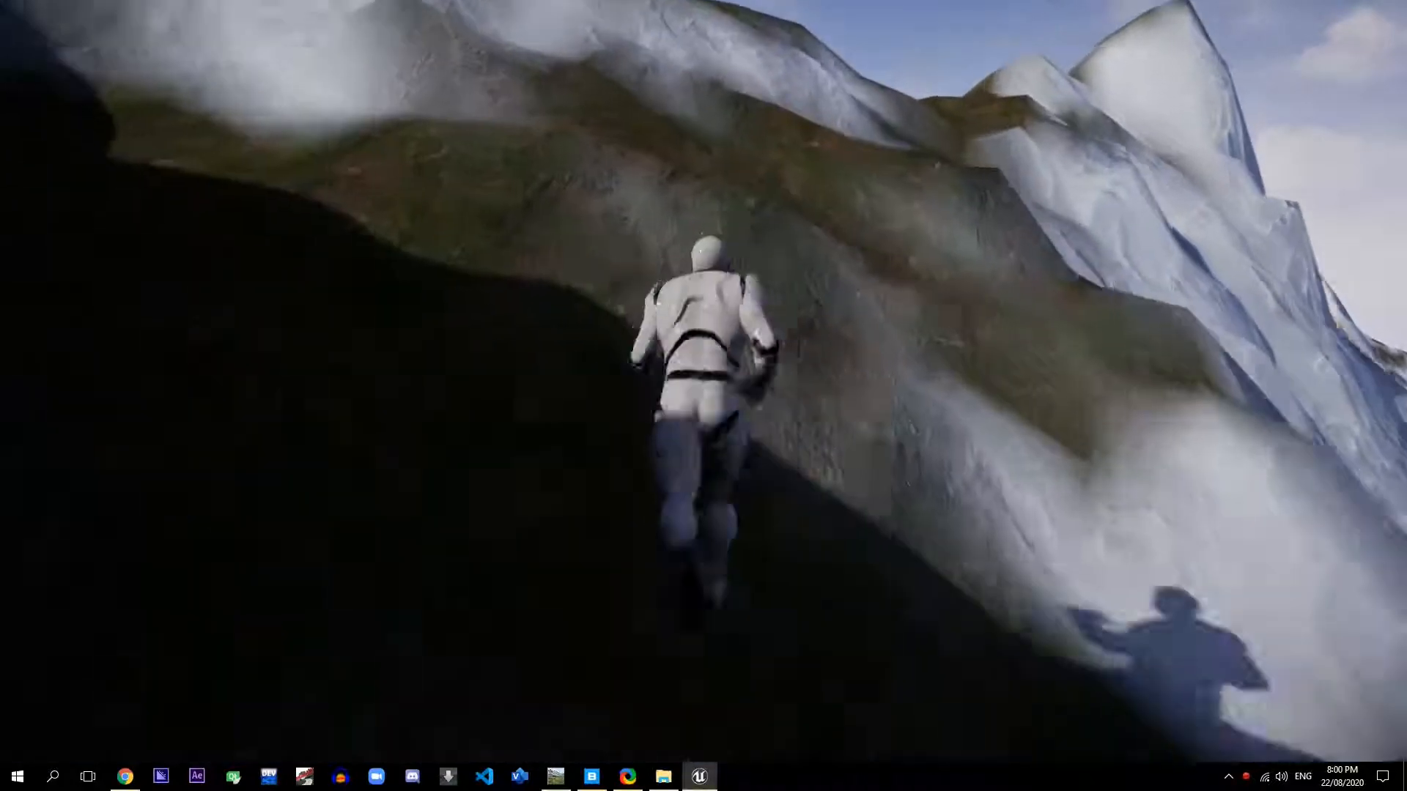
# Step: Run and jump the character up the snowy ridges to the summit to examine the blended grass and snow textures
pyautogui.press('w')
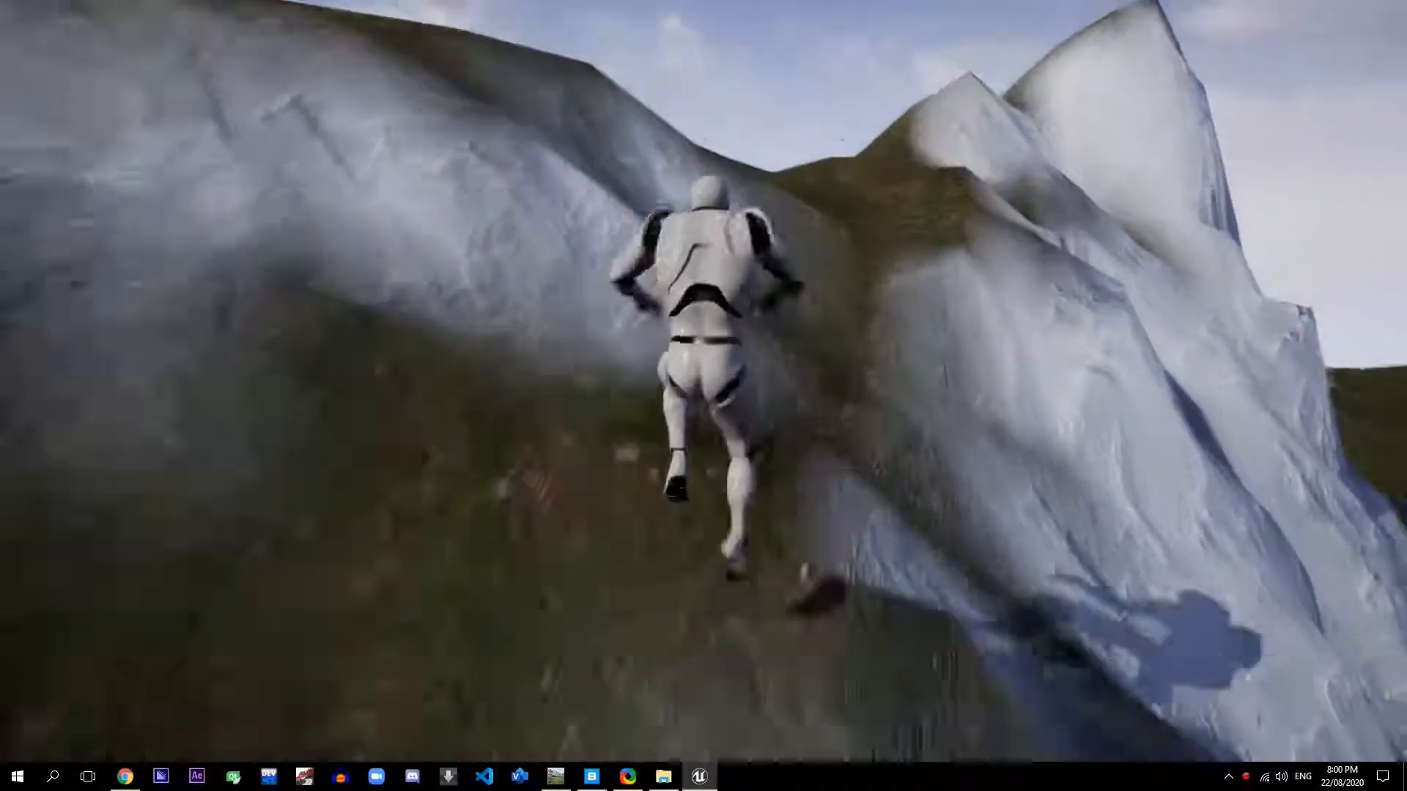
pyautogui.press('w')
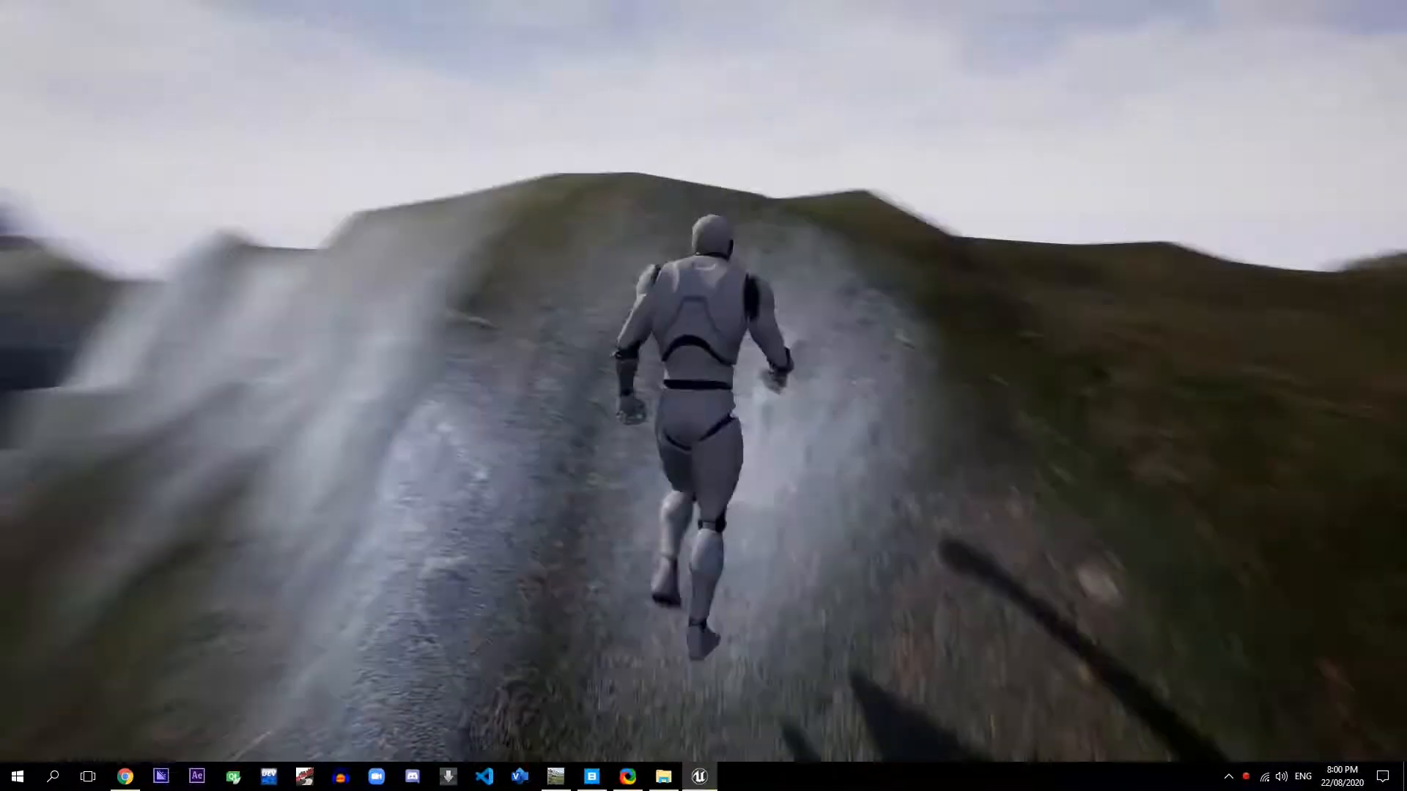
pyautogui.press('w')
pyautogui.press('space')
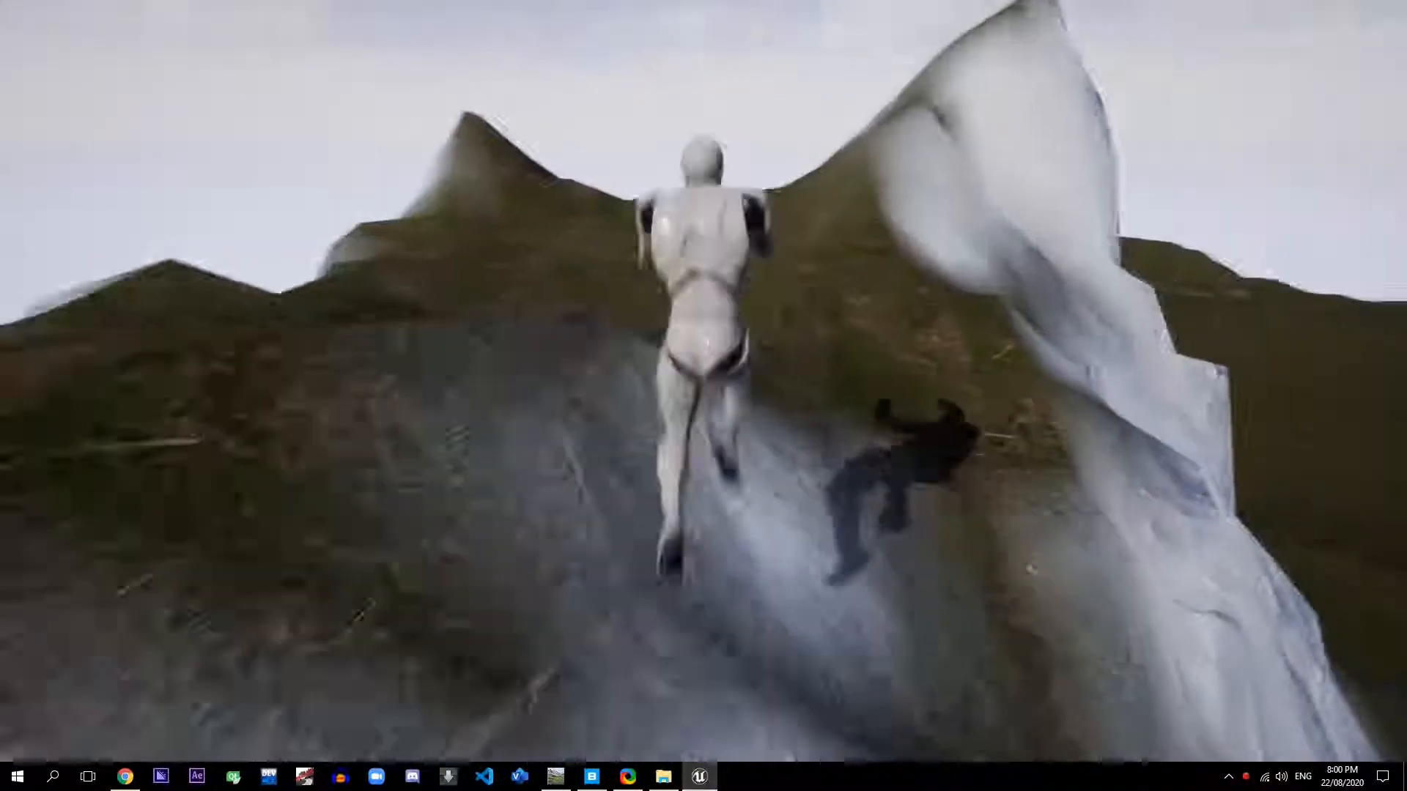
pyautogui.press('w')
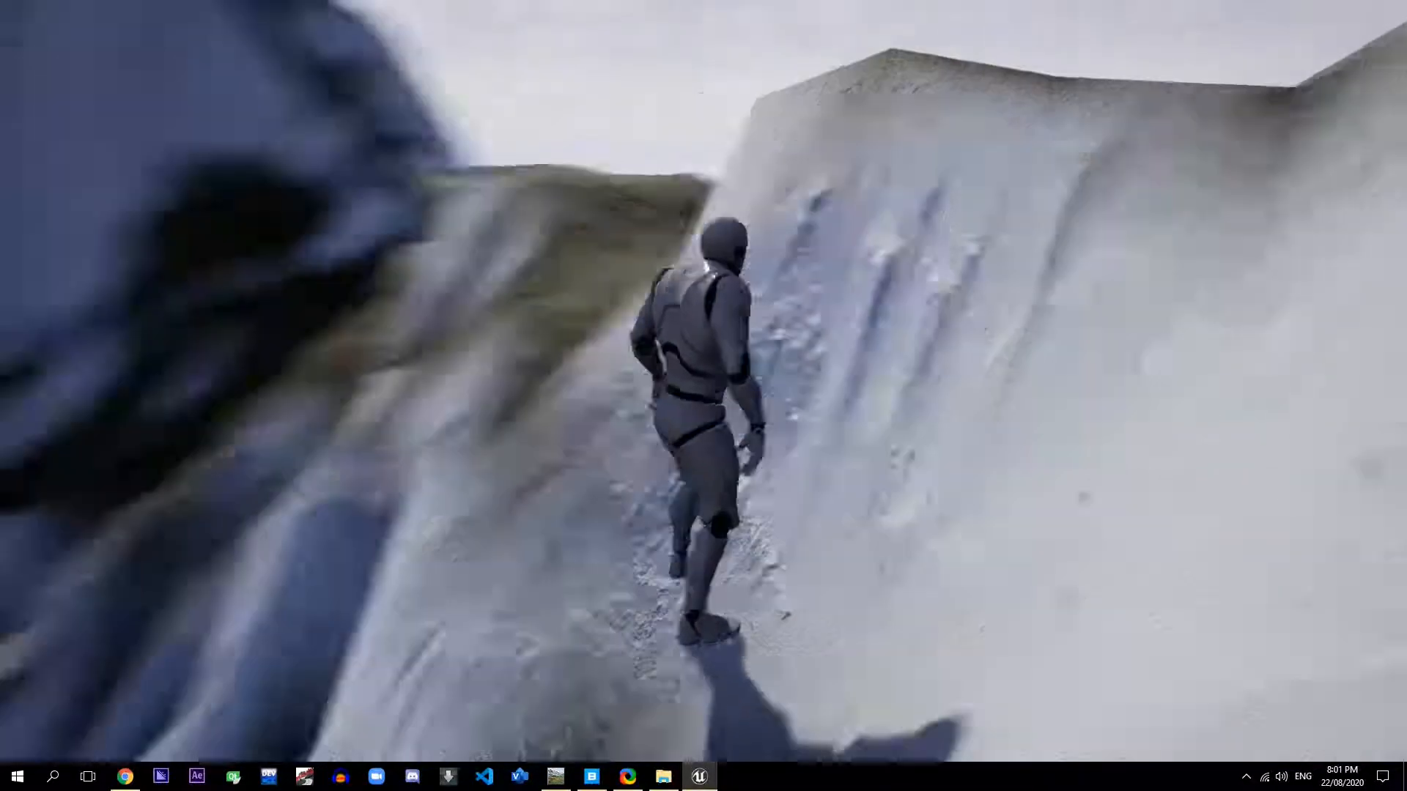
pyautogui.press('w')
pyautogui.press('space')
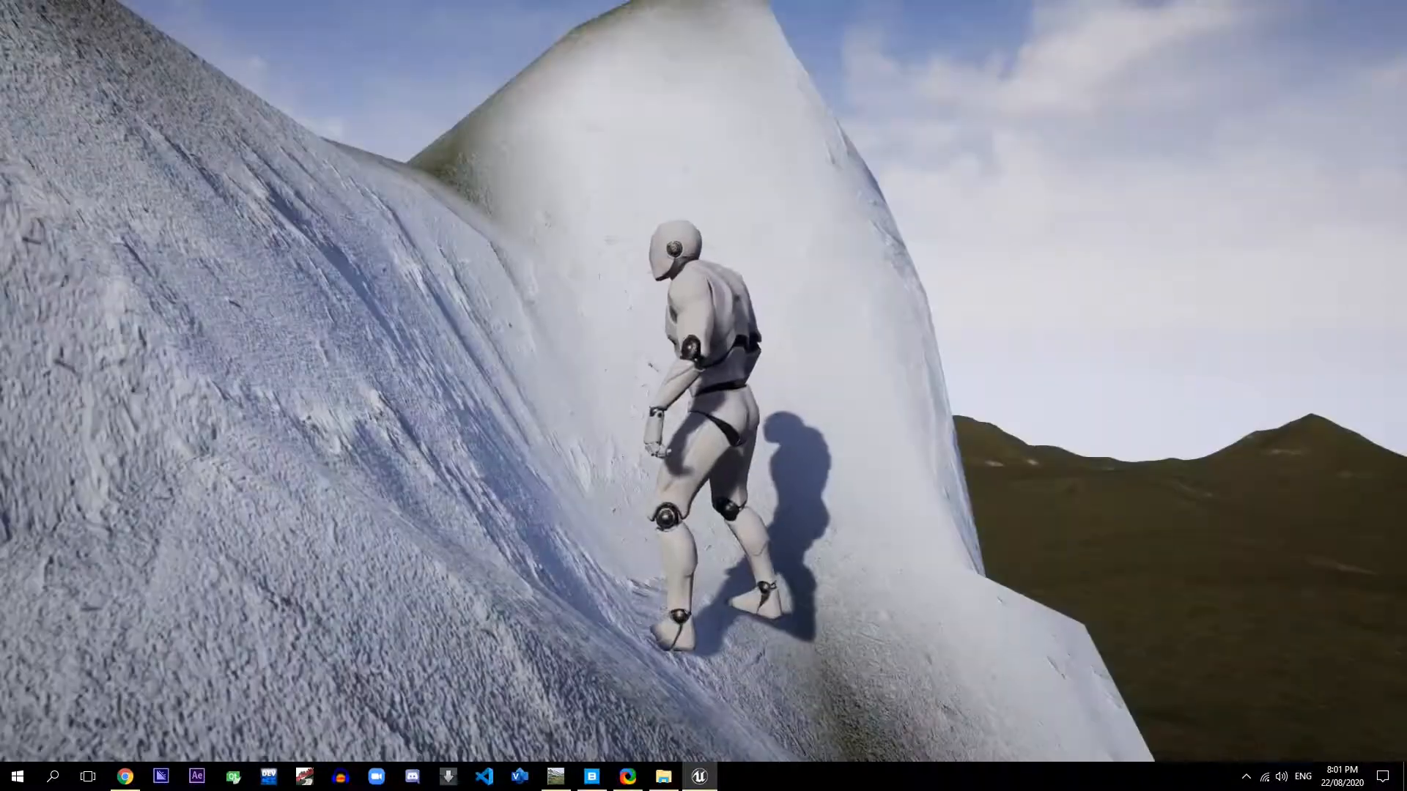
pyautogui.press('space')
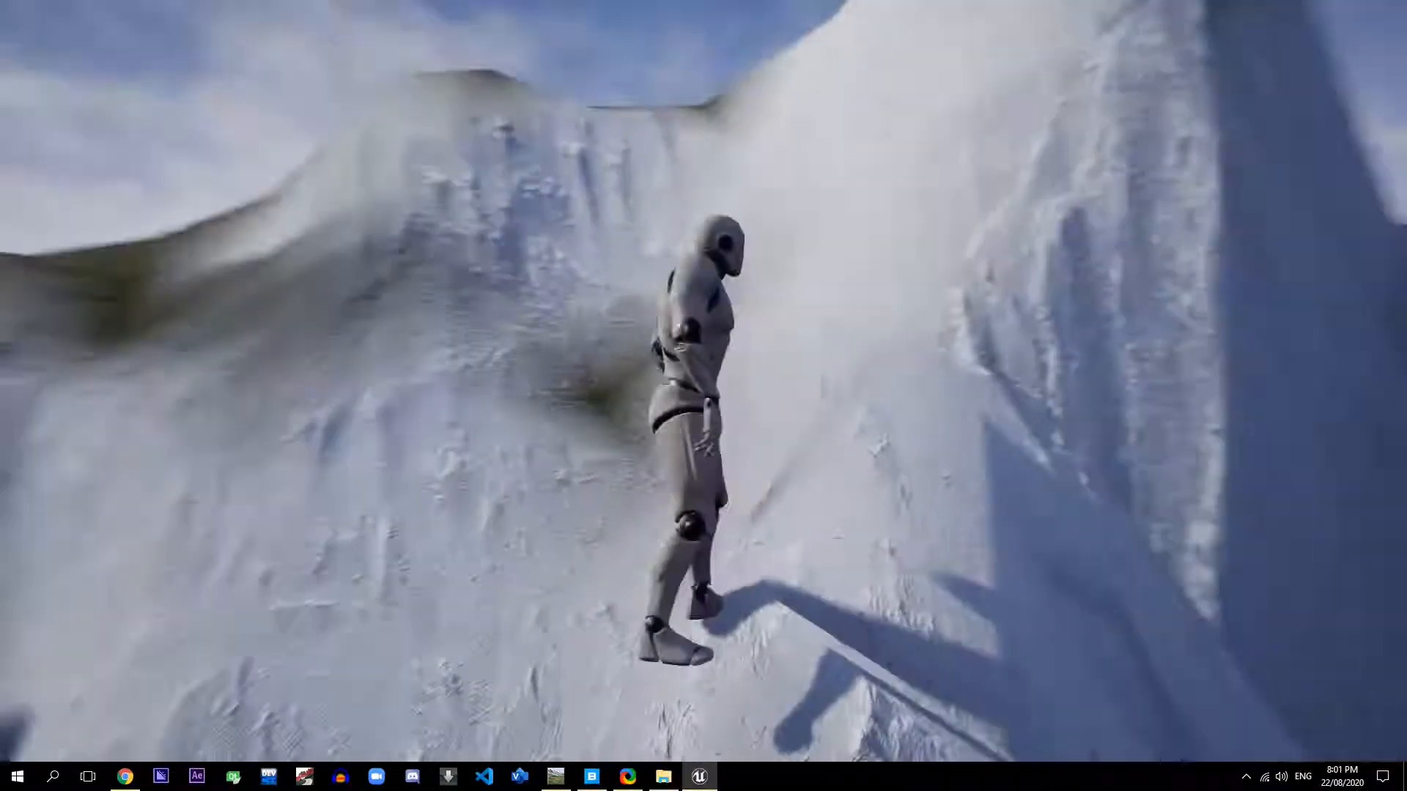
pyautogui.press('w')
pyautogui.press('space')
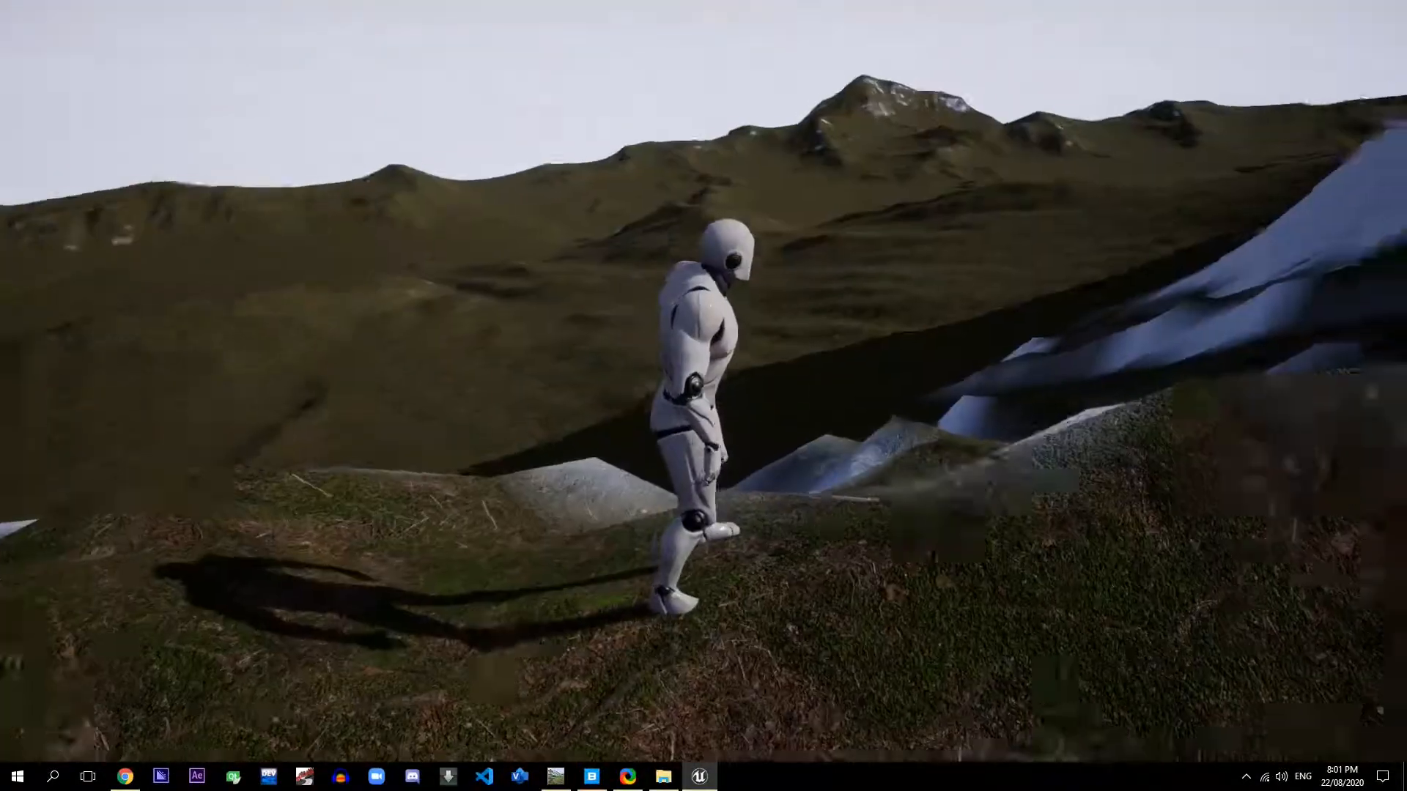
pyautogui.press('w')
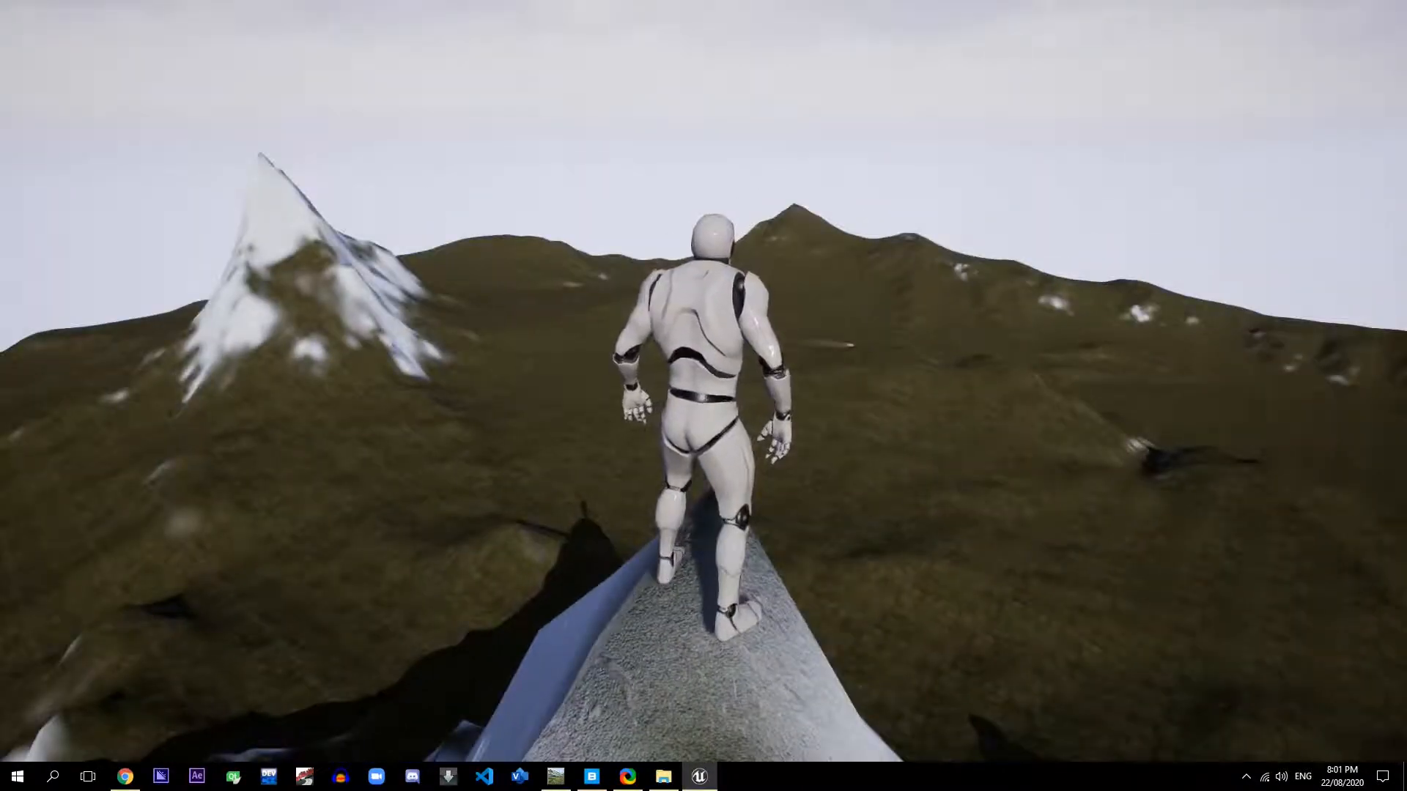
pyautogui.press('w')
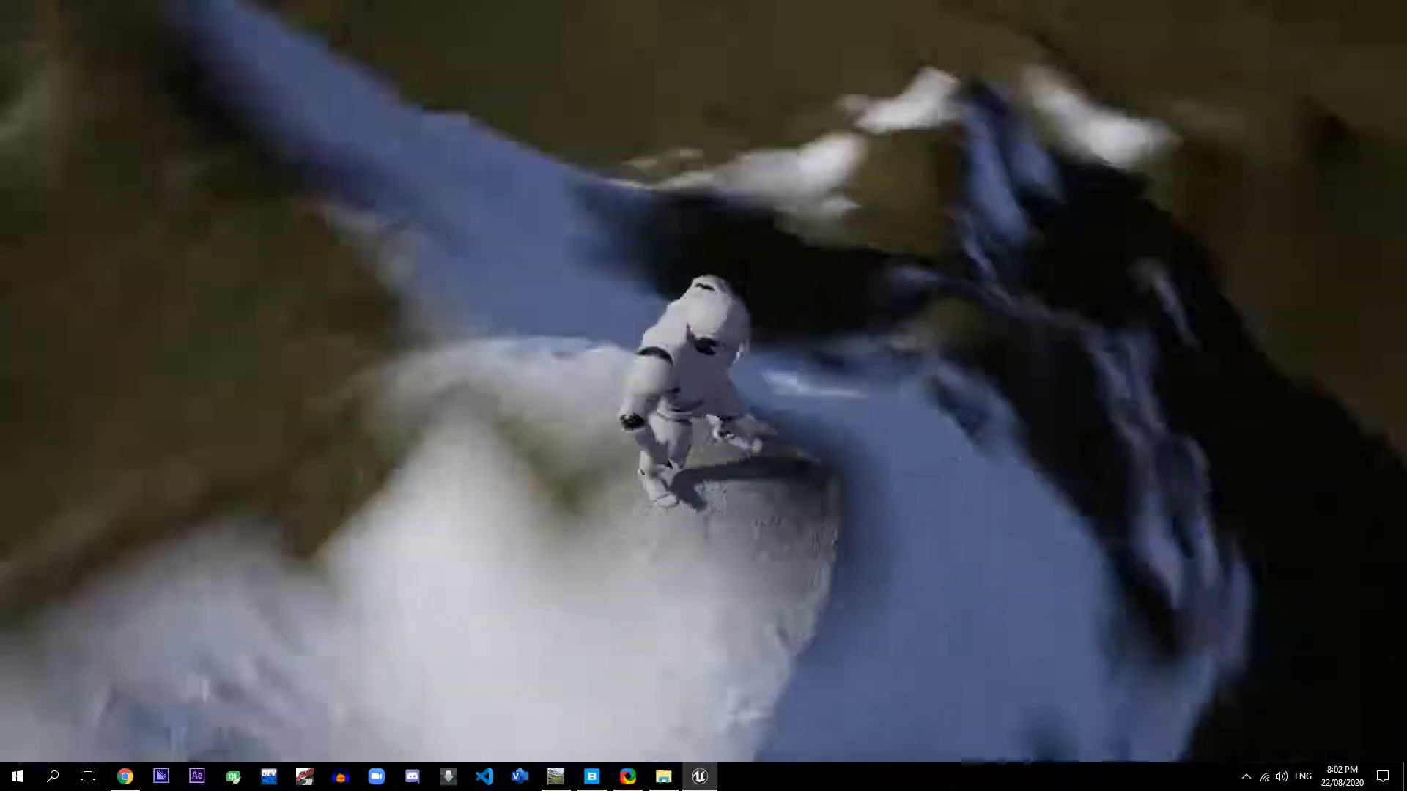
# Step: Jump the character off the summit and descend the shaded snow slope to the grassland to inspect the mountainside
pyautogui.press('w')
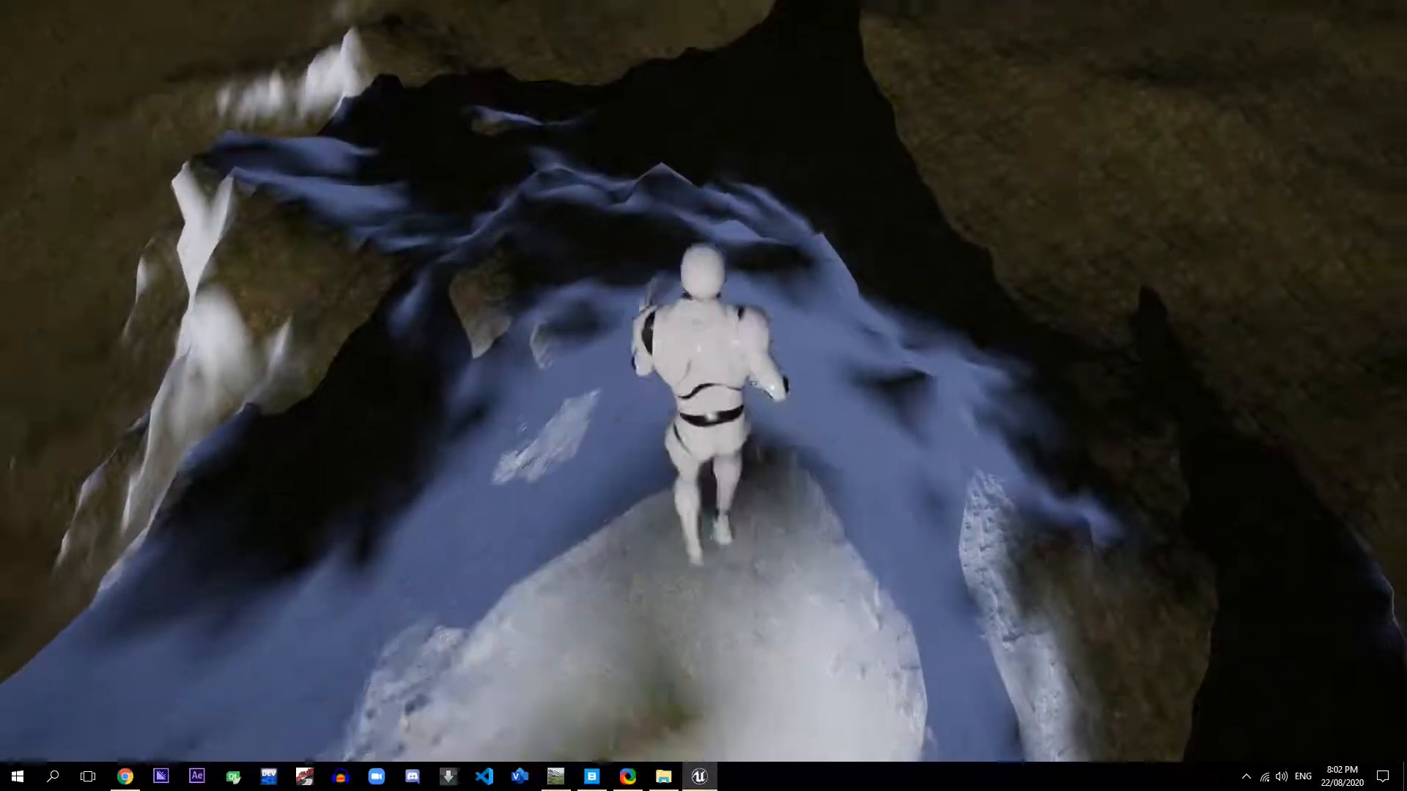
pyautogui.press('space')
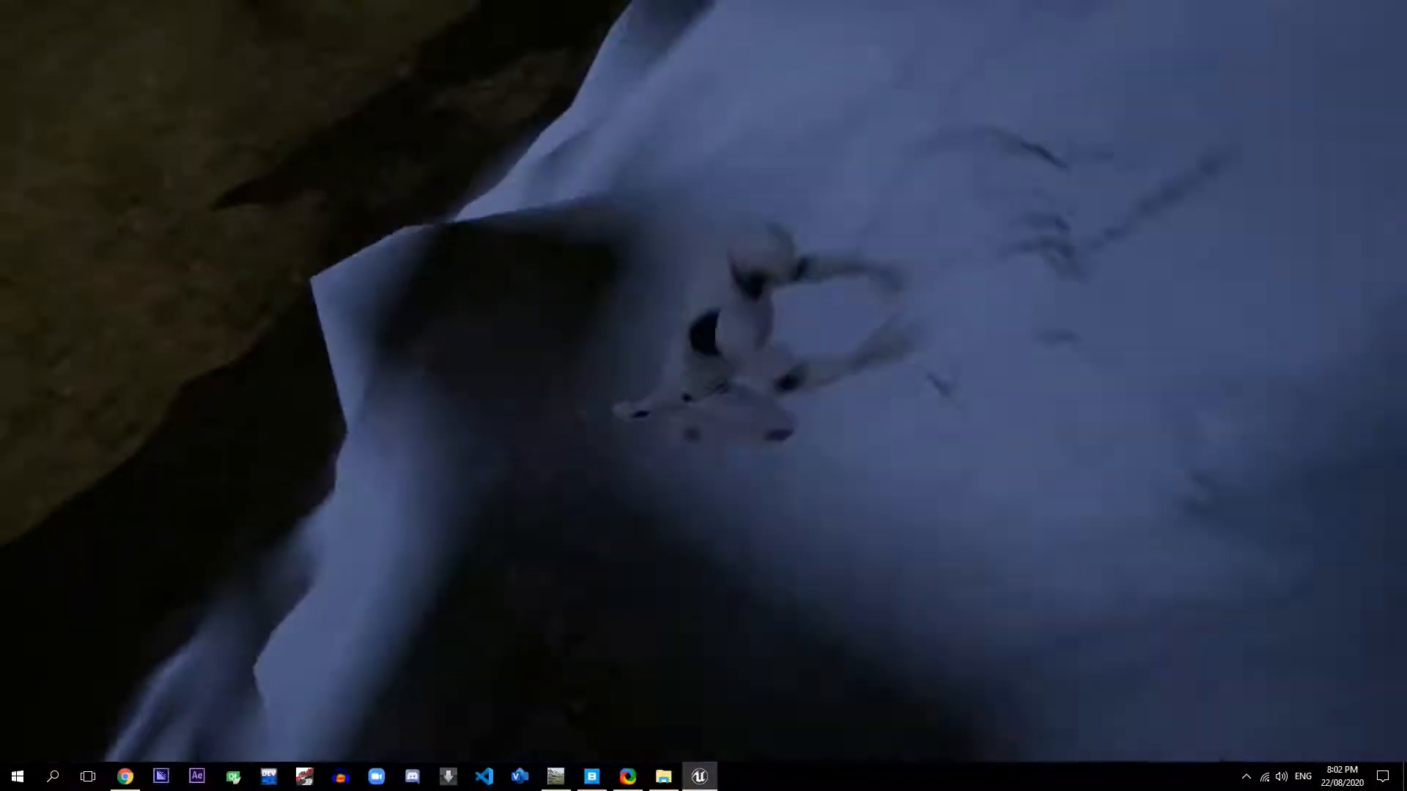
pyautogui.press('w')
pyautogui.press('w')
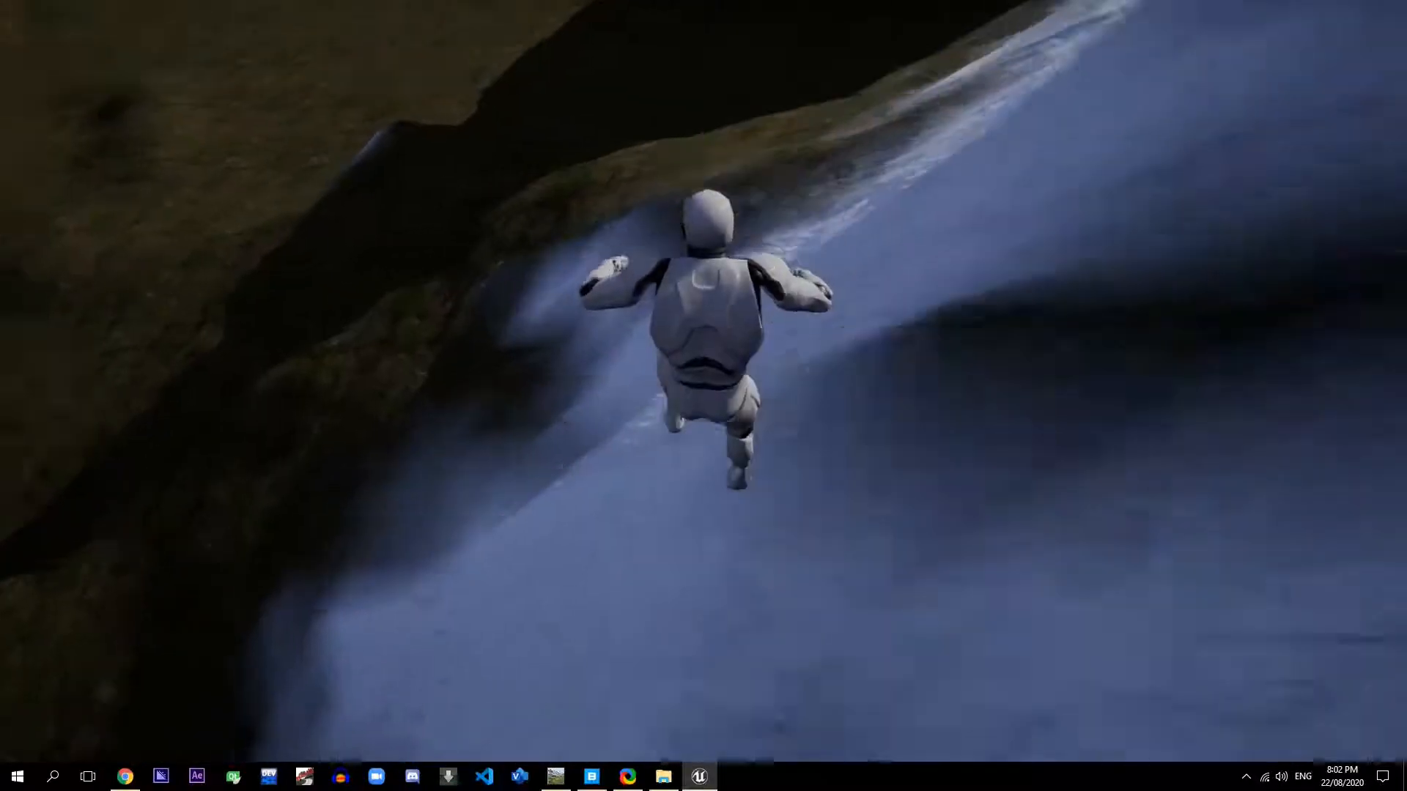
pyautogui.press('w')
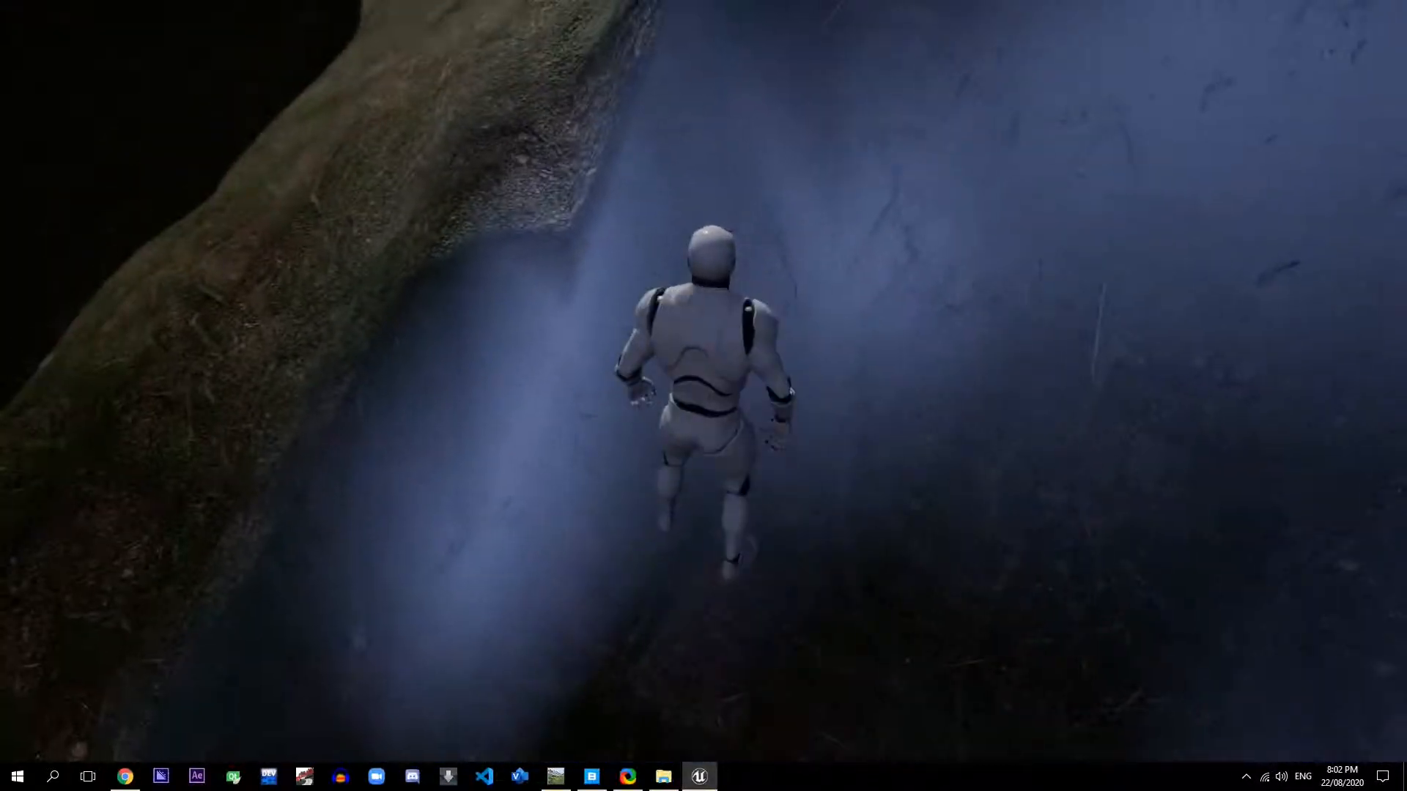
pyautogui.press('w')
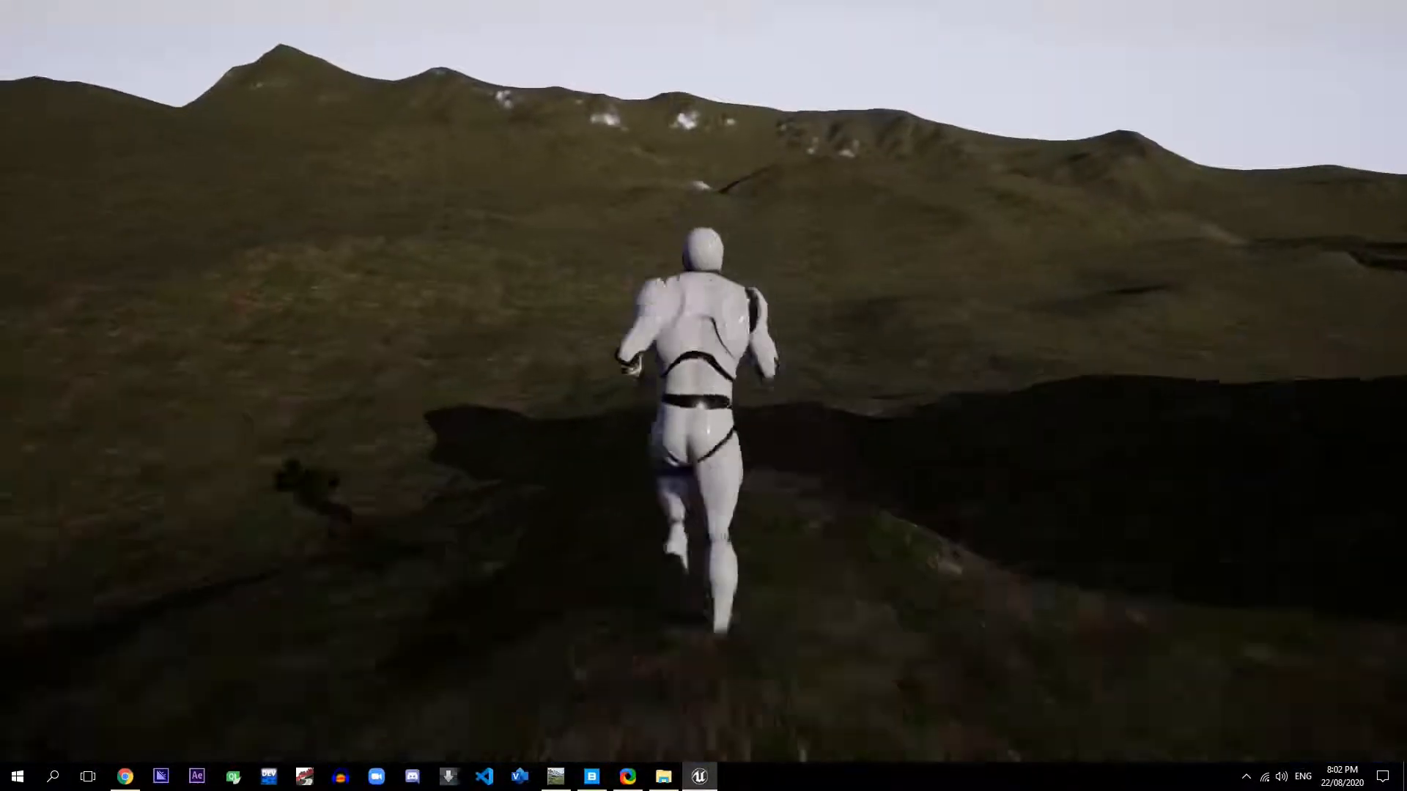
# Step: Run the character across the grassy foothills to check the ground texture's scale and tiling up close
pyautogui.press('w')
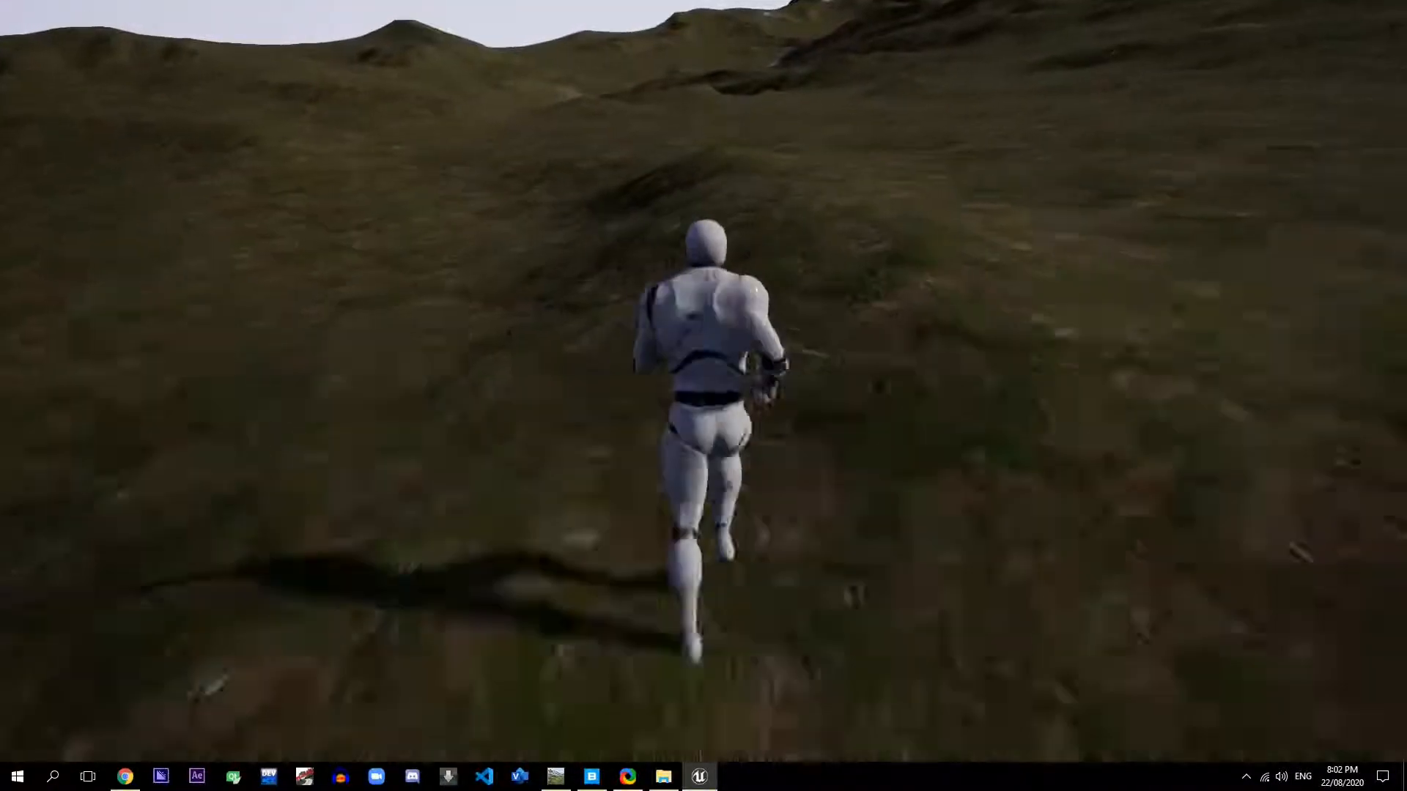
pyautogui.press('w')
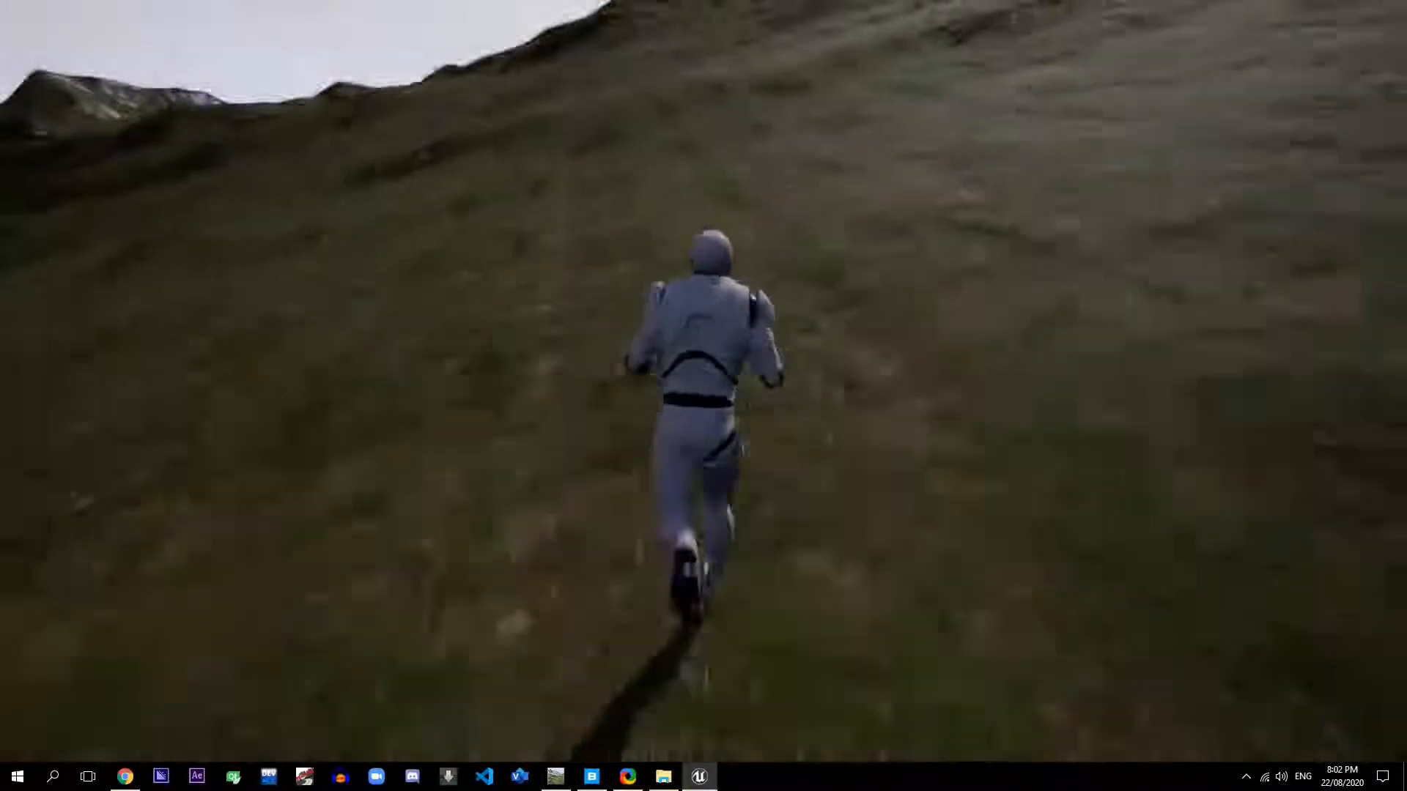
pyautogui.press('w')
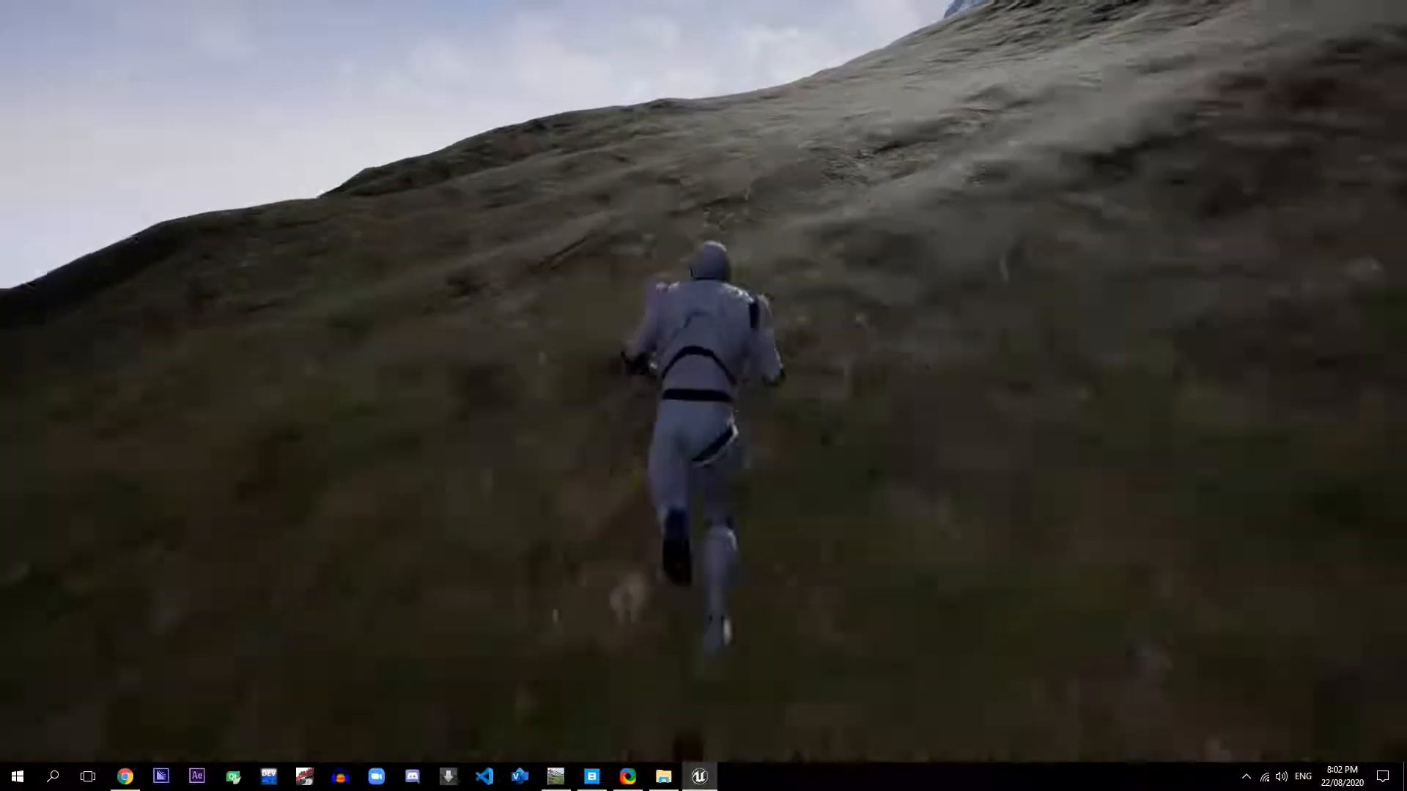
pyautogui.press('w')
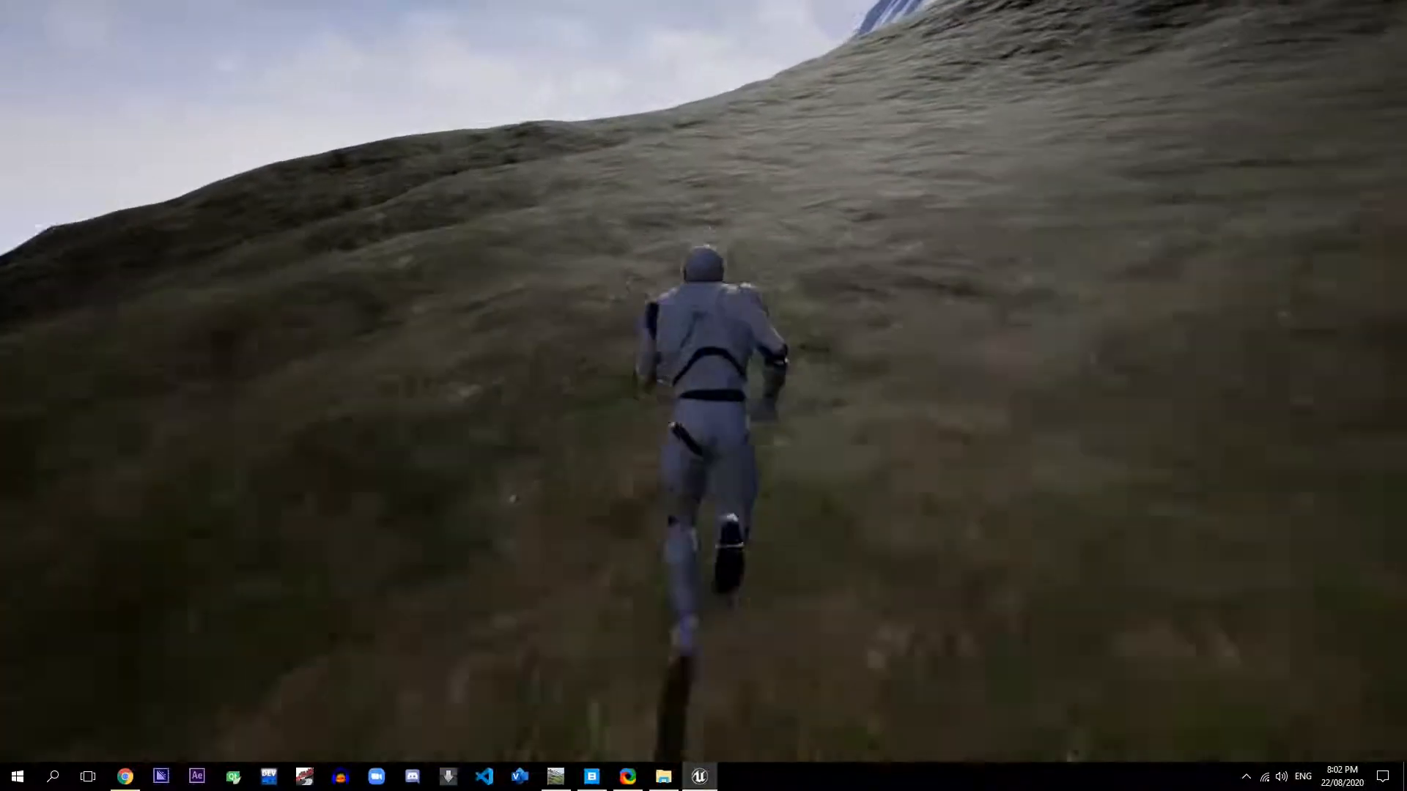
pyautogui.press('w')
pyautogui.press('d')
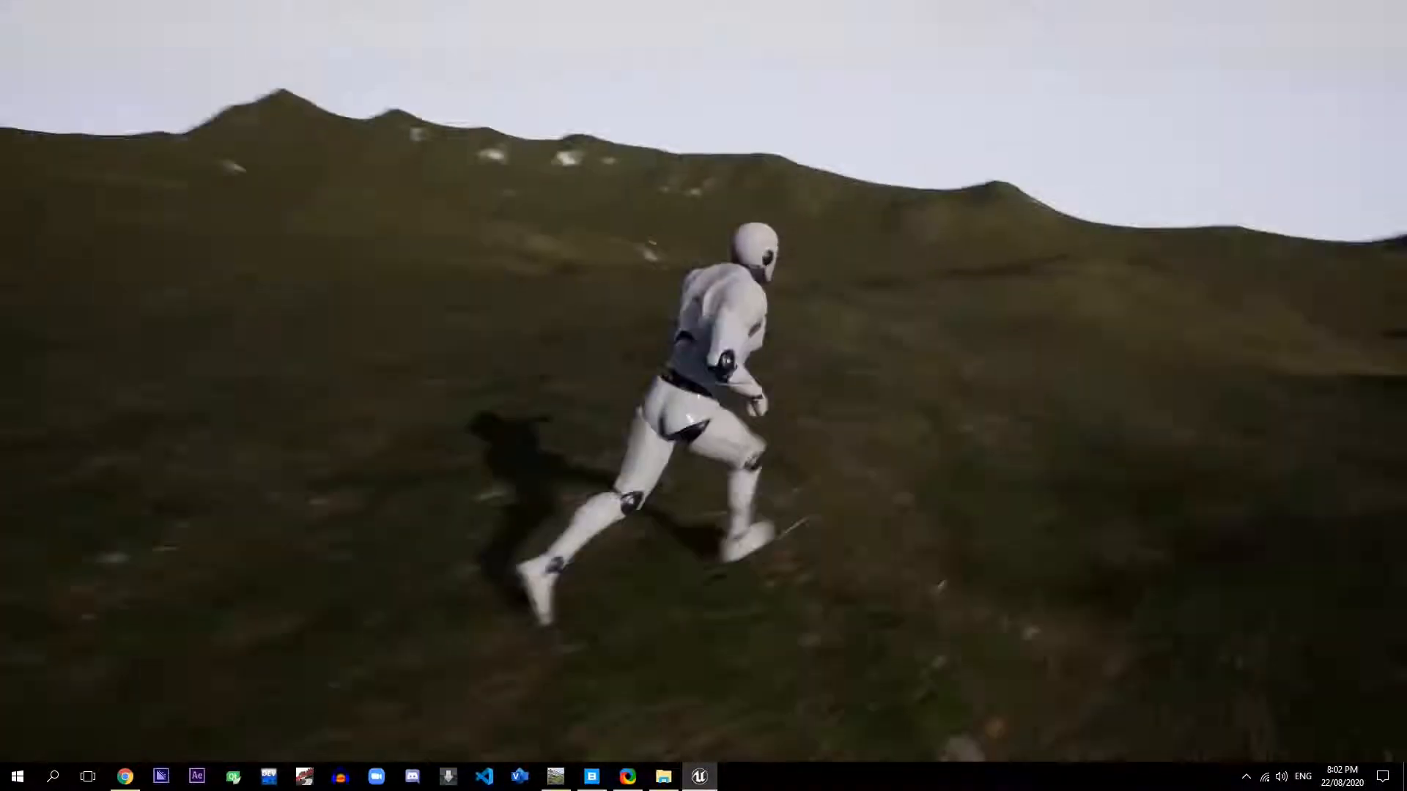
pyautogui.press('w')
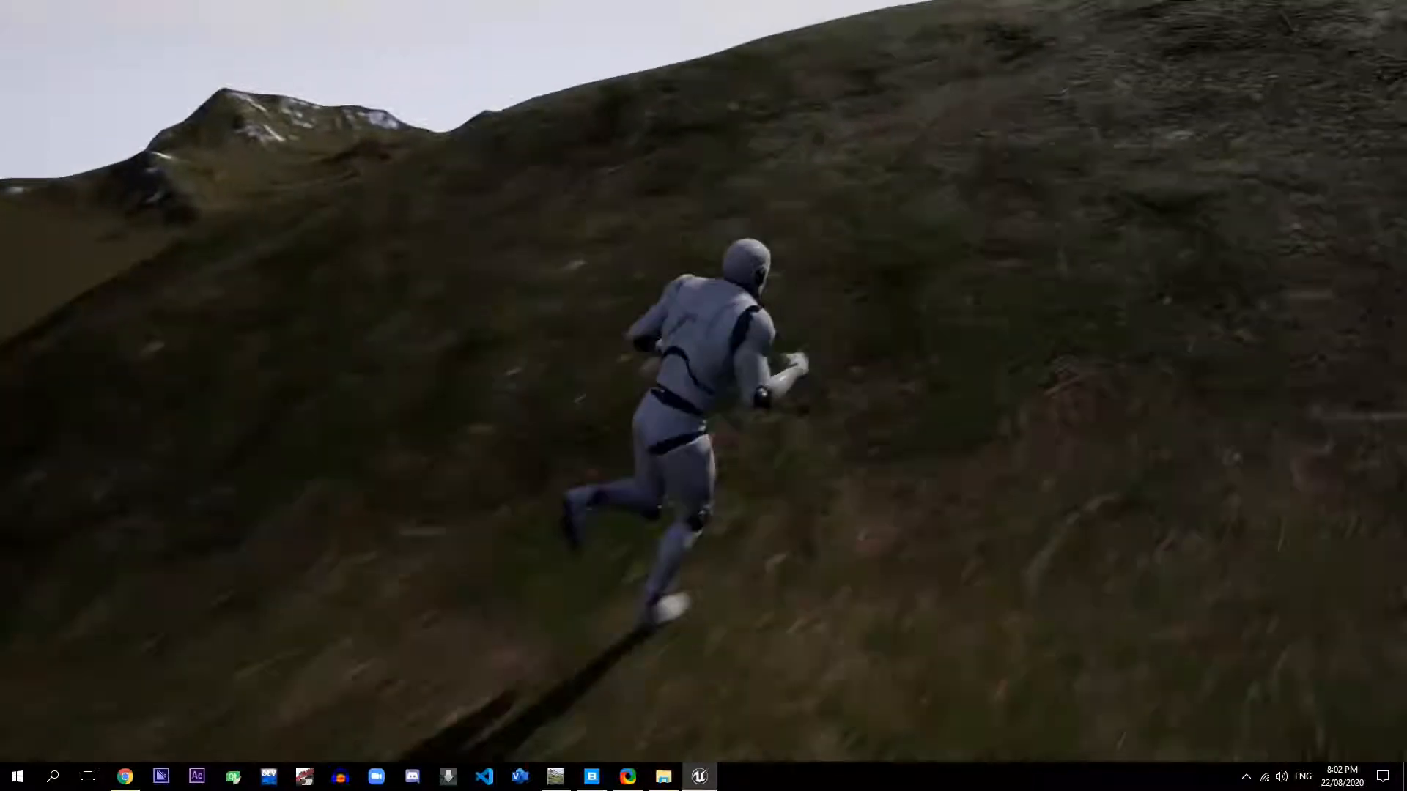
pyautogui.press('d')
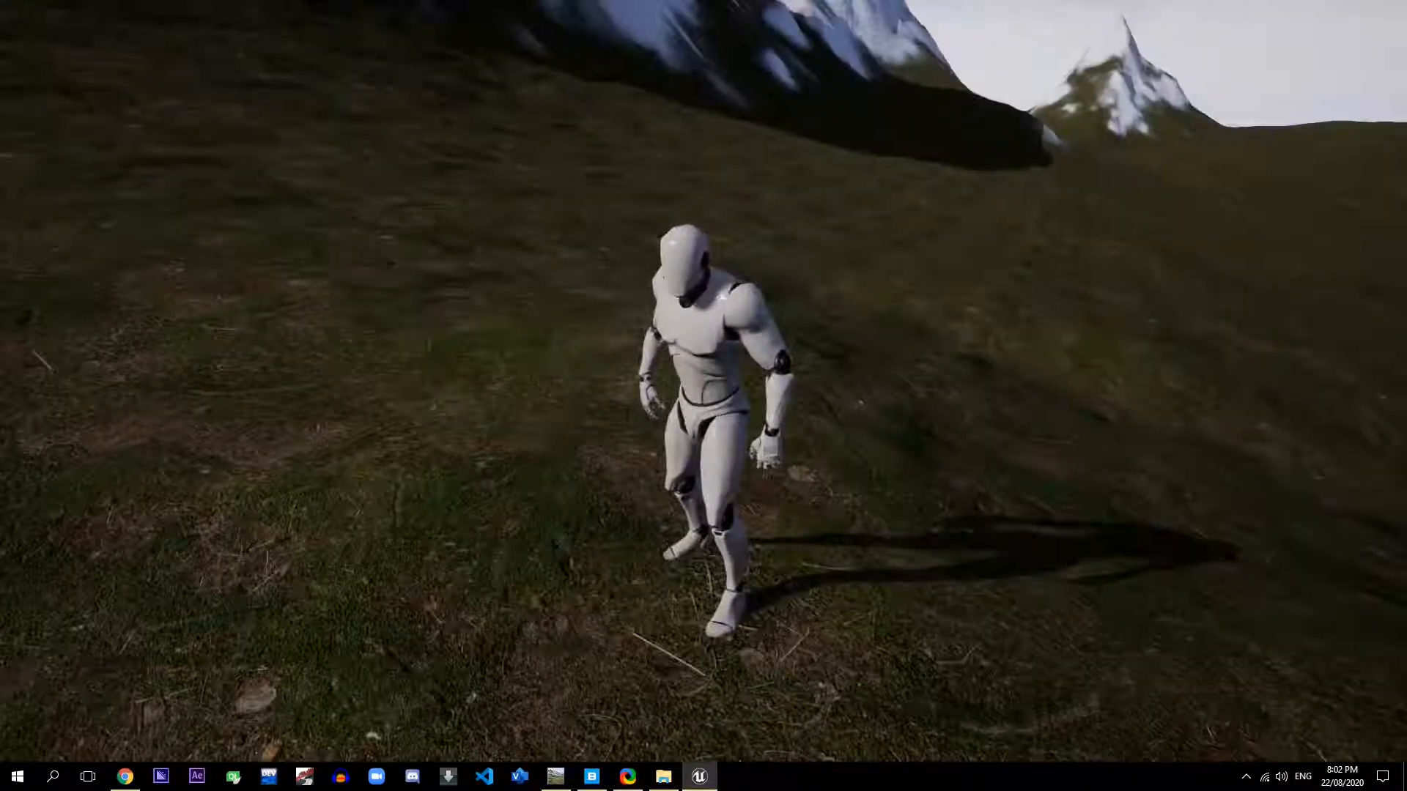
# Step: Run the character in different directions over the grass below the snowy mountain to review the landscape and its lighting
pyautogui.press('w')
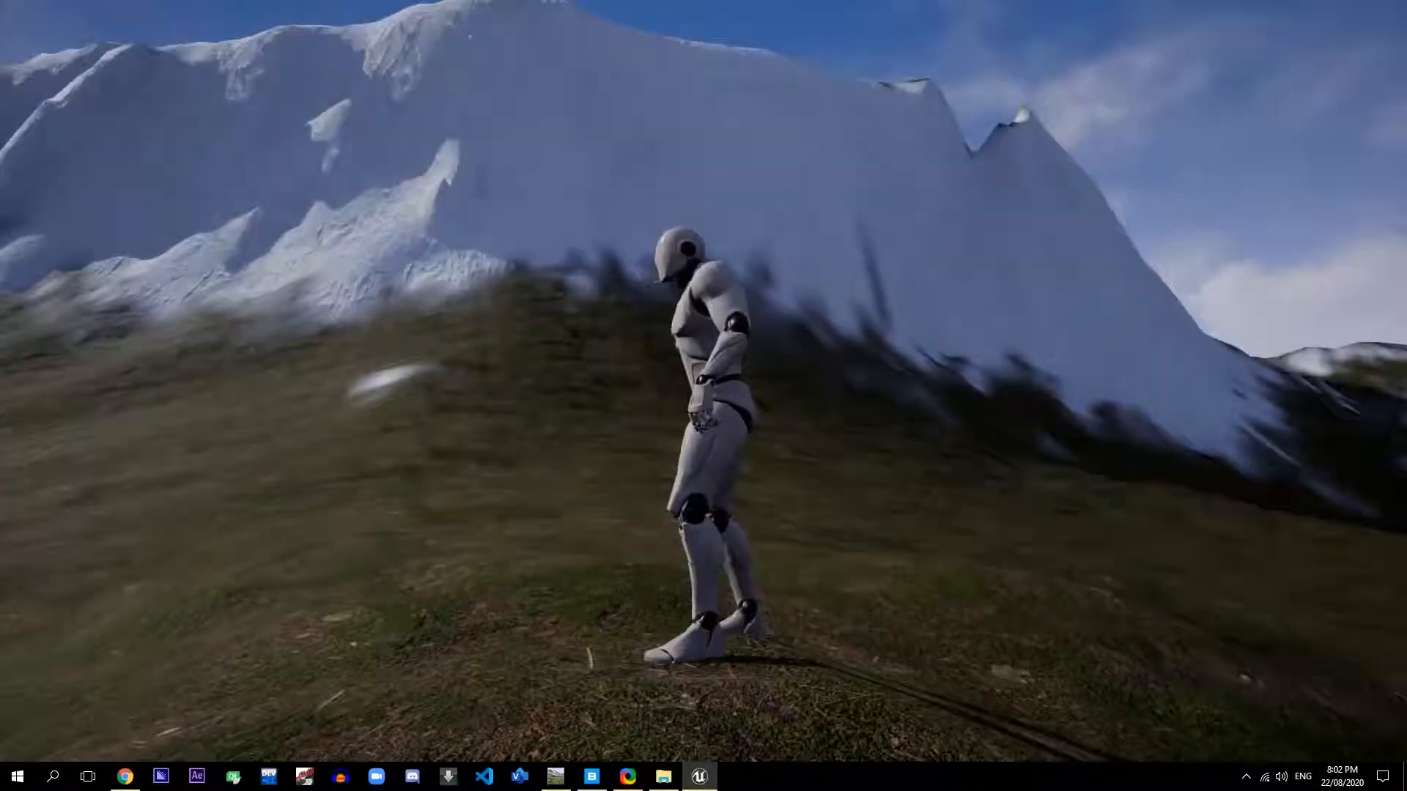
pyautogui.press('s')
pyautogui.press('a')
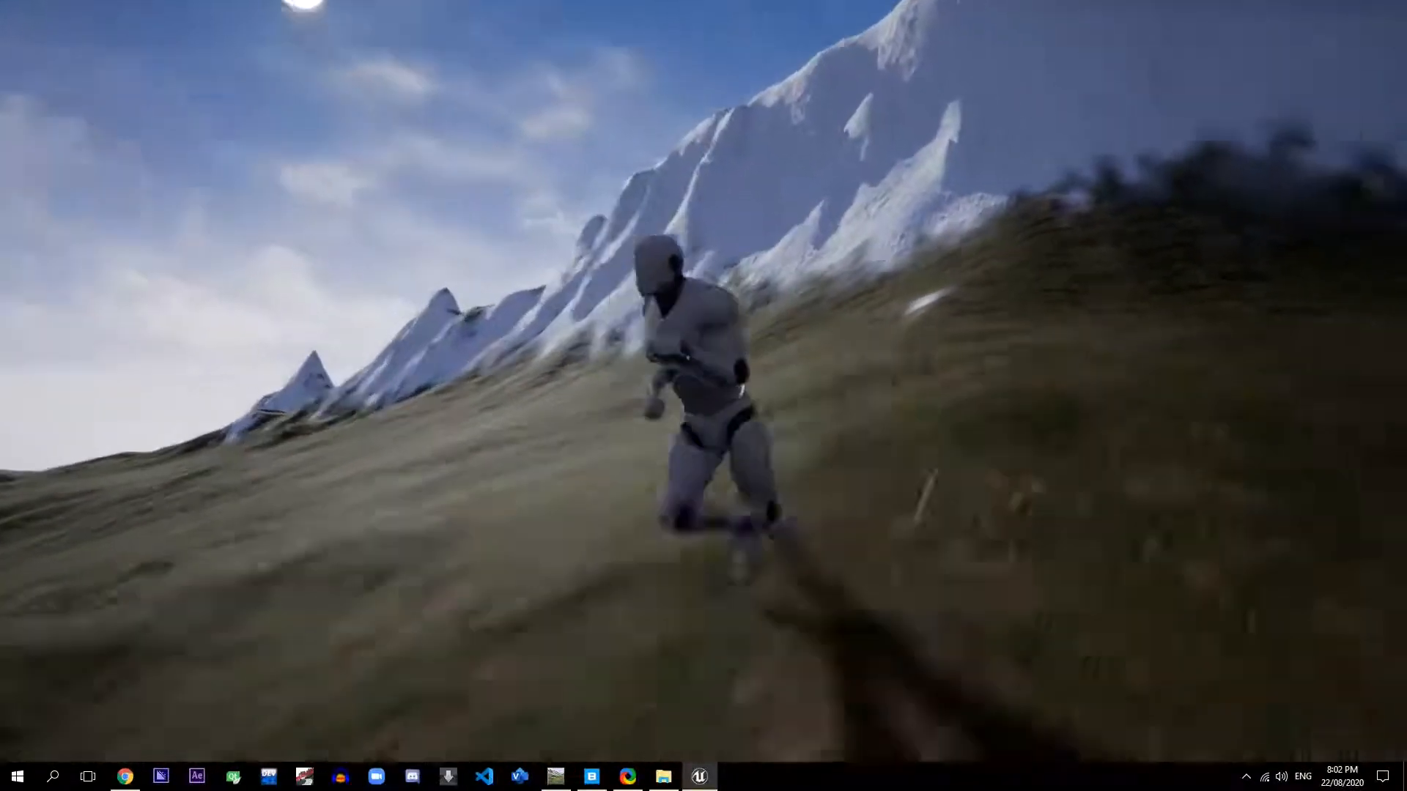
pyautogui.press('a')
pyautogui.press('d')
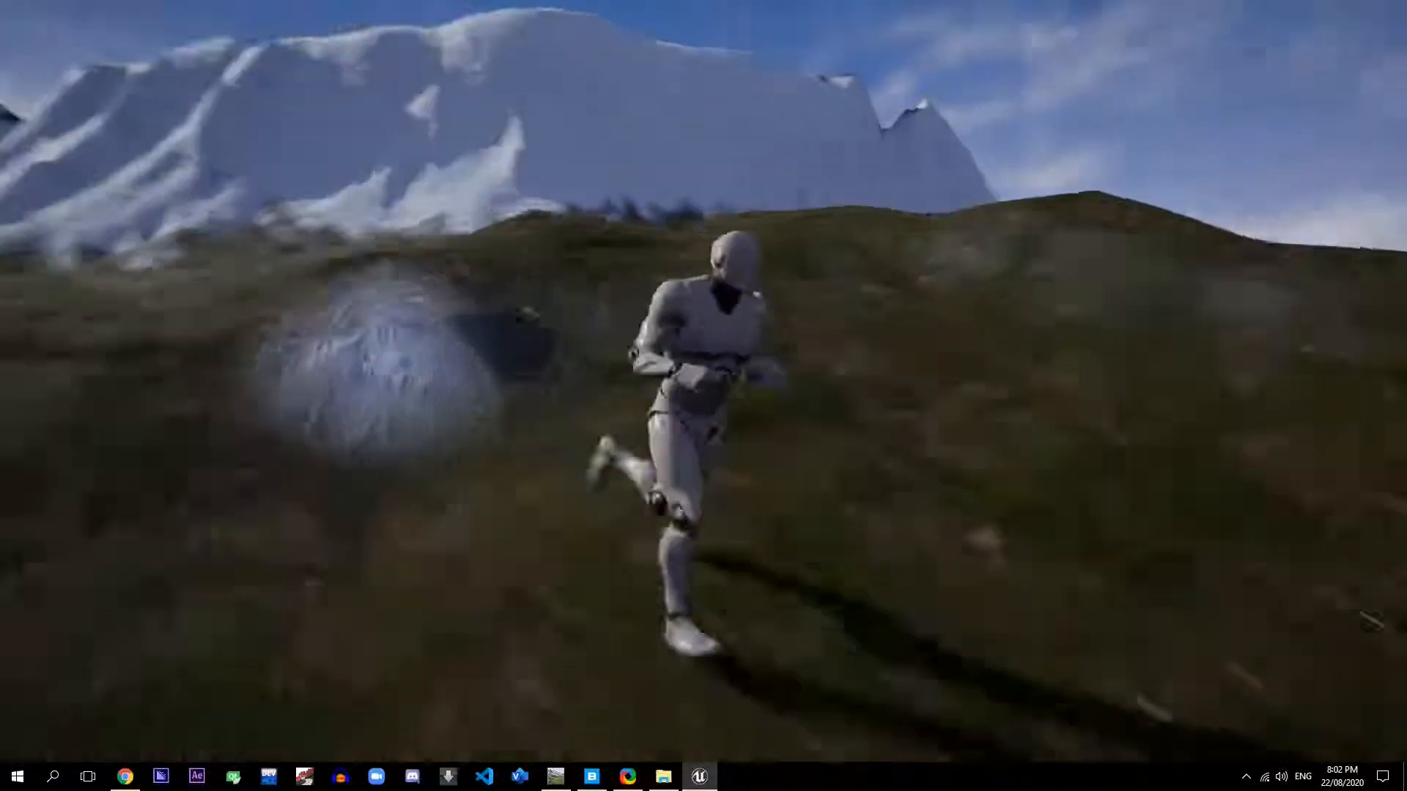
pyautogui.press('w')
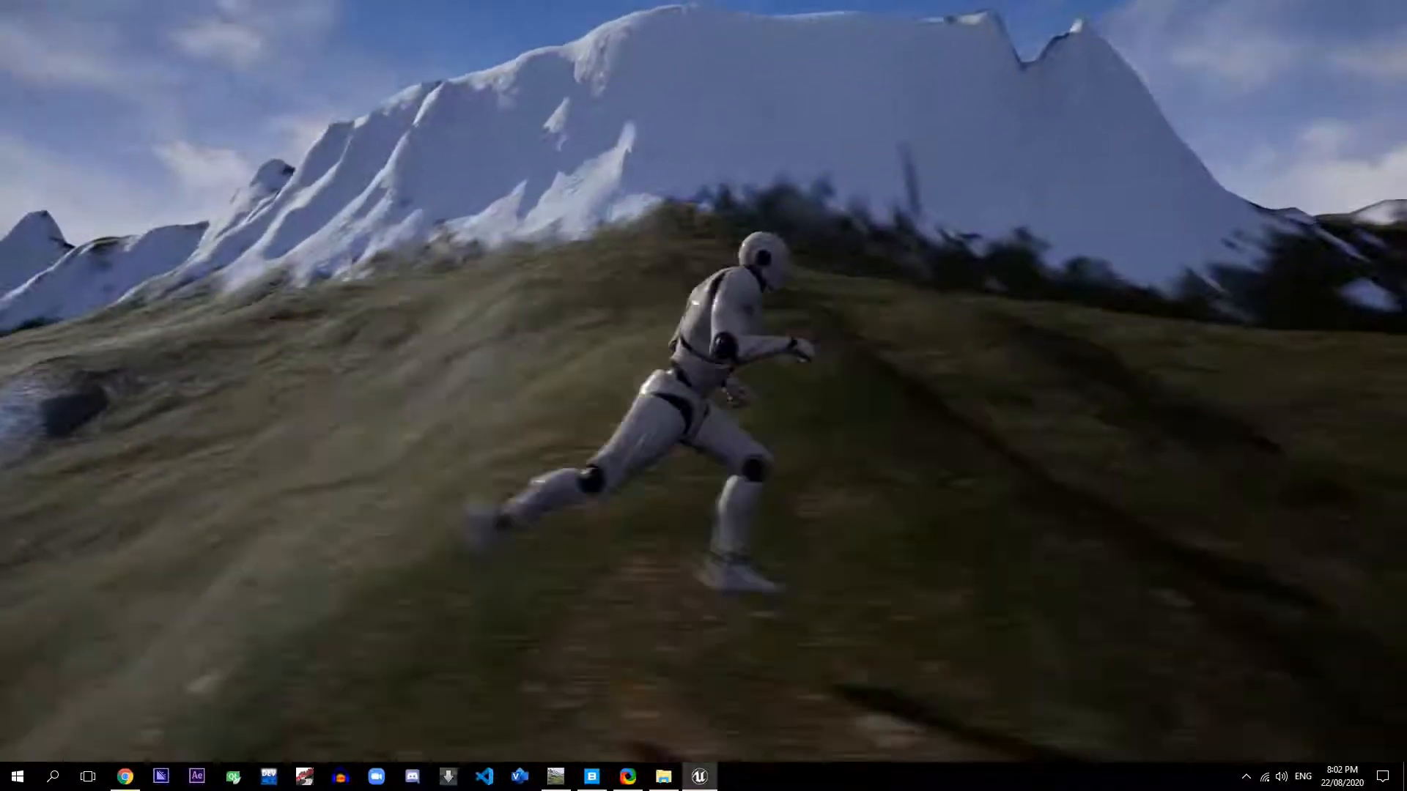
pyautogui.press('w')
pyautogui.press('d')
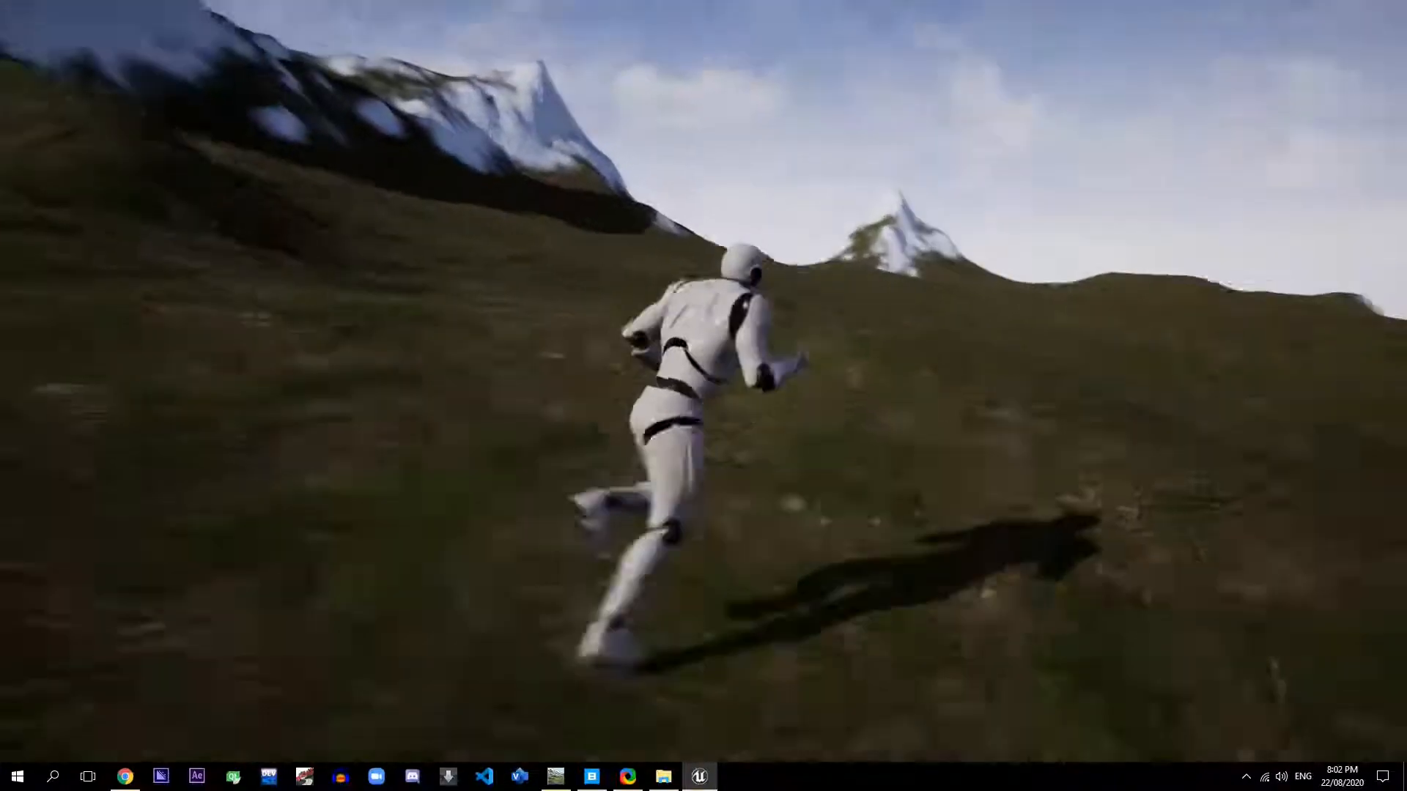
pyautogui.press('w')
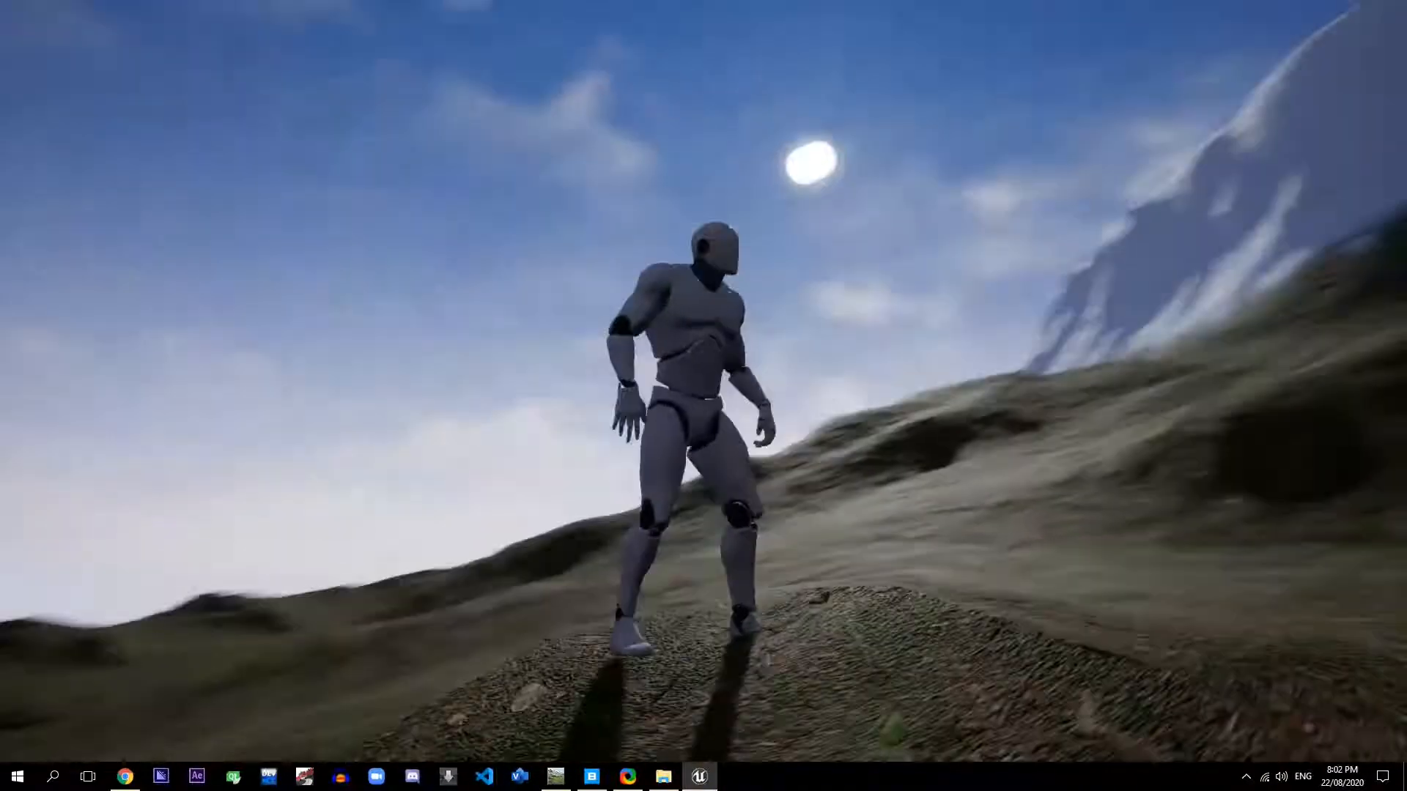
pyautogui.press('w')
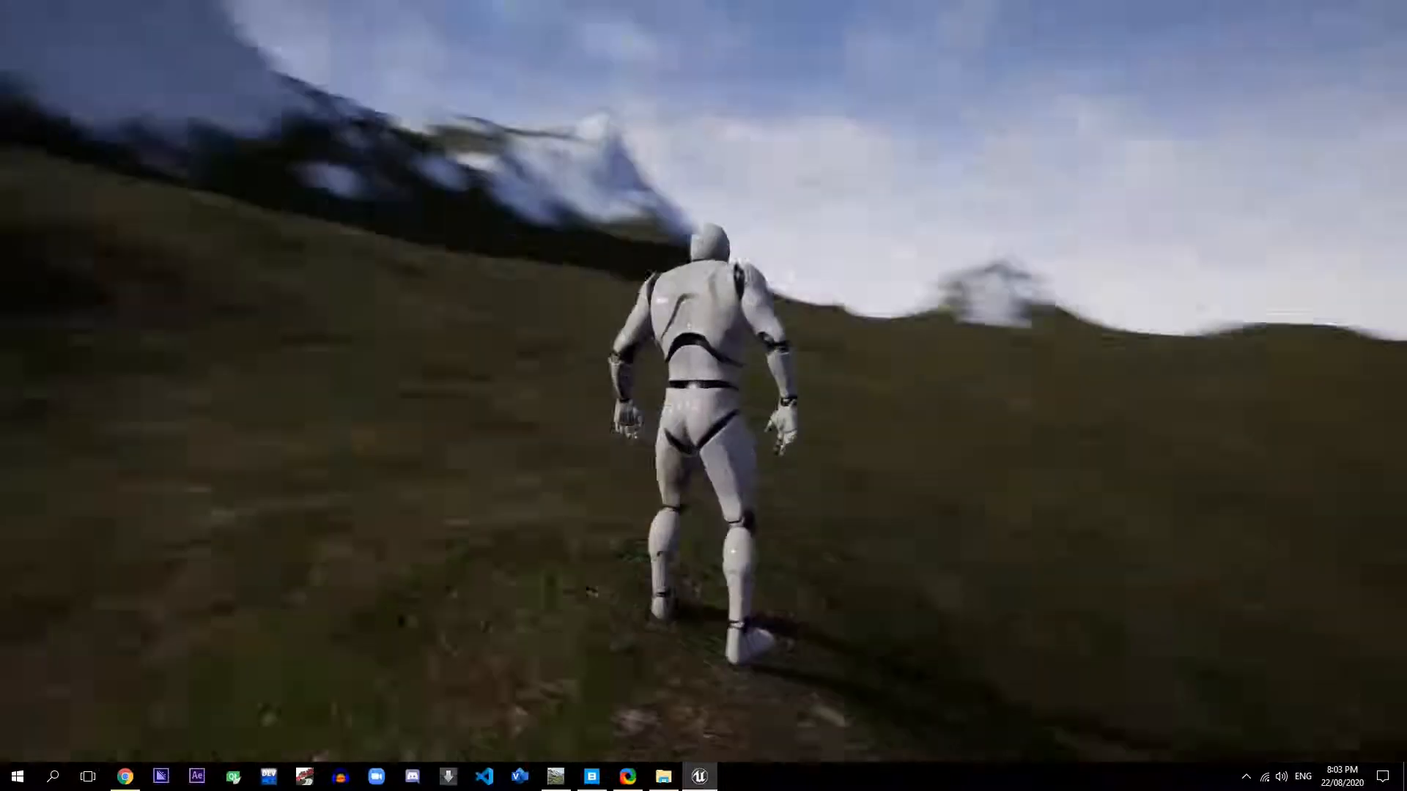
pyautogui.press('d')
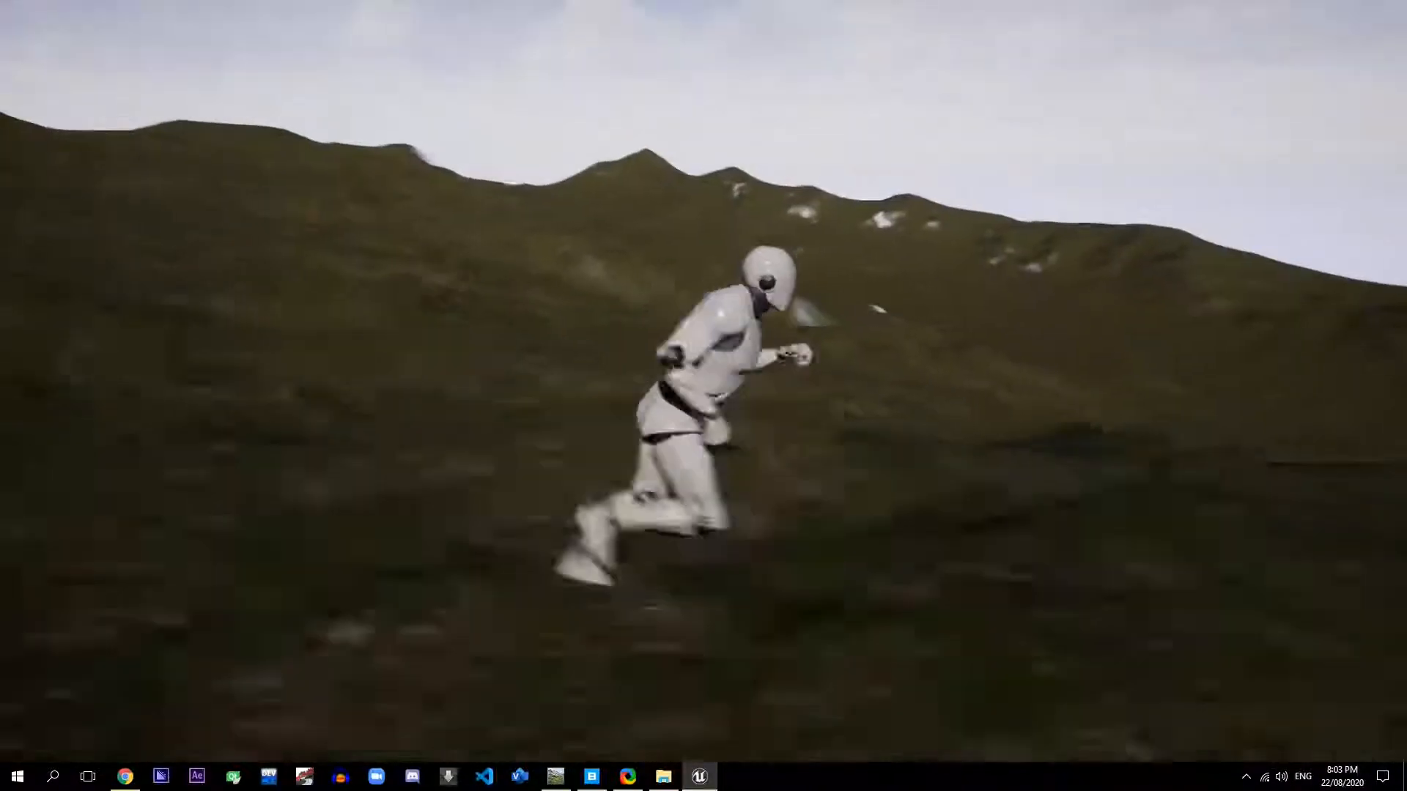